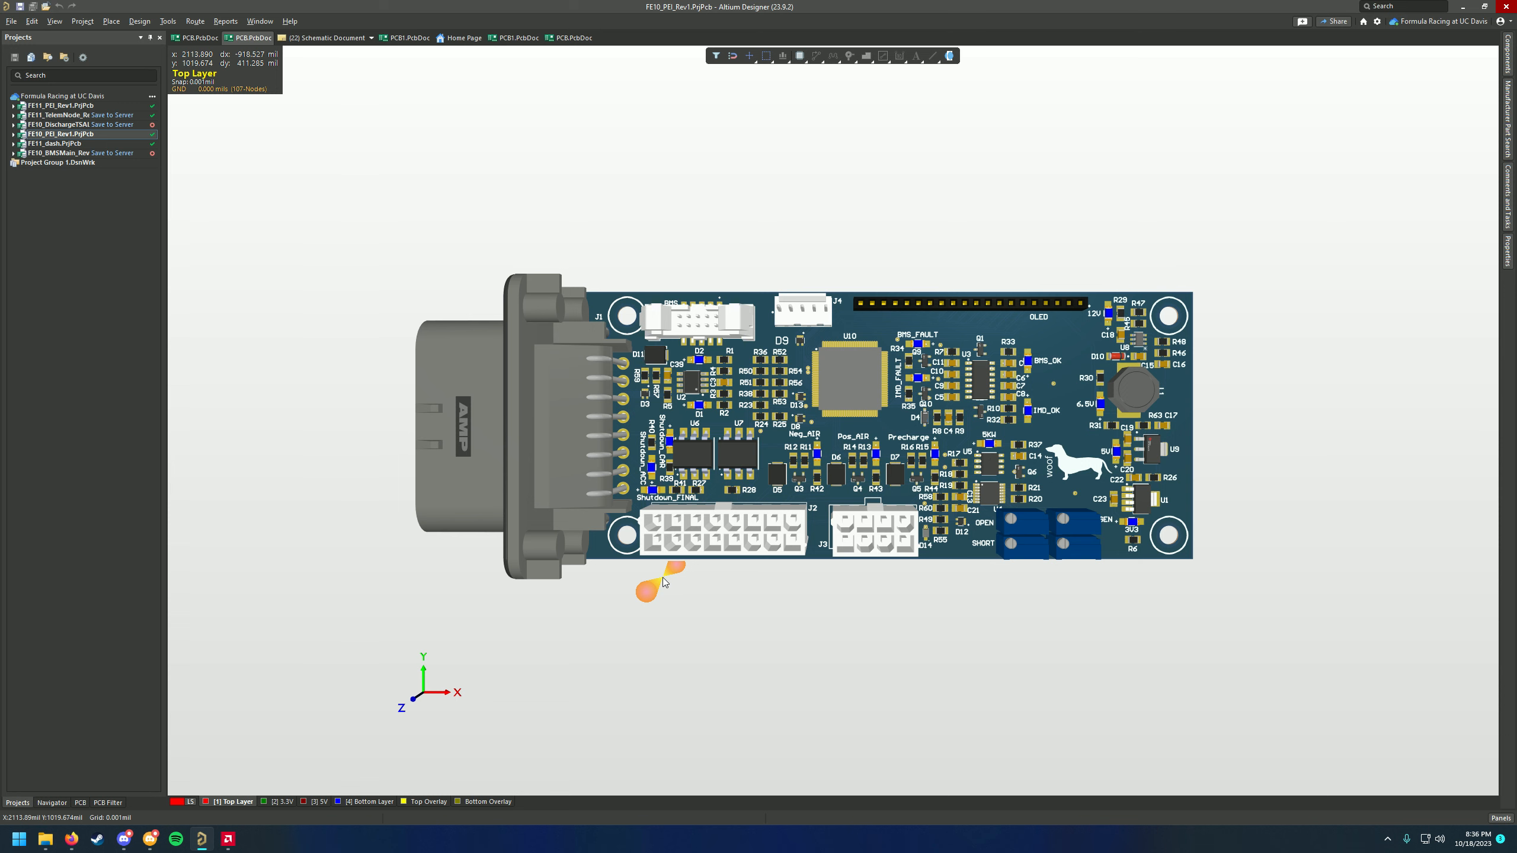
Look over the component side of the FE10_PEI board in 3D, rotating it slightly and restoring the straight-on view
right_click_drag(643, 621, 762, 588)
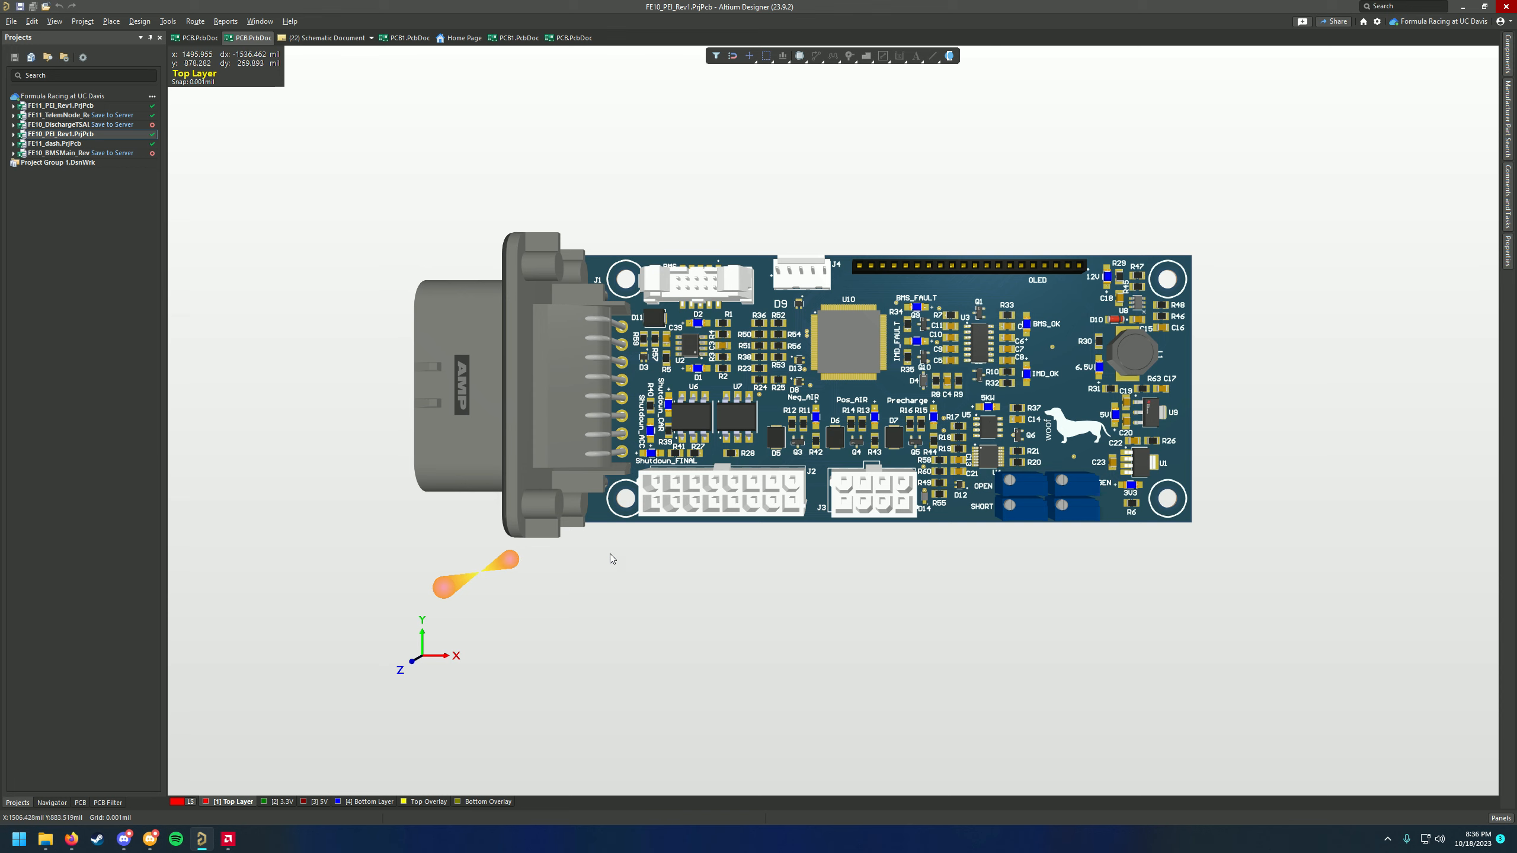
right_click_drag(617, 572, 616, 603)
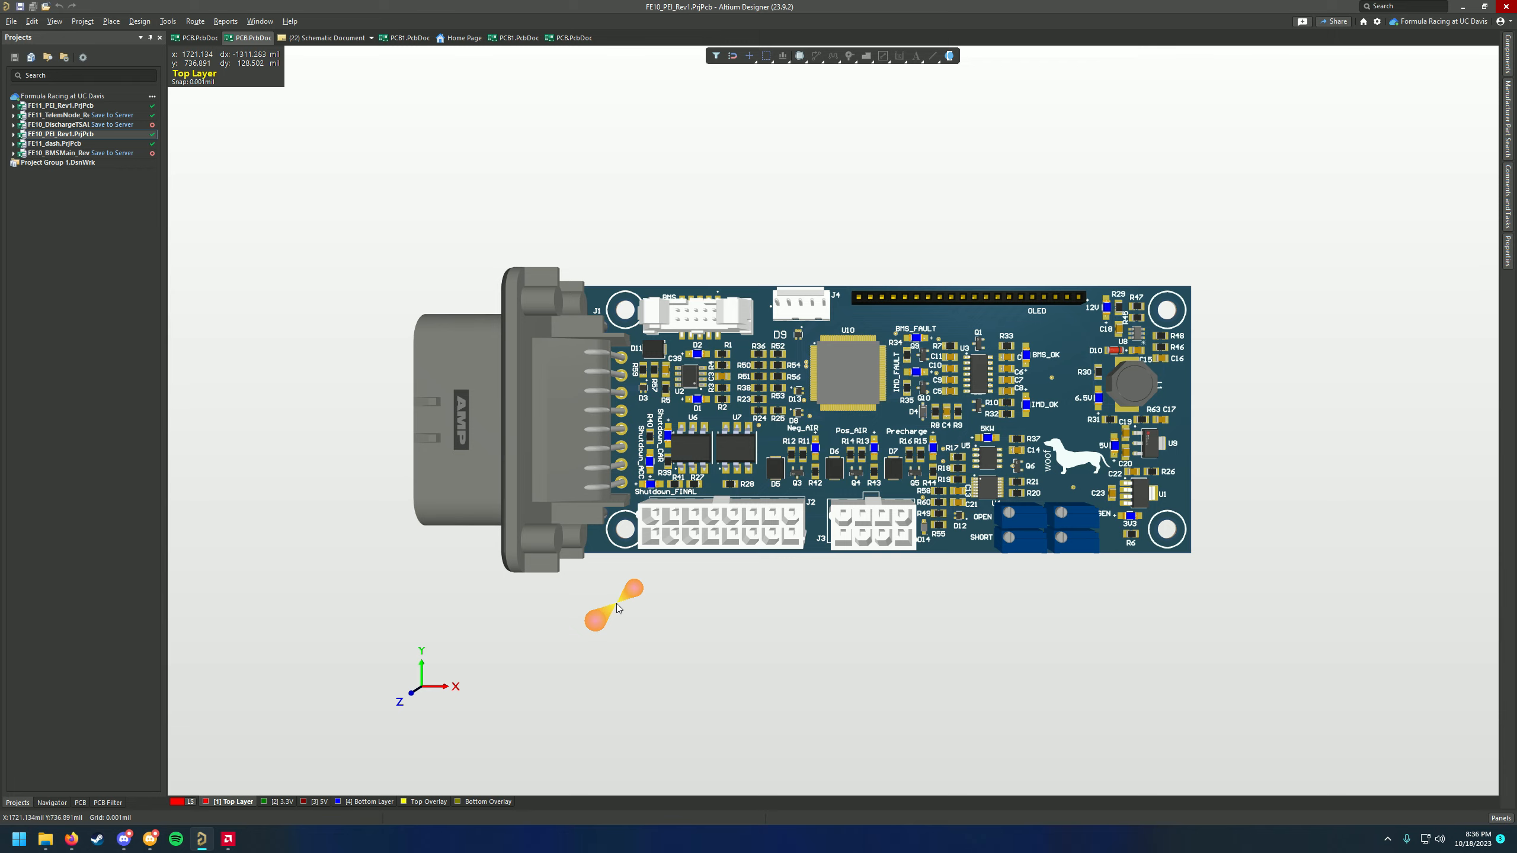
right_click_drag(722, 597, 905, 603, "shift")
right_click_drag(776, 502, 784, 510, "shift")
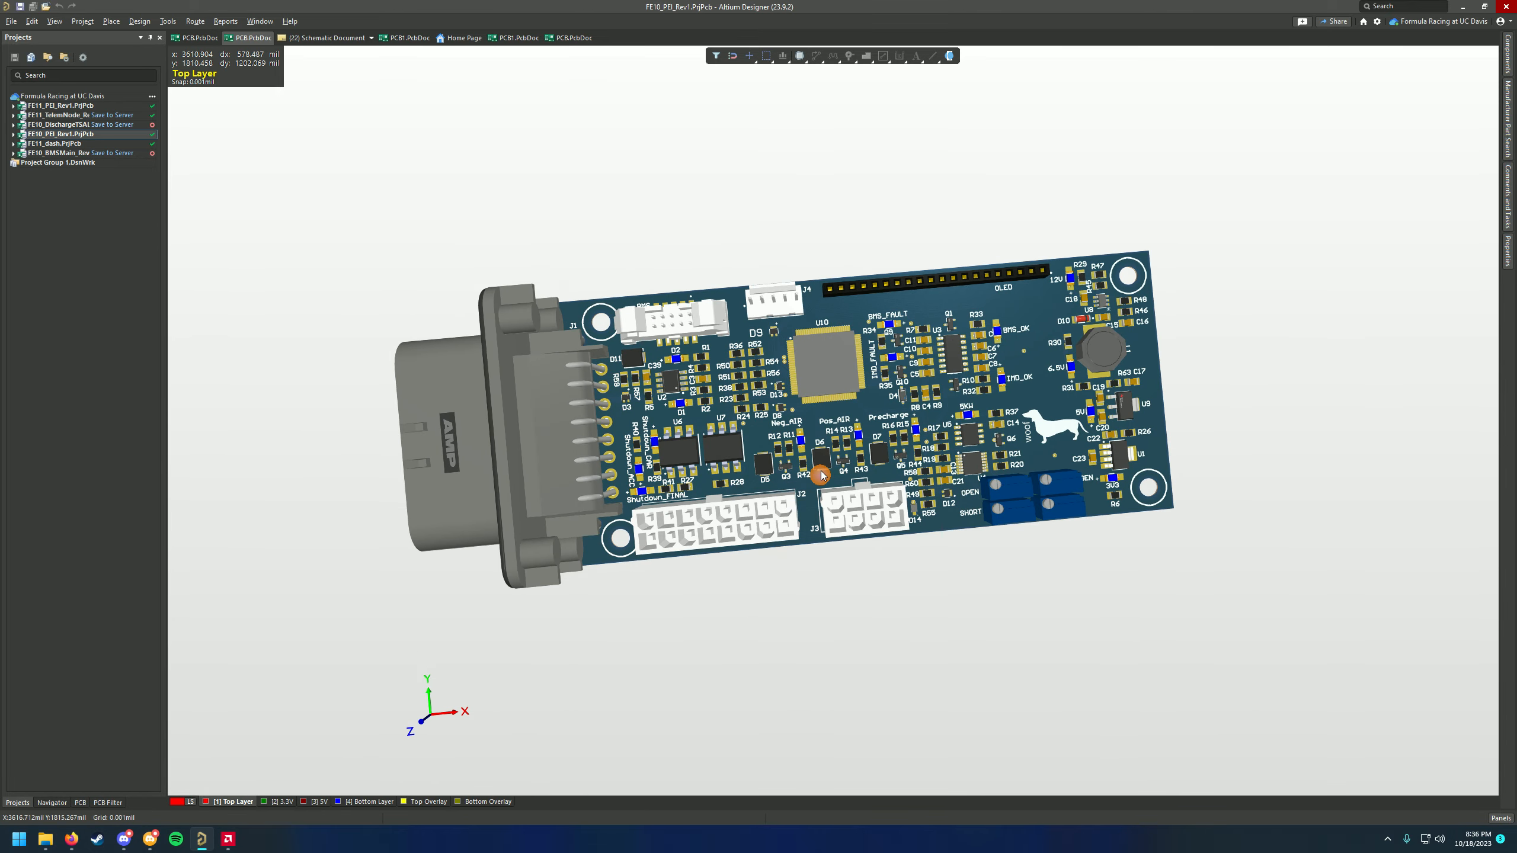
key("0")
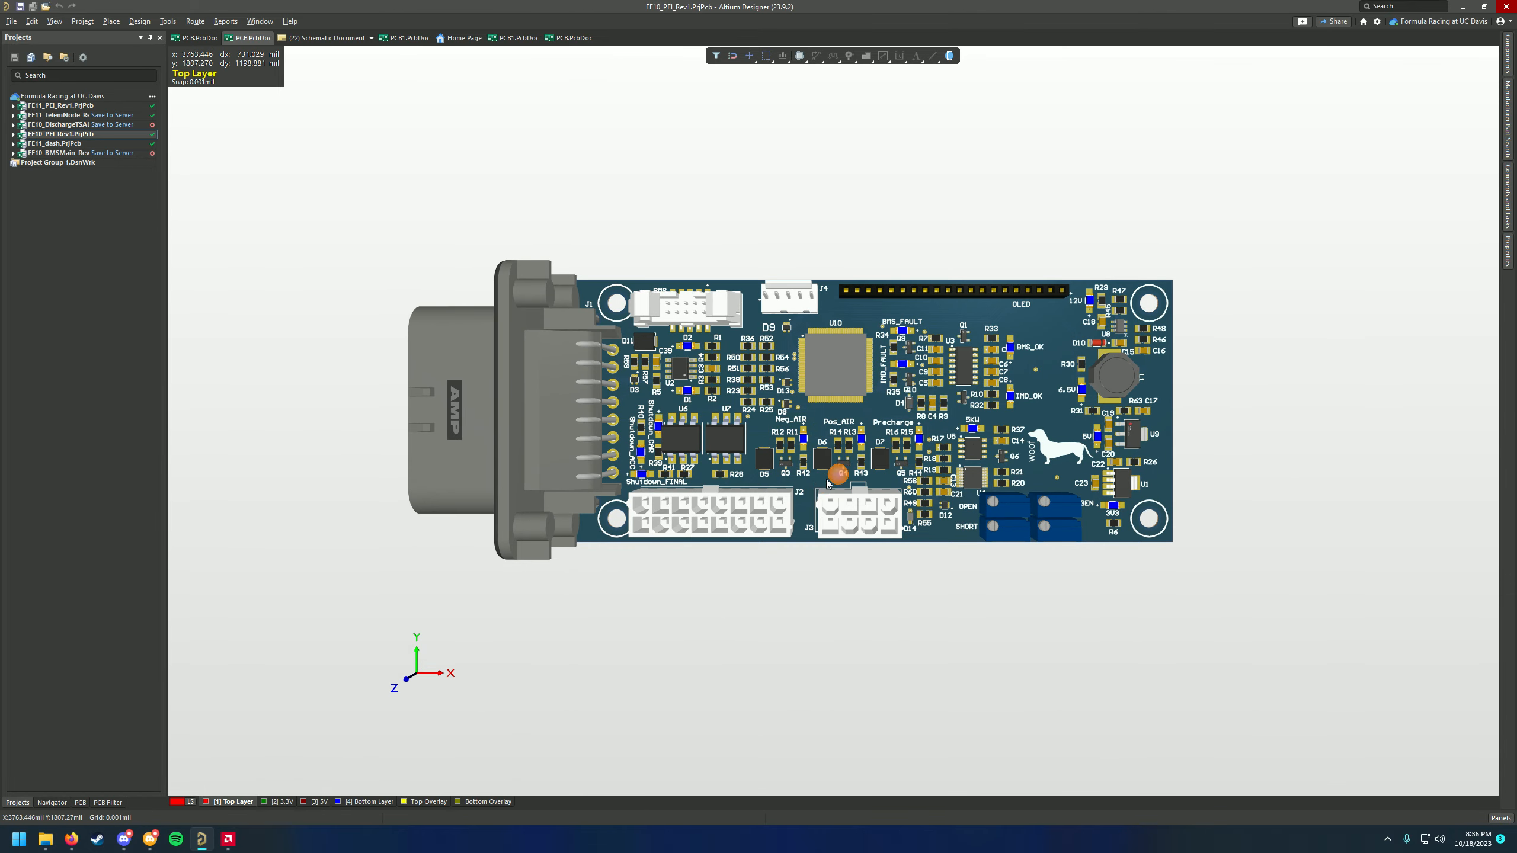
right_click_drag(839, 472, 832, 502)
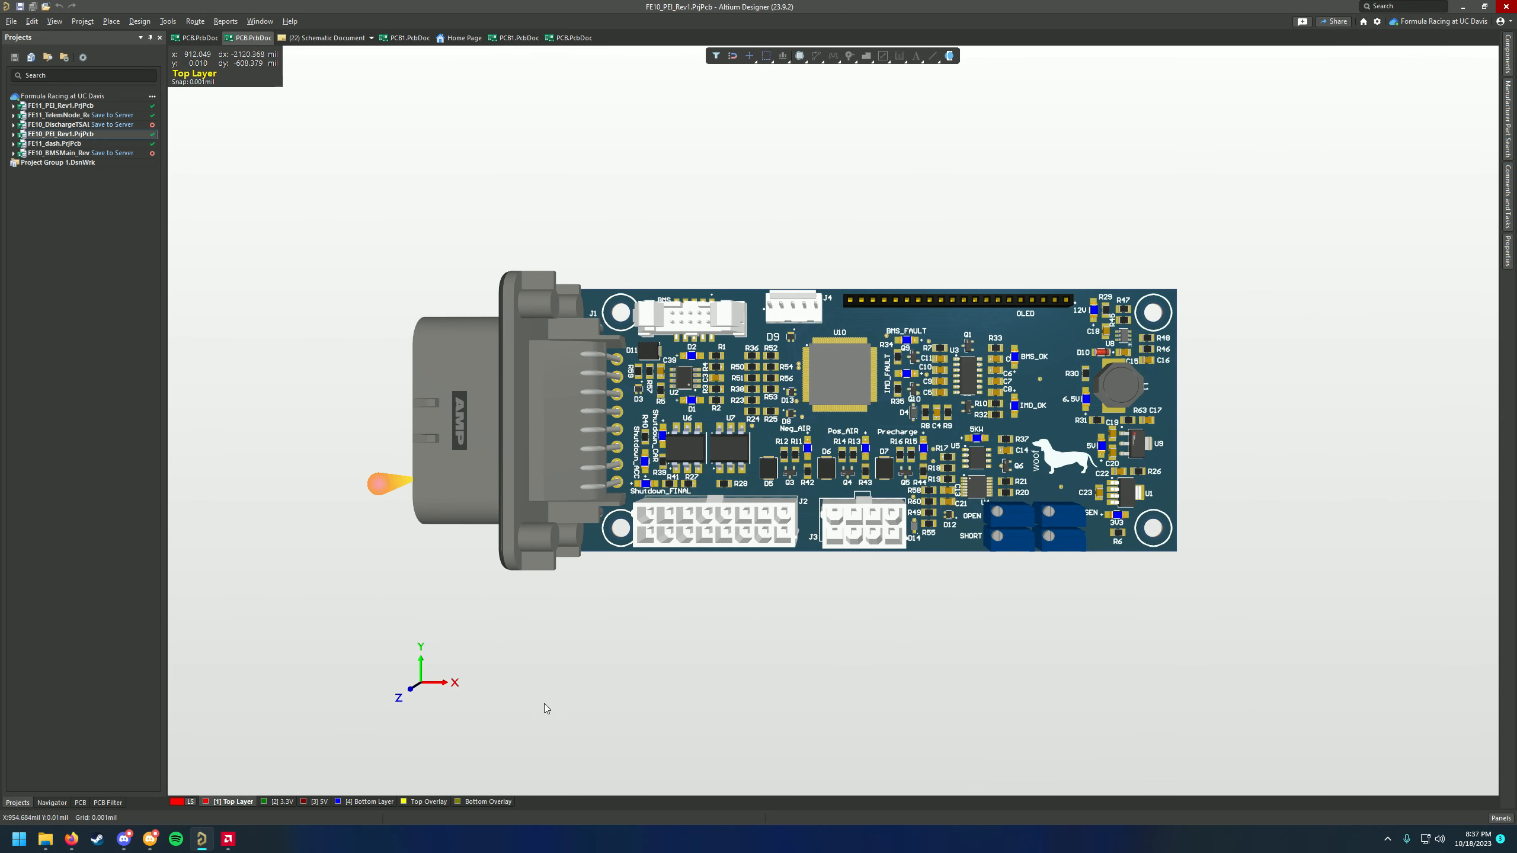
right_click_drag(1070, 701, 1053, 654)
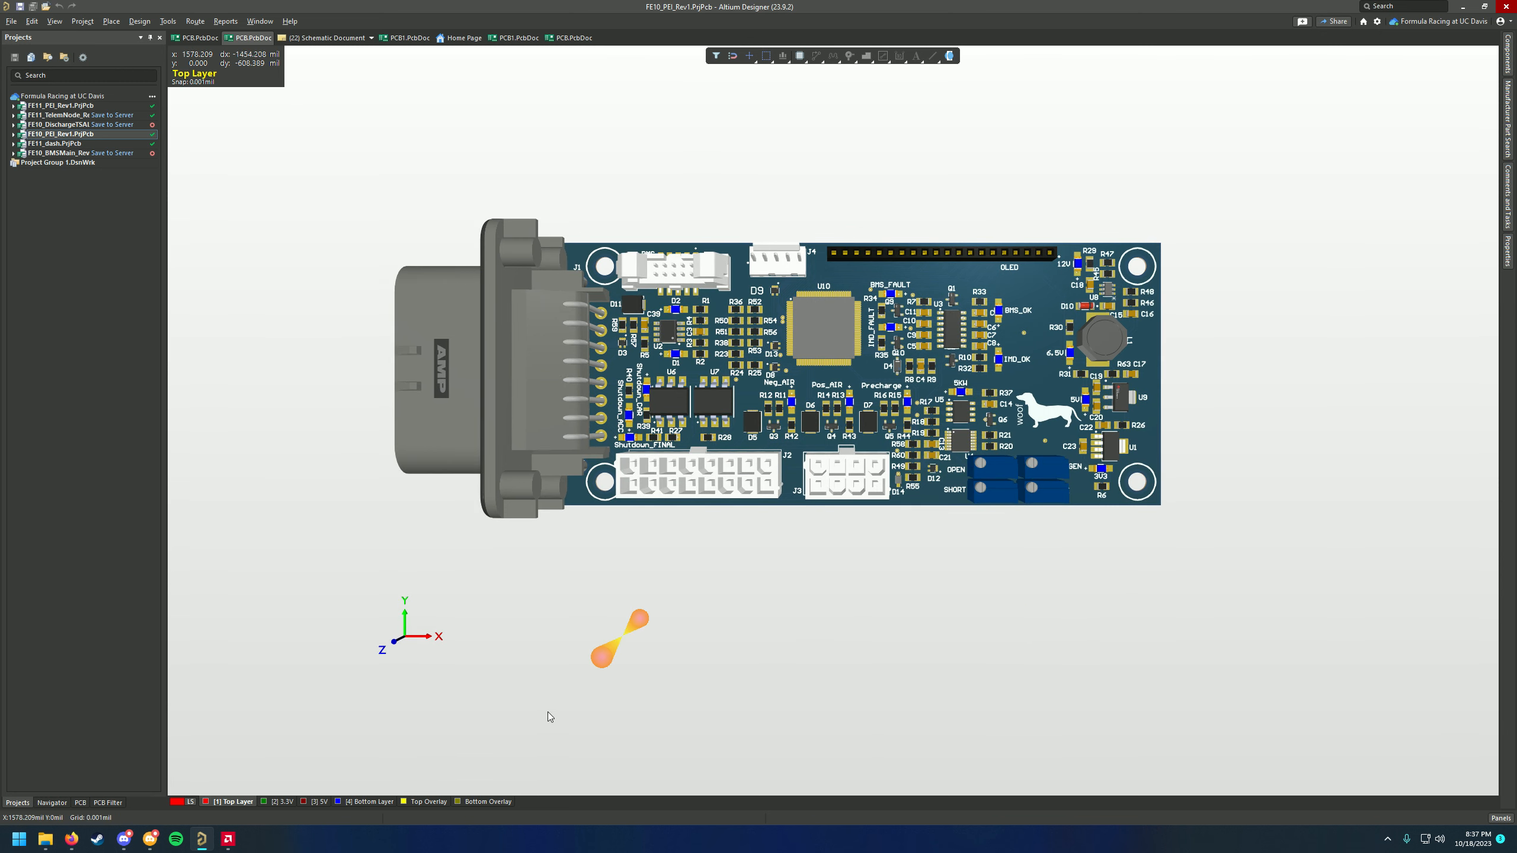
Switch to the Firefox window with the Reddit photo and examine the hand-wired chassis enlarged, from its upper to its lower edge
left_click(72, 839)
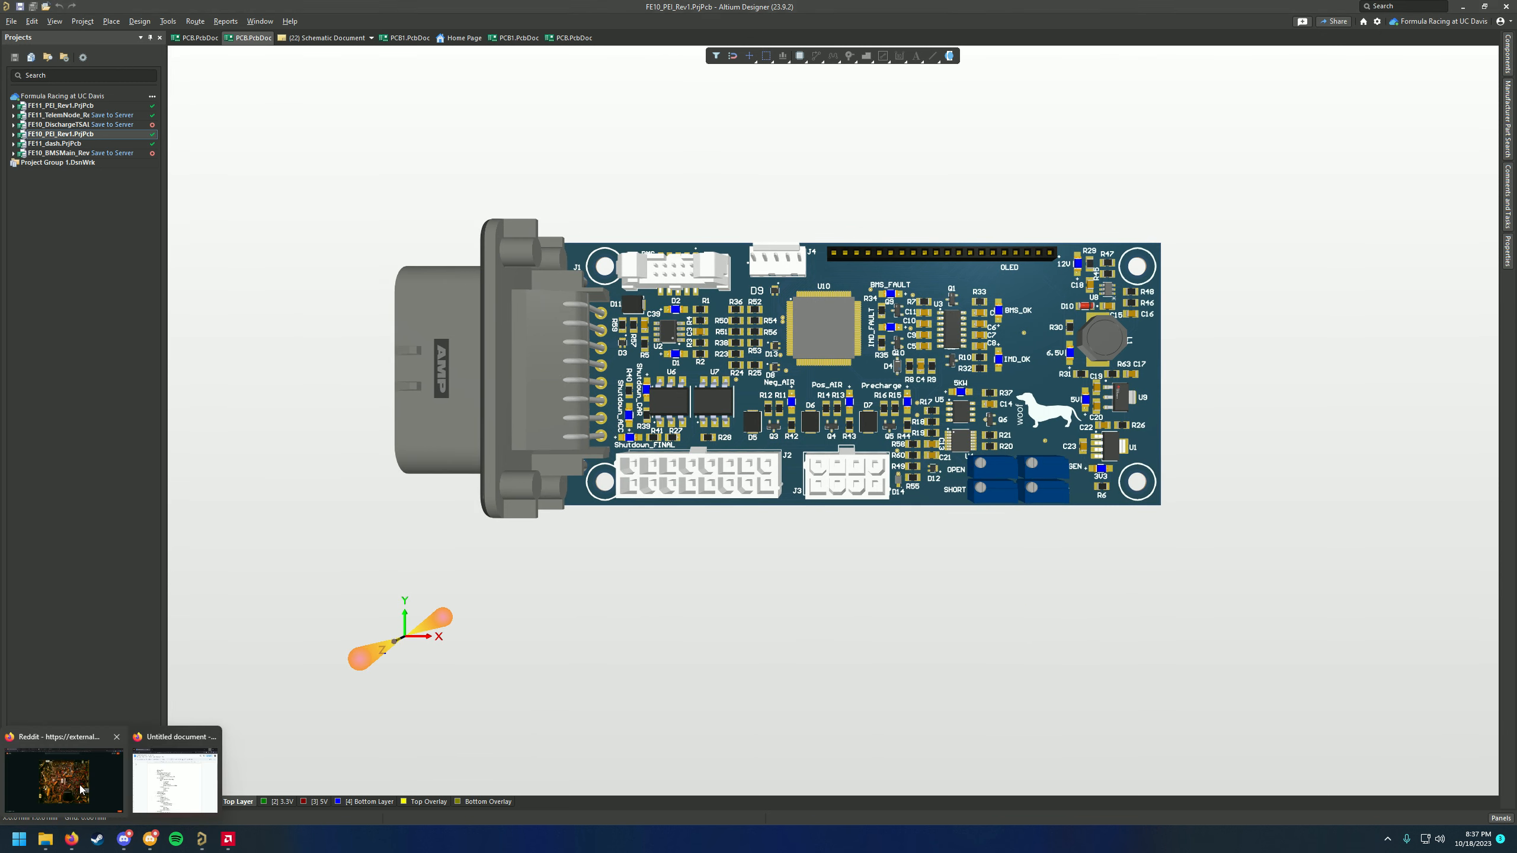
left_click(80, 787)
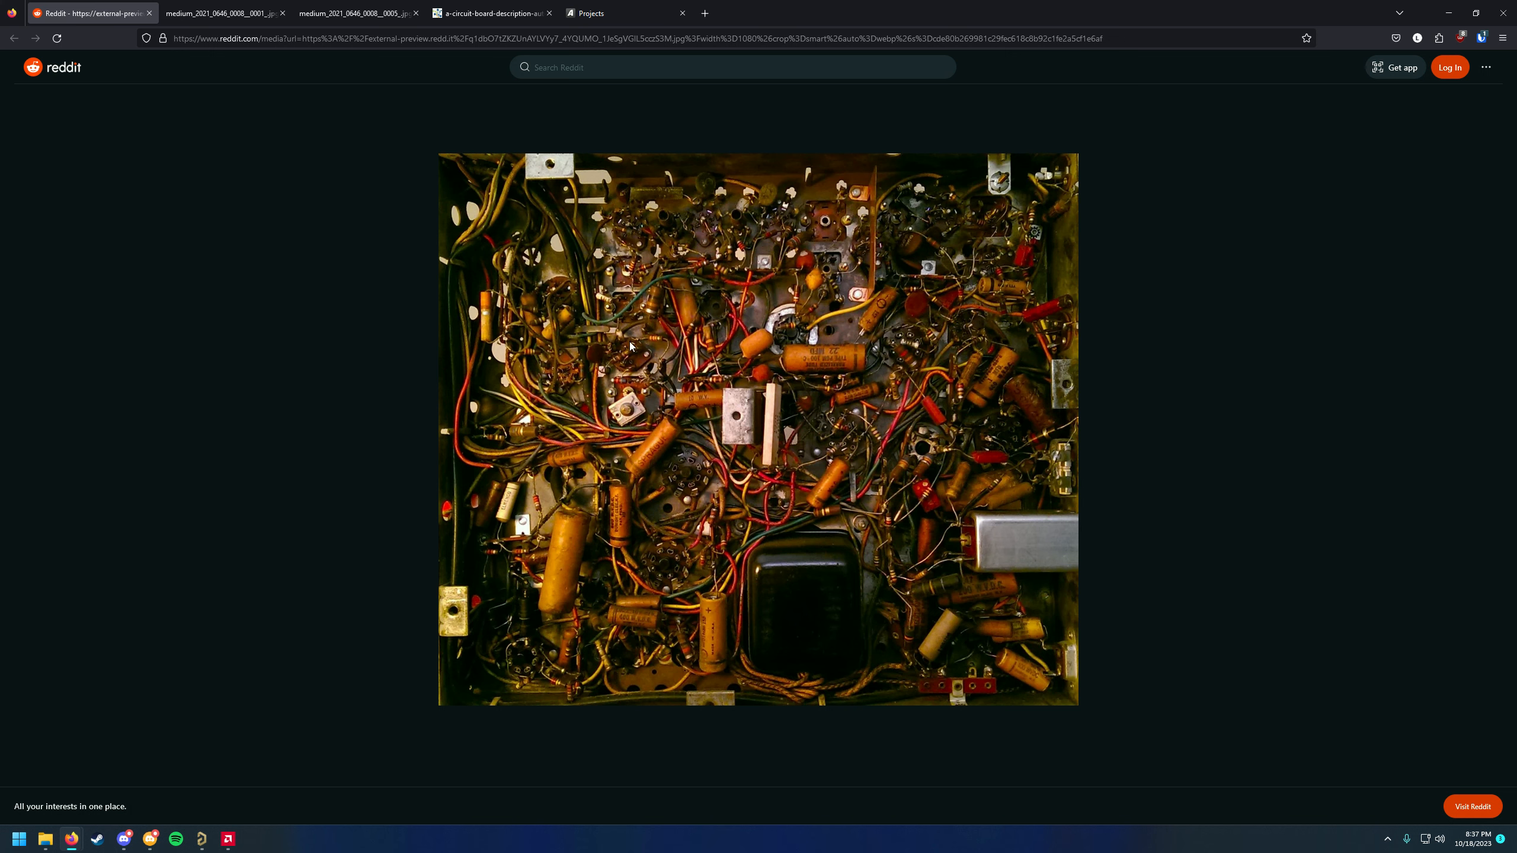
scroll(629, 342, "up", 7, "ctrl")
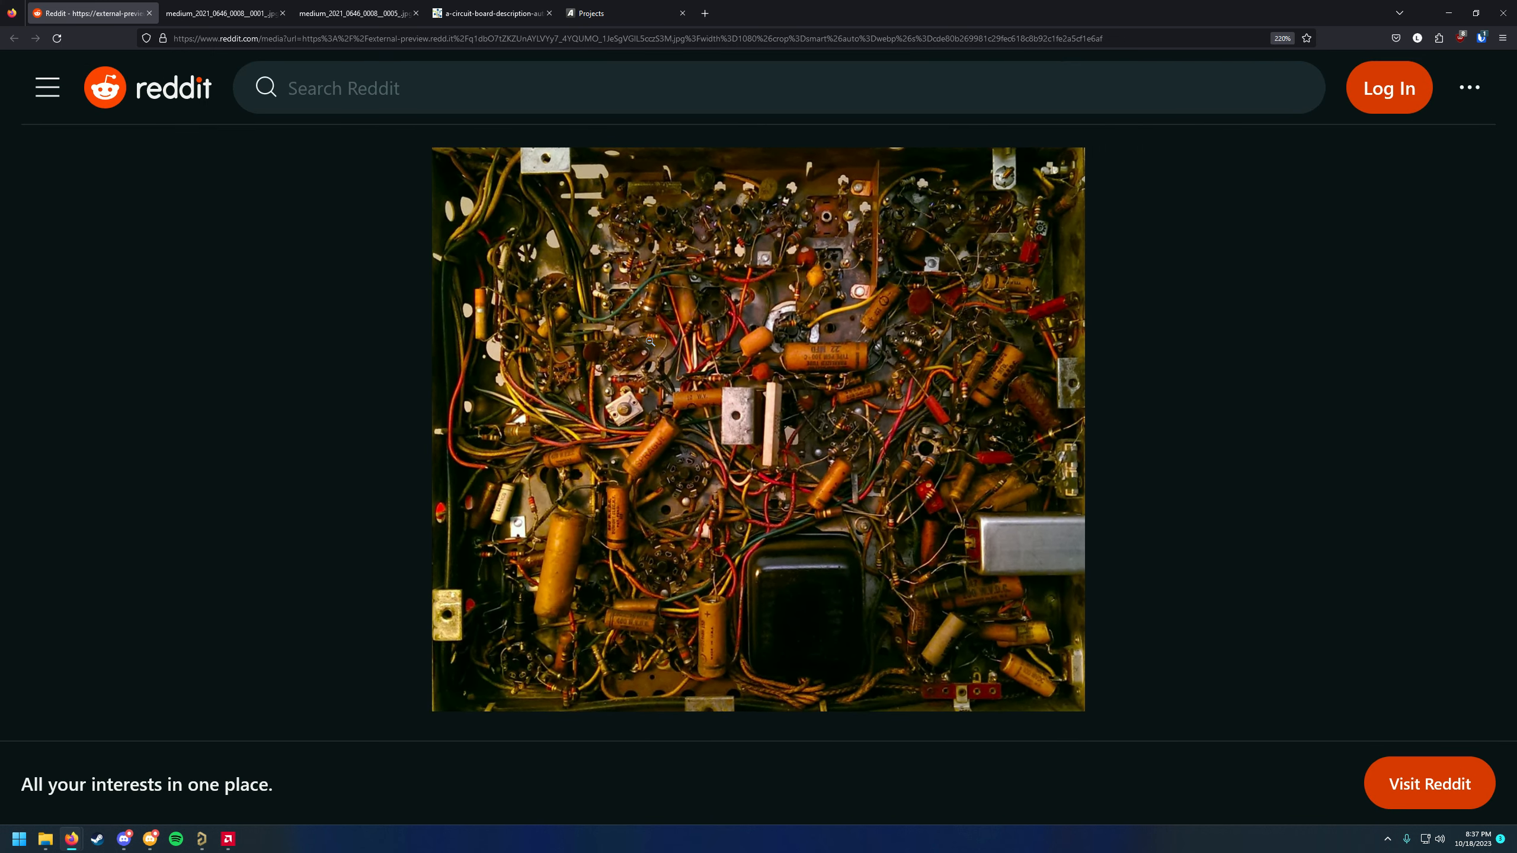
left_click(651, 342)
scroll(663, 364, "down", 3)
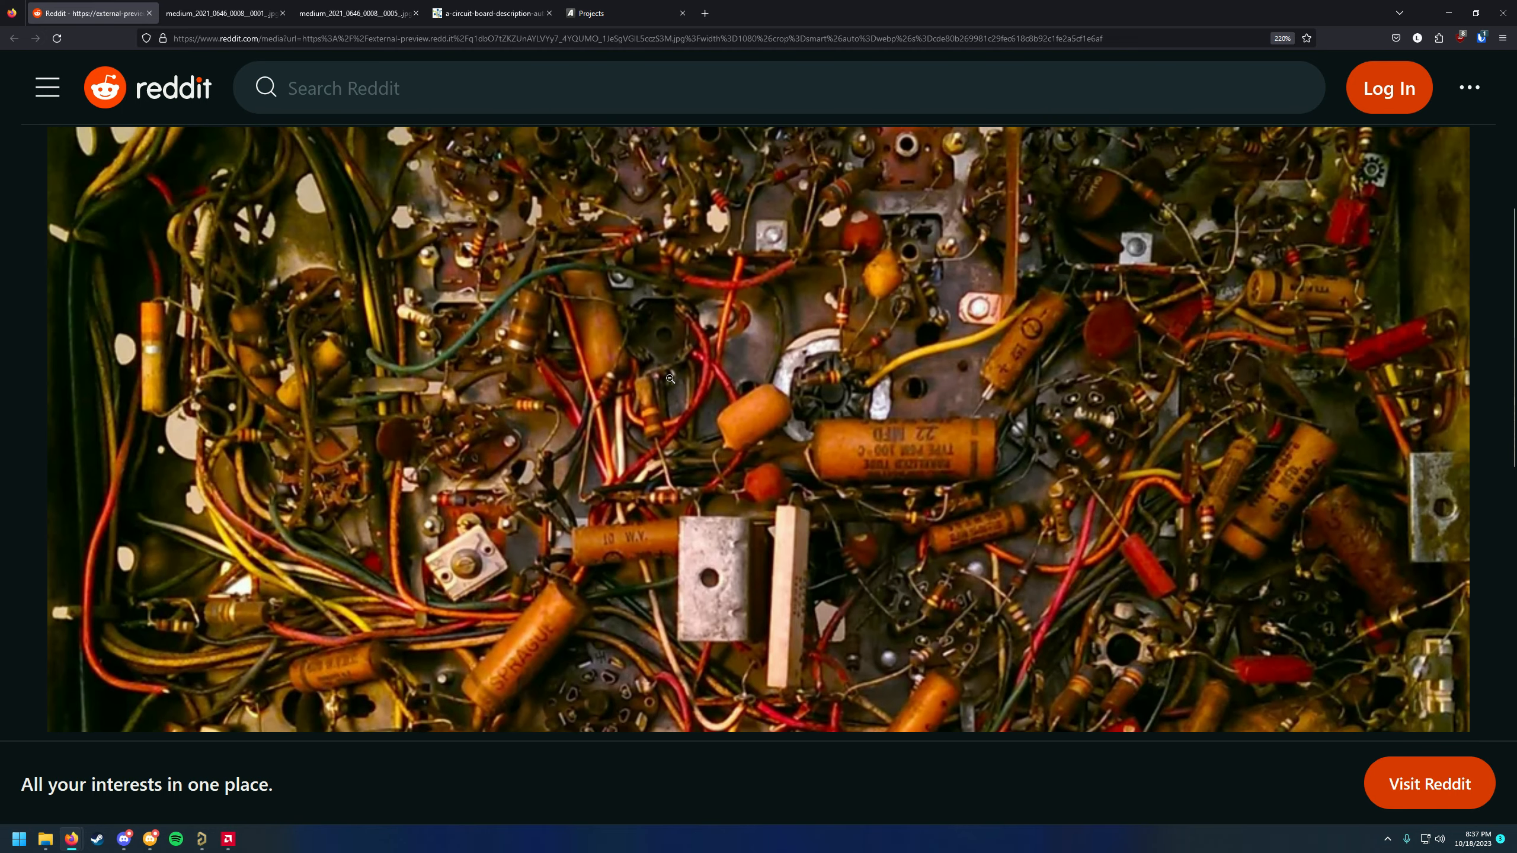
scroll(670, 379, "up", 3)
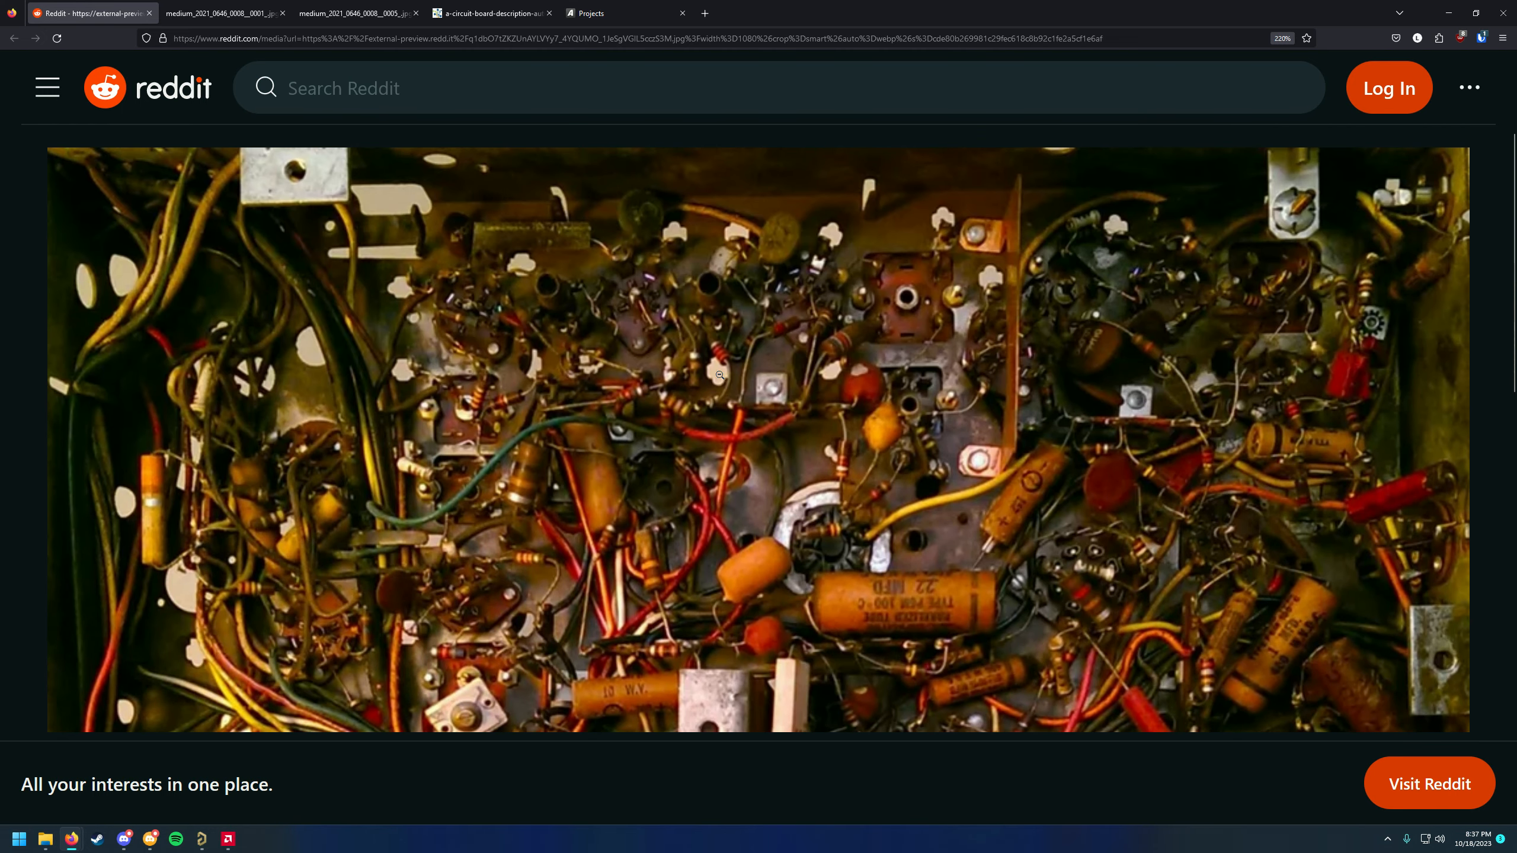
scroll(713, 371, "down", 5)
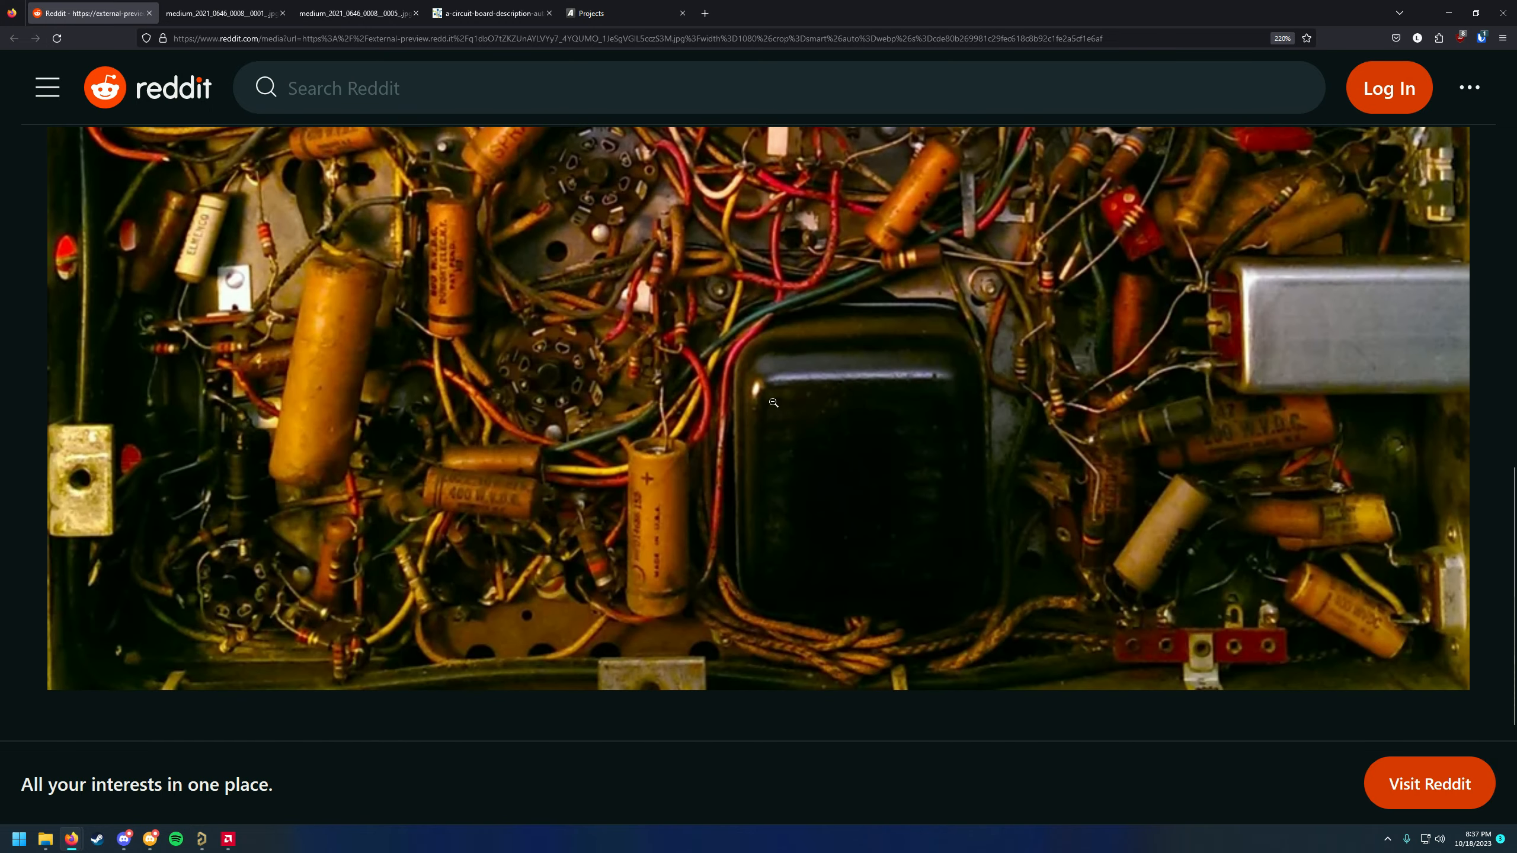
scroll(773, 403, "up", 6)
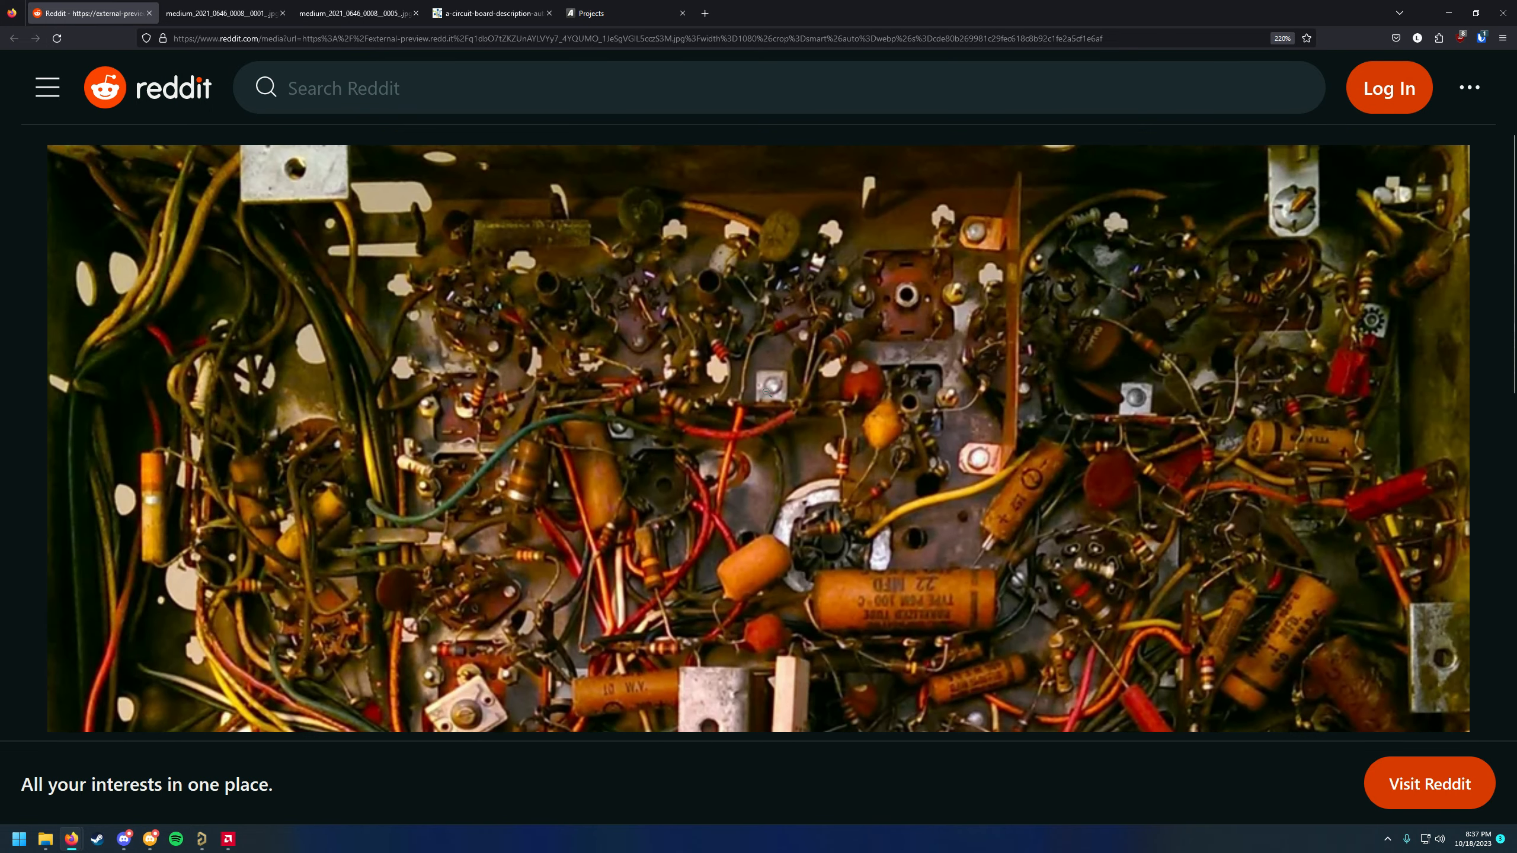
scroll(767, 392, "down", 6)
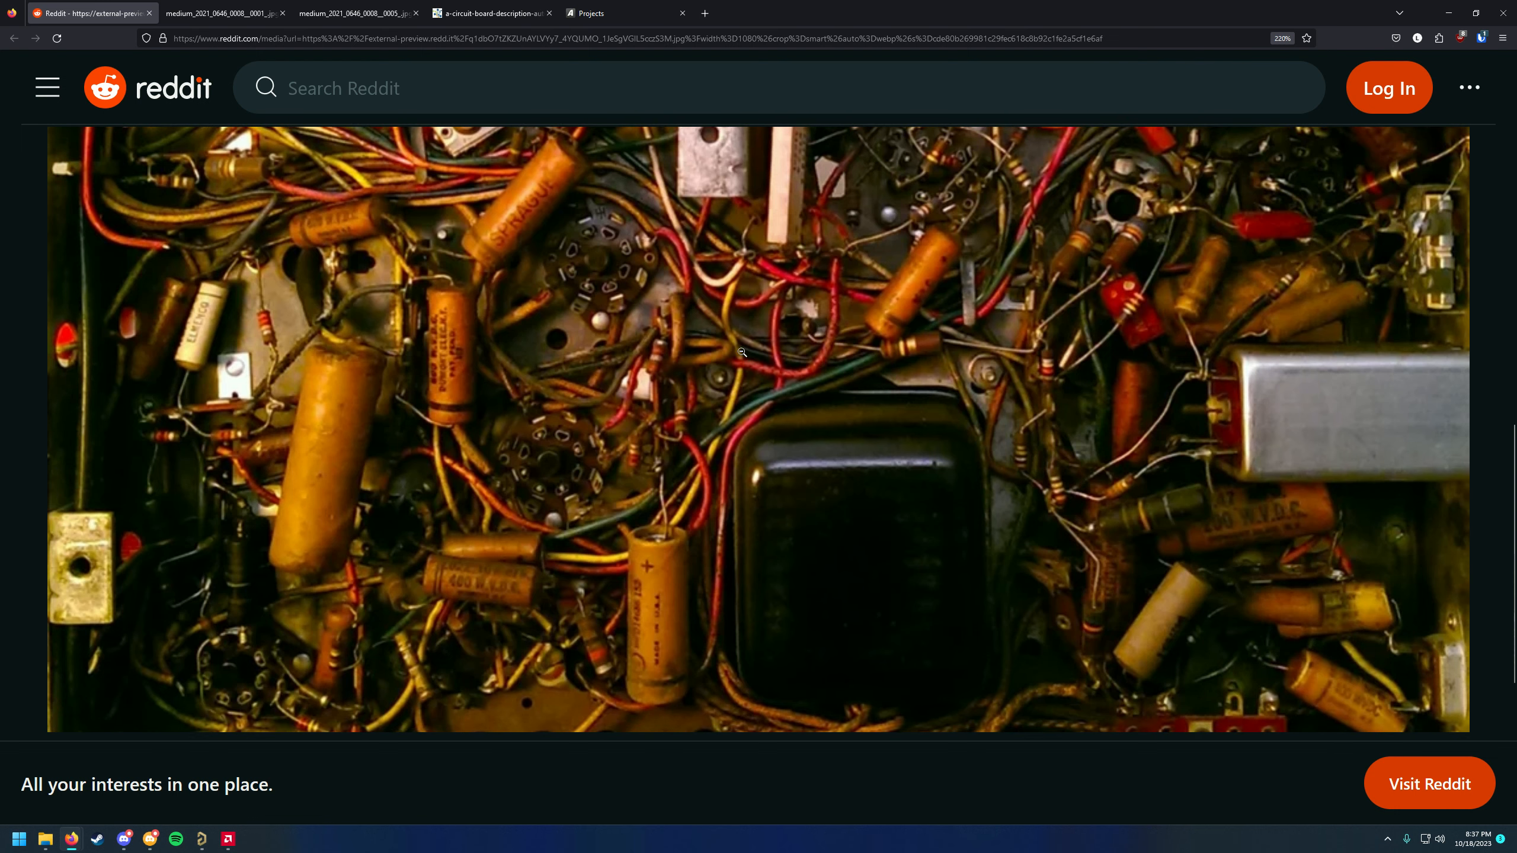
scroll(737, 346, "up", 6)
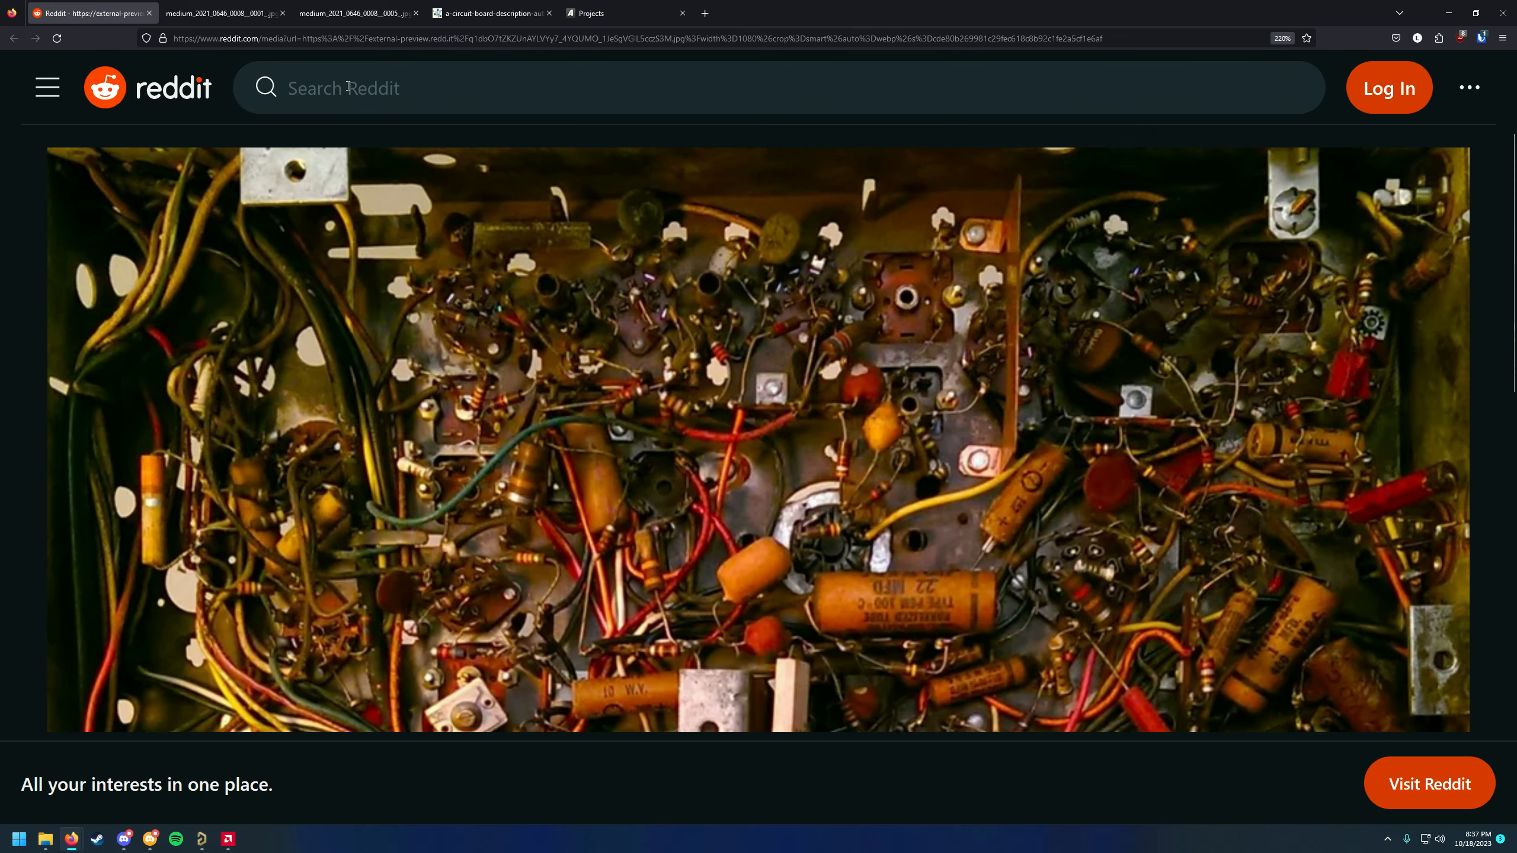
Compare the hand-wired chassis photo with the Science Museum photos of the old board's component side and trace side
left_click(210, 12)
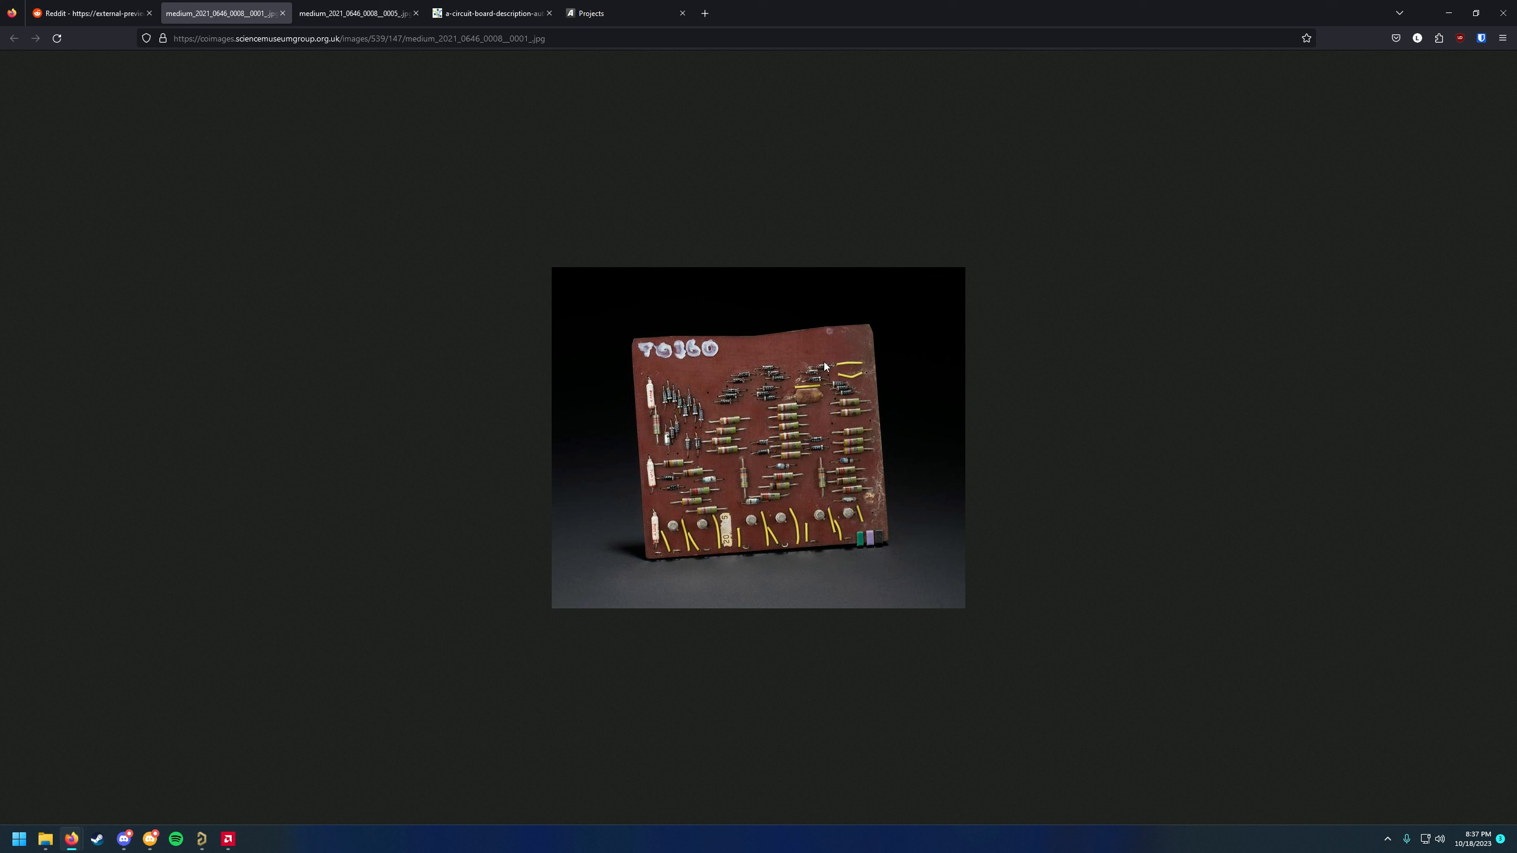
left_click(89, 12)
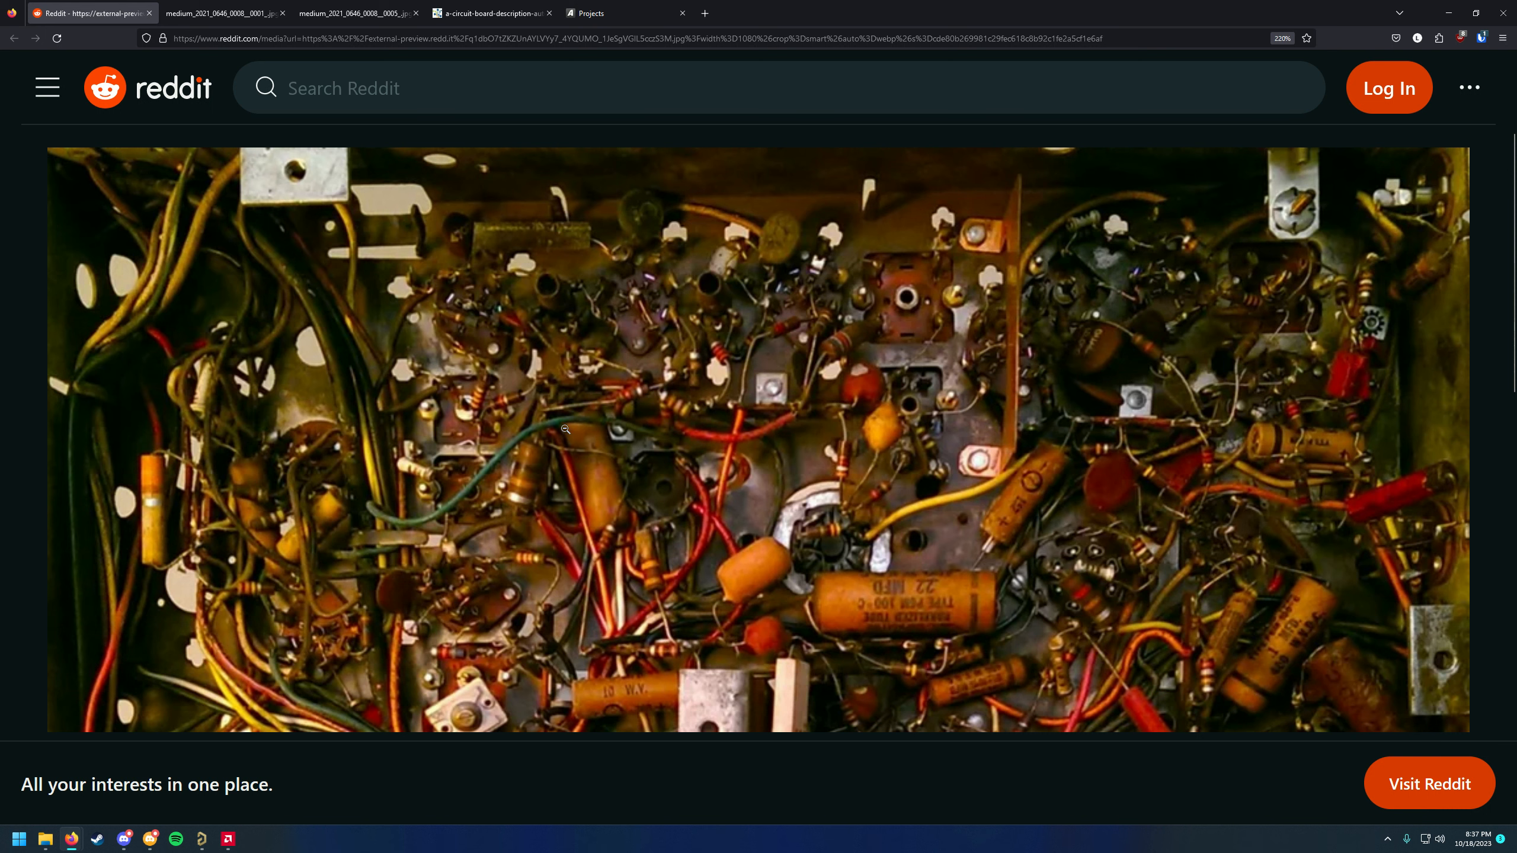
left_click(223, 12)
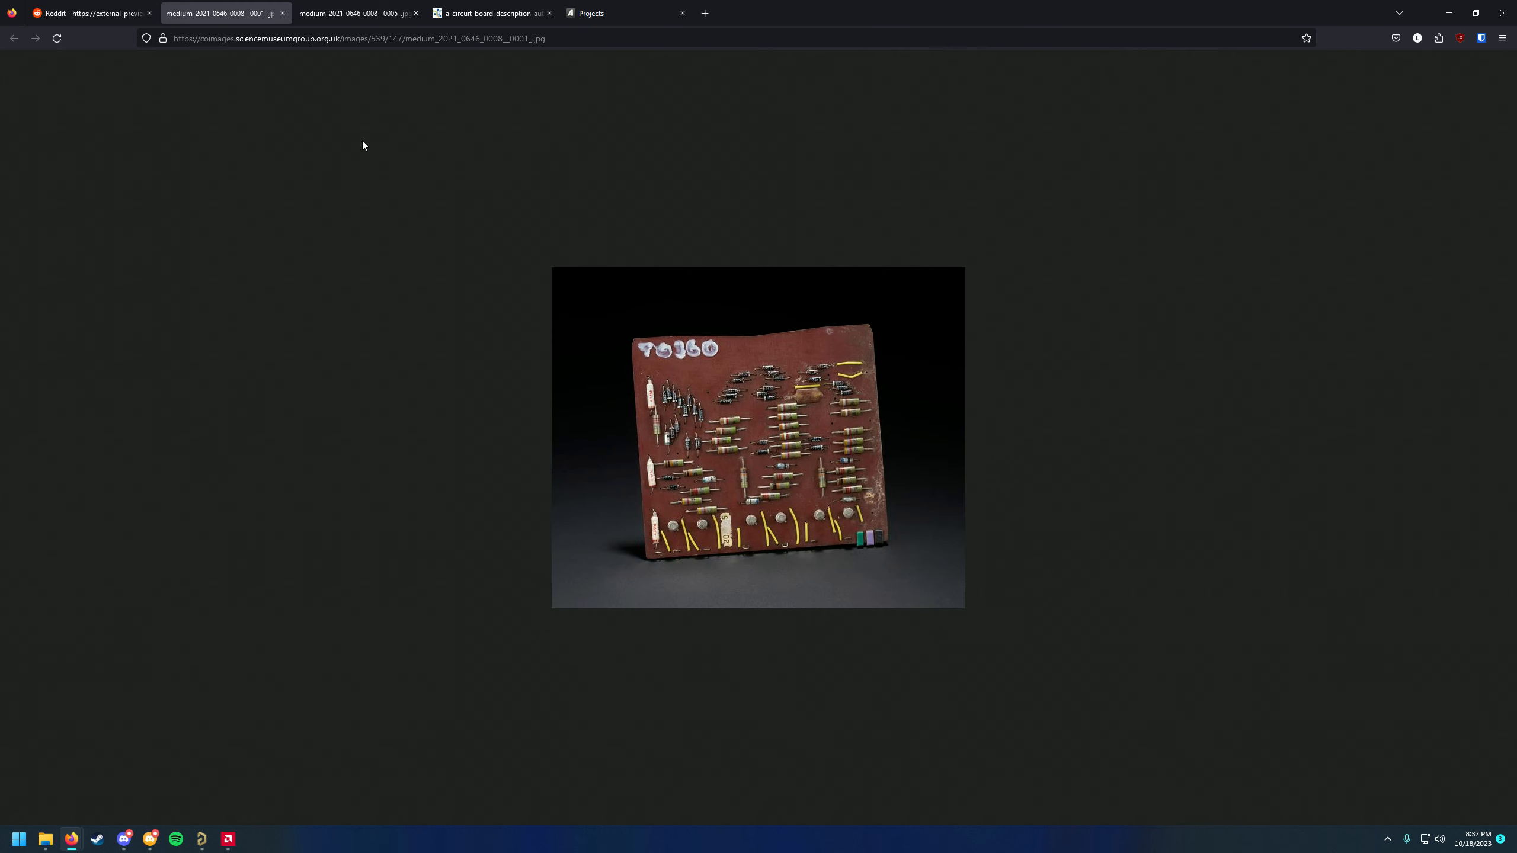
left_click(352, 16)
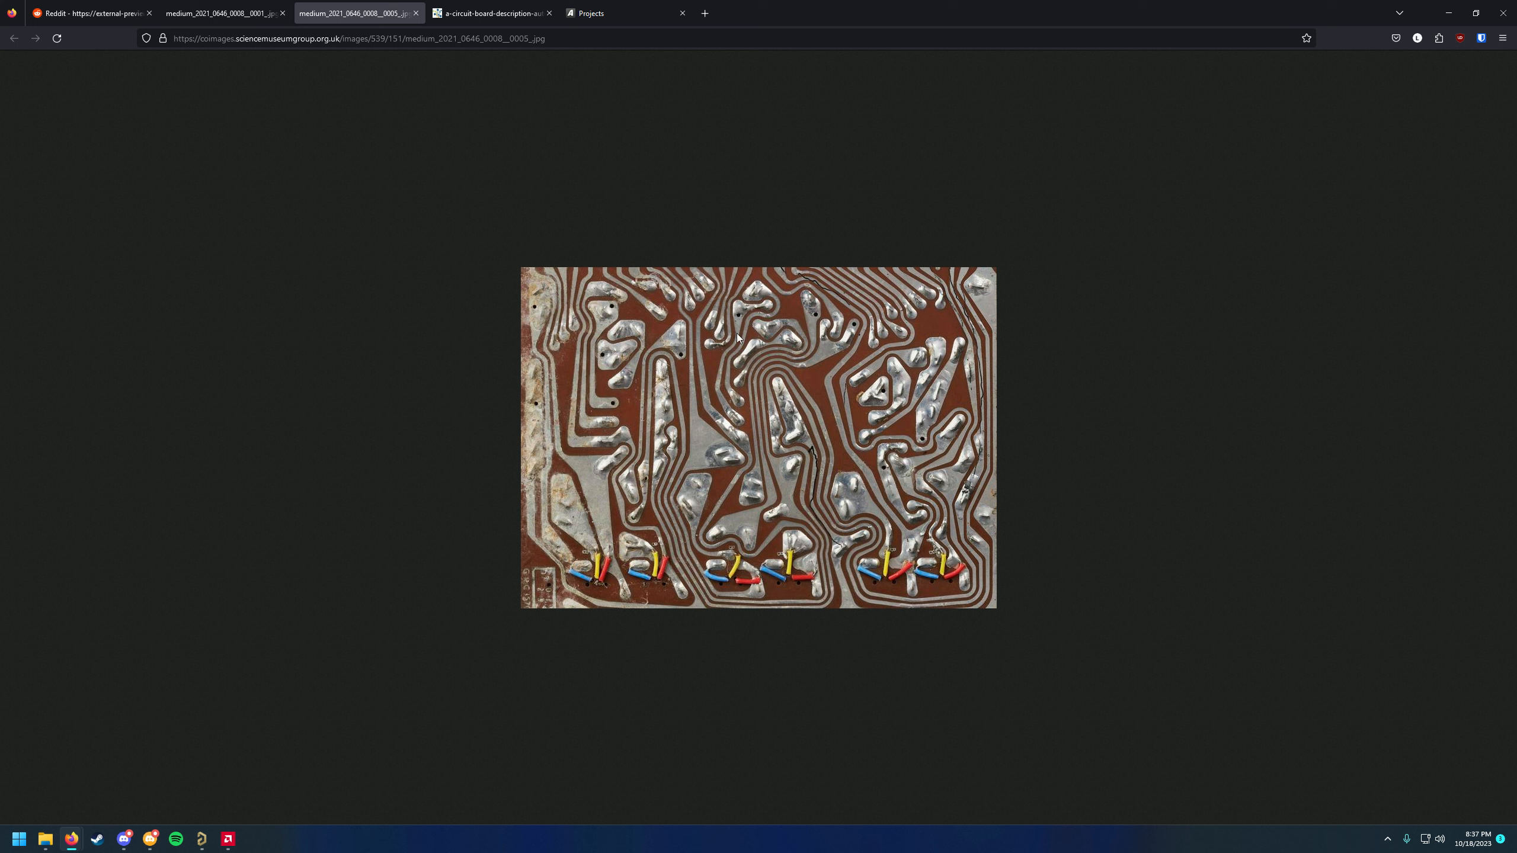
left_click(236, 13)
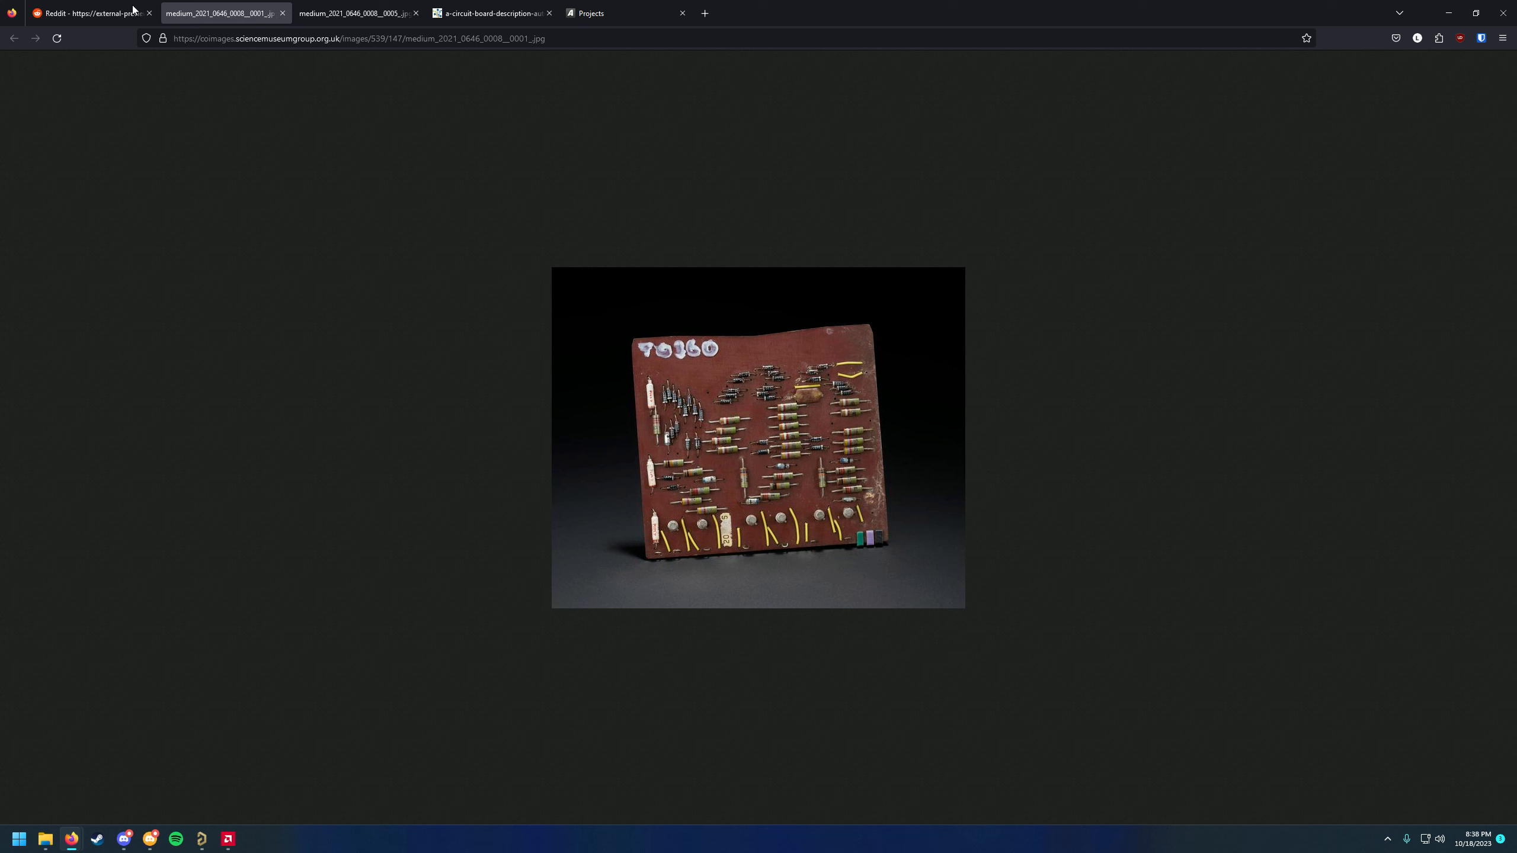
left_click(89, 13)
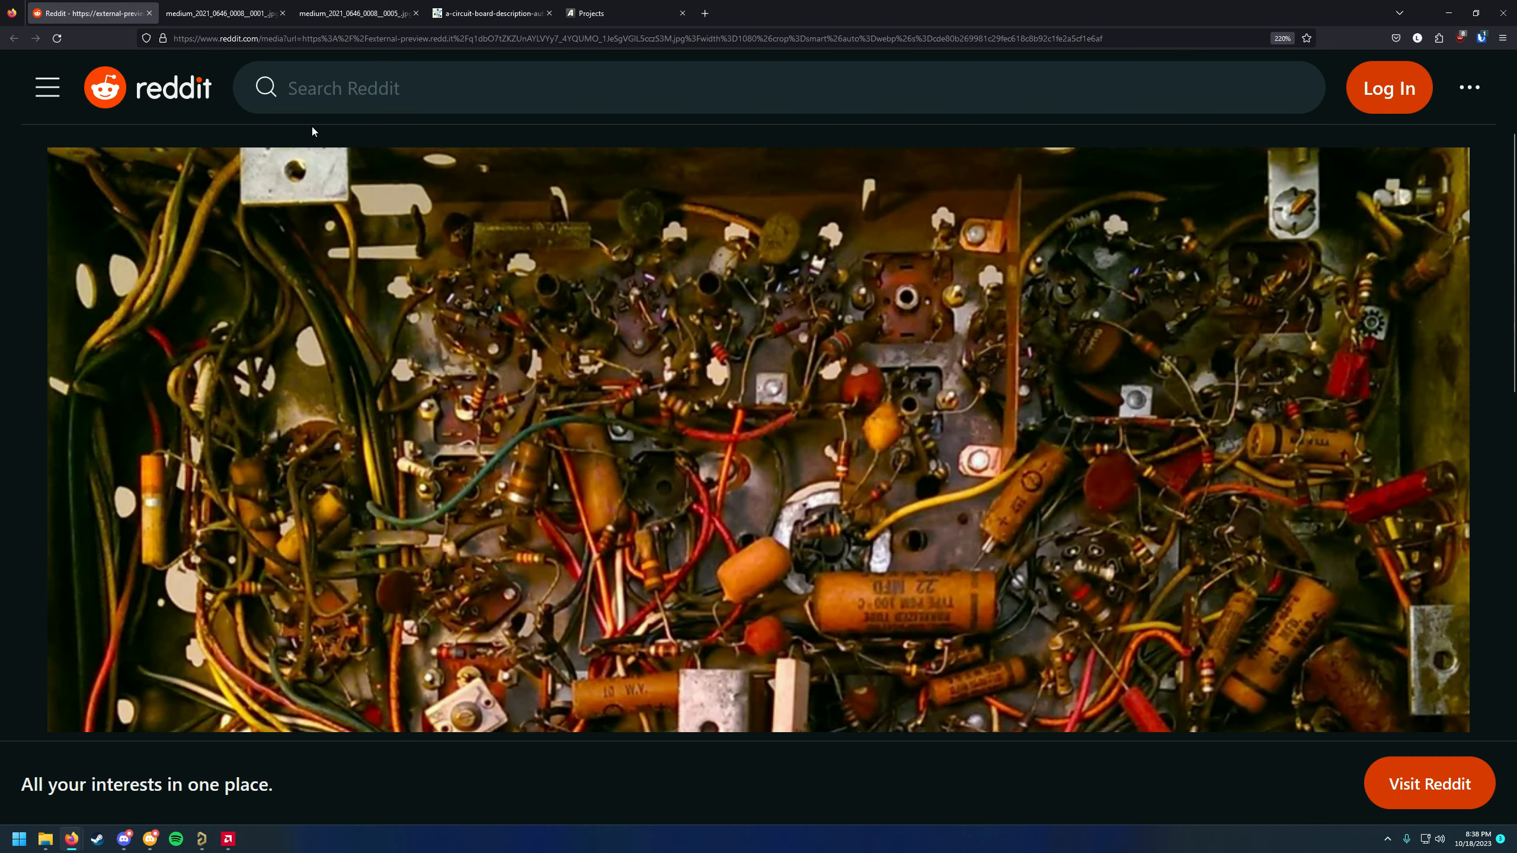
left_click(344, 8)
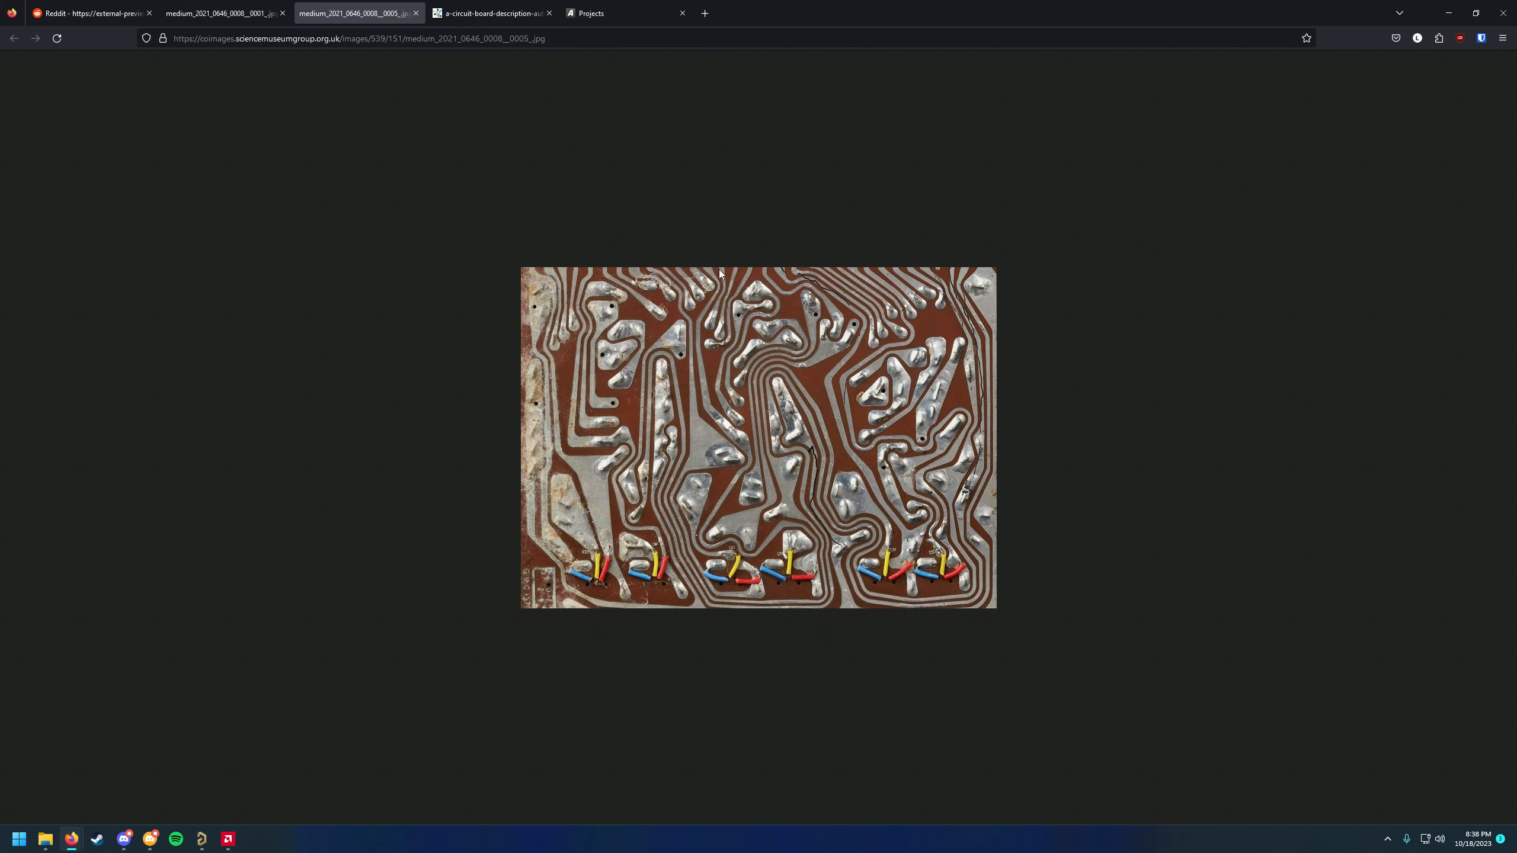
Compare the modern green surface-mount board photo with the old board's curved traces
left_click(486, 19)
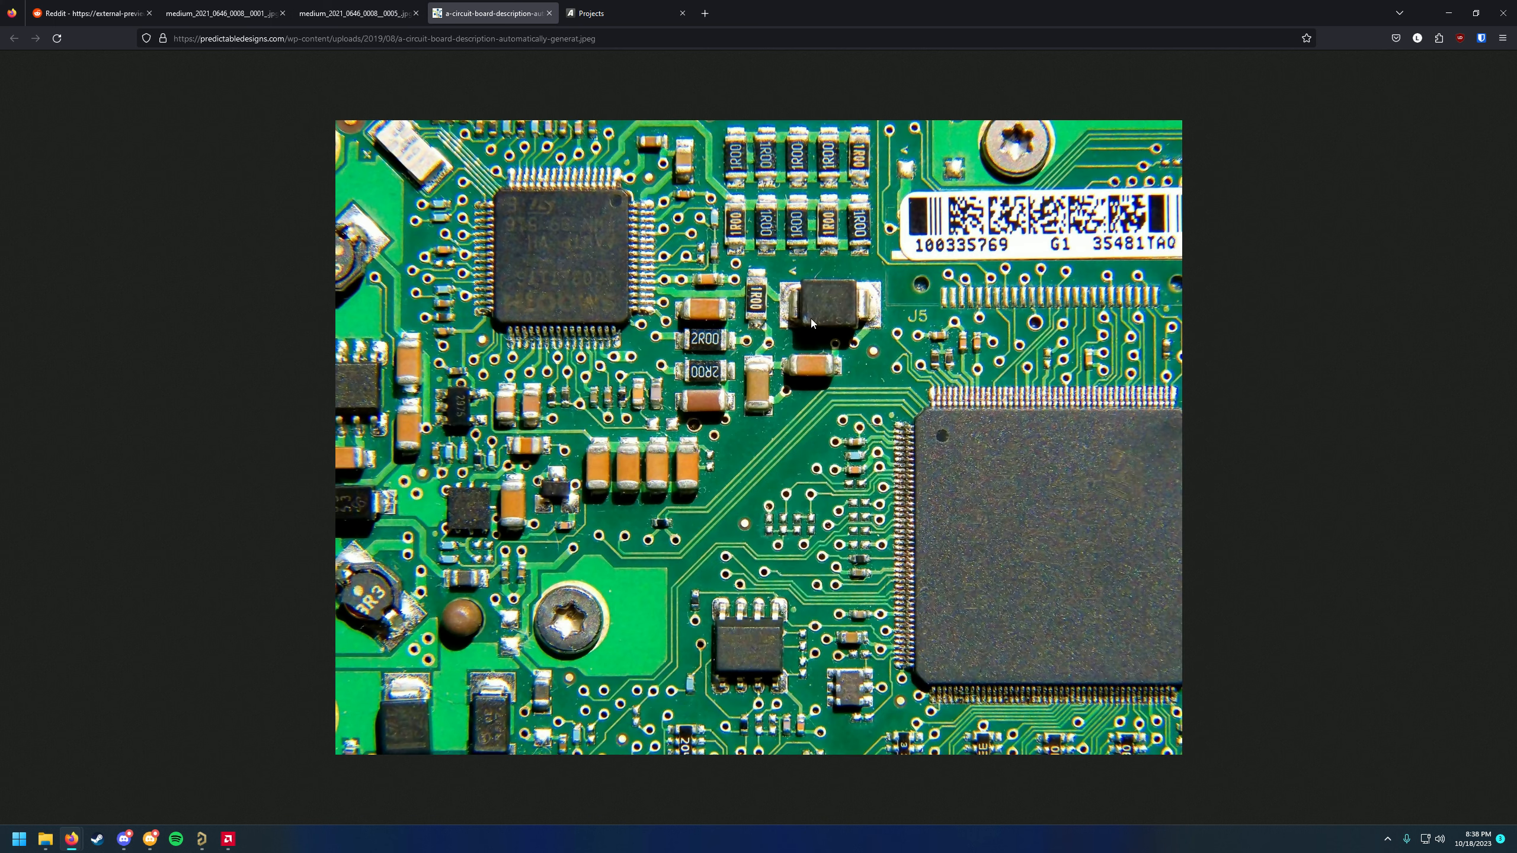
left_click(362, 17)
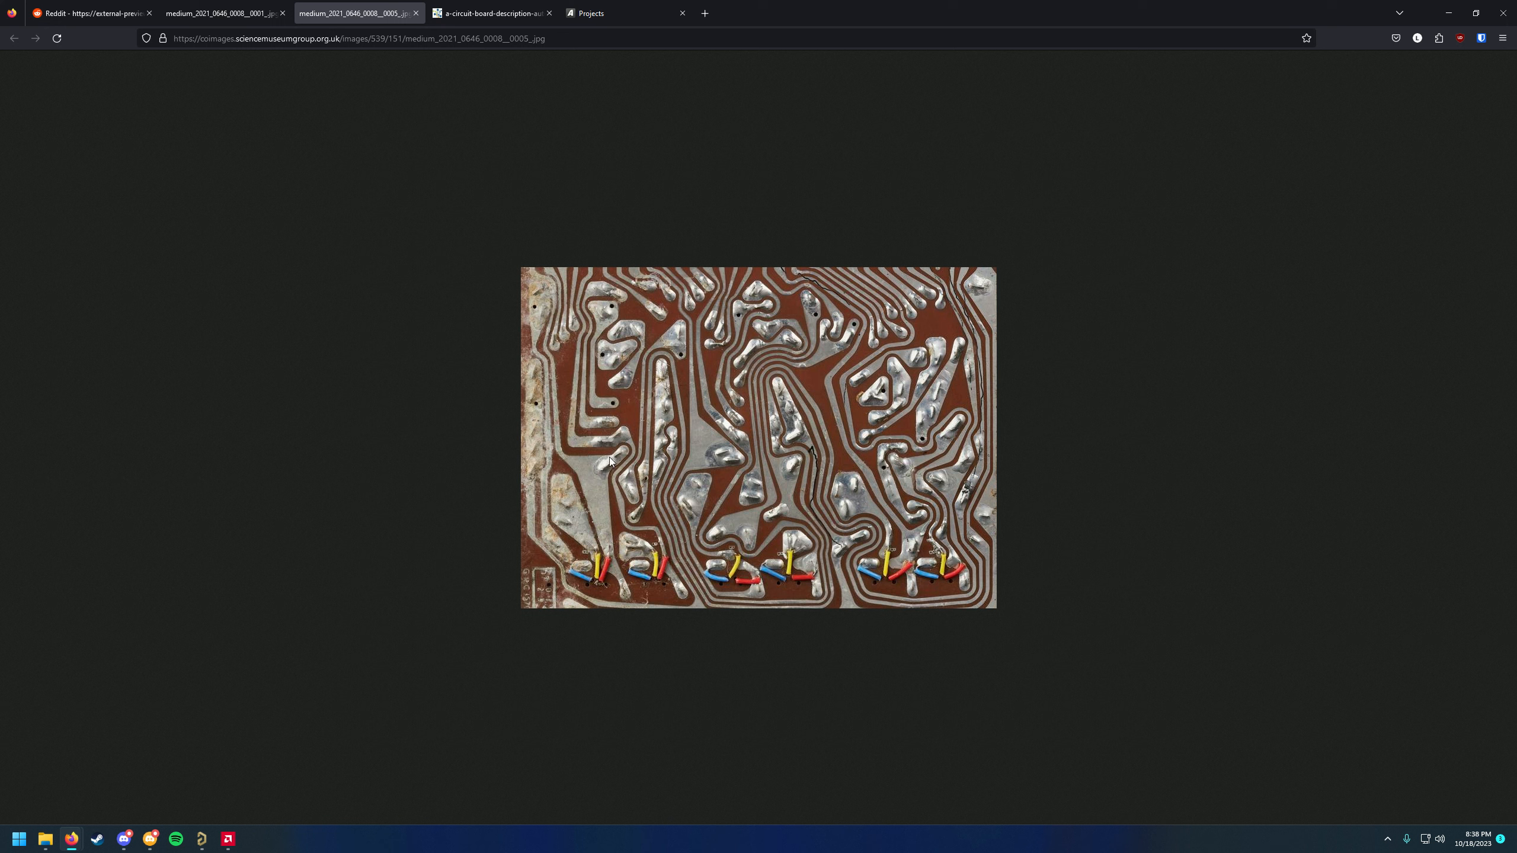
left_click(489, 7)
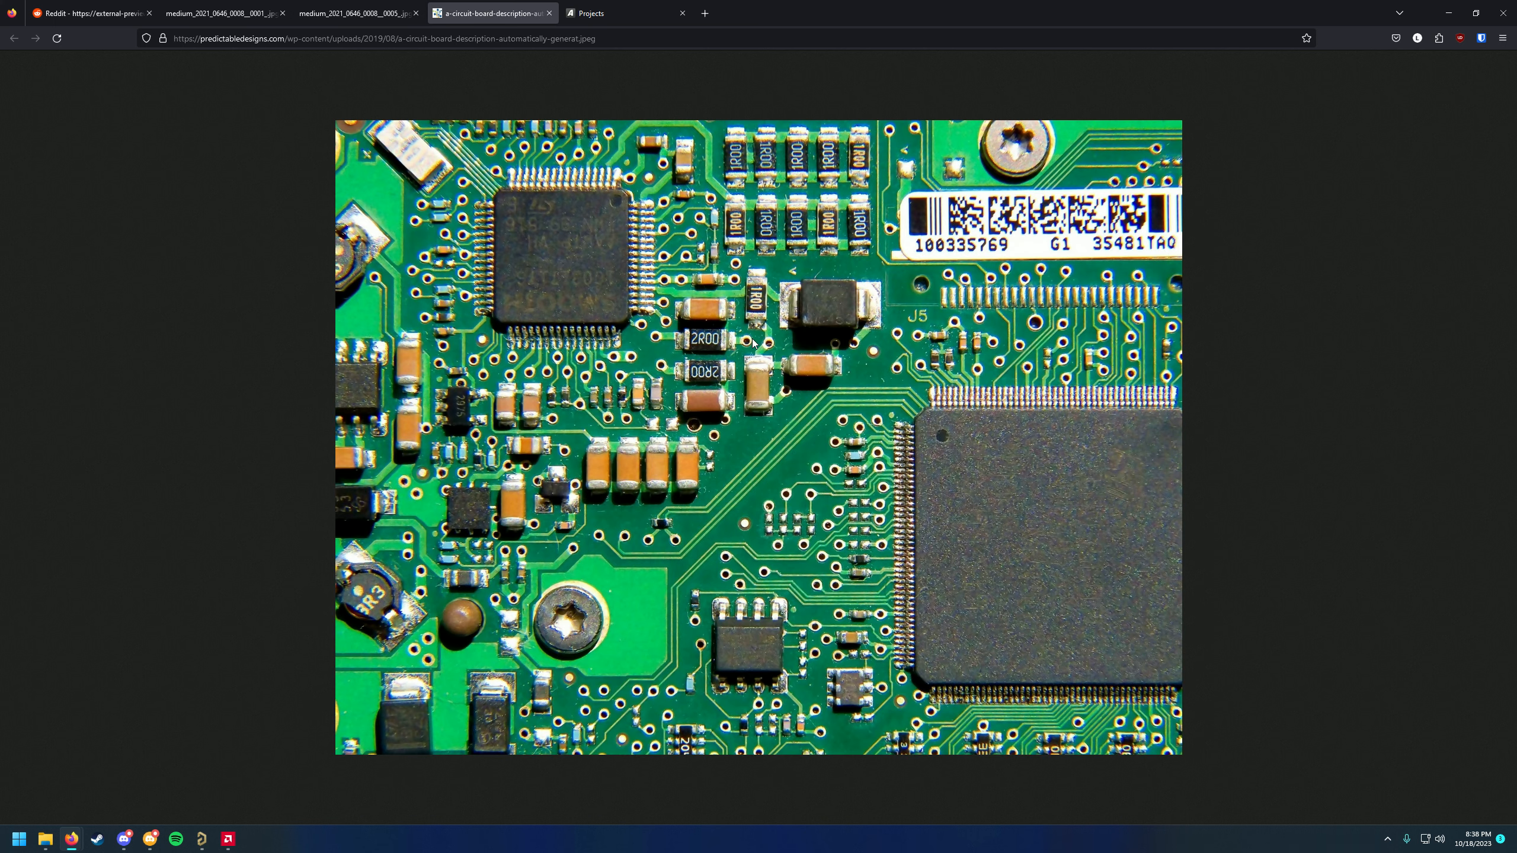
Switch back to Altium Designer and examine the FE10_PEI board straight from above at closer range
left_click(207, 845)
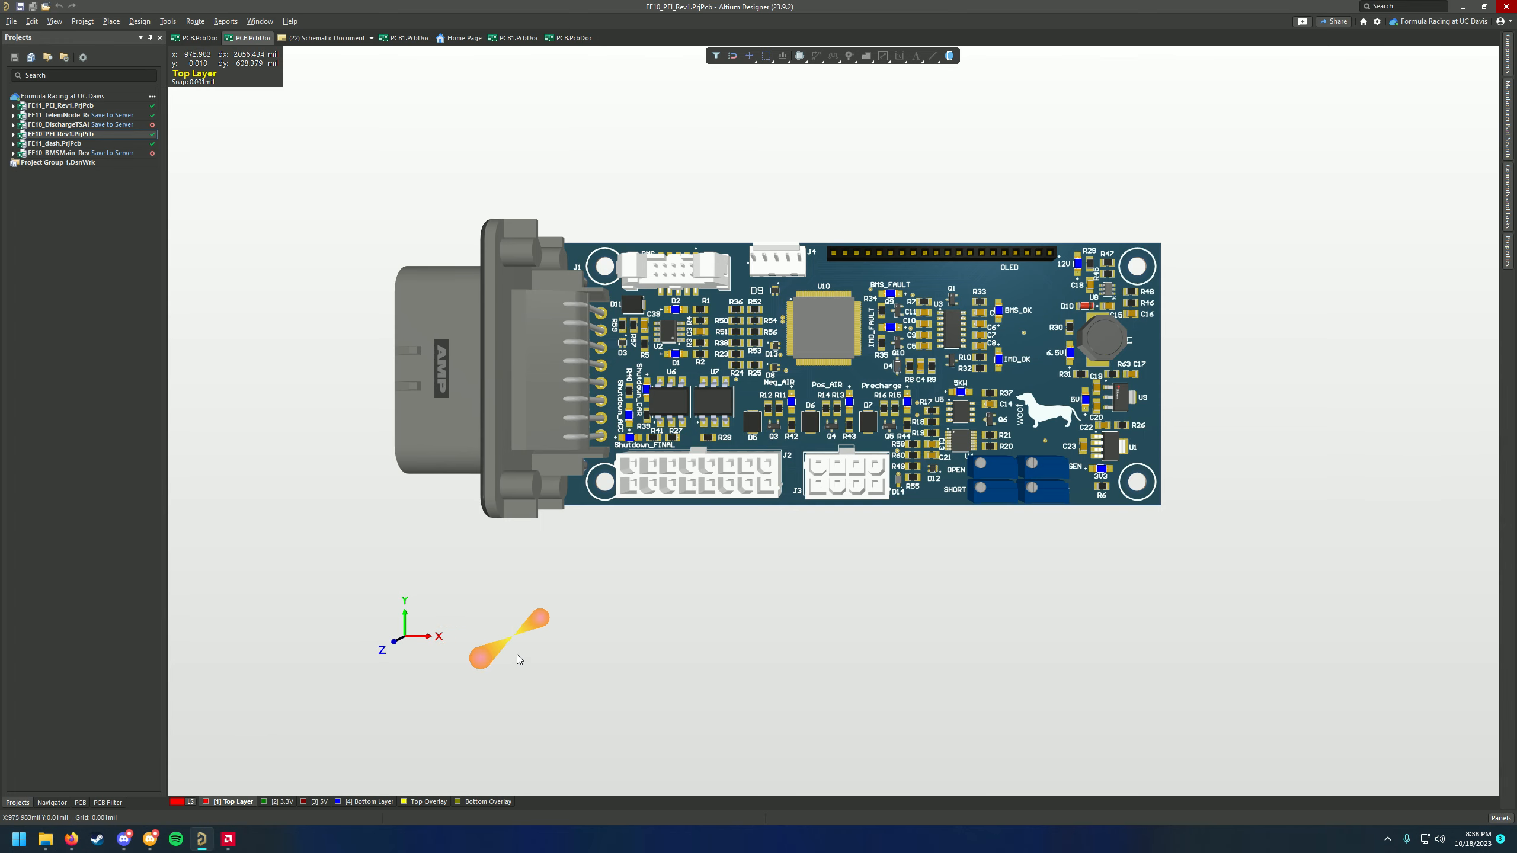
right_click_drag(807, 442, 813, 398, "shift")
key("0")
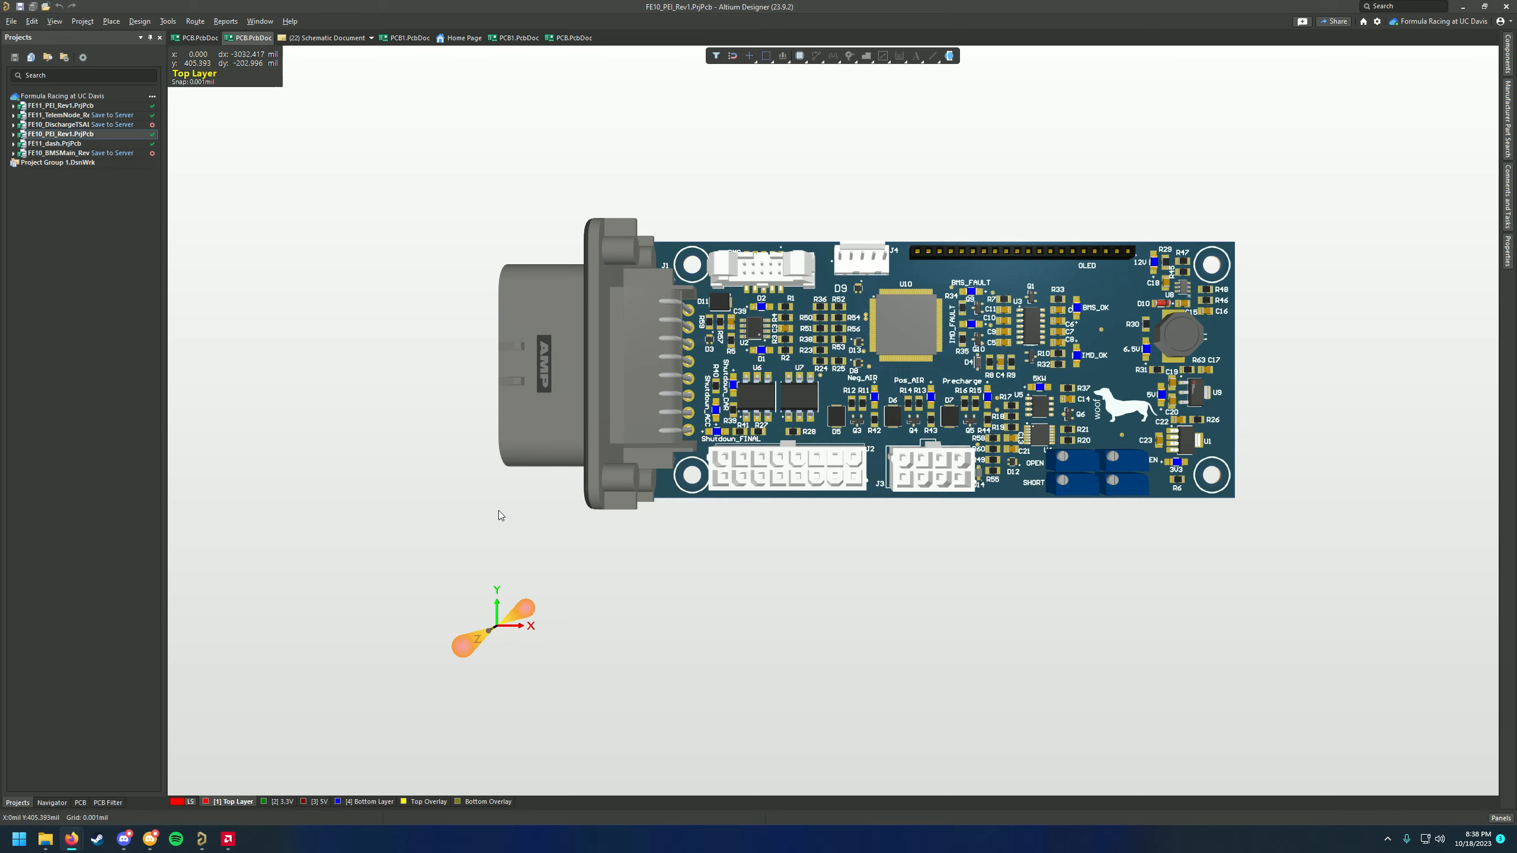
right_click_drag(690, 371, 794, 429)
scroll(651, 515, "up", 2, "ctrl")
scroll(711, 407, "down", 2, "ctrl")
scroll(754, 418, "up", 2, "ctrl")
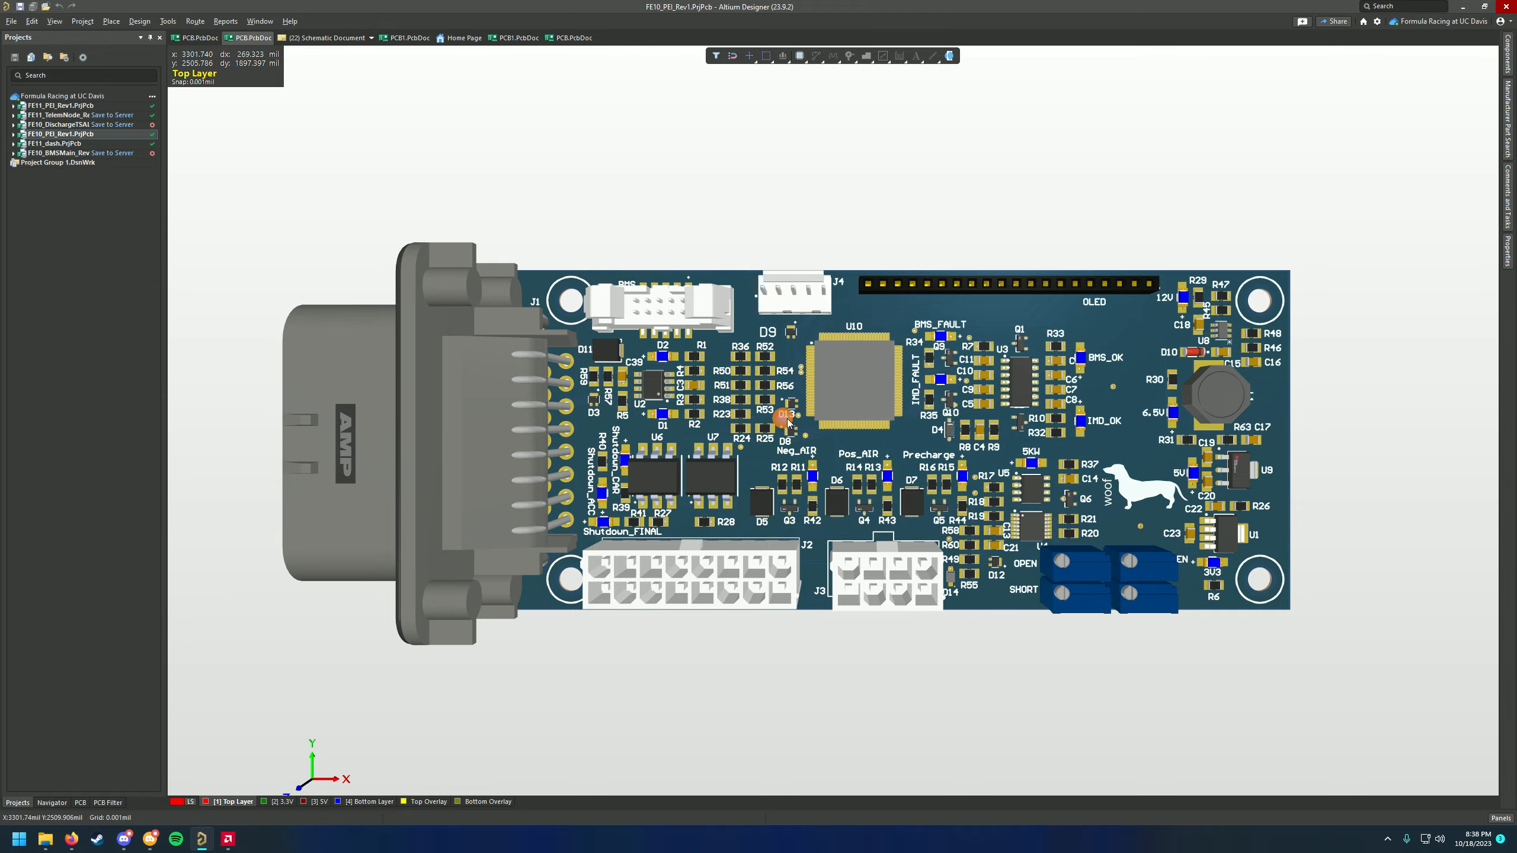
Tilt the 3D board to examine the AMP connector, the white headers and the surface-mount components at an angle
right_click_drag(794, 430, 786, 518, "shift")
right_click_drag(694, 451, 726, 372)
right_click_drag(722, 384, 725, 423, "shift")
right_click_drag(653, 466, 676, 399)
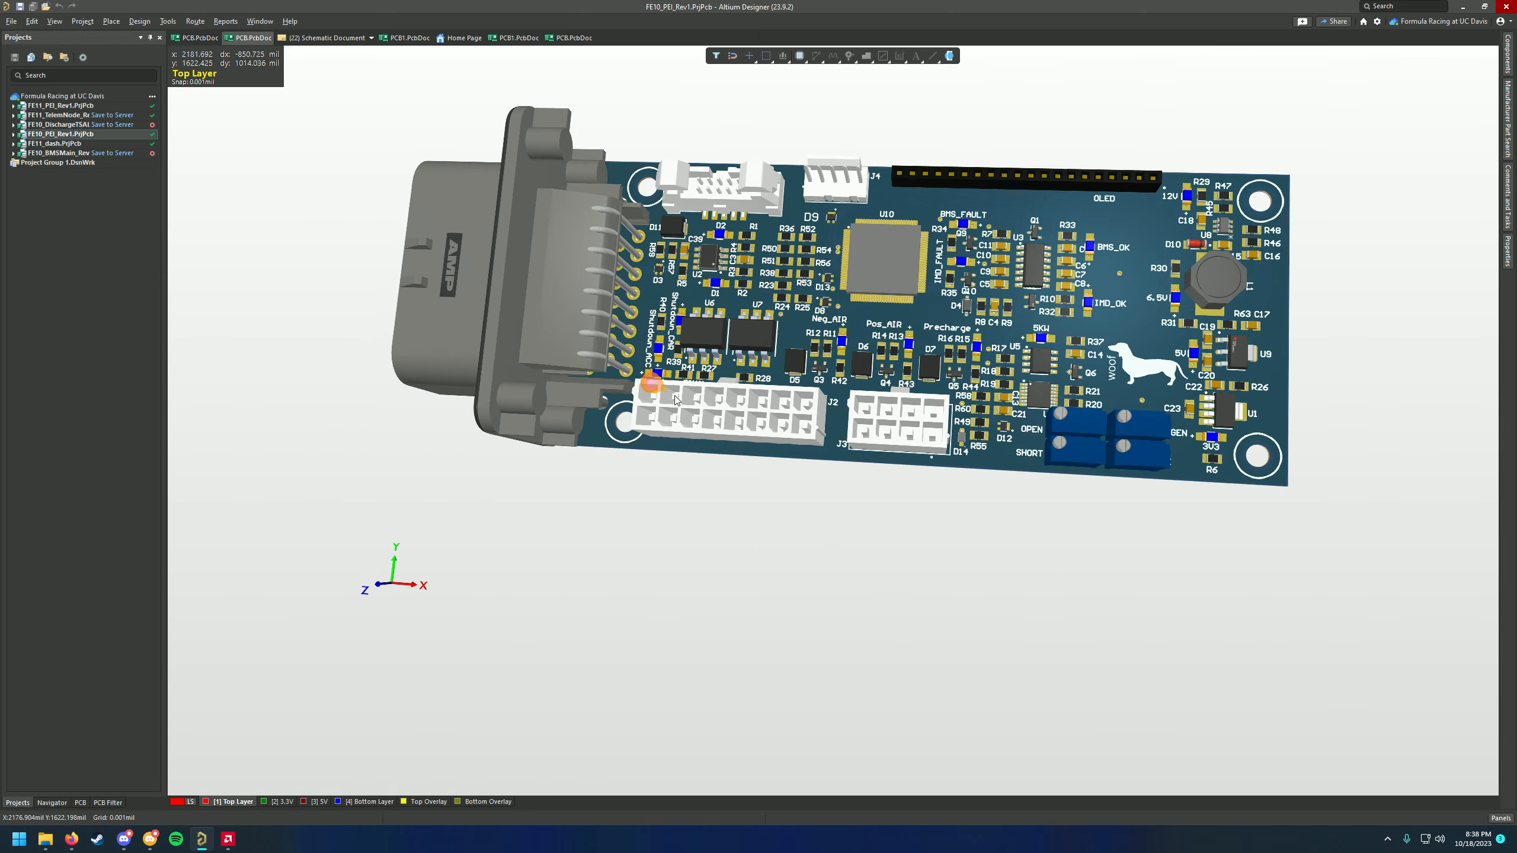
scroll(899, 363, "up", 2, "ctrl")
right_click_drag(871, 379, 804, 384, "shift")
right_click_drag(819, 310, 869, 384, "shift")
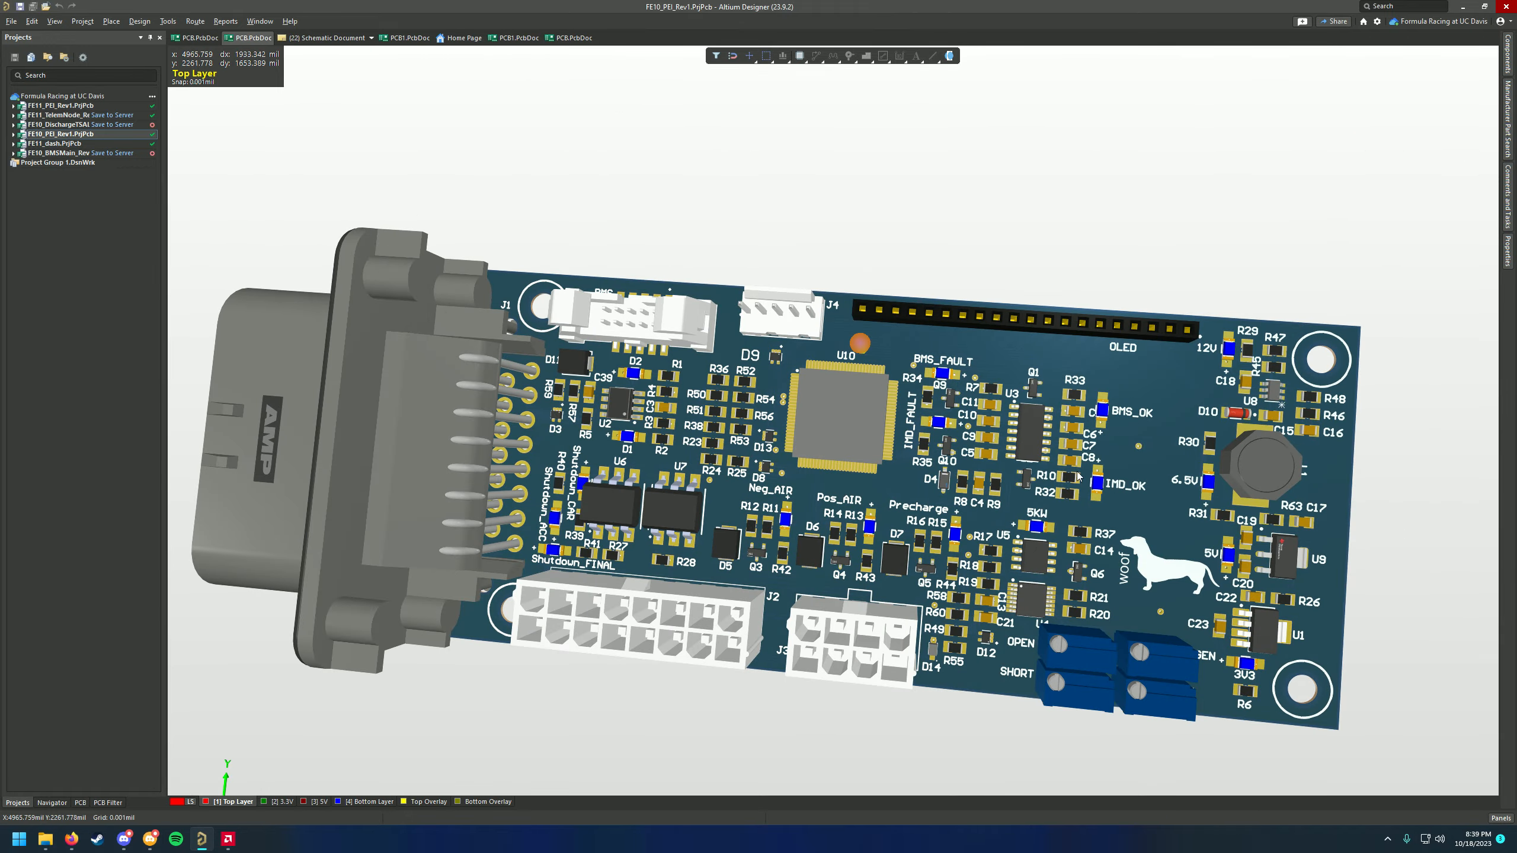
right_click_drag(696, 512, 794, 410)
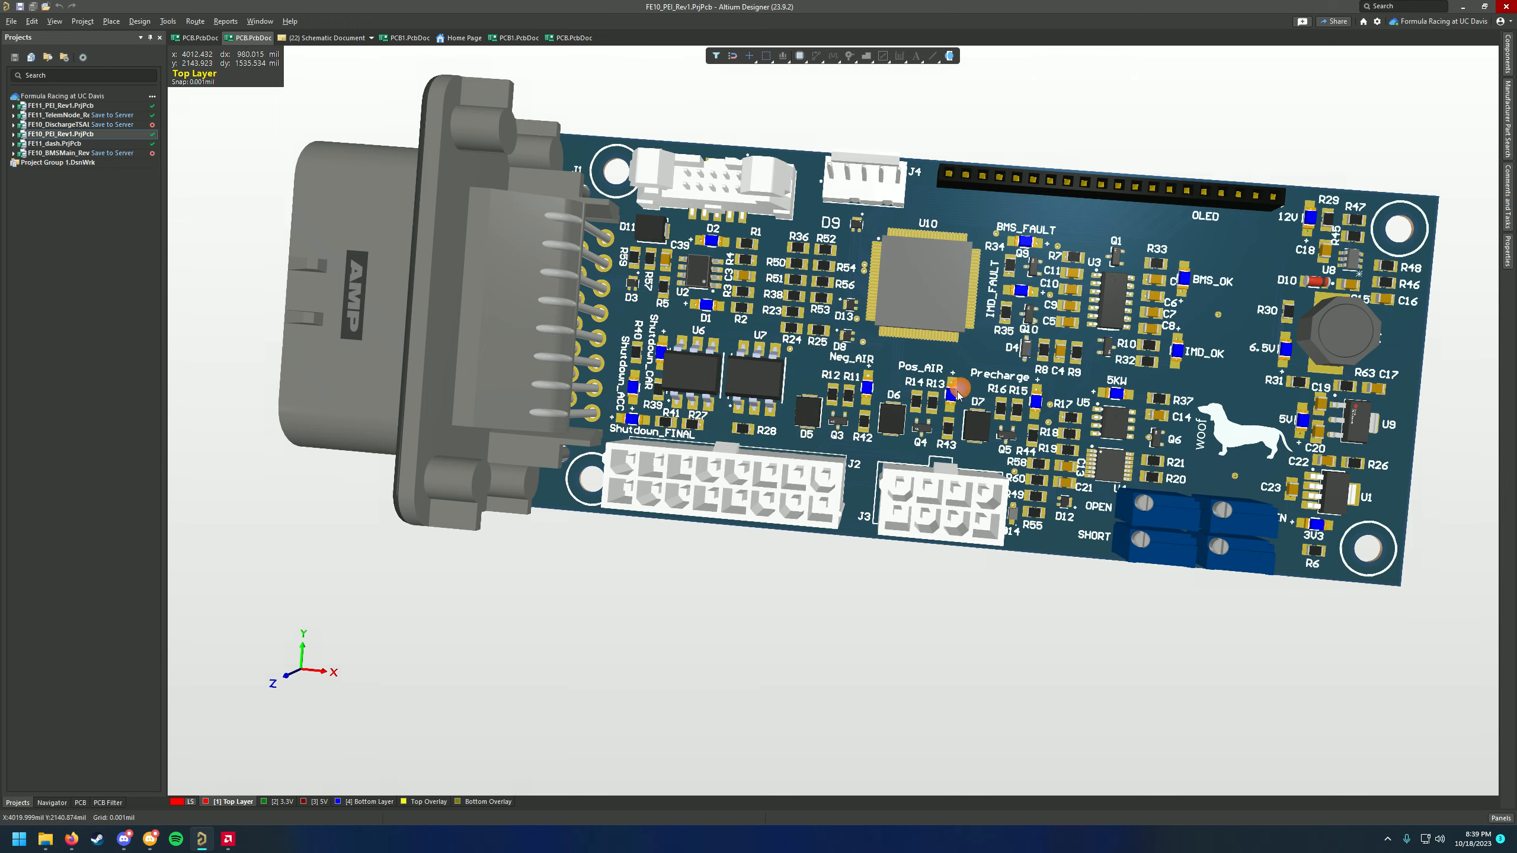
right_click_drag(958, 394, 920, 394)
Restore the straight-on 3D view and look over the whole component side of the board
key("0")
scroll(861, 465, "up", 1, "ctrl")
scroll(887, 451, "down", 2, "ctrl")
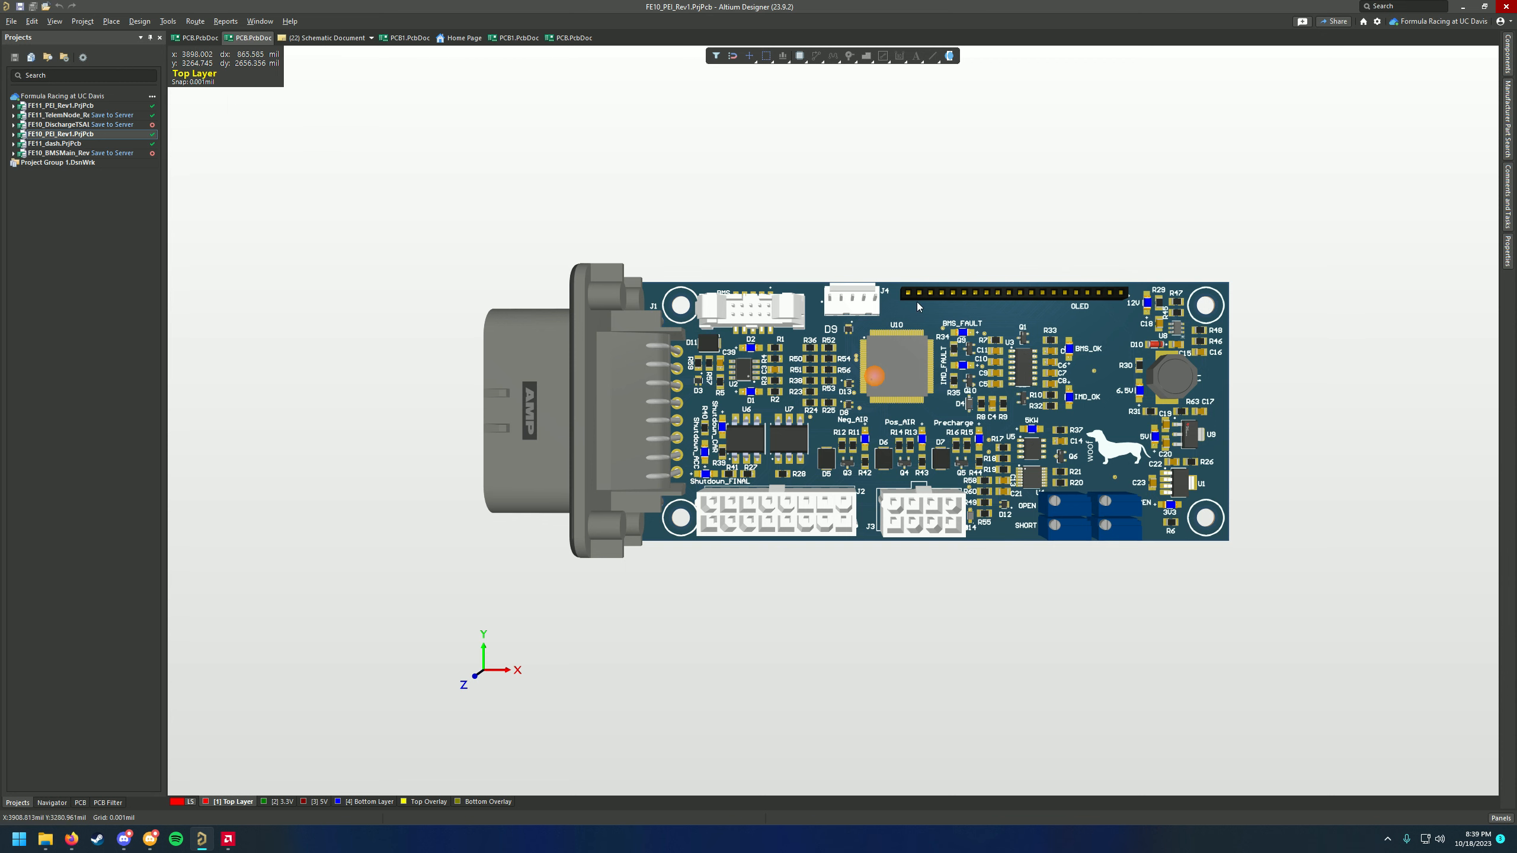
right_click_drag(867, 332, 819, 360)
right_click_drag(867, 424, 811, 376)
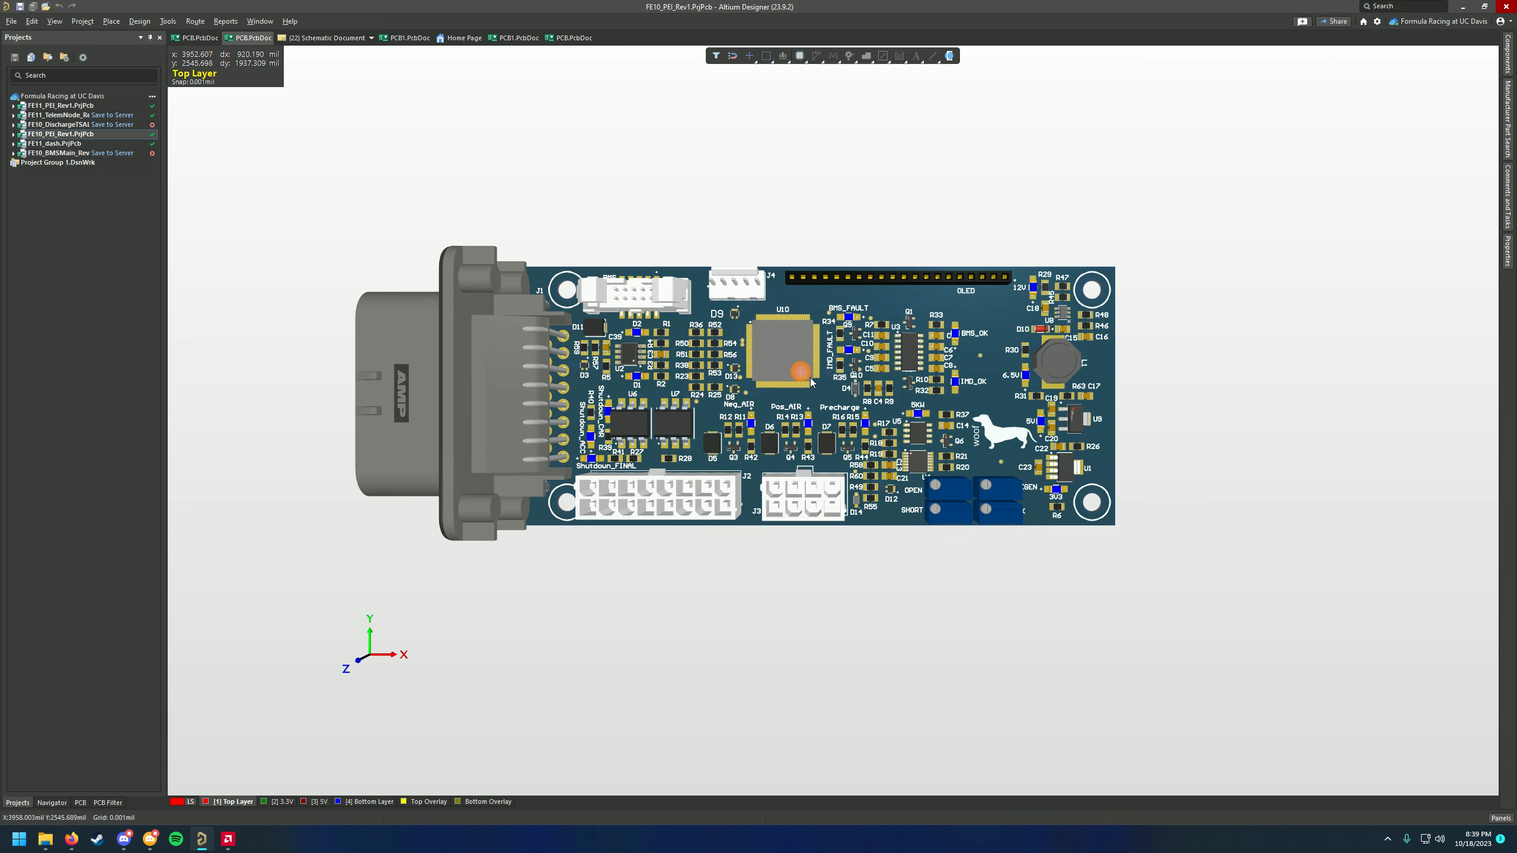
right_click_drag(909, 417, 840, 409)
scroll(836, 410, "down", 2)
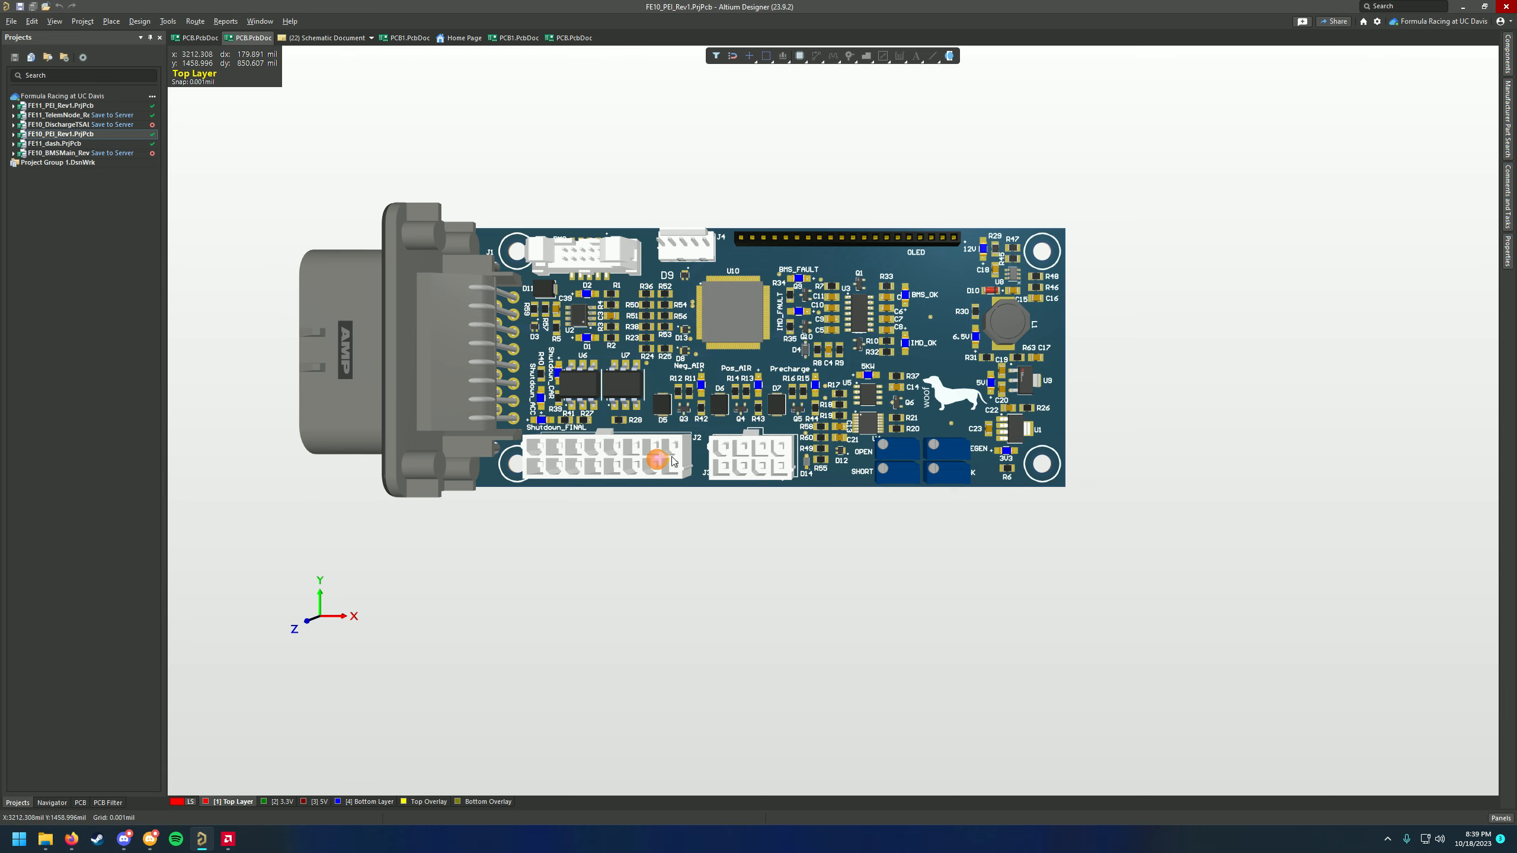
Turn the 3D board over and inspect the through-hole connector pins on its underside up close
scroll(673, 459, "up", 3, "ctrl")
right_click_drag(724, 385, 819, 291, "shift")
scroll(657, 401, "up", 4, "ctrl")
right_click_drag(792, 190, 818, 309, "shift")
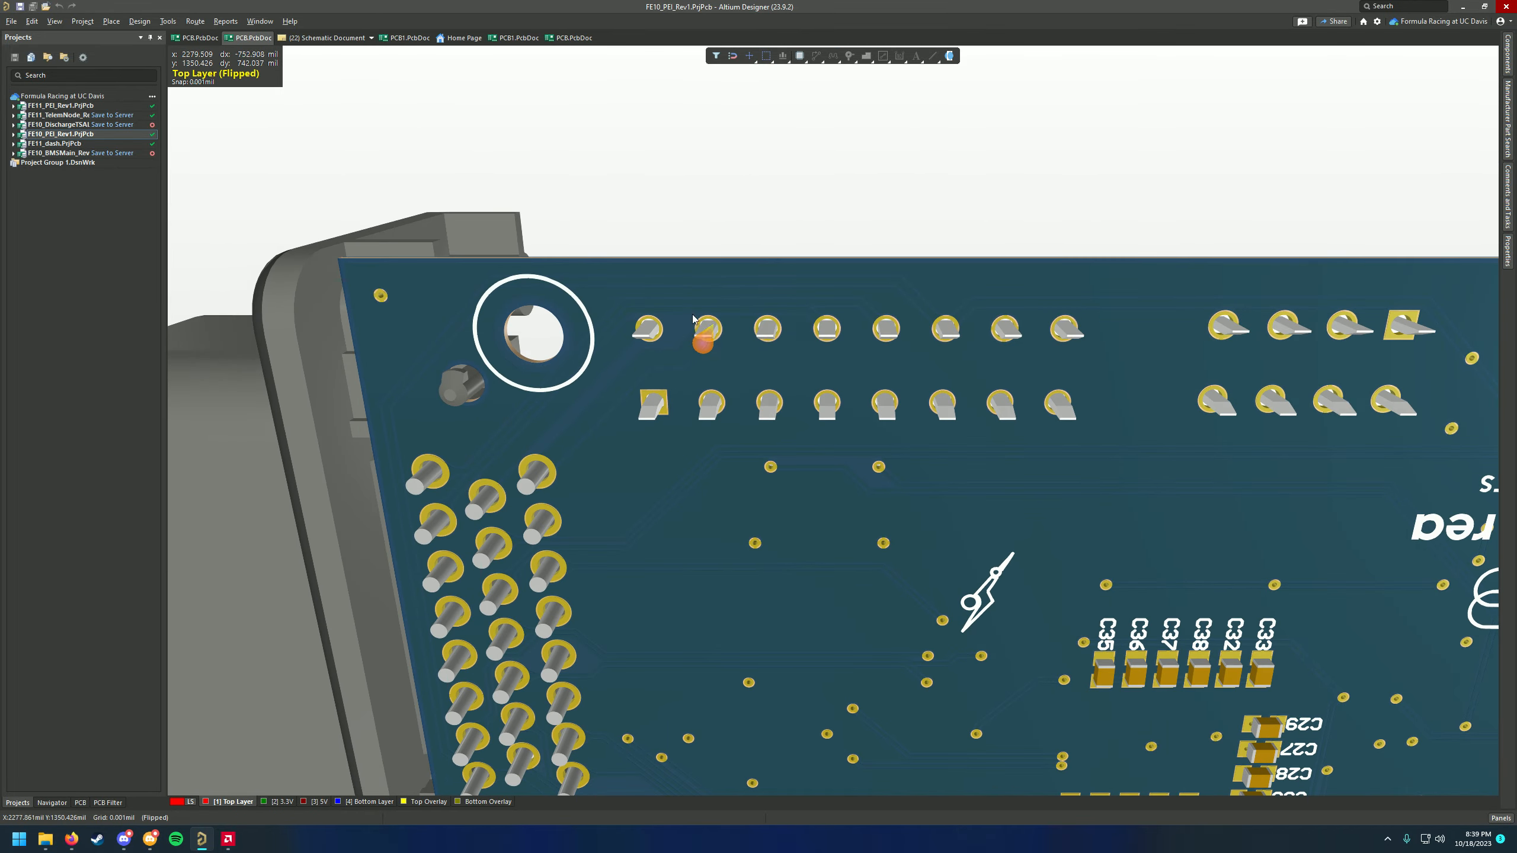
Turn the board back to its component side and inspect the surface-mount parts around R55, D14 and D12 up close at a low angle
right_click_drag(1055, 325, 1094, 267)
scroll(951, 307, "up", 2, "ctrl")
scroll(925, 355, "down", 3, "ctrl")
scroll(933, 416, "up", 8, "ctrl")
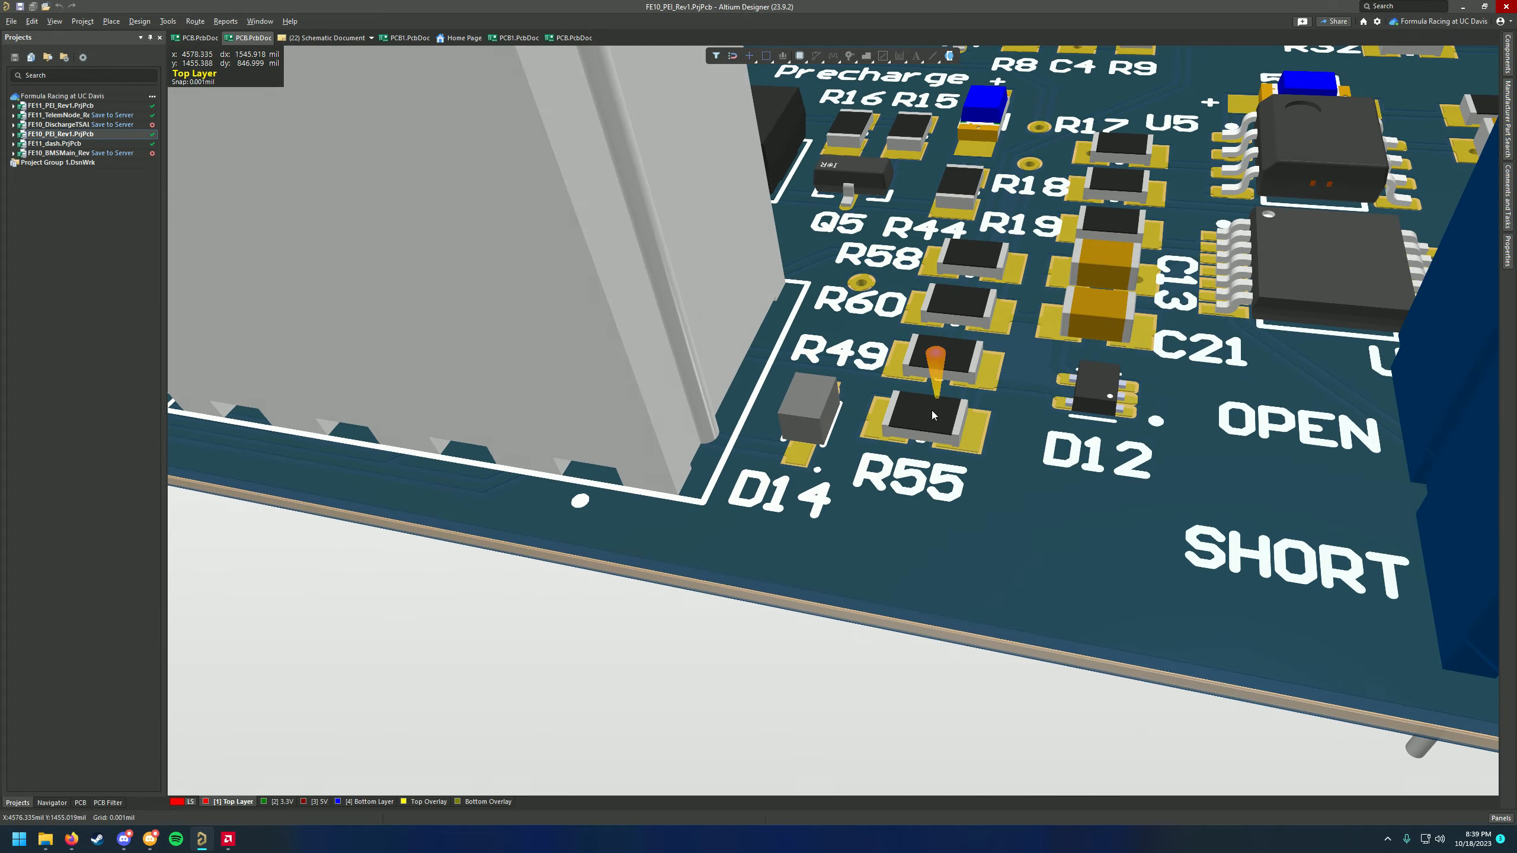
right_click_drag(943, 483, 902, 488, "shift")
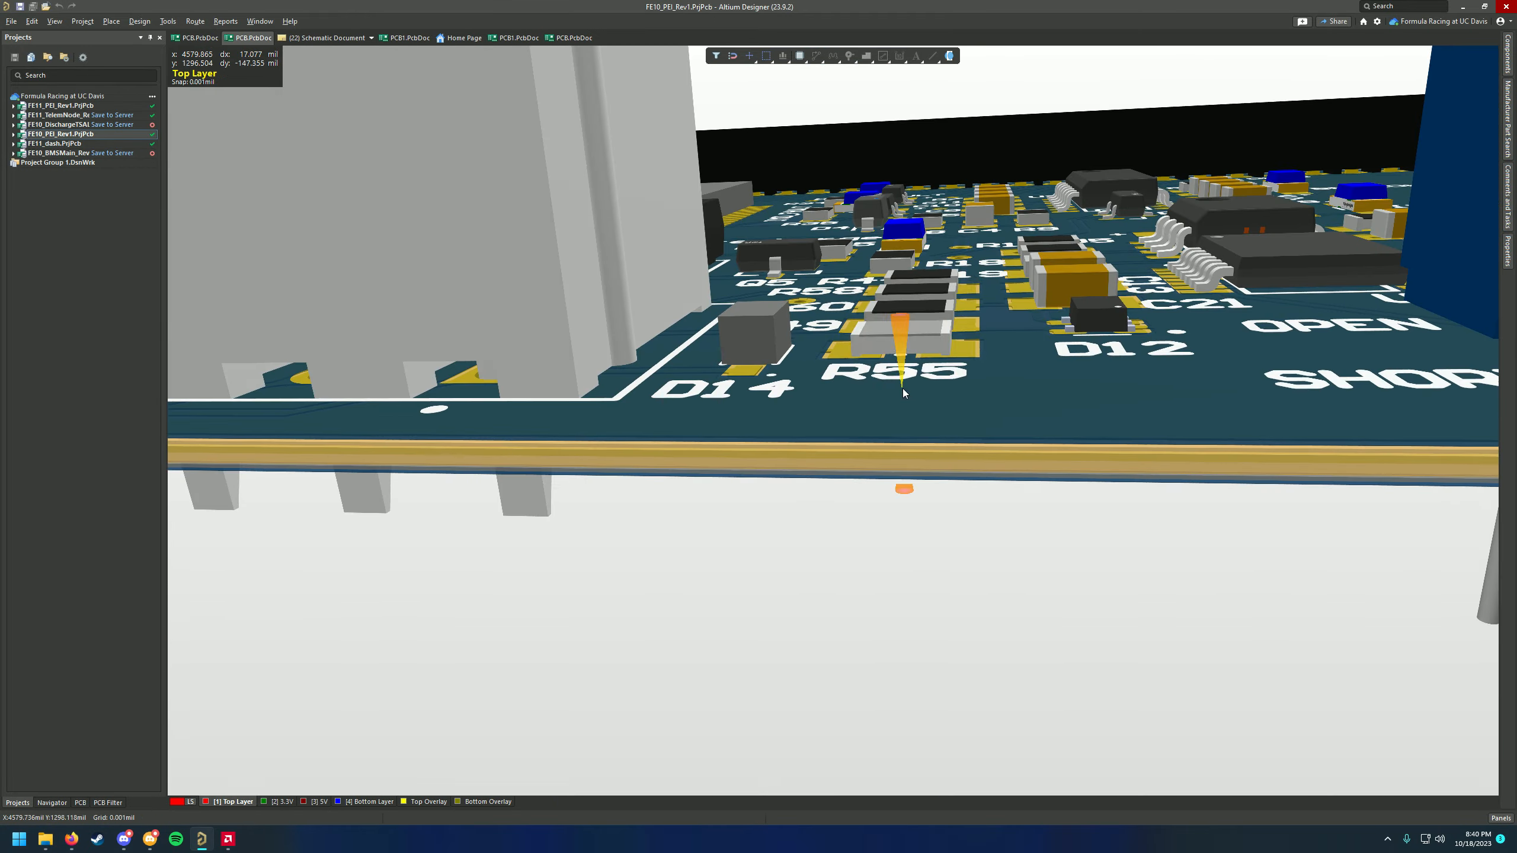
scroll(902, 487, "up", 6, "ctrl")
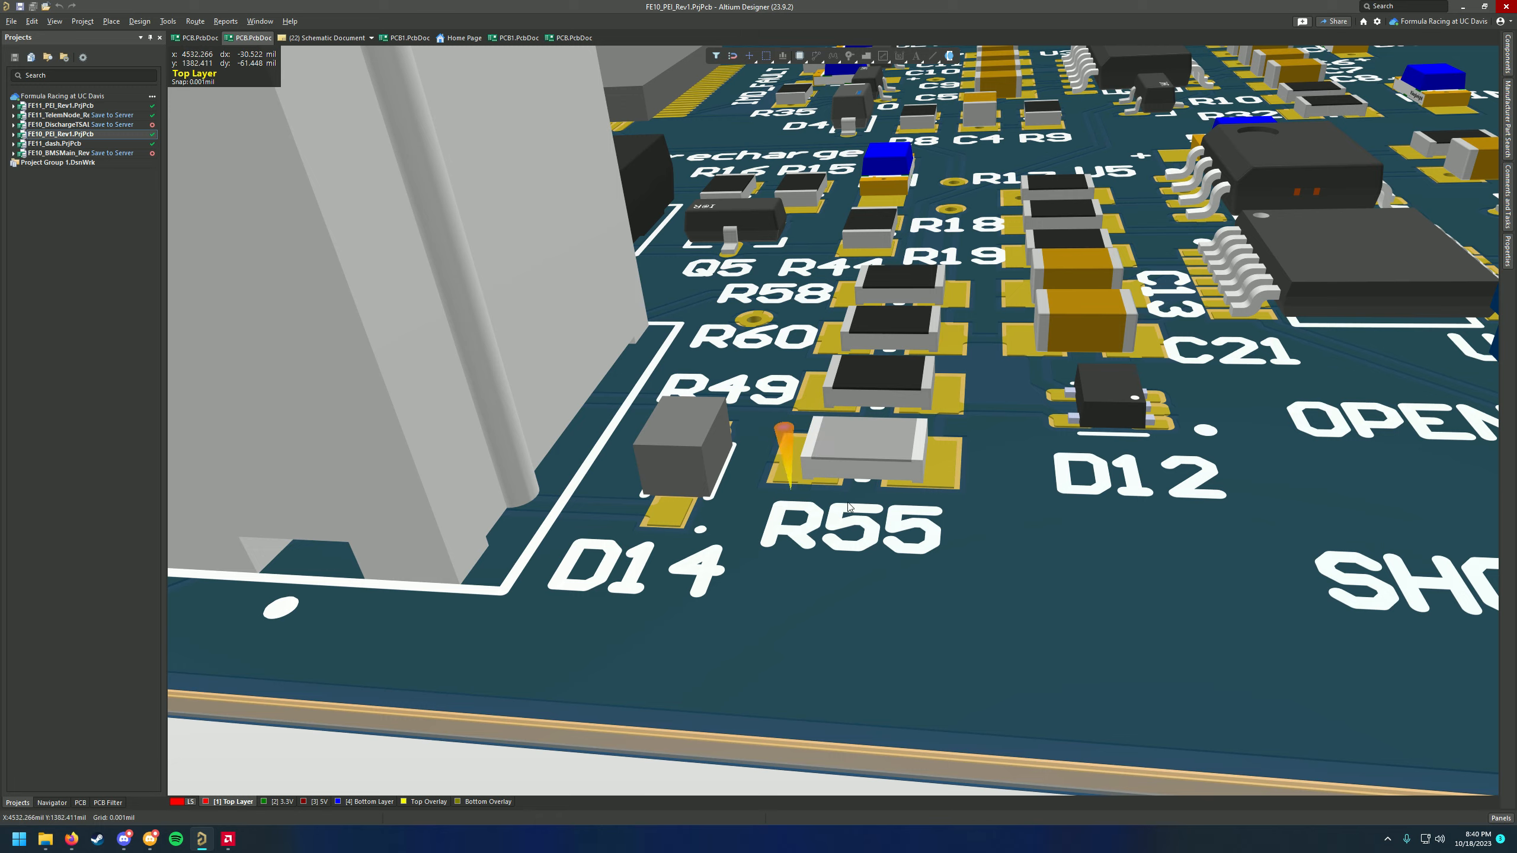
scroll(850, 506, "down", 6, "ctrl")
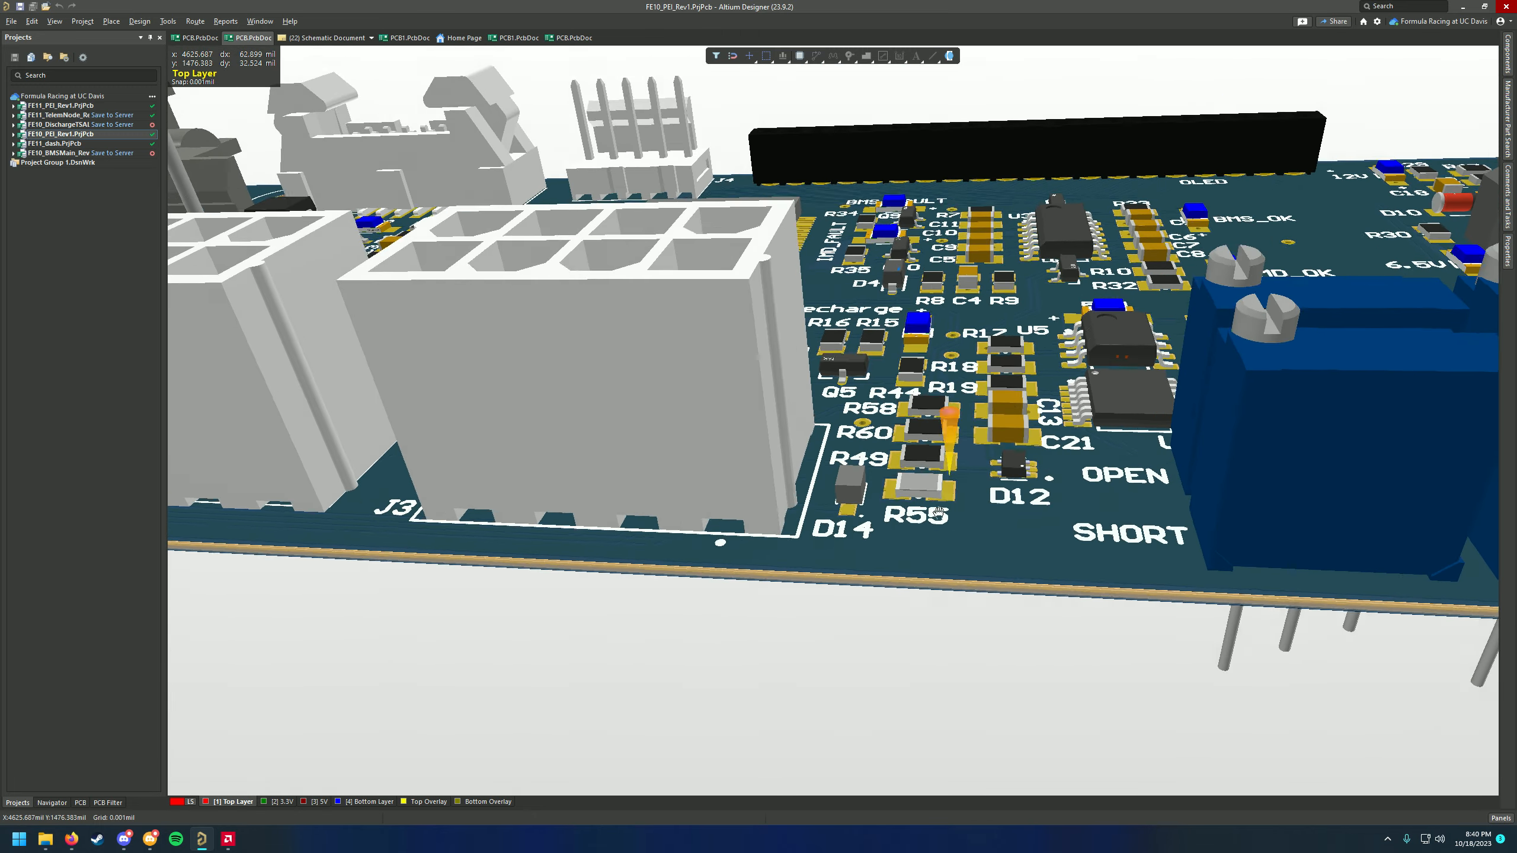
Tilt the board around R55, then flip it to examine the capacitors and through-hole pins on its underside
right_click_drag(937, 511, 919, 388, "shift")
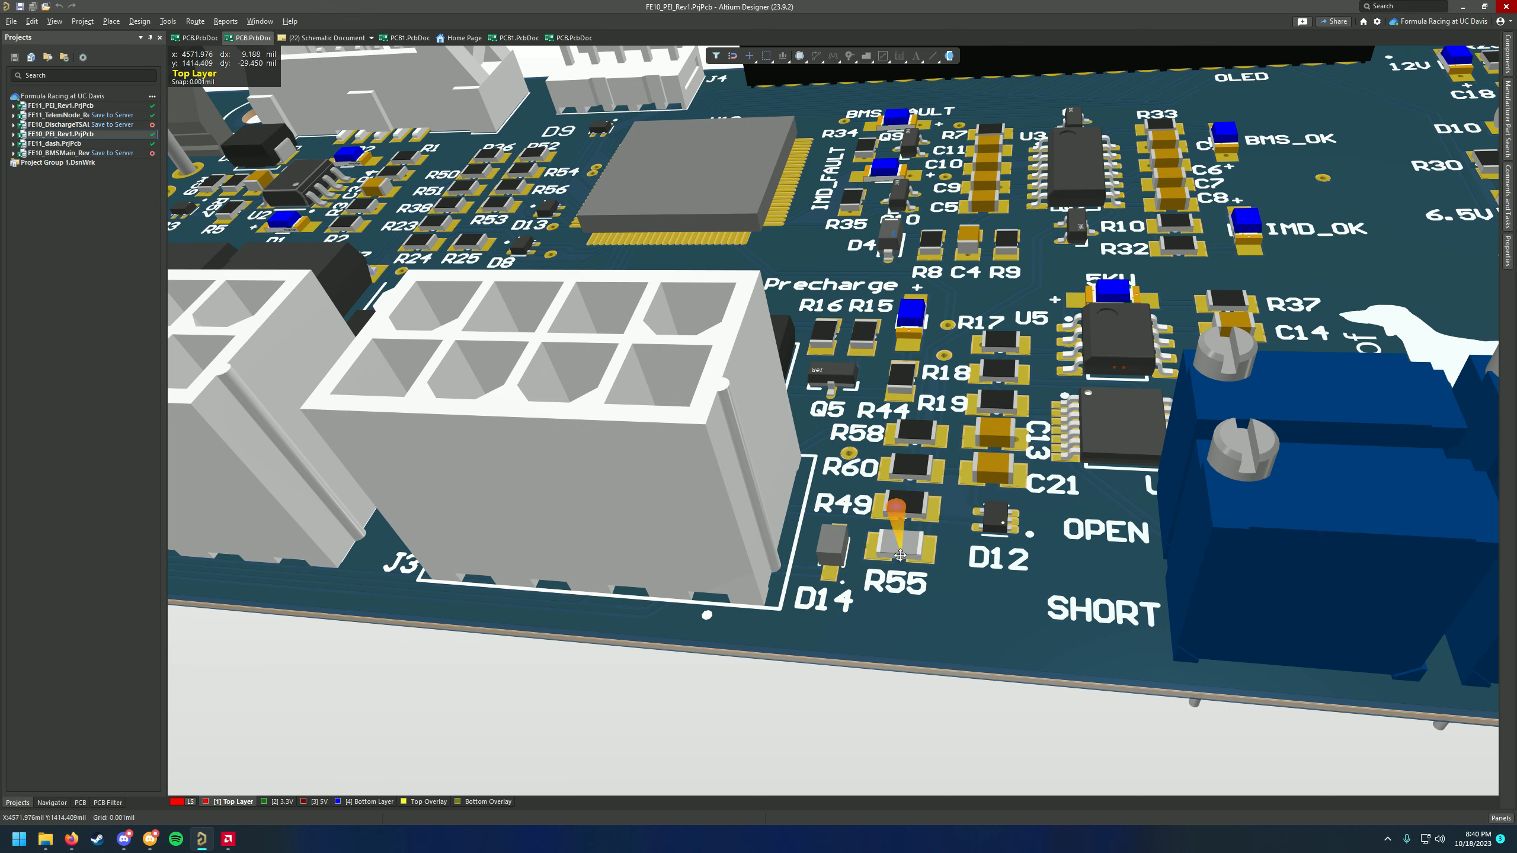
right_click_drag(901, 554, 967, 464, "shift")
right_click_drag(792, 592, 884, 454)
scroll(934, 454, "down", 2, "ctrl")
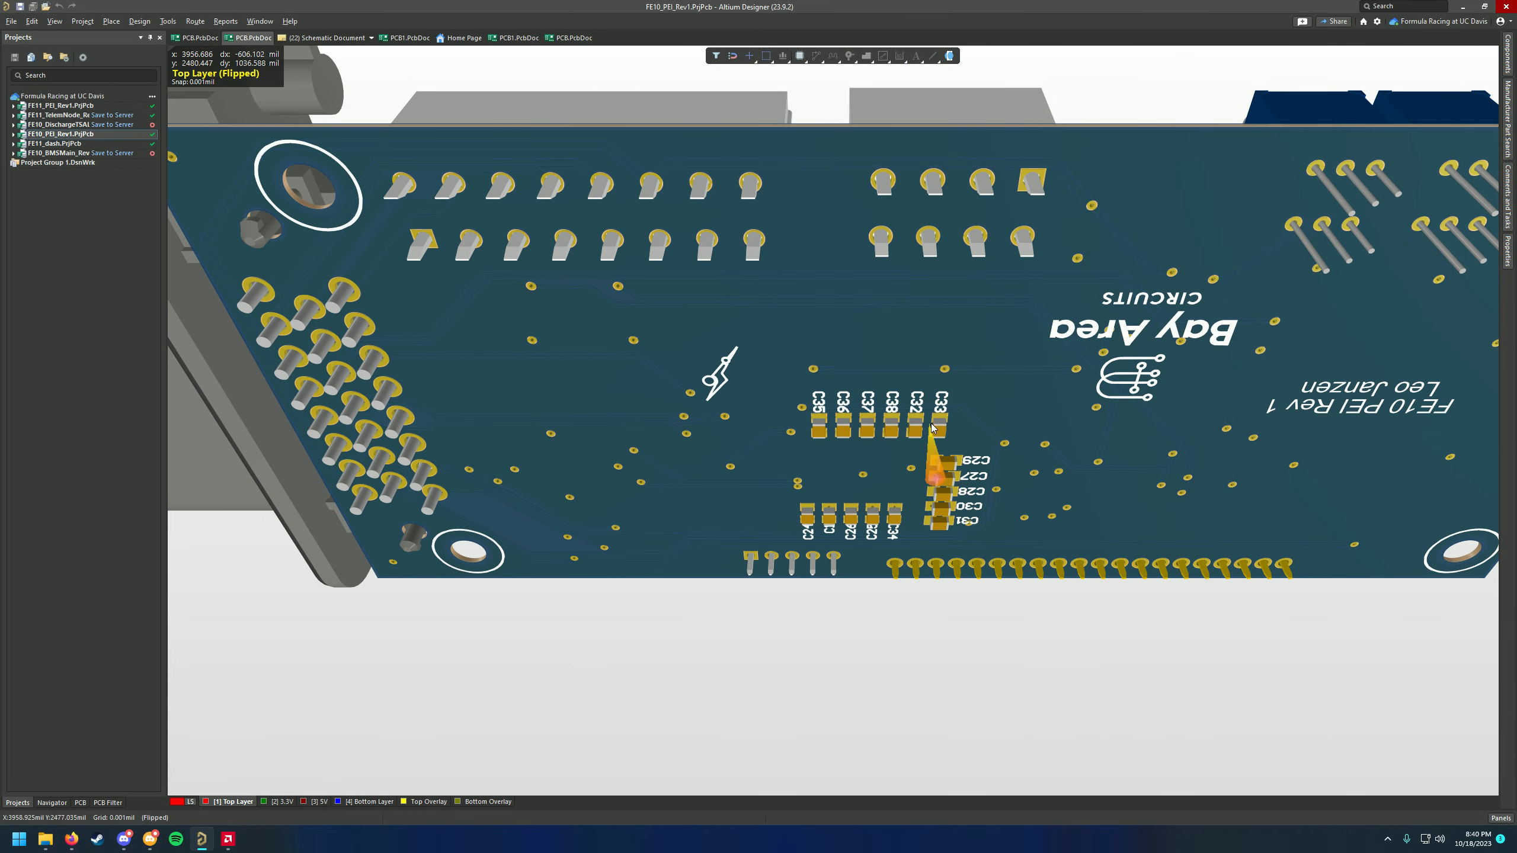
right_click_drag(931, 429, 849, 436, "shift")
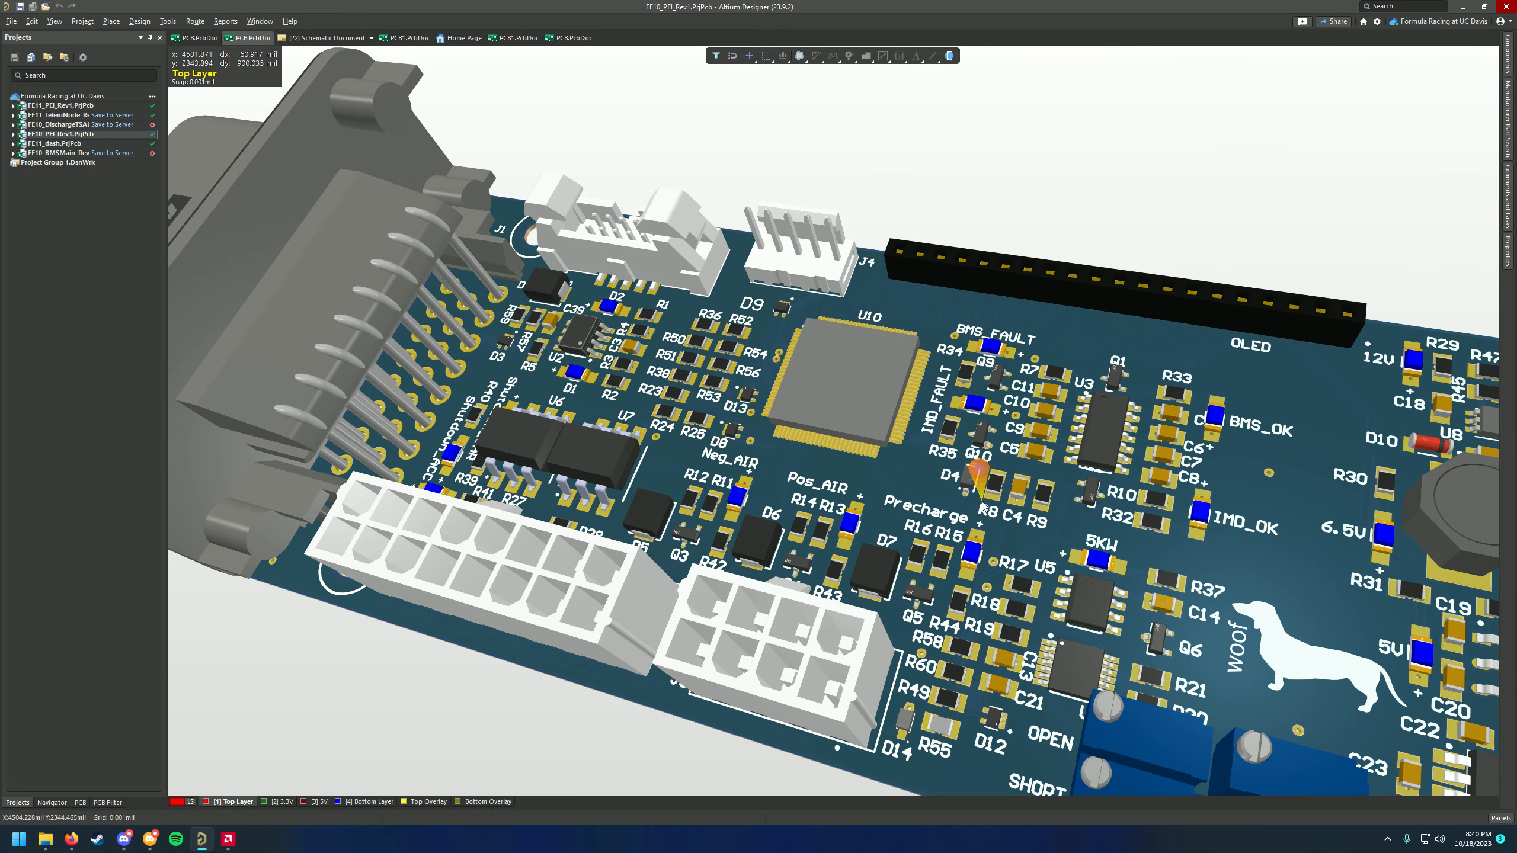
Examine the component side at an angle, focusing on the parts around the Pos_AIR and Precharge labels near chip U10
right_click_drag(1071, 539, 970, 616, "shift")
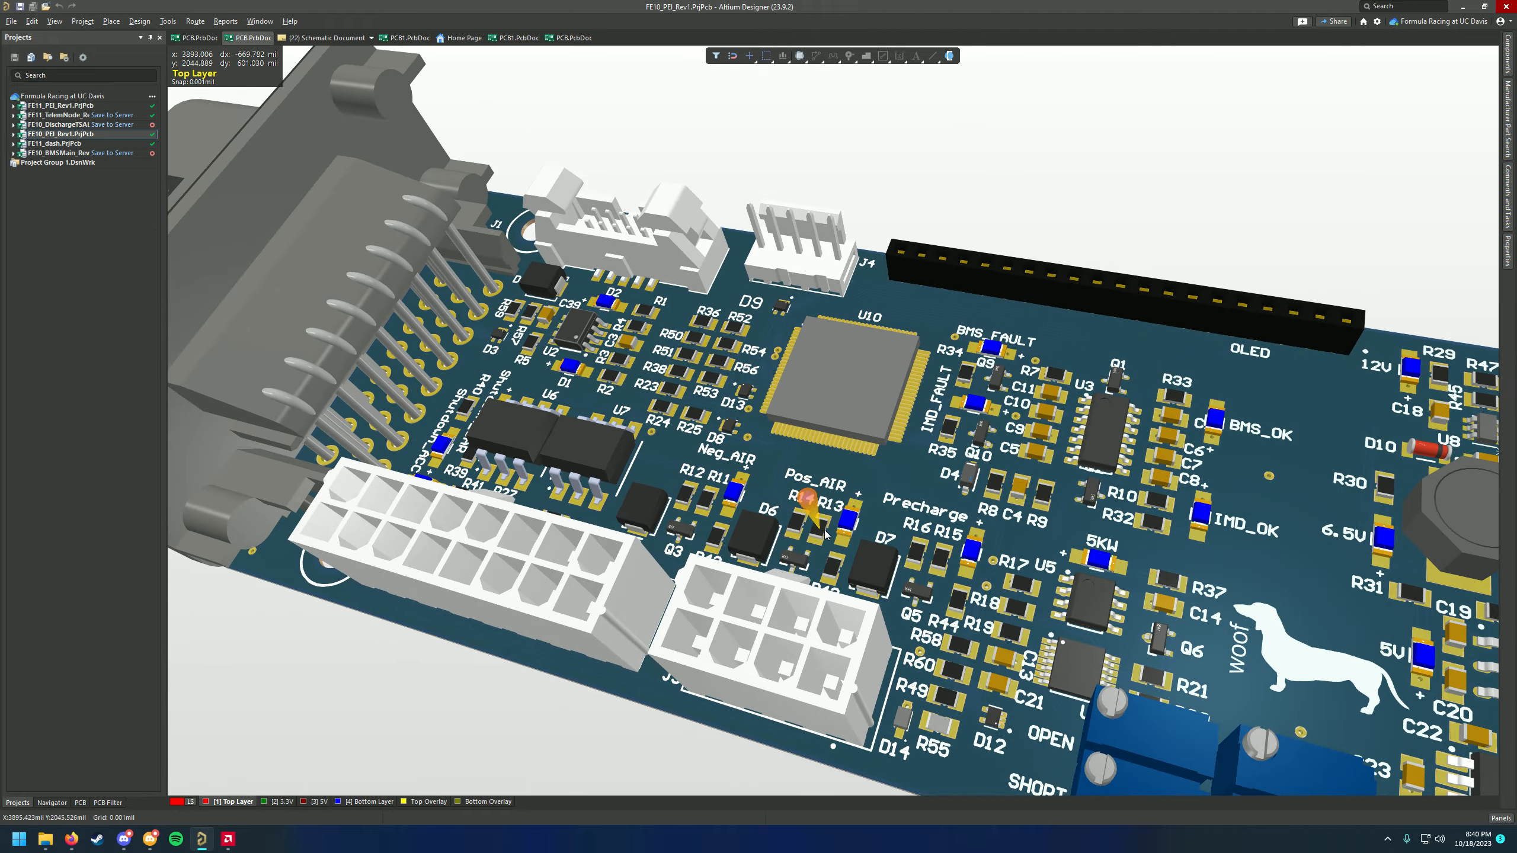
scroll(936, 584, "up", 5, "ctrl")
scroll(946, 567, "down", 5, "ctrl")
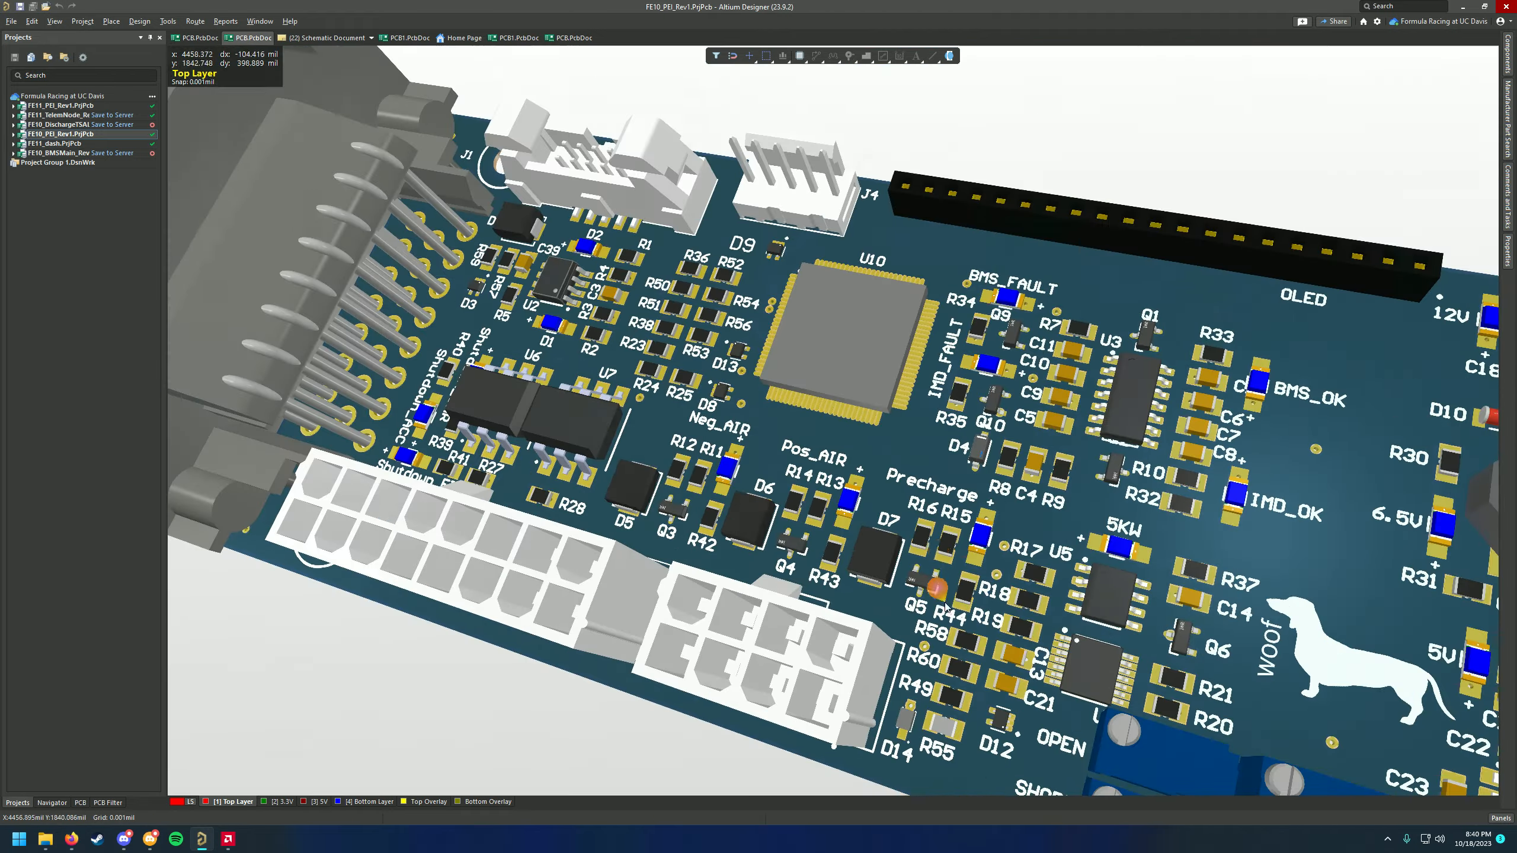
scroll(962, 535, "up", 3, "ctrl")
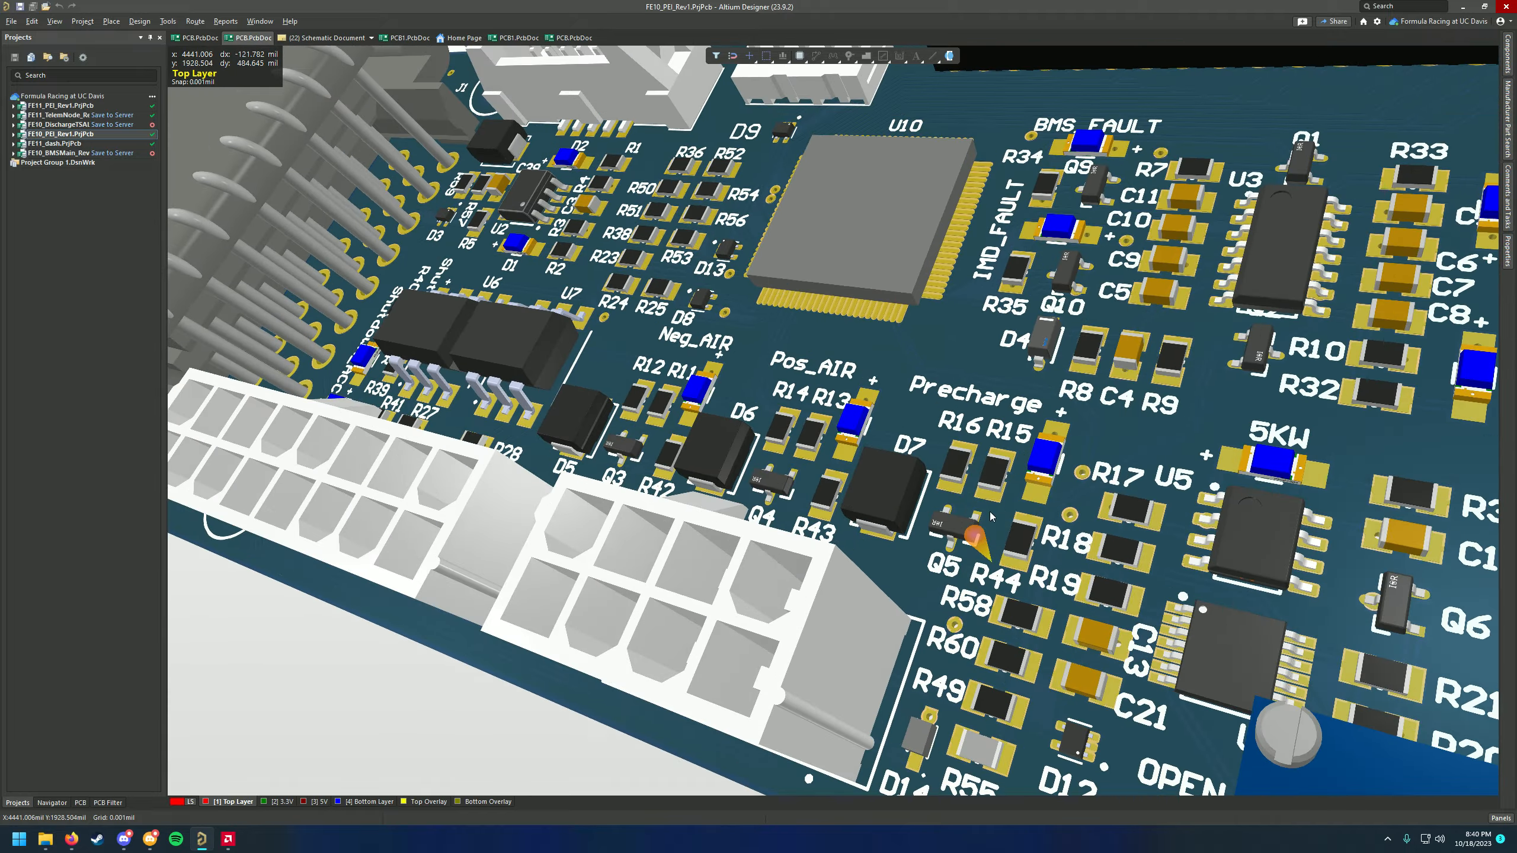
scroll(1174, 596, "down", 2, "ctrl")
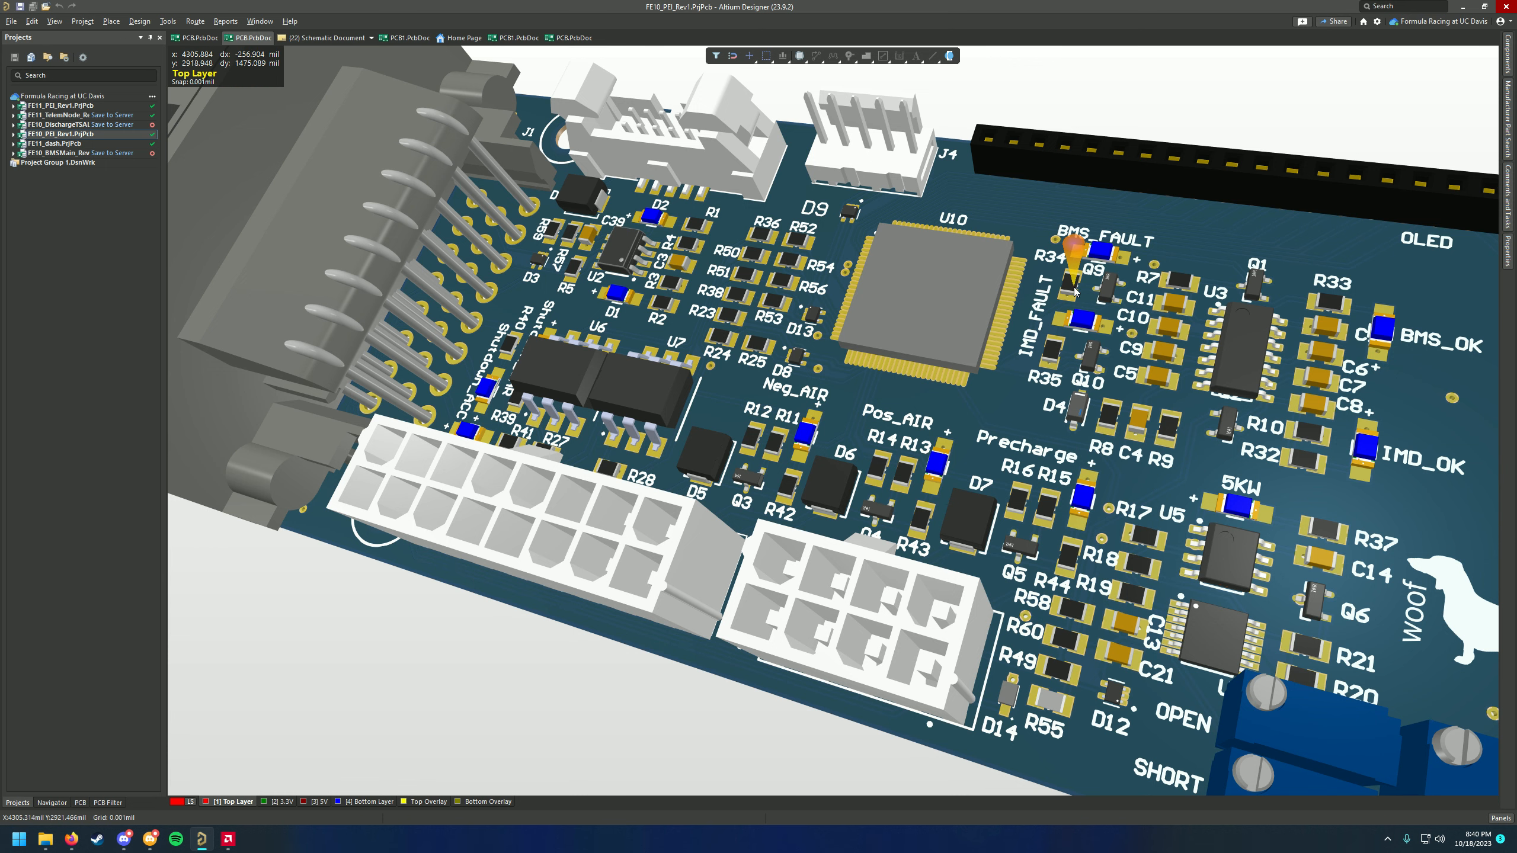
right_click_drag(887, 317, 929, 381)
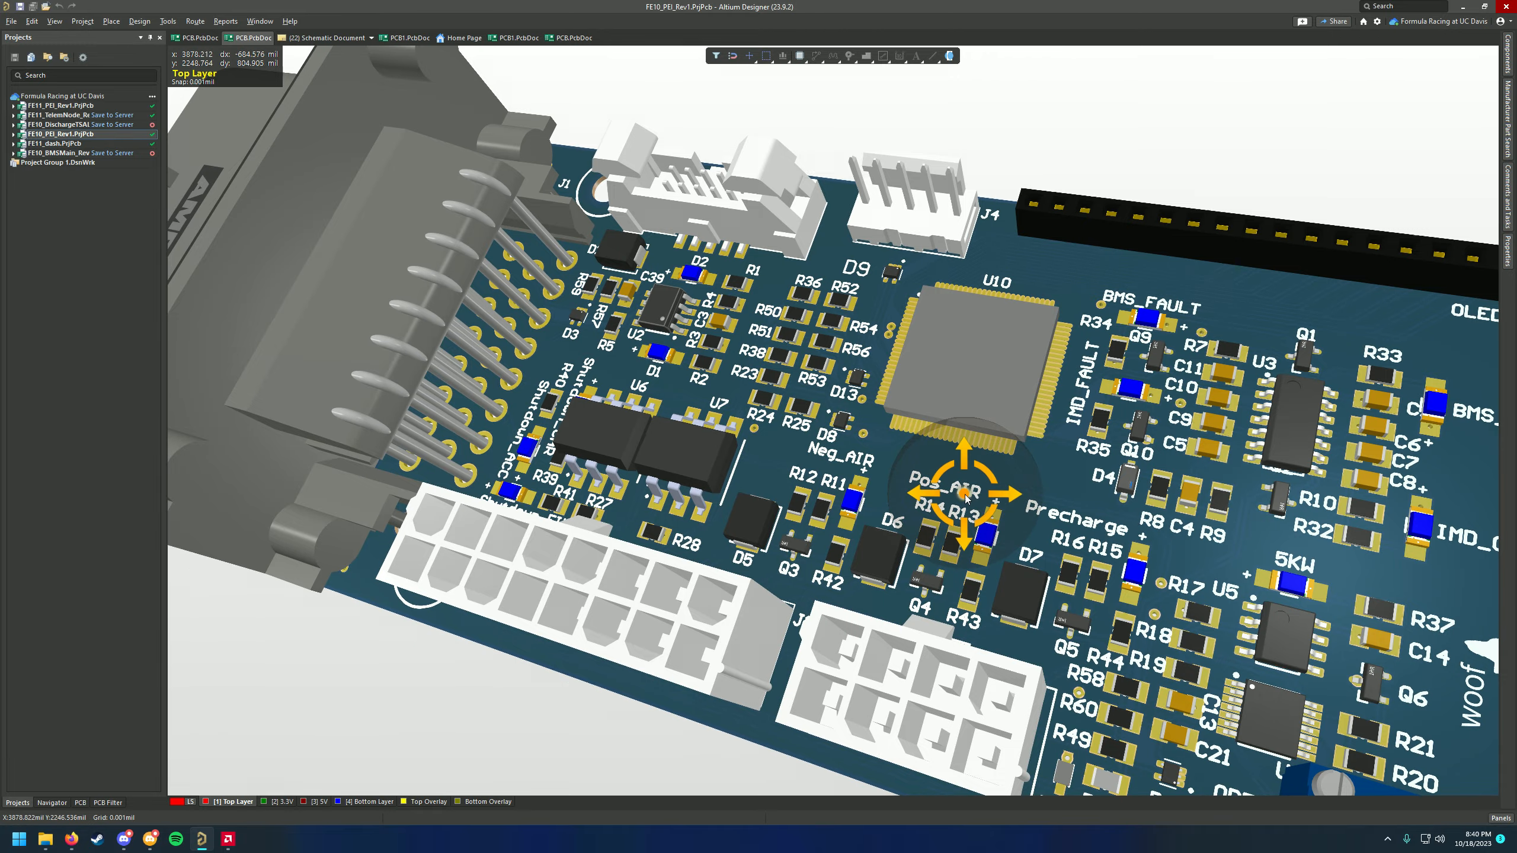
Rotate the board and inspect chip U2, the U6 and U7 packages and the neighbouring resistors up close
right_click_drag(977, 511, 852, 366, "shift")
scroll(977, 523, "down", 2, "ctrl")
scroll(914, 501, "up", 3, "ctrl")
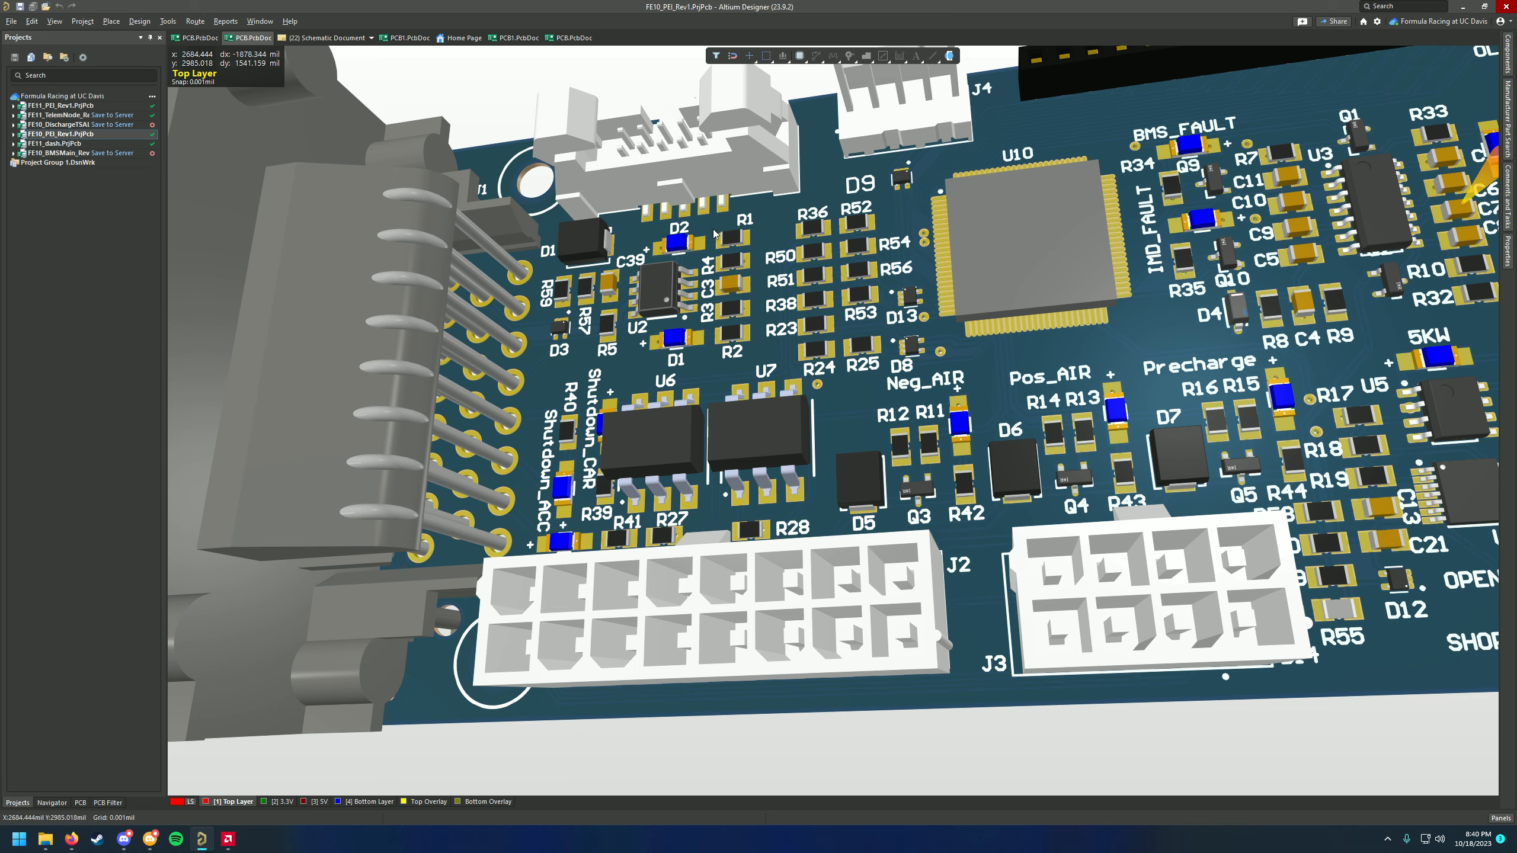
scroll(802, 245, "up", 2, "ctrl")
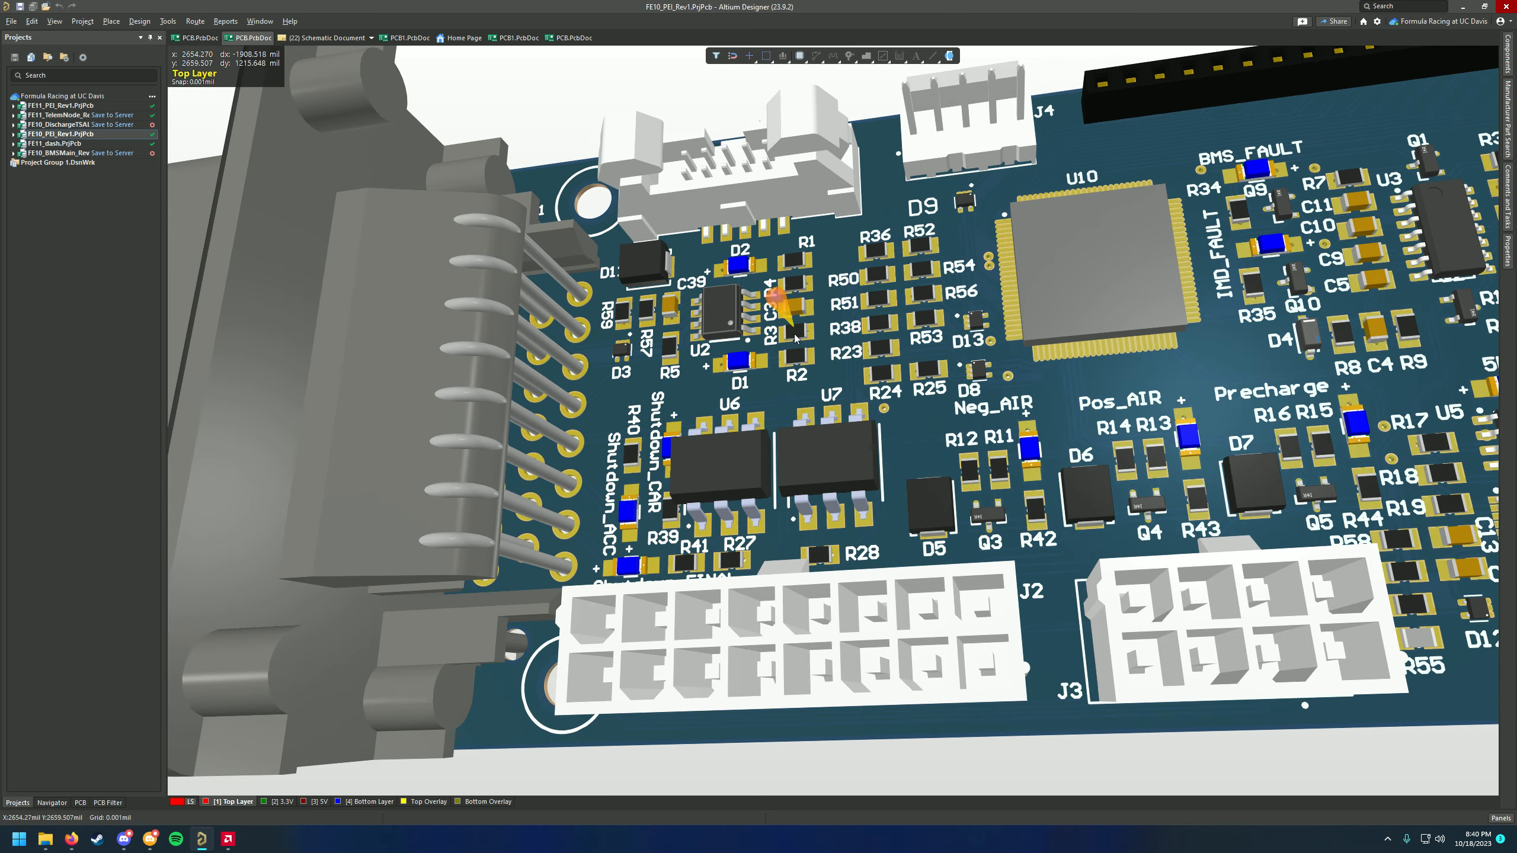
scroll(798, 359, "up", 3, "ctrl")
scroll(798, 368, "up", 2, "ctrl")
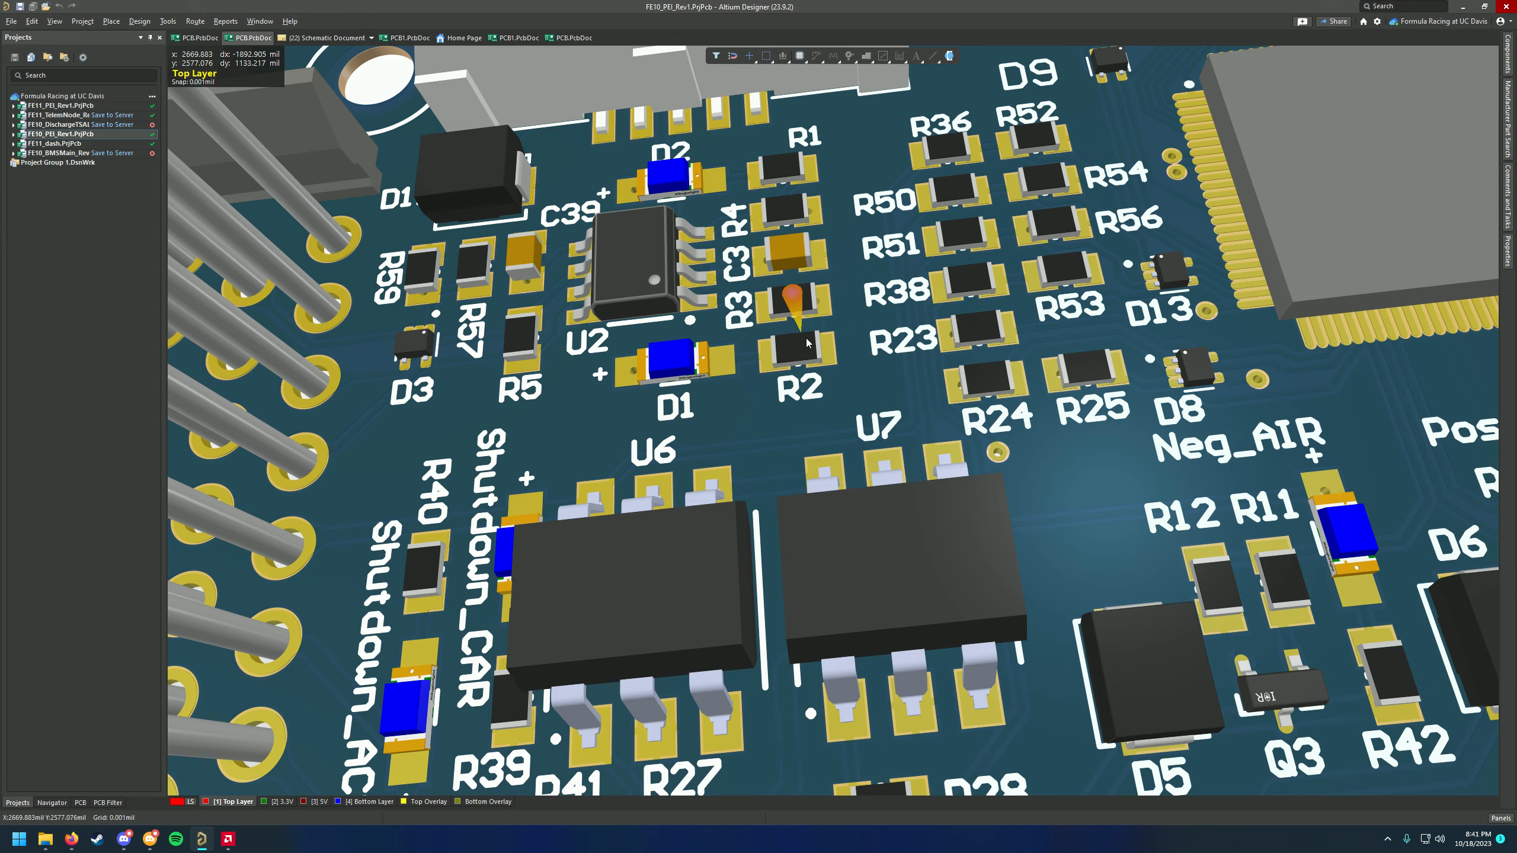
Inspect chip U10 and the components beside the IMD_FAULT and BMS_FAULT labels up close
scroll(842, 372, "down", 2, "ctrl")
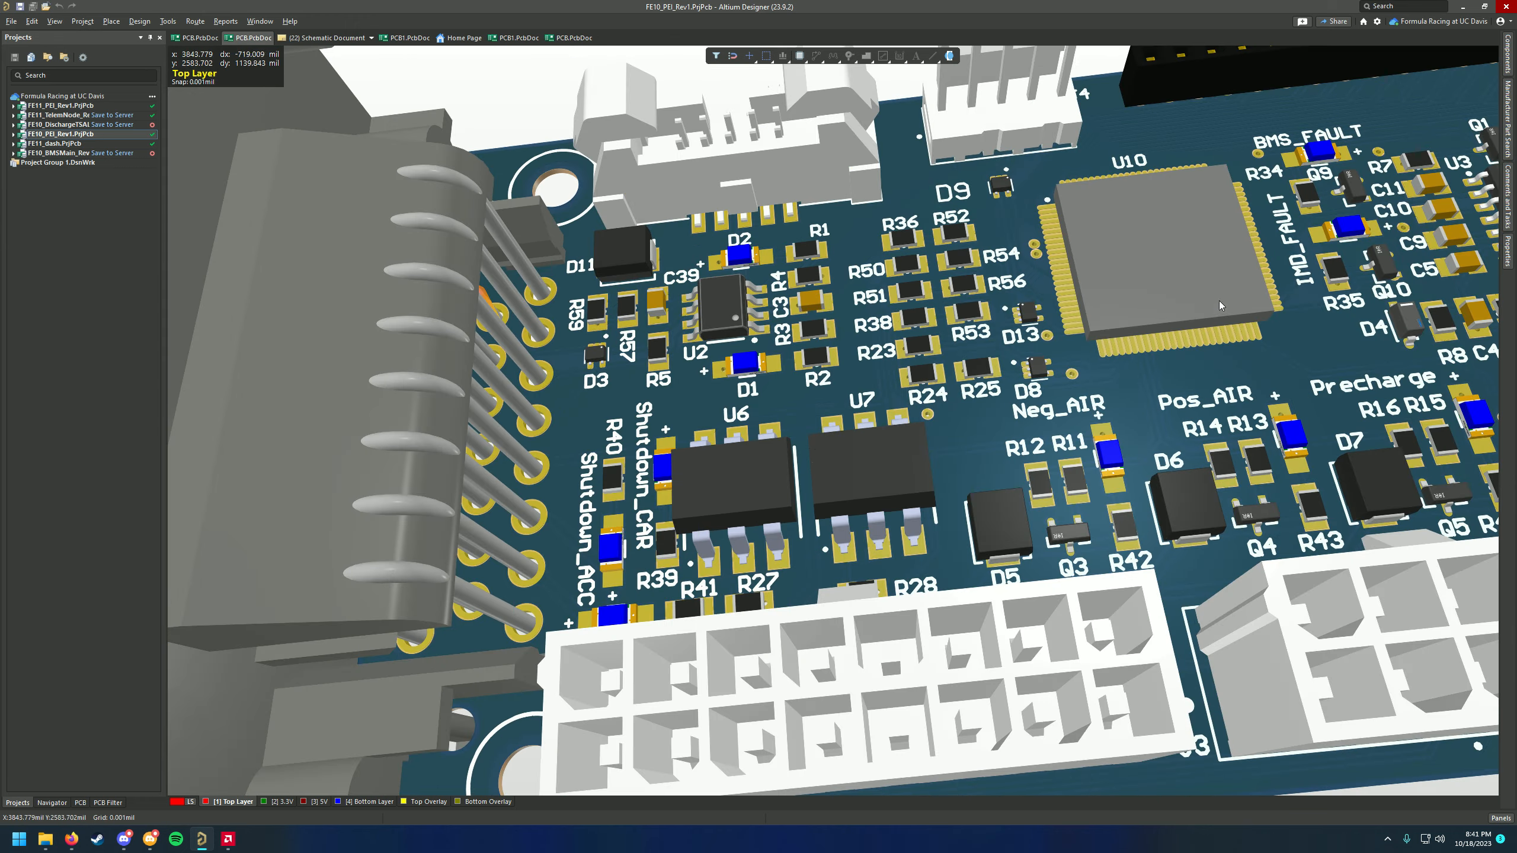
scroll(1196, 308, "down", 4, "ctrl")
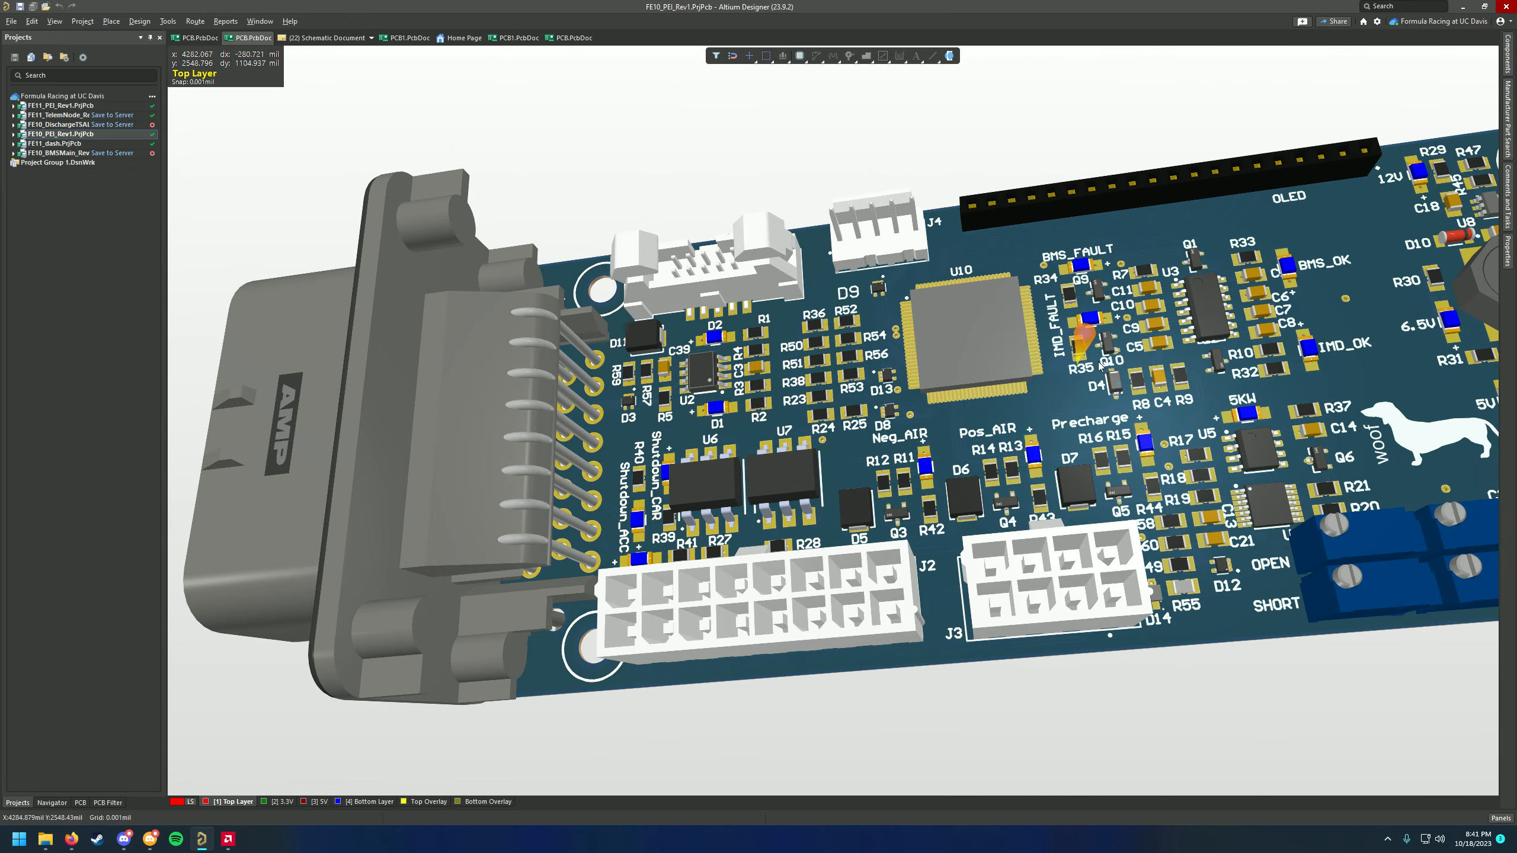
scroll(1073, 369, "up", 4, "ctrl")
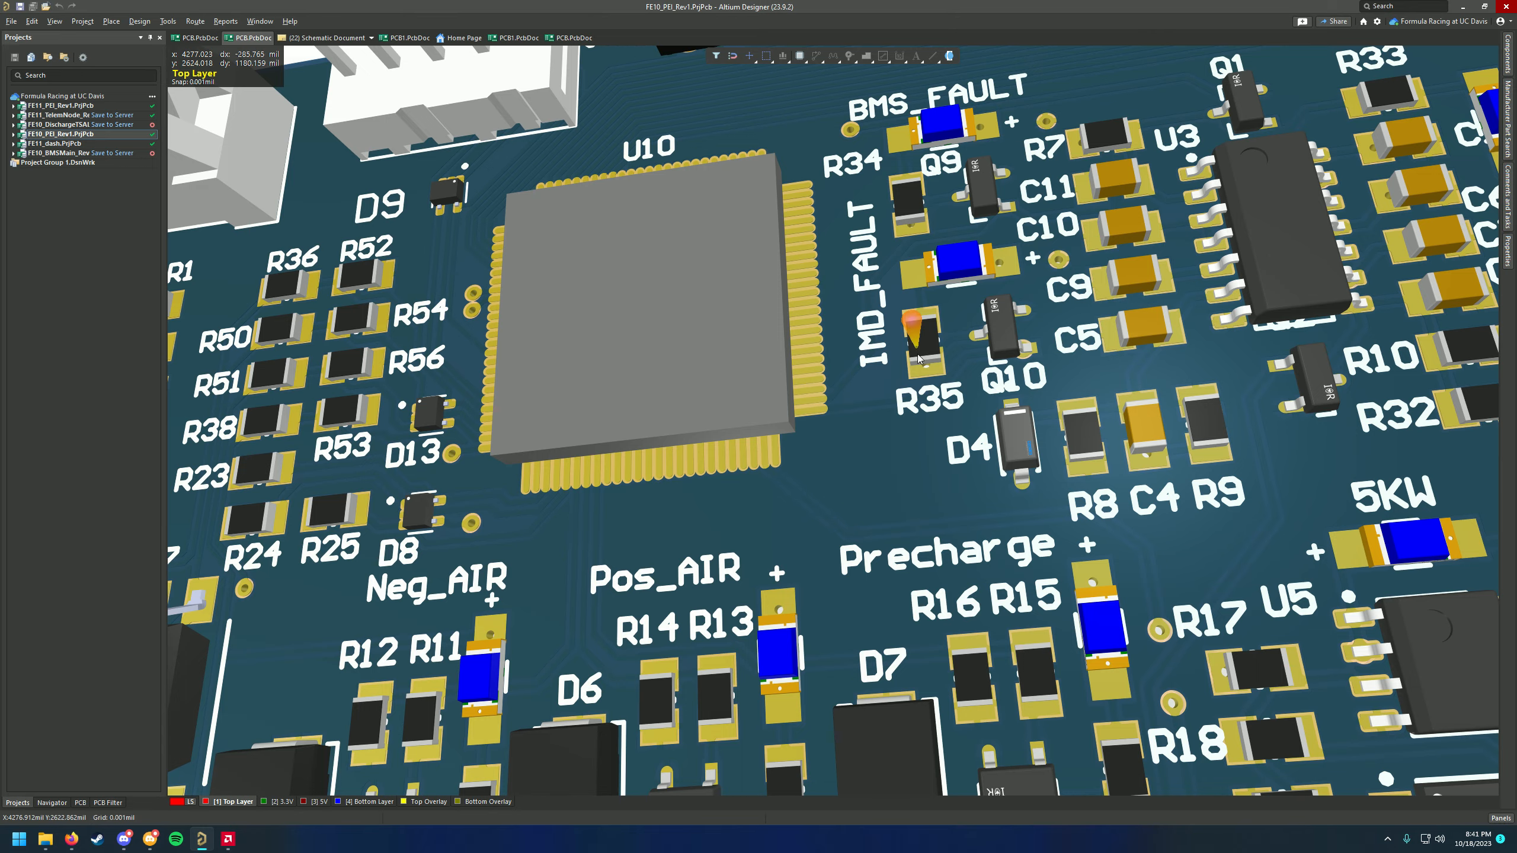
scroll(918, 346, "down", 5, "ctrl")
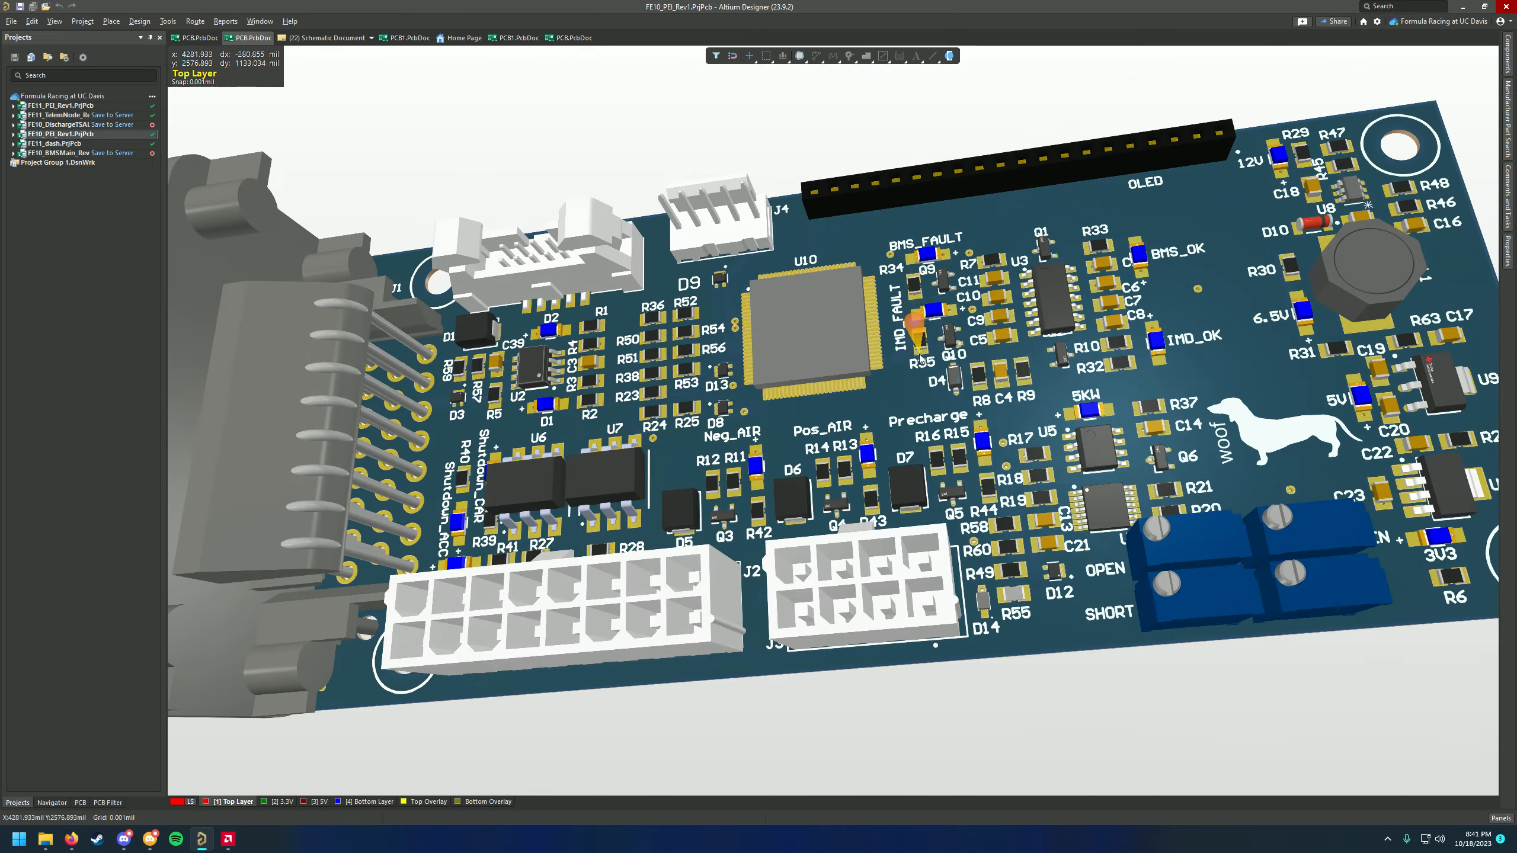
Look over the entire component side from several slightly tilted angles, from the AMP connector to the blue terminal blocks
right_click_drag(450, 414, 514, 449, "shift")
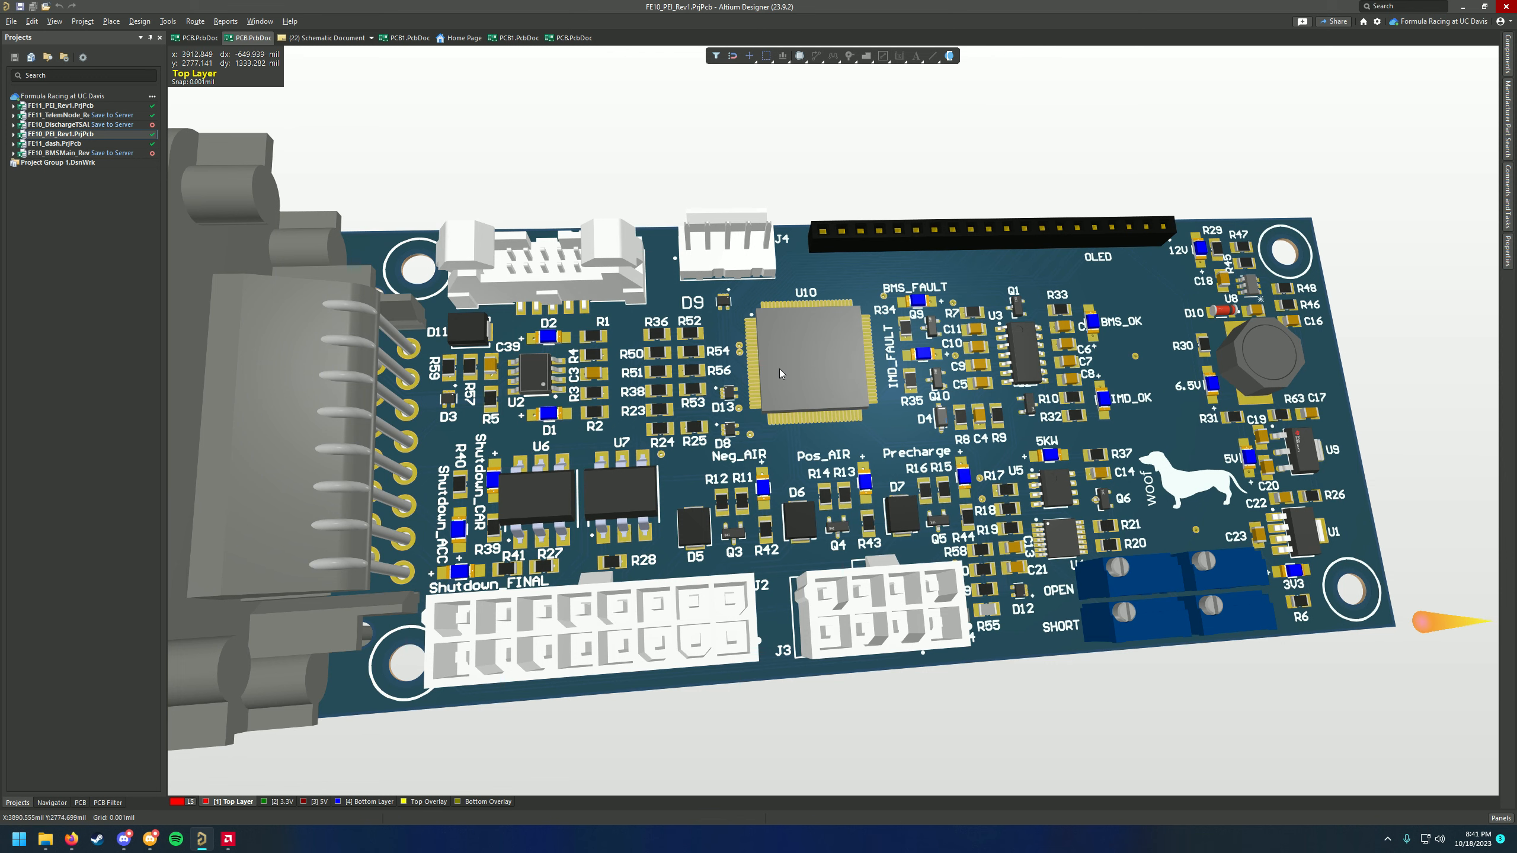
right_click_drag(709, 448, 664, 435)
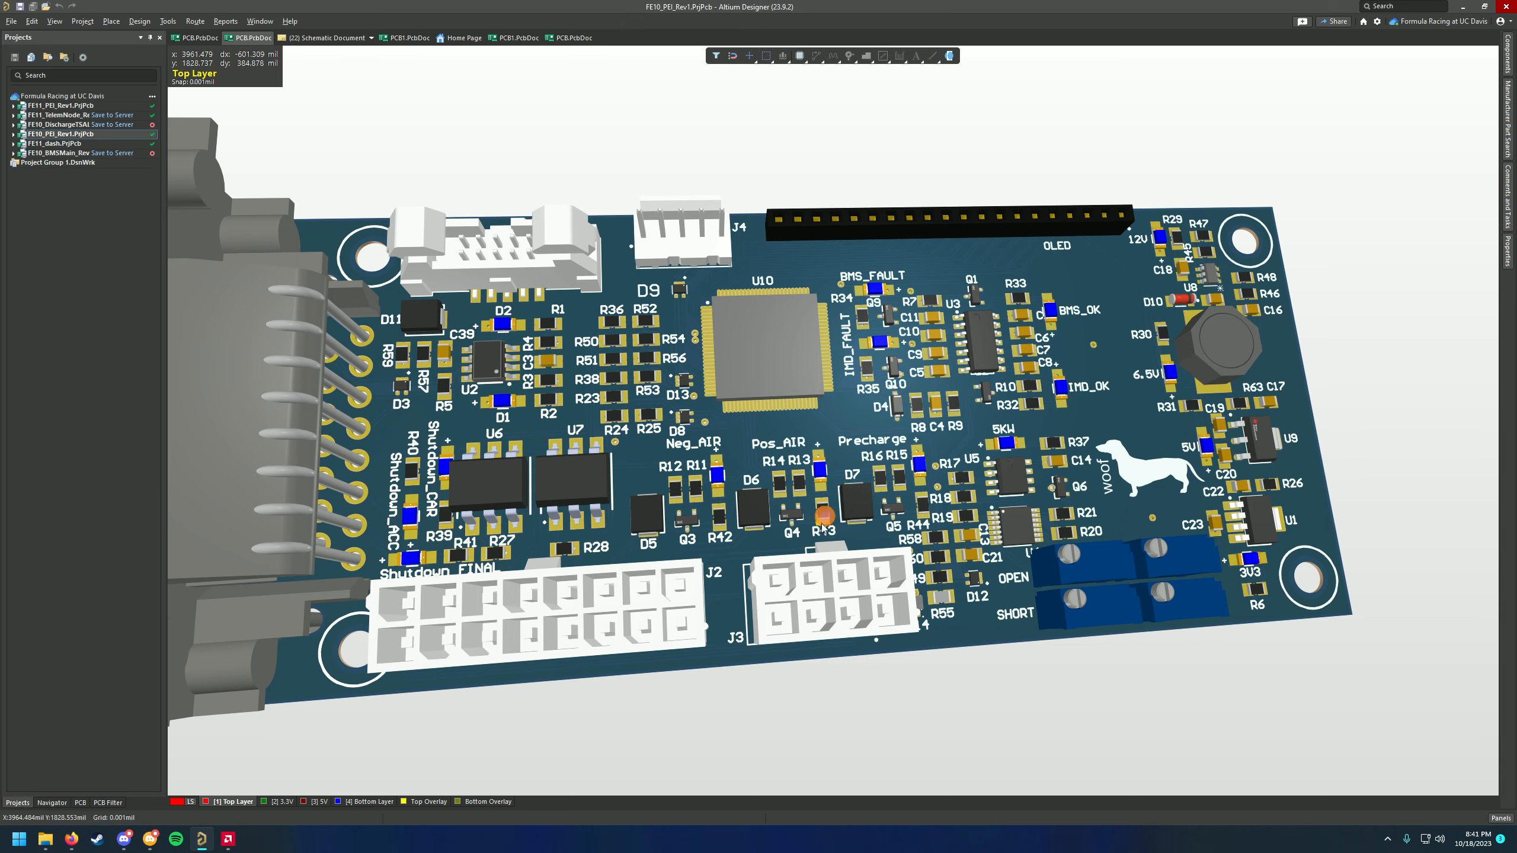
right_click_drag(795, 459, 714, 435, "shift")
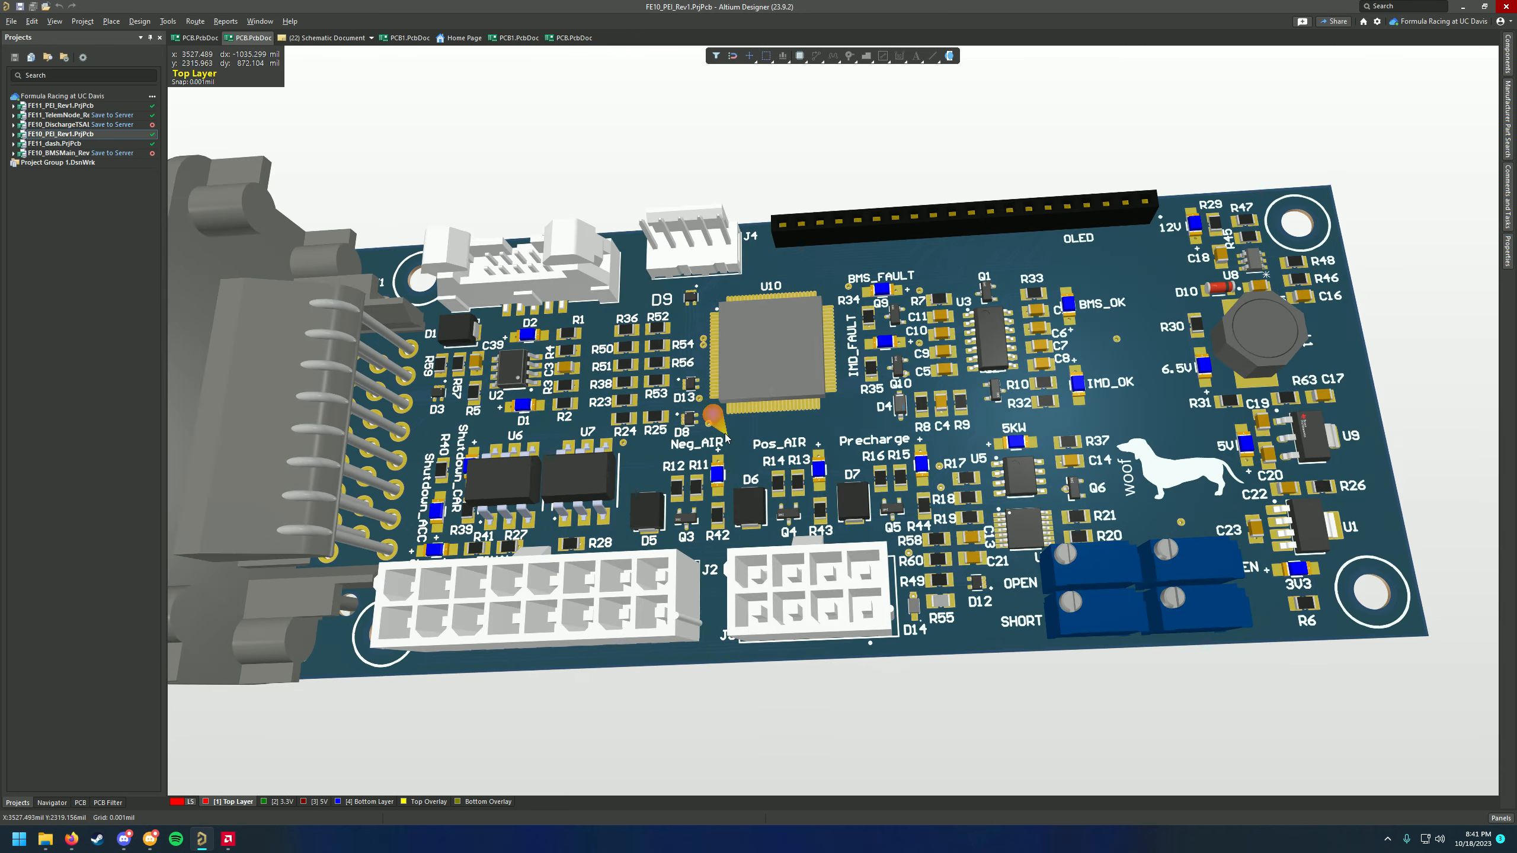
scroll(713, 435, "down", 2, "ctrl")
scroll(748, 460, "up", 3, "ctrl")
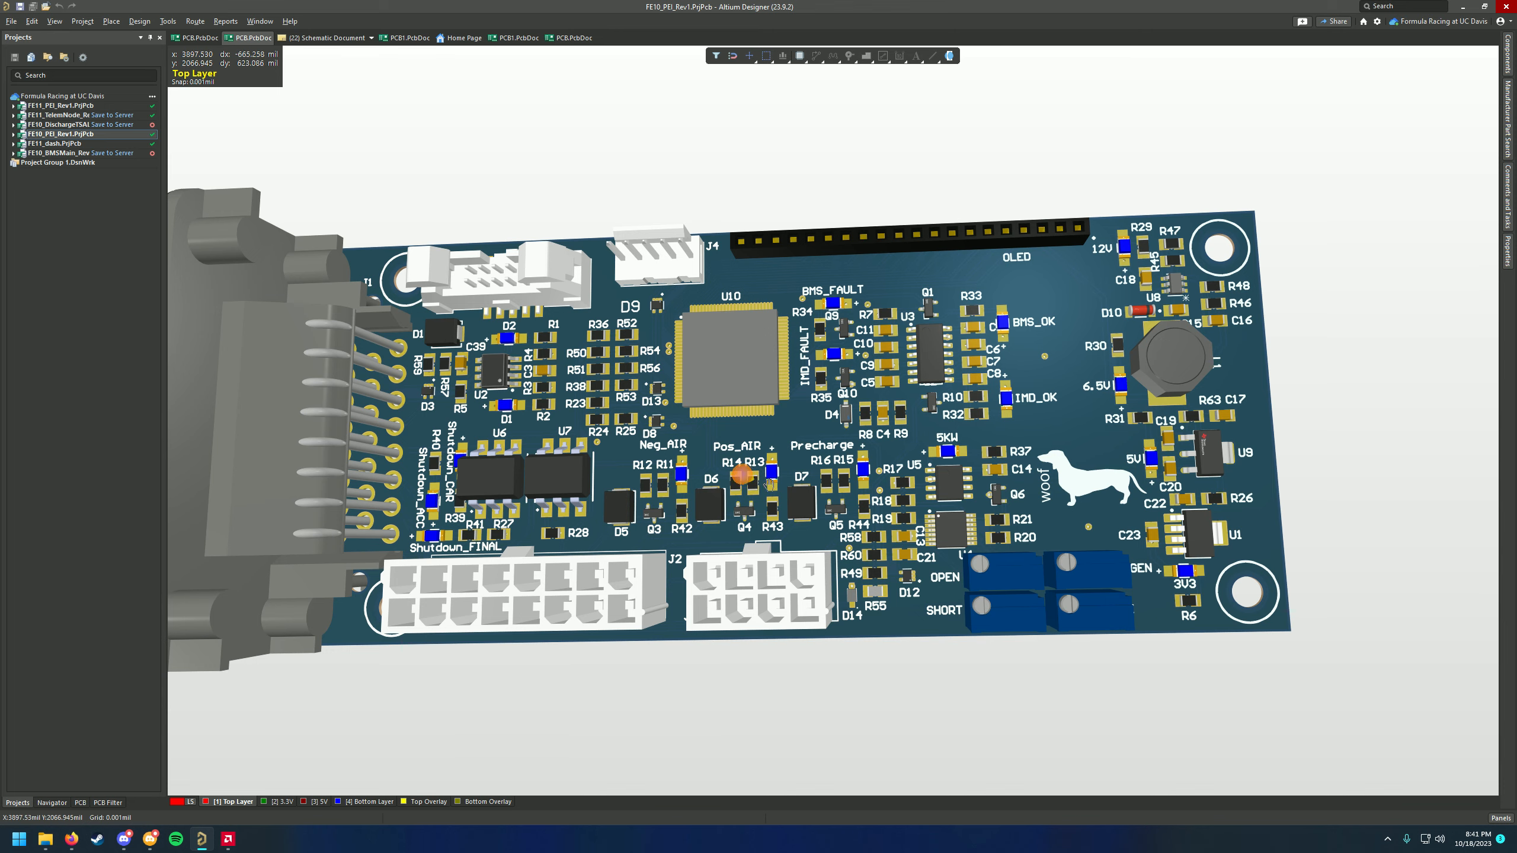
right_click_drag(755, 484, 836, 478)
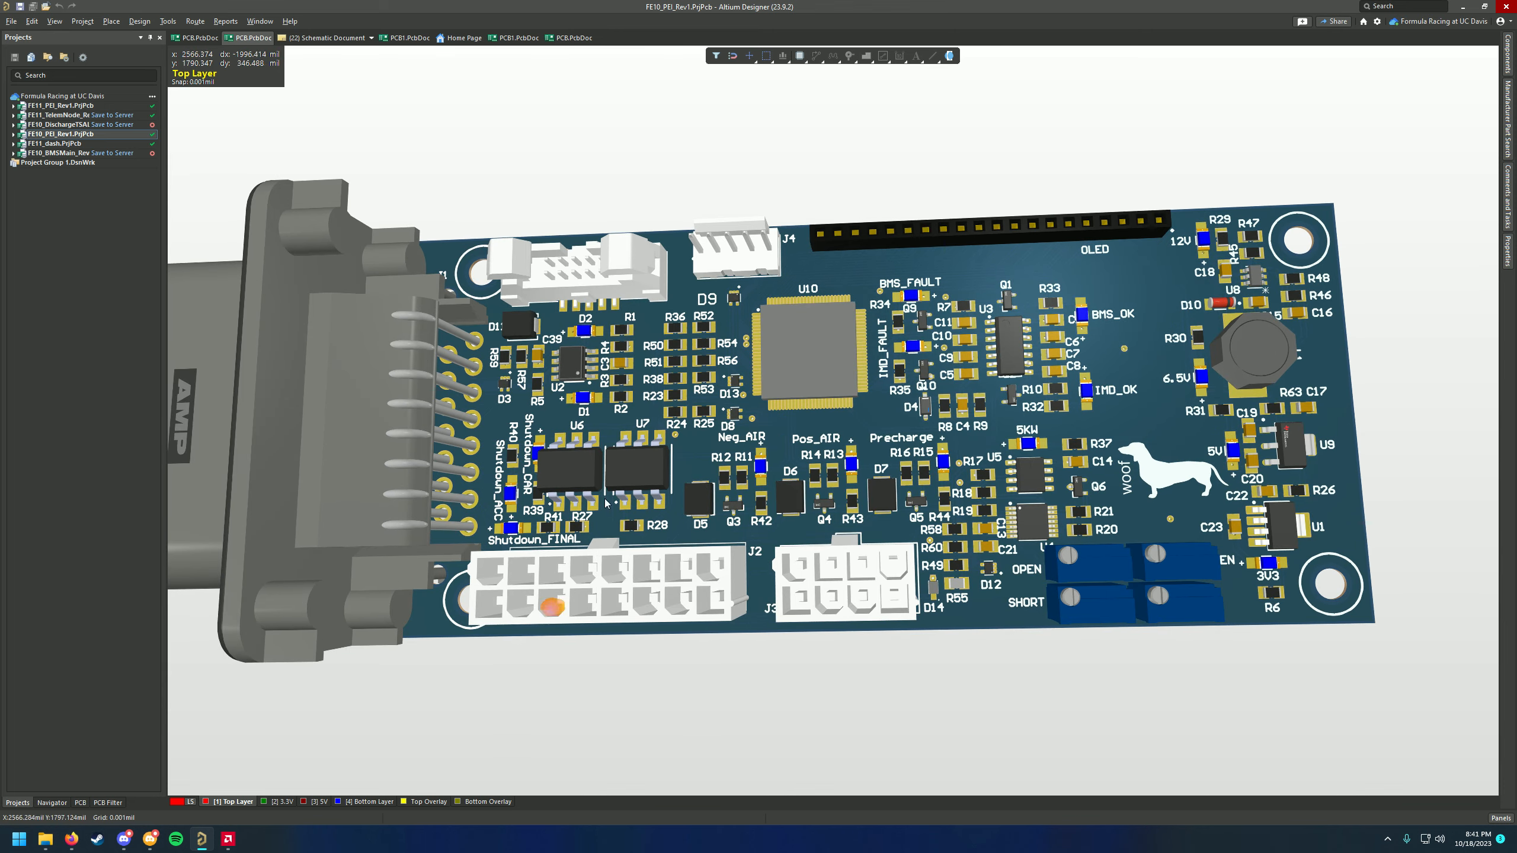
Restore the straight-on 3D view and show the complete board from above
key("0")
right_click_drag(665, 469, 745, 462)
scroll(723, 471, "down", 2, "ctrl")
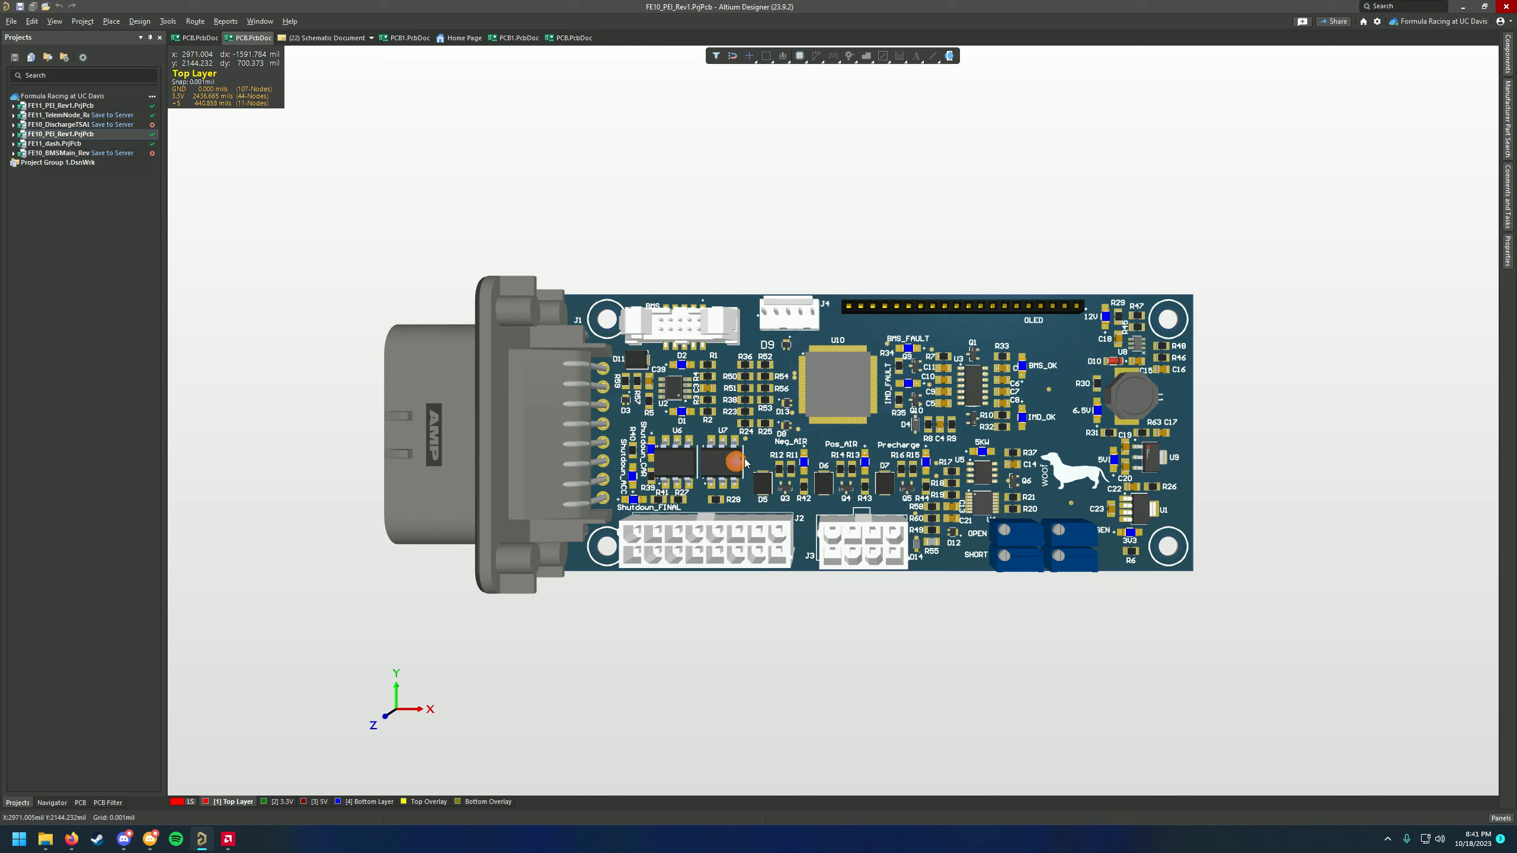
Expand the FE10_PEI_Rev1 project to list its source documents and look over the board straight from above
left_click(13, 135)
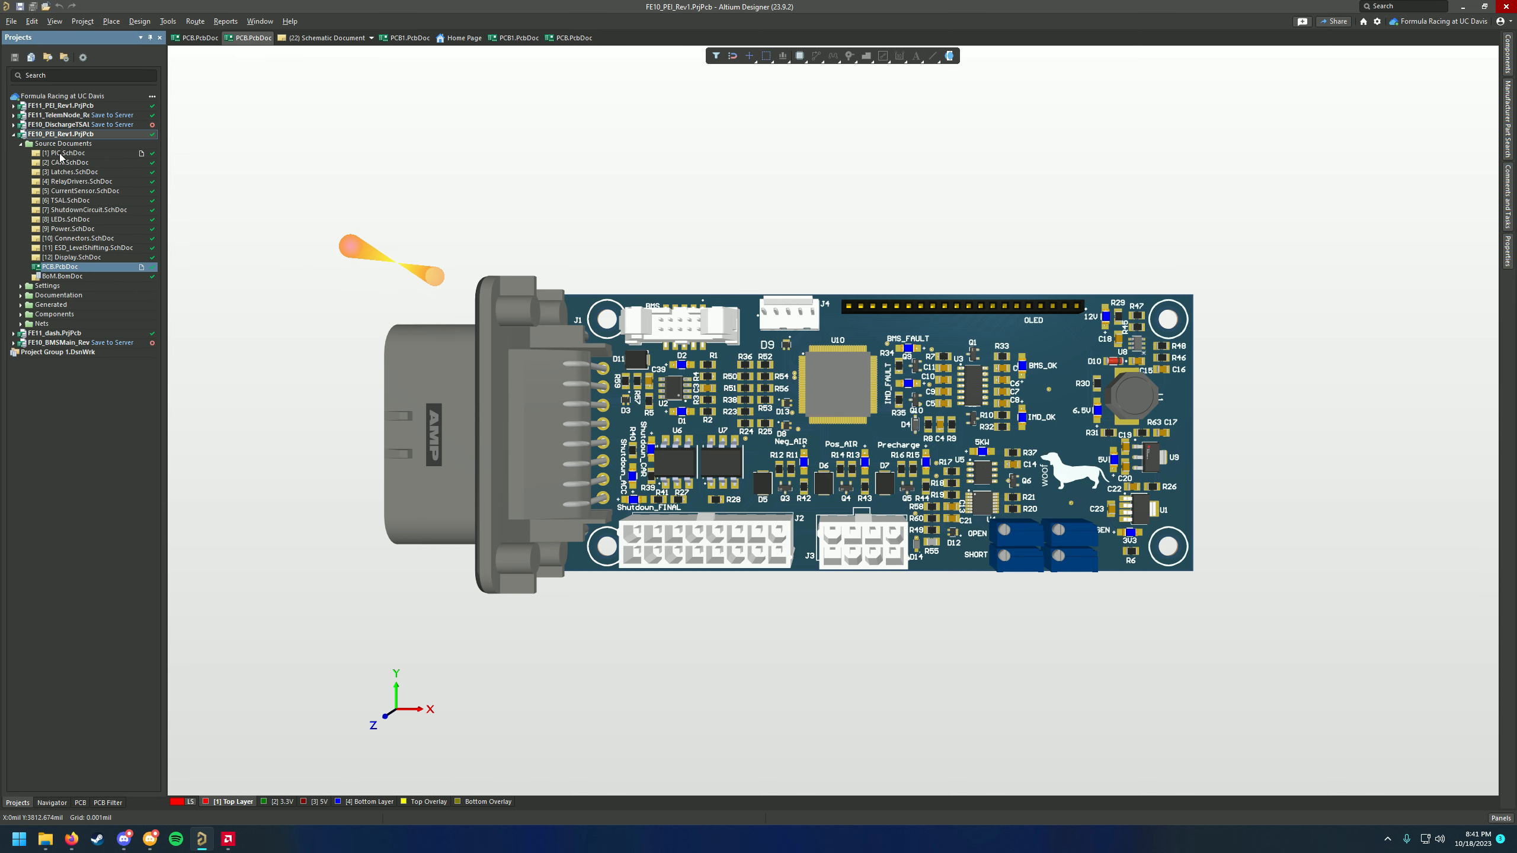
right_click_drag(278, 282, 321, 314)
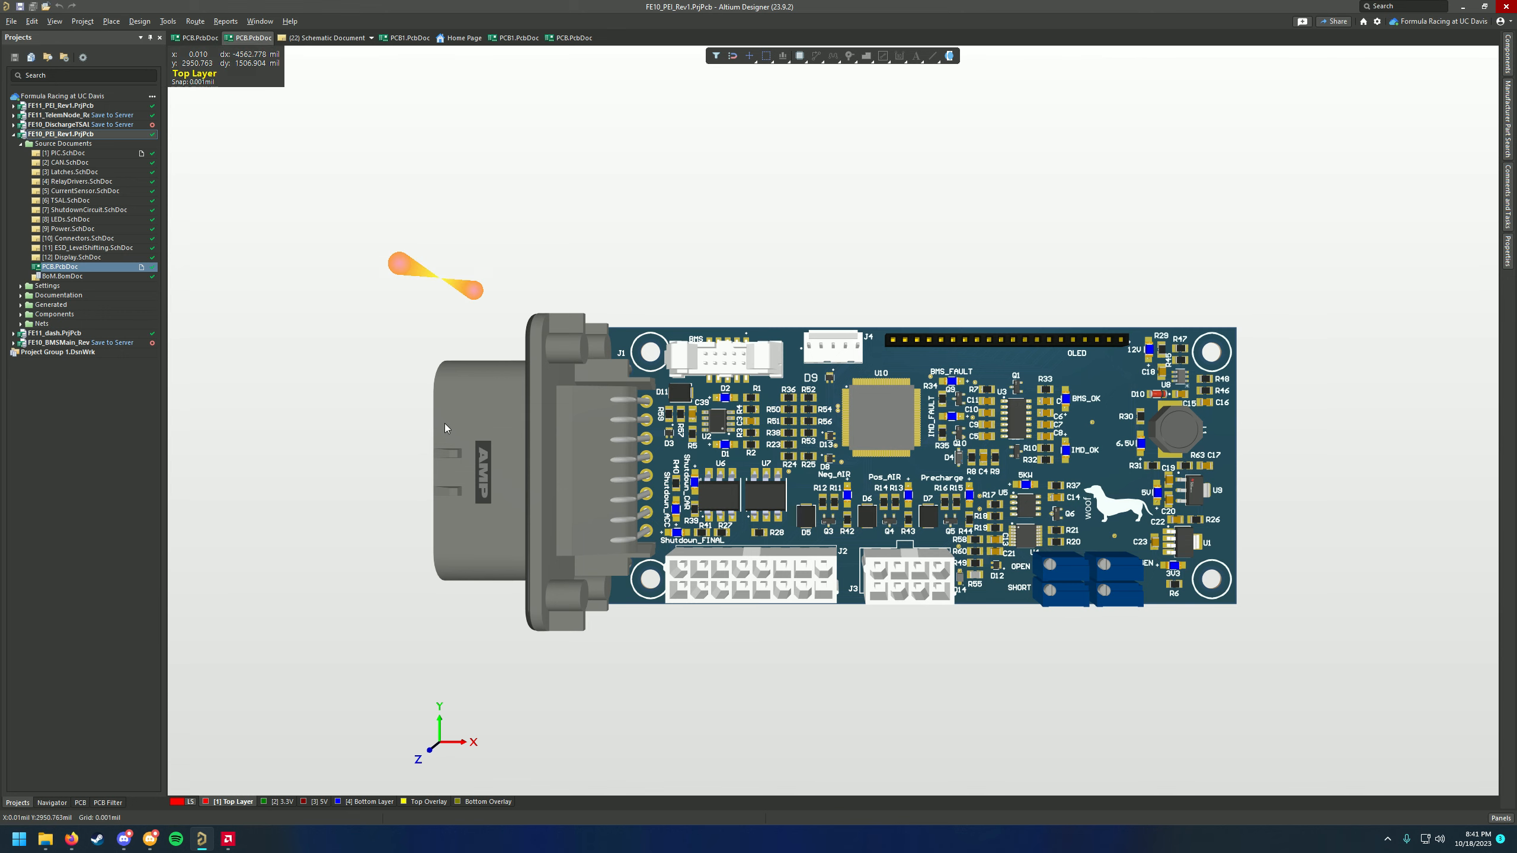
right_click_drag(529, 443, 548, 382)
mouse_move(733, 412)
right_mouse_down()
mouse_move(615, 413)
mouse_move(567, 433)
mouse_move(654, 434)
mouse_move(723, 404)
right_mouse_up()
key("shift")
mouse_move(678, 498)
right_mouse_down("shift")
mouse_move(633, 481)
mouse_move(678, 502)
mouse_move(688, 484)
right_mouse_up("shift")
key("0")
scroll(772, 452, "up", 2, "ctrl")
mouse_move(772, 452)
right_mouse_down()
mouse_move(767, 489)
mouse_move(789, 438)
right_mouse_up()
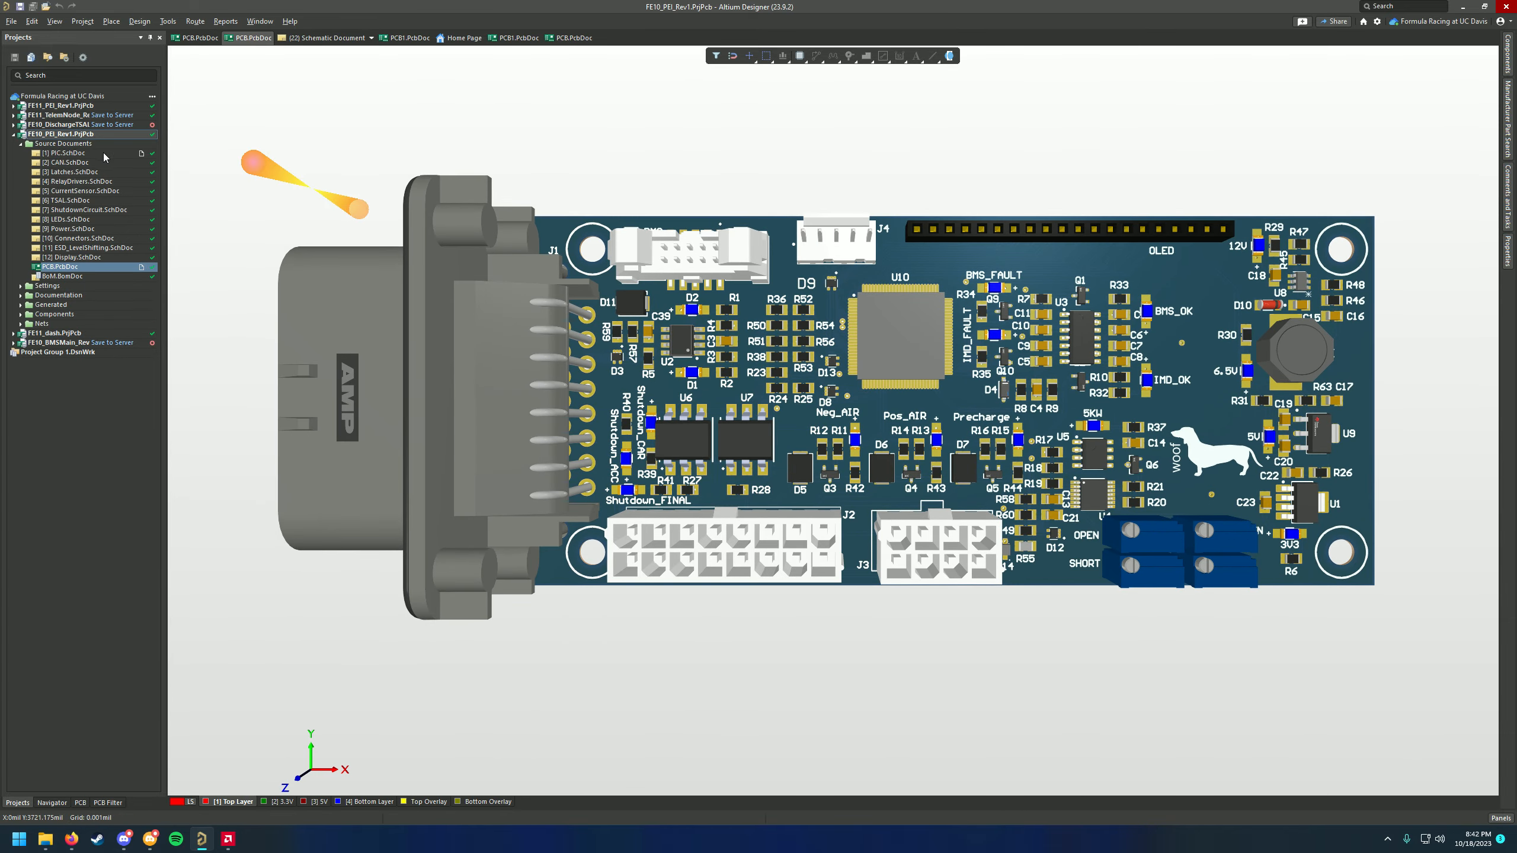
Open the PIC.SchDoc schematic and examine the U10B power section with its surrounding capacitors
double_click(79, 155)
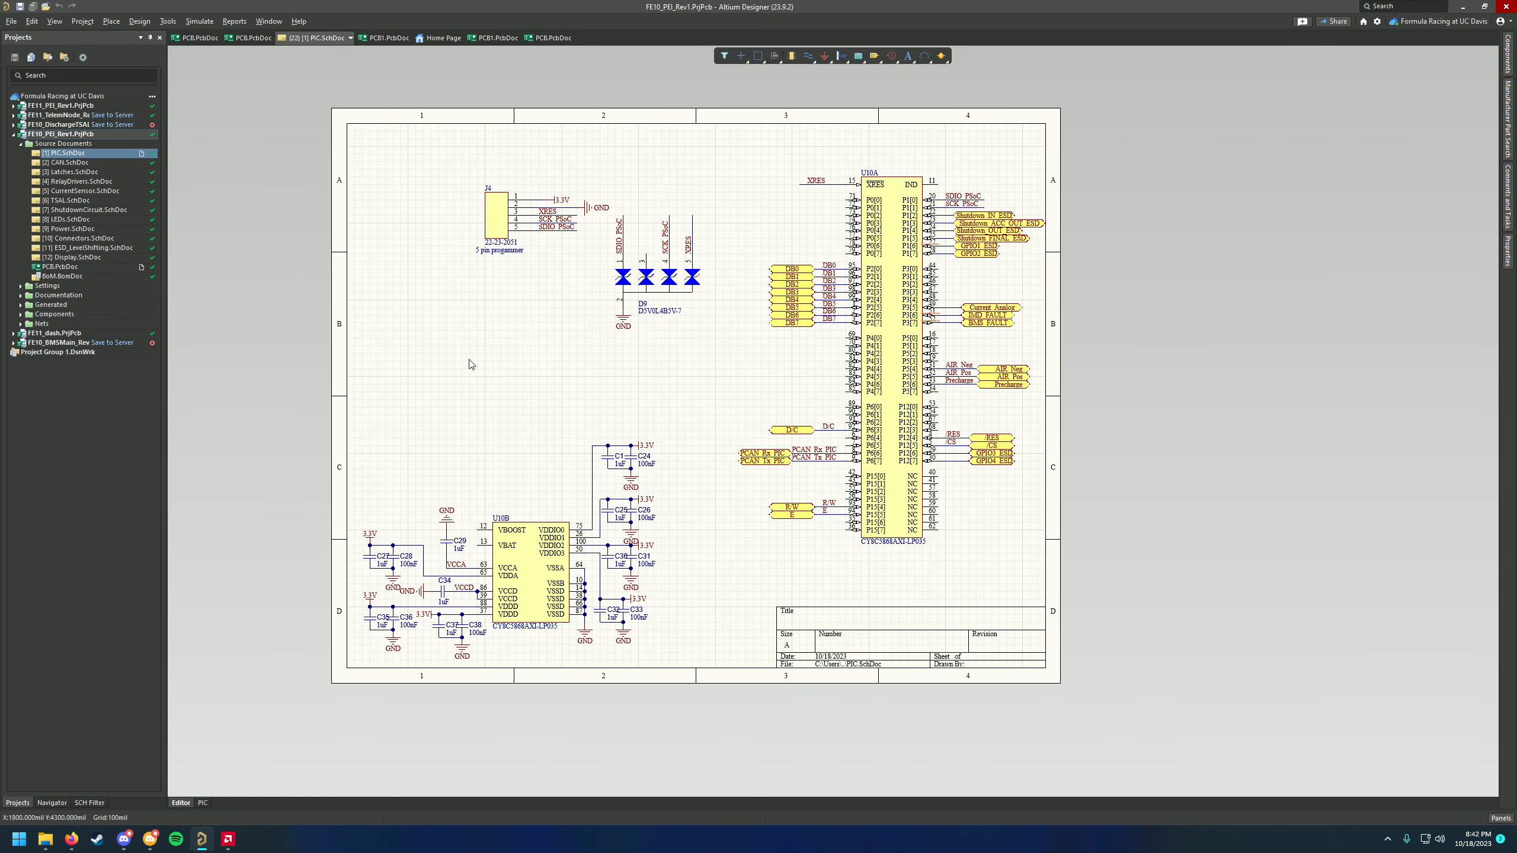
right_click_drag(471, 364, 516, 360)
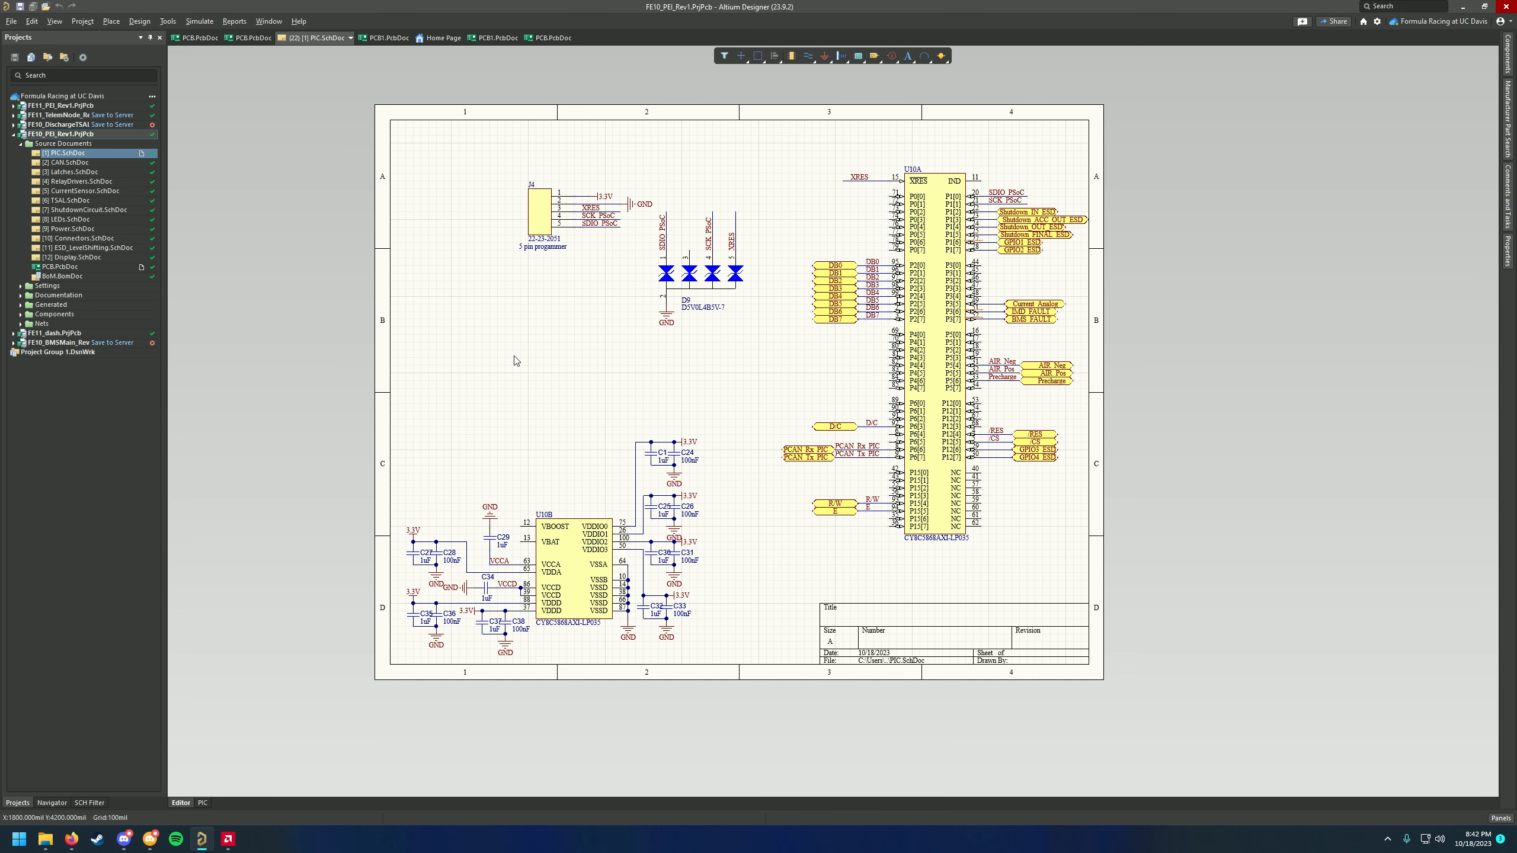
scroll(516, 361, "up", 3, "ctrl")
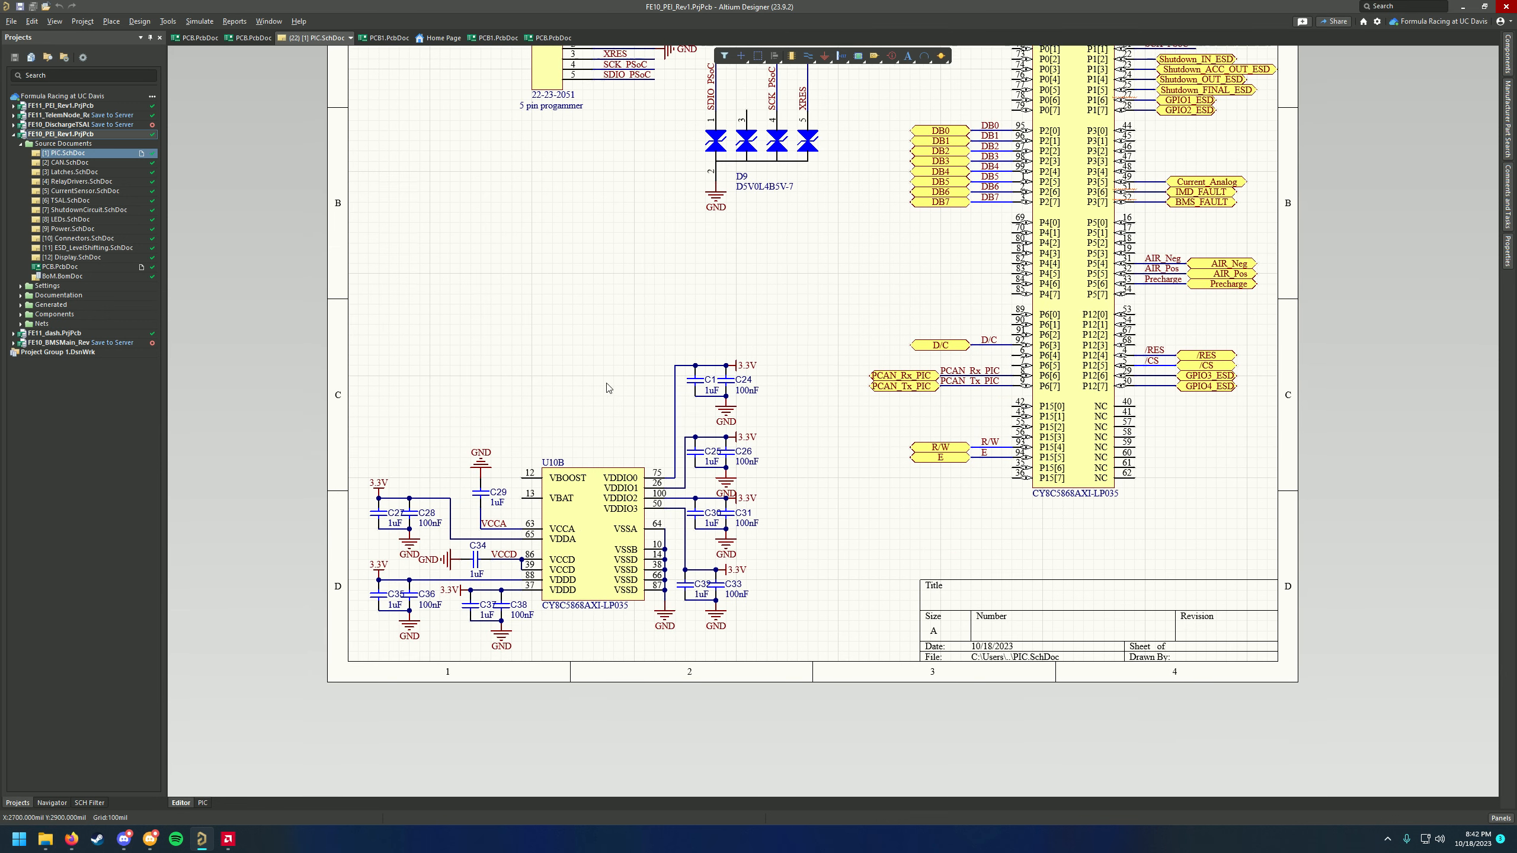
right_click_drag(585, 519, 772, 464)
scroll(641, 491, "up", 2, "ctrl")
Return to the PCB.PcbDoc board and inspect the pins of U10 and the IMD_FAULT LED at very close range
left_click(60, 266)
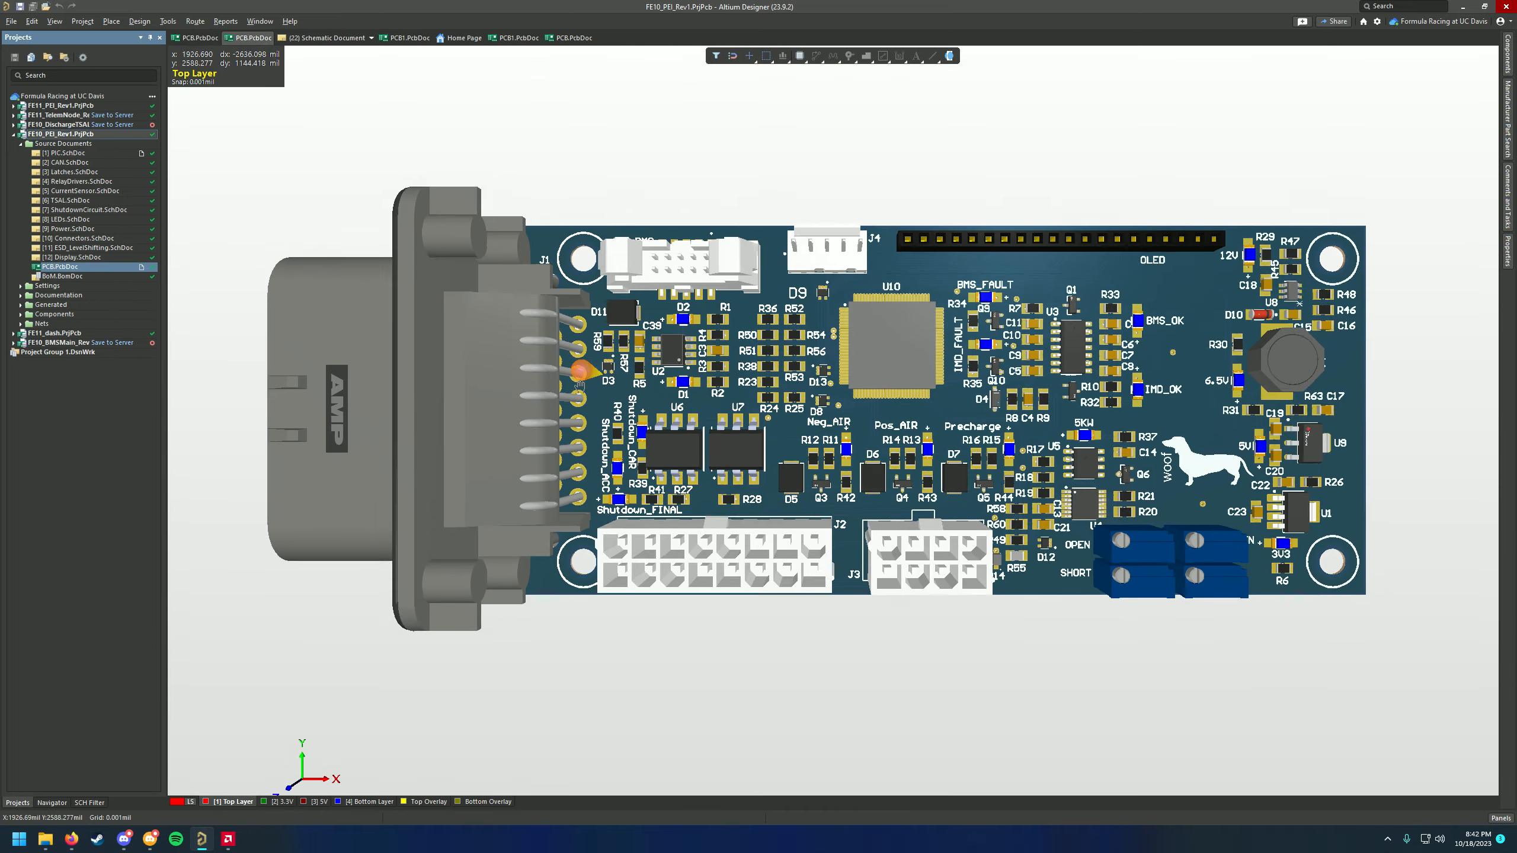
scroll(826, 375, "up", 5, "ctrl")
scroll(976, 357, "up", 10, "ctrl")
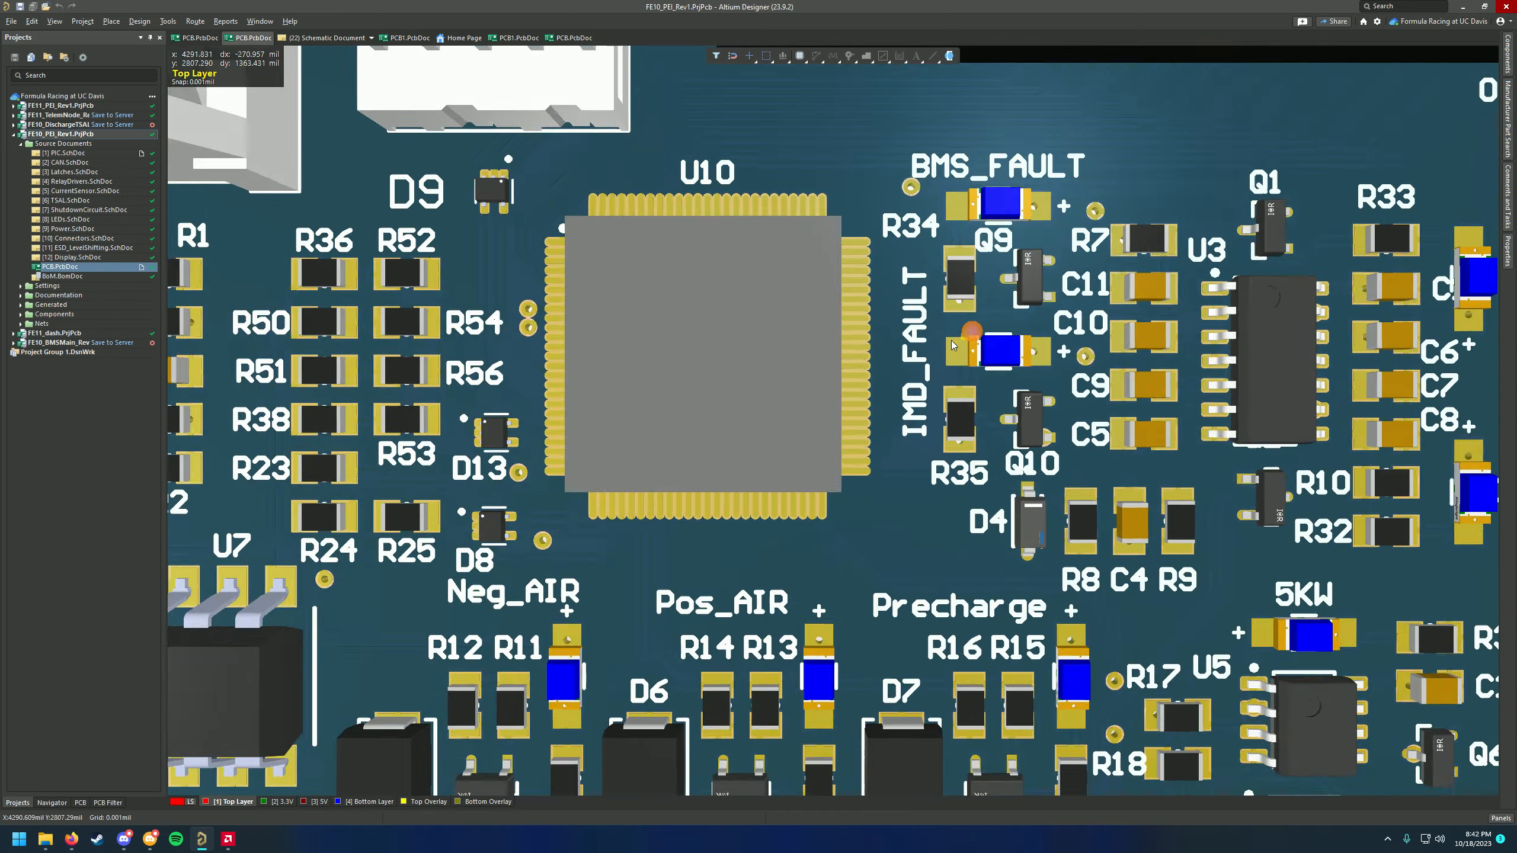
scroll(913, 357, "up", 2, "ctrl")
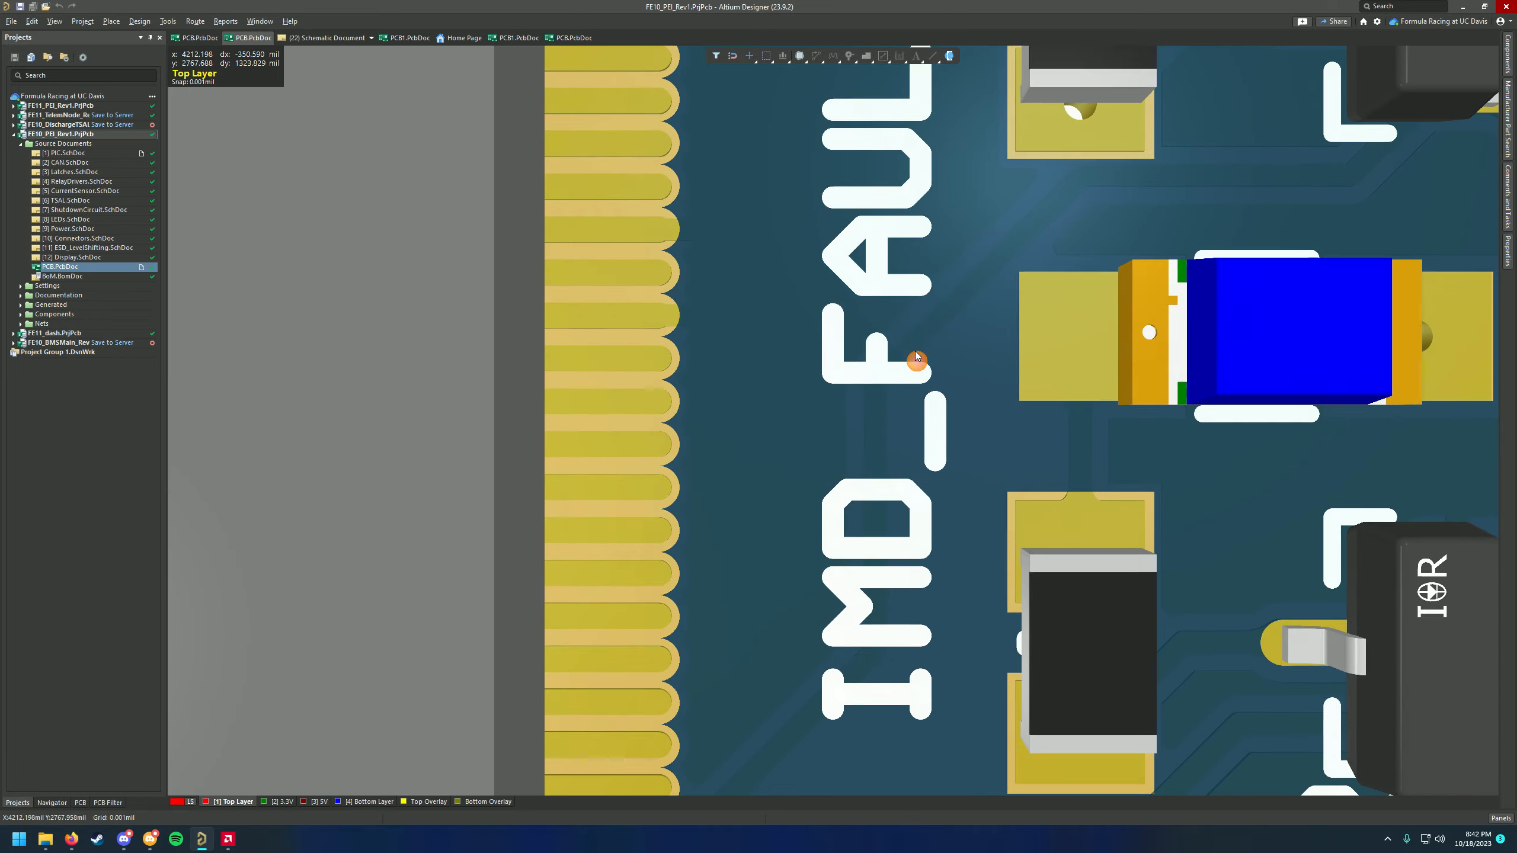
scroll(903, 370, "down", 10, "ctrl")
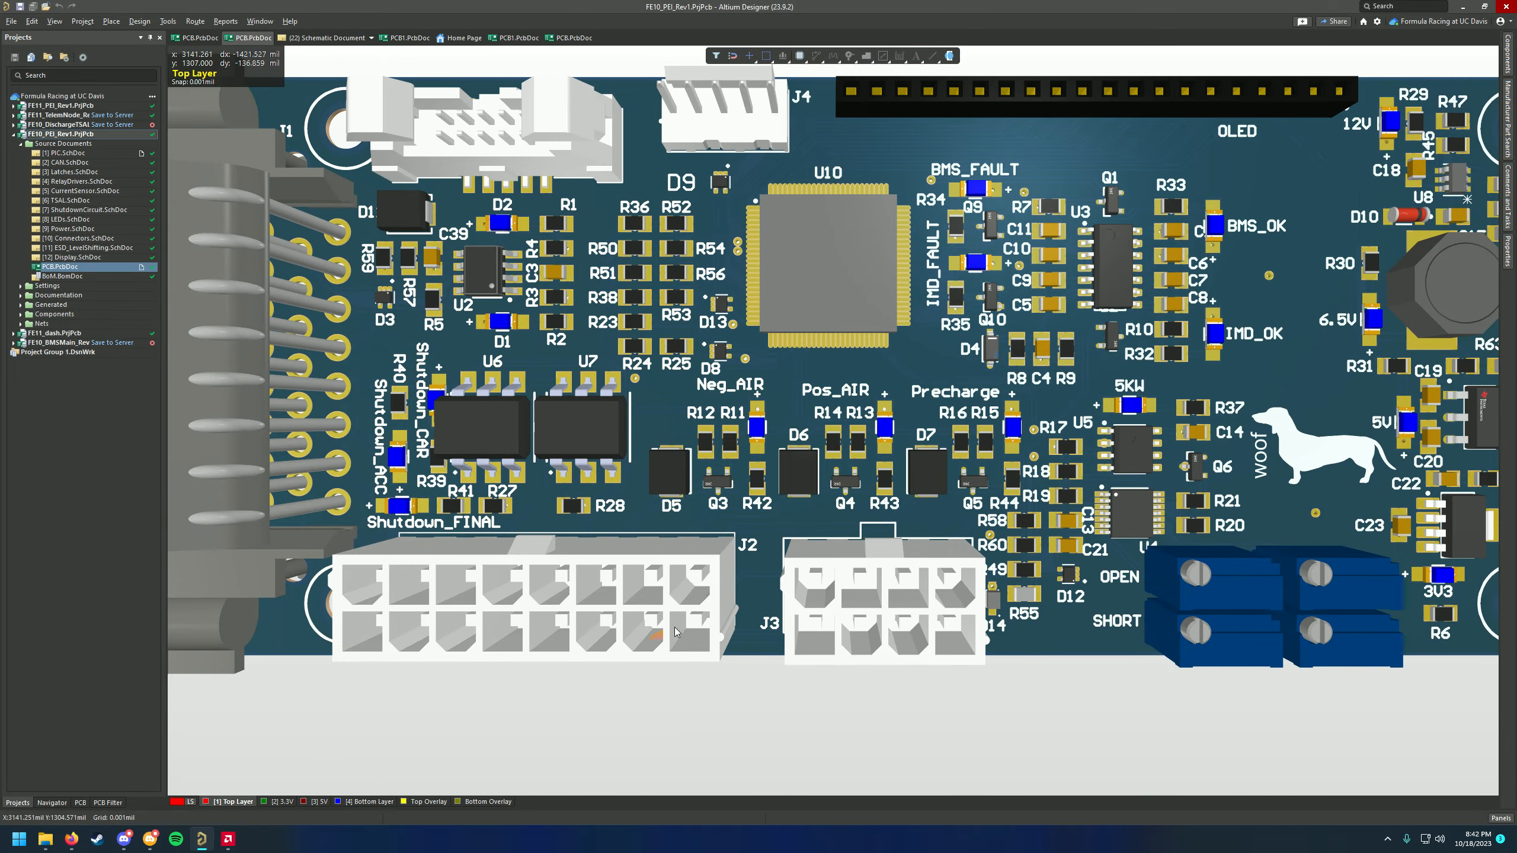
Switch the board to the 2D layout and examine the copper traces and pads beside U10 at close range
key("2")
scroll(756, 480, "down", 1, "ctrl")
scroll(801, 448, "up", 5, "ctrl")
scroll(768, 582, "down", 4, "ctrl")
scroll(788, 476, "up", 4, "ctrl")
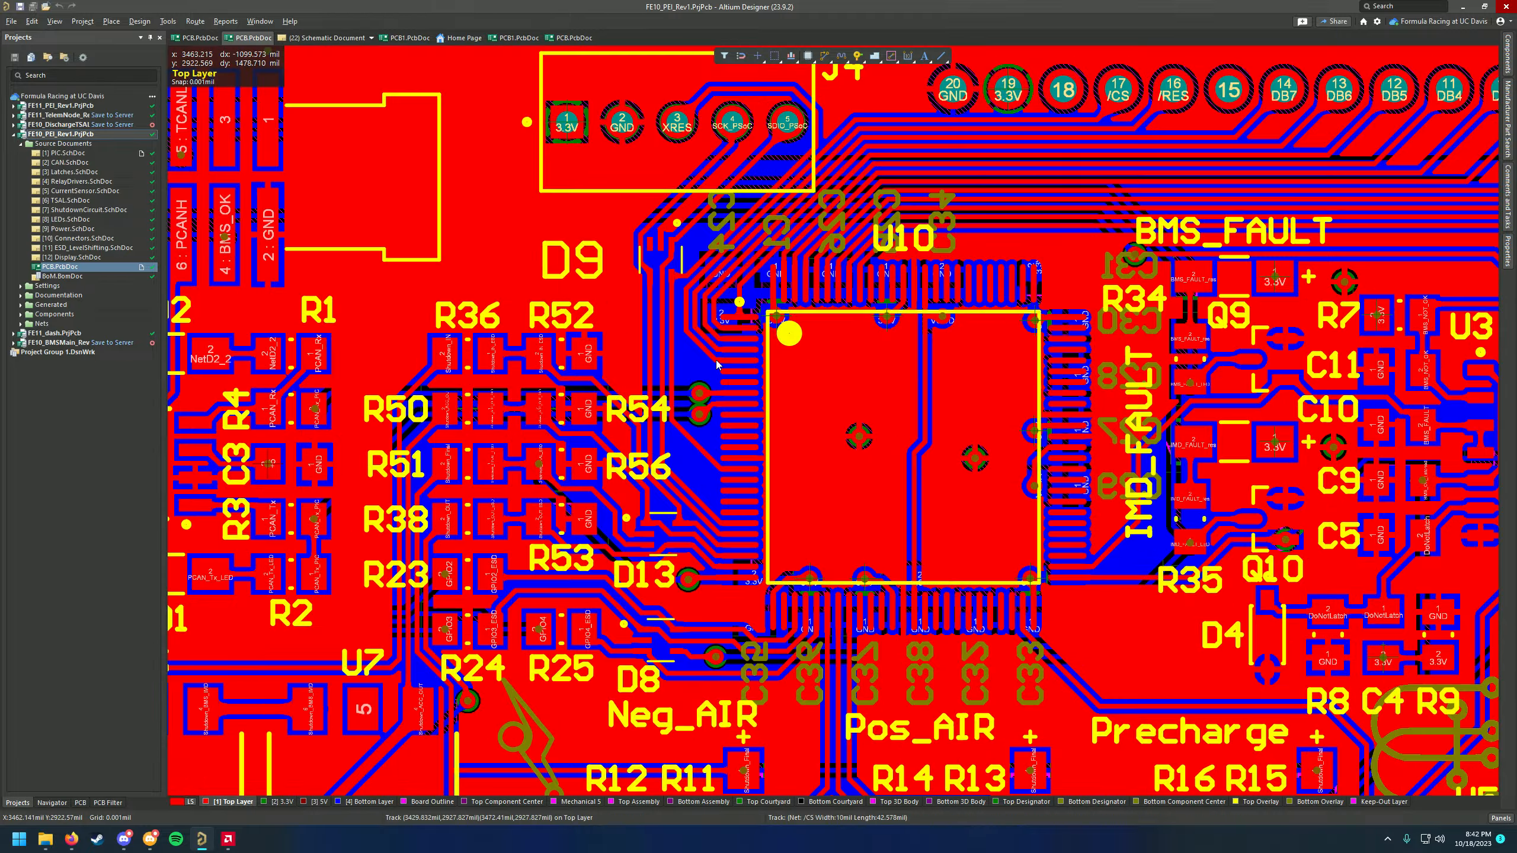
scroll(647, 442, "up", 3, "ctrl")
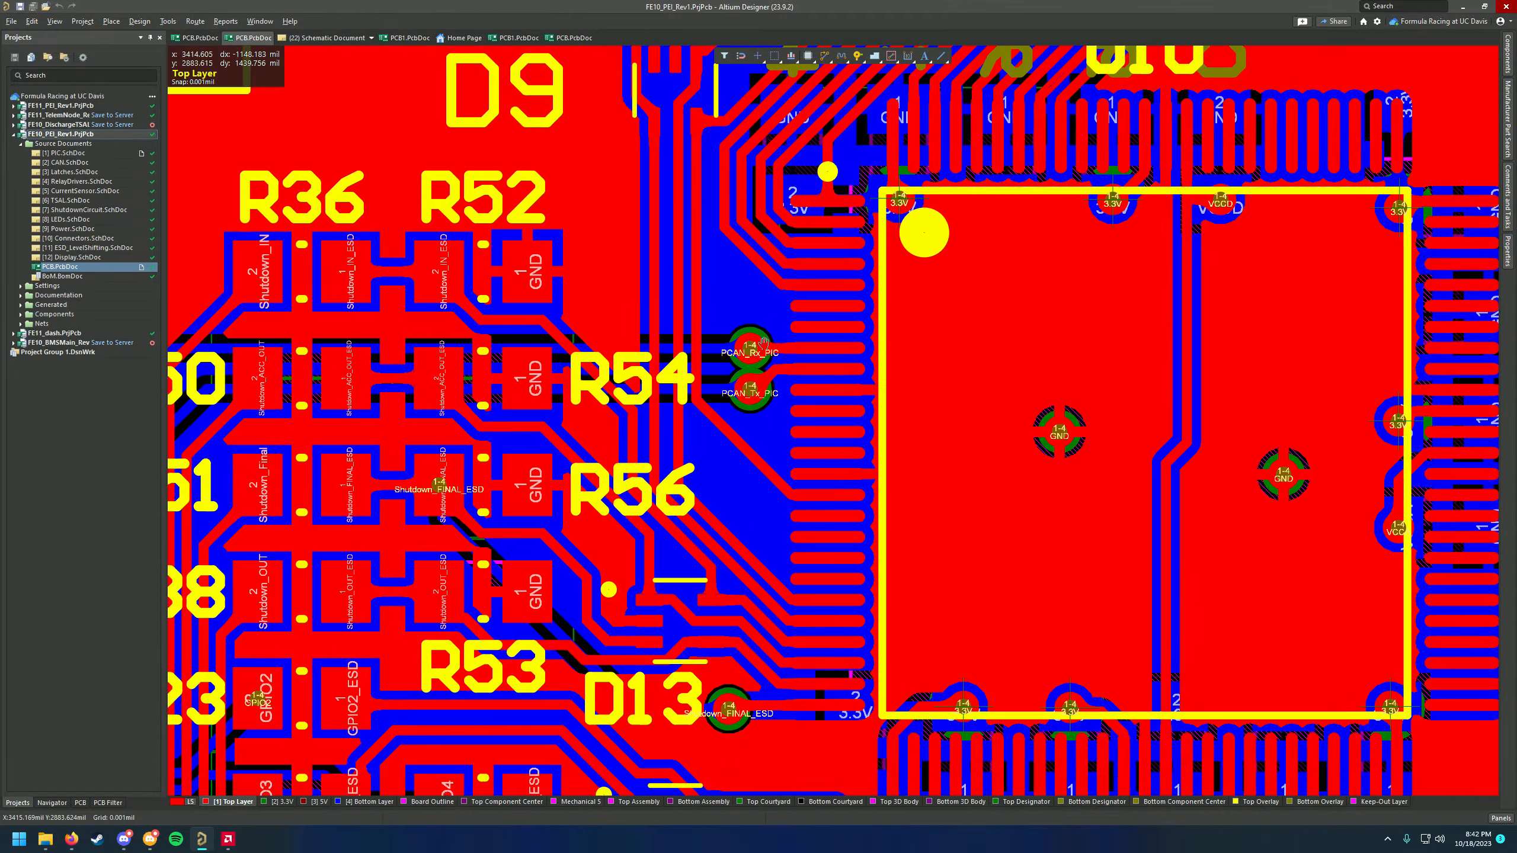
Examine the 2D trace routing between U10, the fault LEDs and U3
scroll(600, 526, "down", 3, "ctrl")
right_click_drag(779, 351, 663, 478)
scroll(663, 479, "down", 4, "ctrl")
scroll(692, 616, "up", 4, "ctrl")
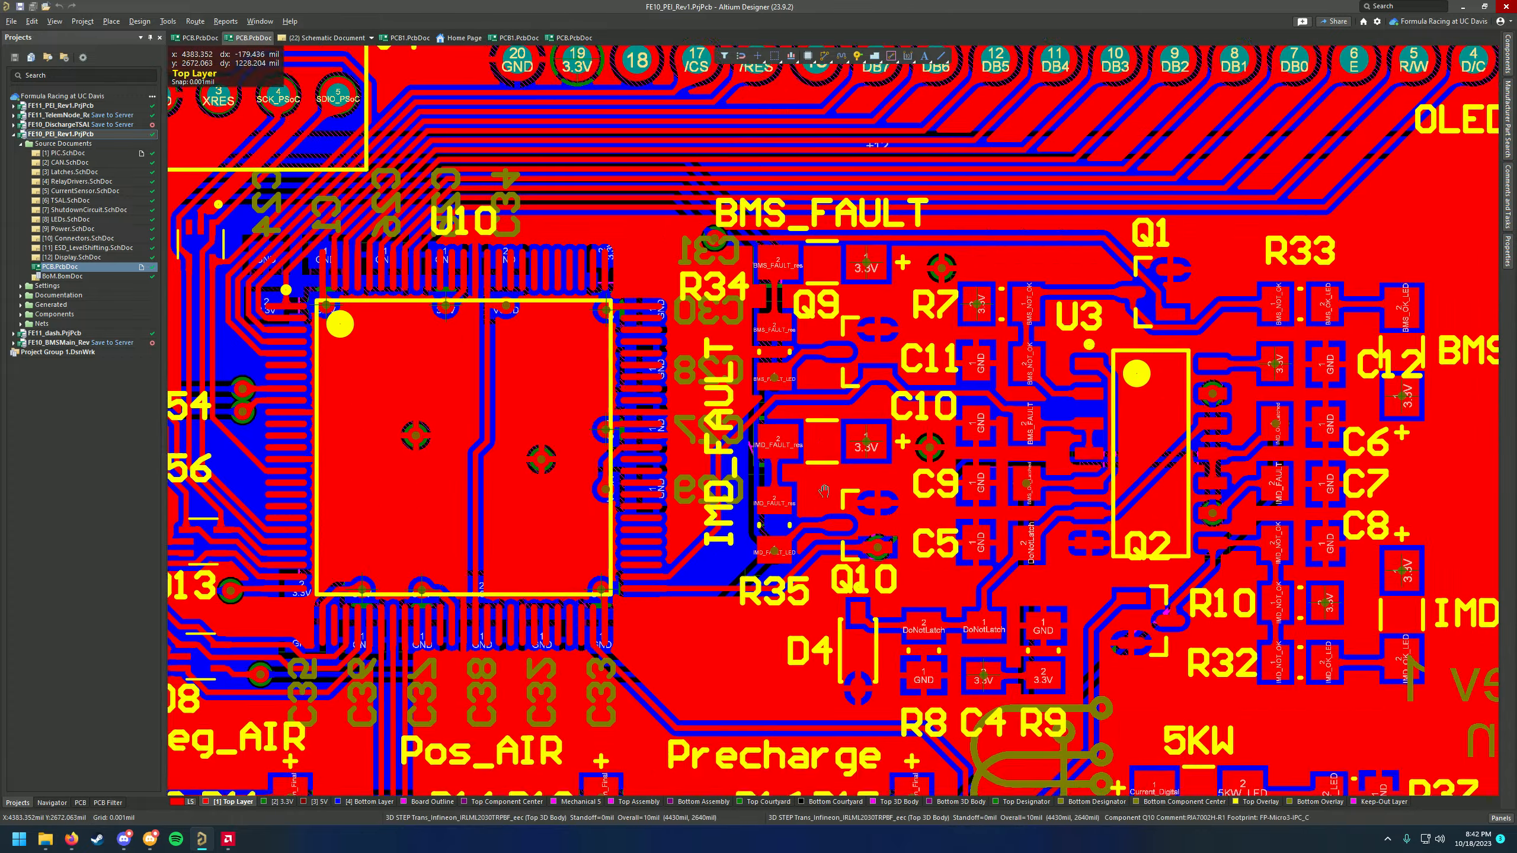
scroll(692, 616, "down", 1)
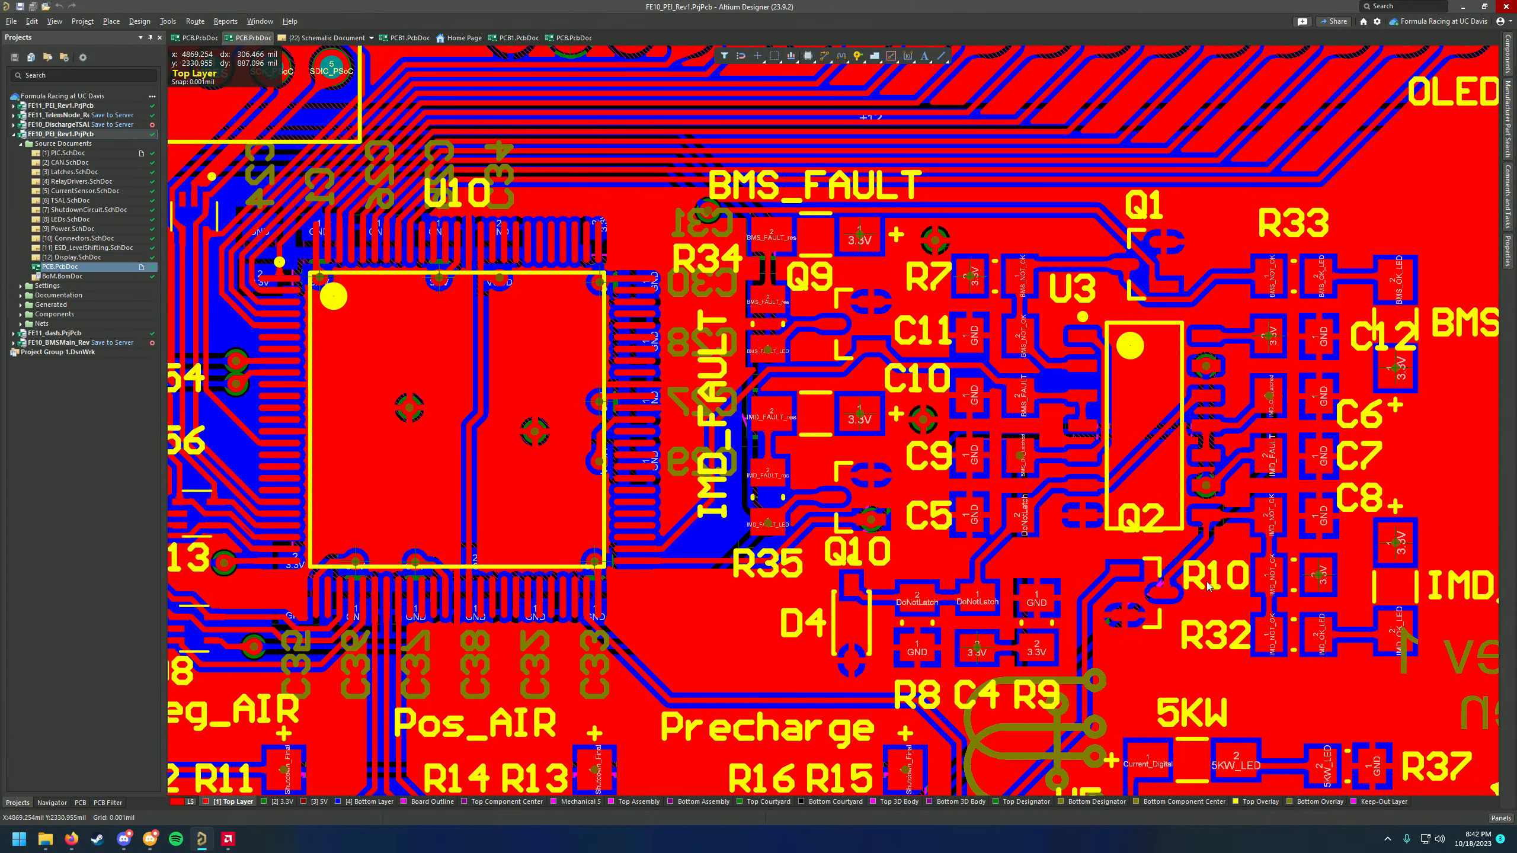
scroll(526, 421, "down", 2, "ctrl")
Open the PIC.SchDoc schematic and examine capacitor C24 among the 3.3V supply capacitors around U10B
double_click(59, 153)
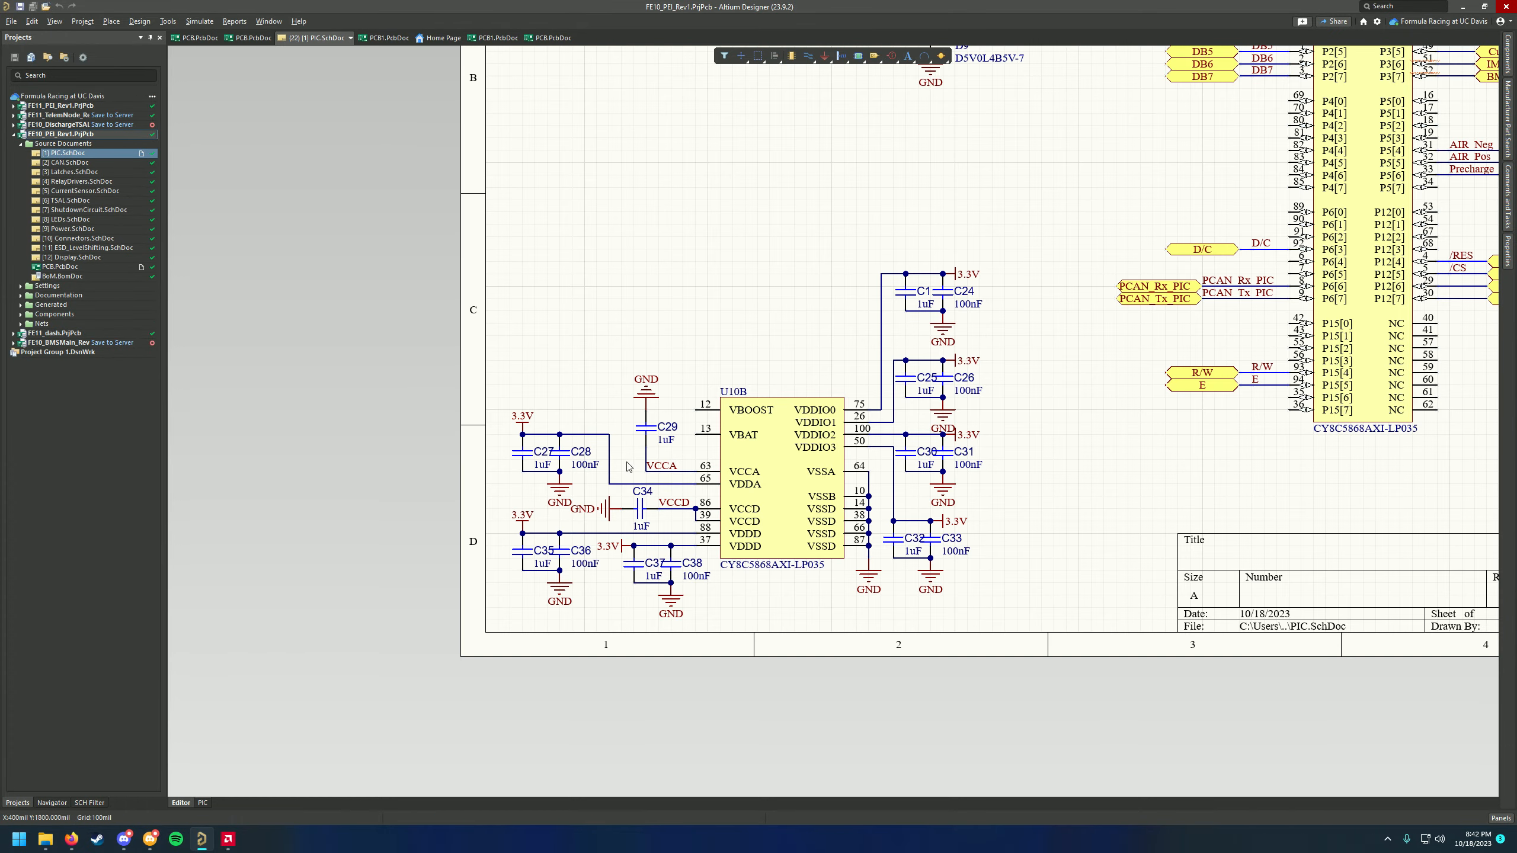
scroll(634, 422, "down", 2)
scroll(820, 307, "up", 3, "ctrl")
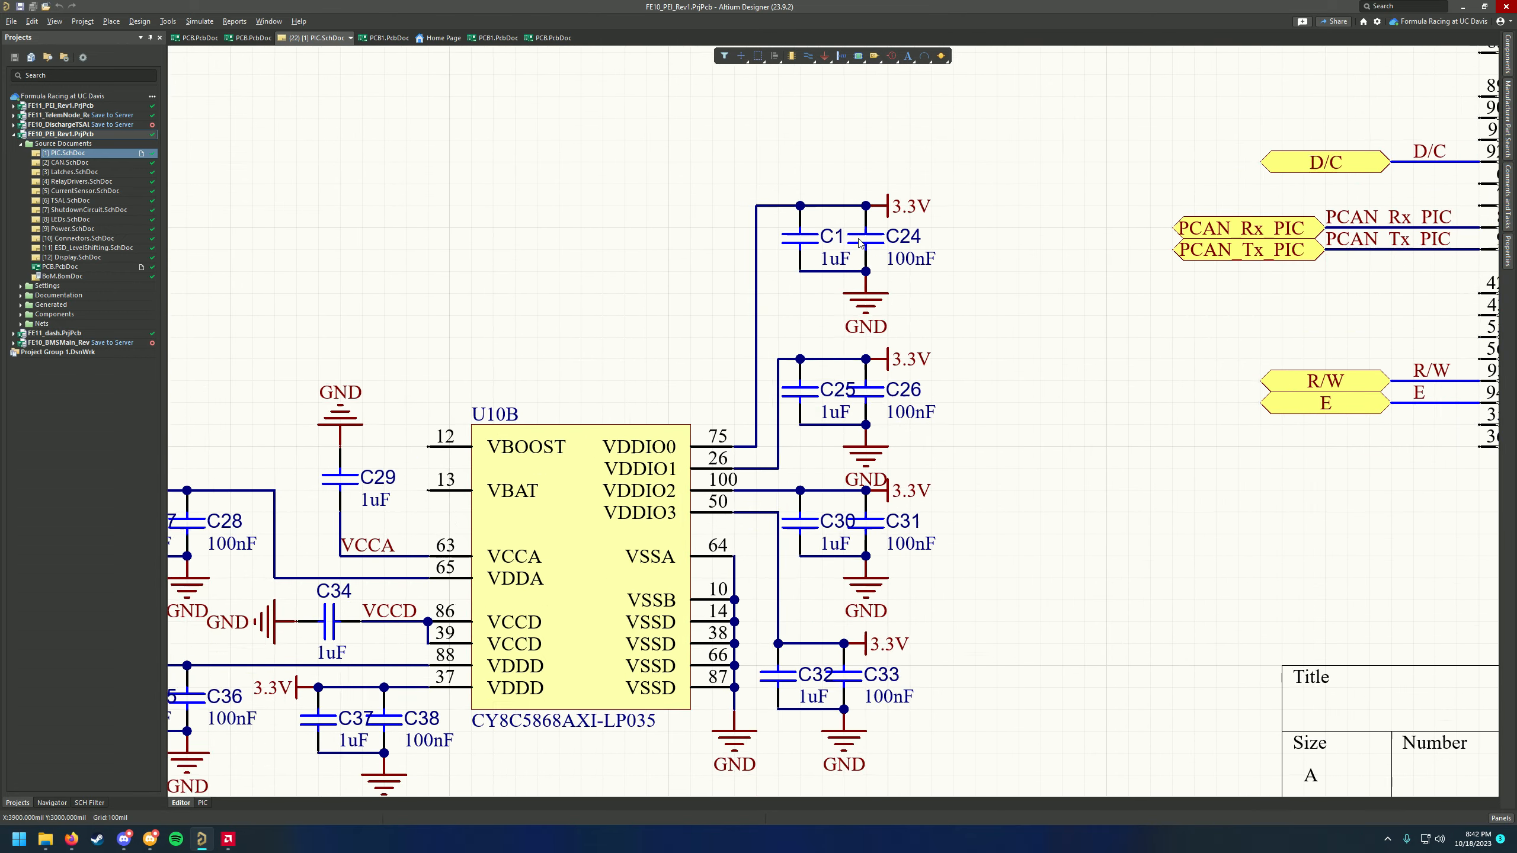
left_click(883, 238)
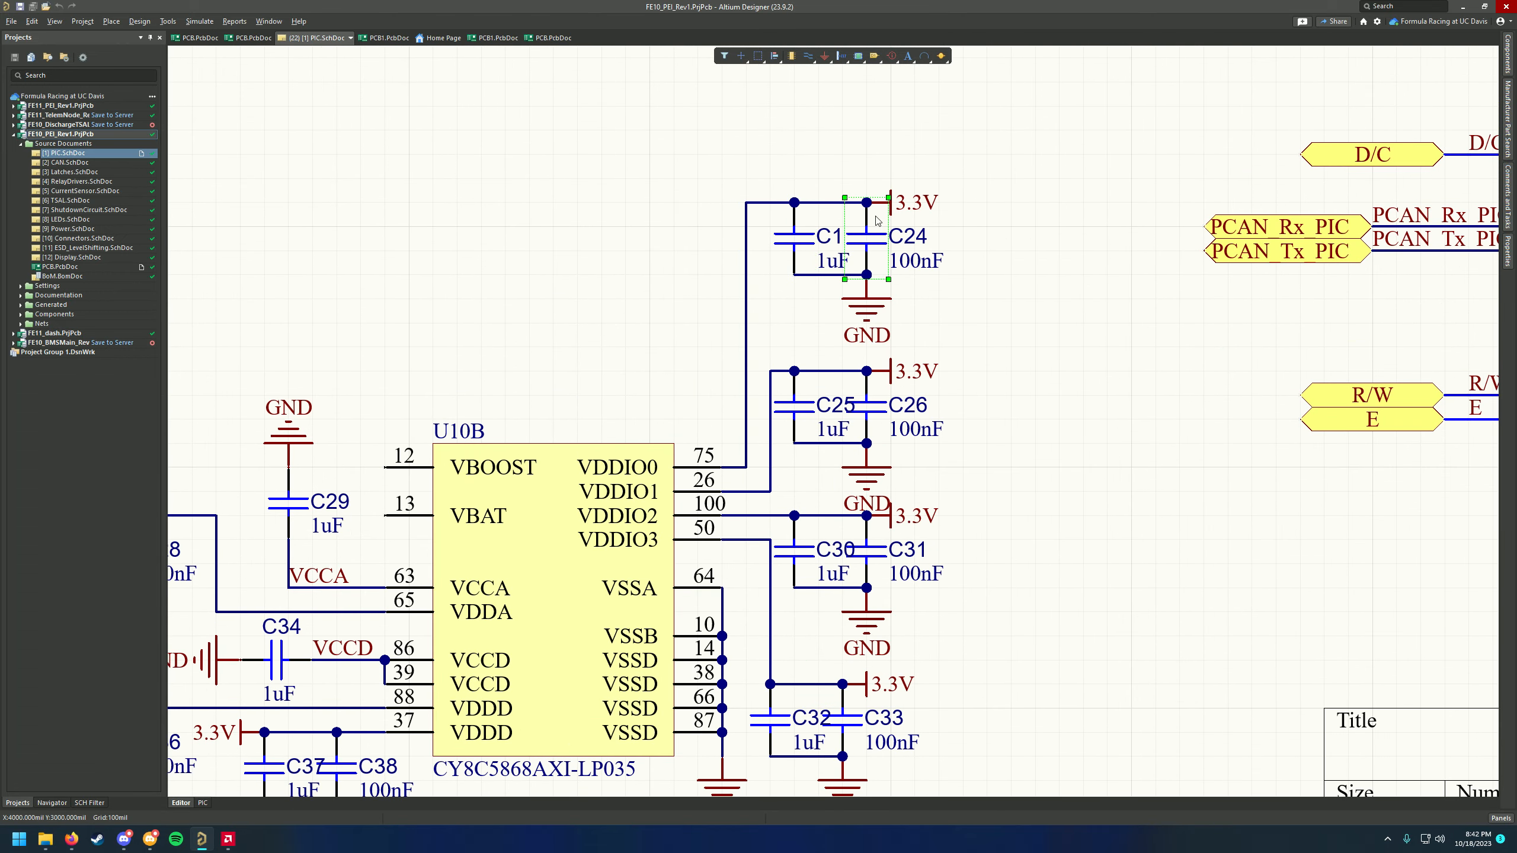
right_click_drag(1020, 459, 1044, 426)
scroll(941, 451, "down", 4, "ctrl")
right_click_drag(941, 452, 983, 342)
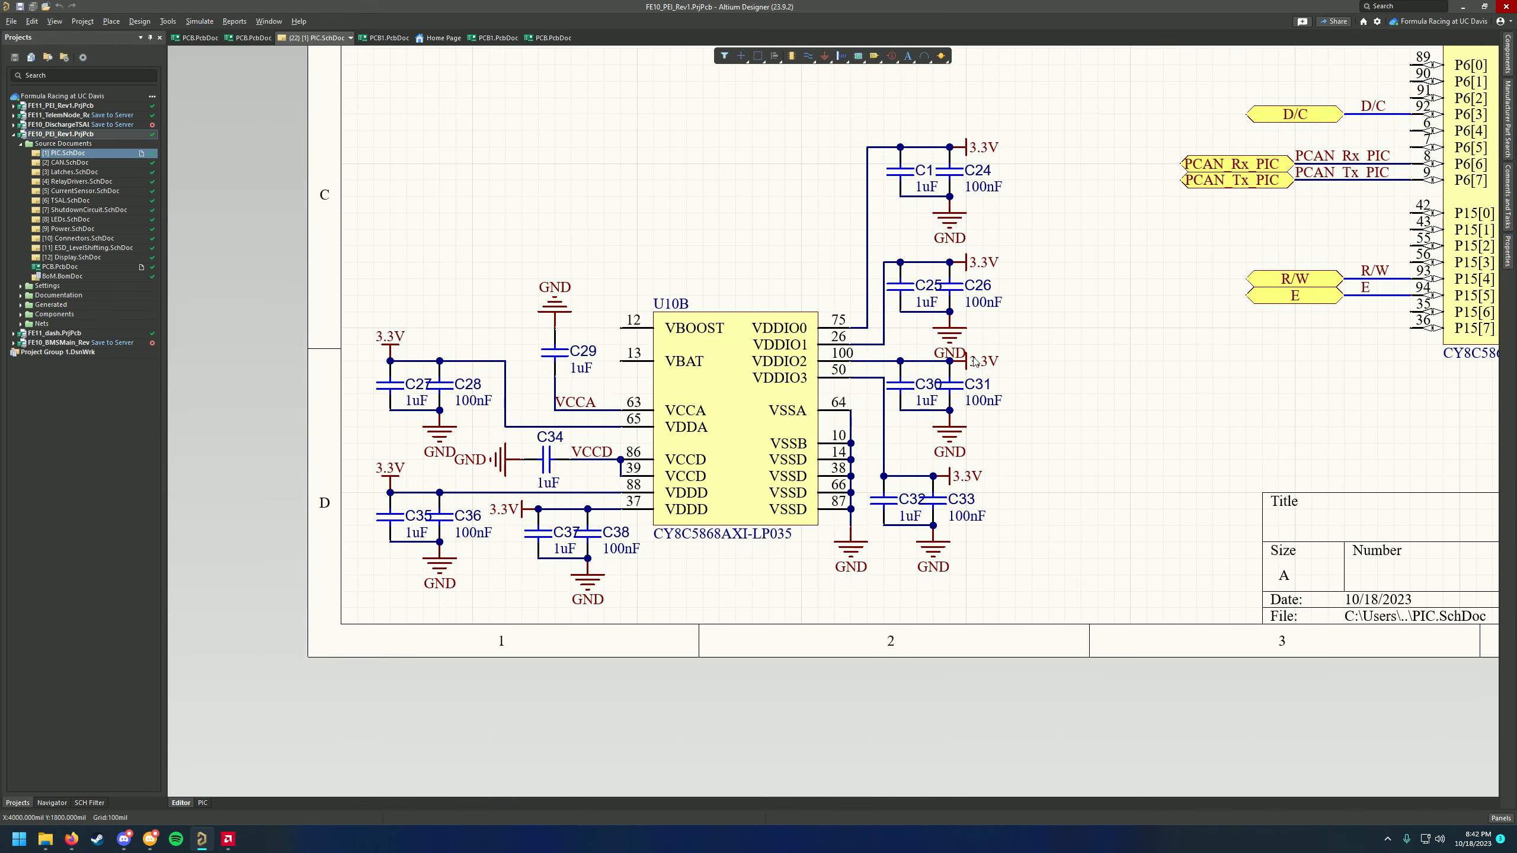
Show the entire PIC schematic sheet, including J4, D9, U10A and U10B
scroll(983, 343, "down", 3, "ctrl")
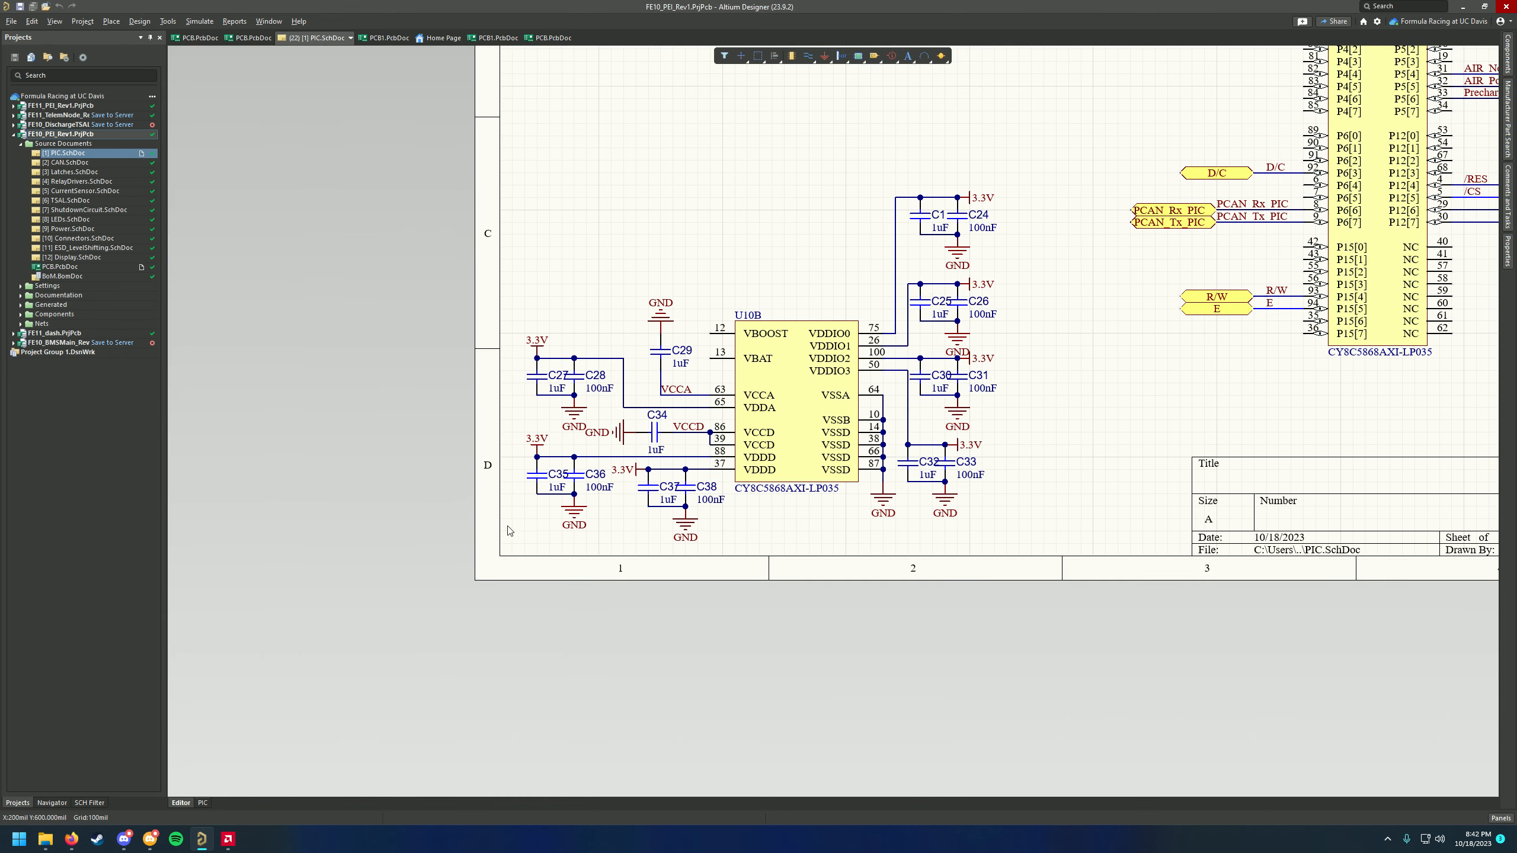
right_click_drag(1084, 359, 853, 553)
scroll(818, 507, "down", 3, "ctrl")
right_click_drag(826, 413, 832, 481)
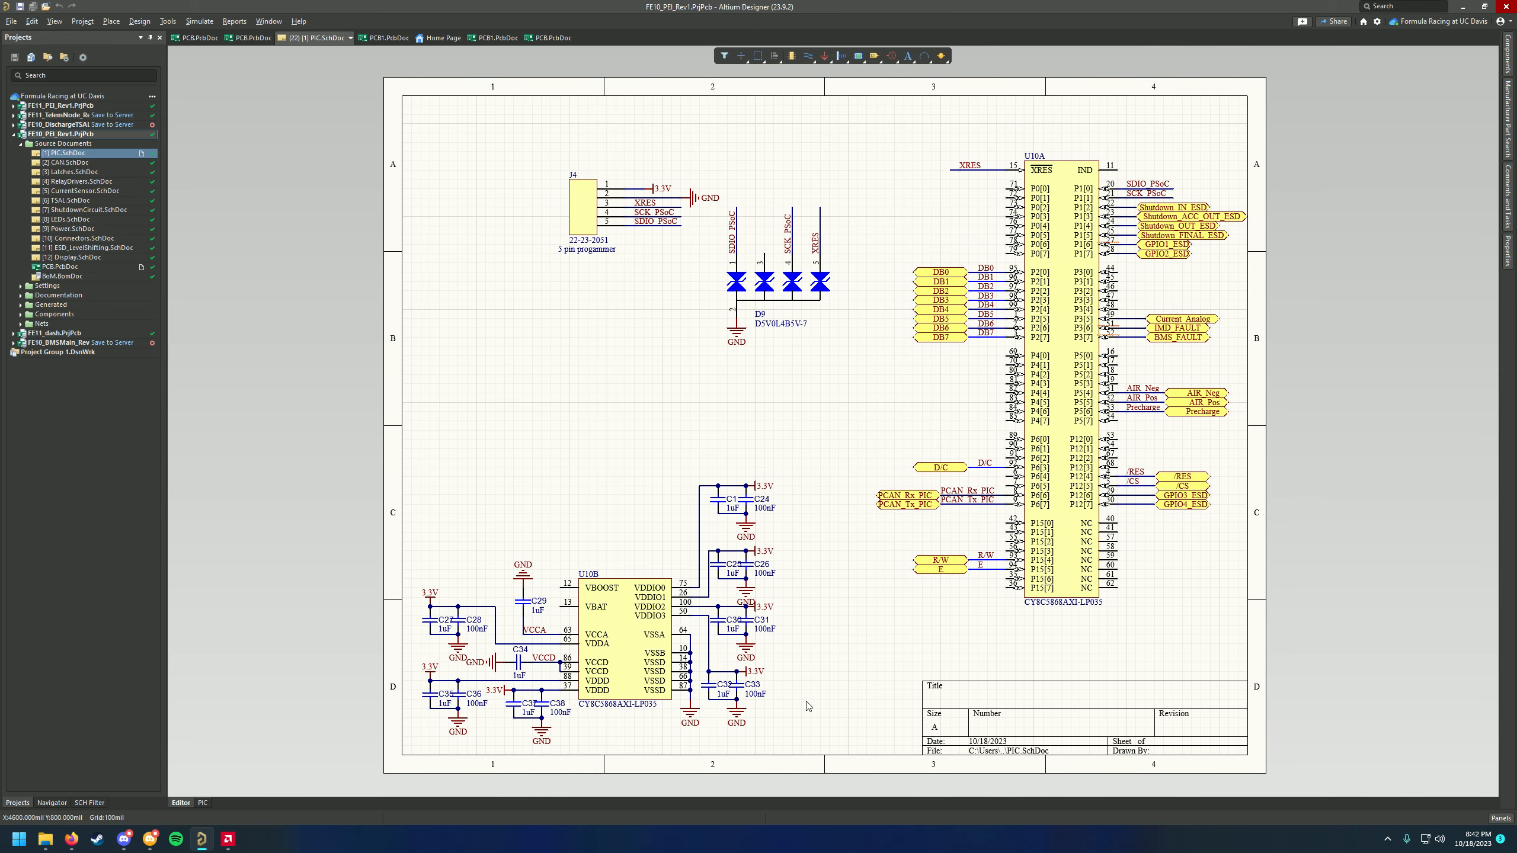
right_click_drag(806, 706, 814, 685)
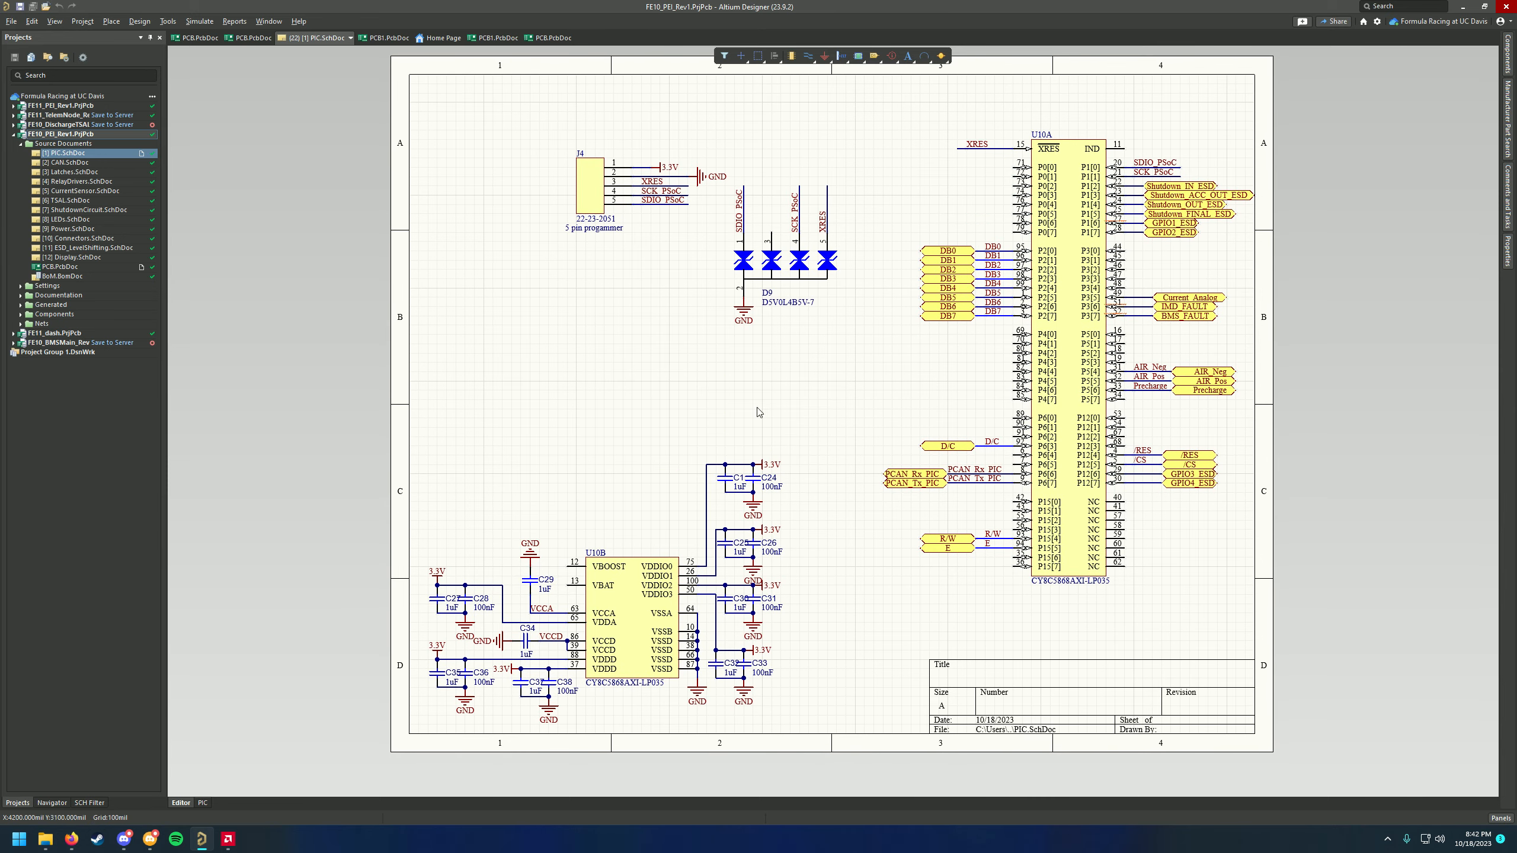
Return to the PCB.PcbDoc board, show it in 3D, and look over its connectors and components from above
double_click(76, 269)
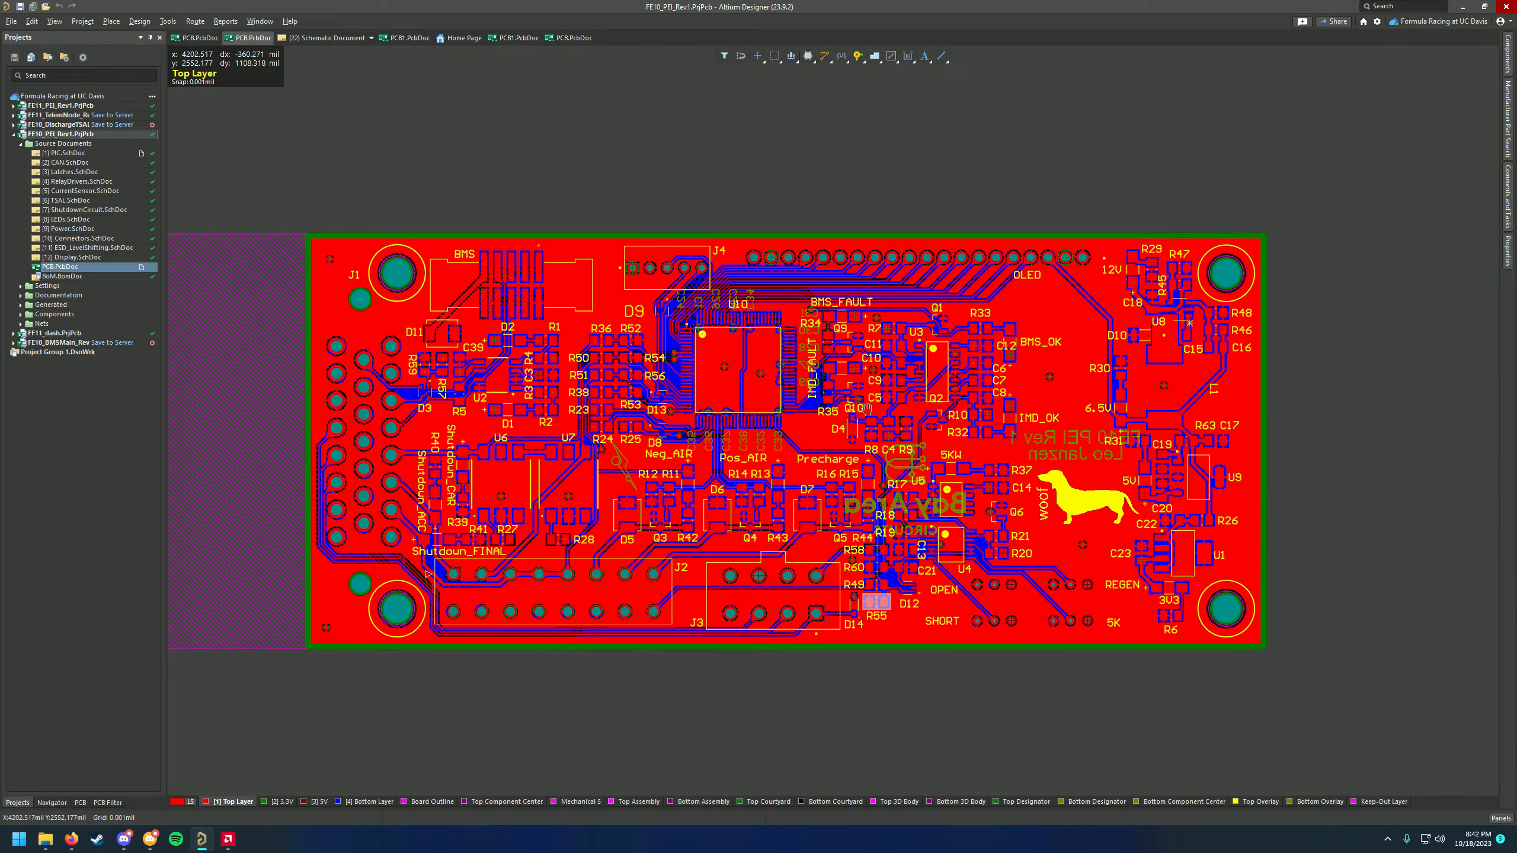
key("3")
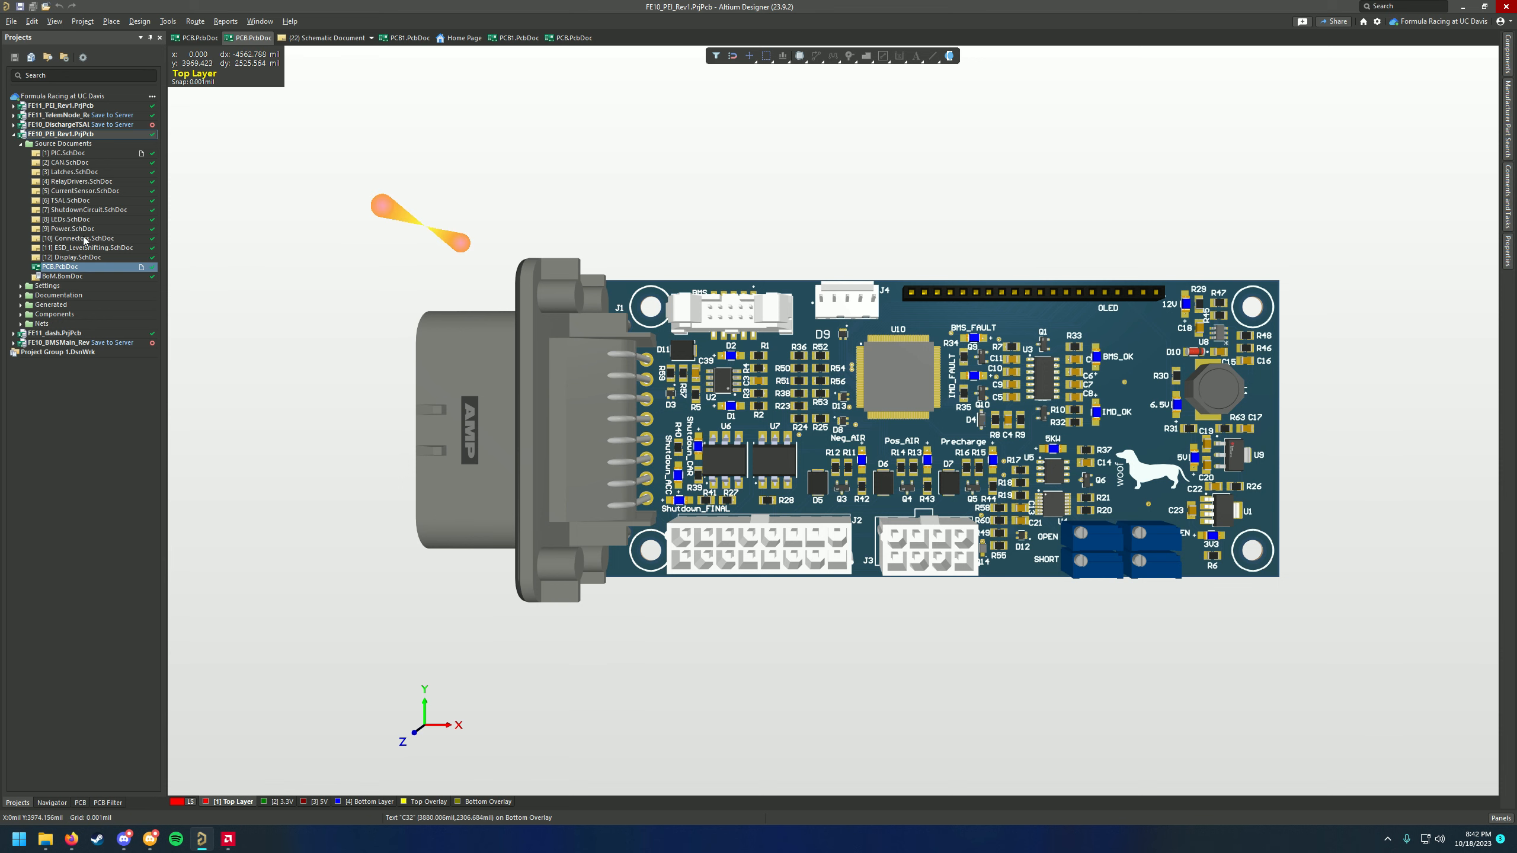
right_click_drag(652, 481, 581, 468)
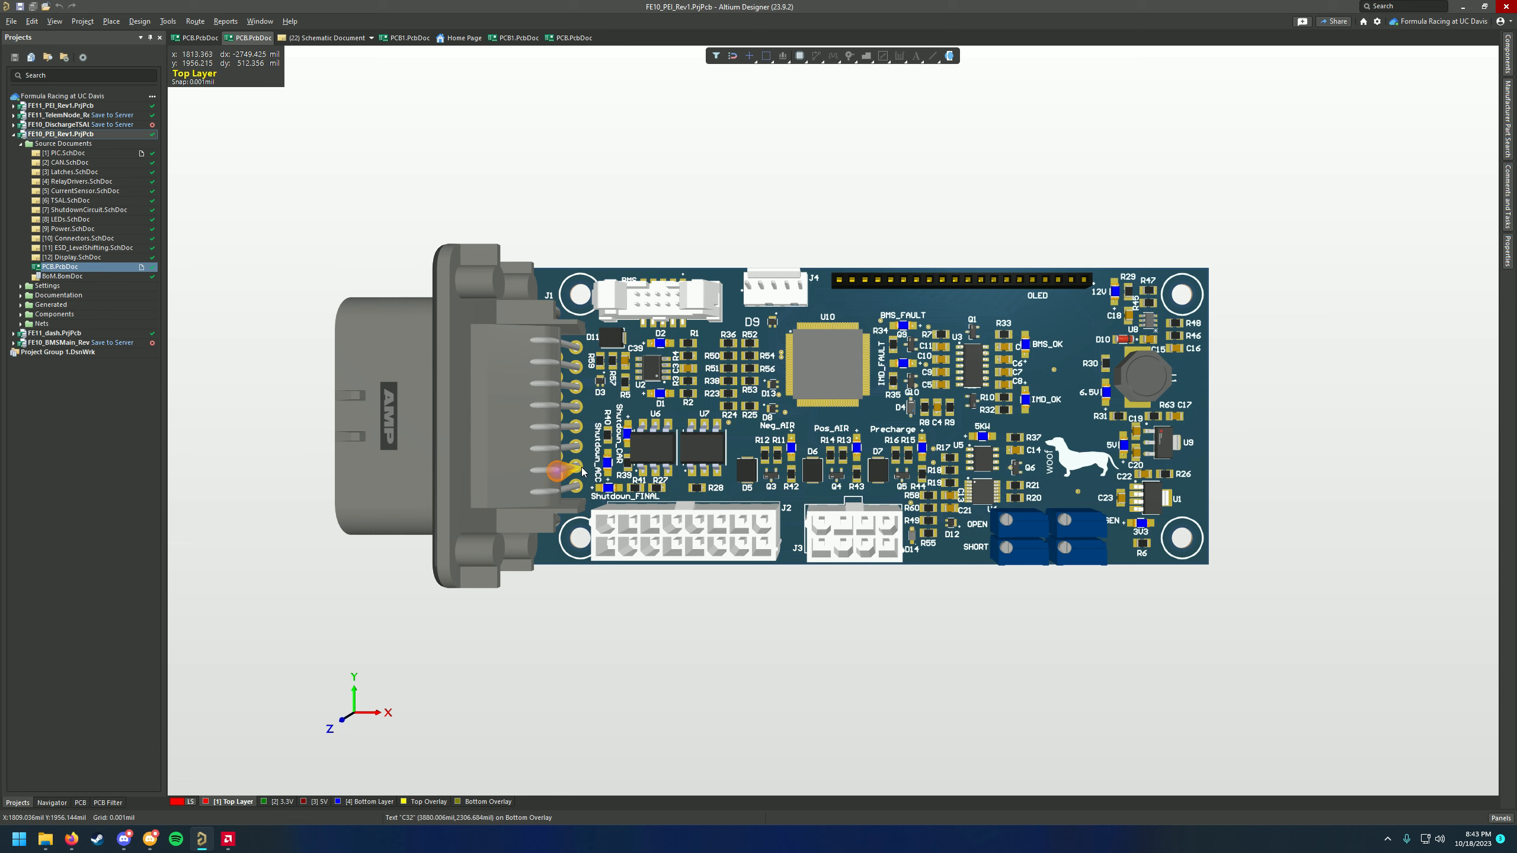
right_click_drag(599, 521, 641, 502)
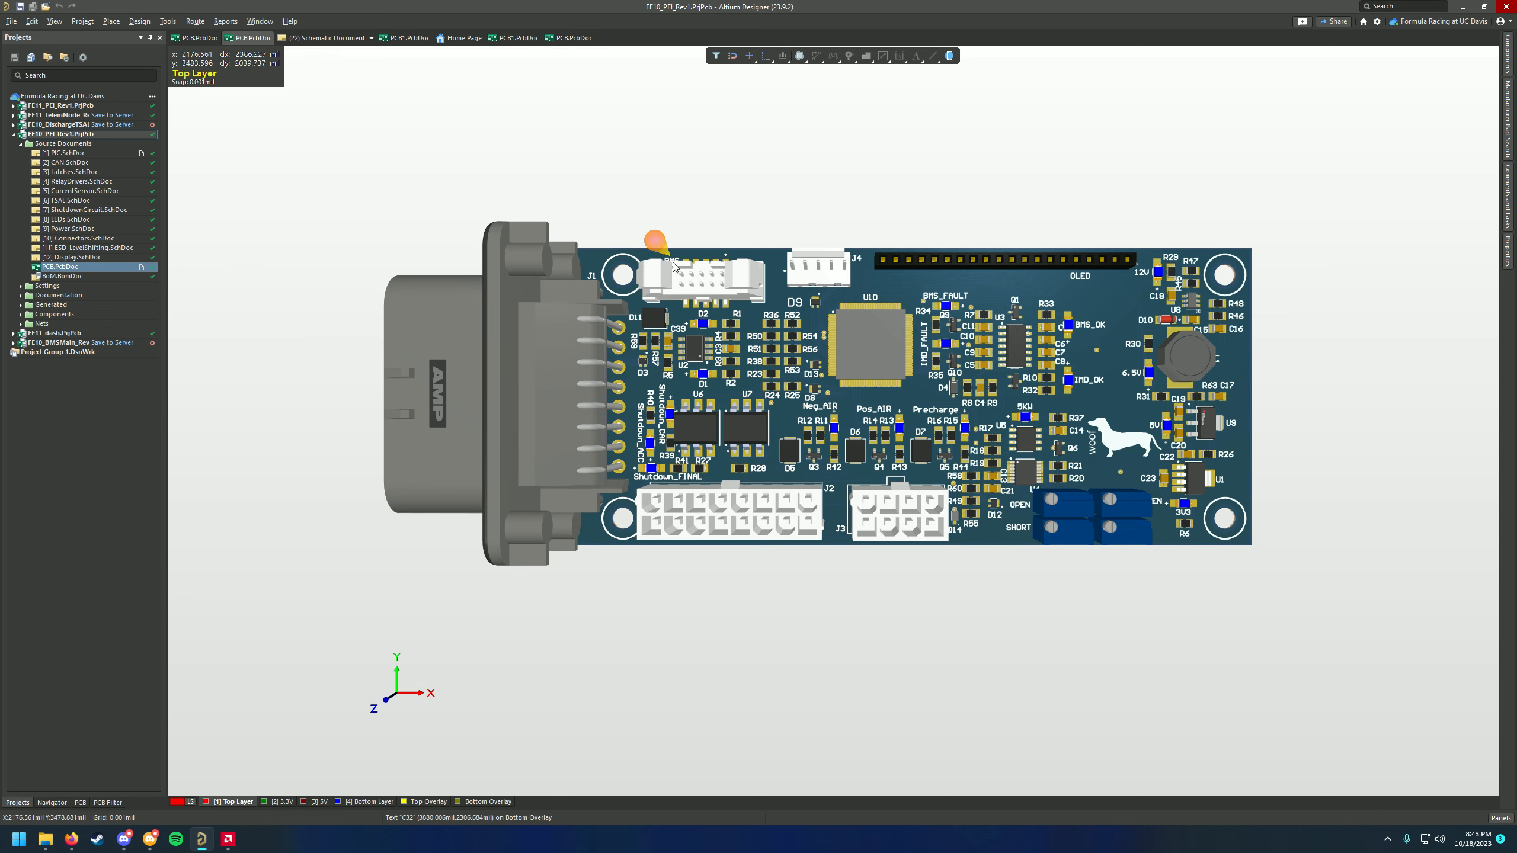
right_click_drag(671, 254, 699, 288)
mouse_move(791, 341)
right_mouse_down()
mouse_move(708, 299)
mouse_move(765, 337)
right_mouse_up()
scroll(703, 311, "up", 1, "ctrl")
scroll(765, 336, "down", 1, "ctrl")
scroll(766, 340, "up", 1, "ctrl")
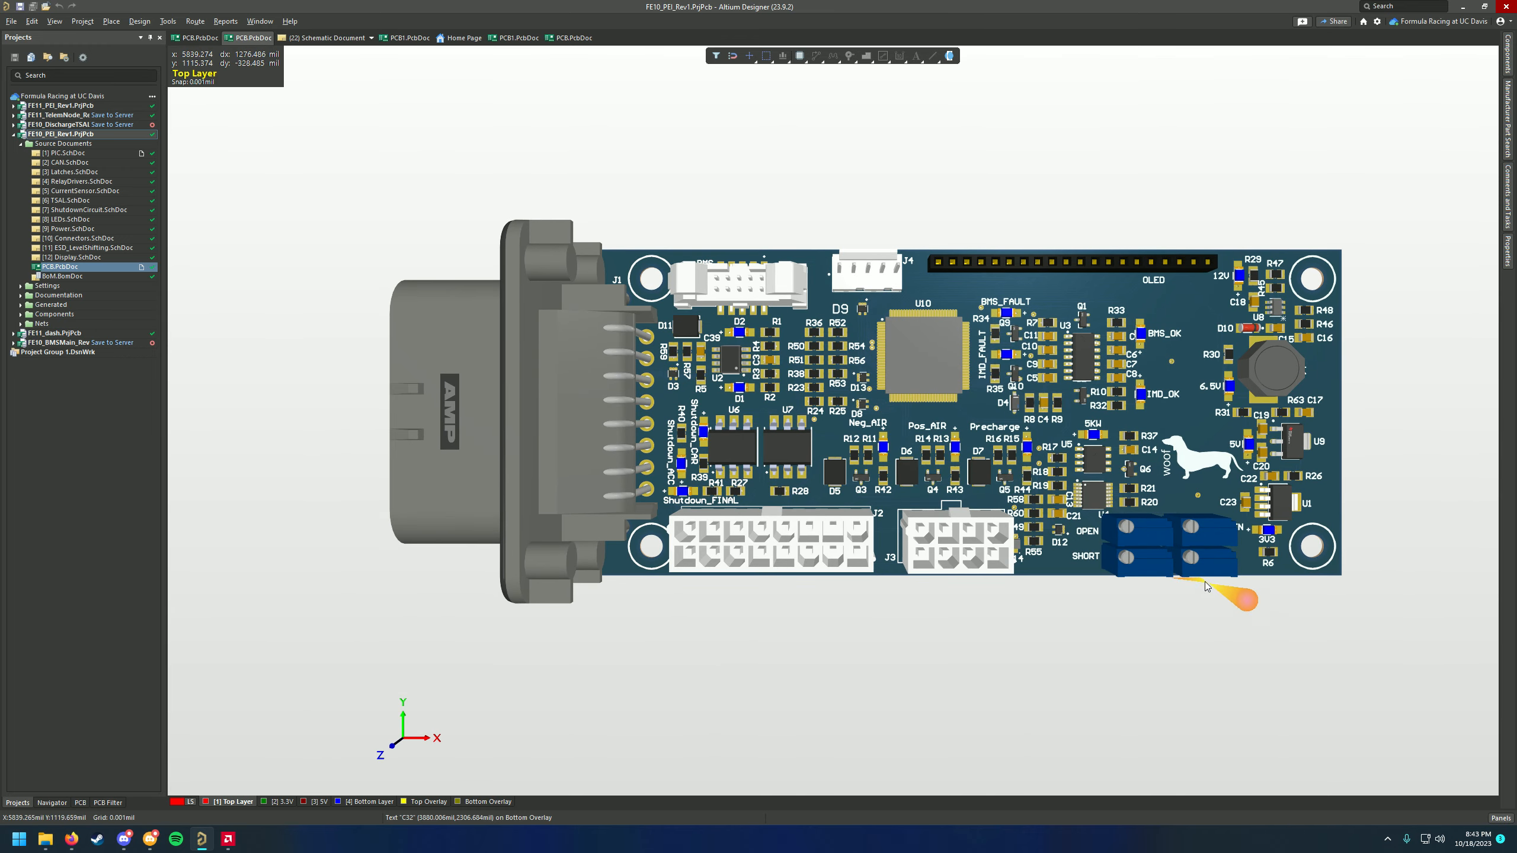
right_click_drag(1144, 464, 1071, 464)
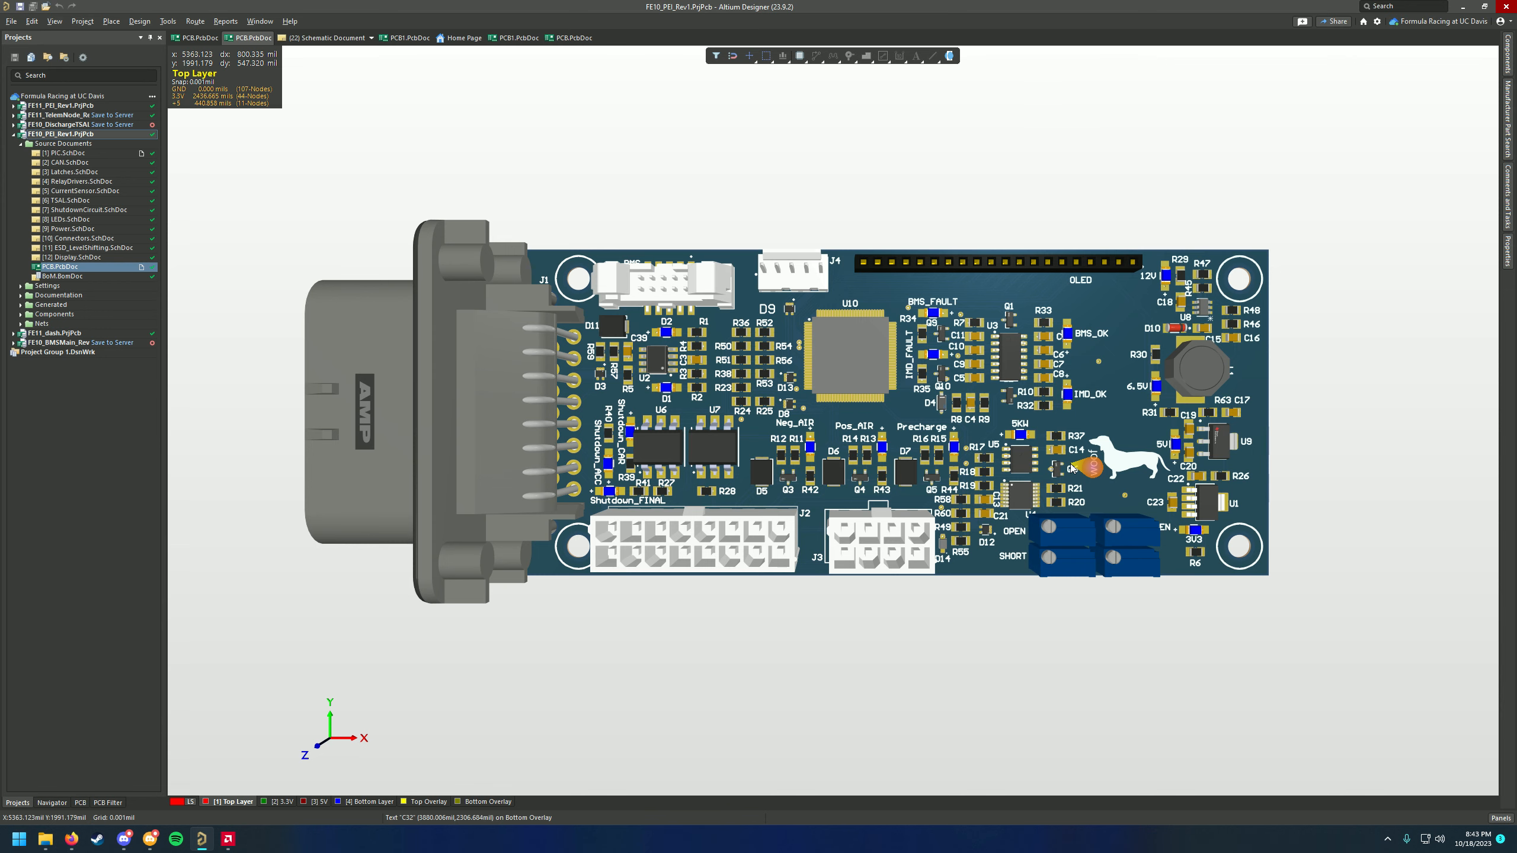
right_click_drag(1013, 188, 1067, 145)
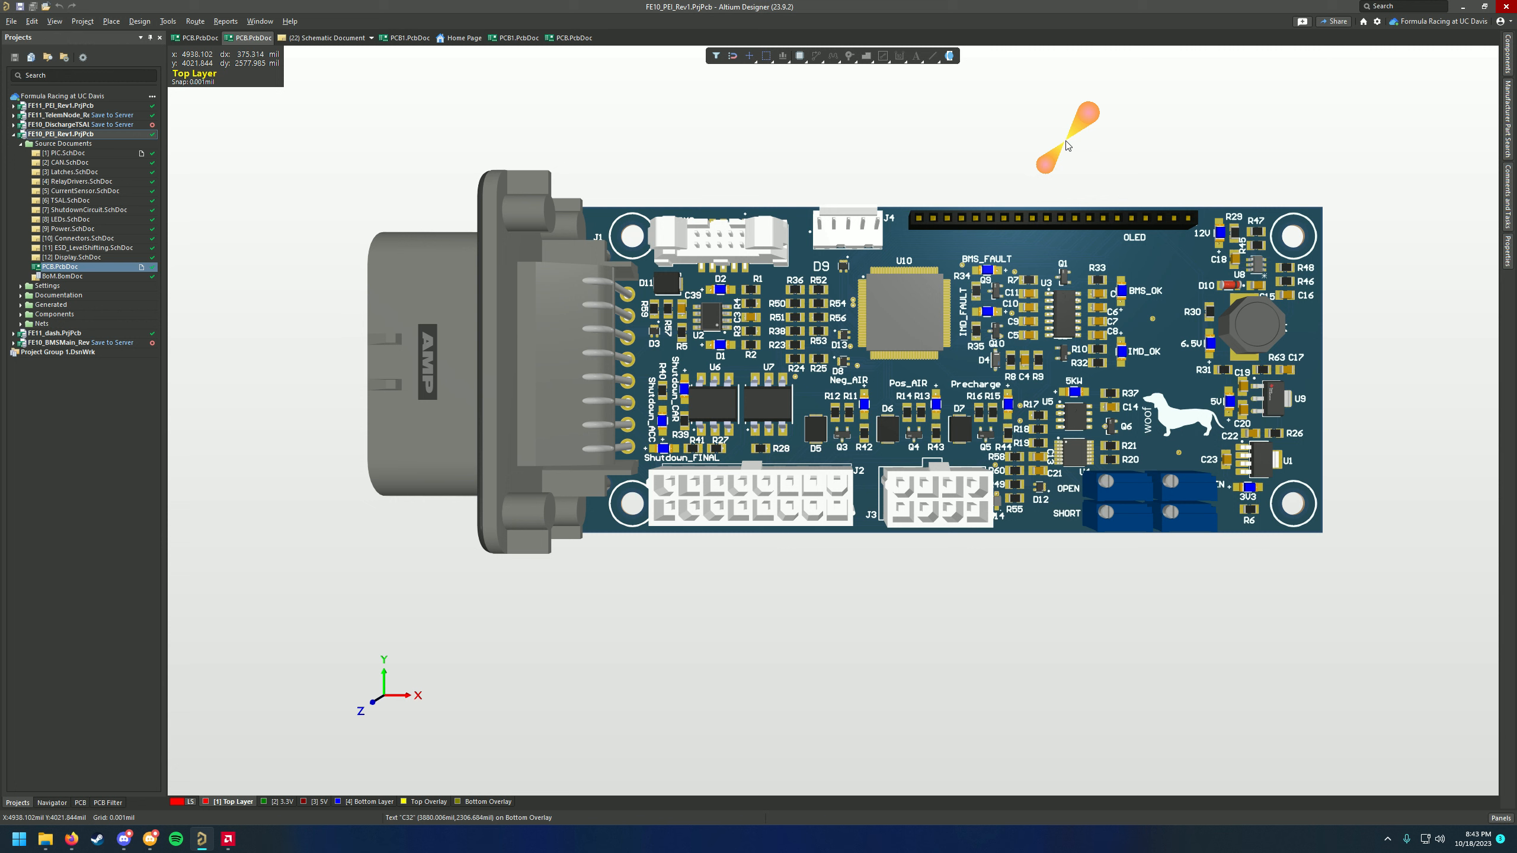
scroll(1068, 145, "down", 3, "ctrl")
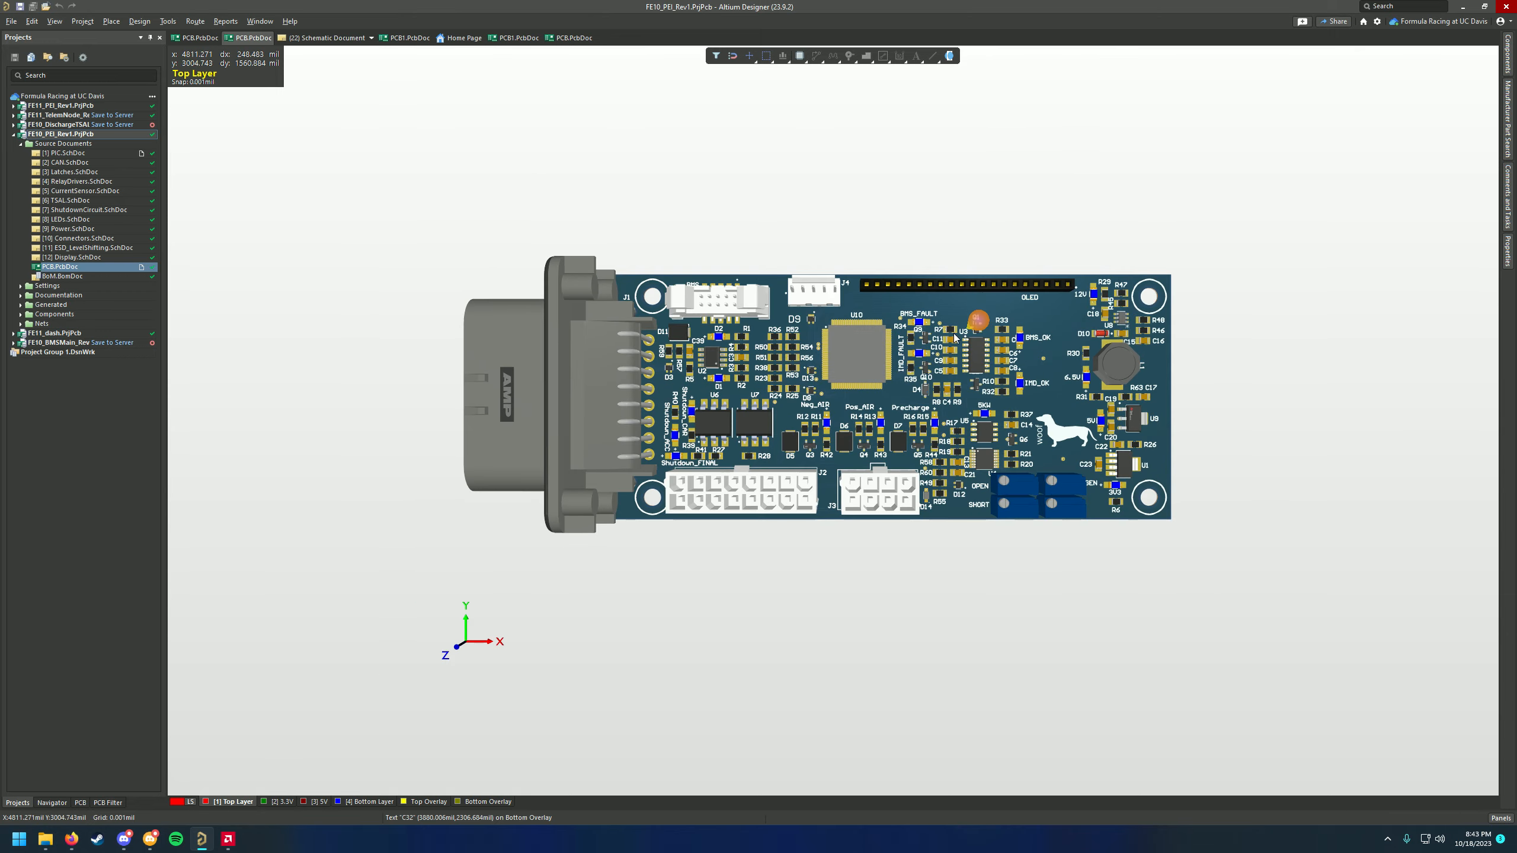
scroll(1013, 393, "up", 4, "ctrl")
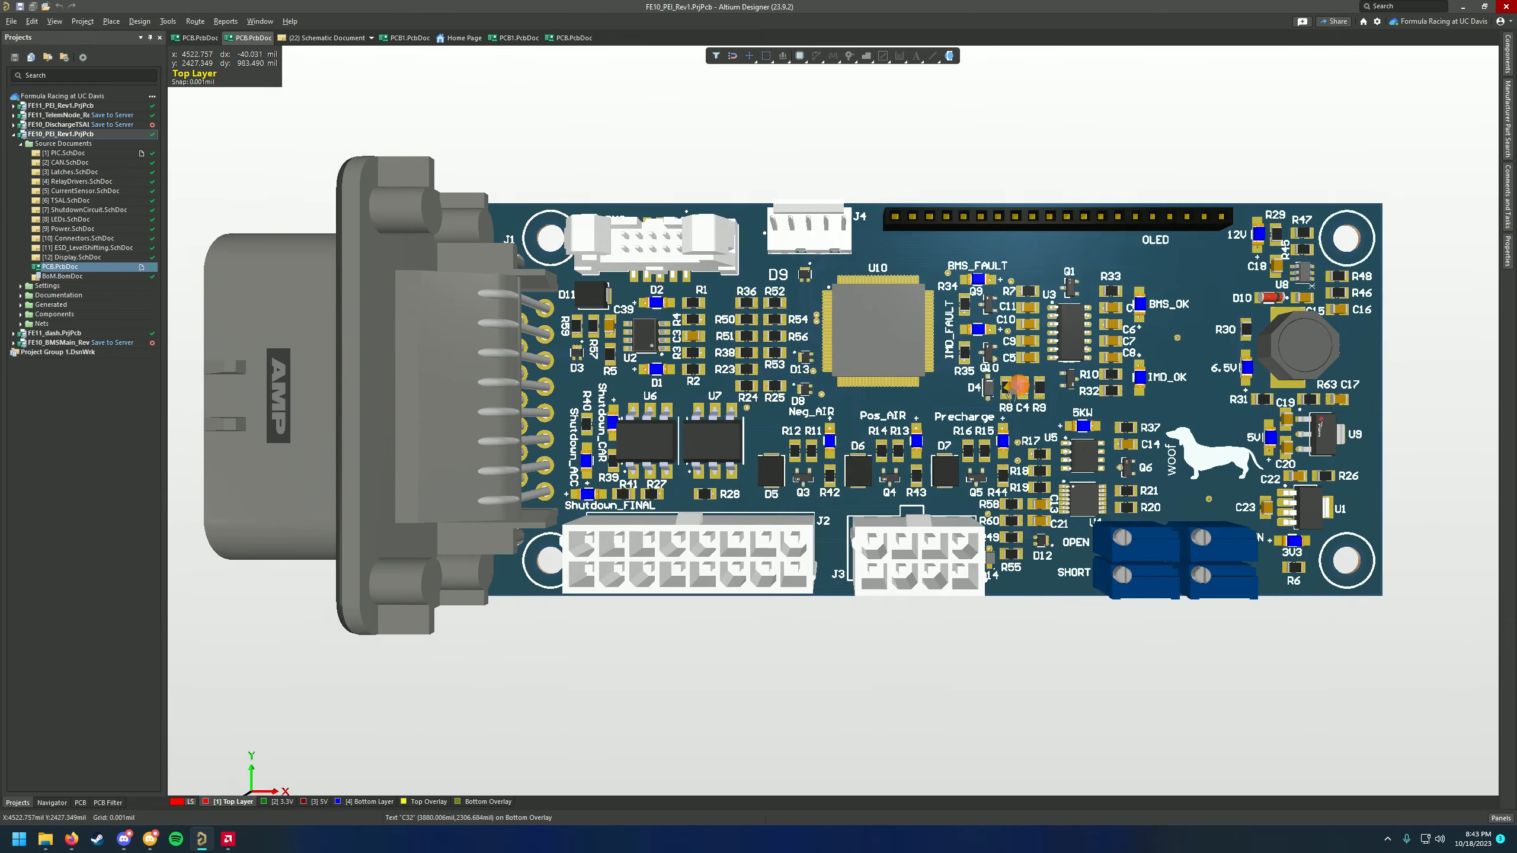
right_click_drag(1008, 399, 1052, 384)
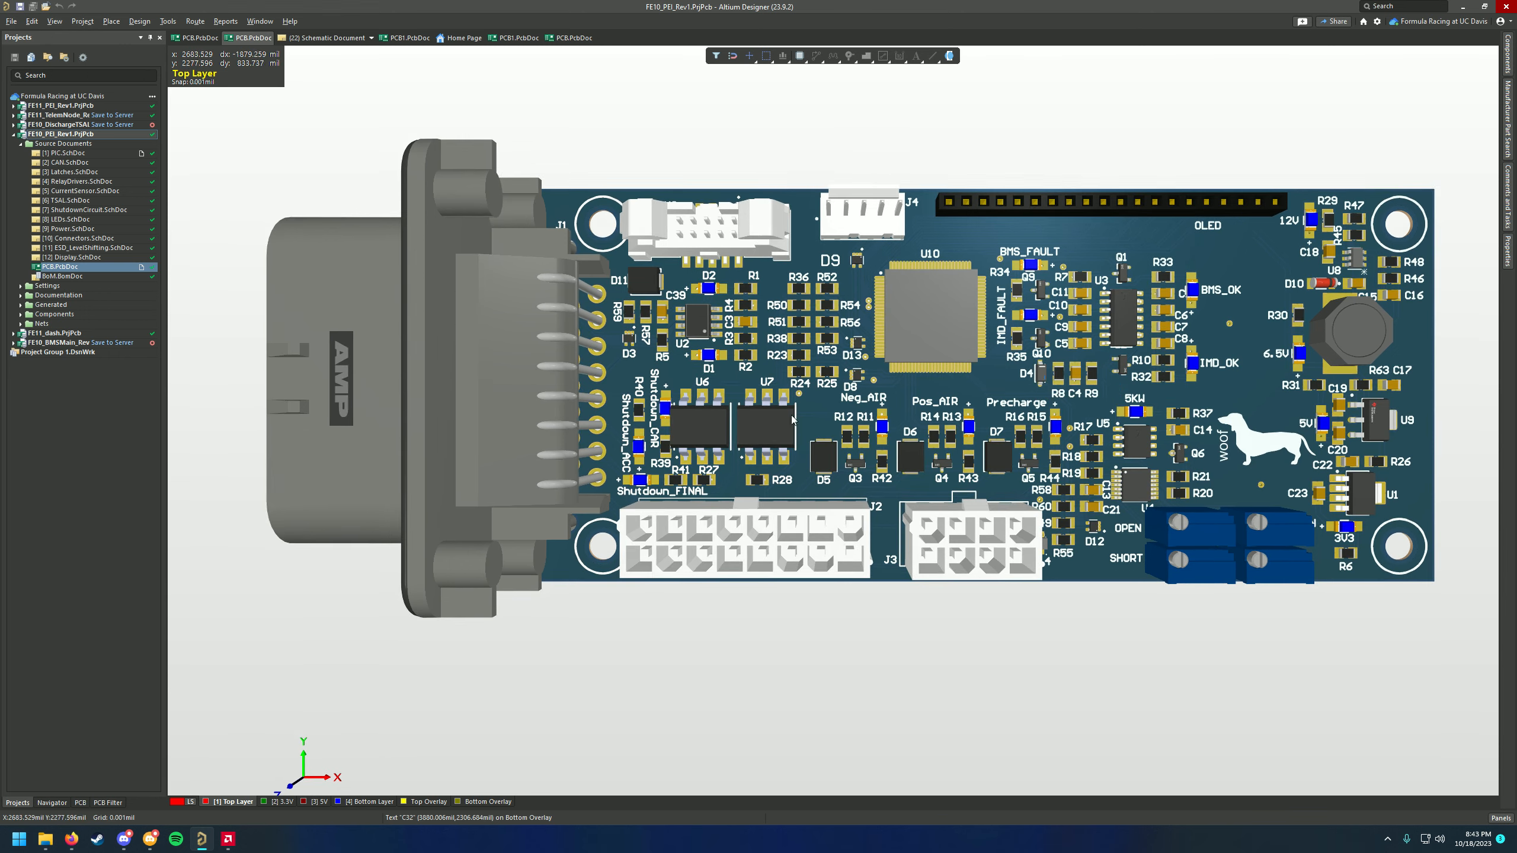
right_click_drag(743, 385, 675, 292)
right_click_drag(540, 312, 712, 395)
scroll(741, 354, "down", 1)
scroll(741, 354, "down", 1, "ctrl")
scroll(676, 411, "down", 1, "ctrl")
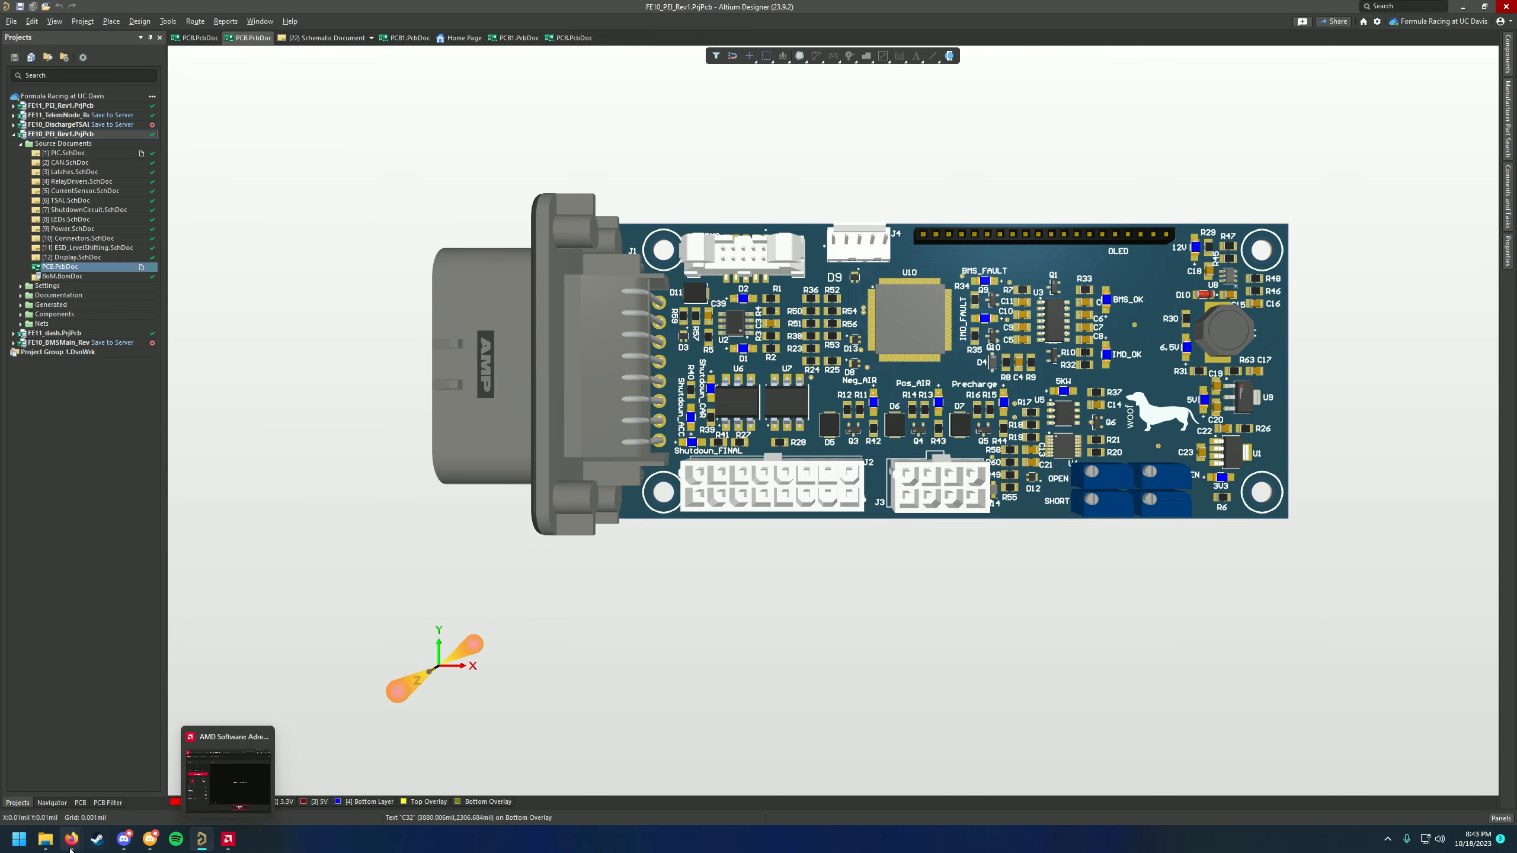
Switch to Firefox, go to 365.altium.com and open the workspace's Projects page
mouse_move(70, 848)
left_click(65, 783)
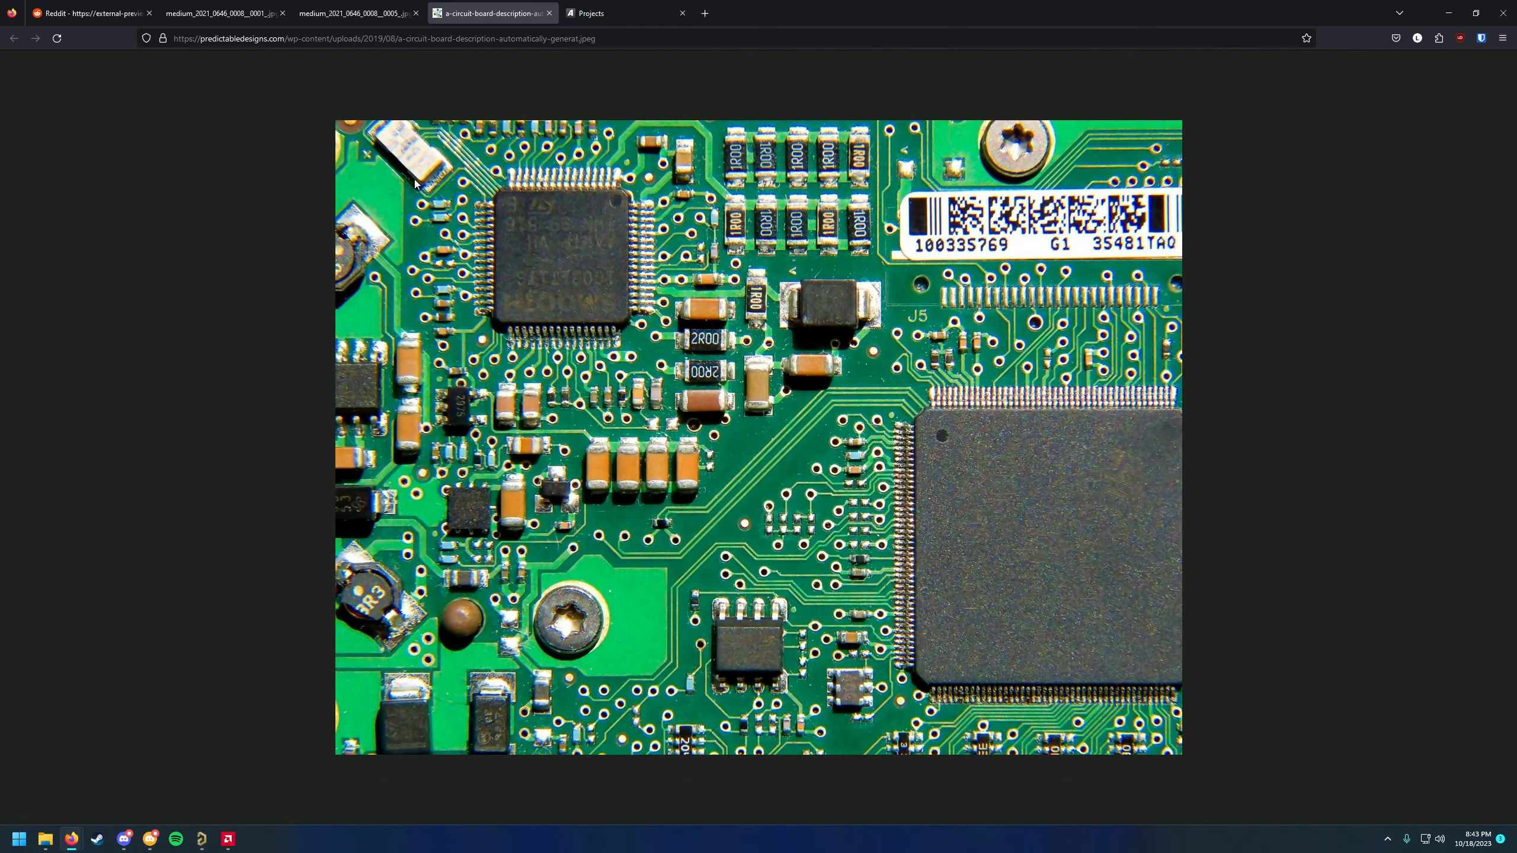
left_click(593, 8)
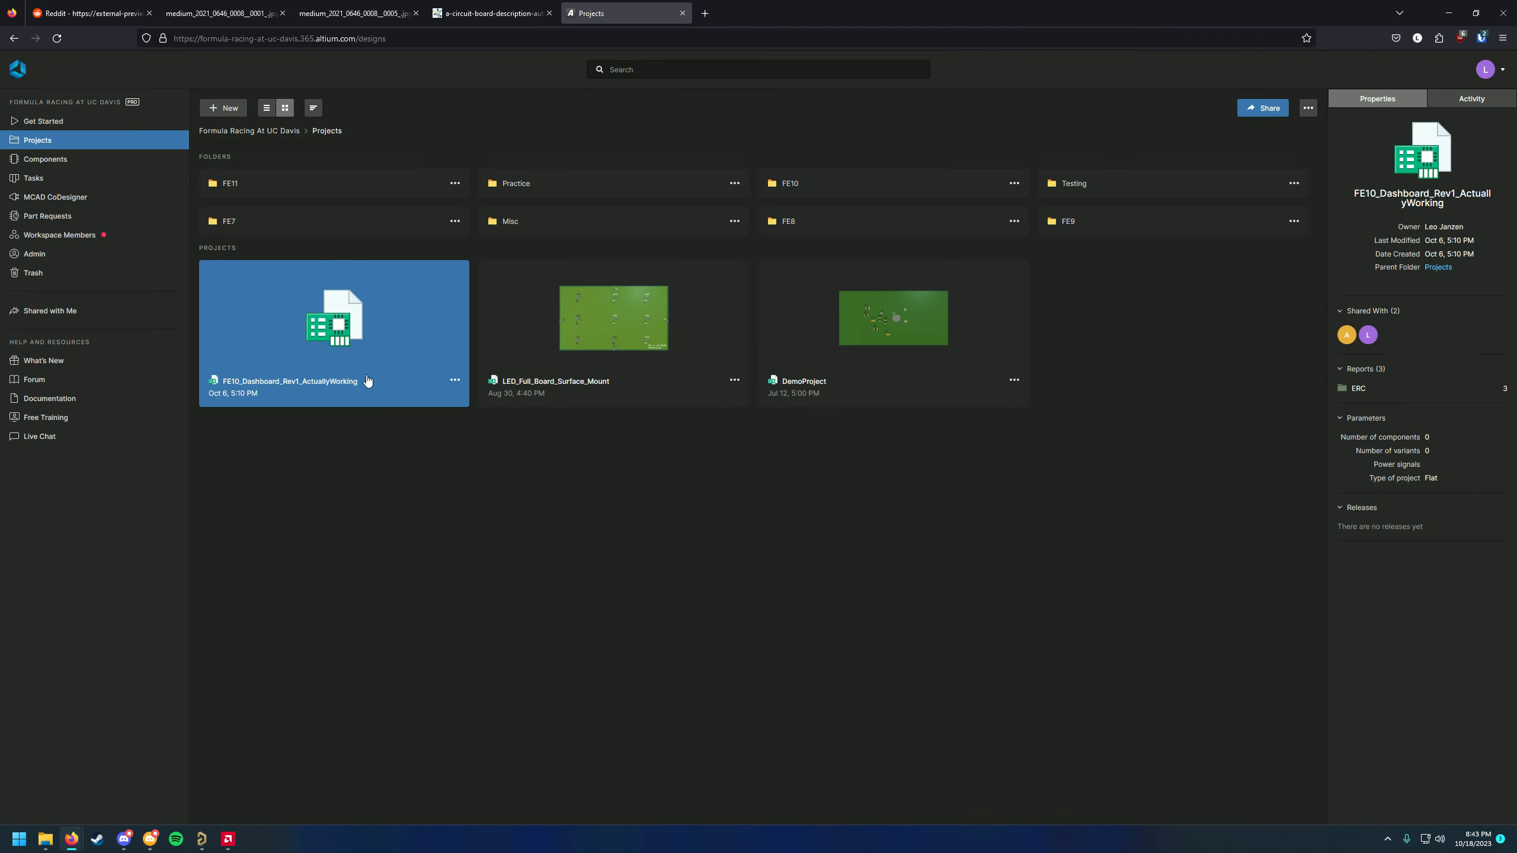
left_click(397, 36)
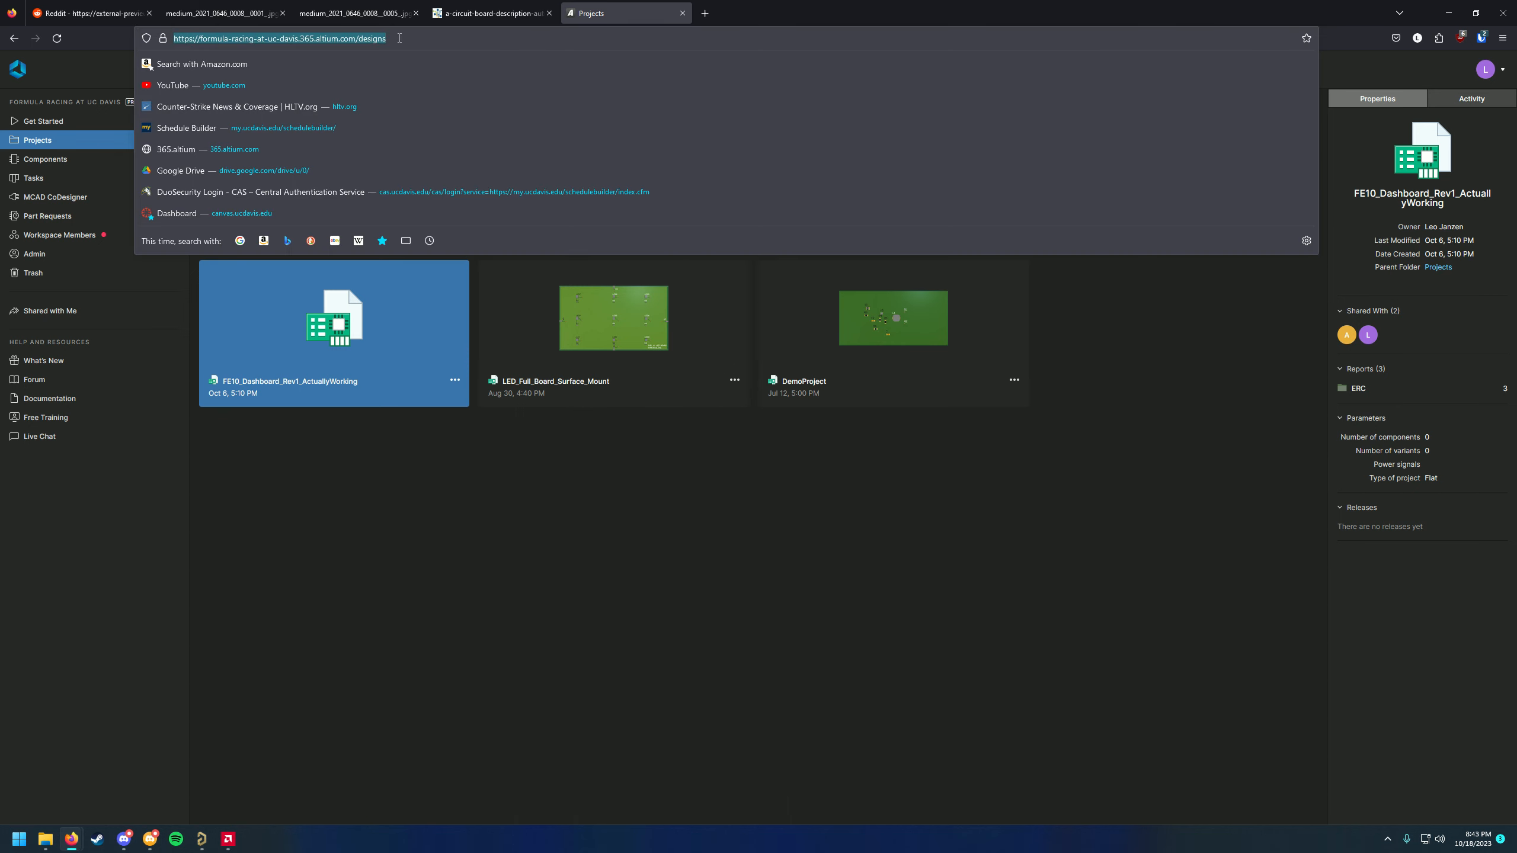
type("365.altium.com/")
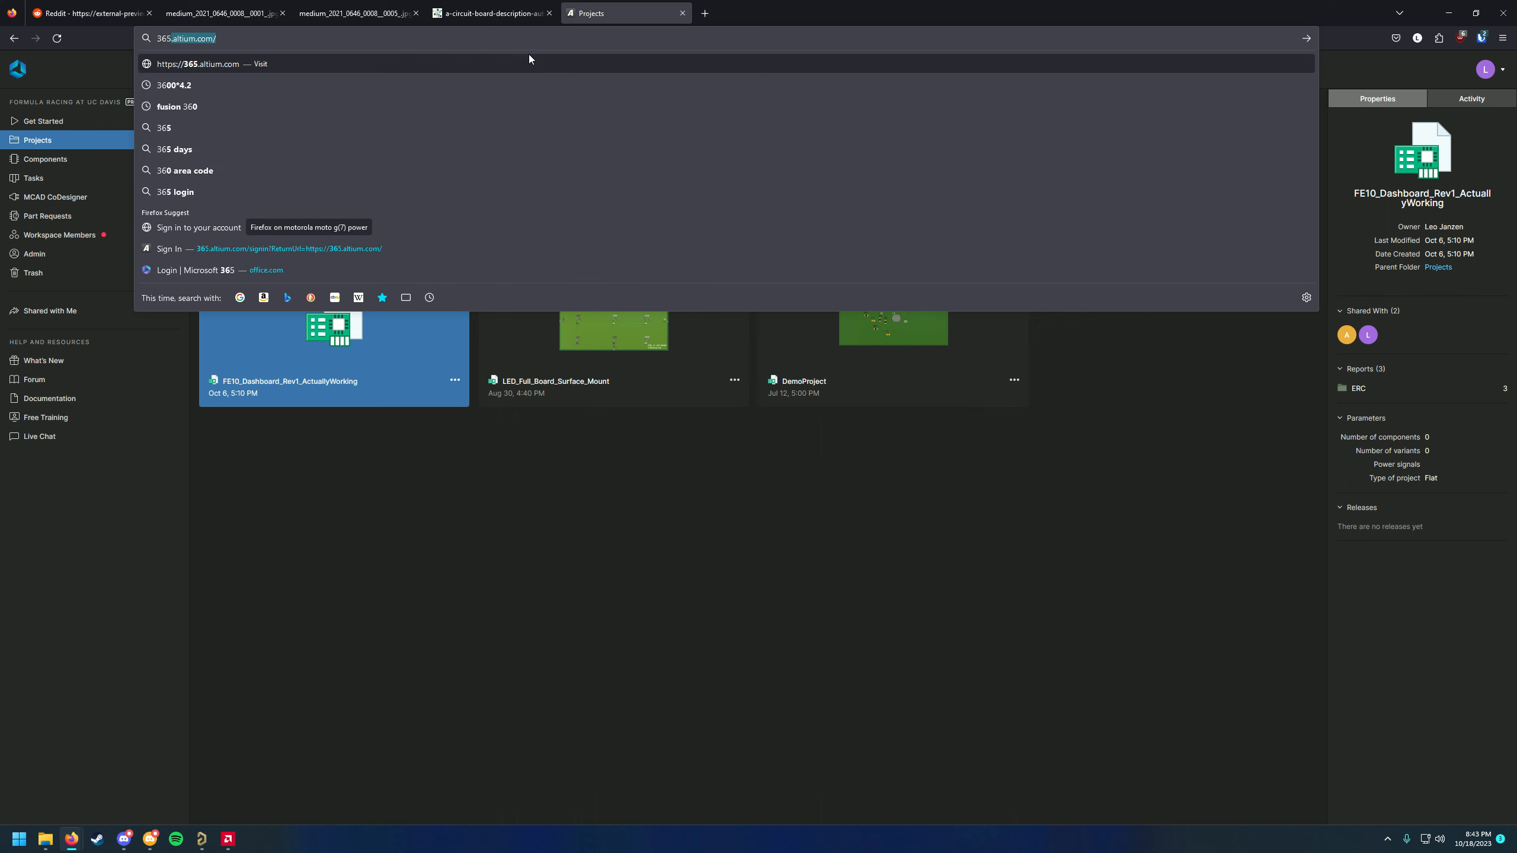
key("Return")
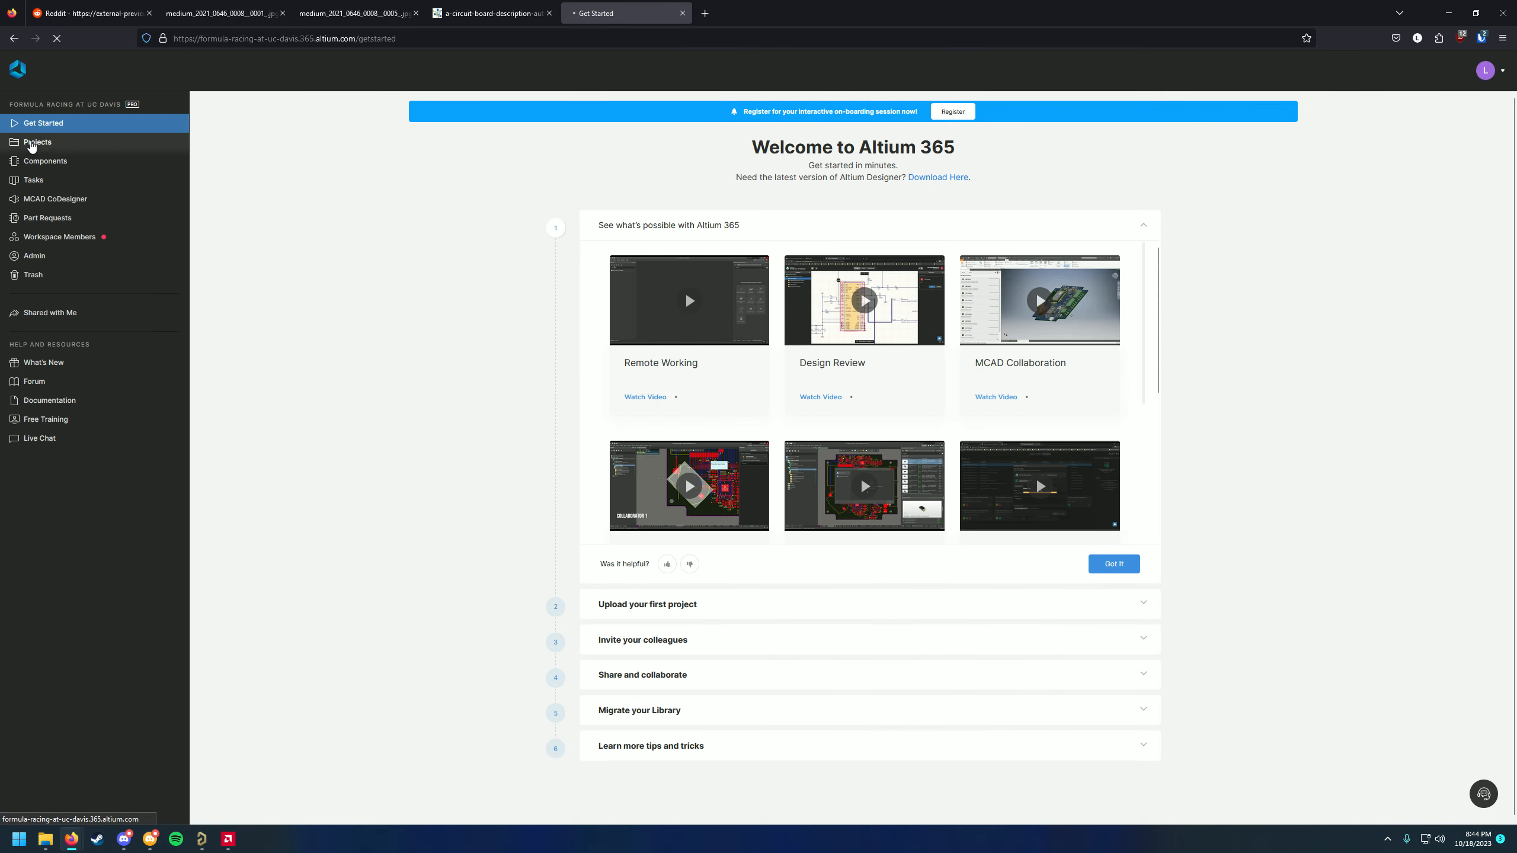
left_click(36, 141)
left_click(202, 839)
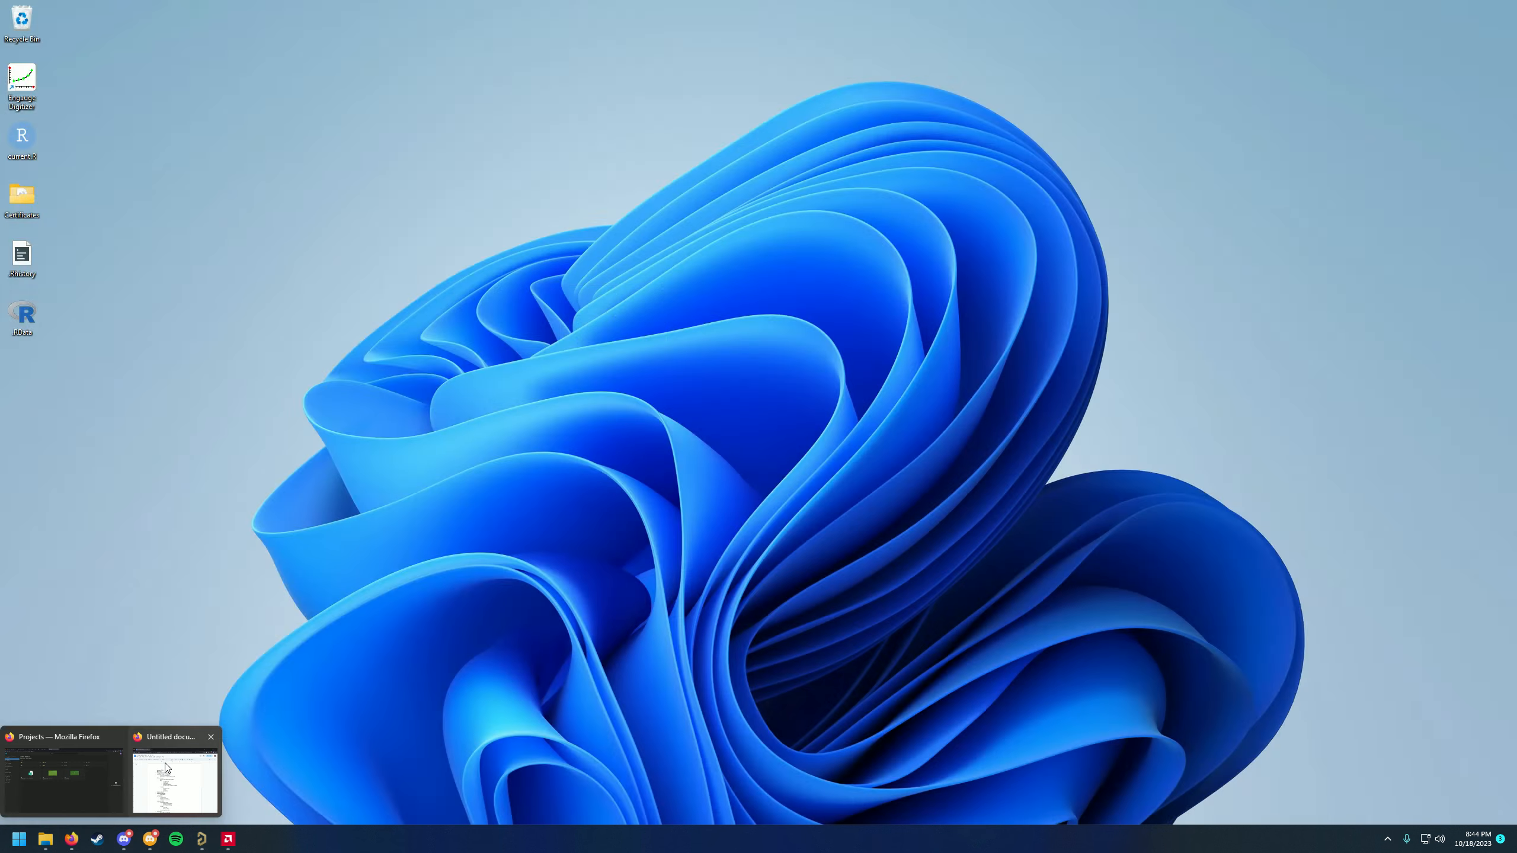
left_click(75, 777)
Search the workspace projects for "fe10 pei" and open the FE10_PEI_Rev1 project
left_click(646, 71)
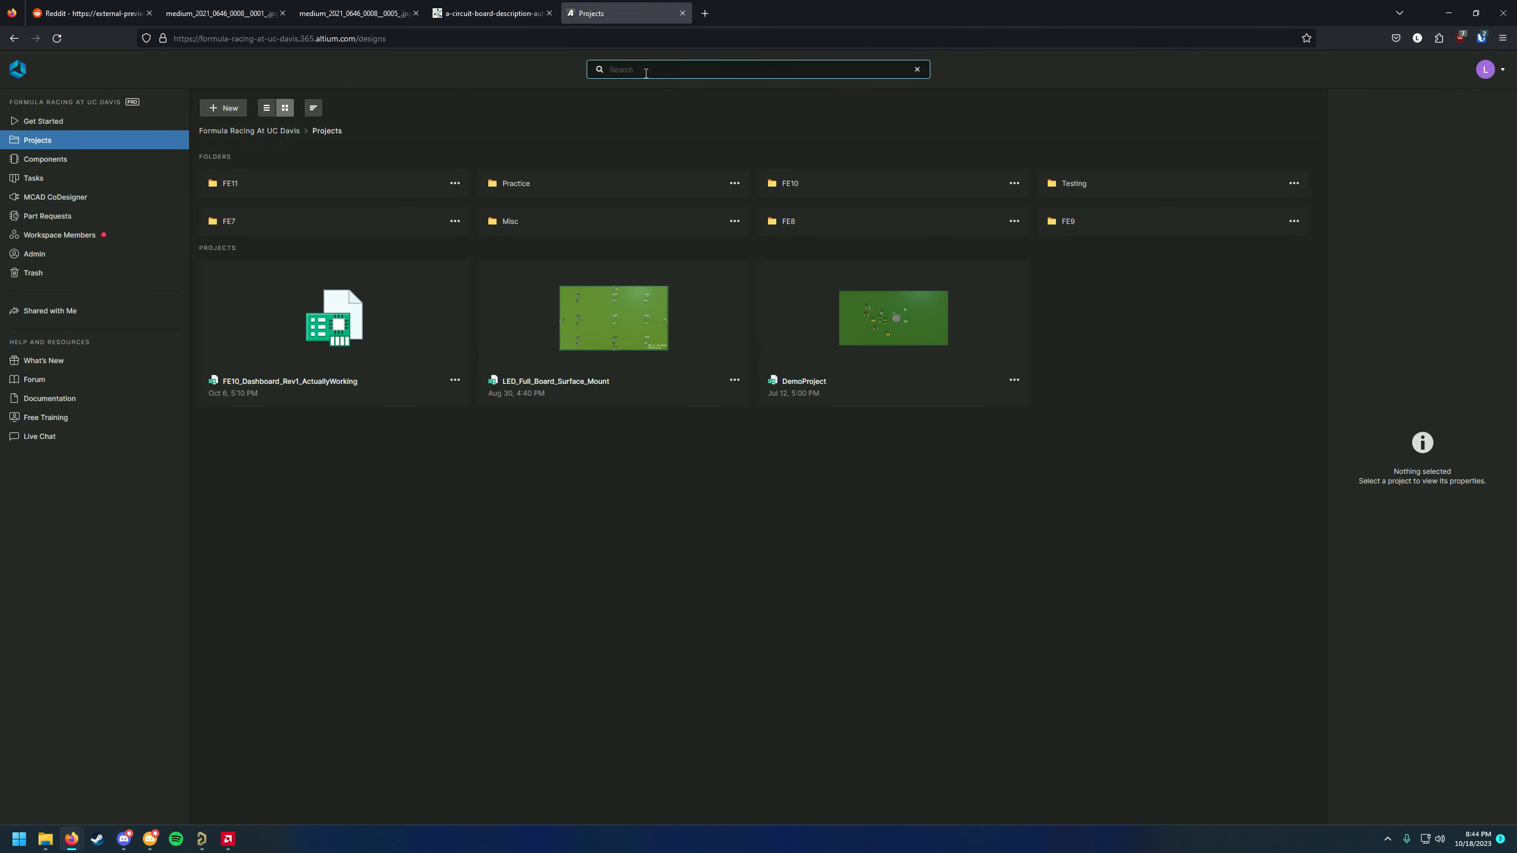
type("fe10 pei")
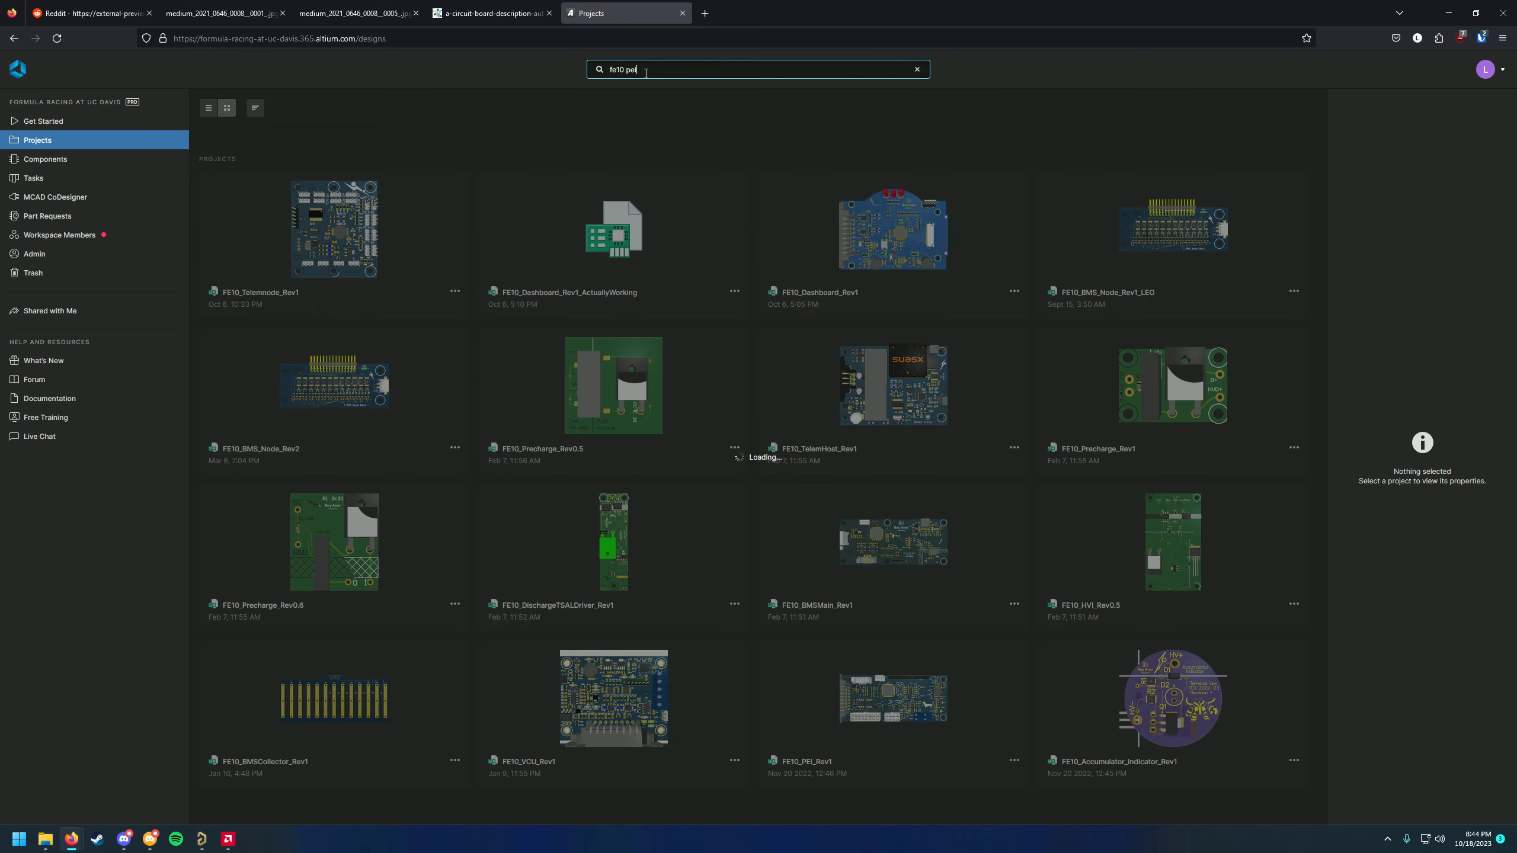
double_click(329, 243)
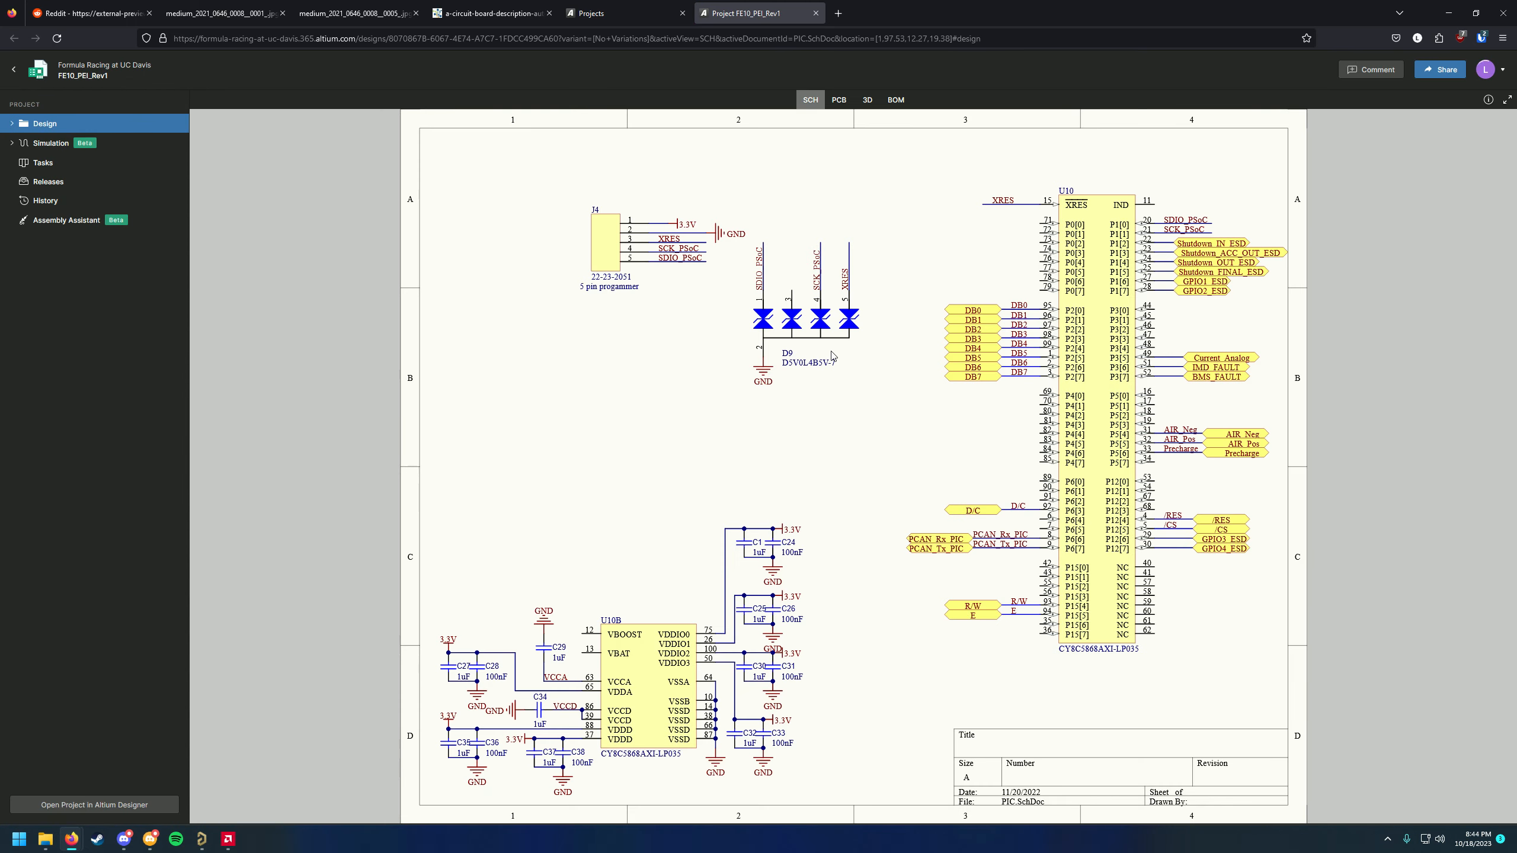
View the project's PCB layout, switch to its 3D model, and inspect the board from slightly different angles
left_click(839, 99)
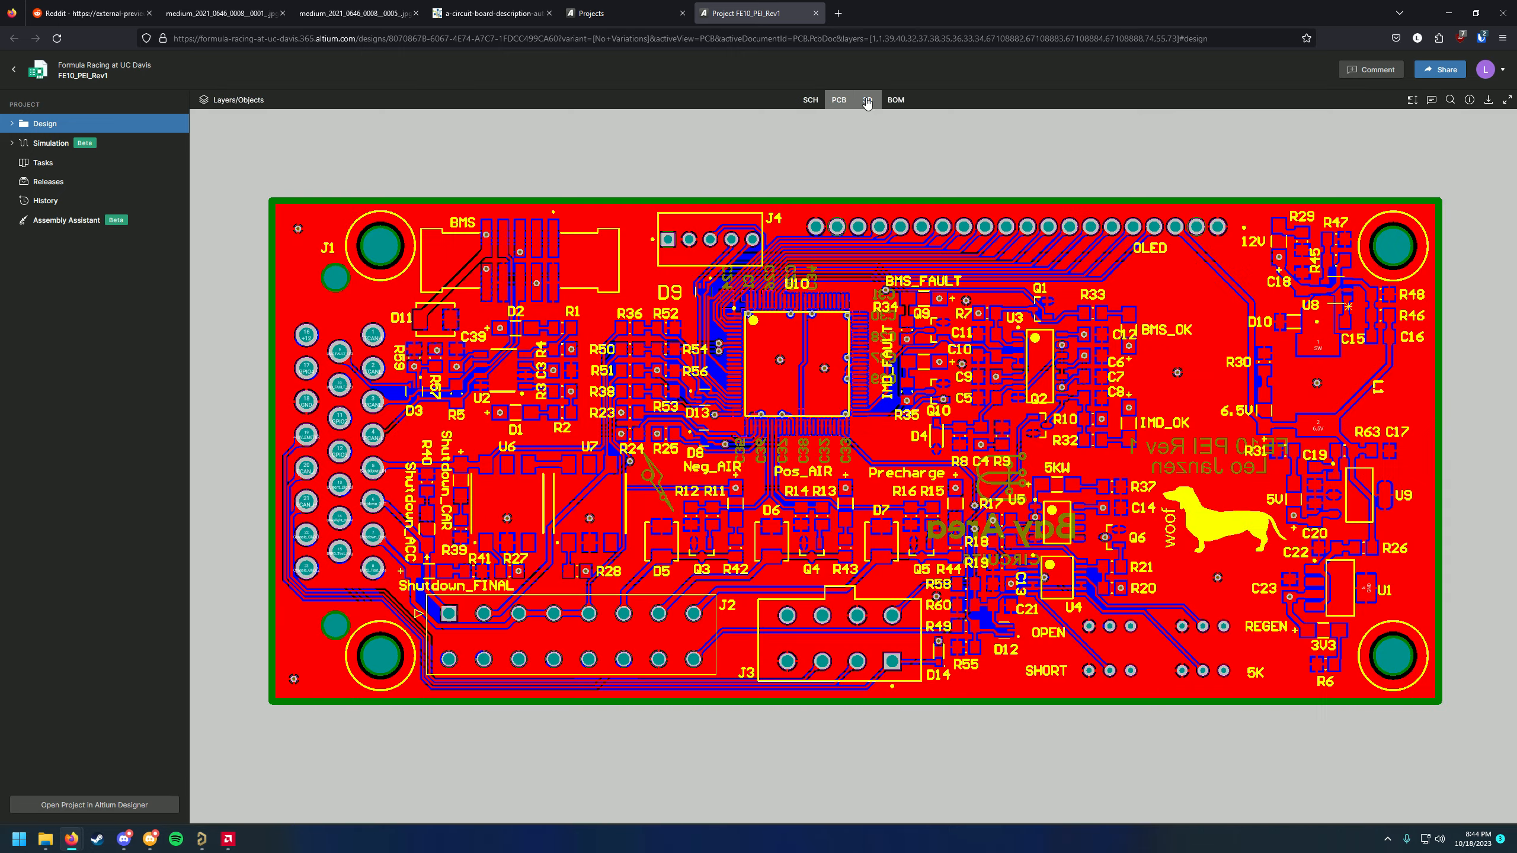
left_click(868, 101)
scroll(862, 475, "down", 5)
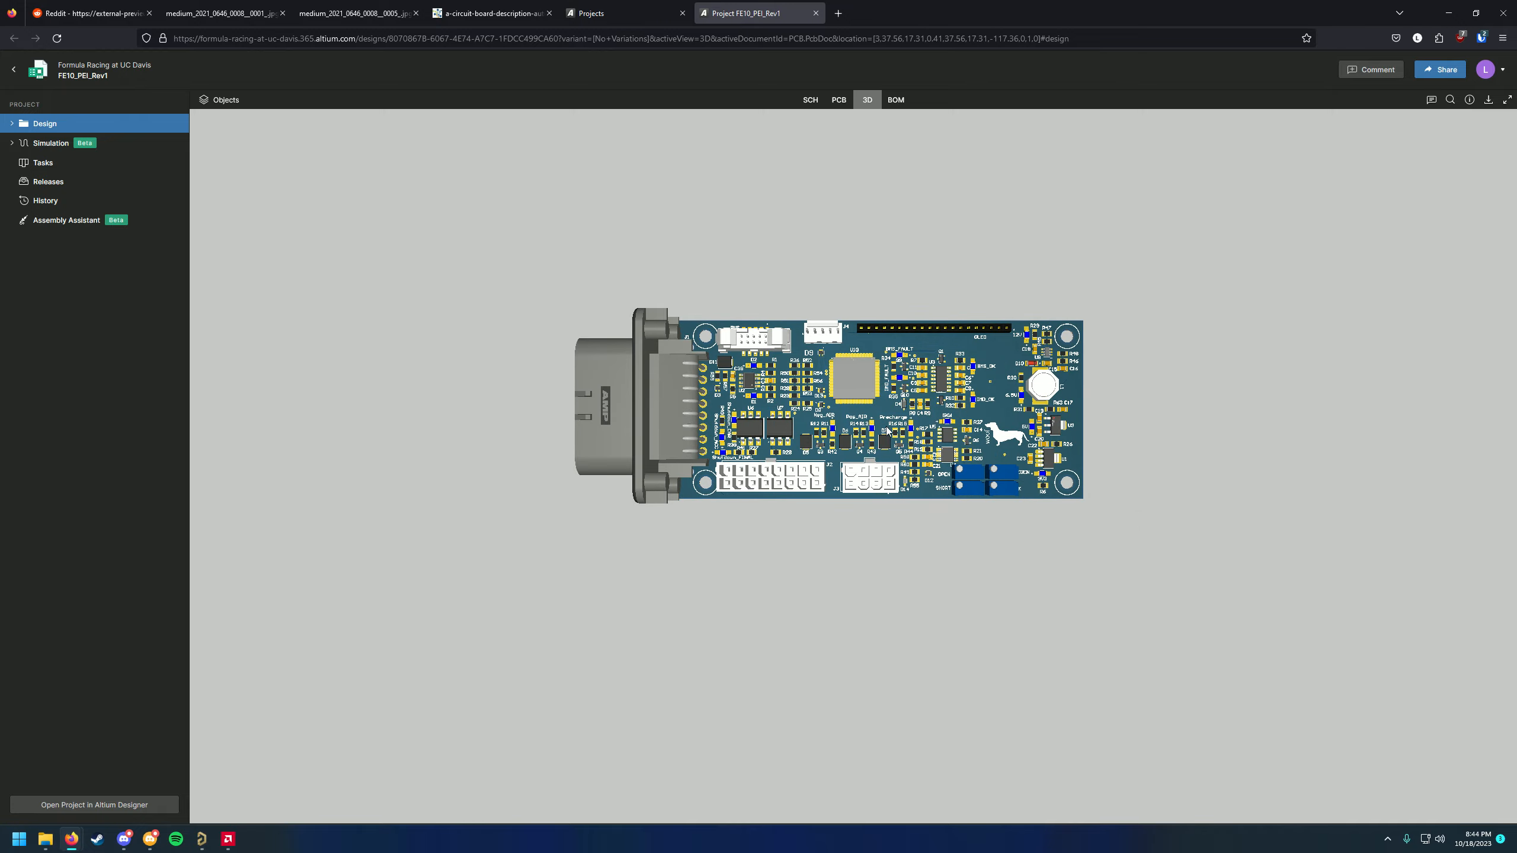
scroll(864, 477, "up", 3)
mouse_move(863, 477)
left_mouse_down()
mouse_move(864, 440)
mouse_move(782, 436)
mouse_move(861, 445)
mouse_move(851, 476)
mouse_move(867, 480)
left_mouse_up()
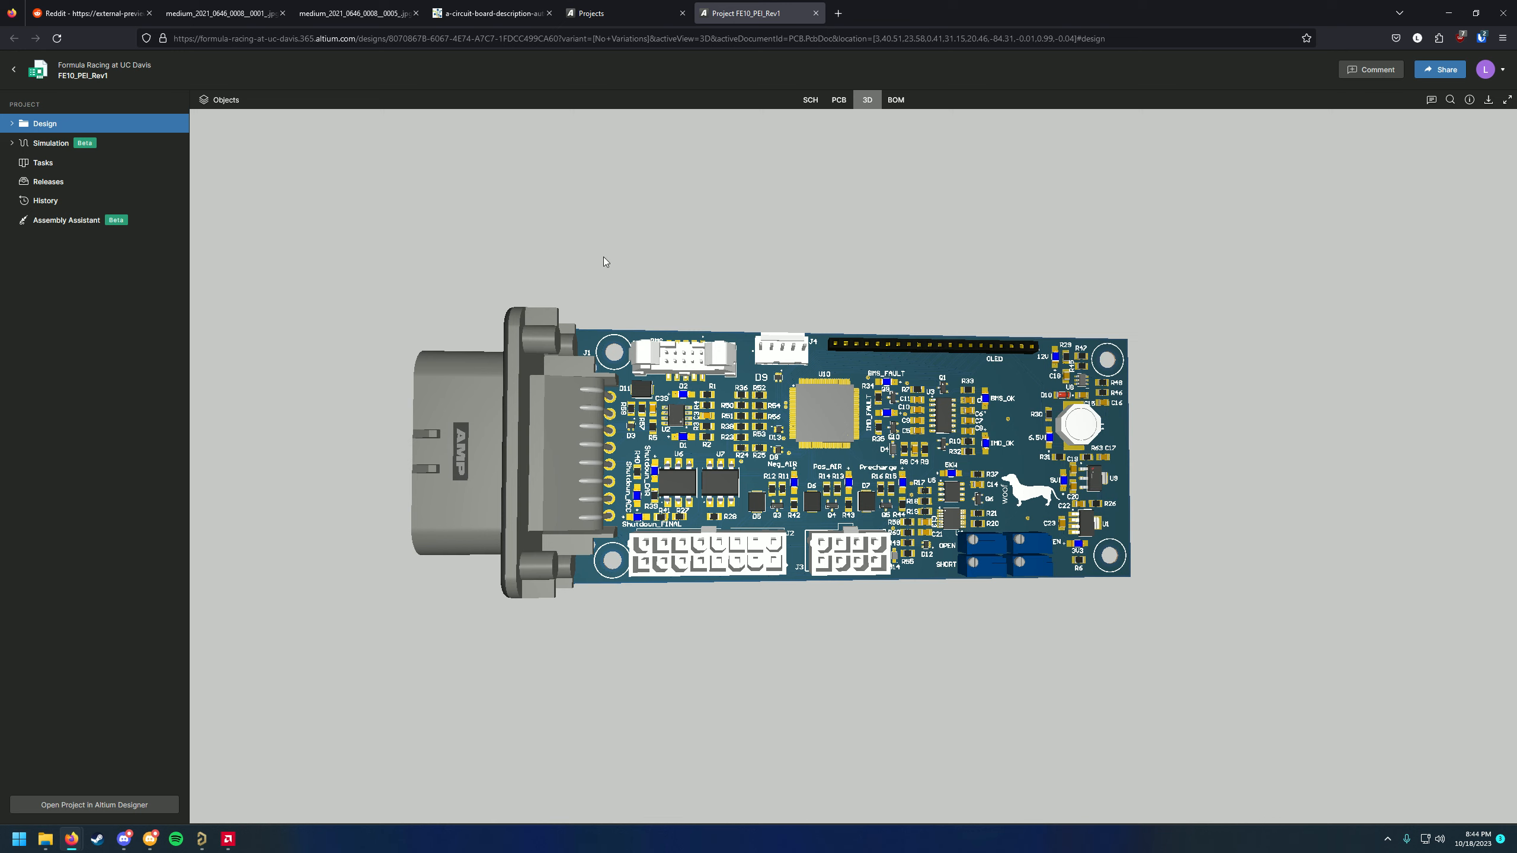
left_click_drag(630, 503, 744, 498)
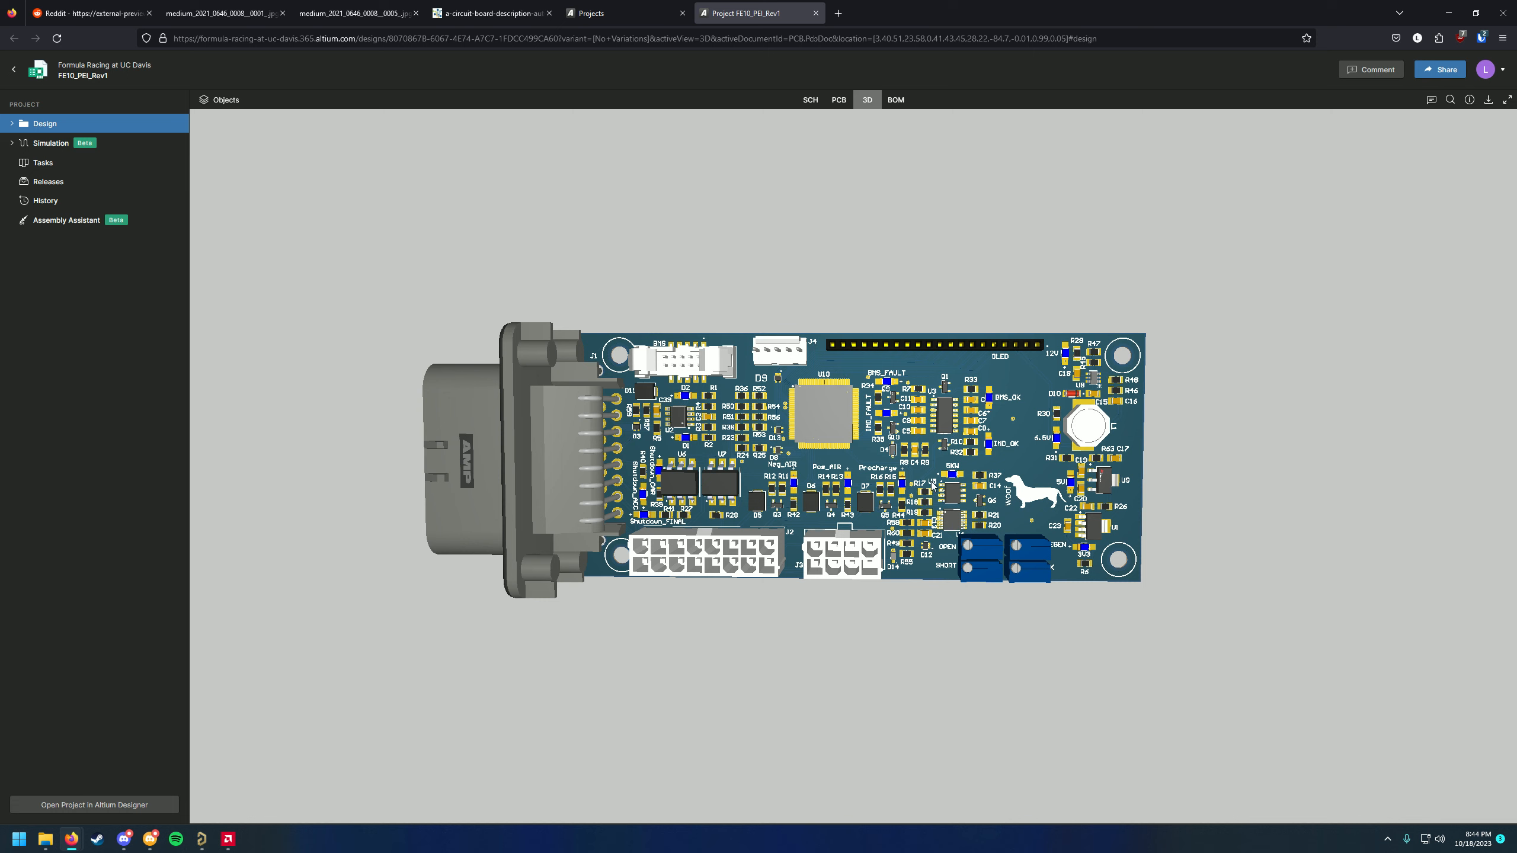
Tilt the board's 3D model slightly and compare it with the project's schematic and PCB layout views
left_click_drag(932, 487, 854, 492)
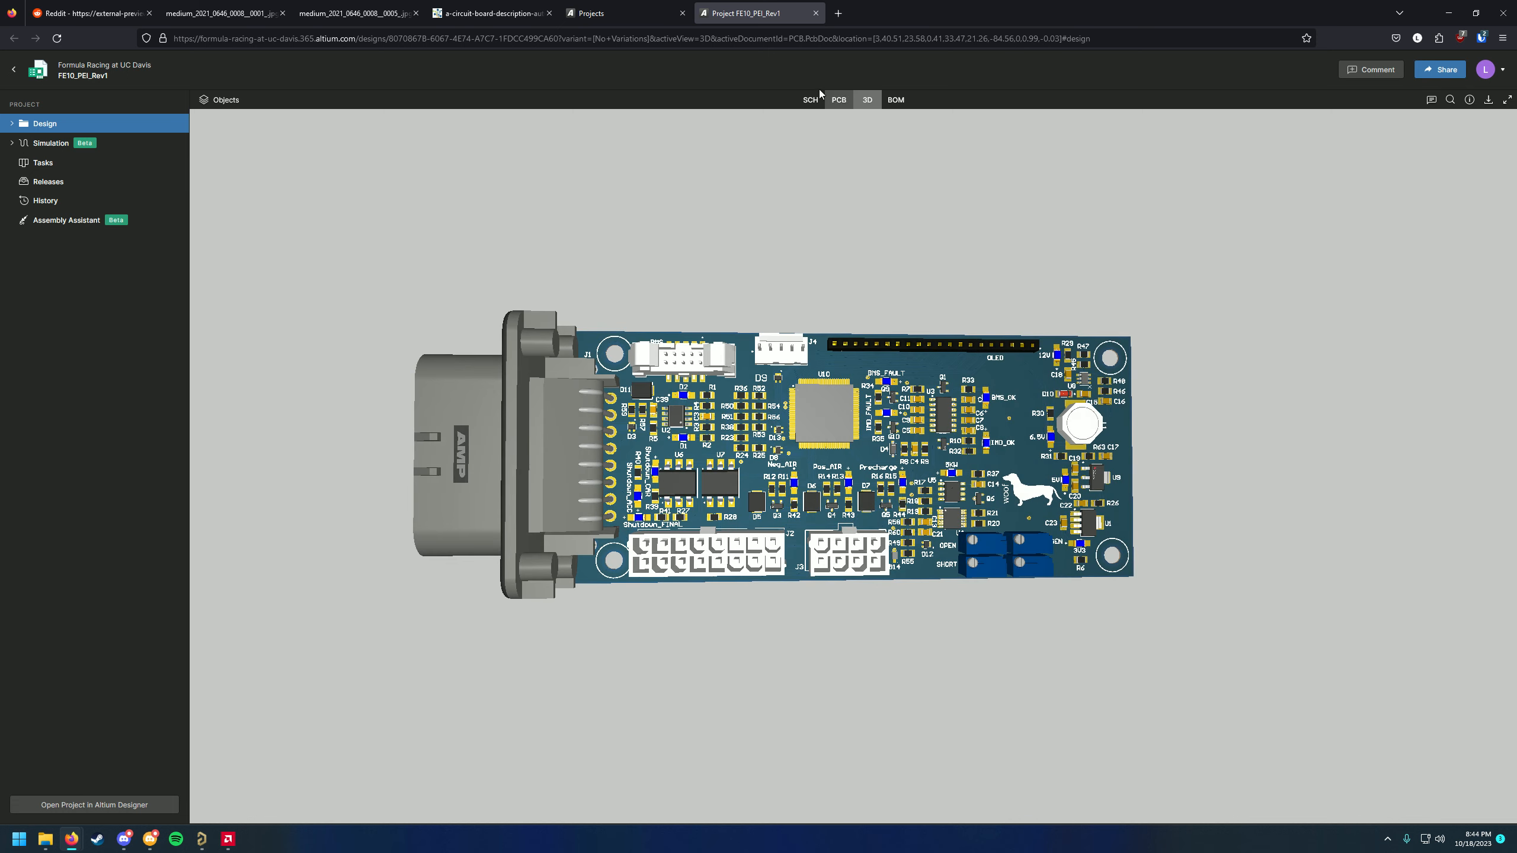
left_click_drag(848, 388, 841, 408)
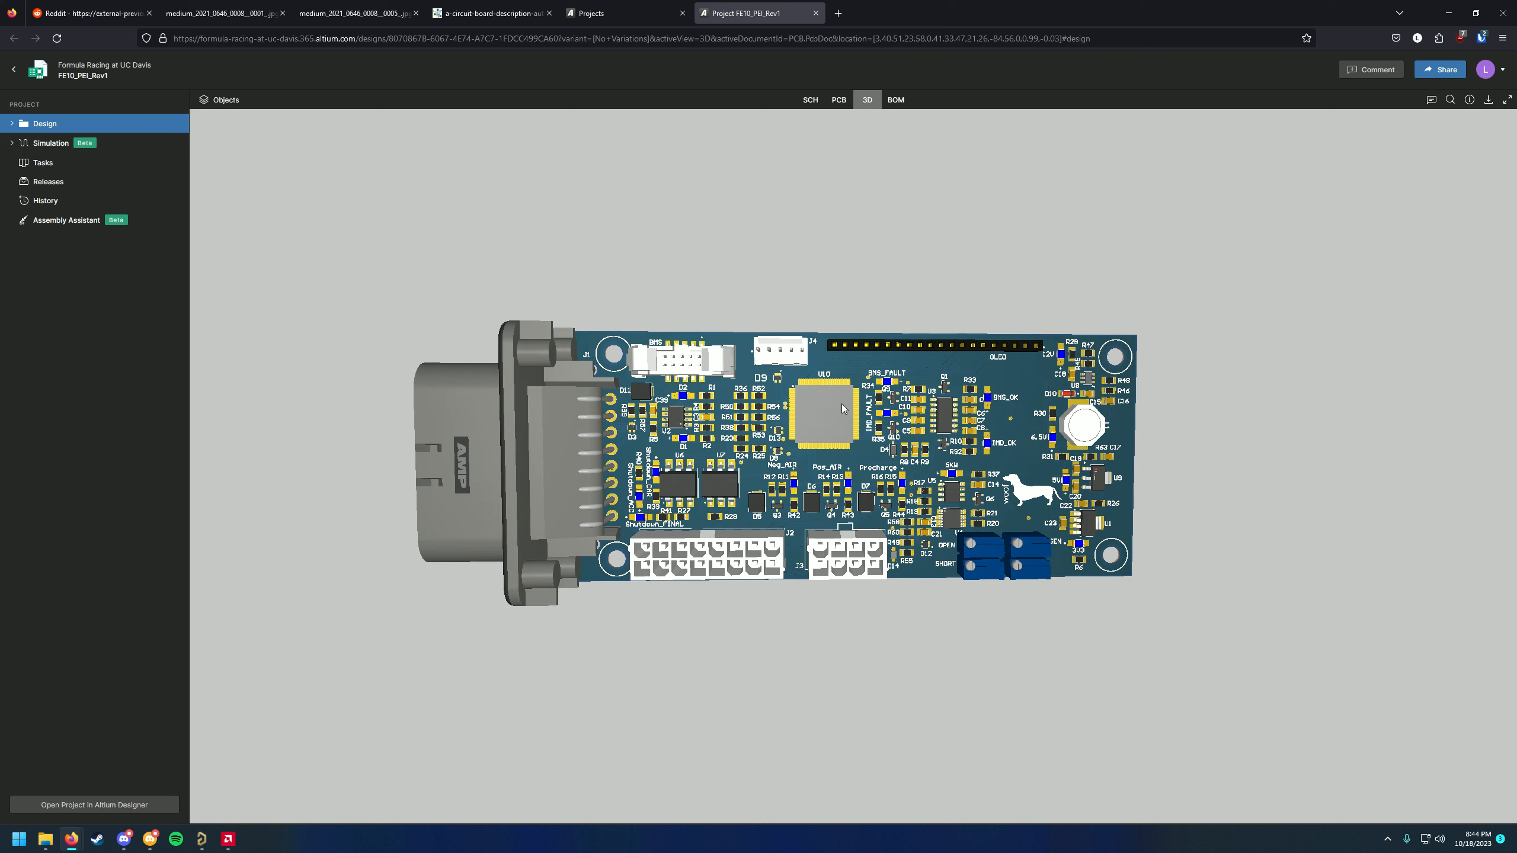
left_click(811, 100)
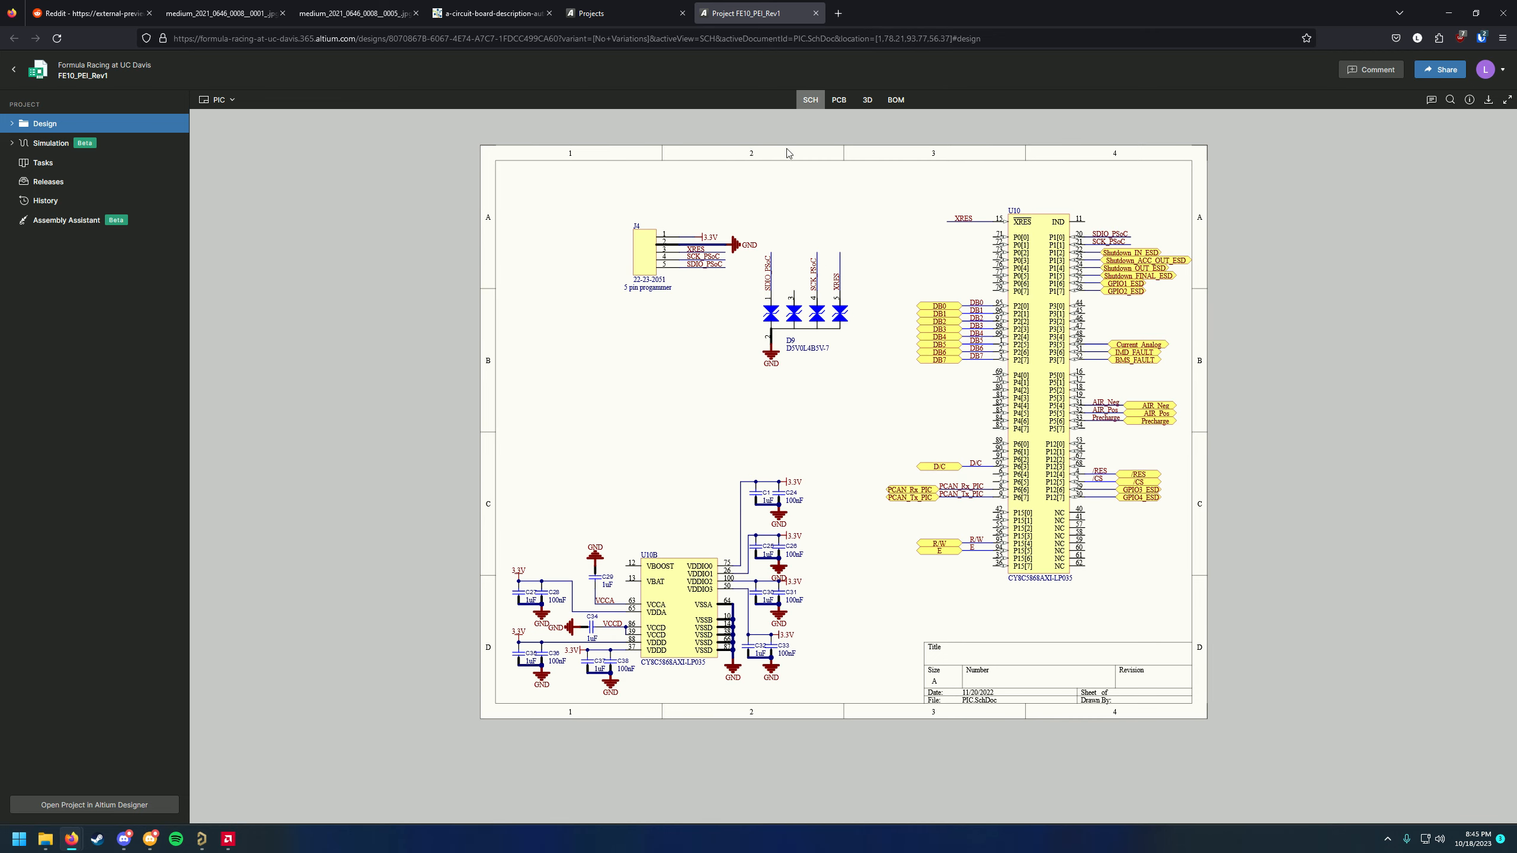
left_click(839, 99)
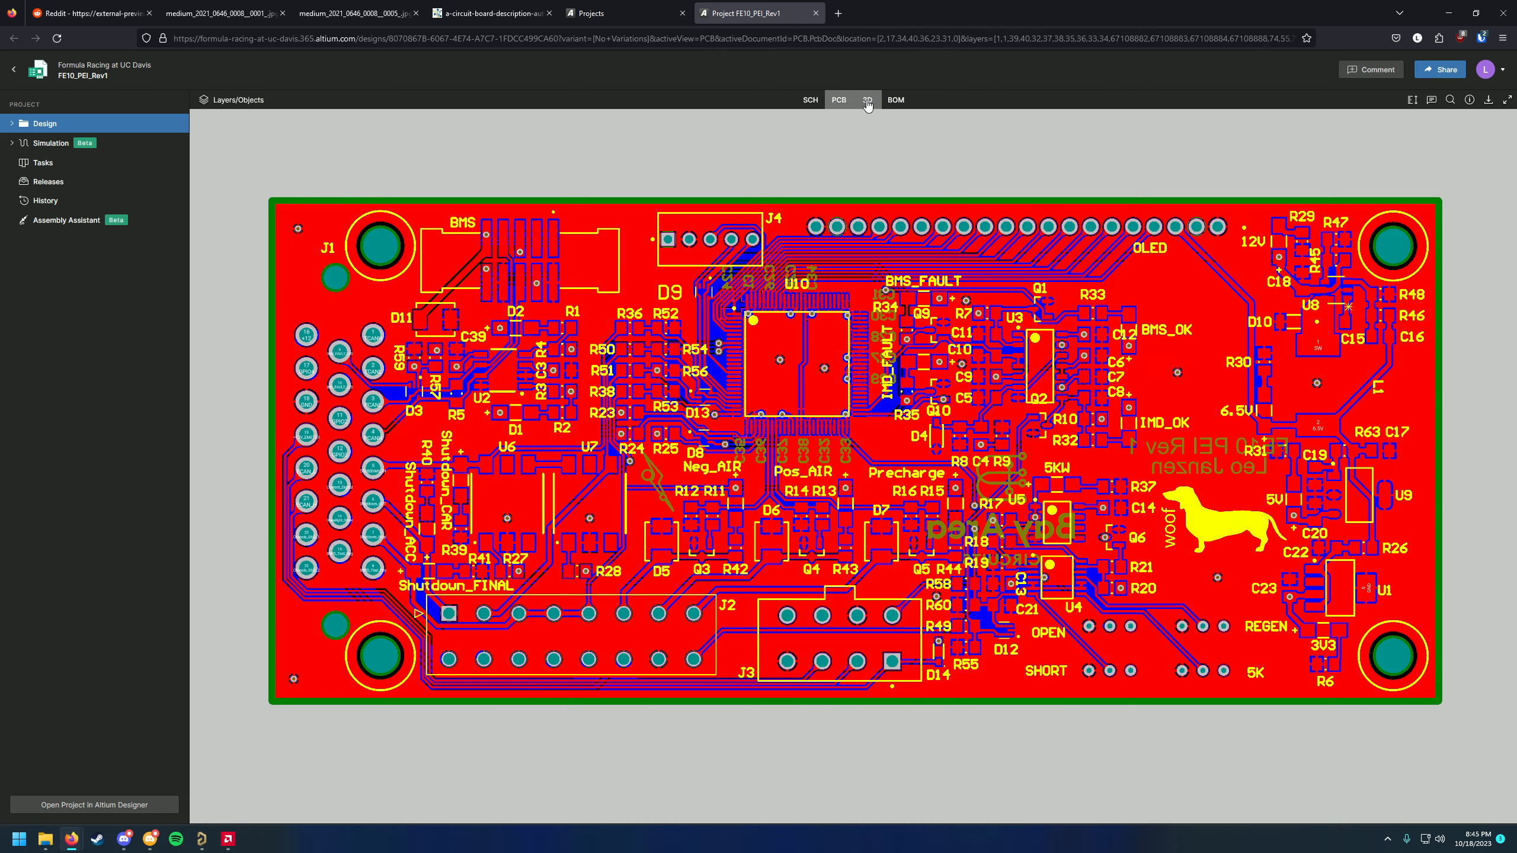
left_click(867, 100)
left_click(841, 102)
left_click(868, 100)
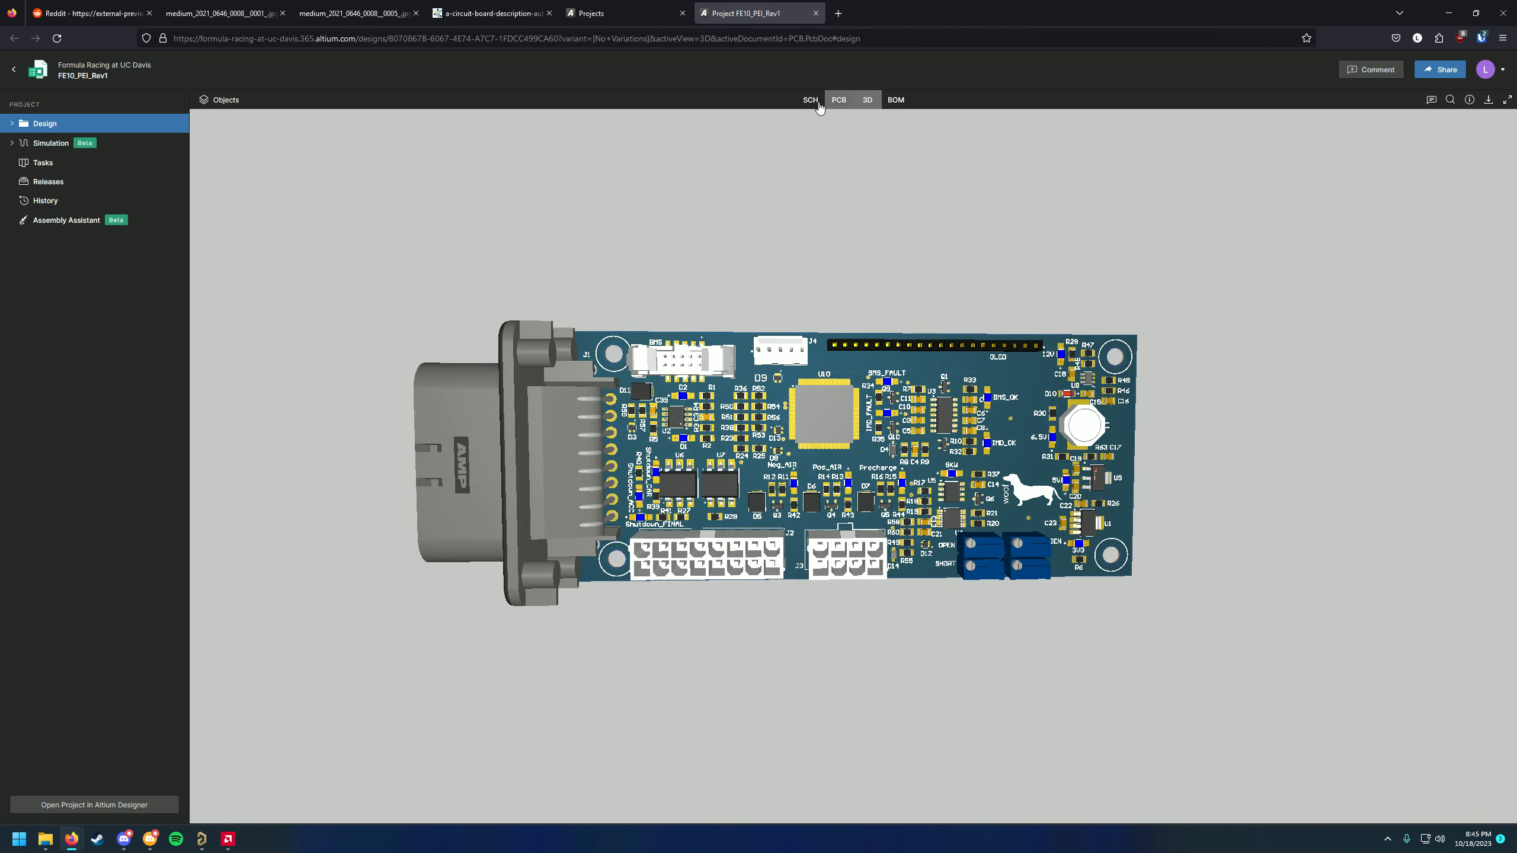
Return to the PIC schematic and look over the J4 programmer connector, the D9 diodes and the U10 microcontroller
left_click(808, 100)
scroll(755, 415, "up", 1)
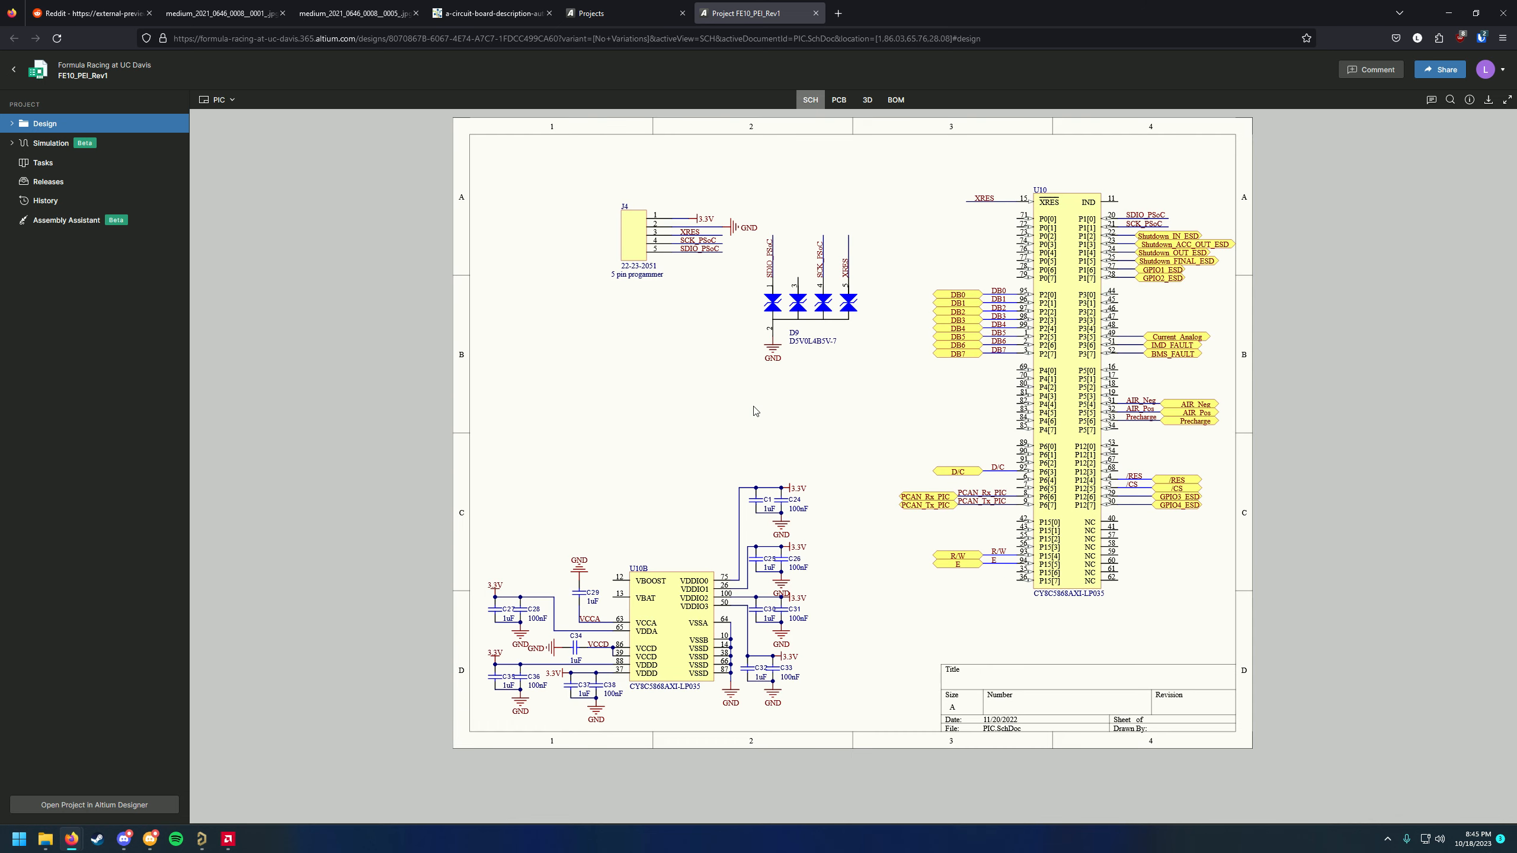
left_click_drag(755, 406, 714, 385)
scroll(745, 411, "up", 2)
scroll(735, 446, "down", 1)
scroll(735, 443, "down", 1)
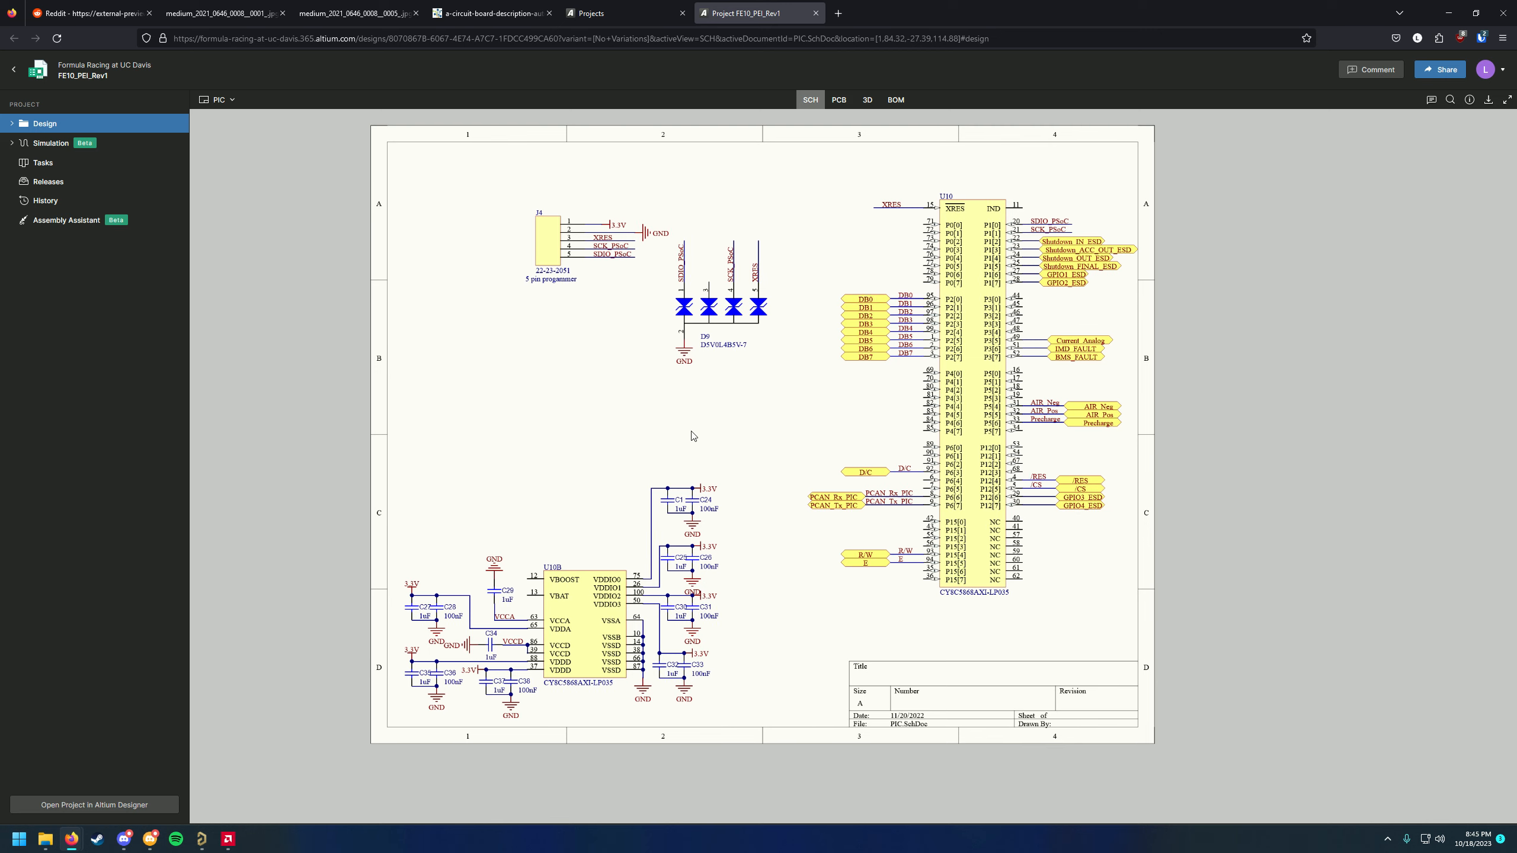
scroll(693, 431, "up", 1)
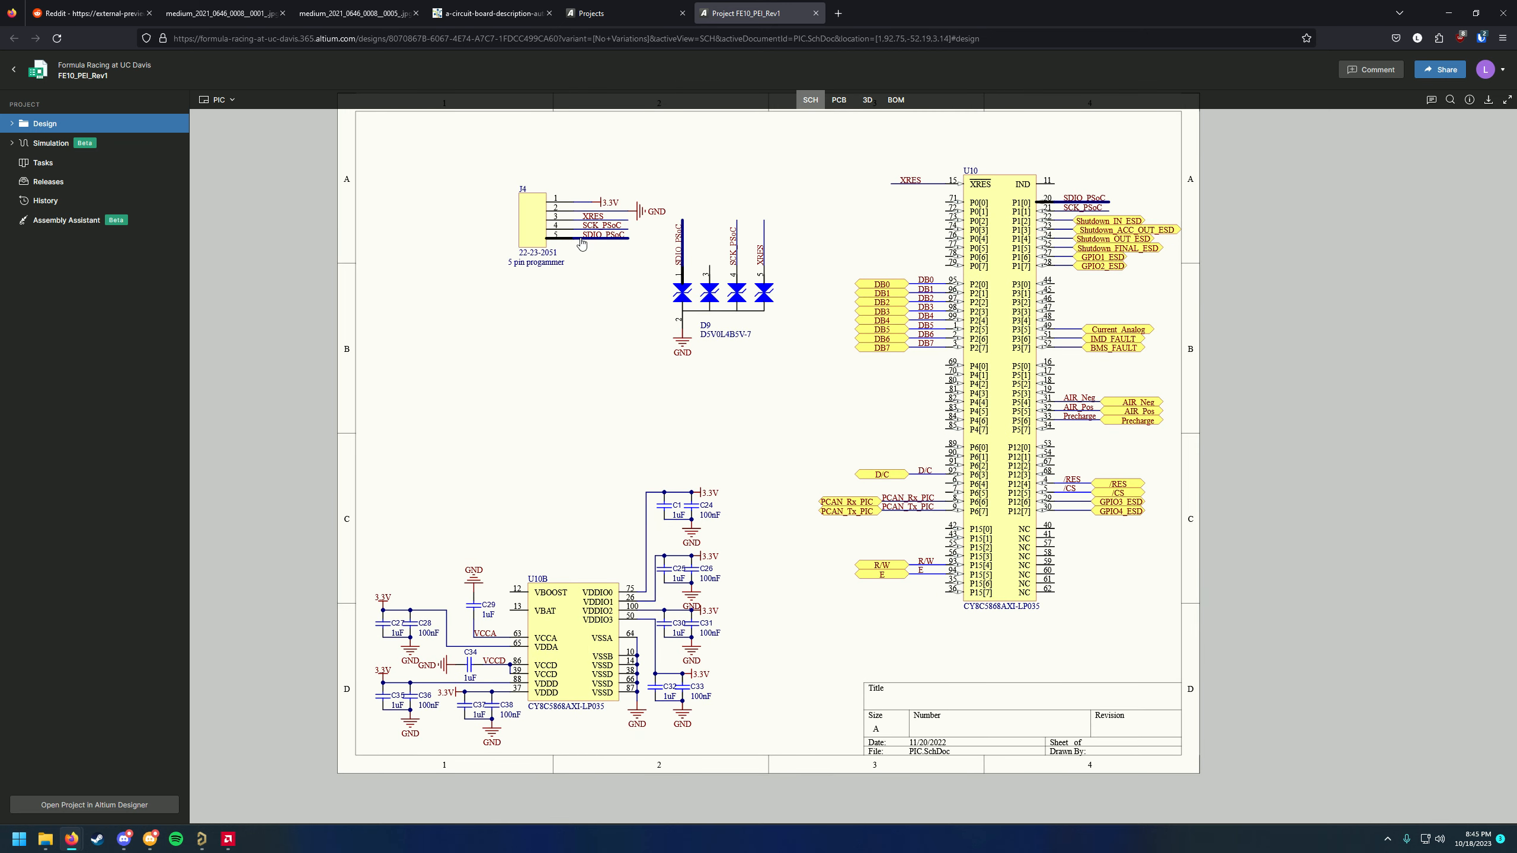
Select the SDIO_PSoC net above D9, view its trace on the PCB layout, and return to the schematic with the selection cleared
left_click(684, 250)
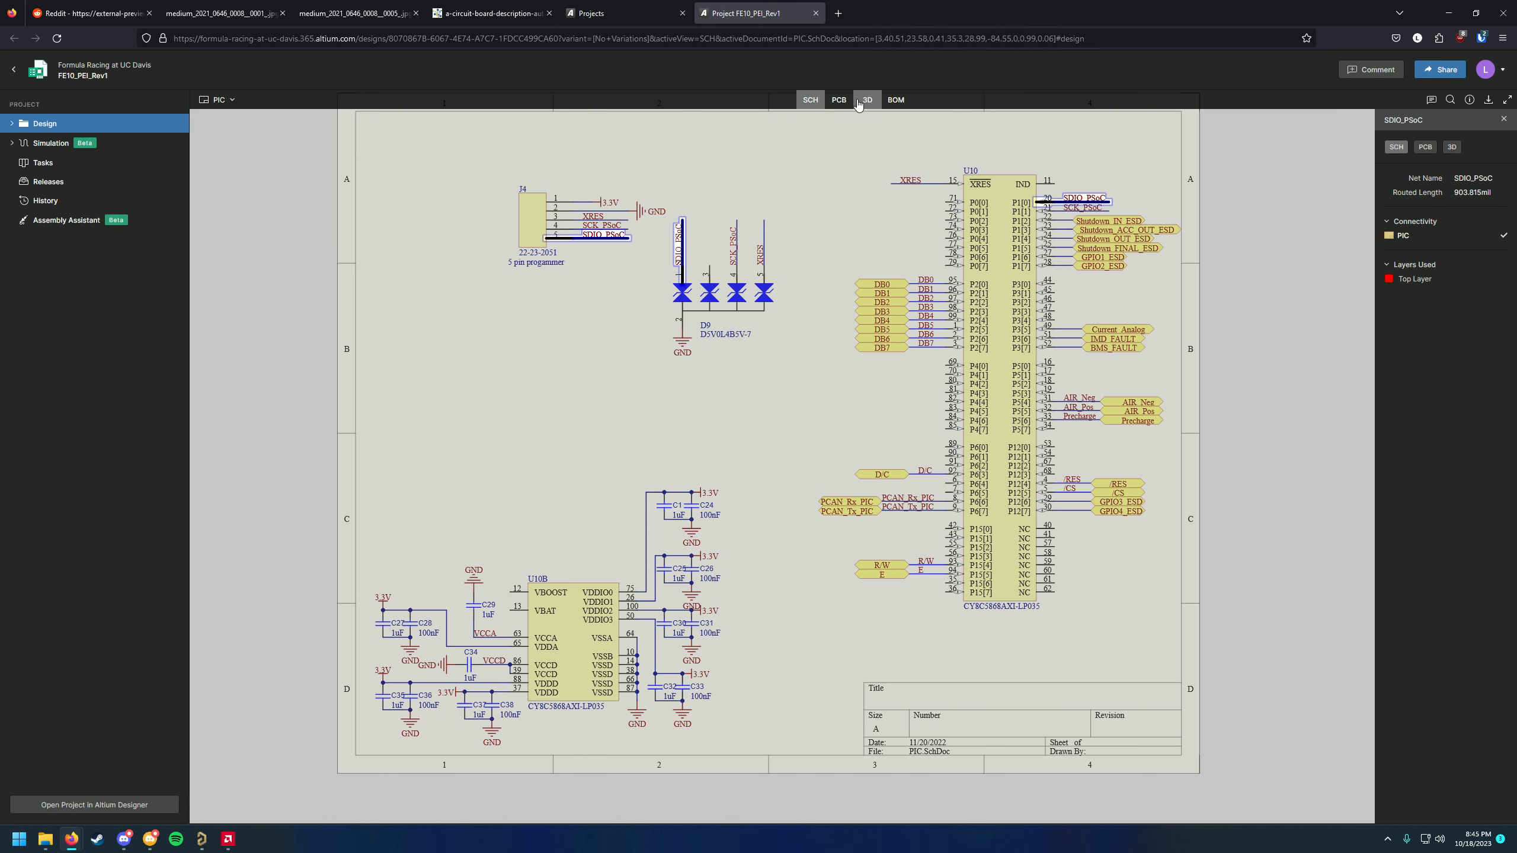
left_click(839, 100)
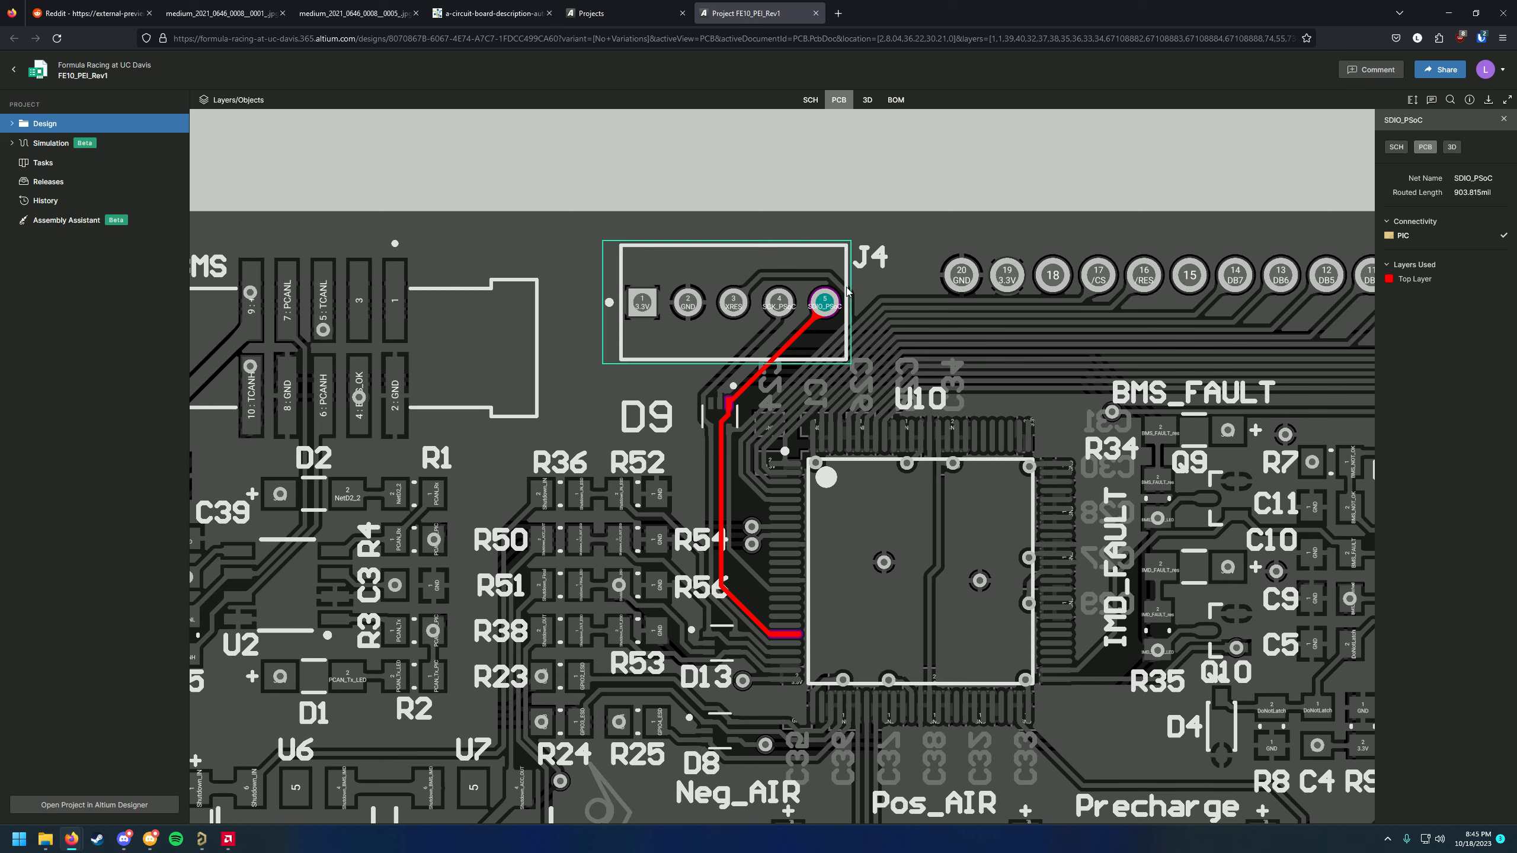
left_click(817, 106)
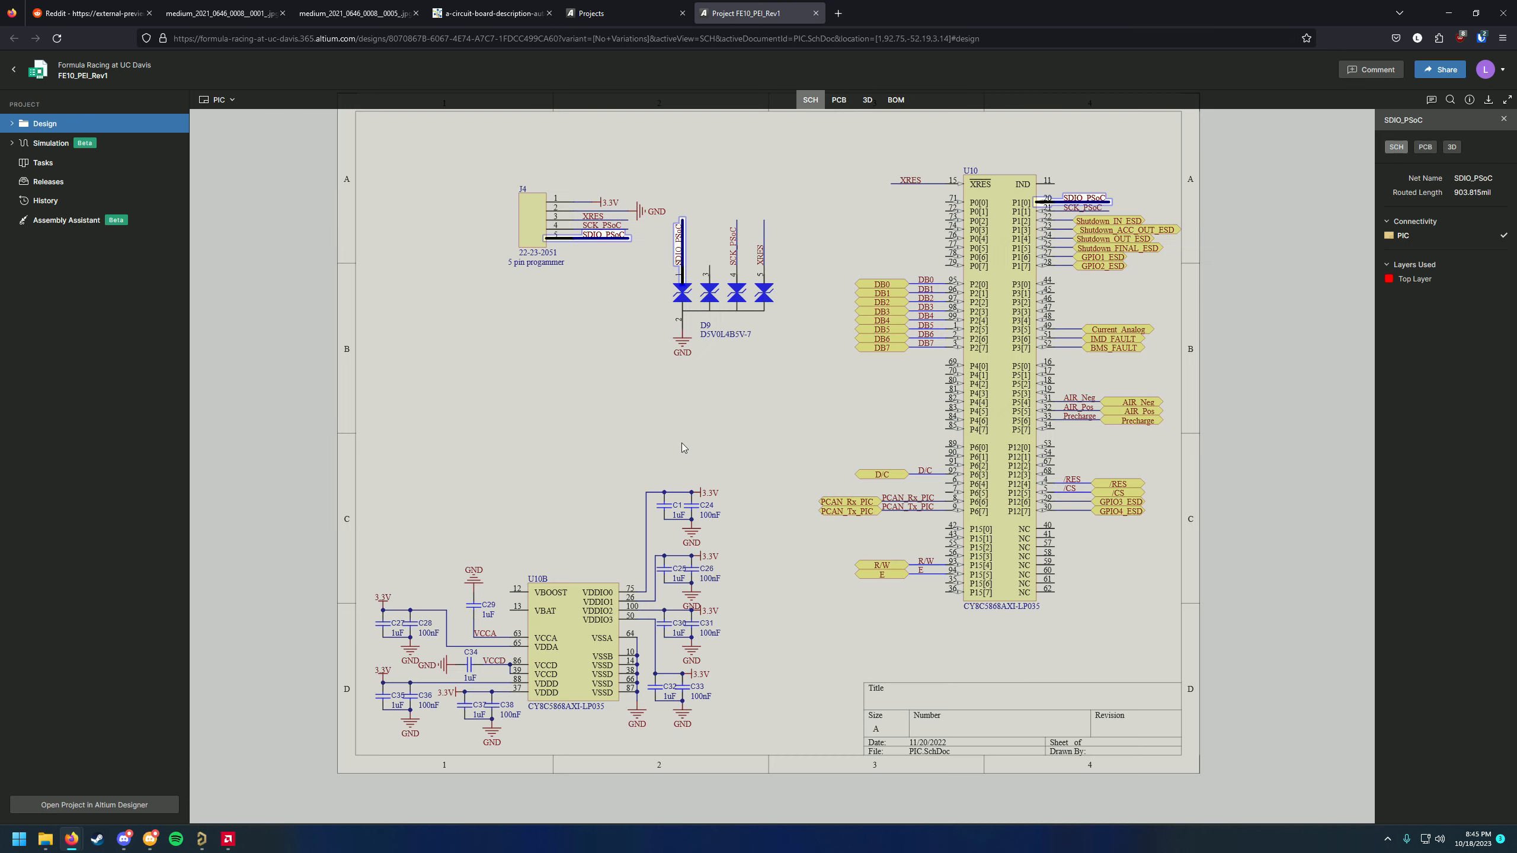
left_click(681, 442)
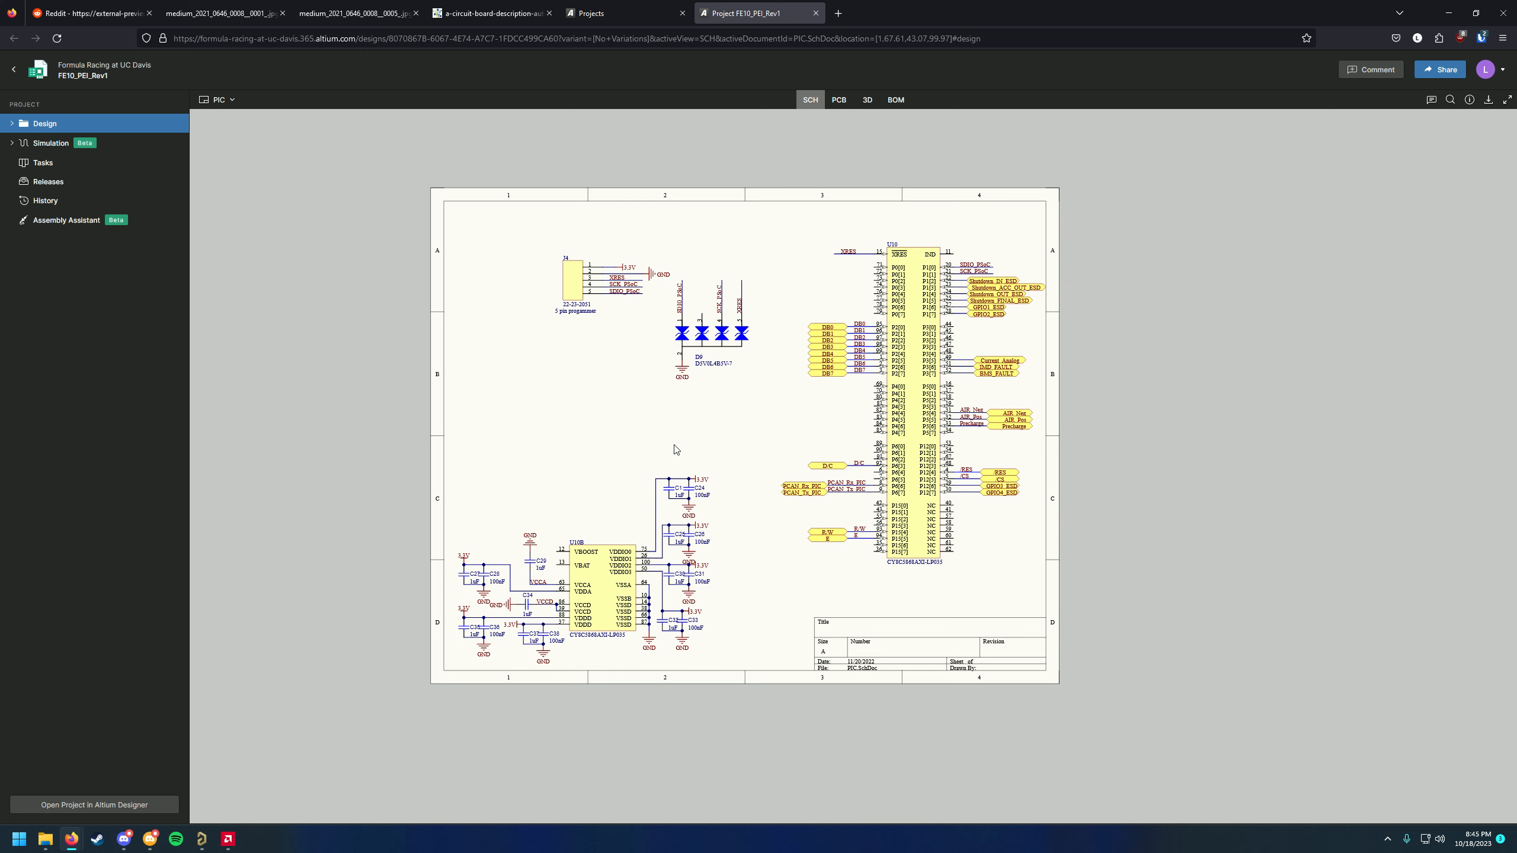
scroll(630, 434, "down", 2)
scroll(658, 431, "up", 1)
mouse_move(659, 422)
left_mouse_down()
mouse_move(659, 454)
mouse_move(657, 435)
left_mouse_up()
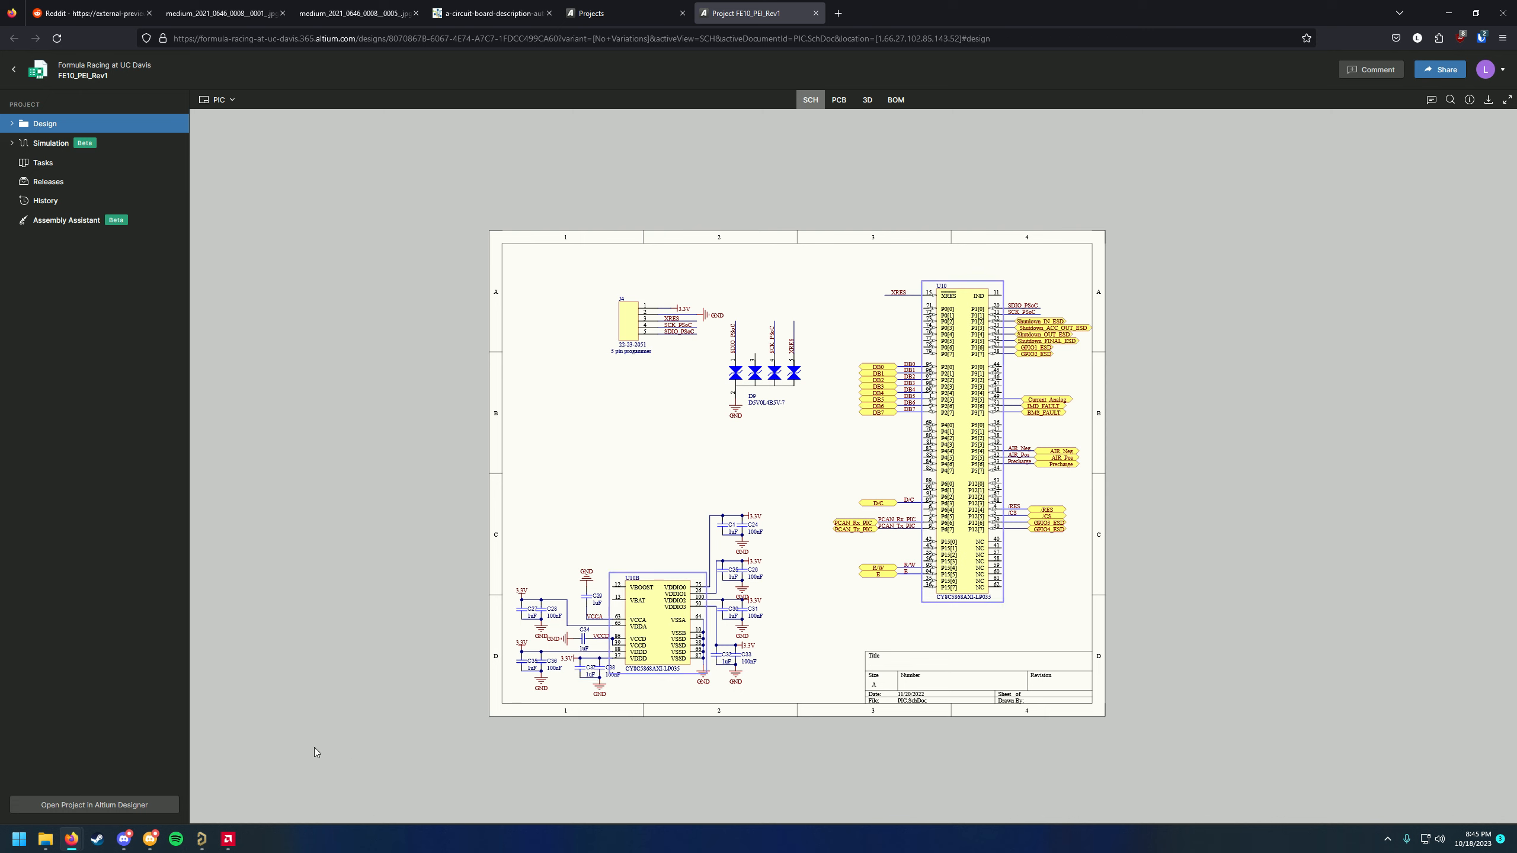
mouse_move(204, 839)
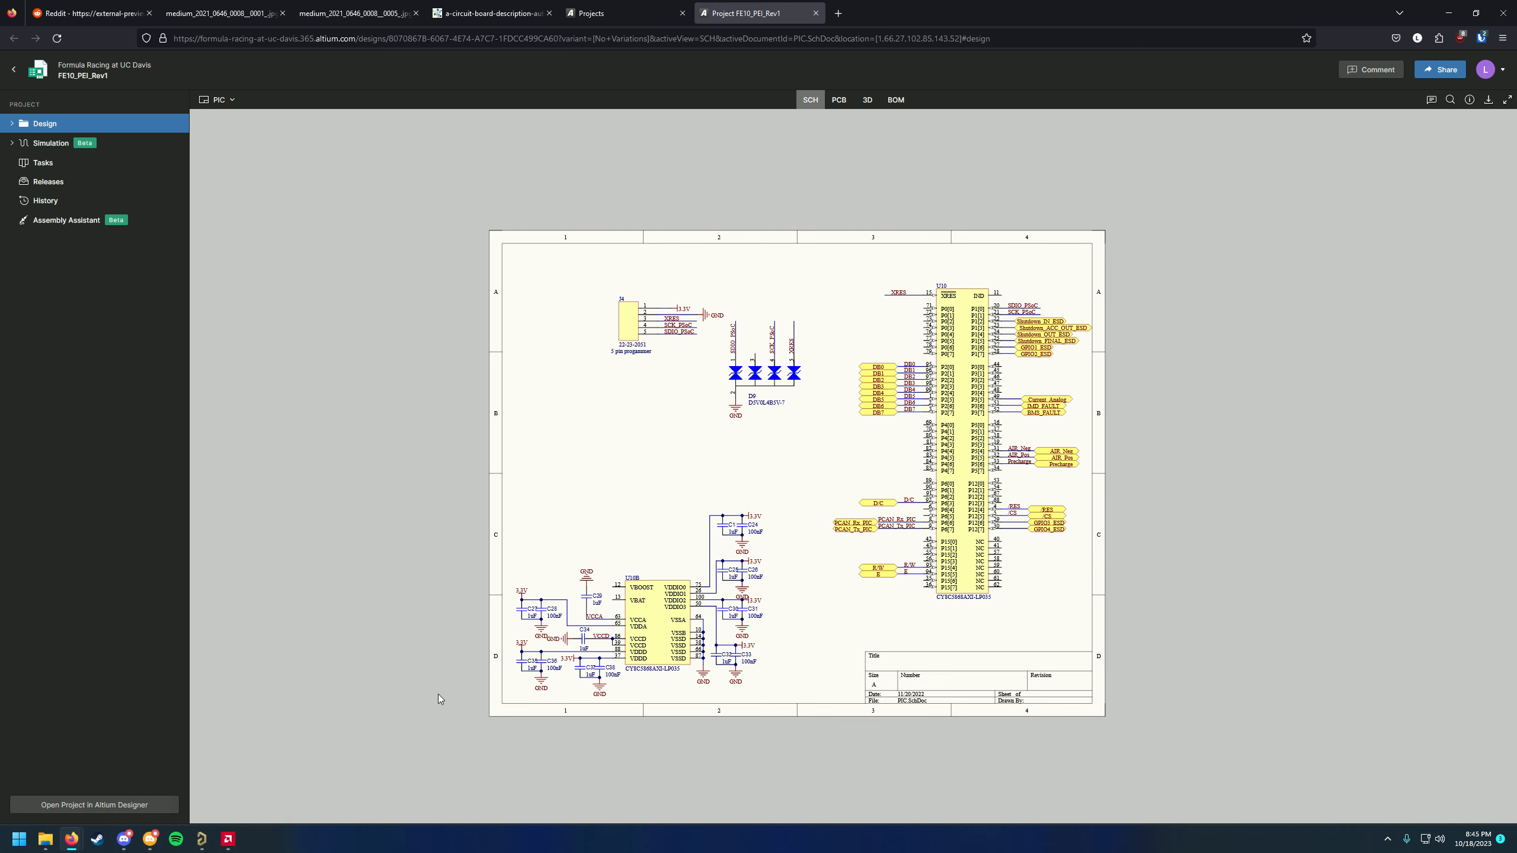
mouse_move(459, 639)
left_mouse_down()
mouse_move(496, 652)
mouse_move(471, 647)
left_mouse_up()
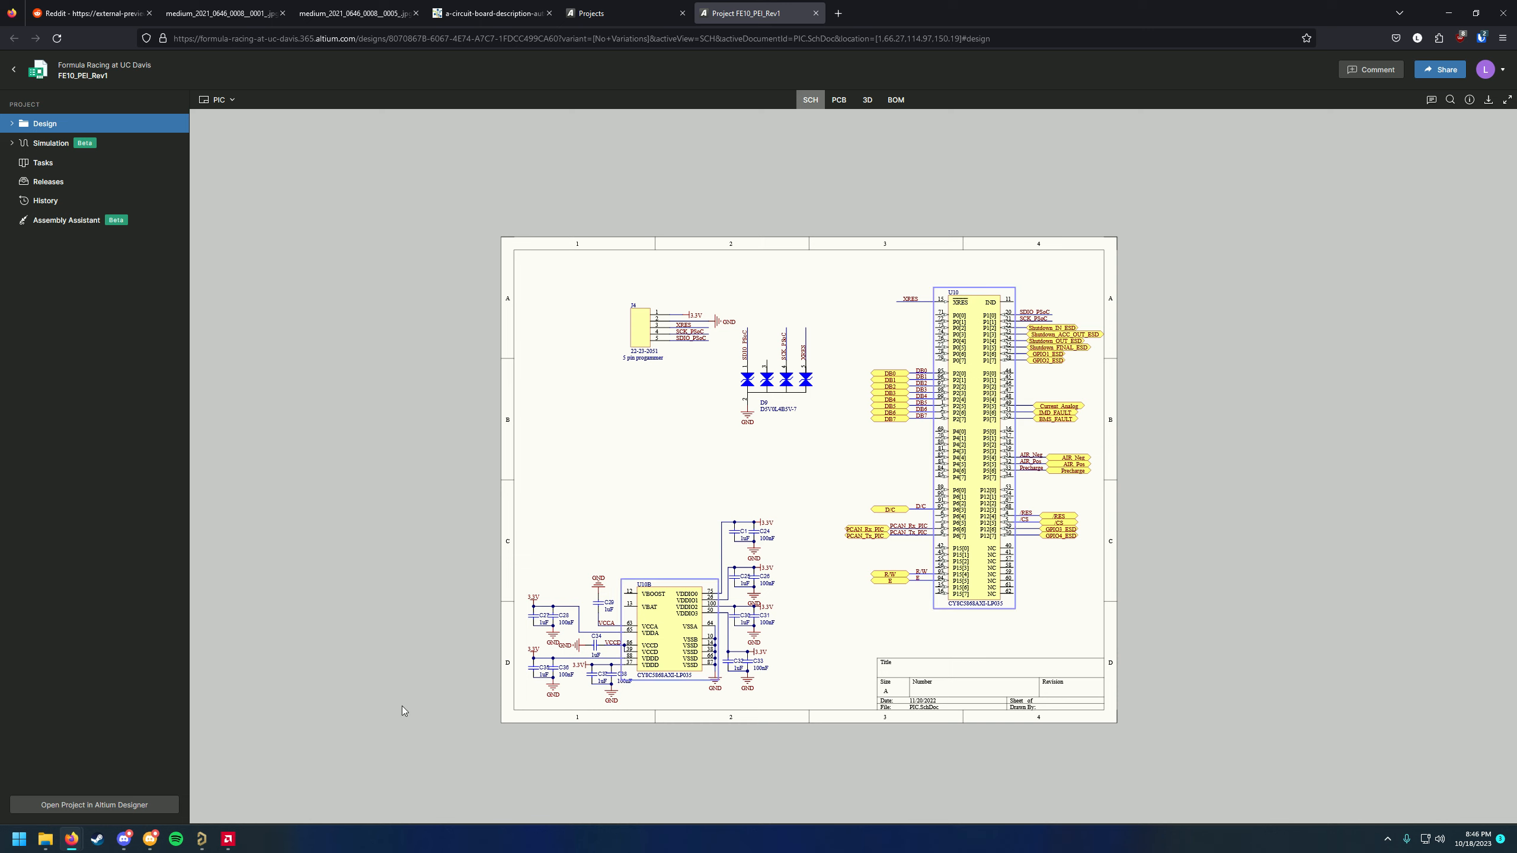
Switch to Altium Designer and look over the FE10_PEI_Rev1 board's 3D model from slightly different positions and angles
left_click(200, 840)
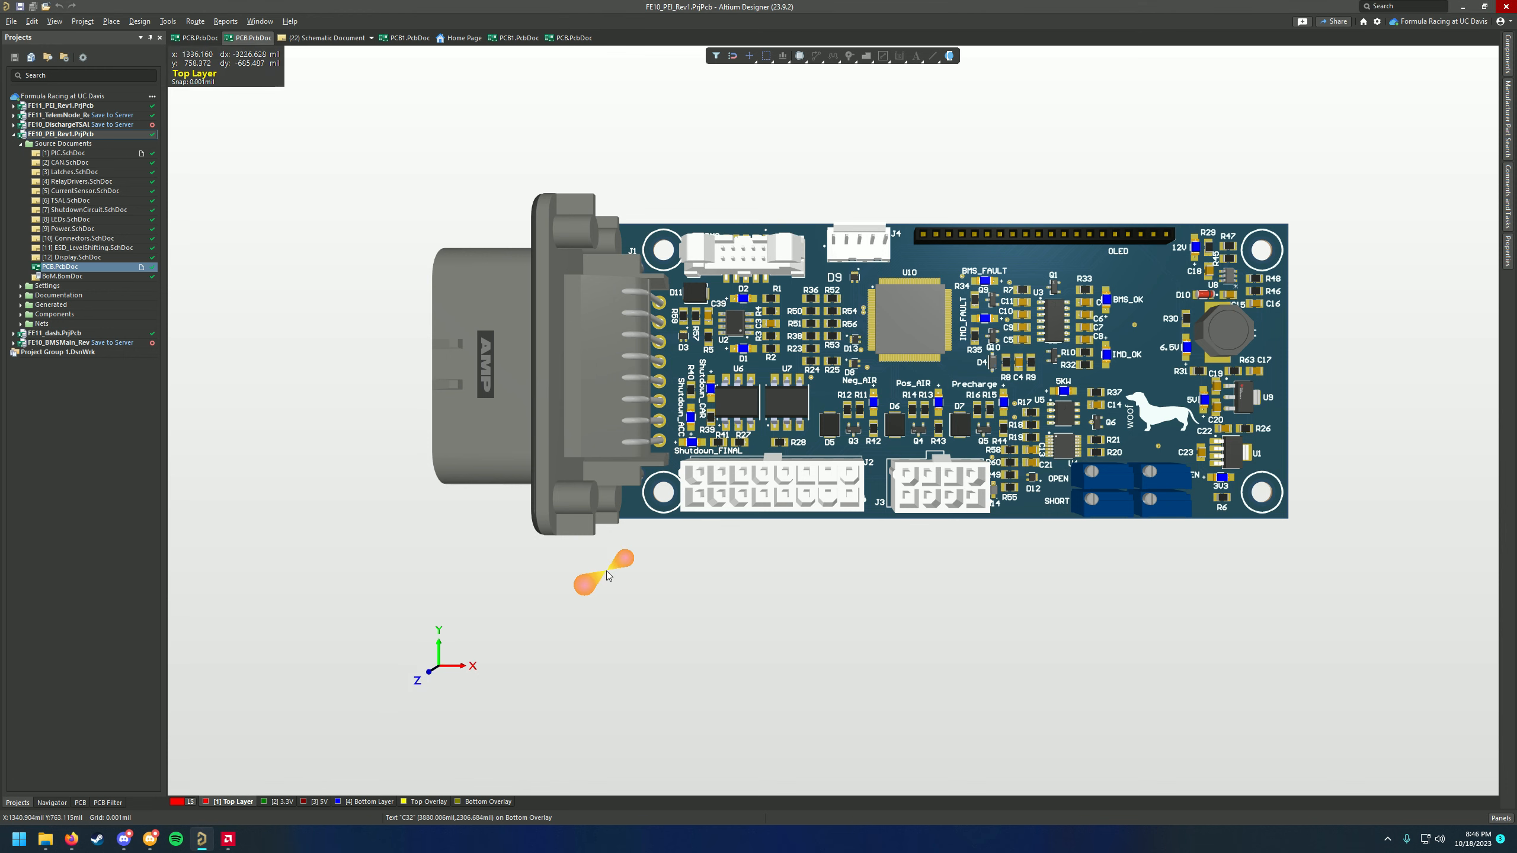
right_click_drag(785, 349, 749, 387)
scroll(841, 388, "up", 1, "ctrl")
right_click_drag(842, 388, 894, 415)
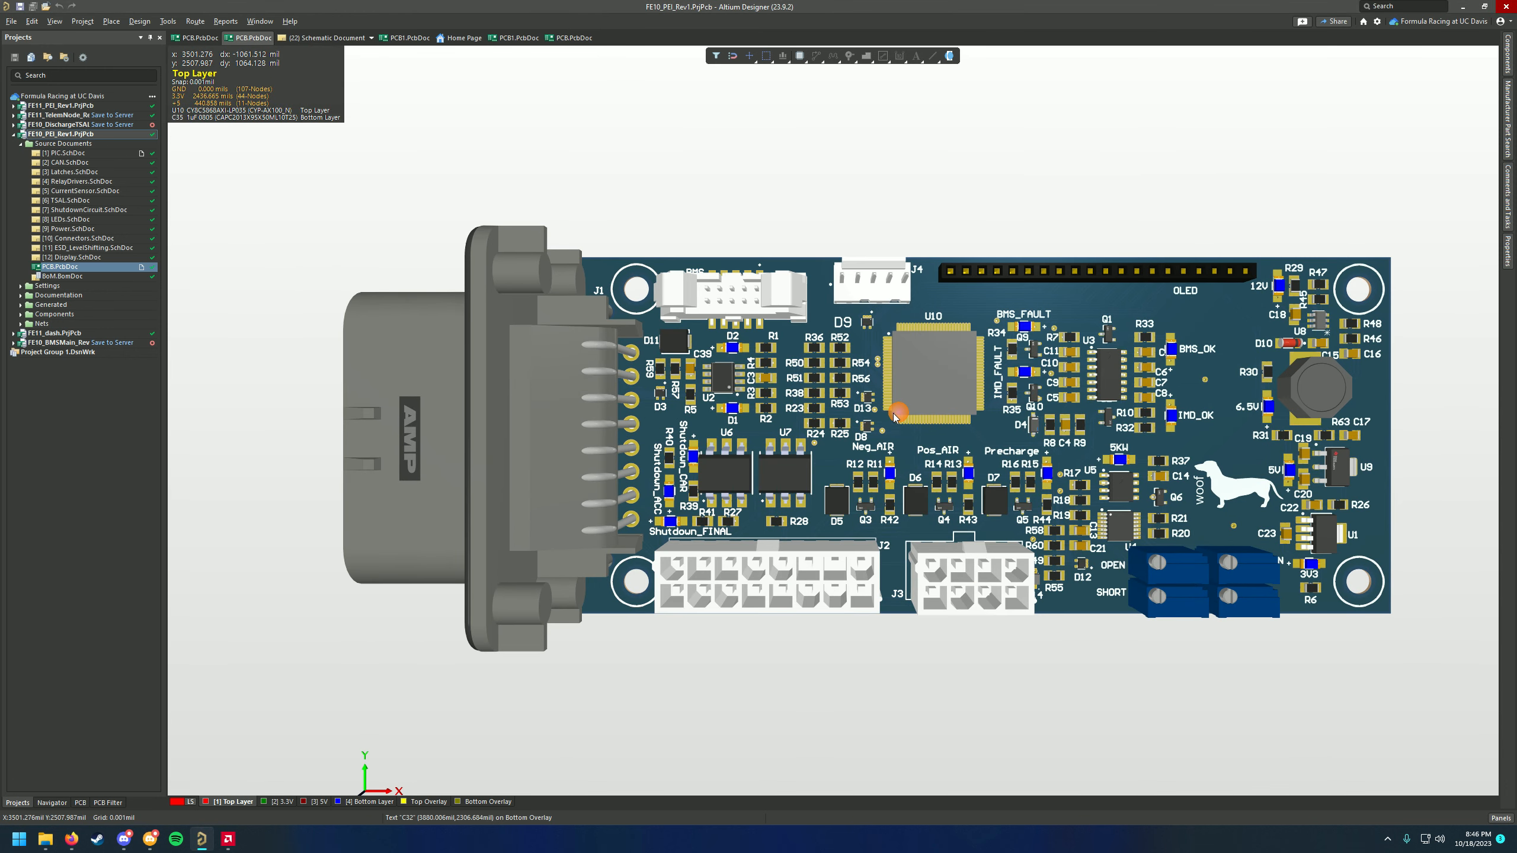
mouse_move(865, 238)
right_mouse_down("shift")
mouse_move(781, 214)
mouse_move(847, 223)
right_mouse_up("shift")
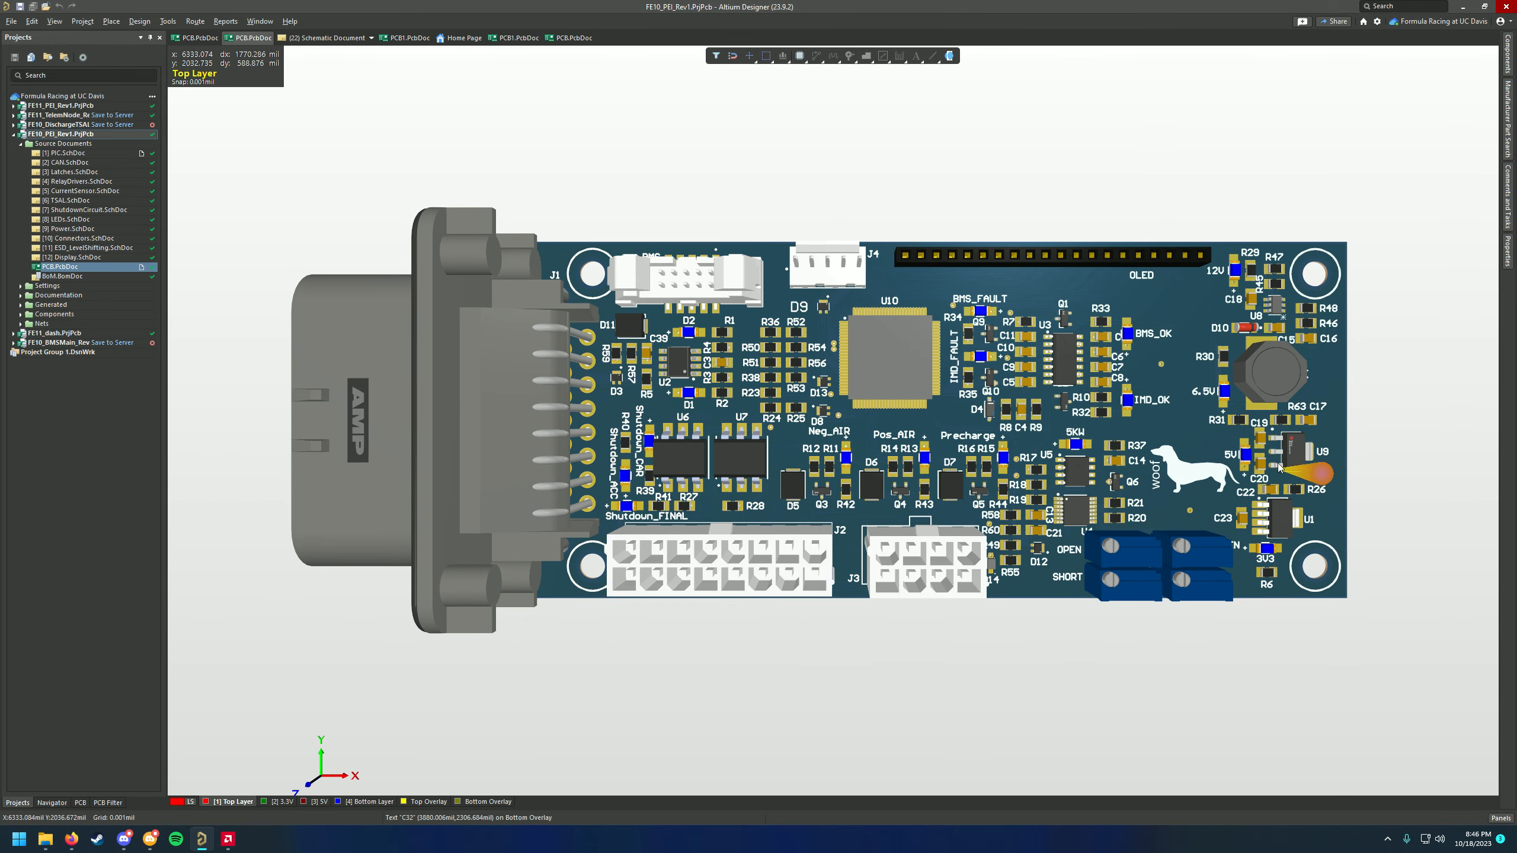
mouse_move(691, 214)
right_mouse_down()
mouse_move(738, 210)
mouse_move(726, 222)
mouse_move(719, 209)
right_mouse_up()
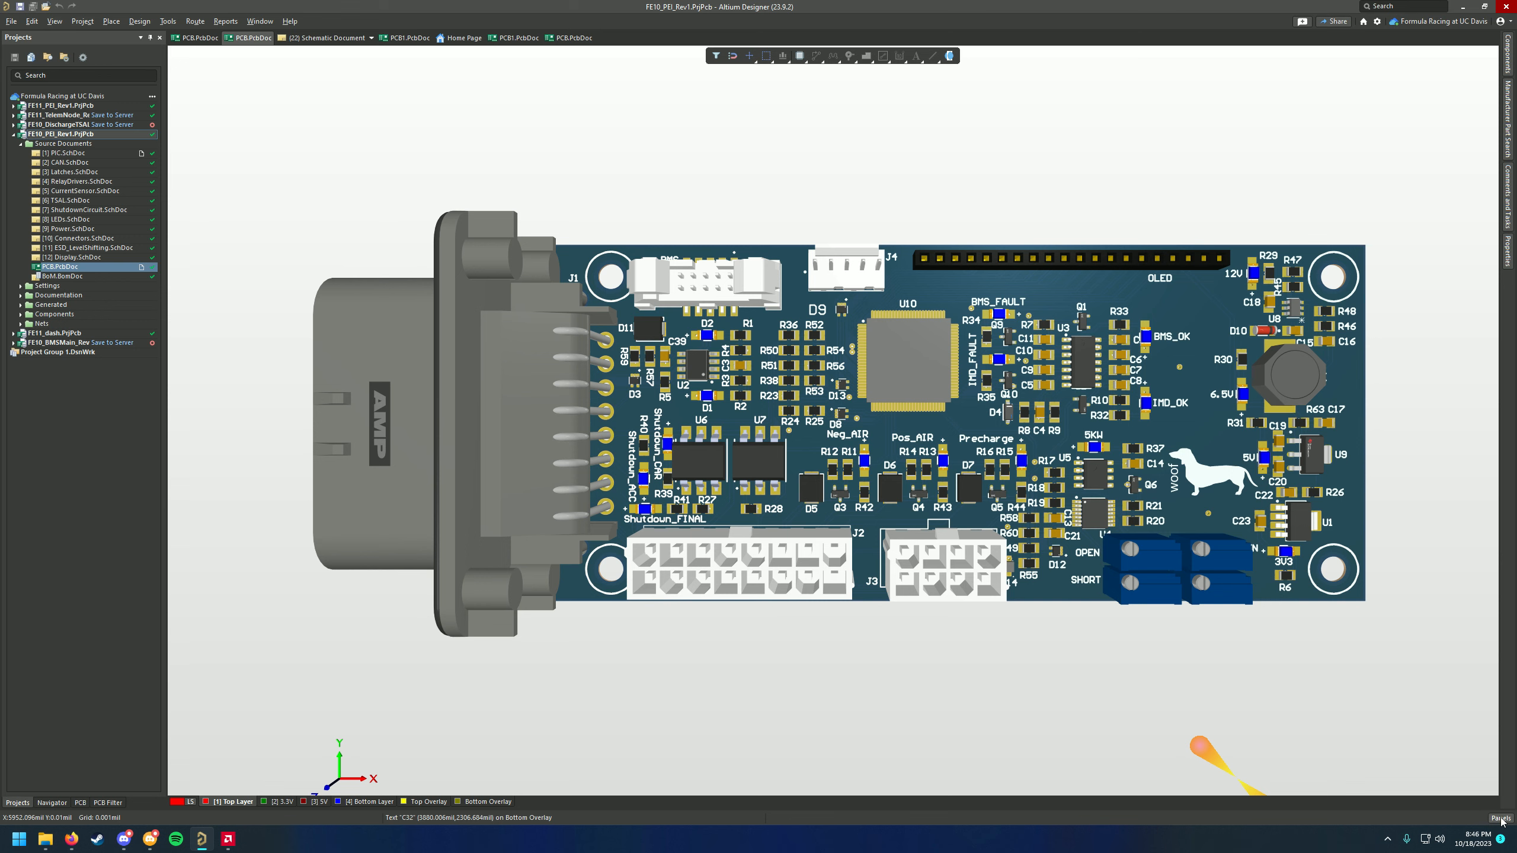
mouse_move(1368, 740)
right_mouse_down()
mouse_move(1313, 732)
mouse_move(1376, 730)
right_mouse_up()
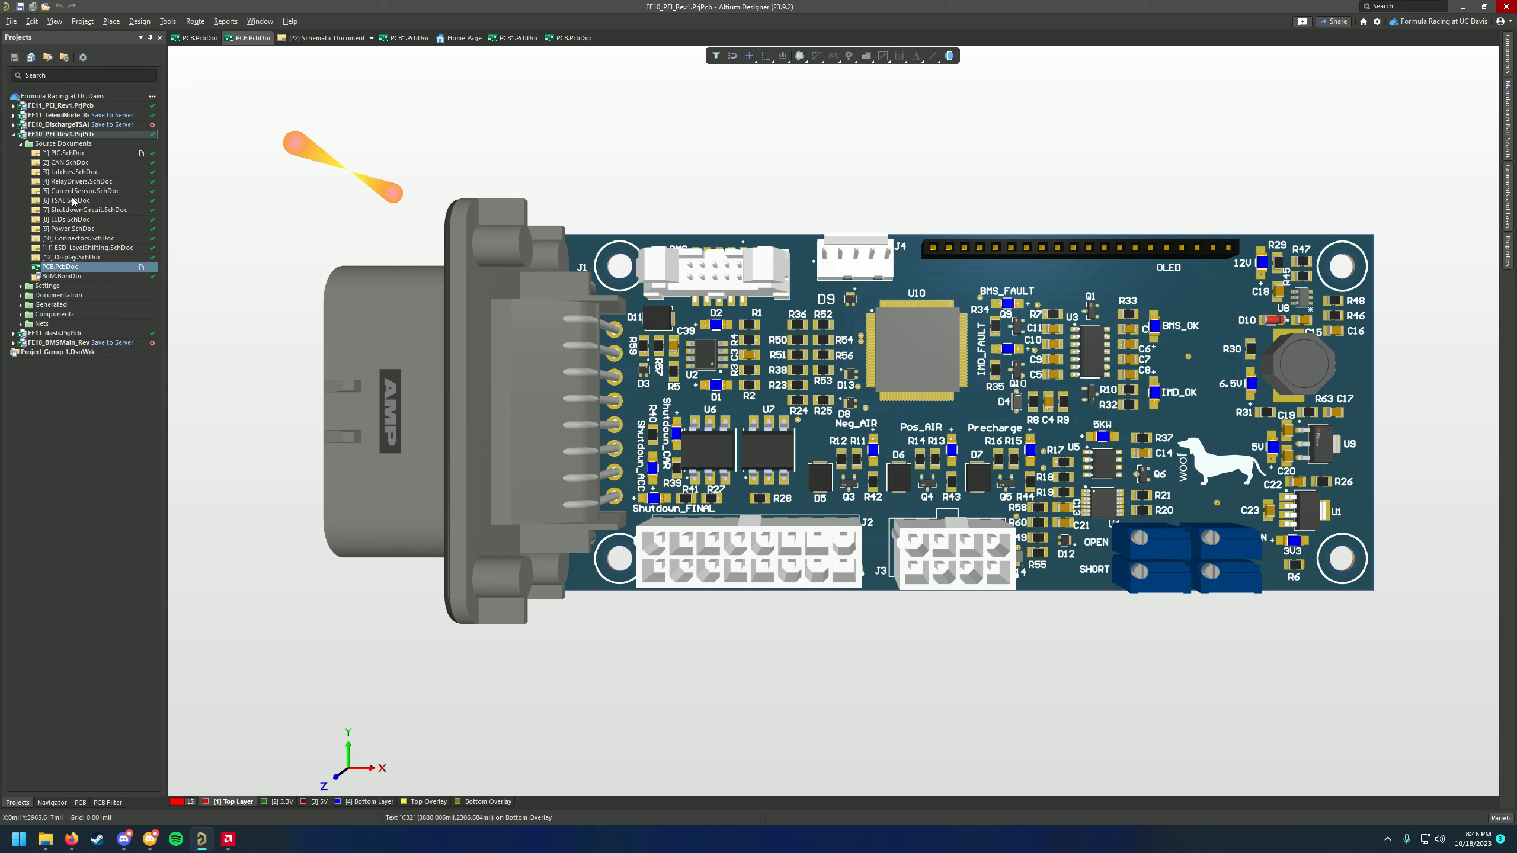
Open the FE10 TSAL driver board's PcbDoc from the FE10_DischargeTSALDriver_Rev1 project, collapsing both FE10_PEI_Rev1 and this project in the tree
left_click(13, 134)
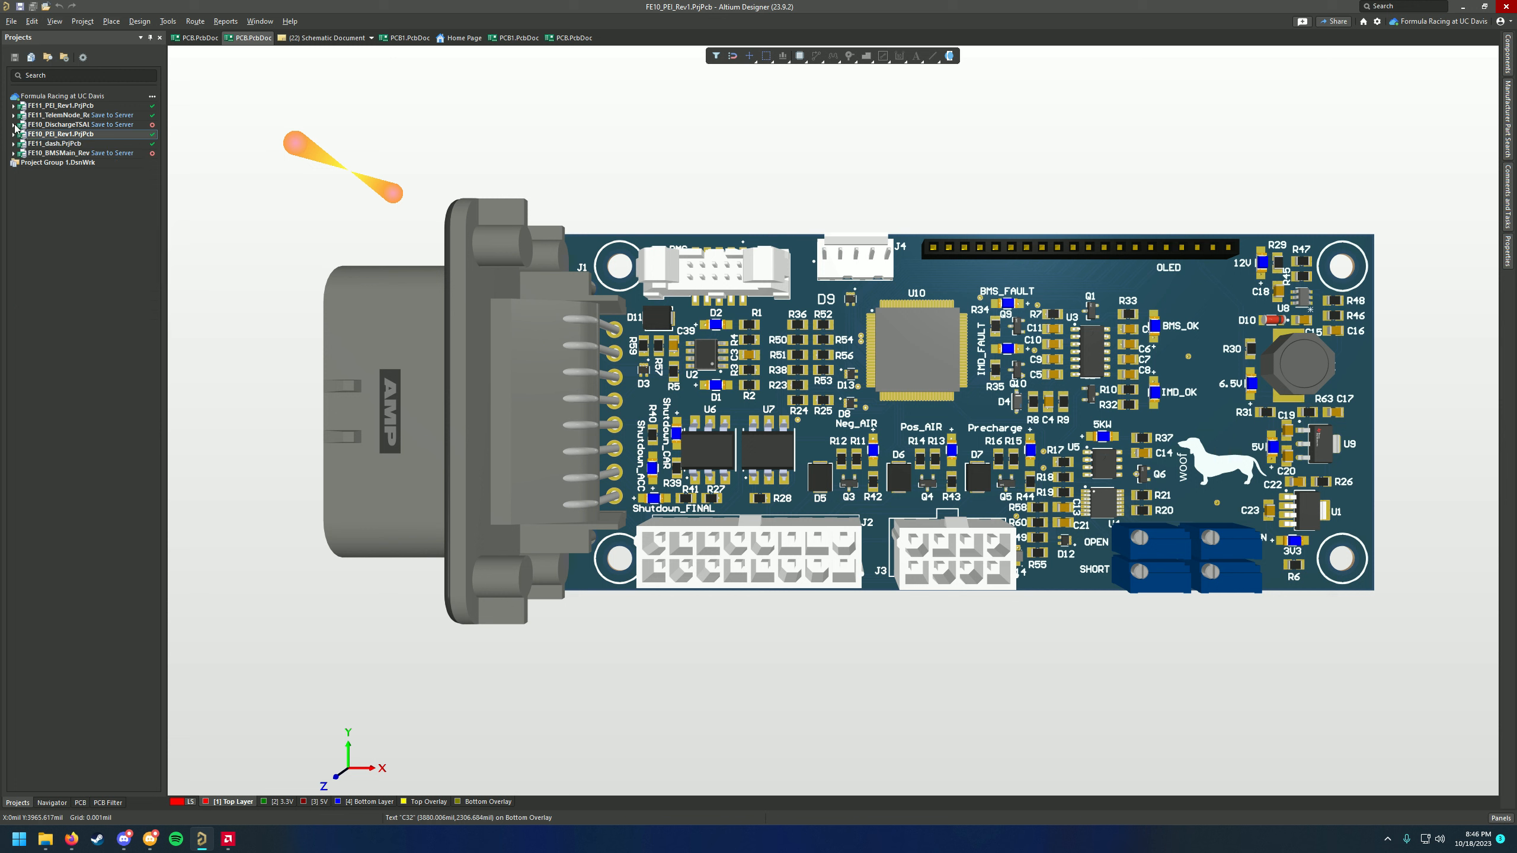
left_click(13, 125)
left_click(52, 165)
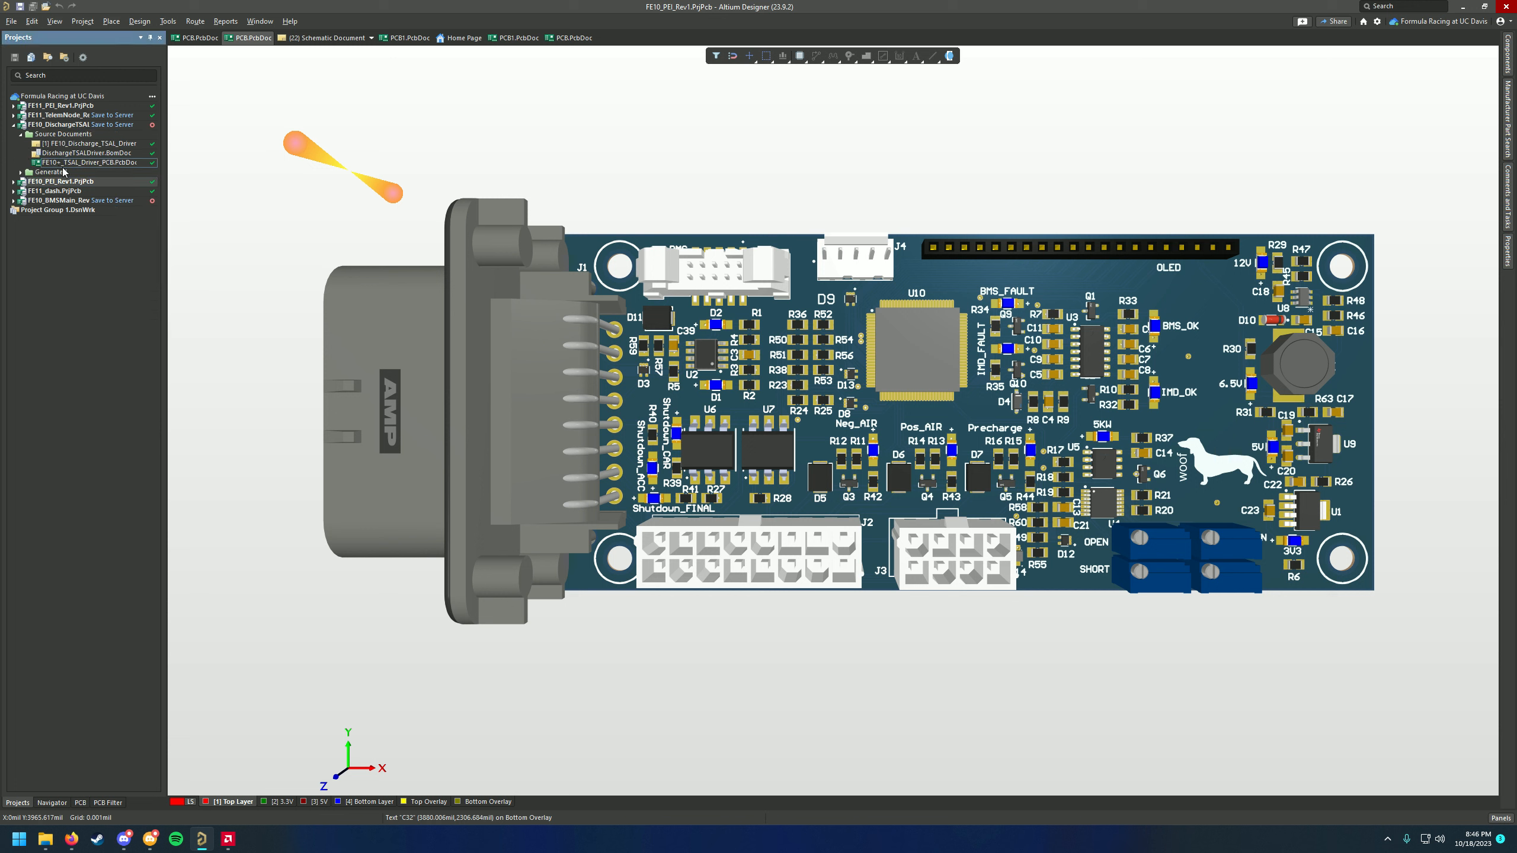
double_click(60, 163)
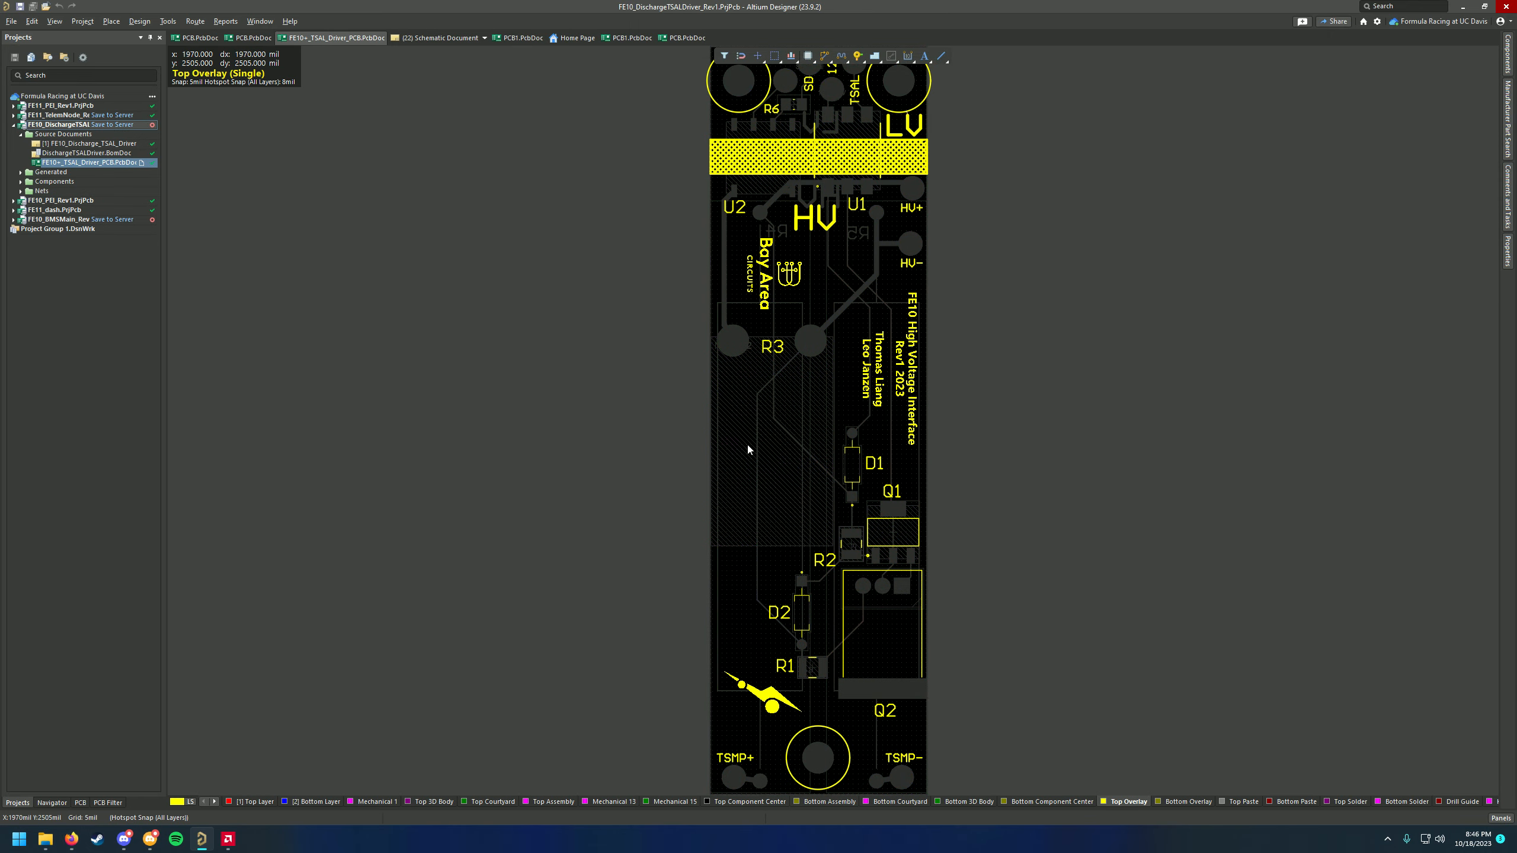
left_click(13, 125)
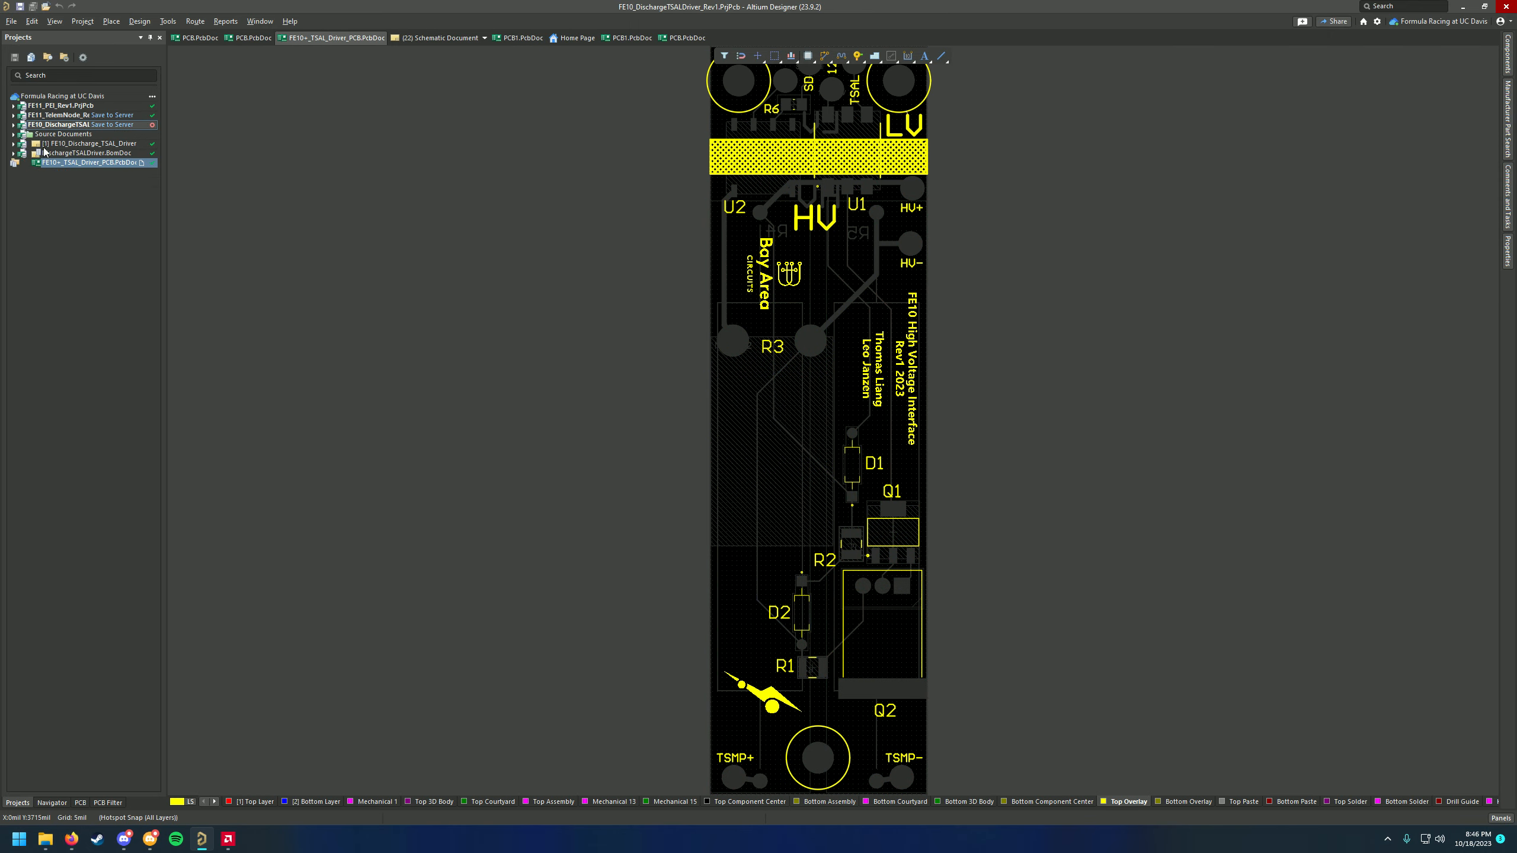
Close the Projects panel and restore it from the list of available panels
left_click(160, 38)
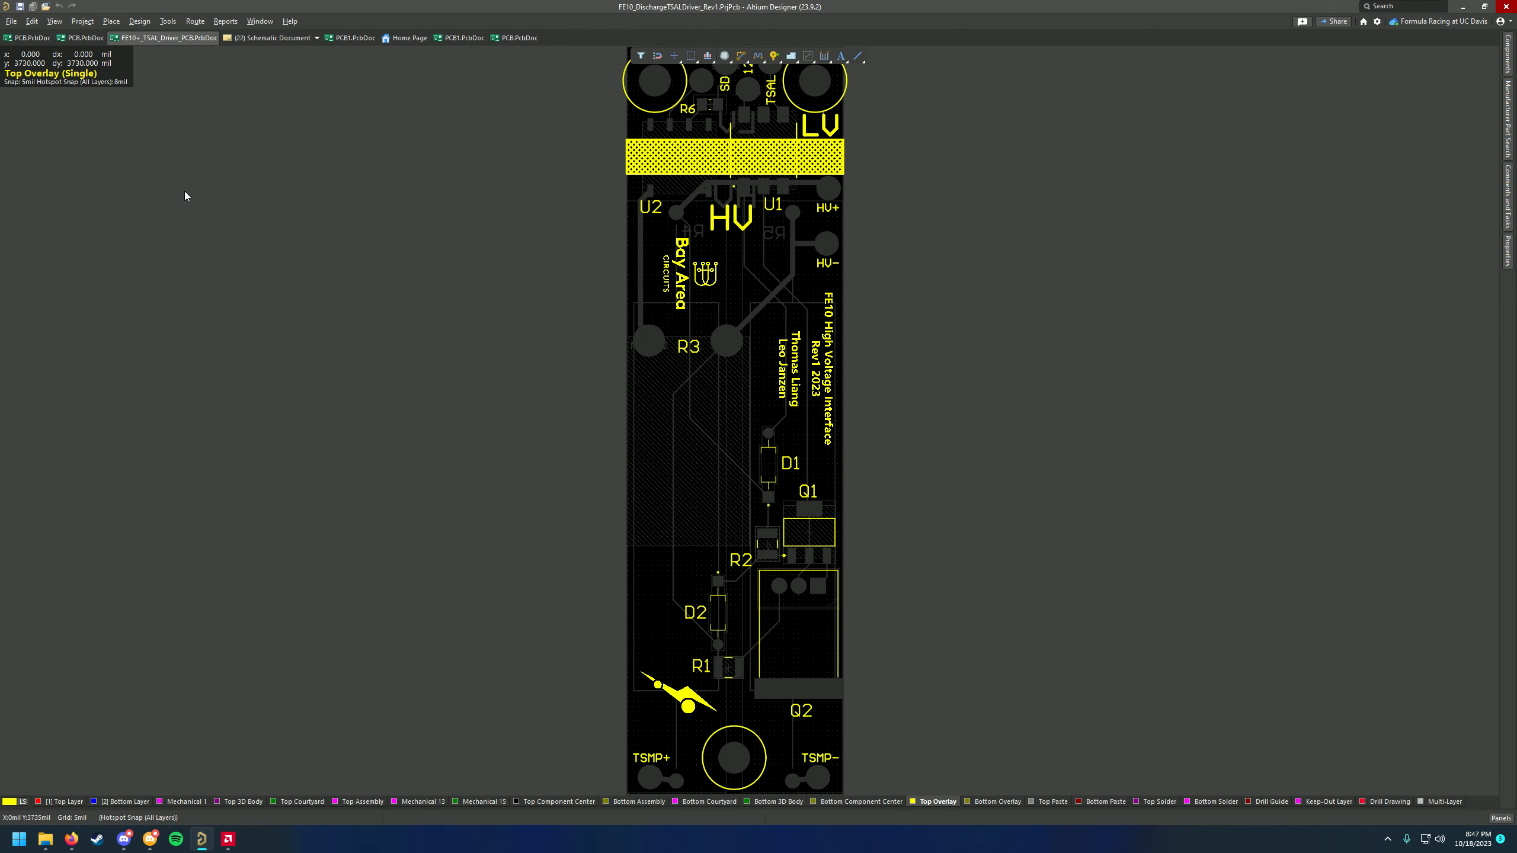
left_click(1514, 823)
left_click(1496, 823)
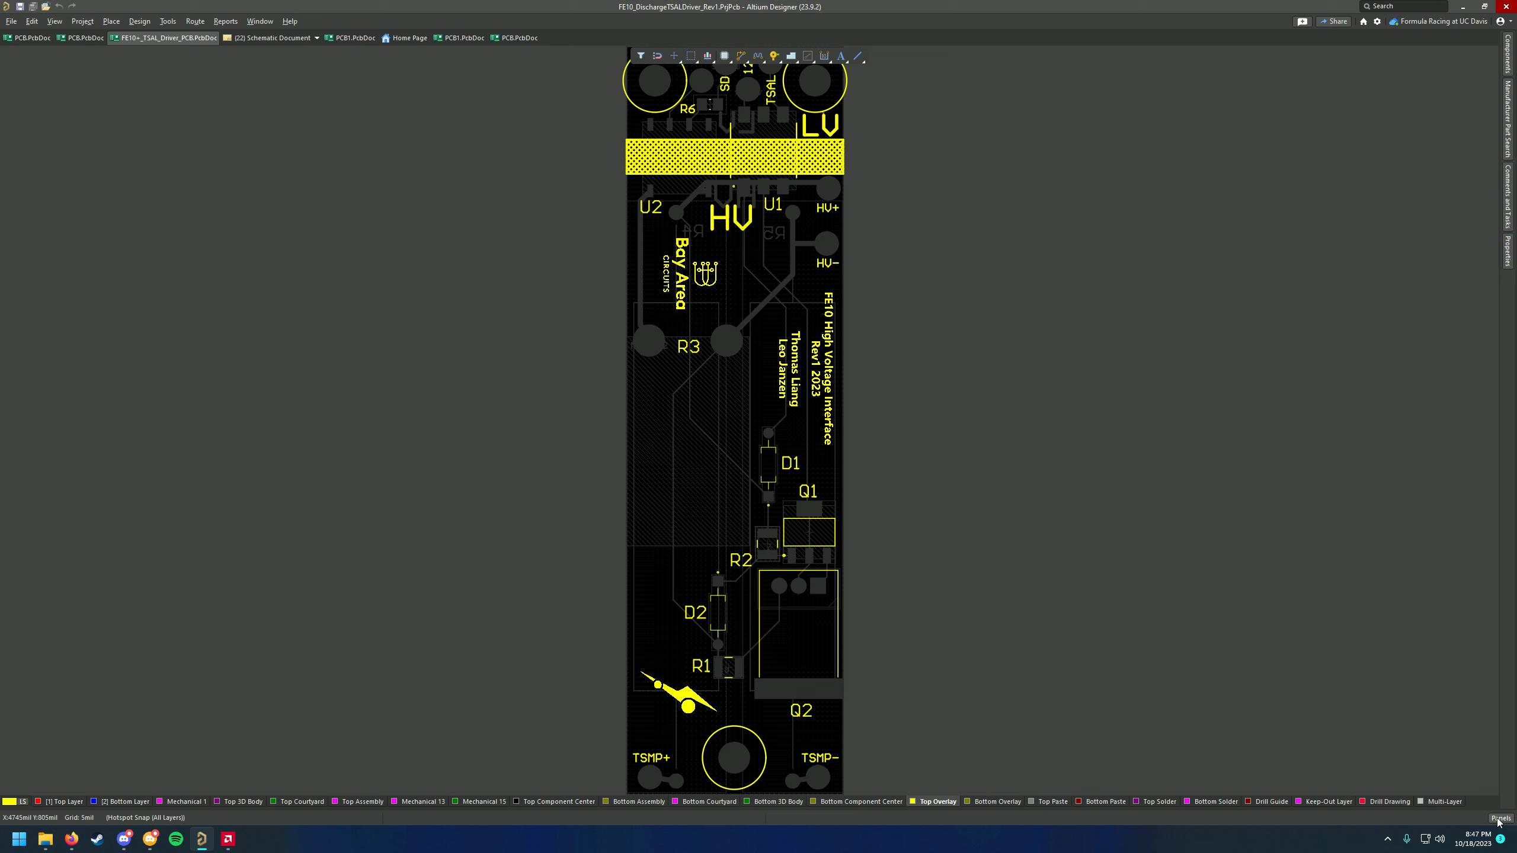
left_click(1500, 819)
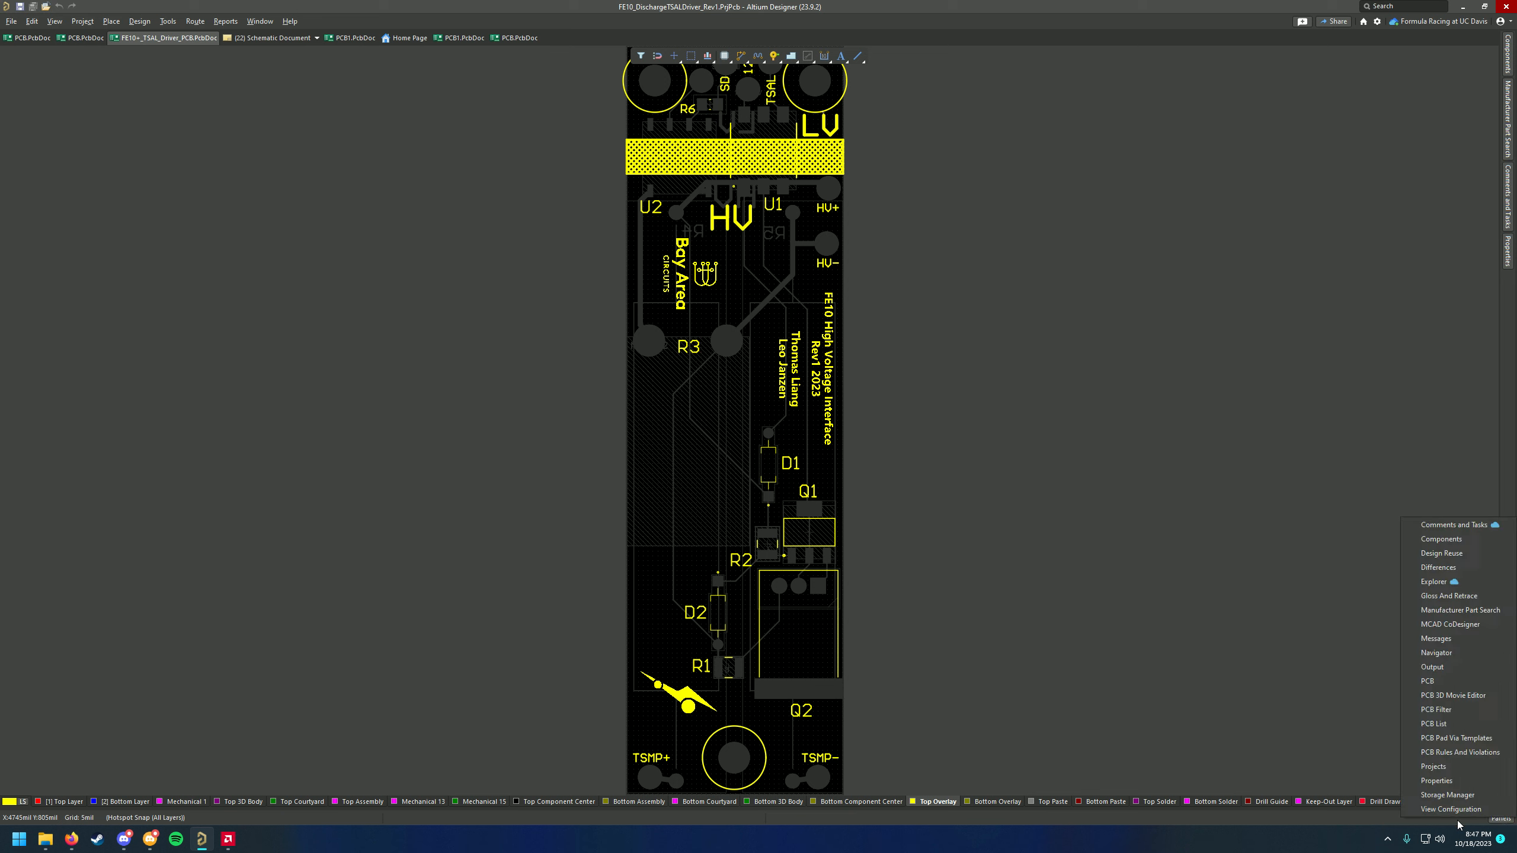
left_click(1511, 822)
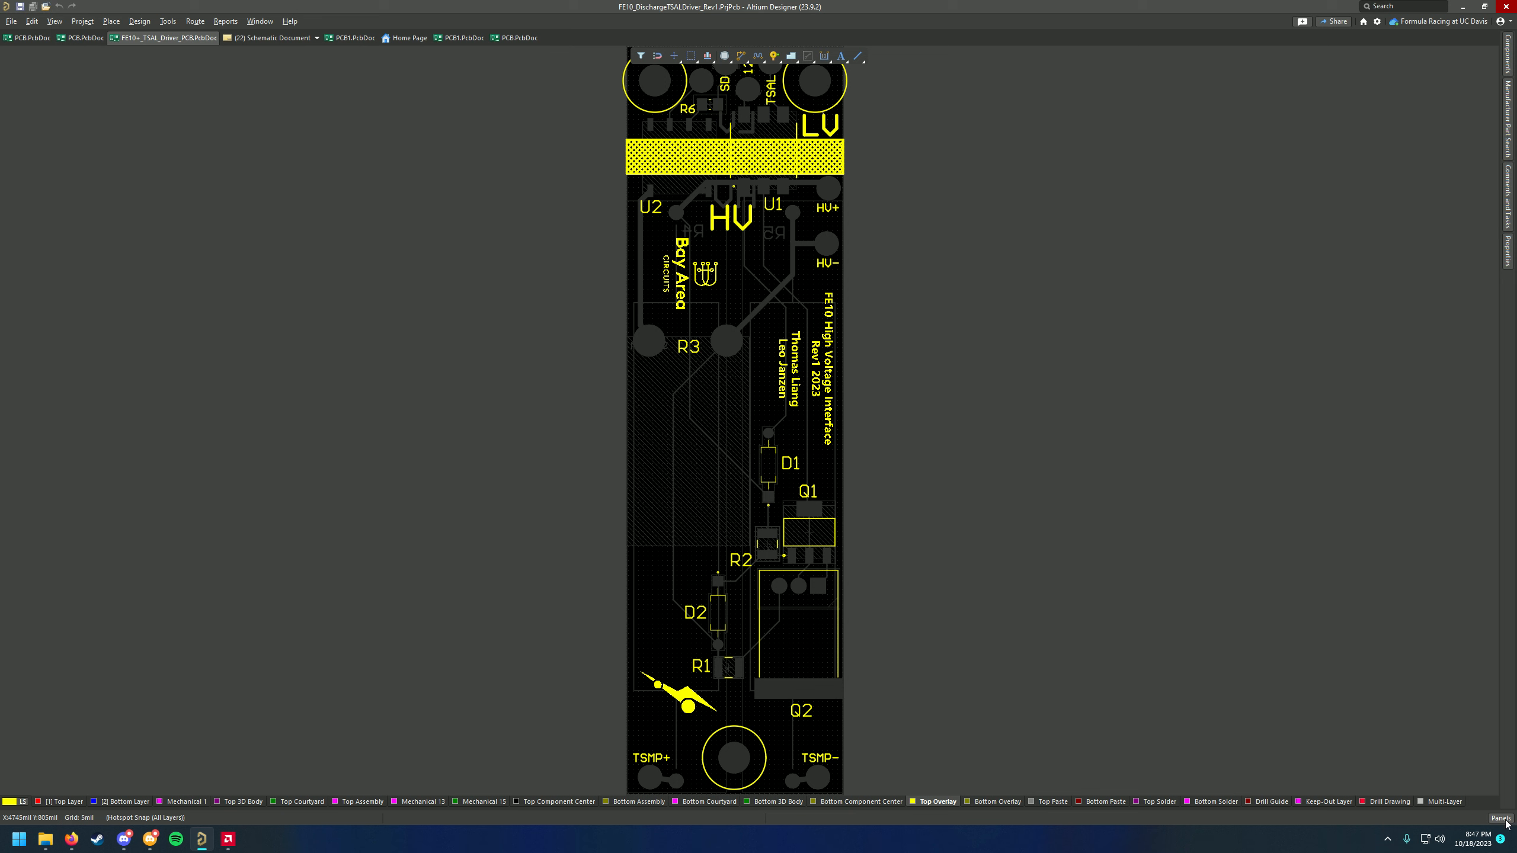
left_click(1506, 823)
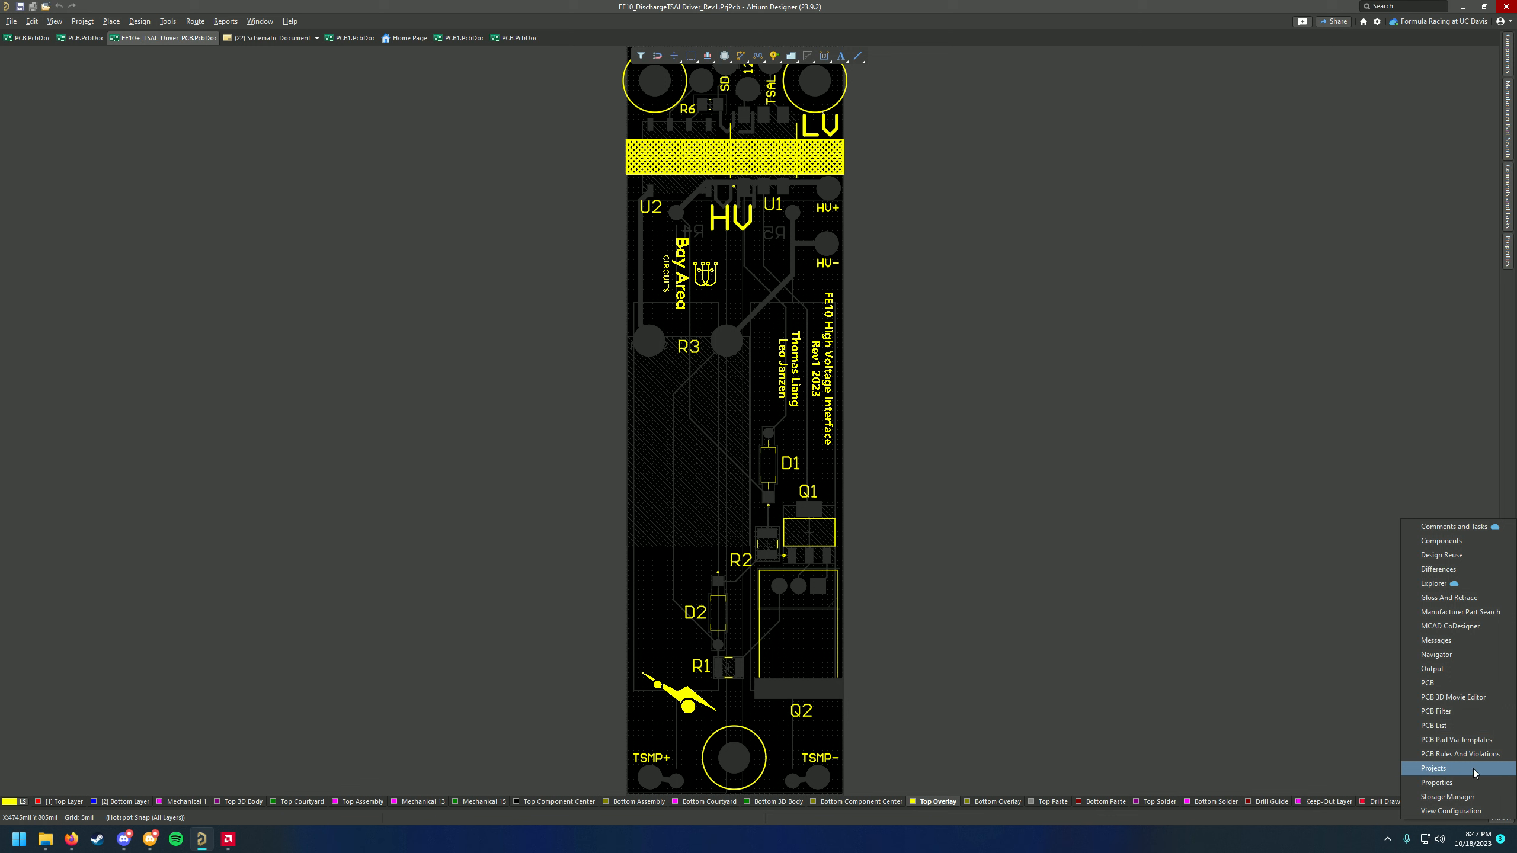
left_click(1434, 769)
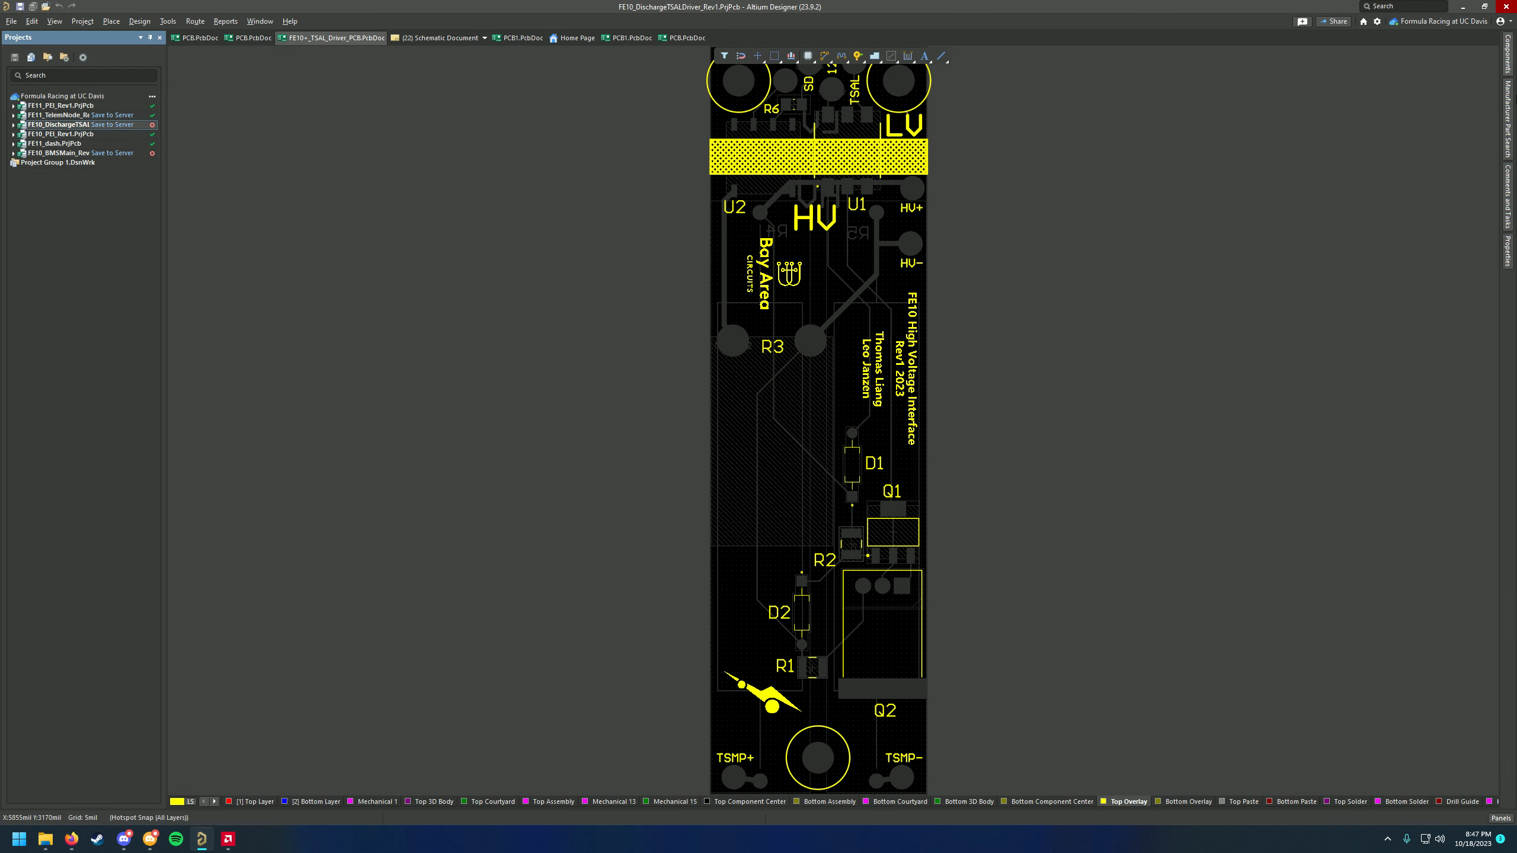
Display the board's Properties panel, reopen it from the list of available panels, and close it
mouse_move(1508, 258)
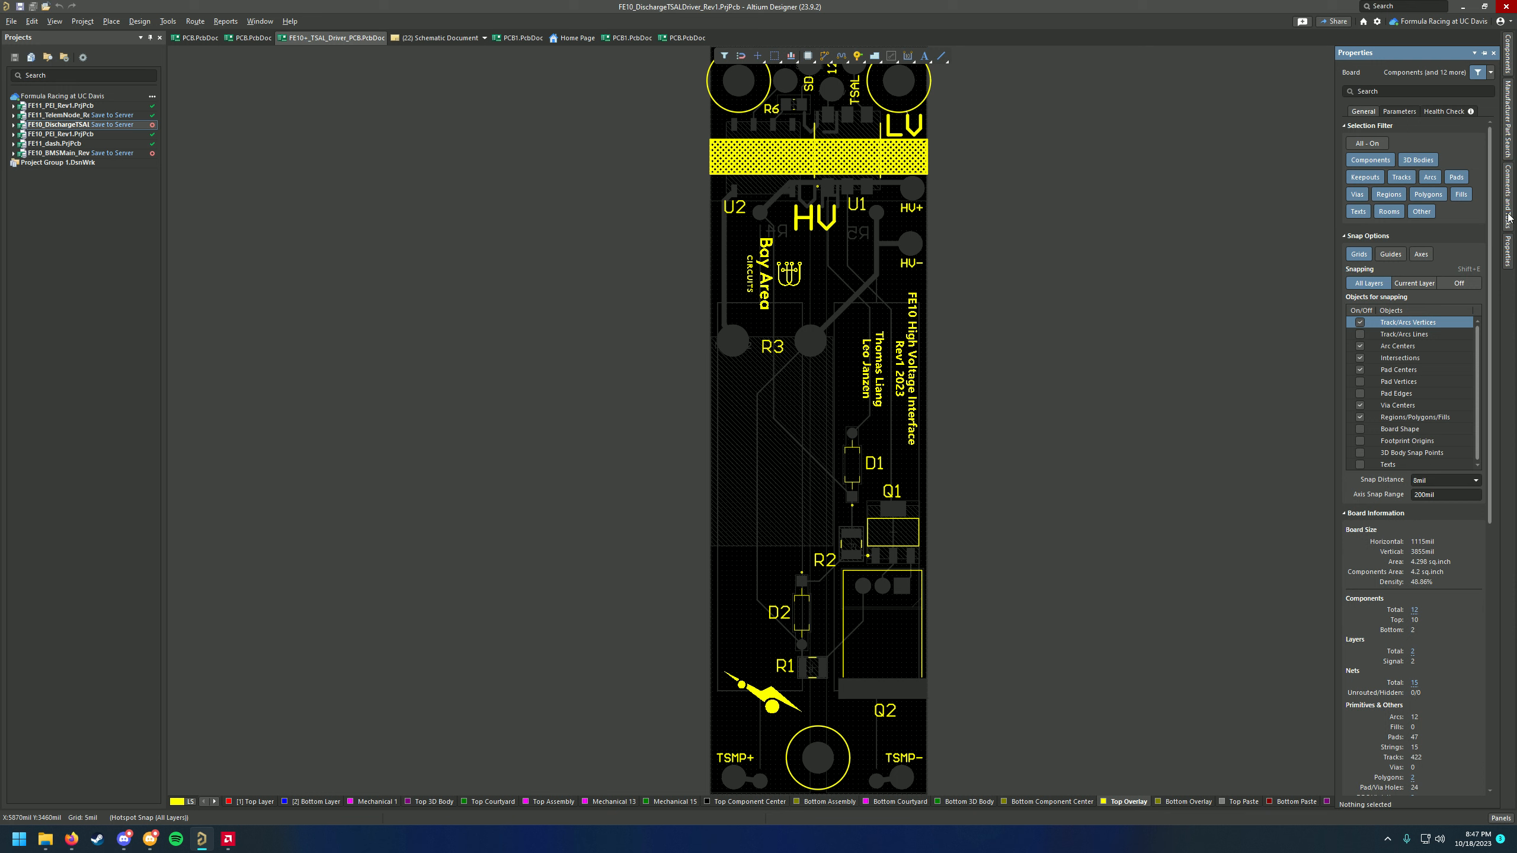
left_click(1501, 818)
left_click(1436, 782)
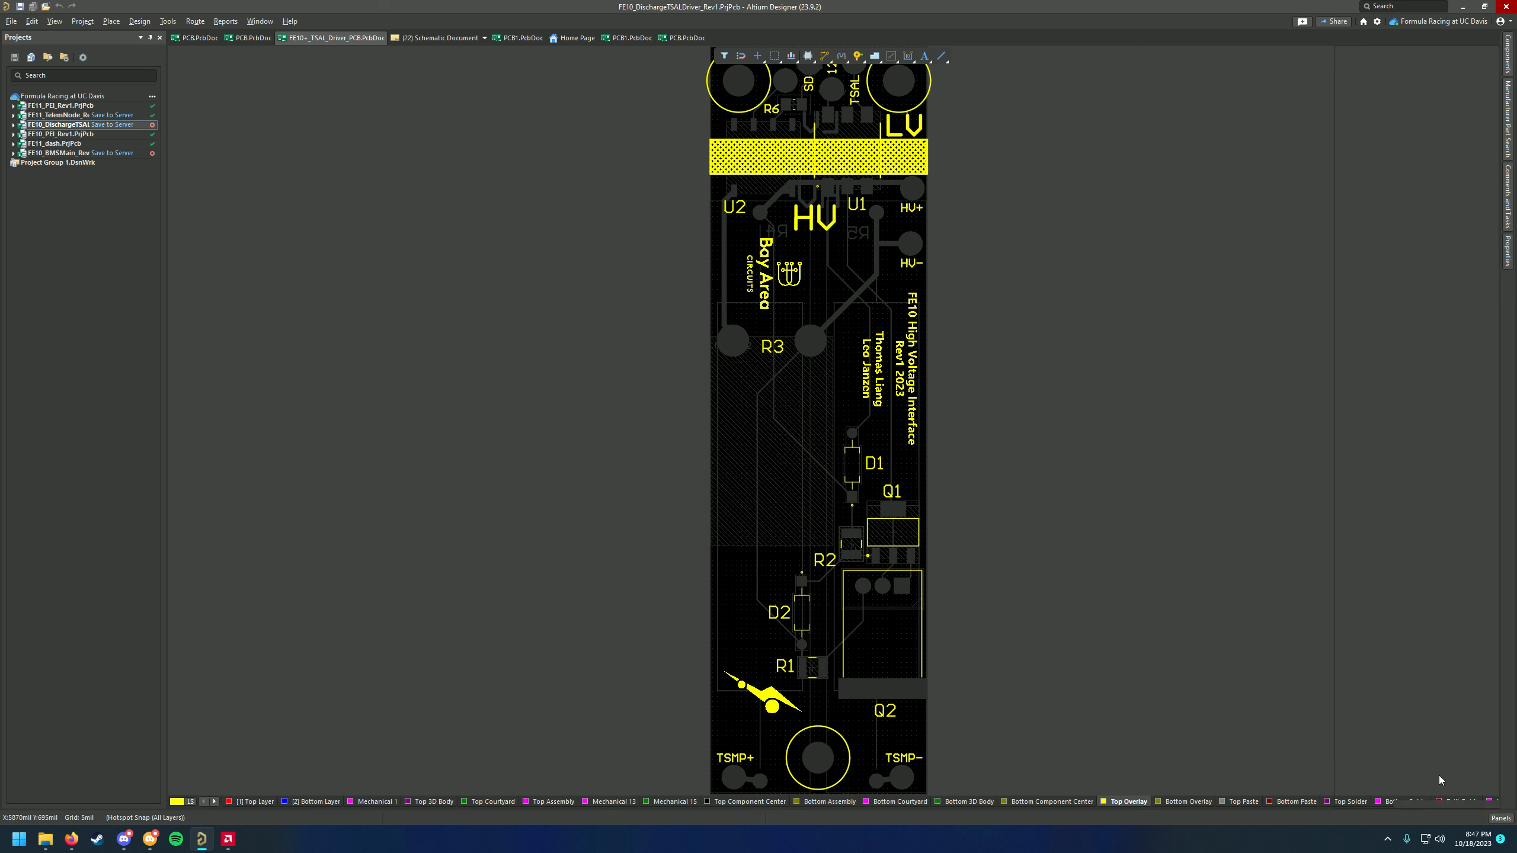
left_click(1493, 54)
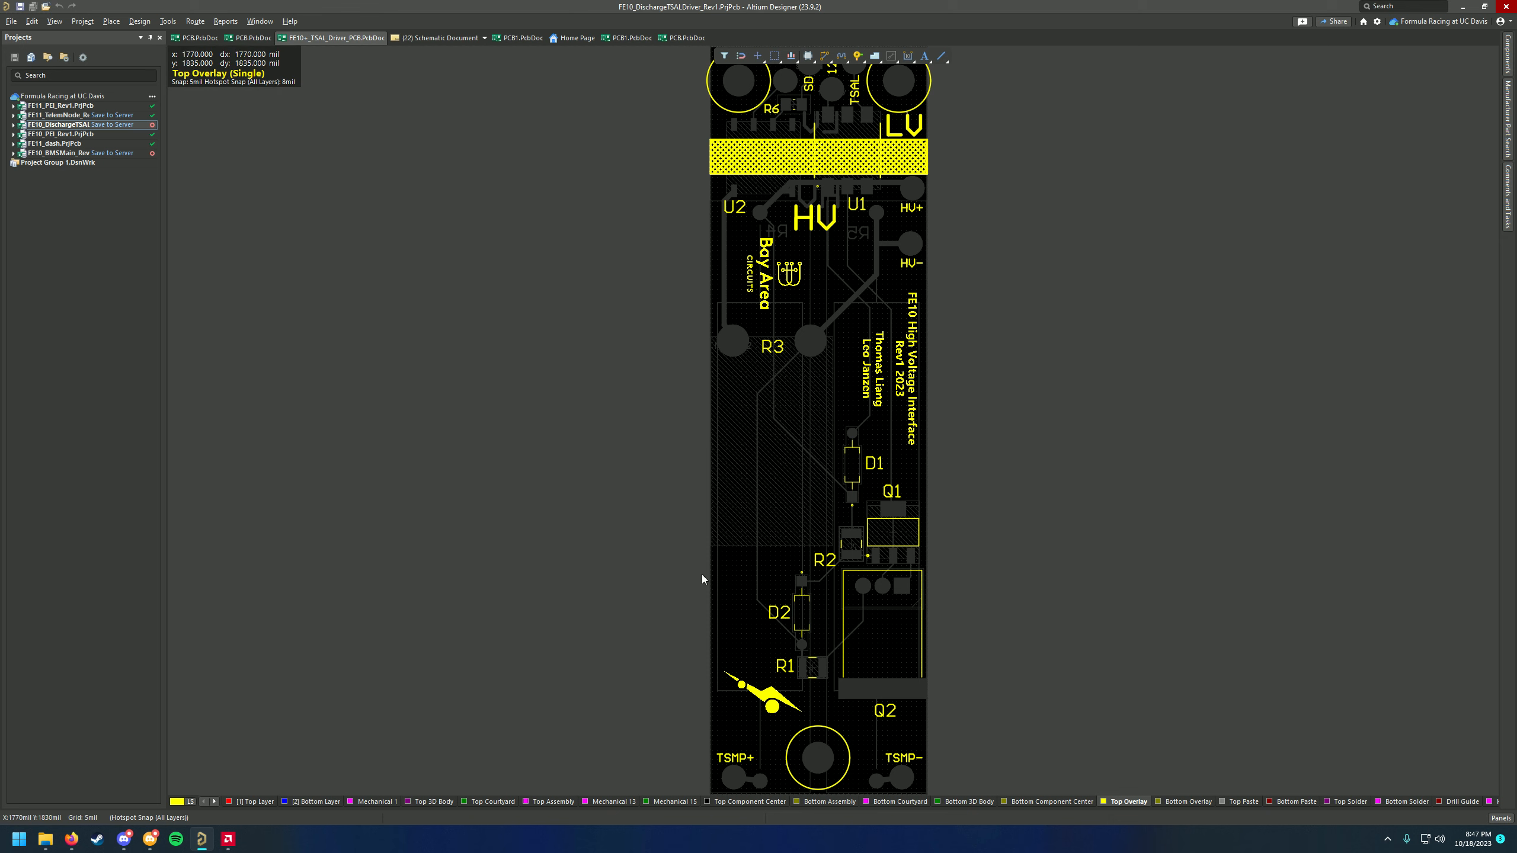
View the whole TSAL driver board, and return to the PCB.PcbDoc board of the FE10_PEI_Rev1 project
scroll(844, 449, "down", 3, "ctrl")
scroll(841, 452, "up", 2, "ctrl")
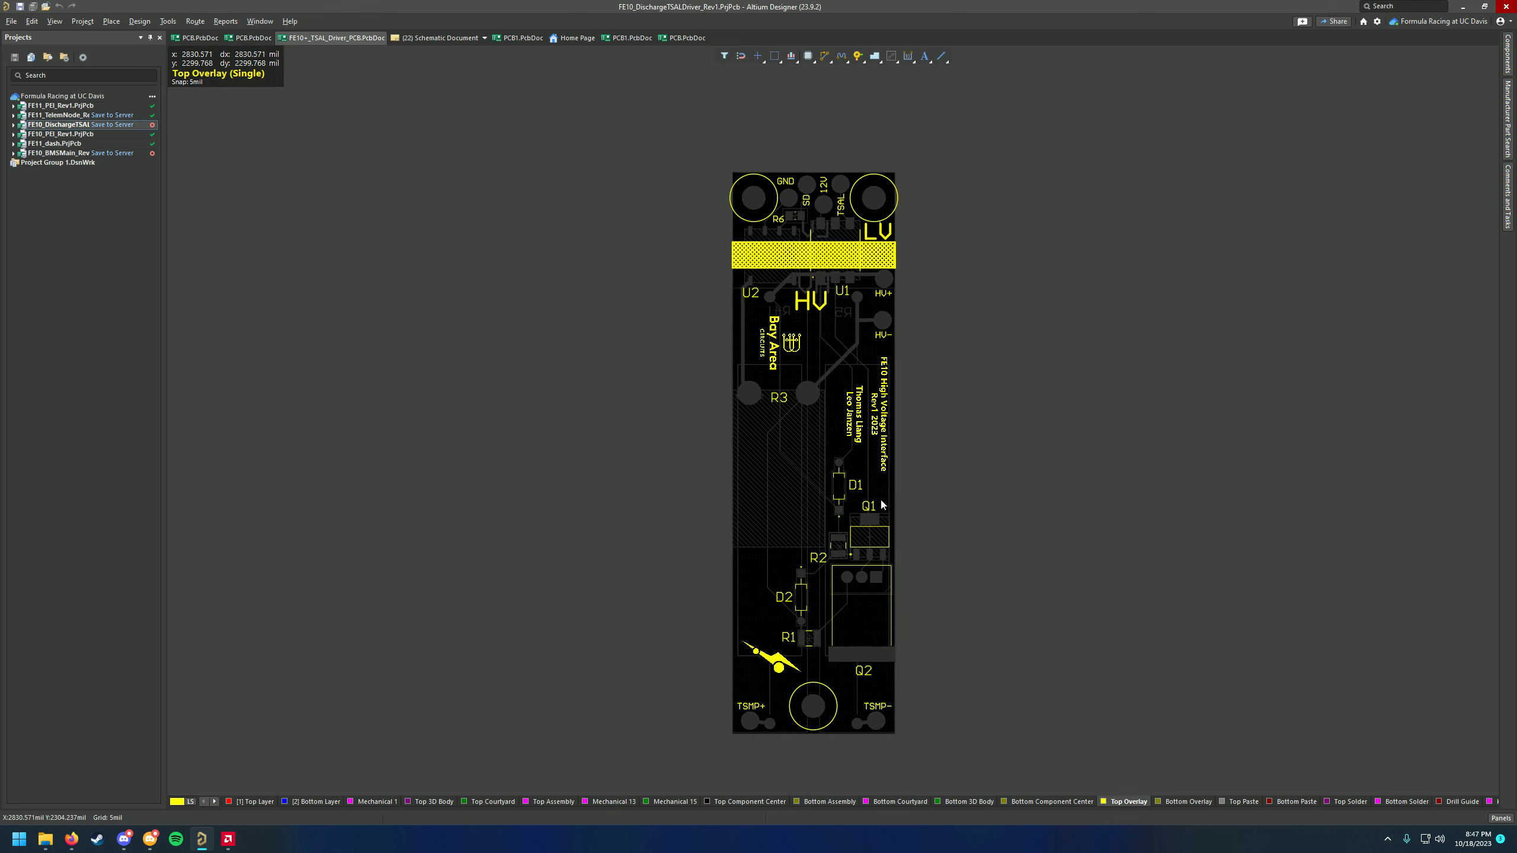
left_click(13, 134)
double_click(74, 268)
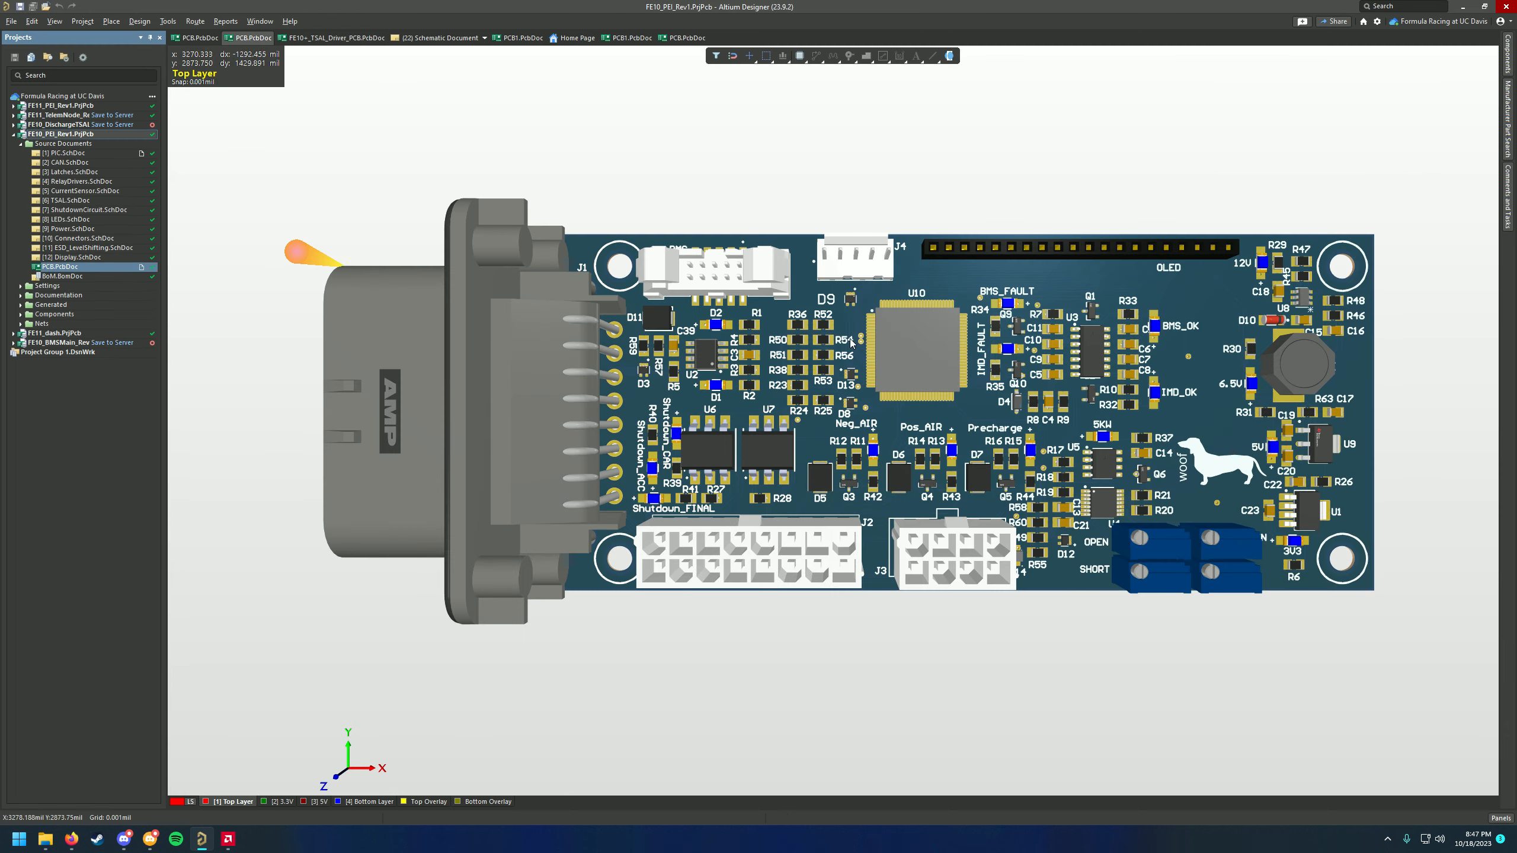
right_click_drag(850, 342, 799, 351)
scroll(800, 350, "down", 3)
key("super")
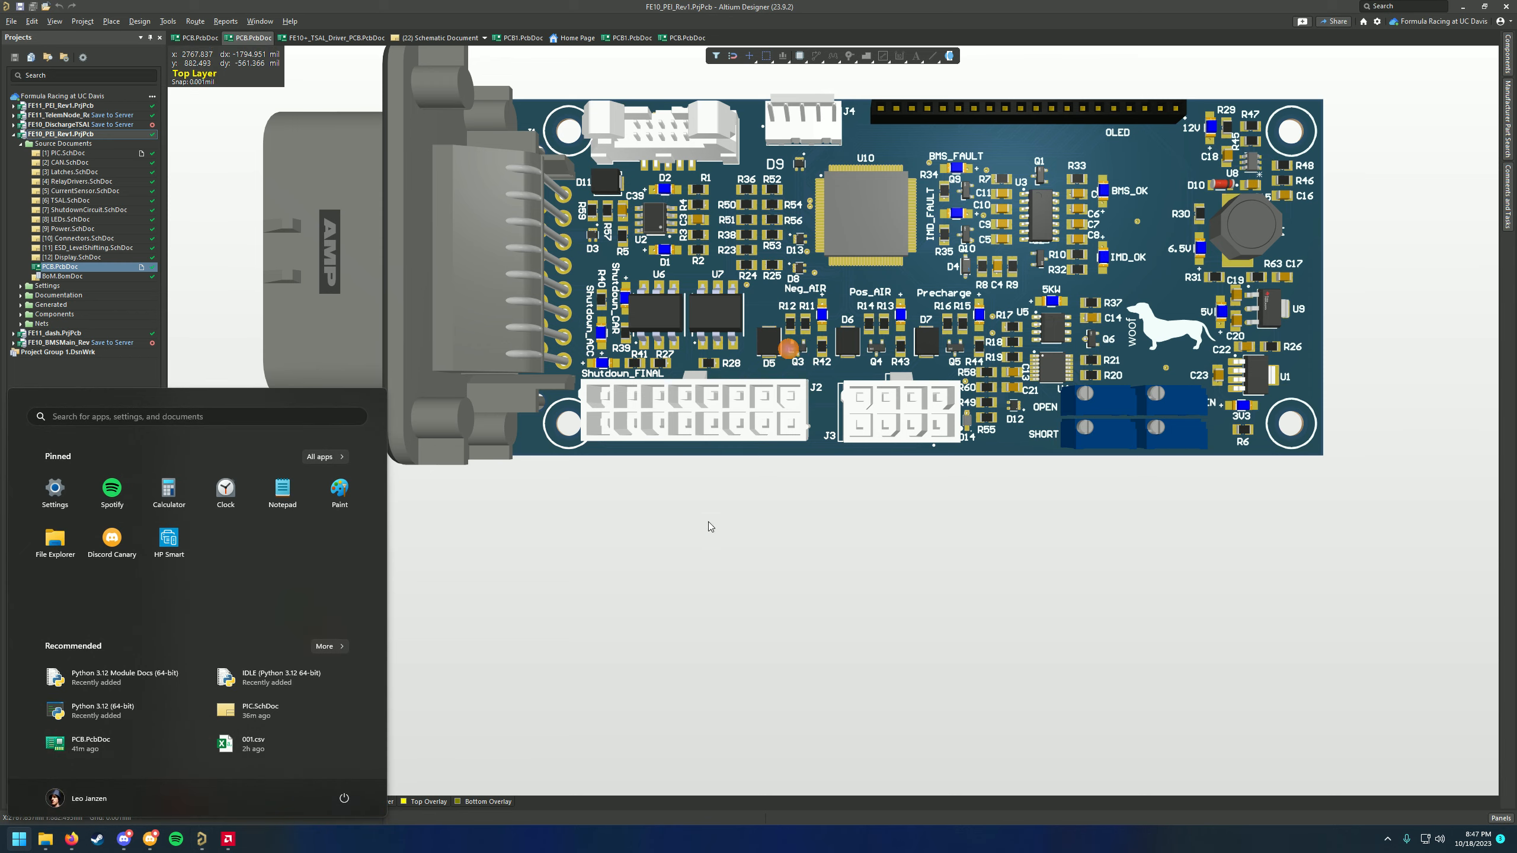
right_click_drag(710, 526, 720, 608)
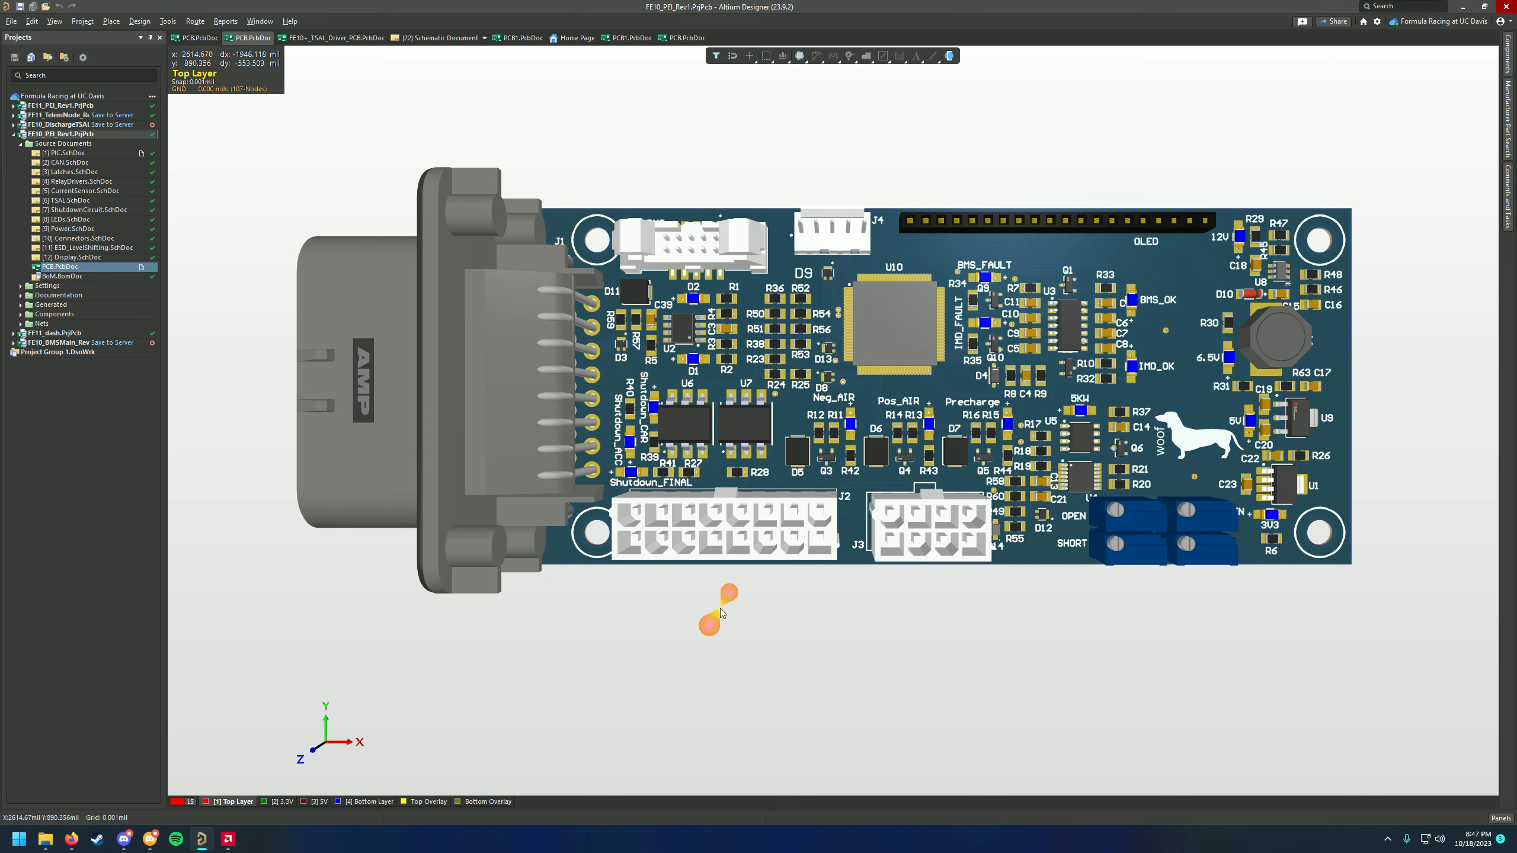
right_click_drag(789, 242, 771, 282)
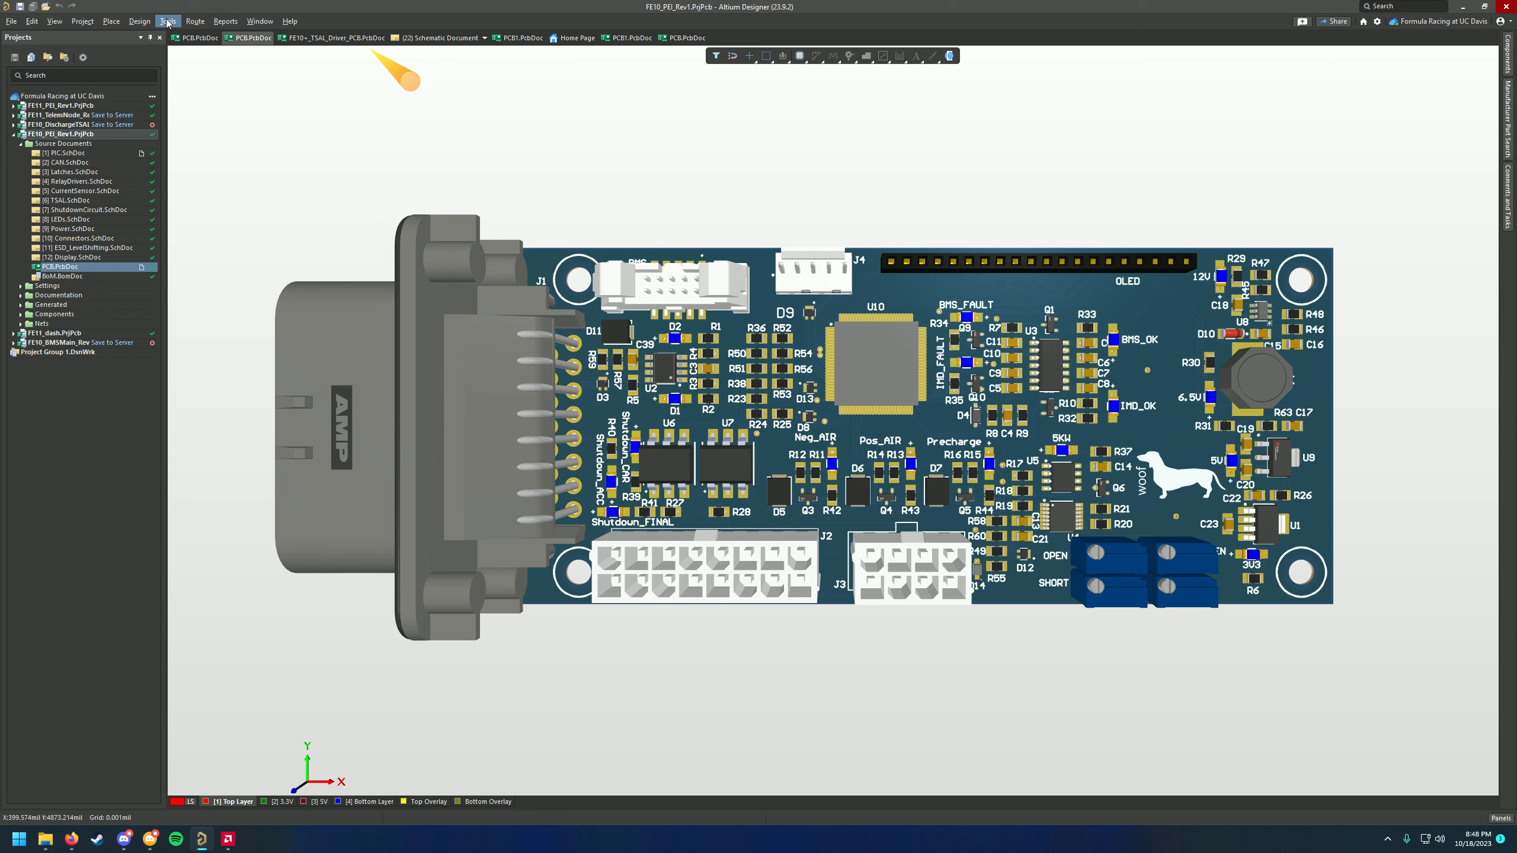
Display the lists of Tools and Window commands for the board, dismissing them without running any command
left_click(168, 22)
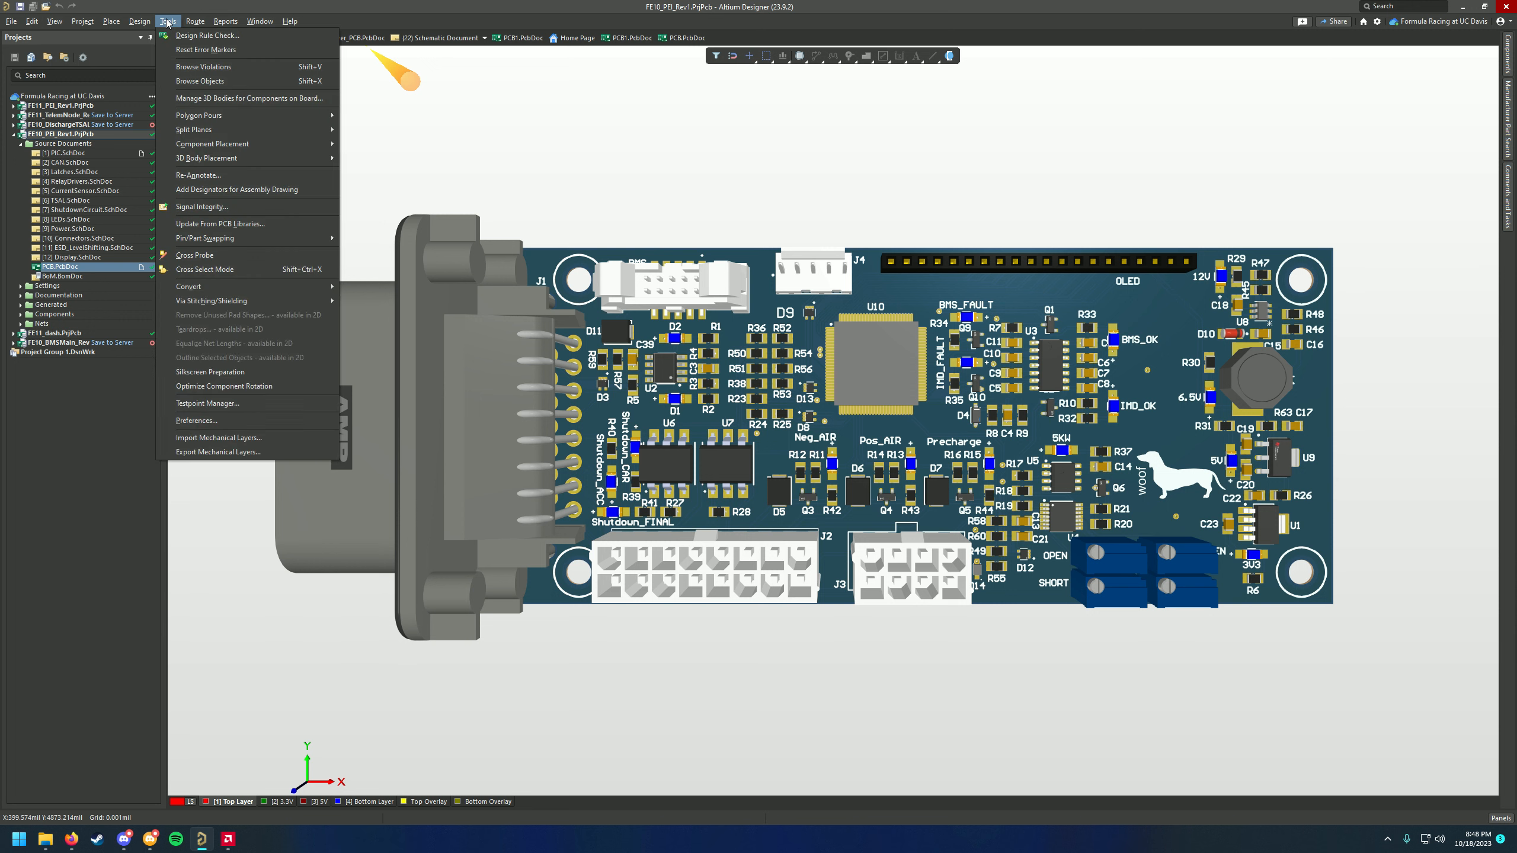
left_click(168, 21)
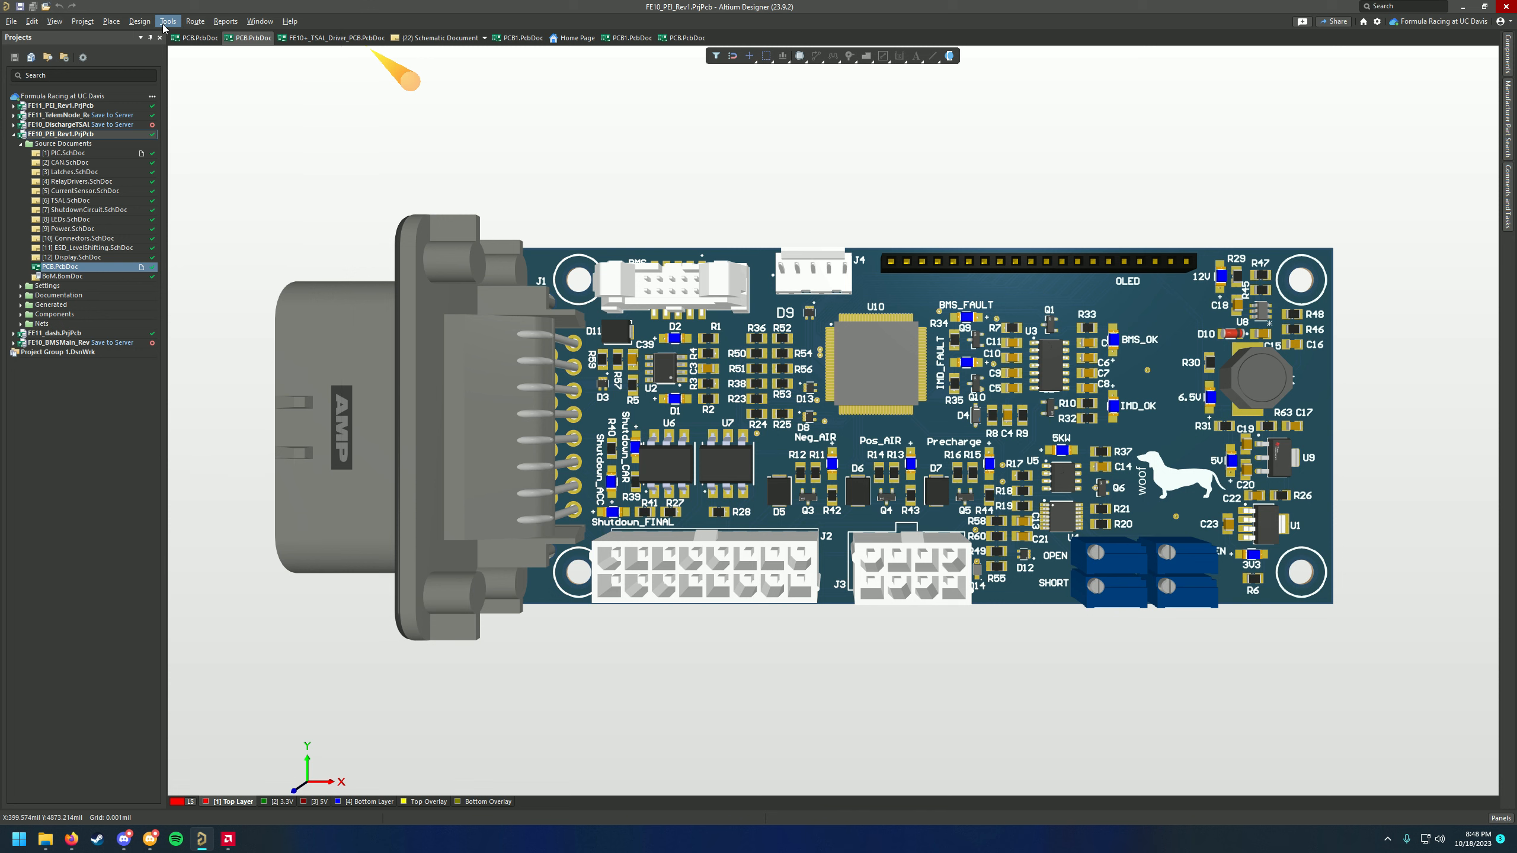
key("t")
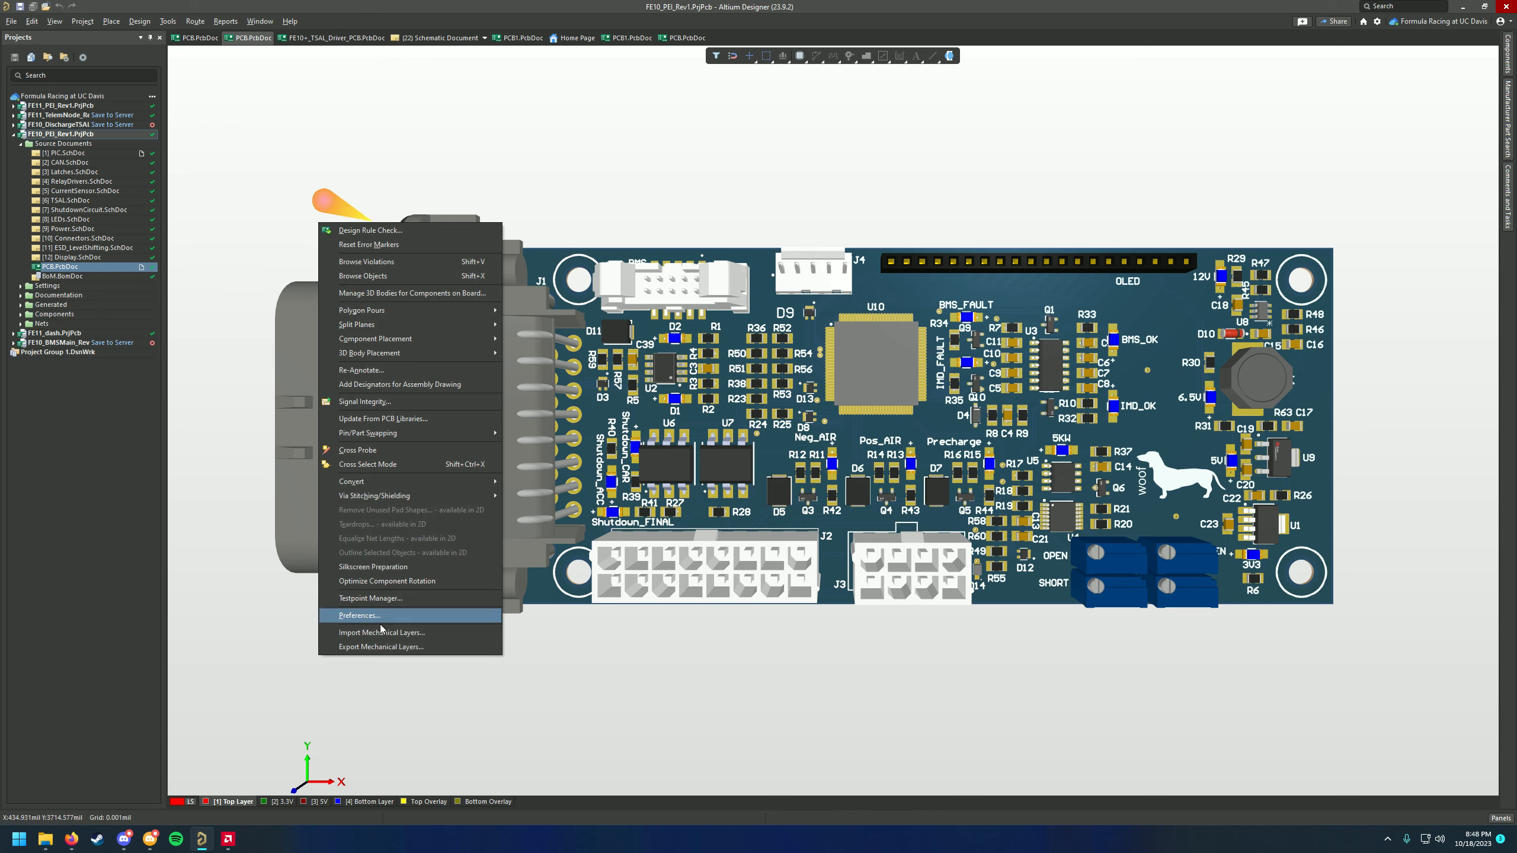
left_click(385, 9)
right_click_drag(405, 397, 446, 392)
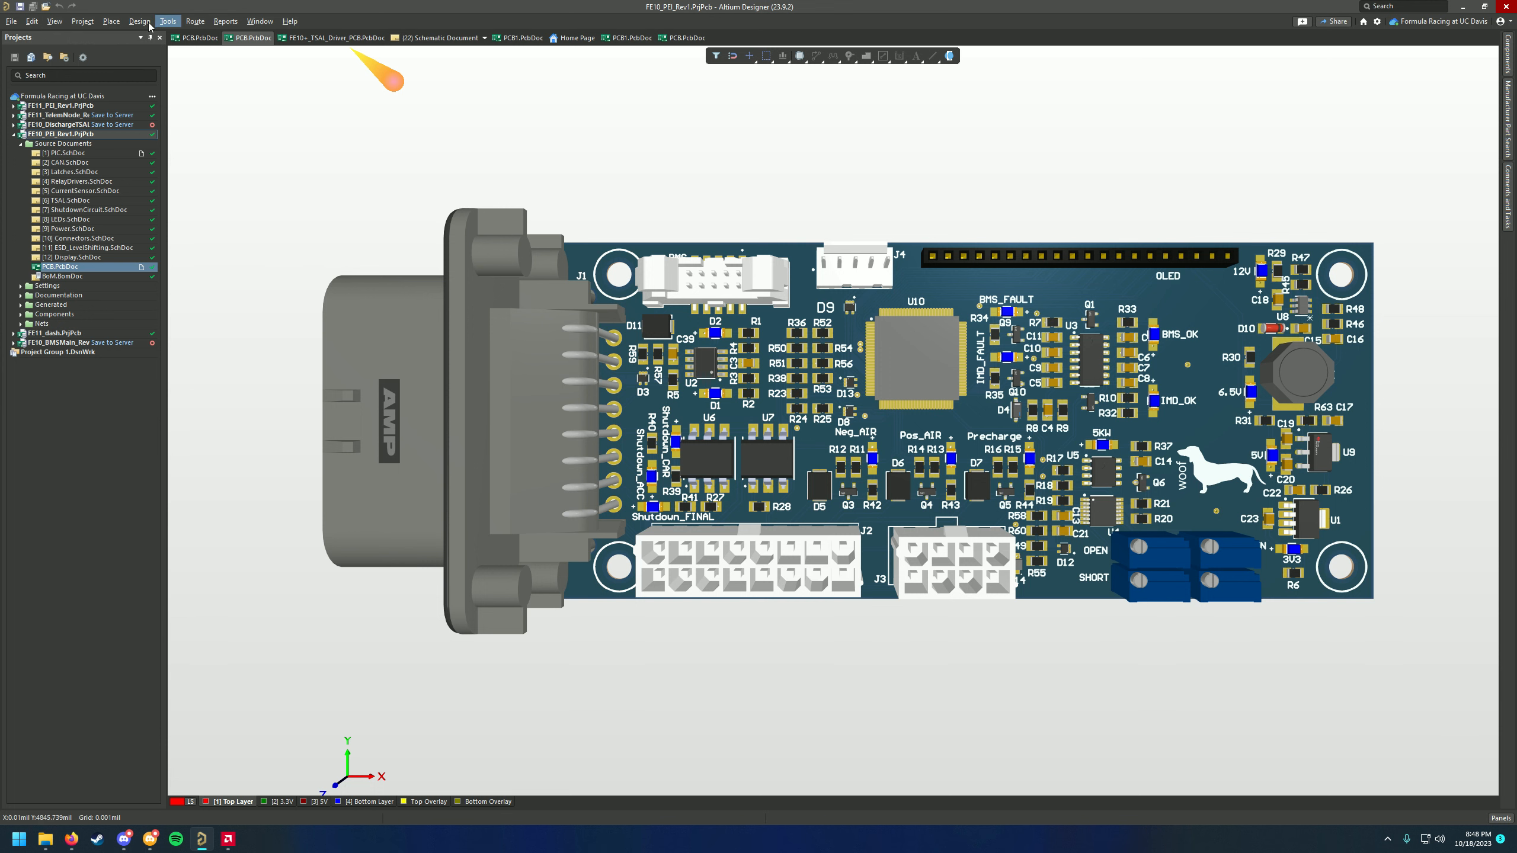
left_click(260, 22)
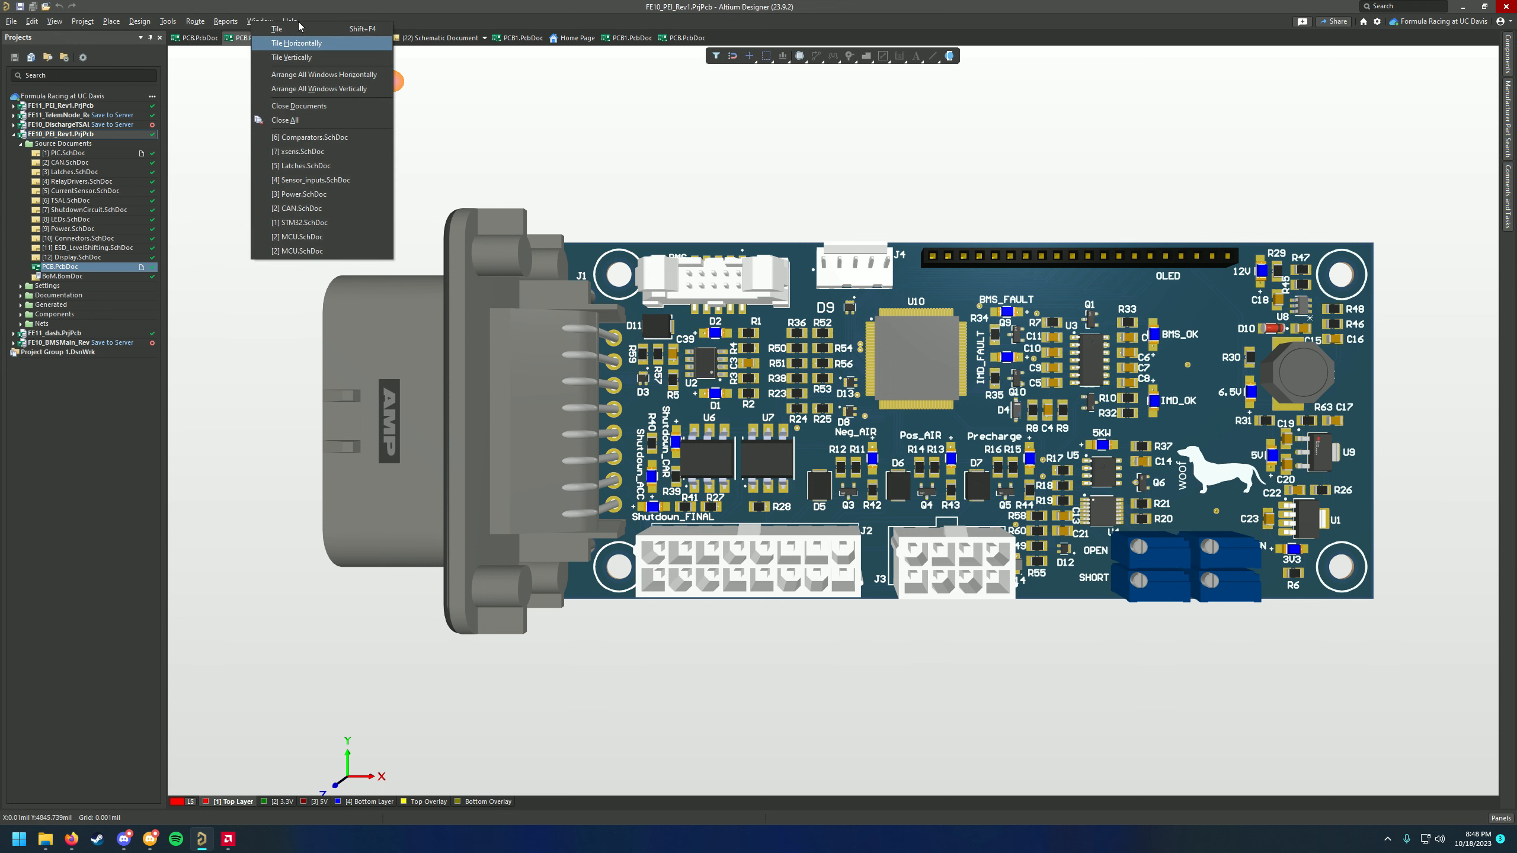
left_click(261, 20)
left_click(260, 21)
left_click(315, 83)
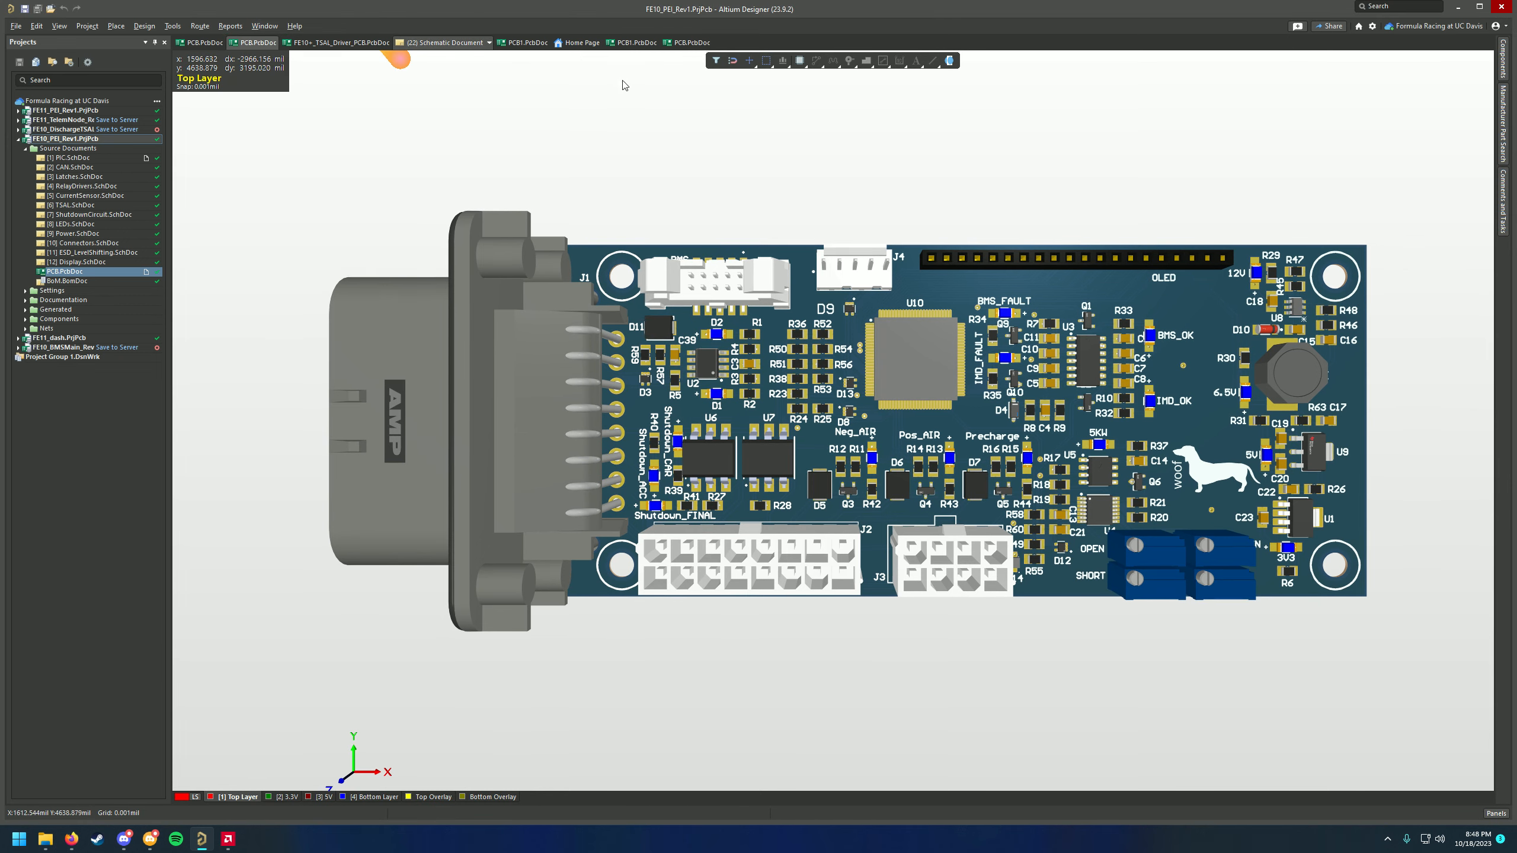
Open the Design Rule Checker for the FE10_PEI board and cancel it without running a check
left_click(172, 26)
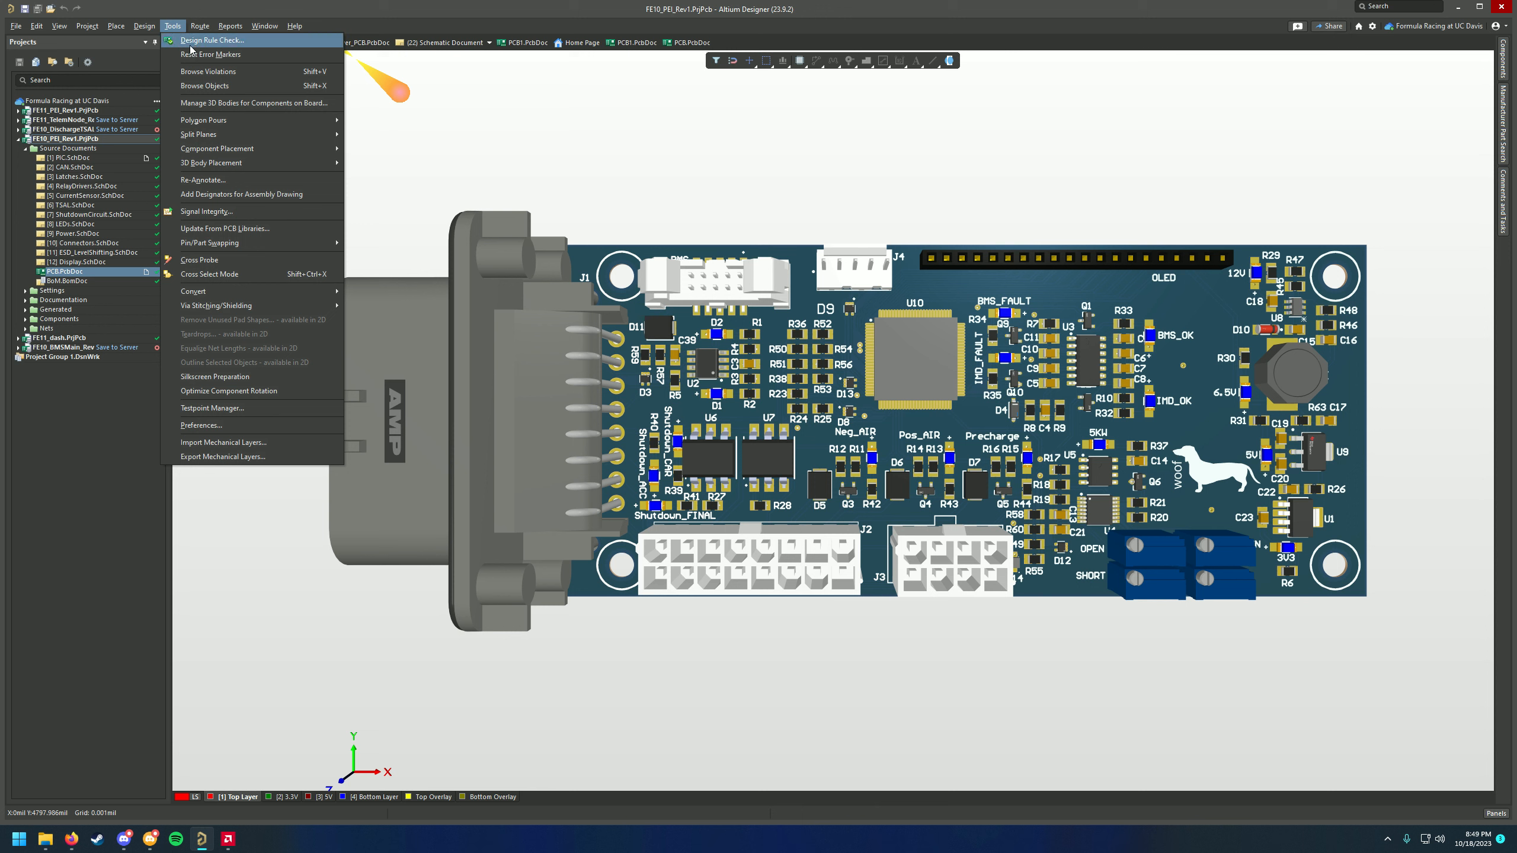
left_click(339, 11)
key("t")
key("d")
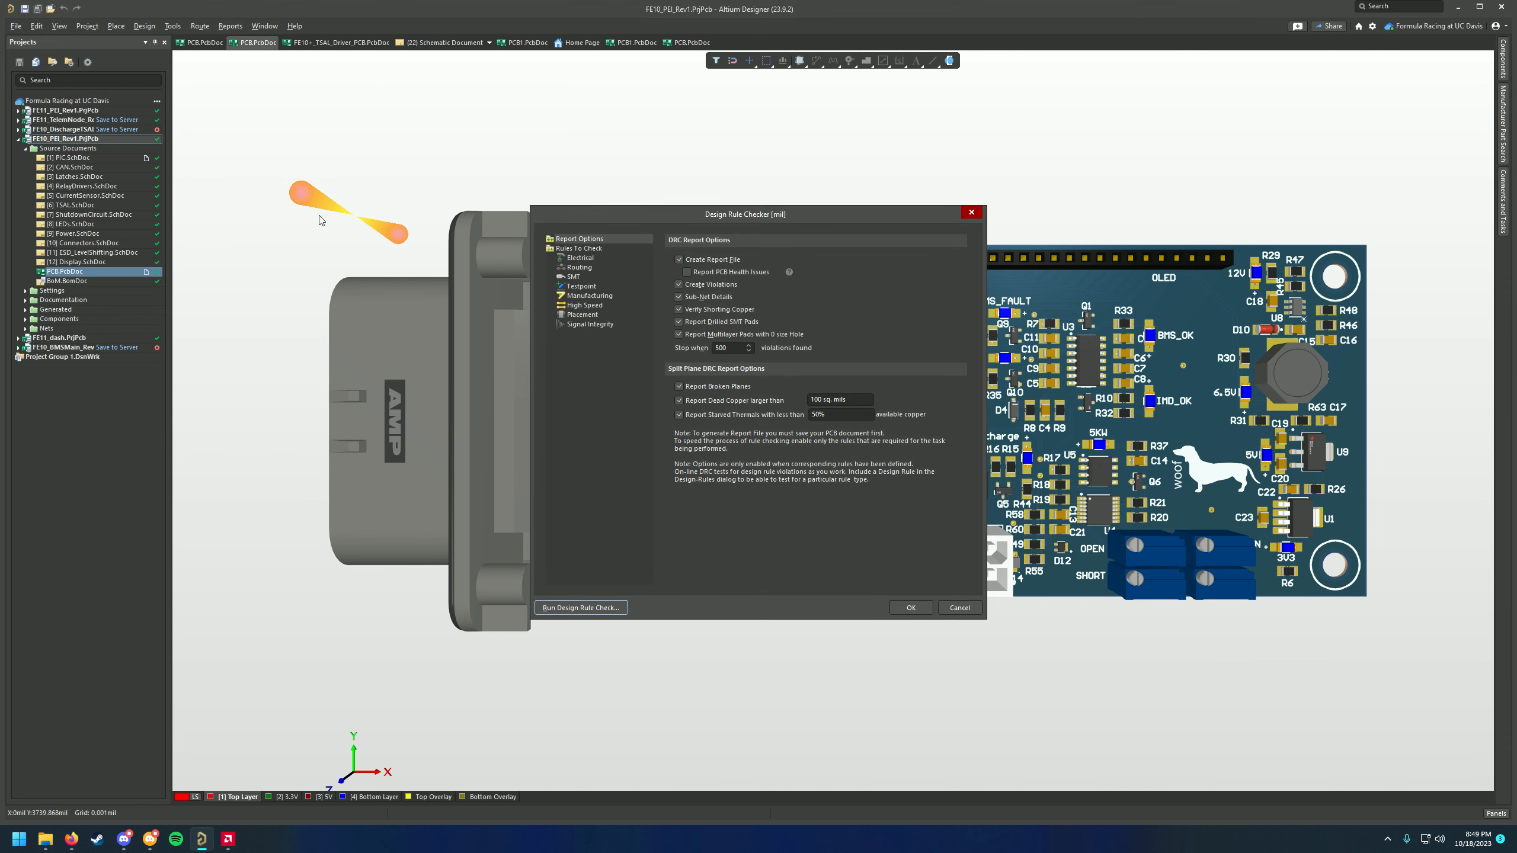
left_click(959, 608)
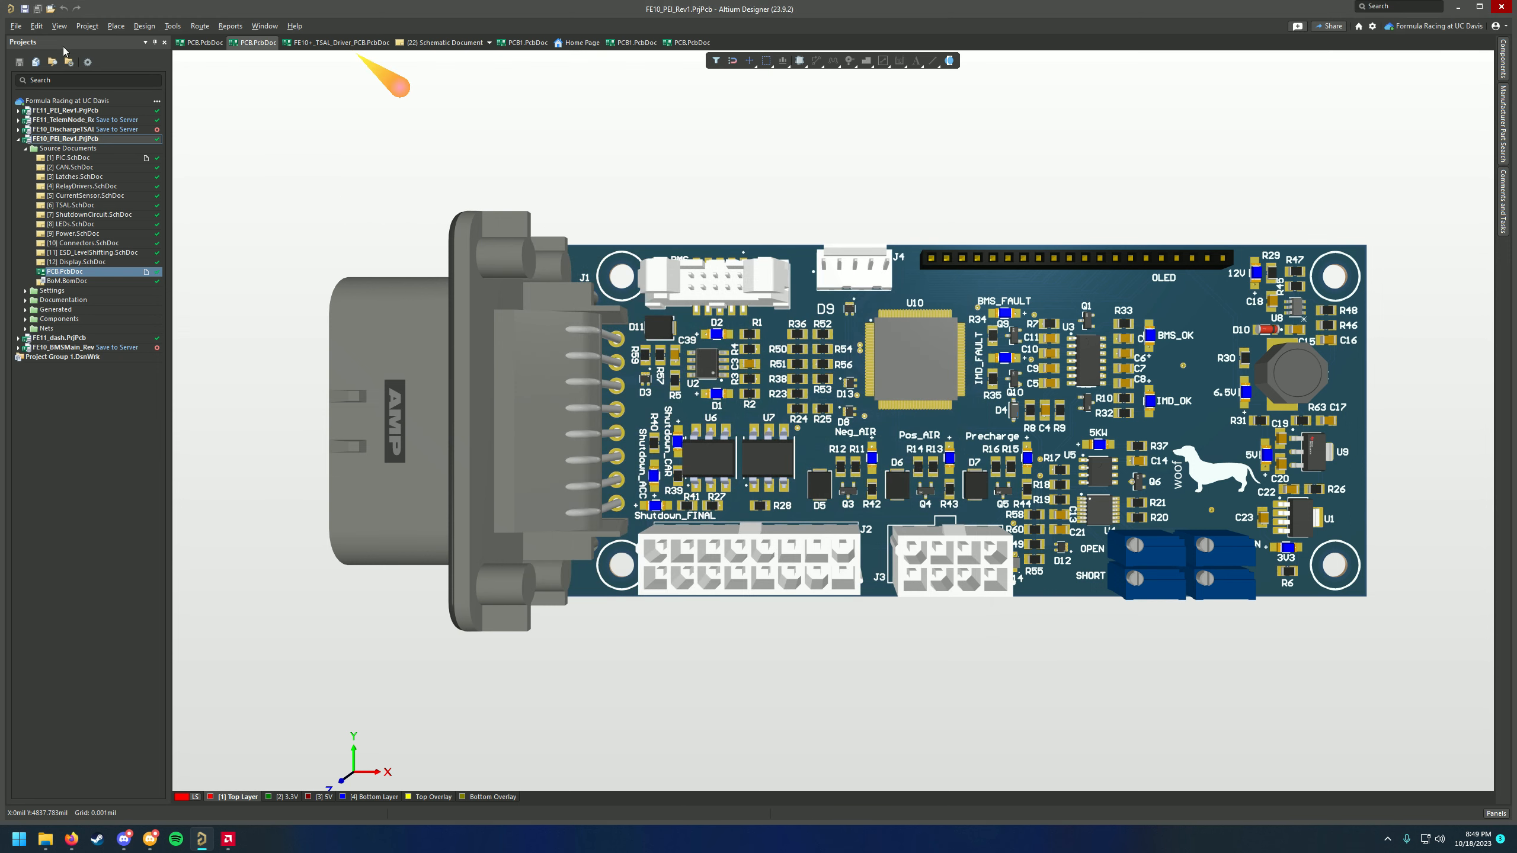
Examine the FE10_PEI board in 3D, both as a whole and up close around its connectors and components
scroll(489, 215, "up", 2)
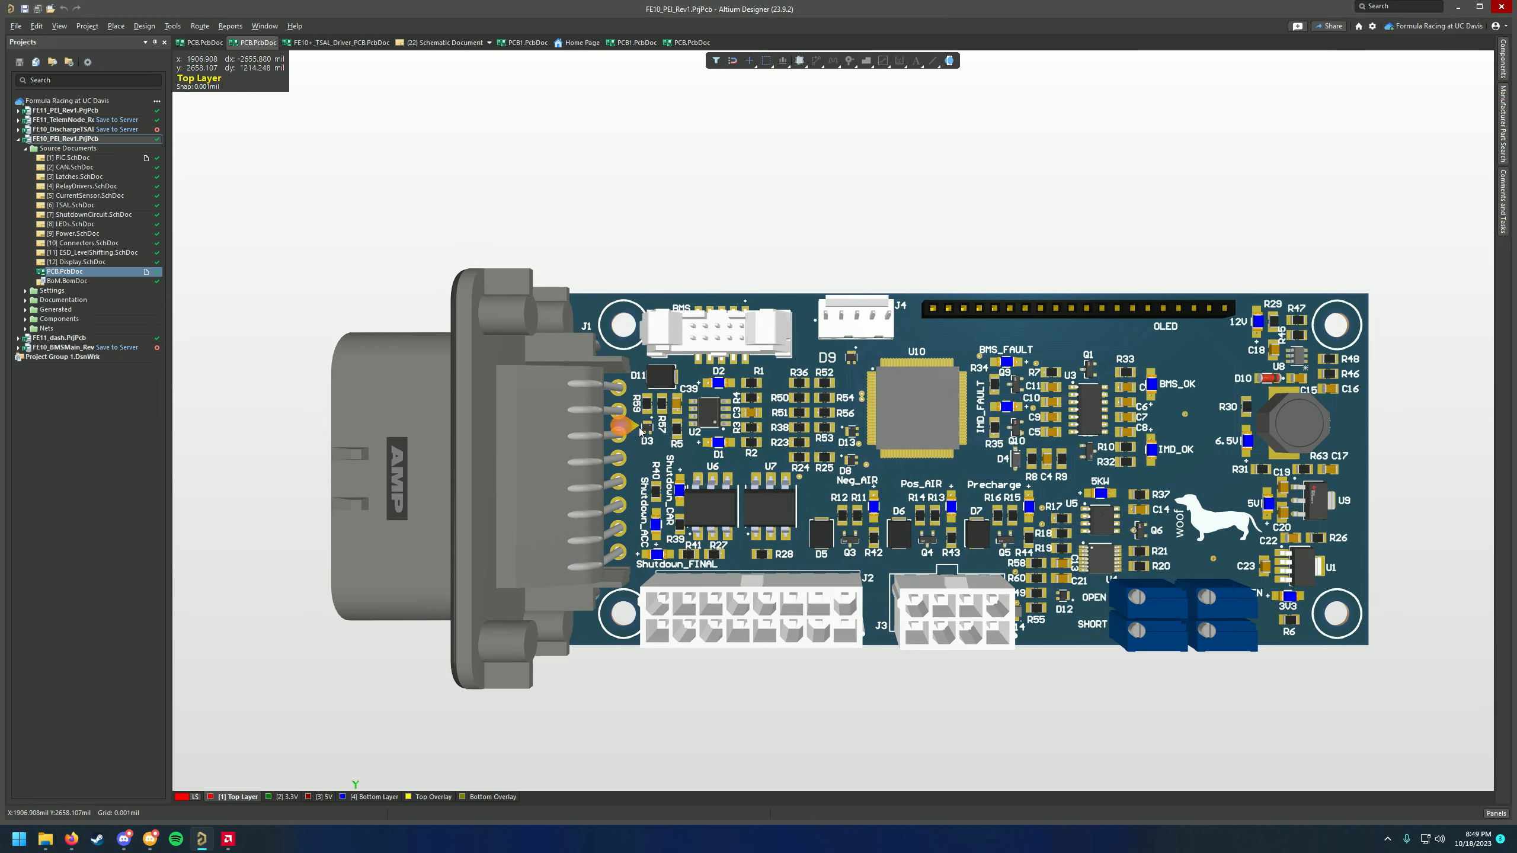
scroll(639, 428, "up", 1, "ctrl")
right_click_drag(639, 432, 612, 407)
scroll(615, 408, "down", 2, "ctrl")
scroll(603, 408, "up", 1)
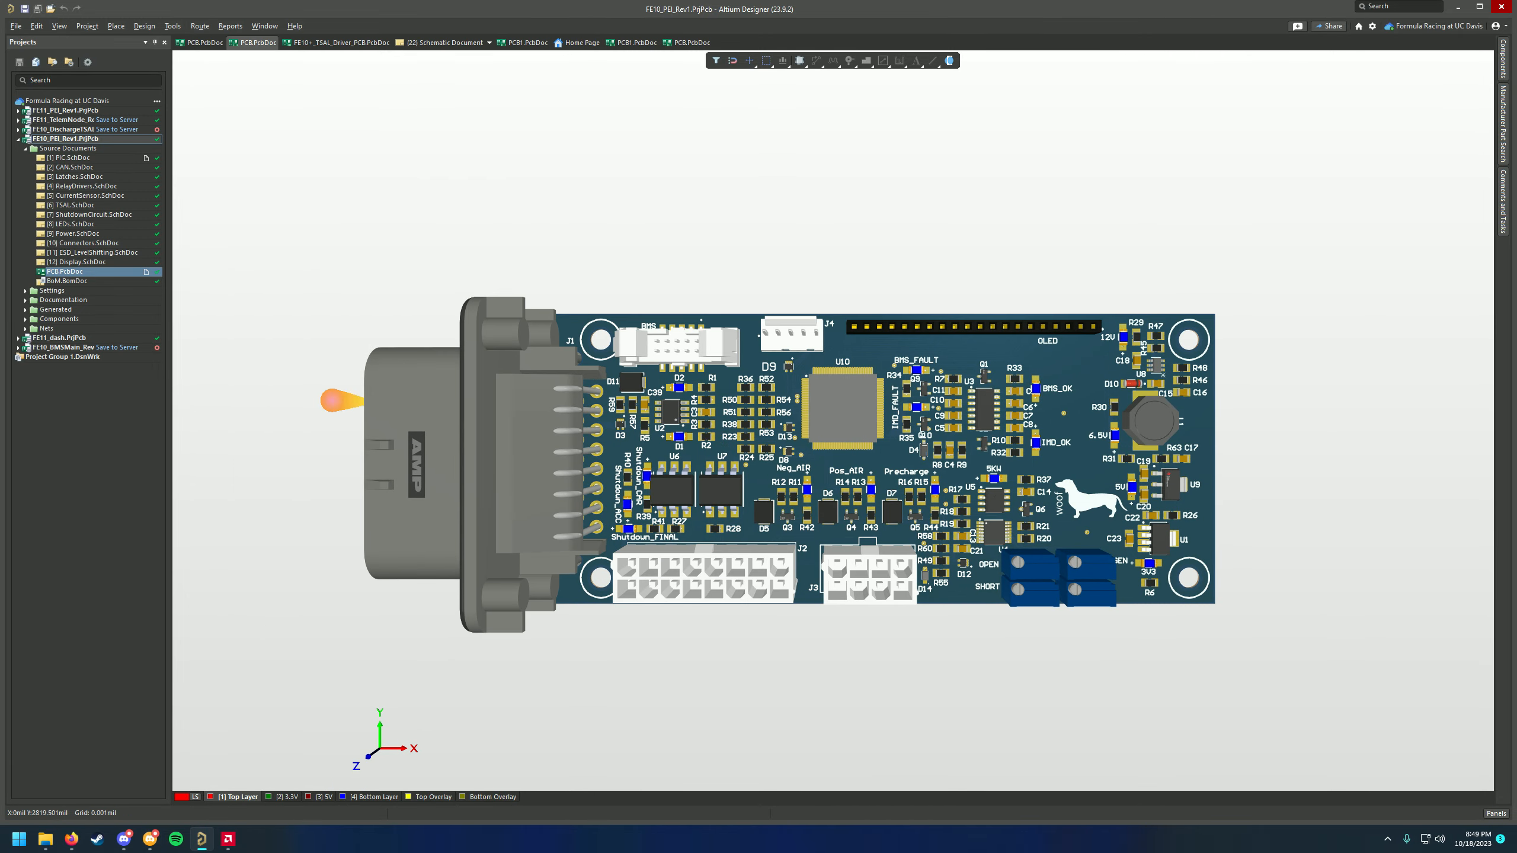
scroll(657, 508, "up", 1, "ctrl")
scroll(803, 441, "up", 1, "ctrl")
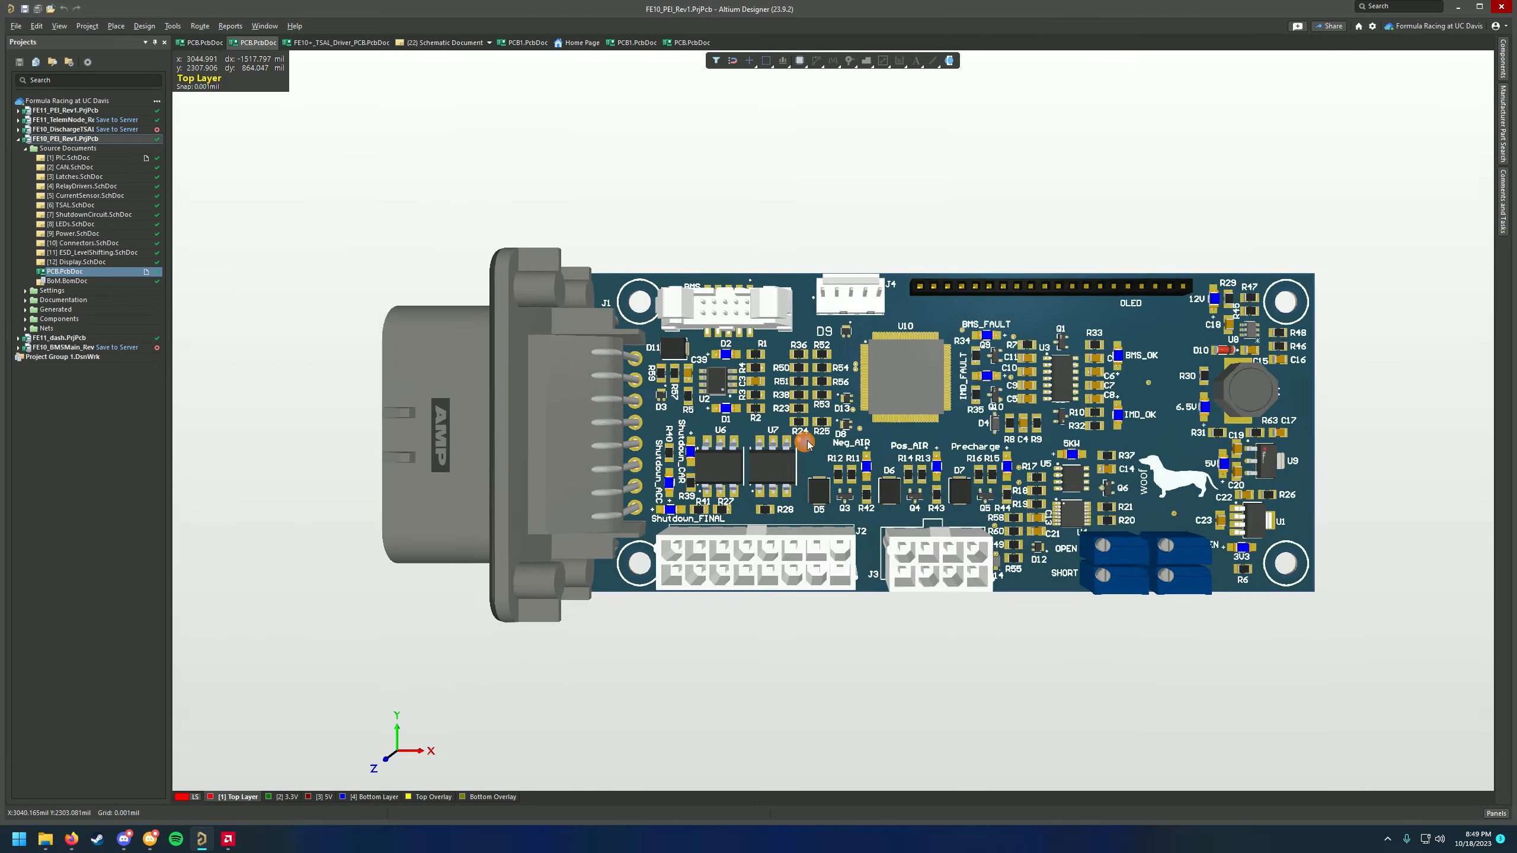
scroll(806, 442, "up", 1, "ctrl")
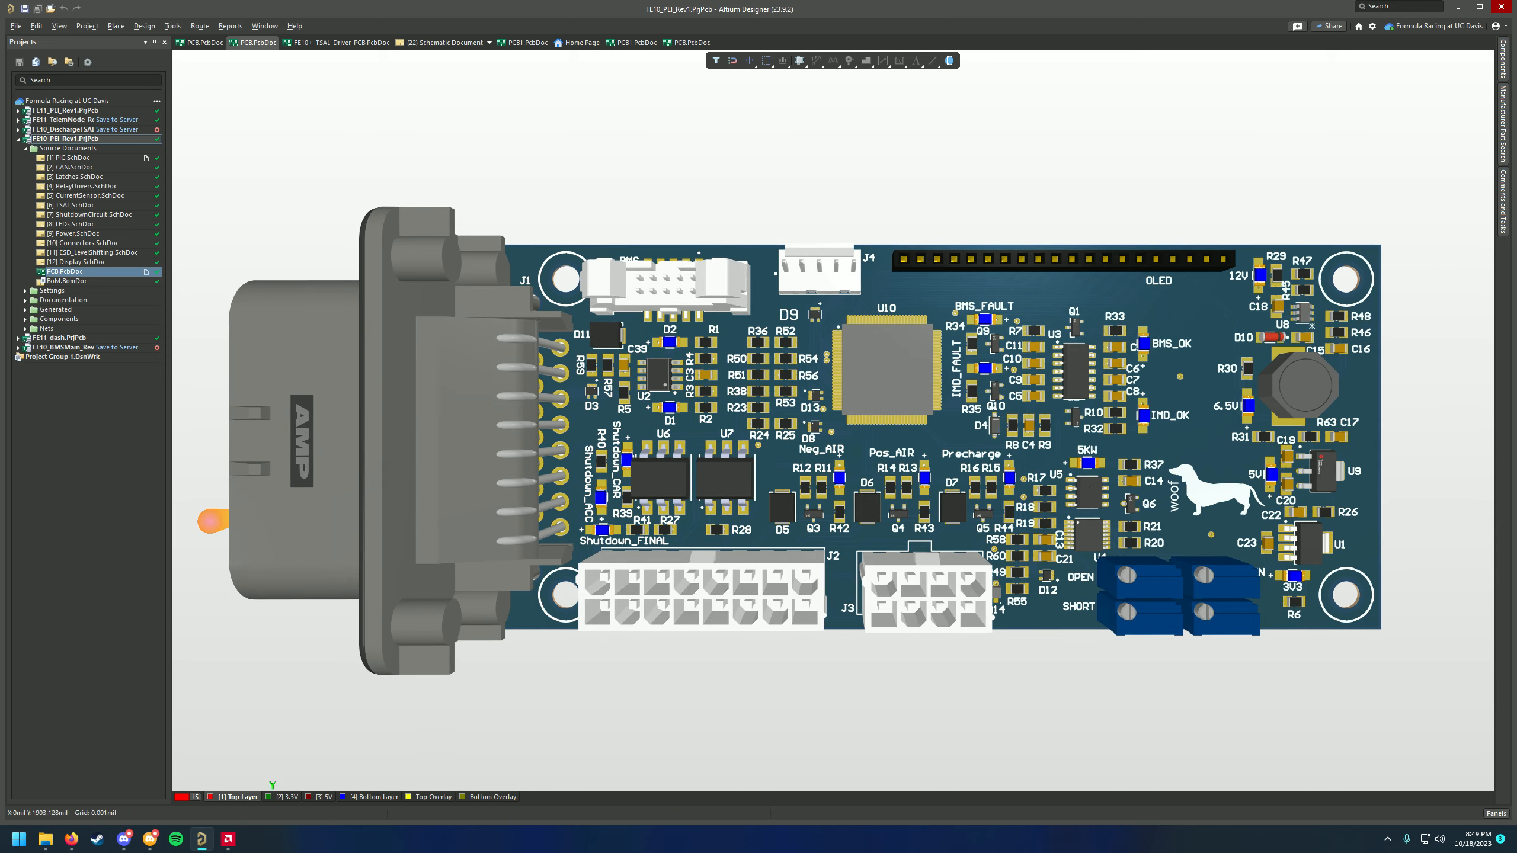
scroll(610, 515, "down", 2, "ctrl")
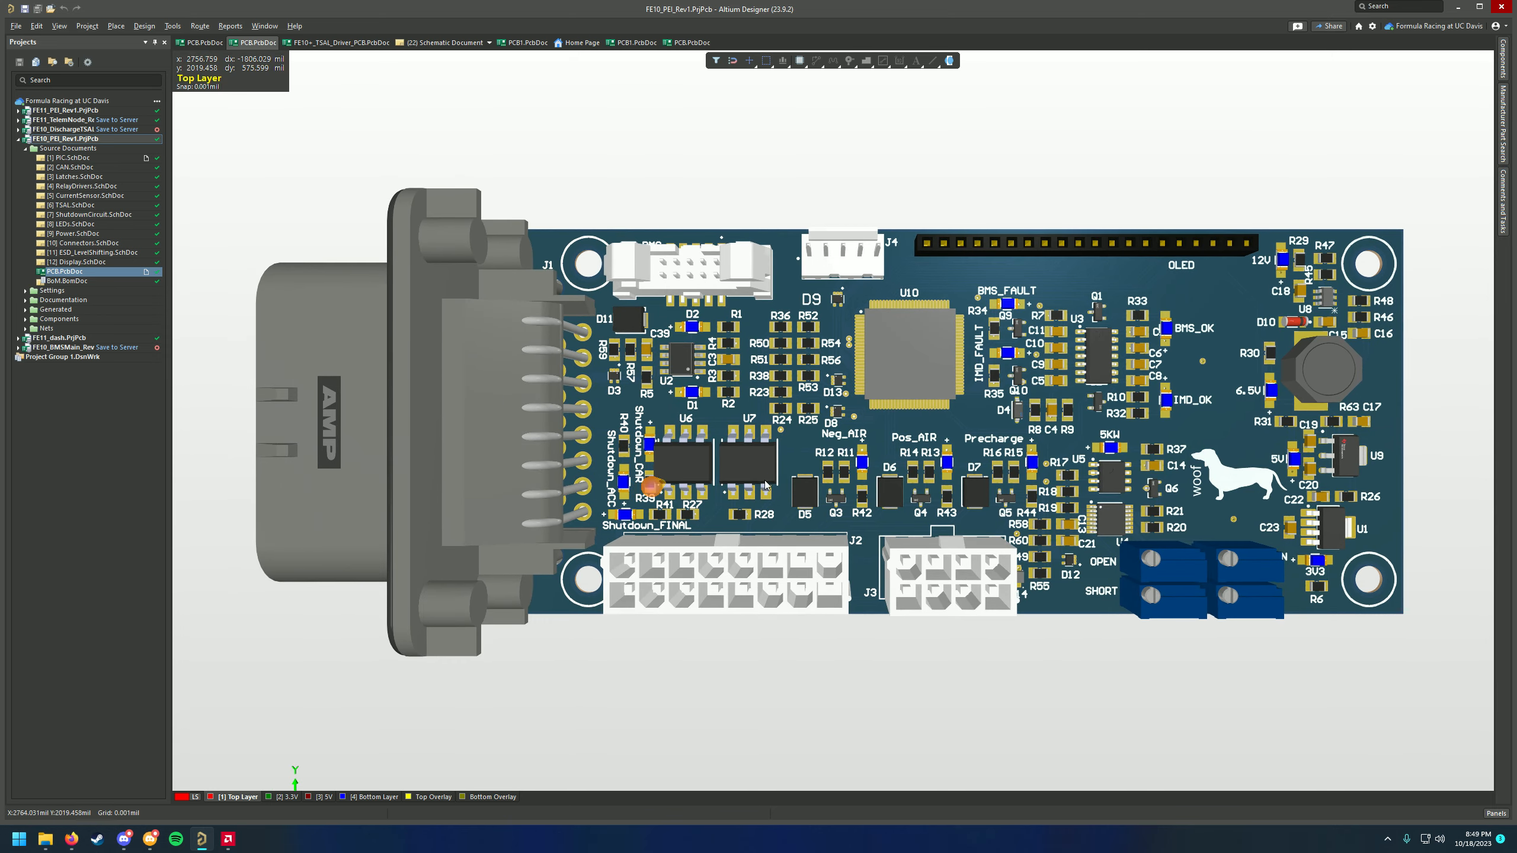
scroll(776, 485, "down", 1, "ctrl")
mouse_move(751, 517)
right_mouse_down()
mouse_move(742, 527)
mouse_move(754, 491)
right_mouse_up()
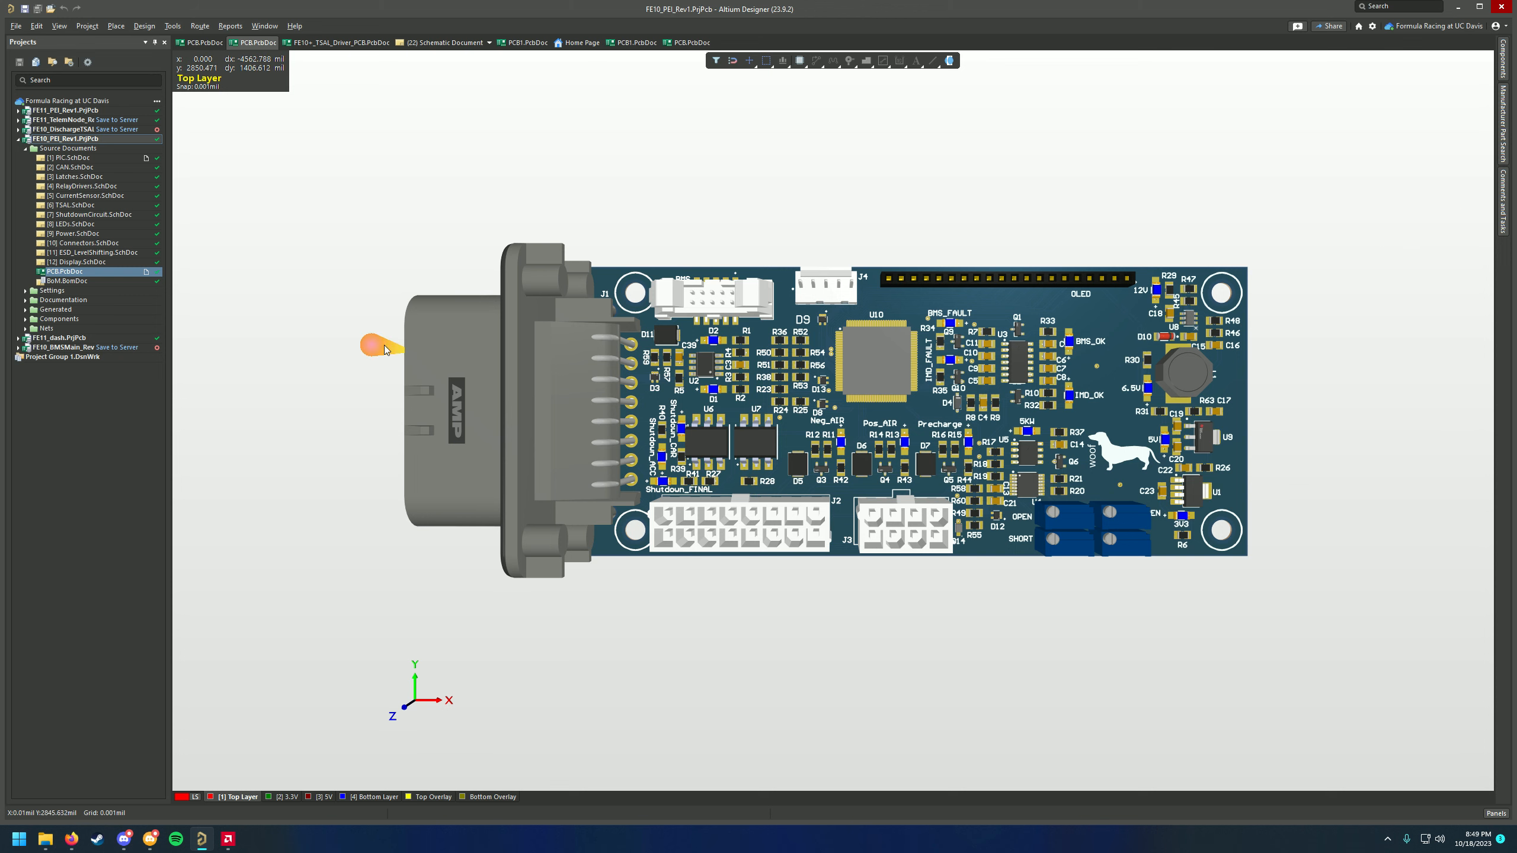
right_click_drag(1156, 472, 1093, 477)
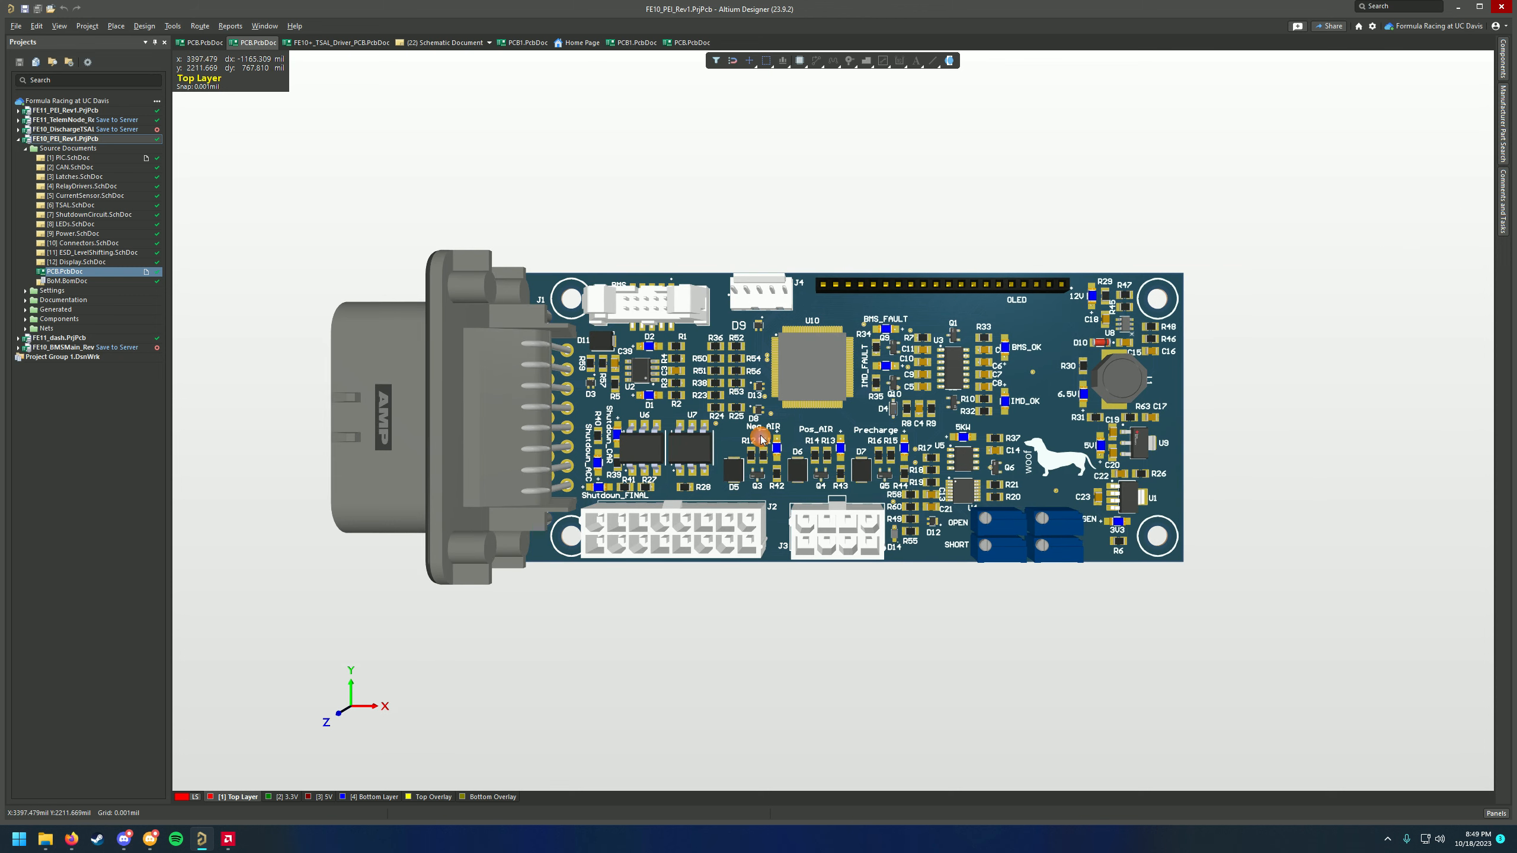
scroll(756, 431, "up", 2, "ctrl")
right_click_drag(730, 425, 862, 475)
right_click_drag(1029, 432, 869, 452)
scroll(869, 452, "down", 2, "ctrl")
scroll(953, 418, "up", 2, "ctrl")
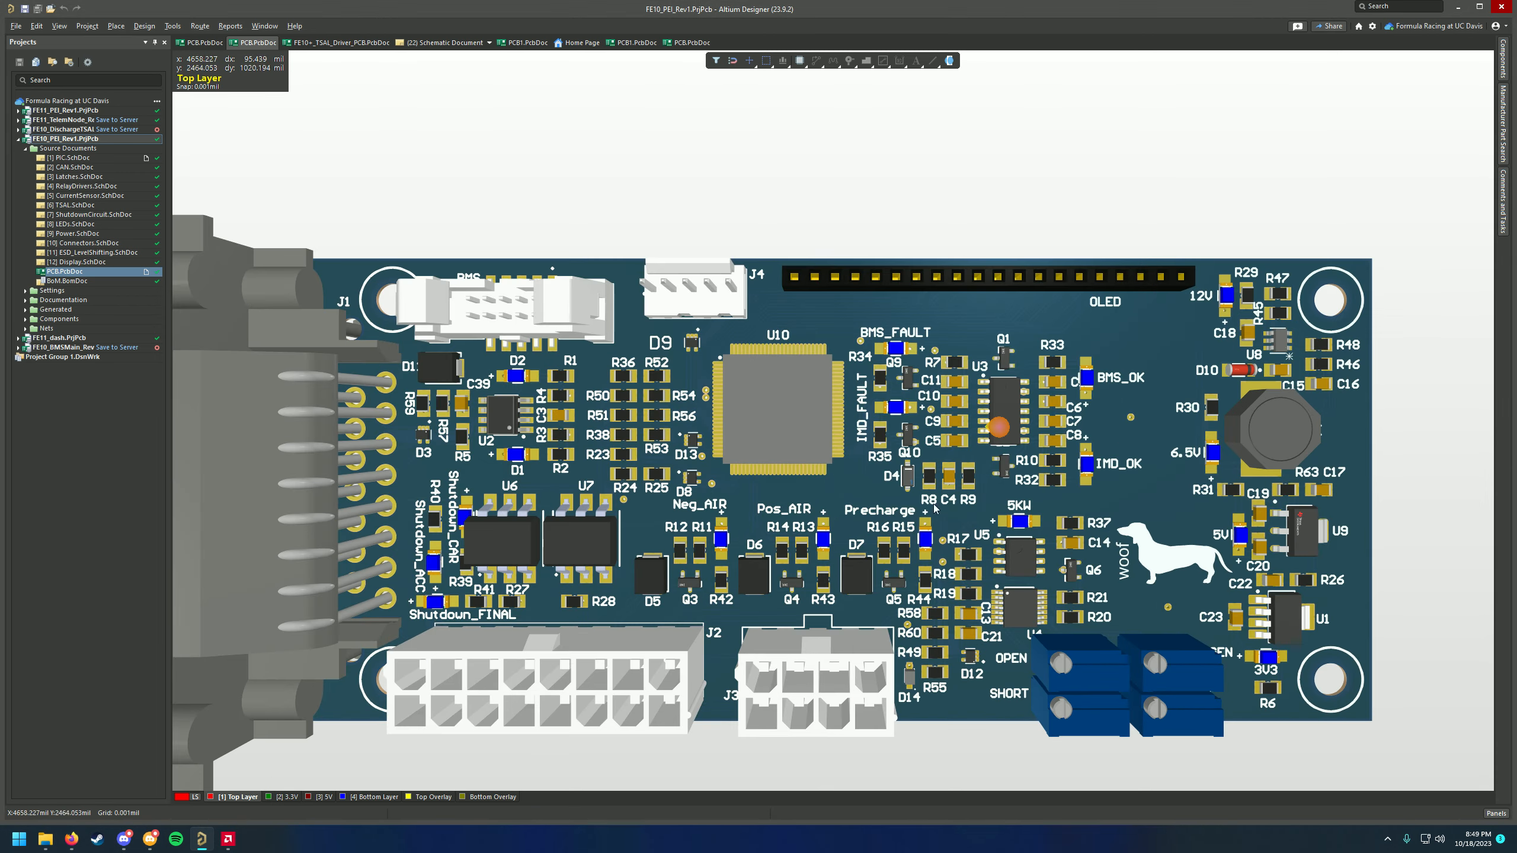
scroll(820, 548, "down", 2, "ctrl")
right_click_drag(820, 547, 874, 521)
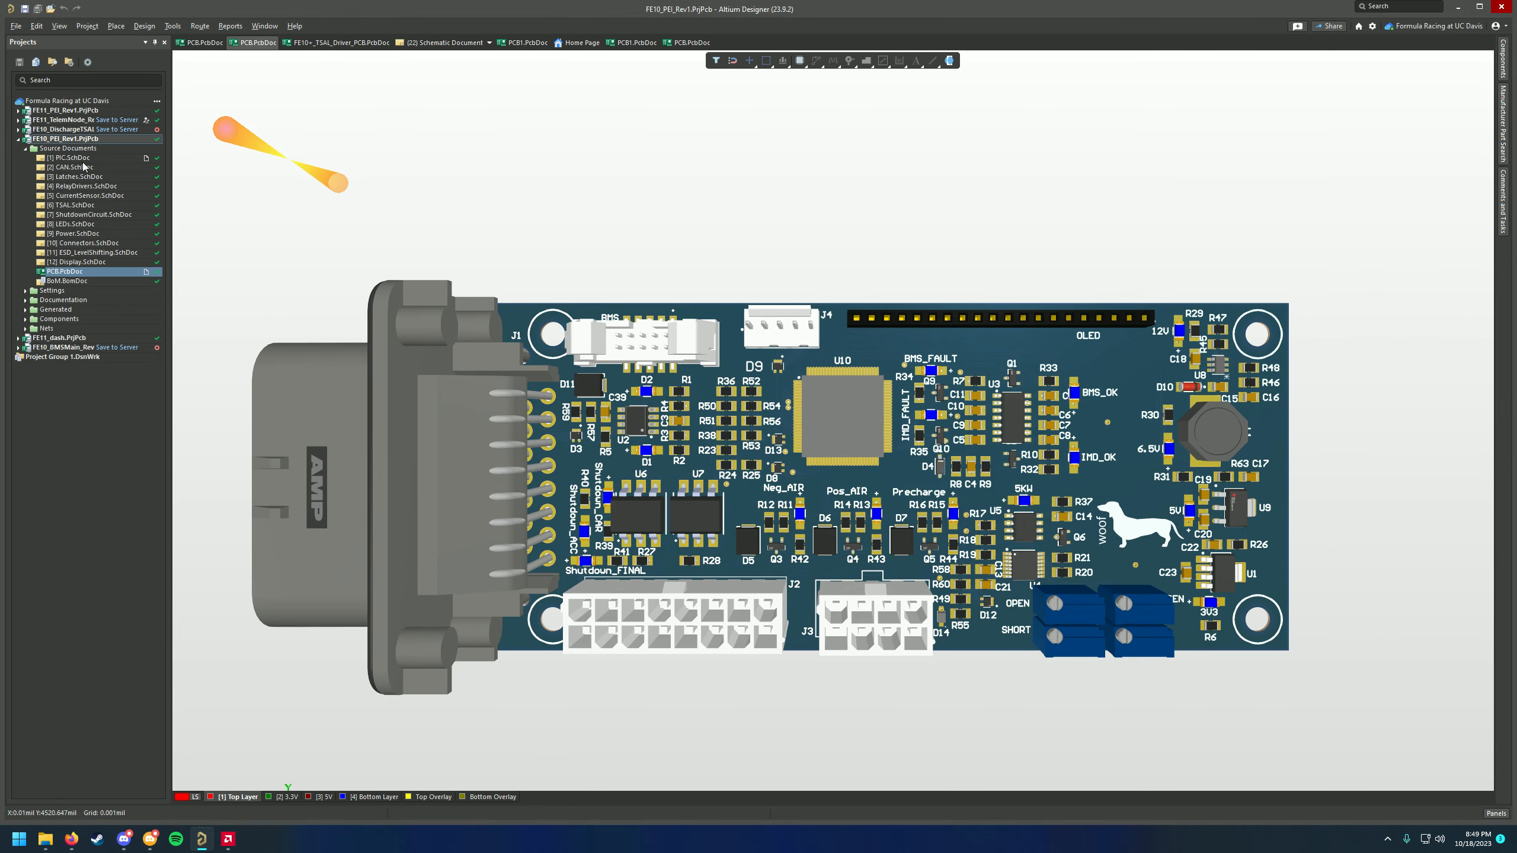
View the PIC.SchDoc schematic of FE10_PEI_Rev1 and return to the project's PCB.PcbDoc
double_click(81, 158)
double_click(65, 272)
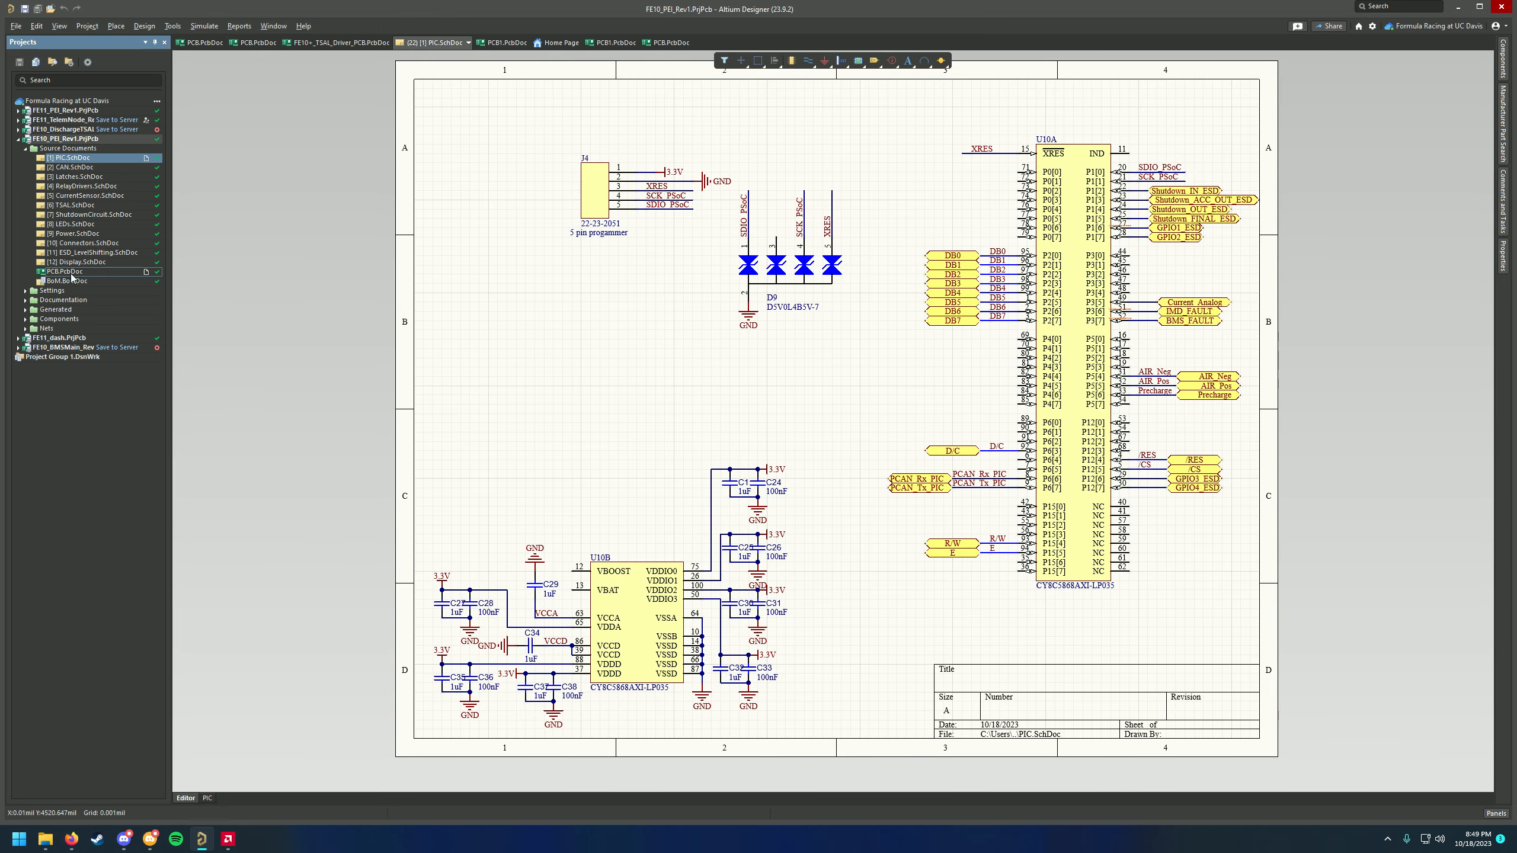
right_click_drag(858, 456, 819, 400)
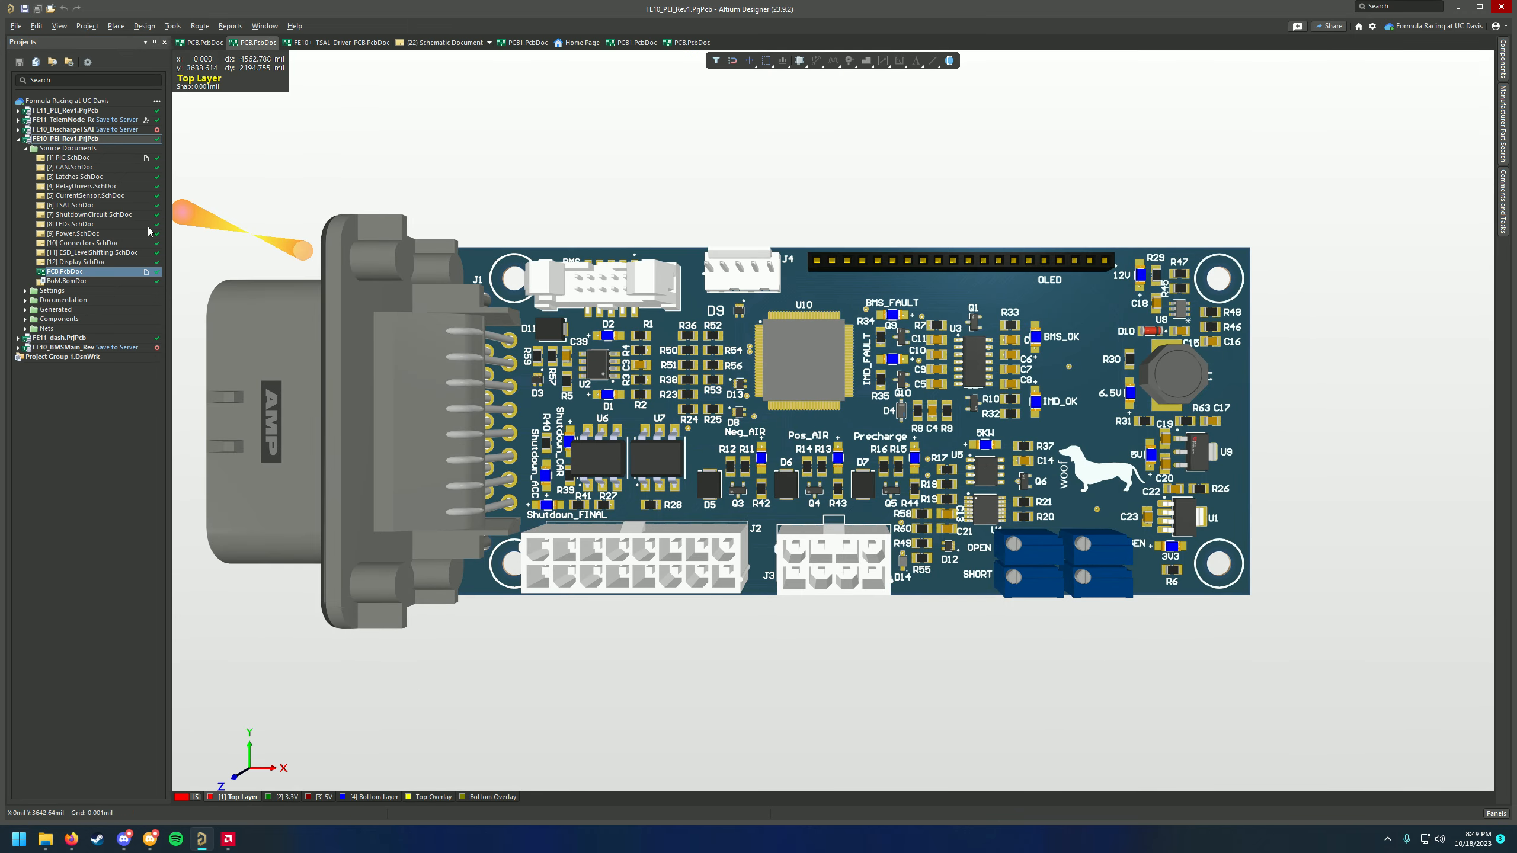
From the PIC.SchDoc schematic, open the HSMA-S690 LED in the component library for editing, and close the Components panel
double_click(70, 158)
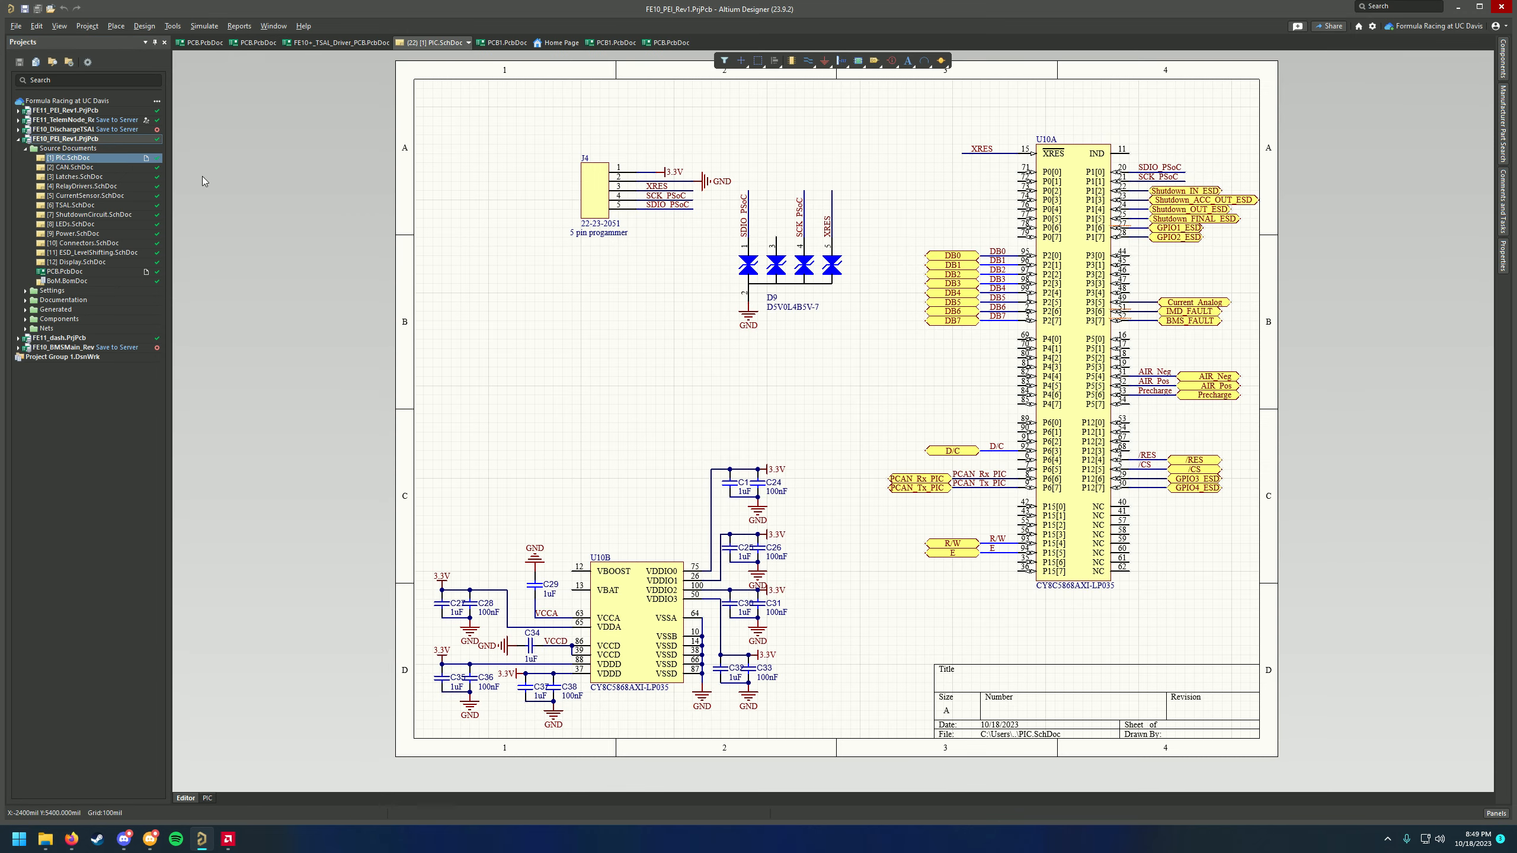
left_click(1502, 60)
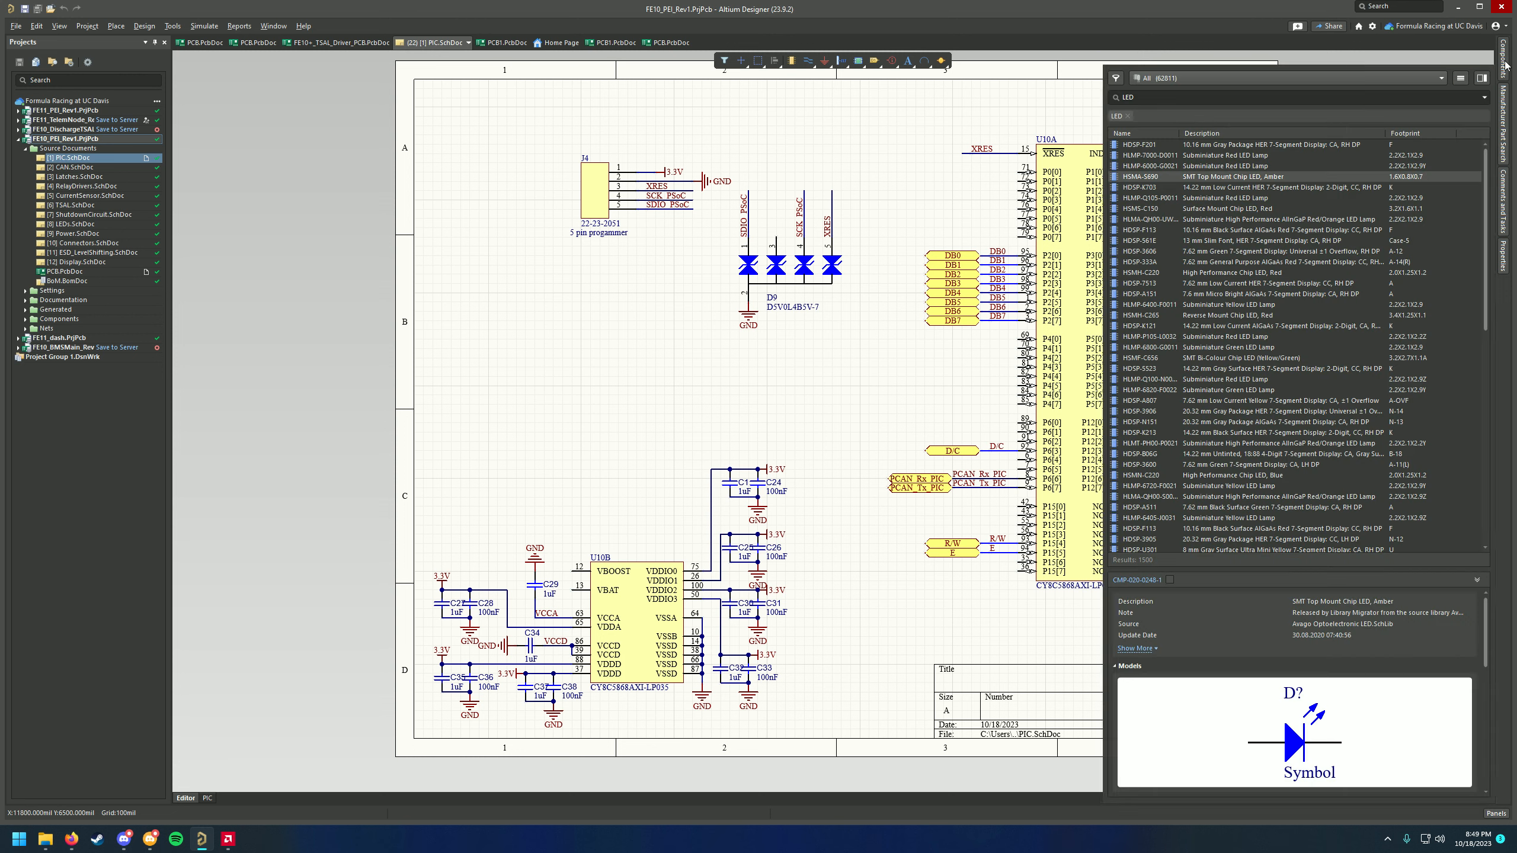
right_click(1144, 177)
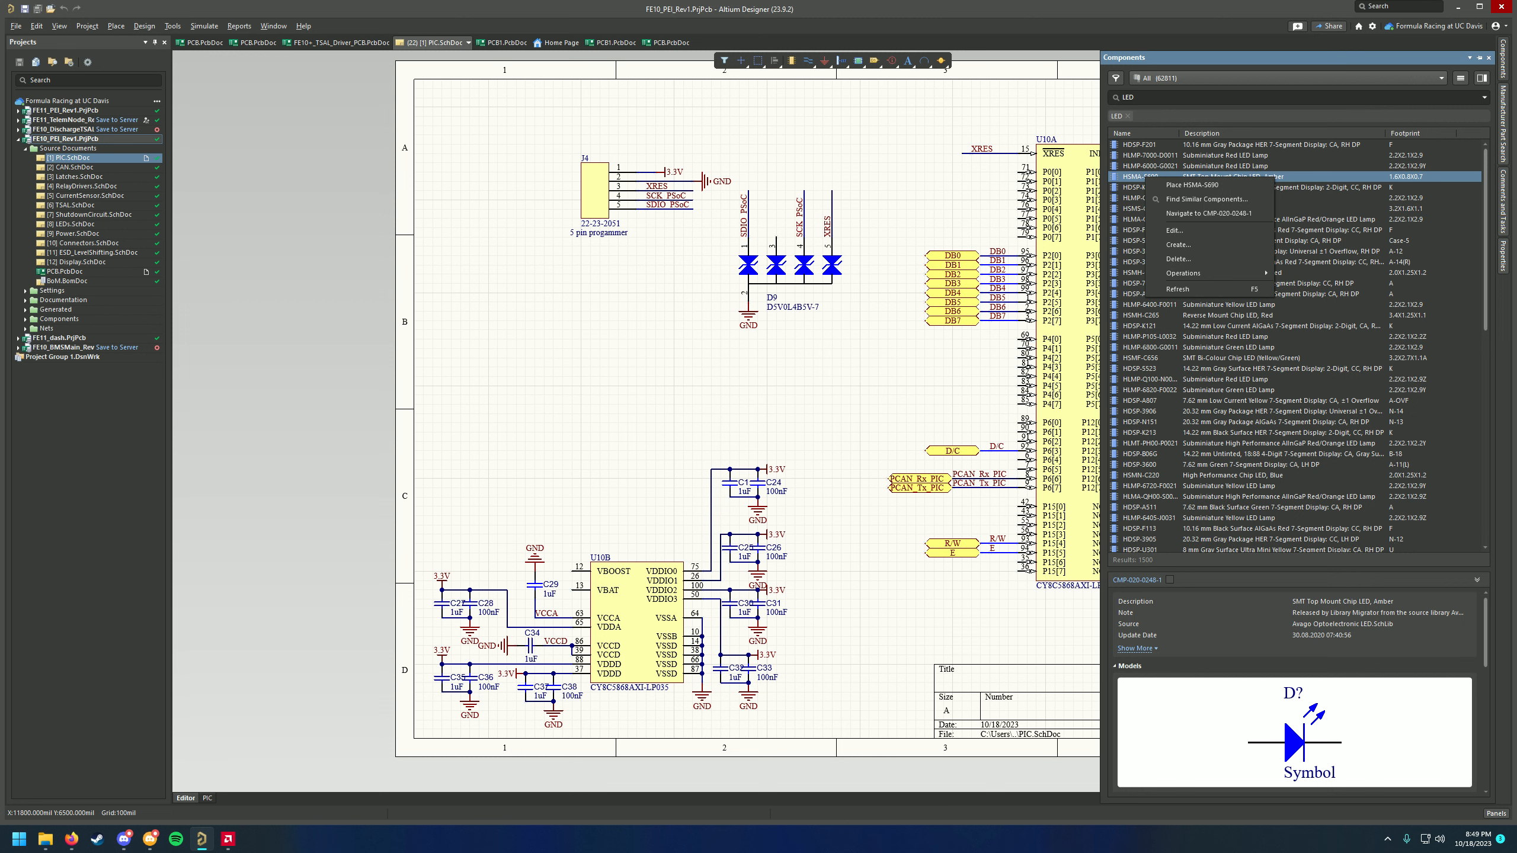
left_click(1174, 230)
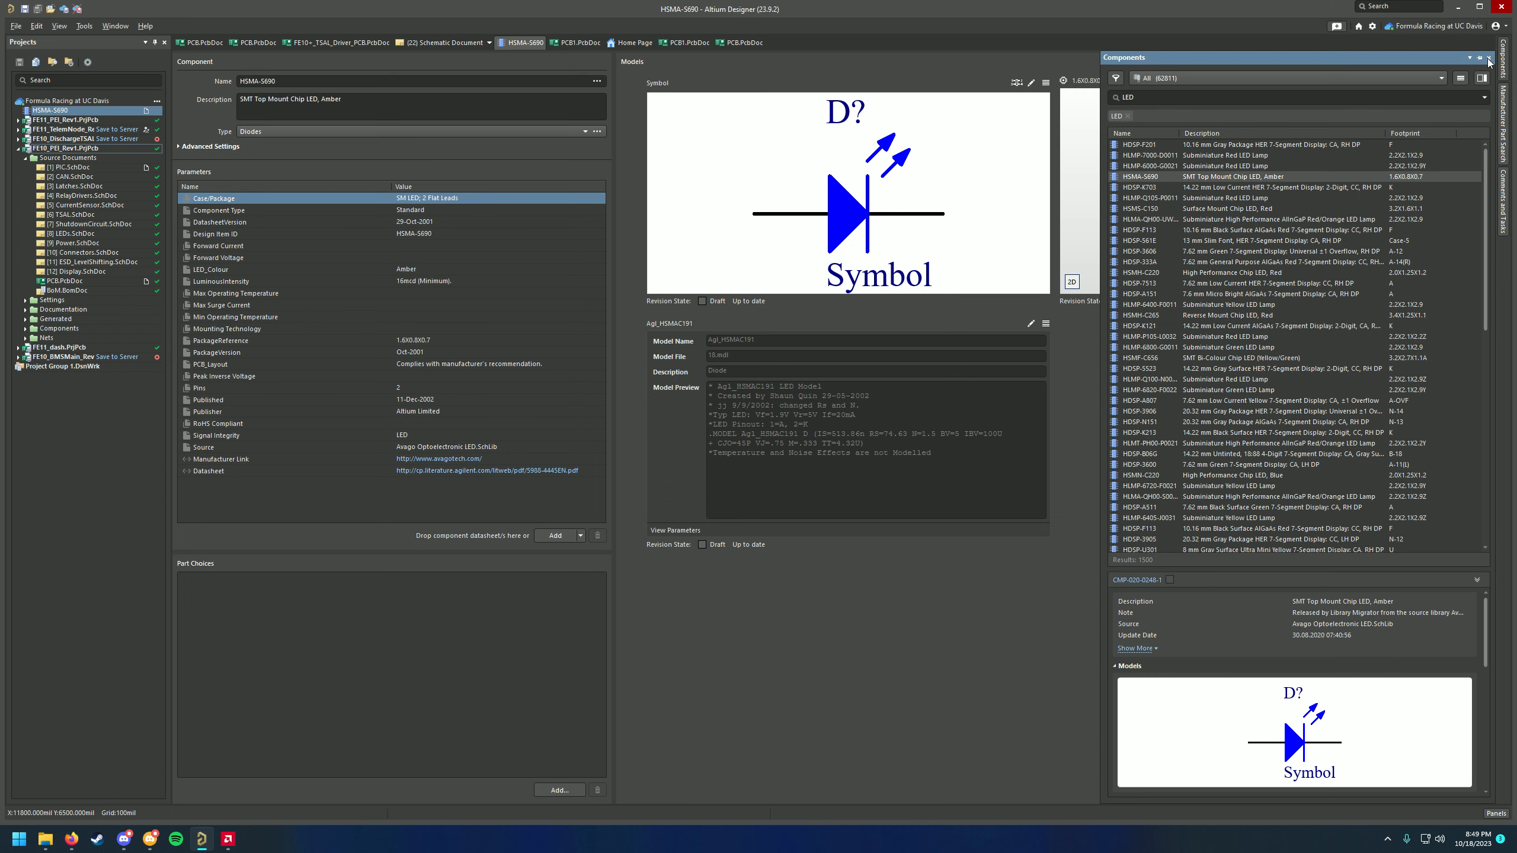
left_click(1489, 59)
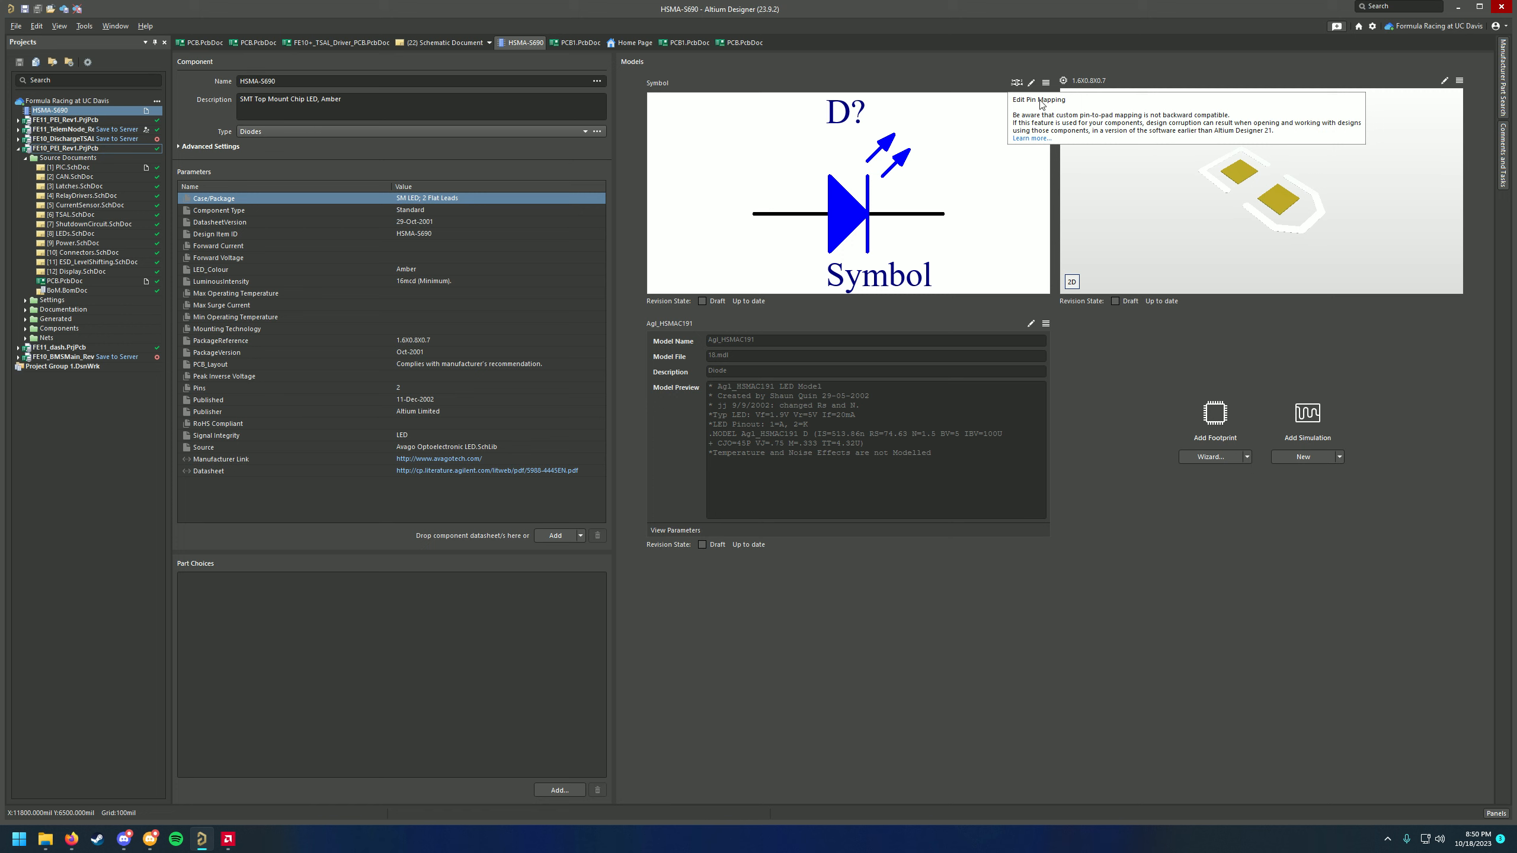
Open the HSMA-S690 component's symbol for editing as a shared model
left_click(1032, 82)
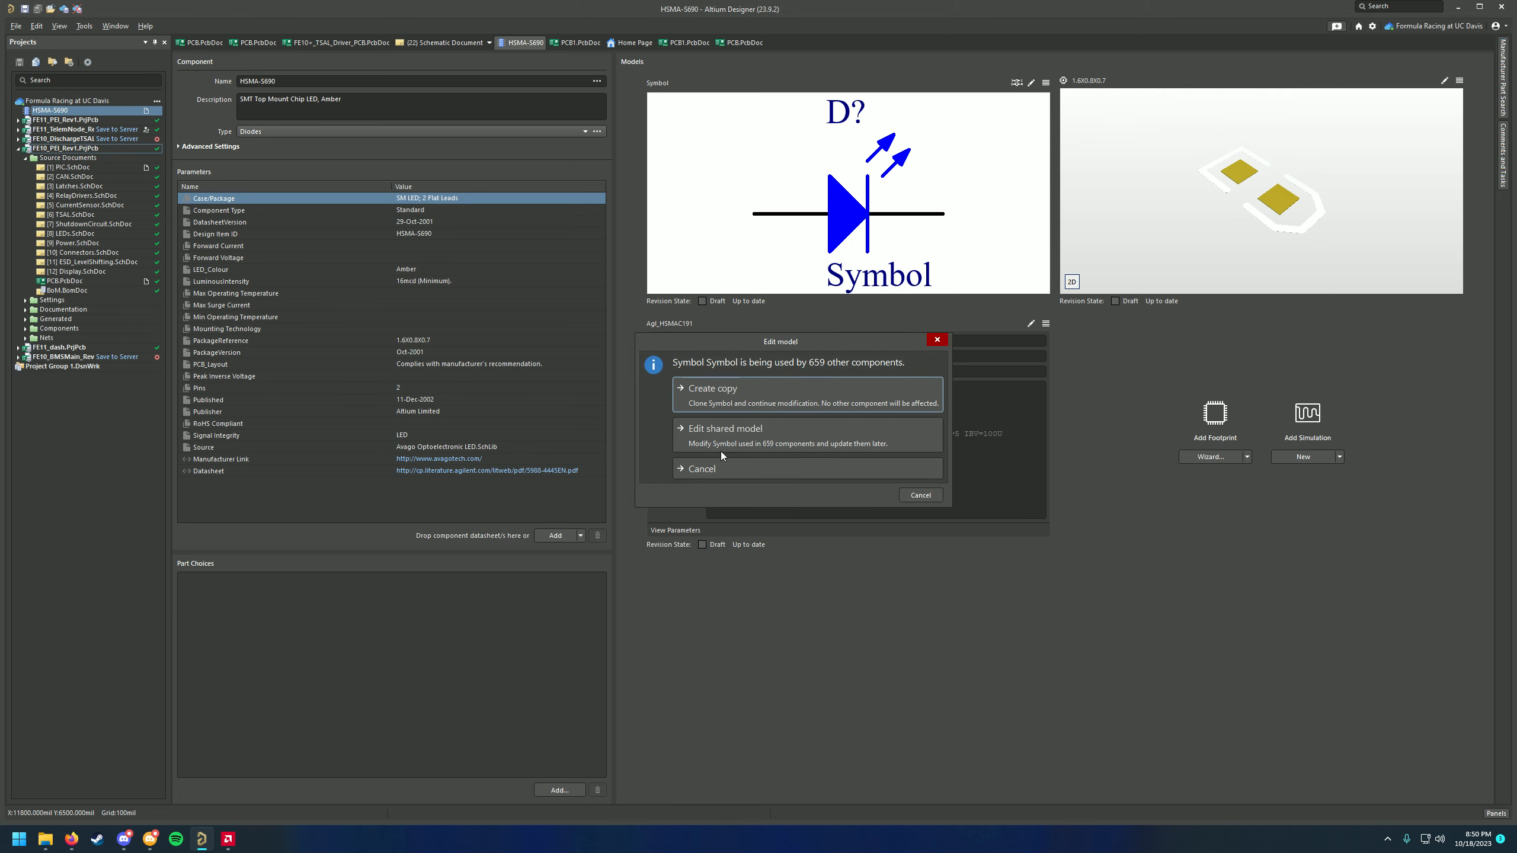
left_click(724, 425)
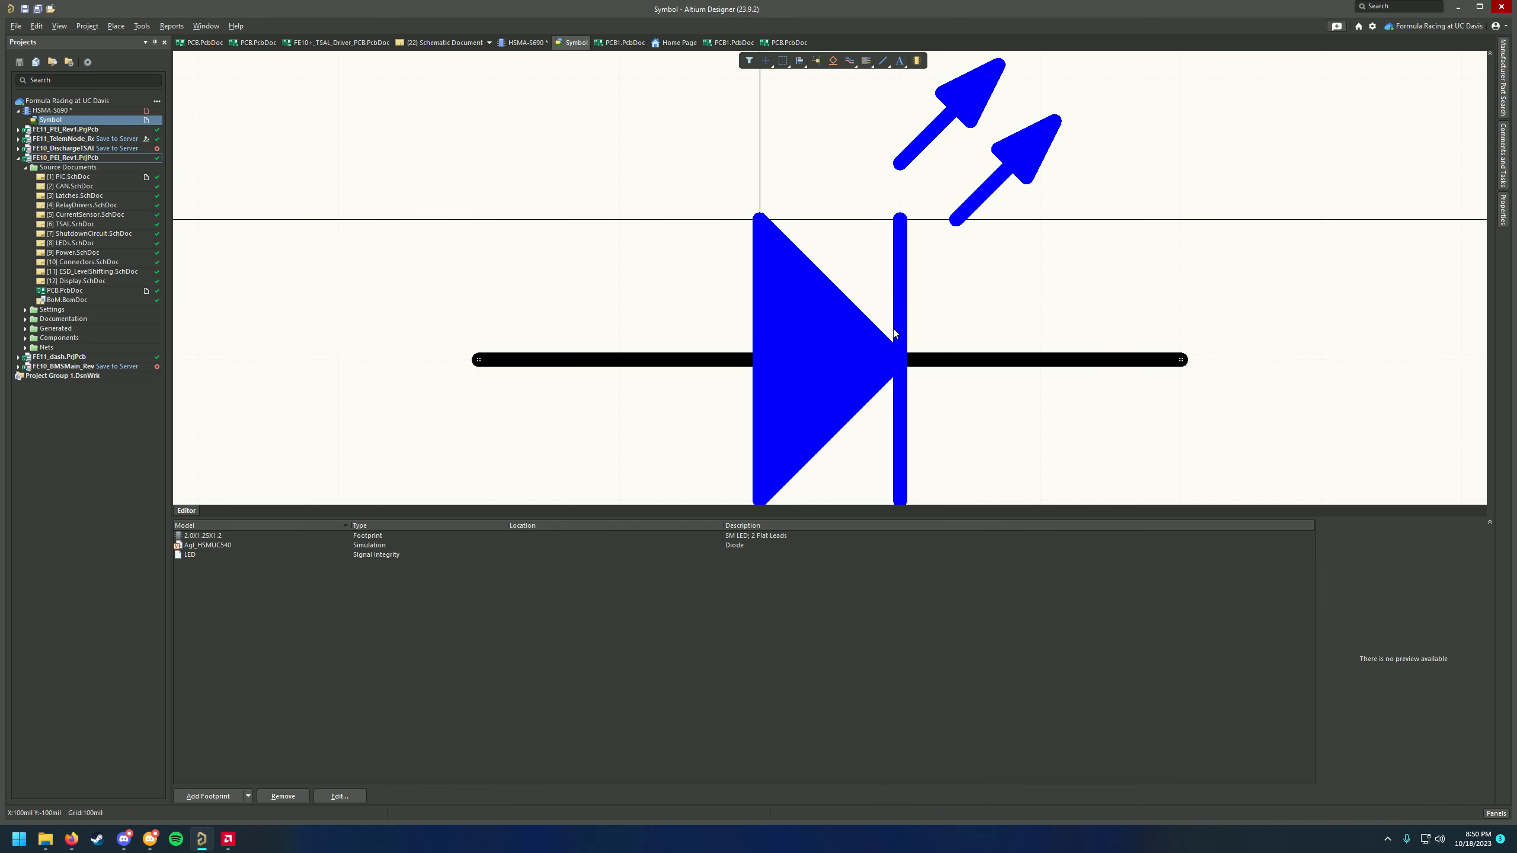
scroll(904, 268, "down", 4, "ctrl")
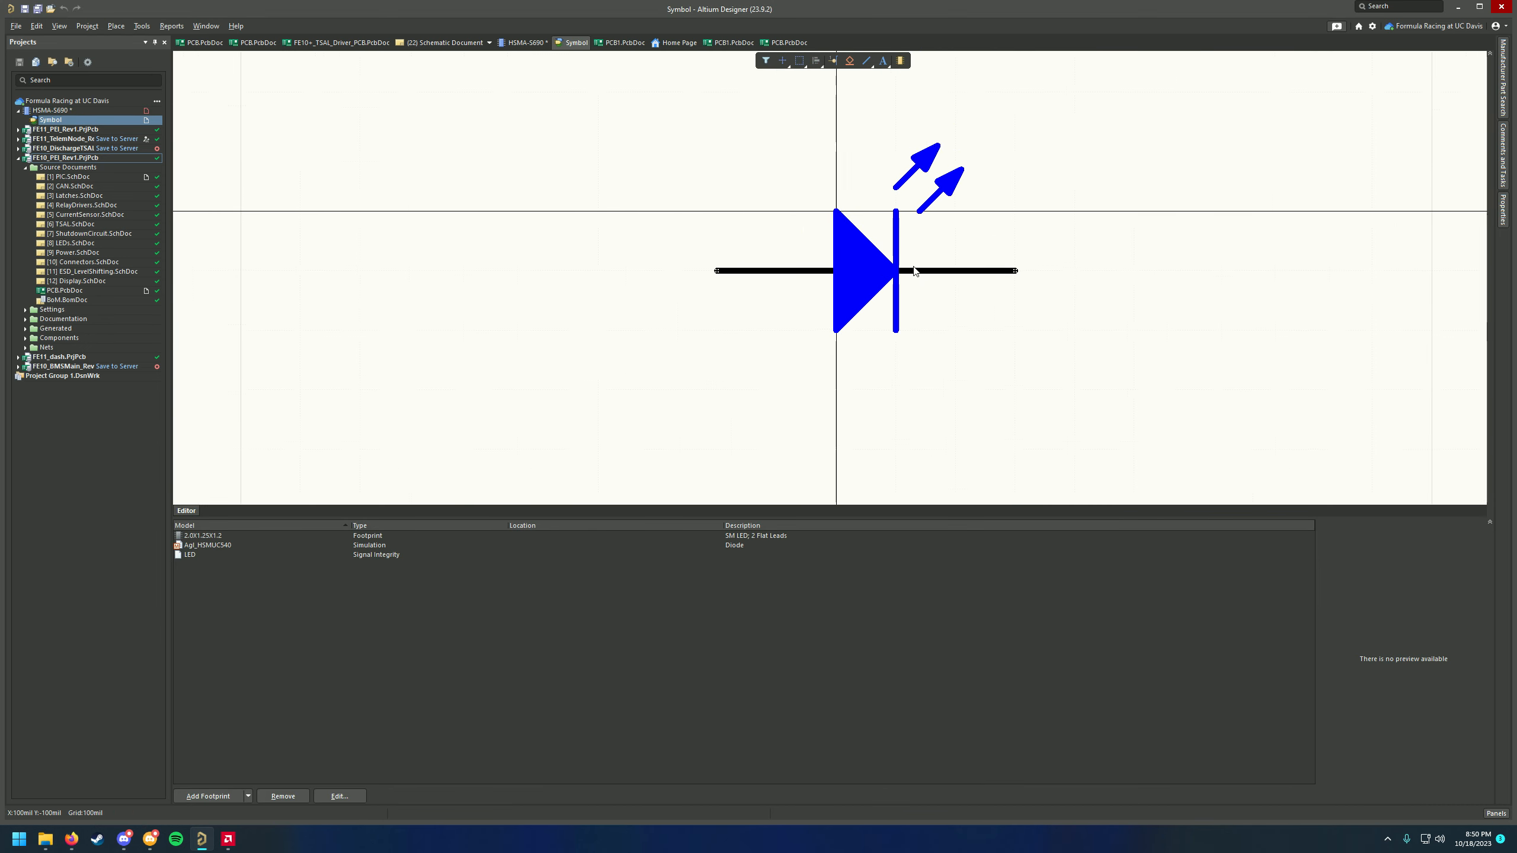
Select the LED symbol's two pins in turn and inspect the properties of pin 1
left_click(777, 268)
left_click(982, 269)
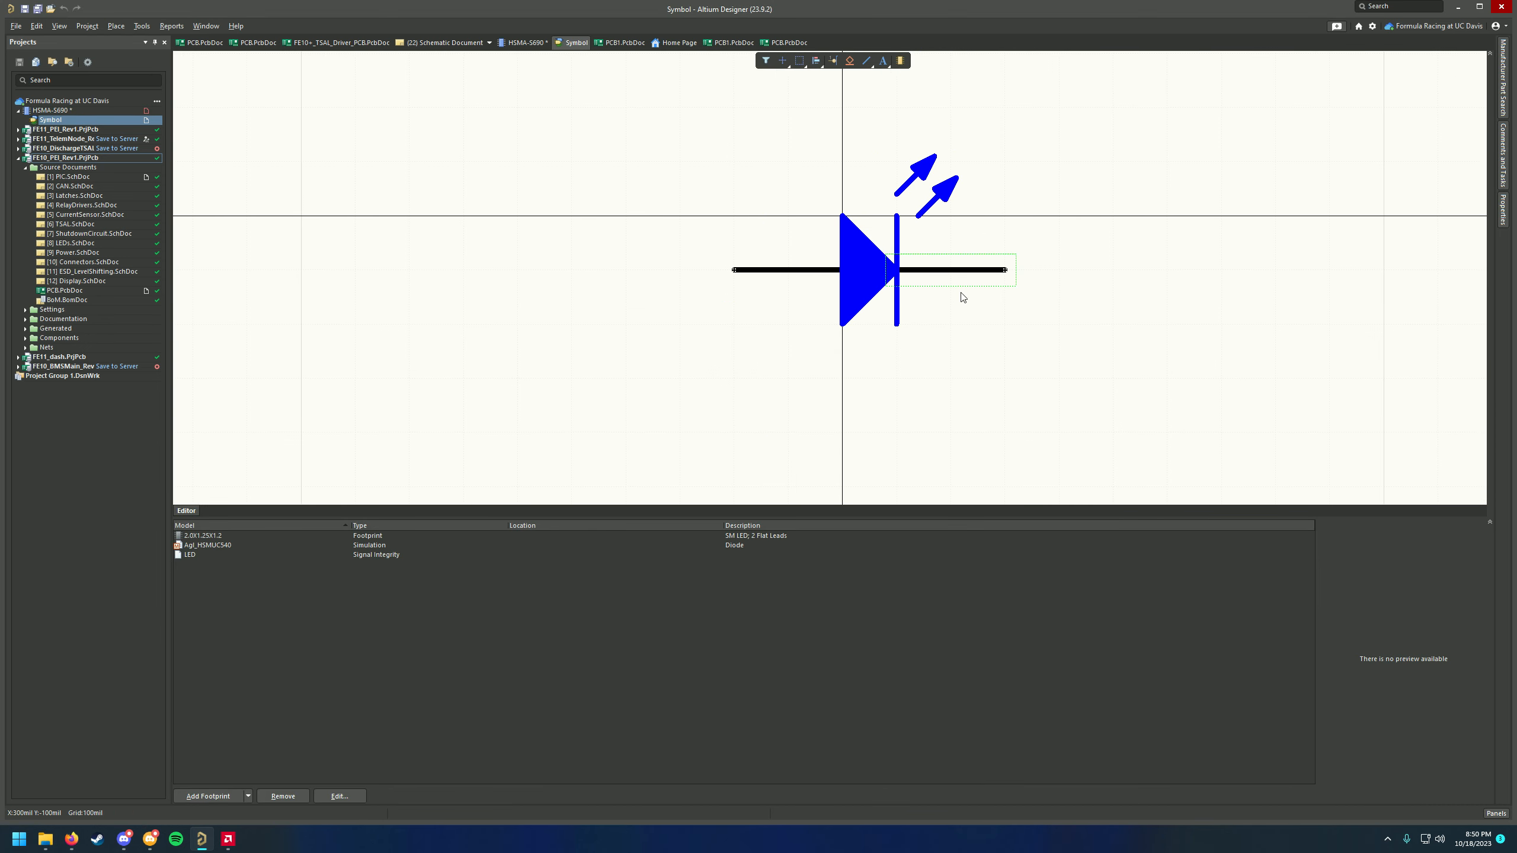
left_click(762, 269)
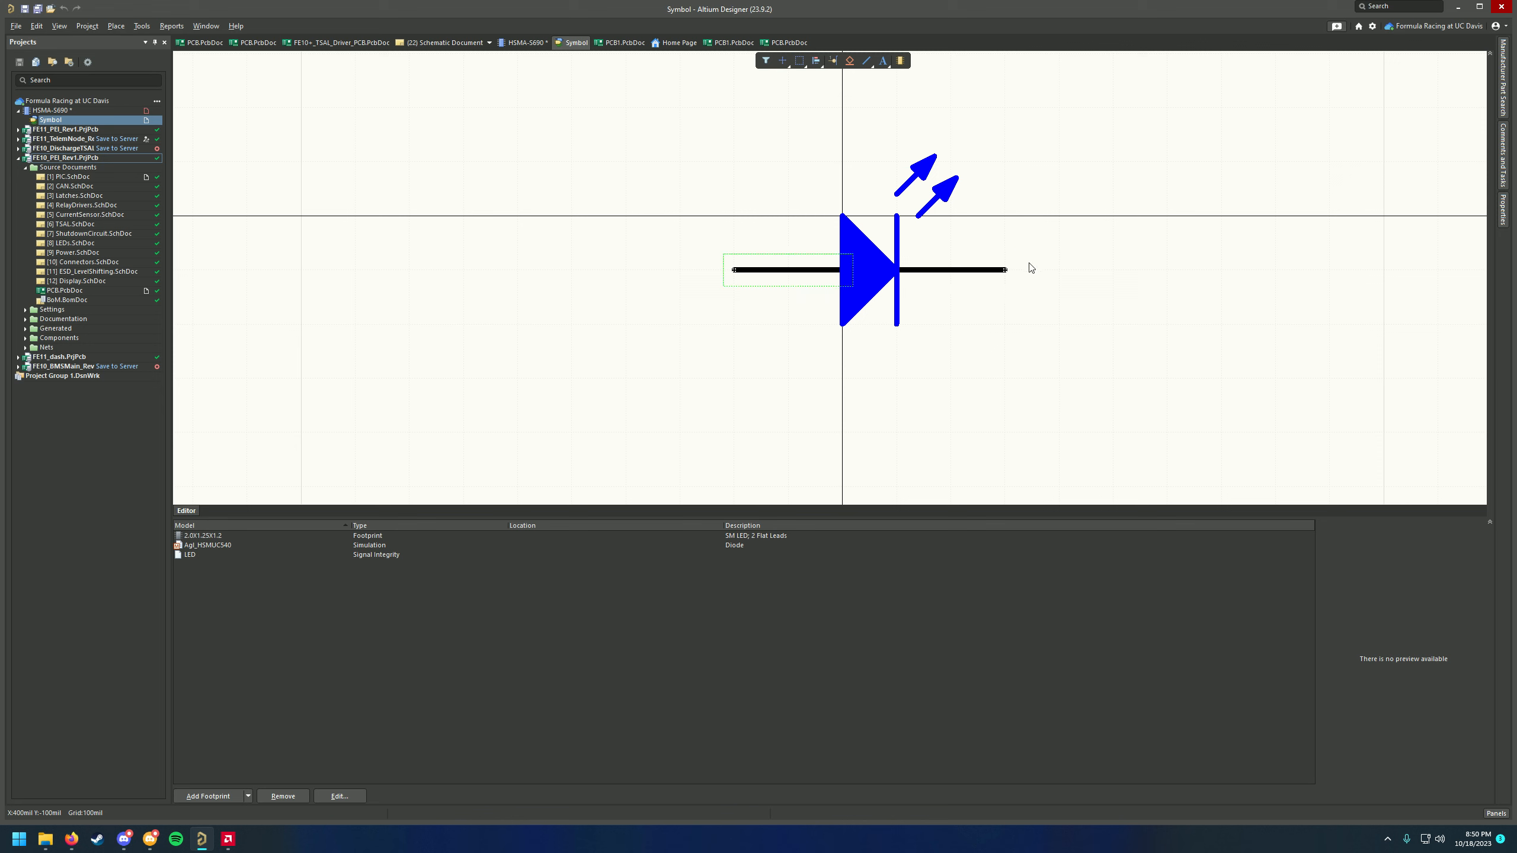
left_click(755, 274)
double_click(754, 274)
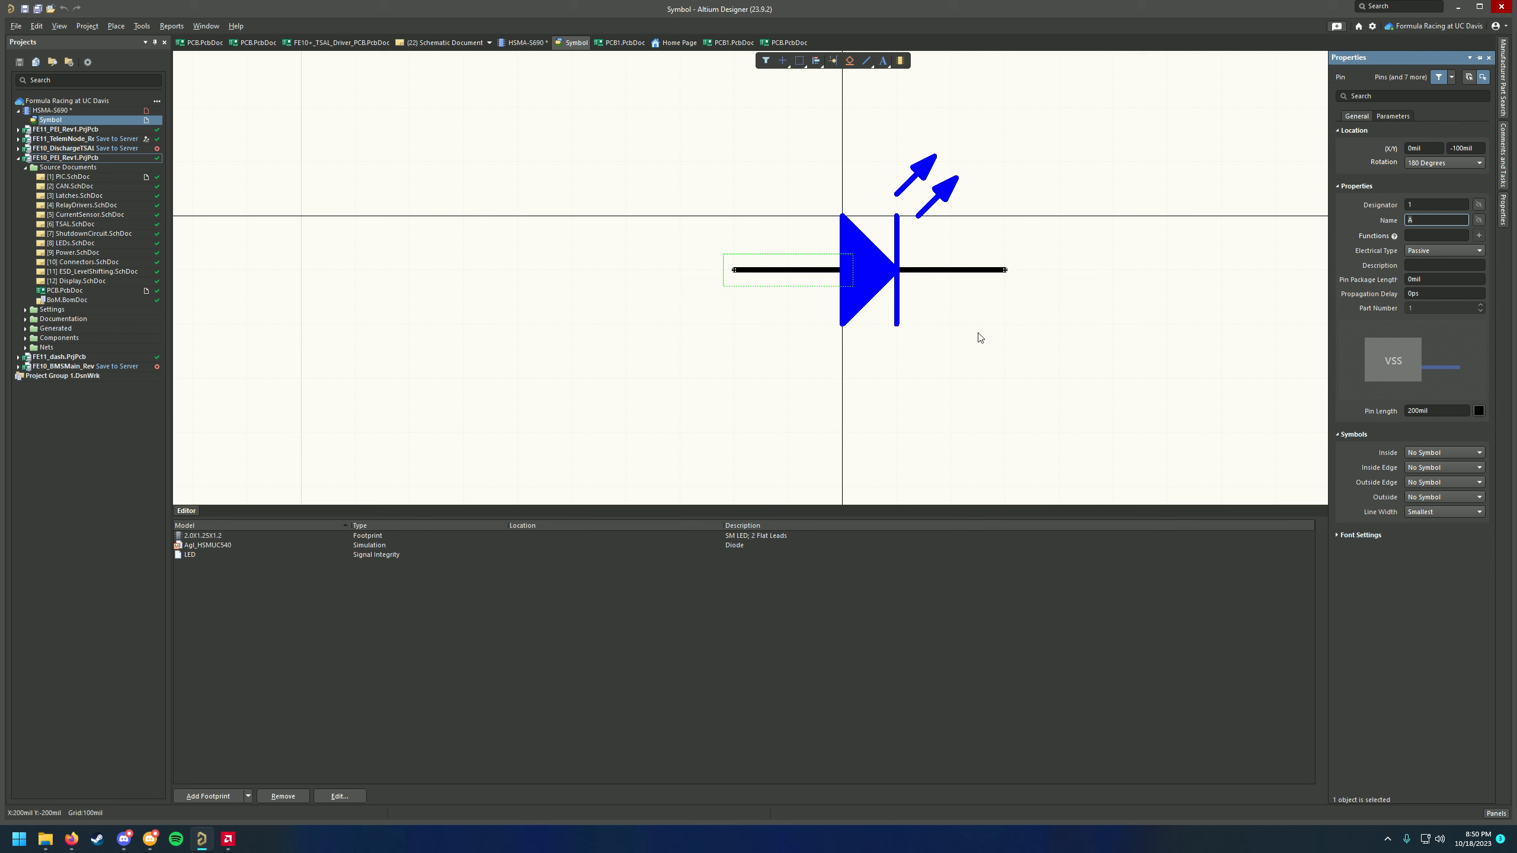
left_click(963, 268)
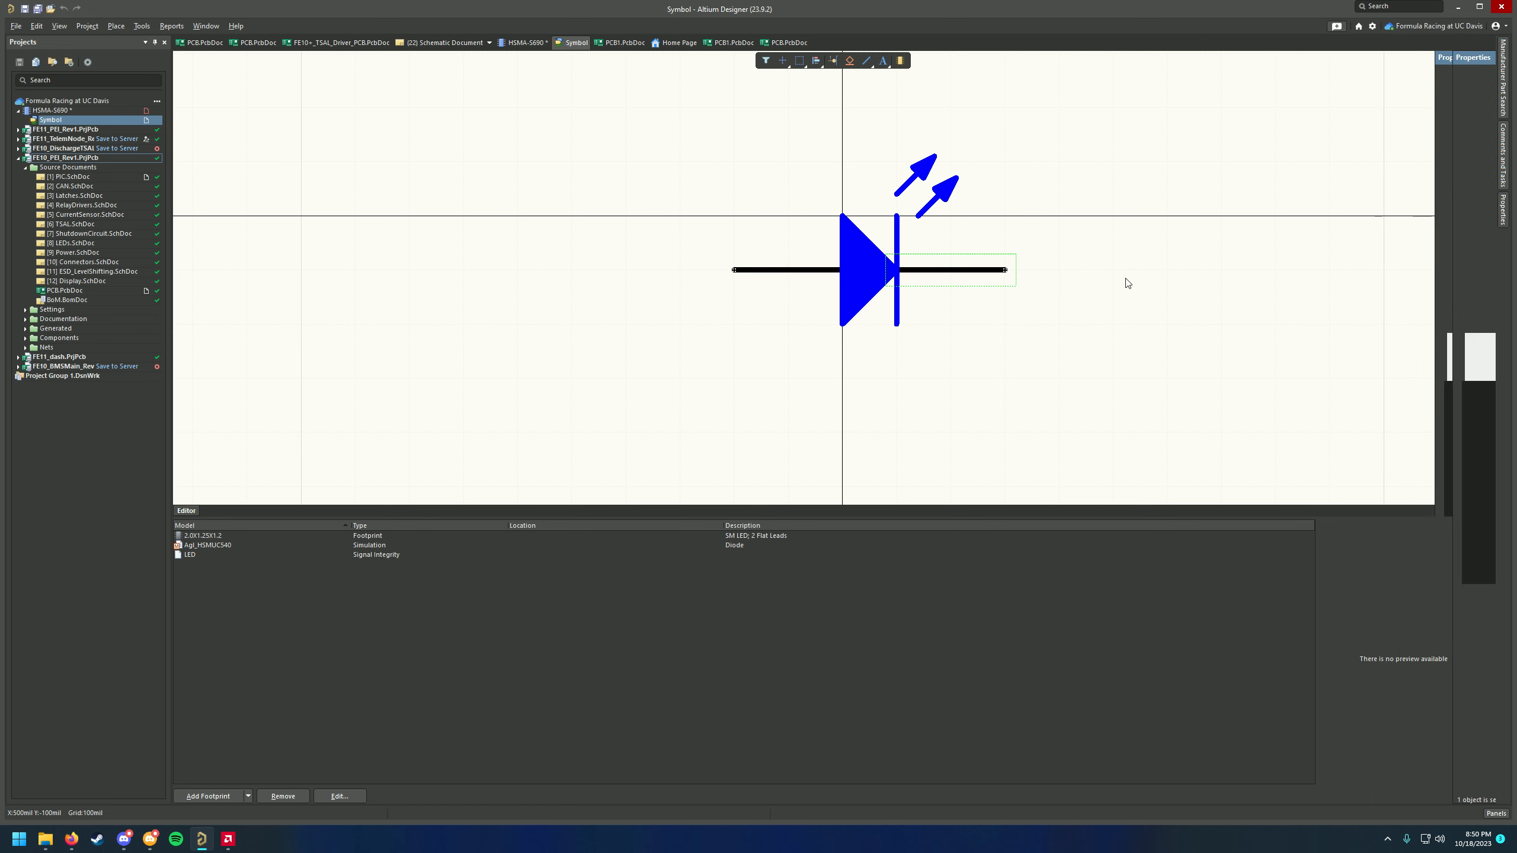
Open a copy of the HSMA-S690 component's 1.6X0.8X0.7 footprint for editing and view its pads 1 and 2
left_click(524, 42)
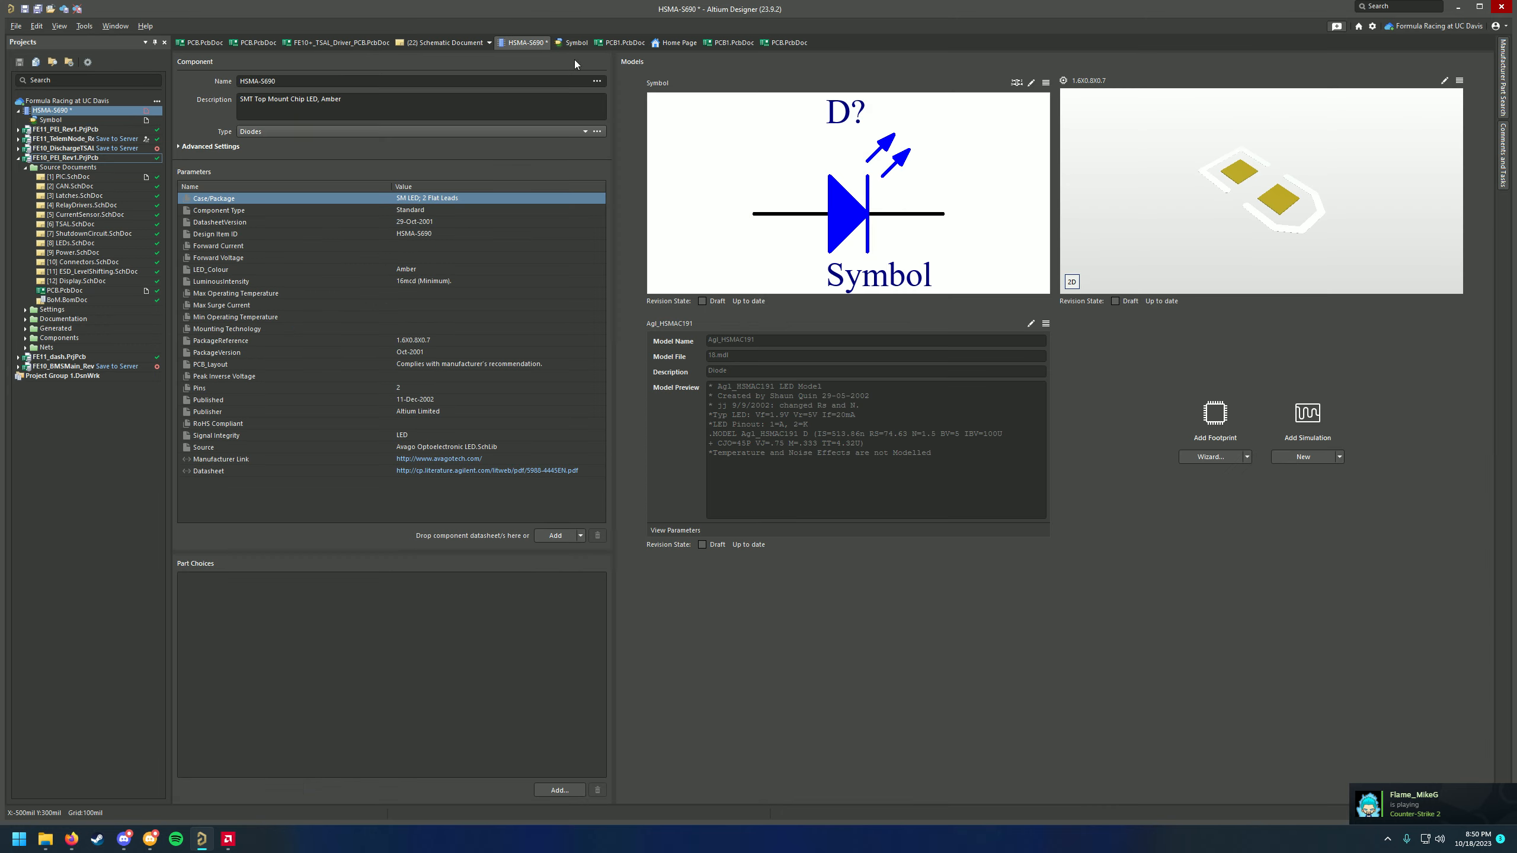
left_click(1444, 81)
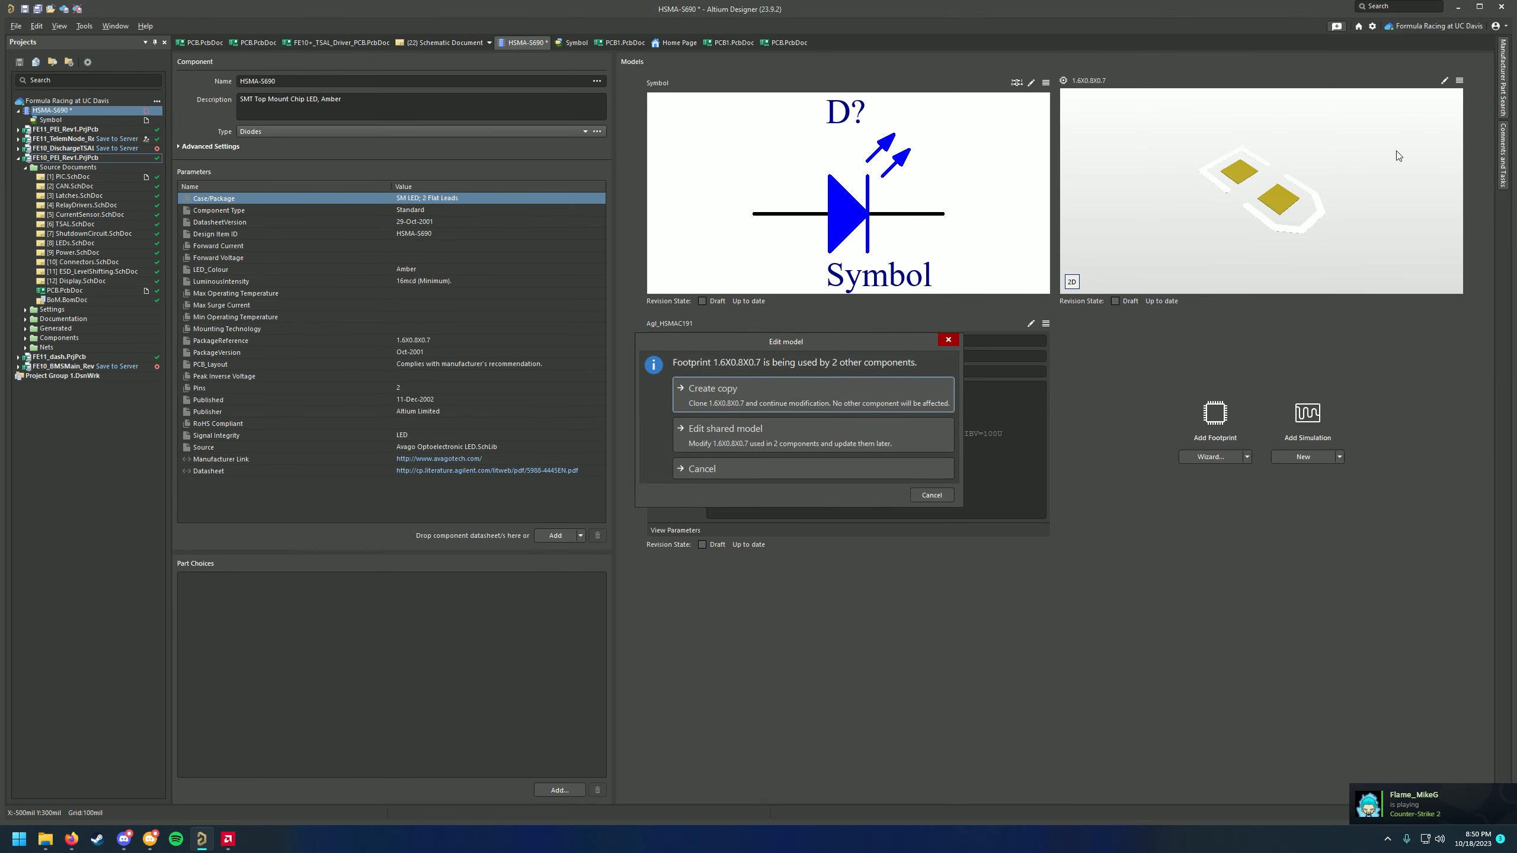
left_click(740, 393)
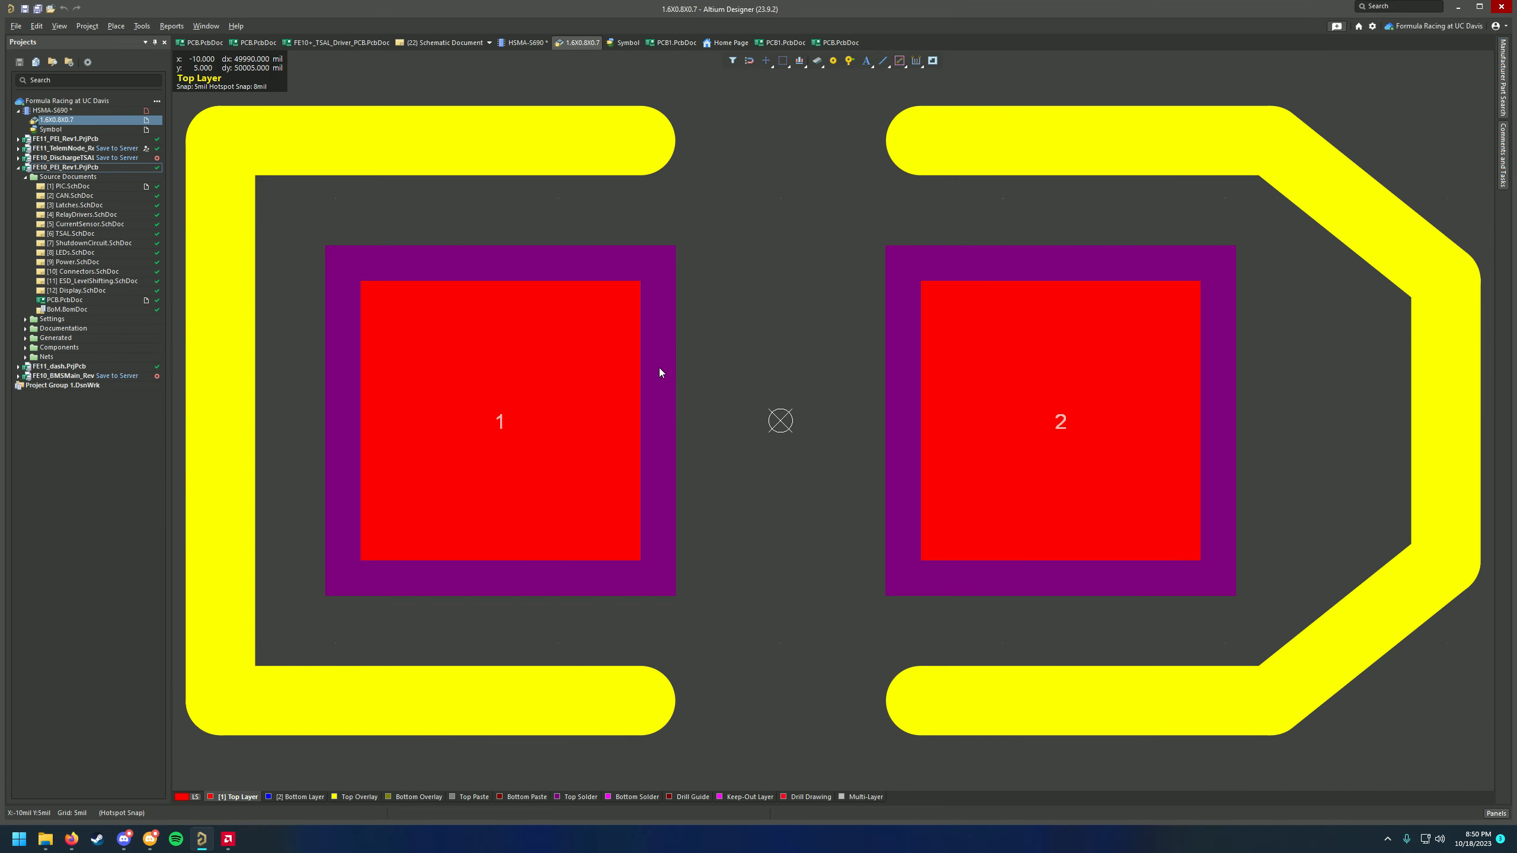
scroll(1185, 440, "up", 1, "ctrl")
scroll(1164, 413, "down", 2, "ctrl")
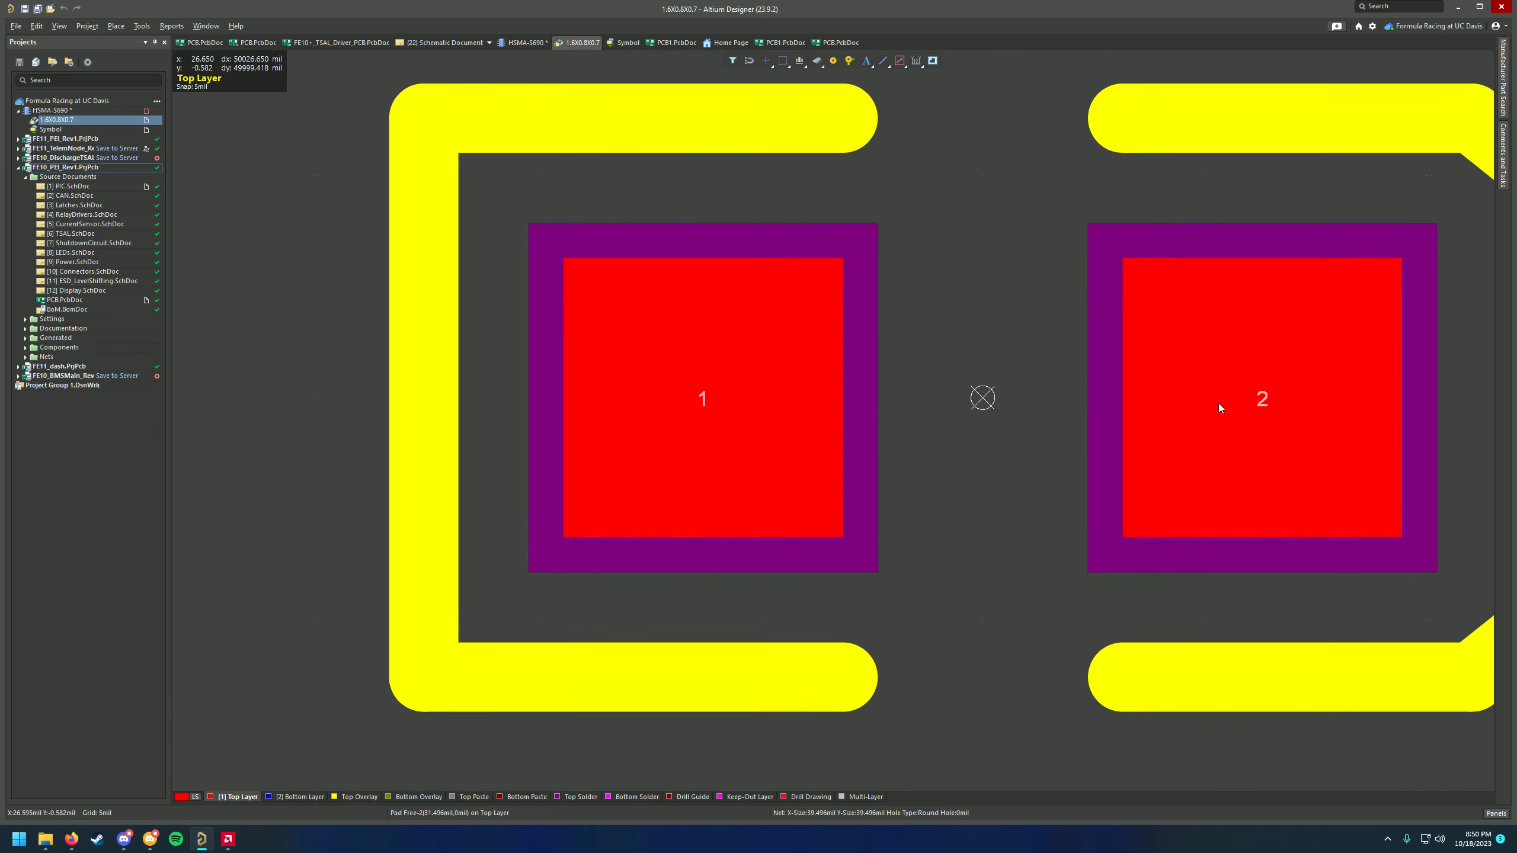
scroll(1274, 395, "down", 2, "ctrl")
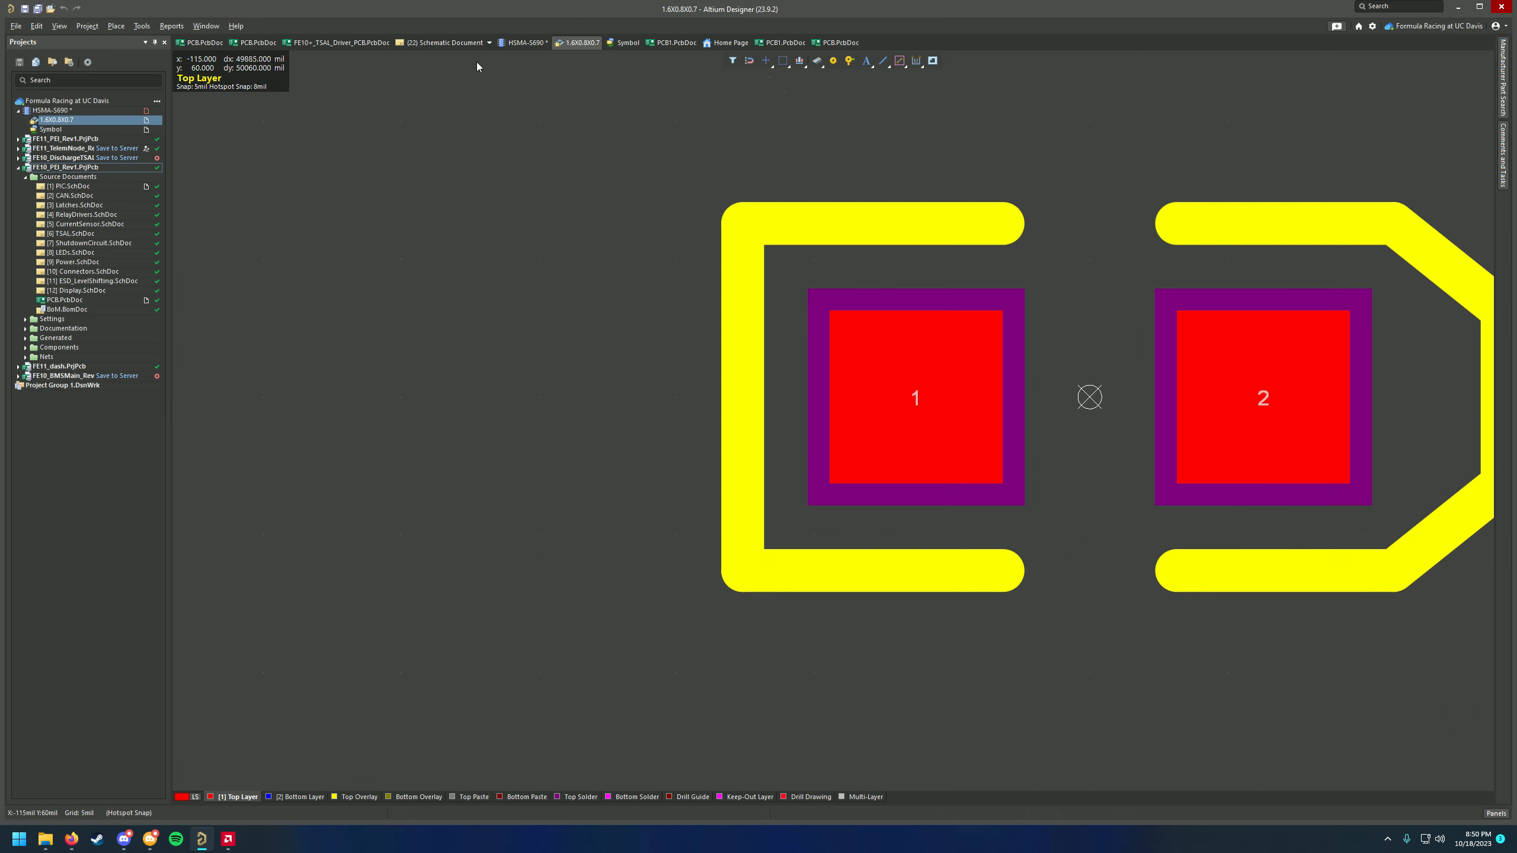
Return from the HSMA-S690 component to the PIC.SchDoc schematic and examine the pins and wiring of the D9 diode array
left_click(522, 45)
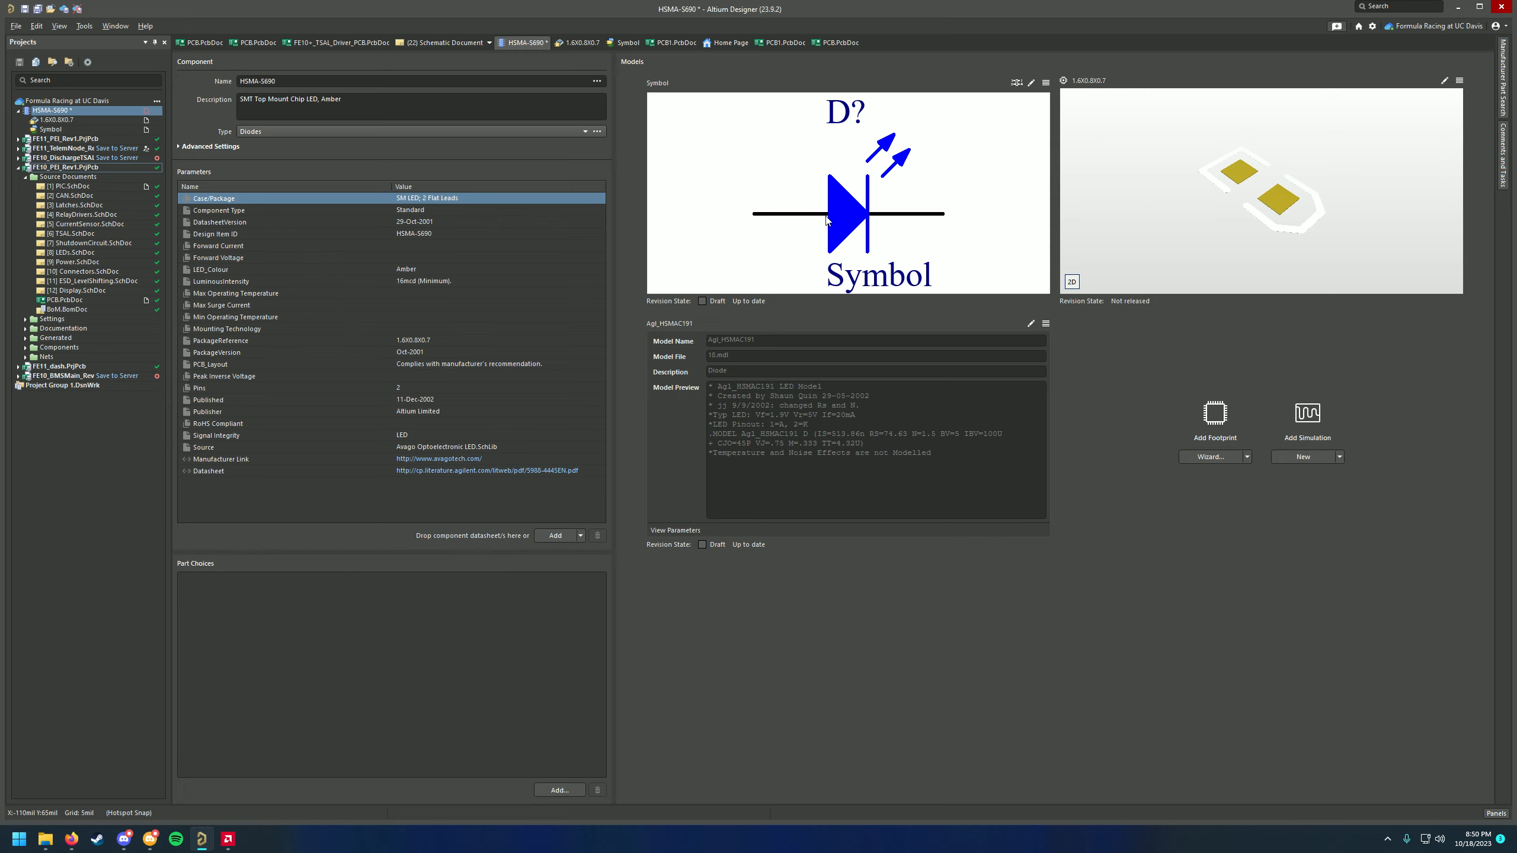
left_click(437, 44)
scroll(749, 250, "up", 9, "ctrl")
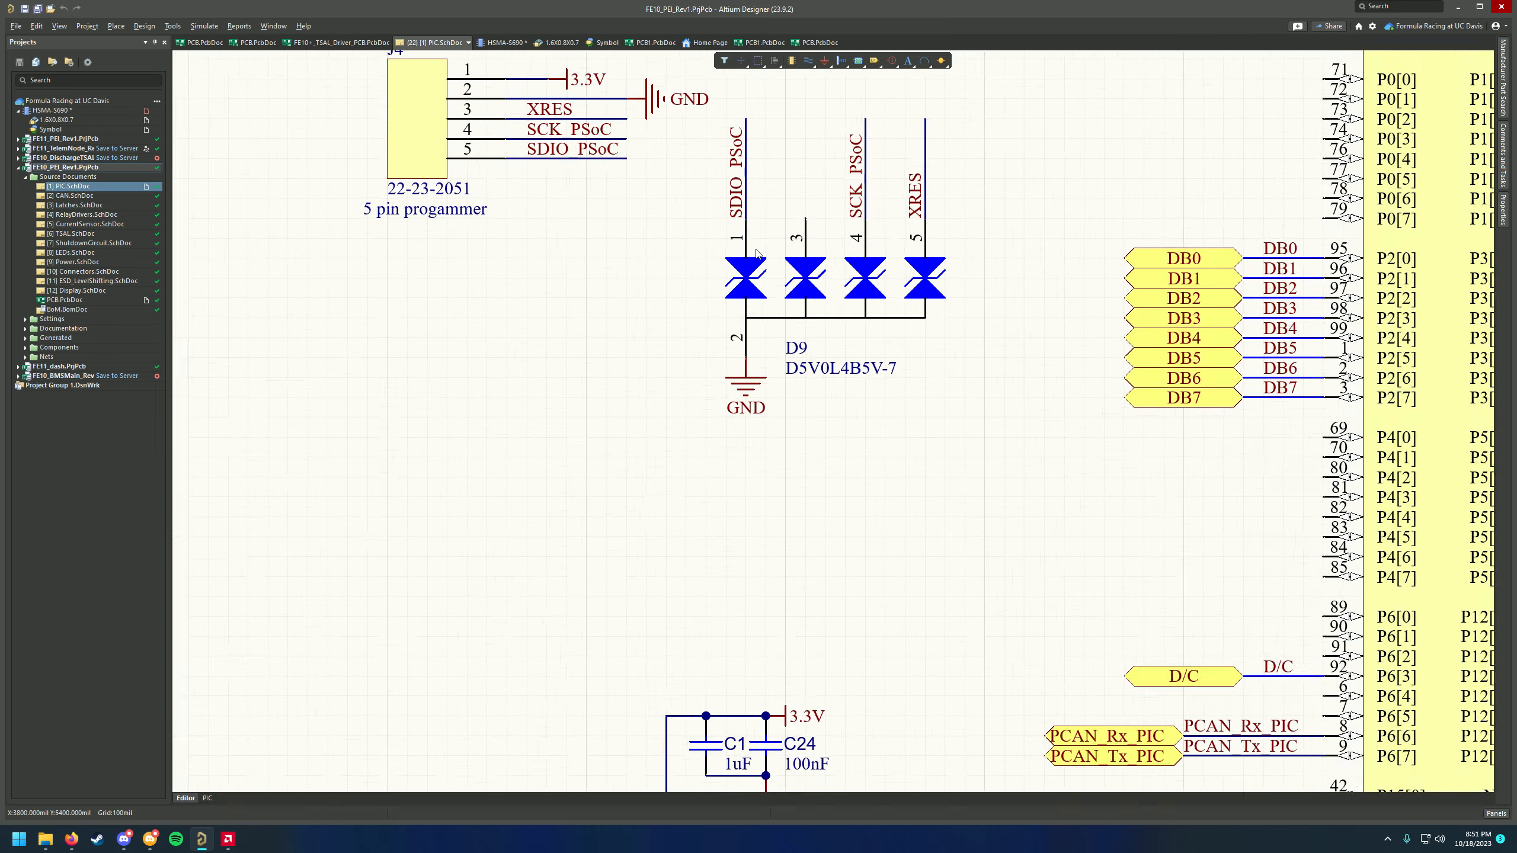
scroll(749, 251, "up", 1)
scroll(747, 250, "up", 3, "ctrl")
left_click(741, 249)
left_click(776, 256)
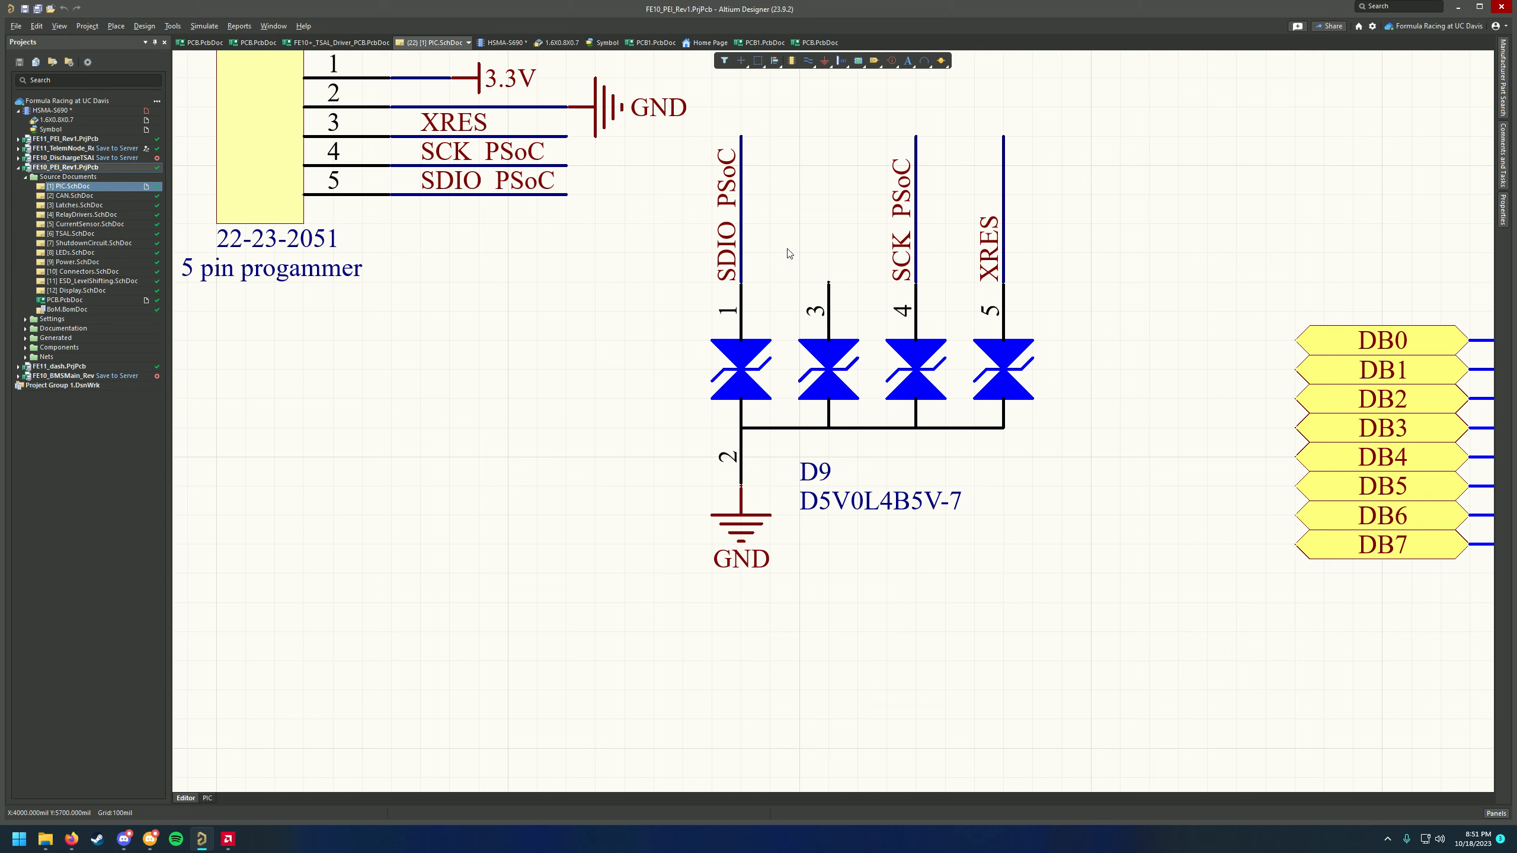
scroll(788, 269, "down", 3, "ctrl")
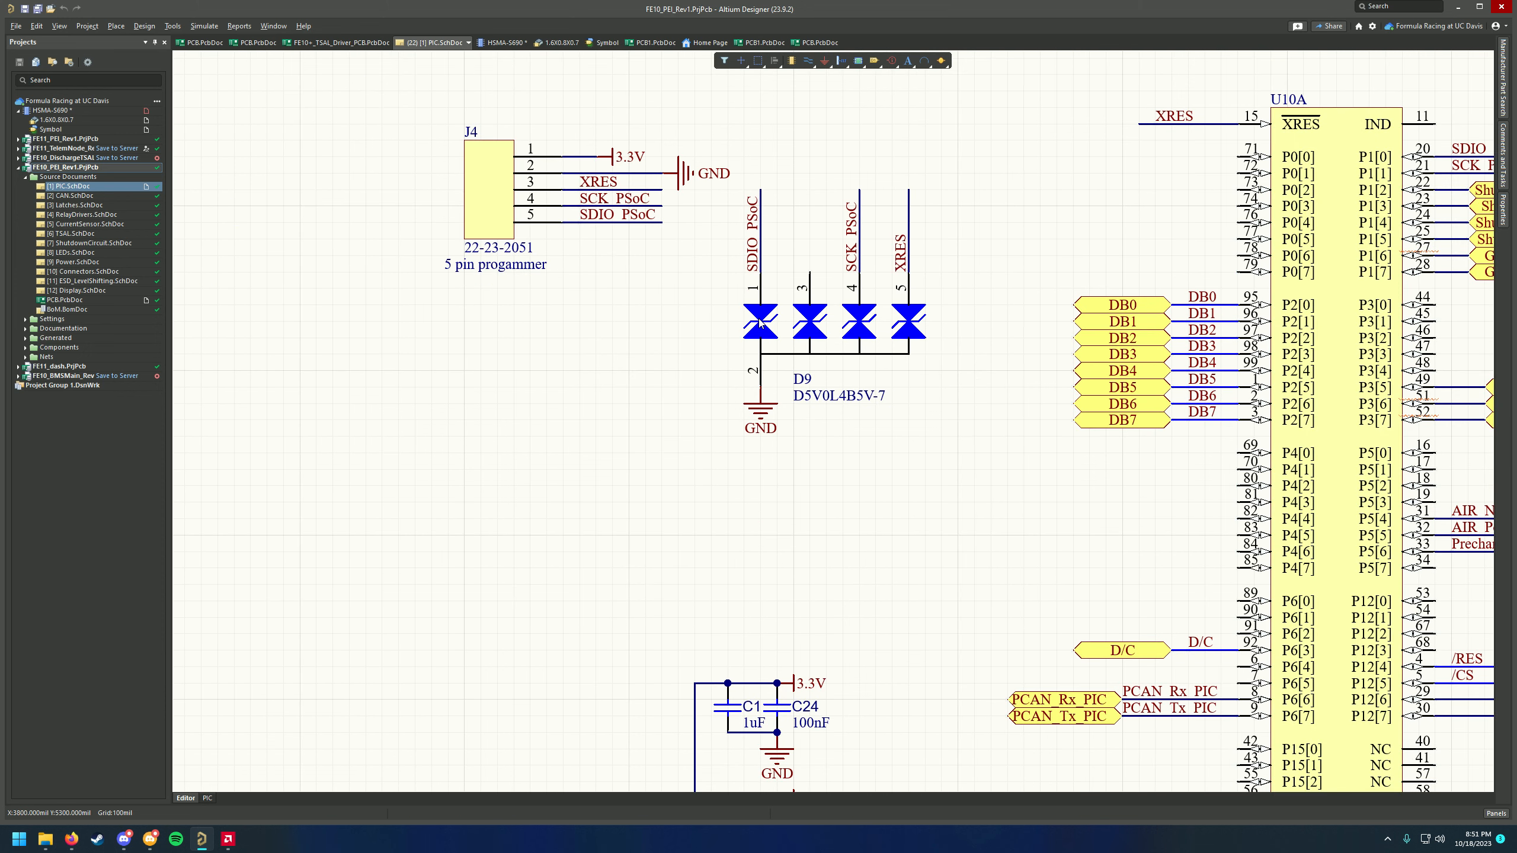
Close the HSMA-S690 component without saving its changes
left_click(513, 44)
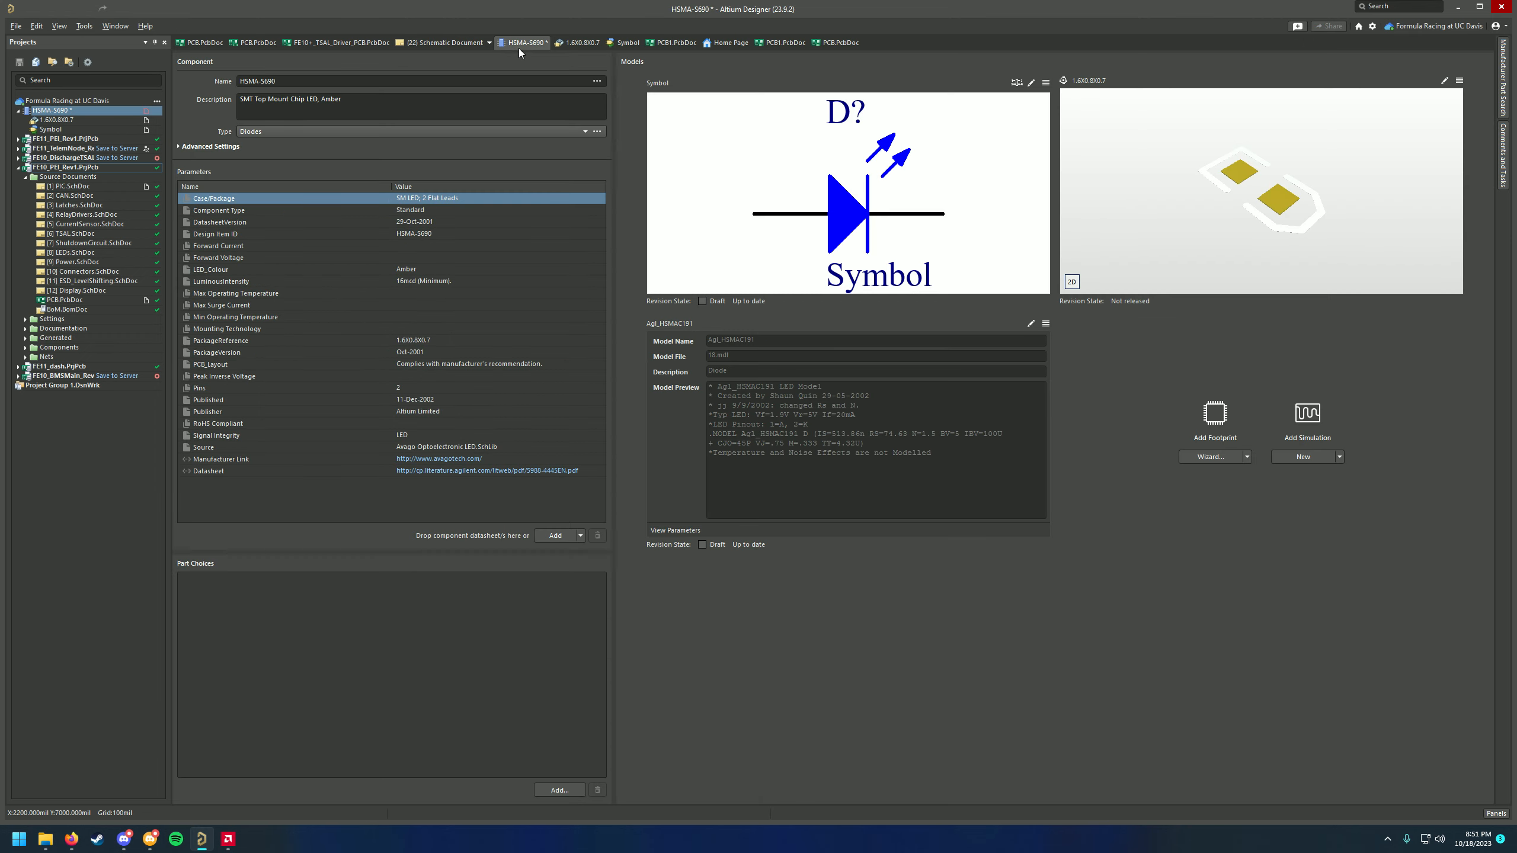
right_click(519, 42)
left_click(914, 31)
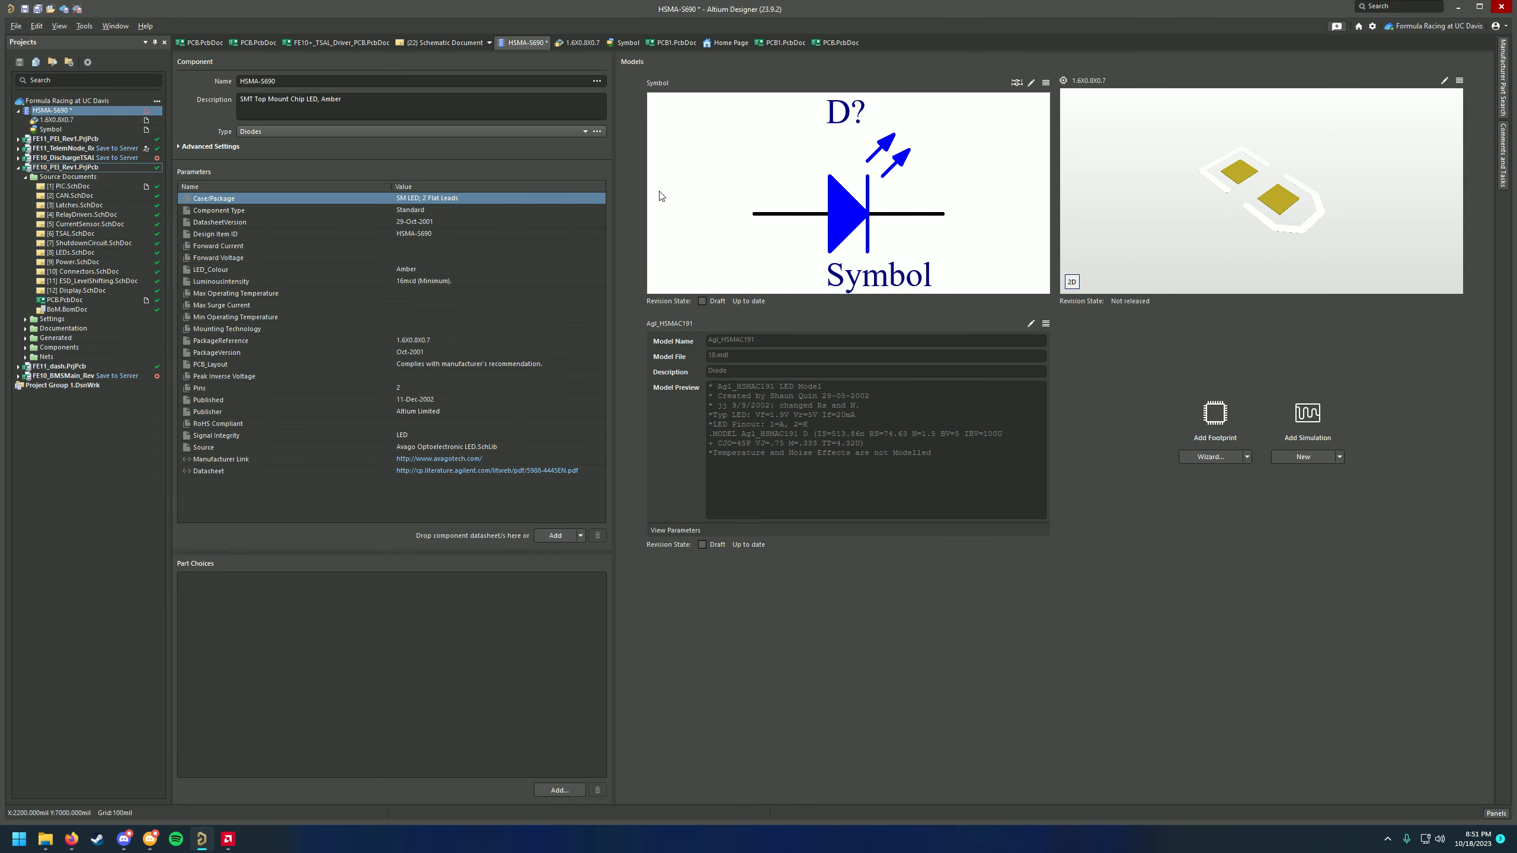
right_click(532, 42)
left_click(573, 48)
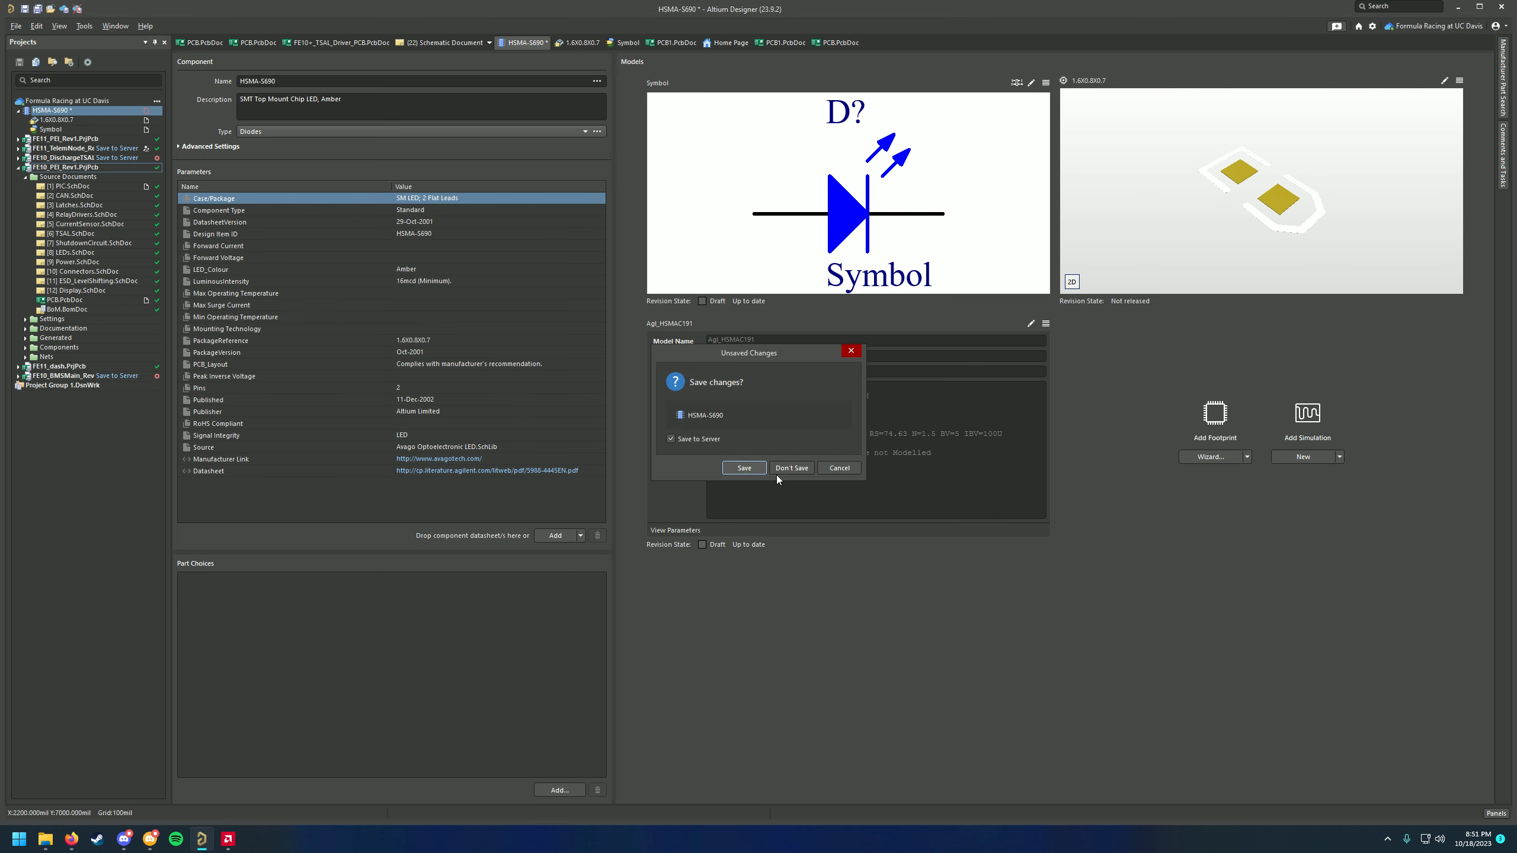
left_click(786, 469)
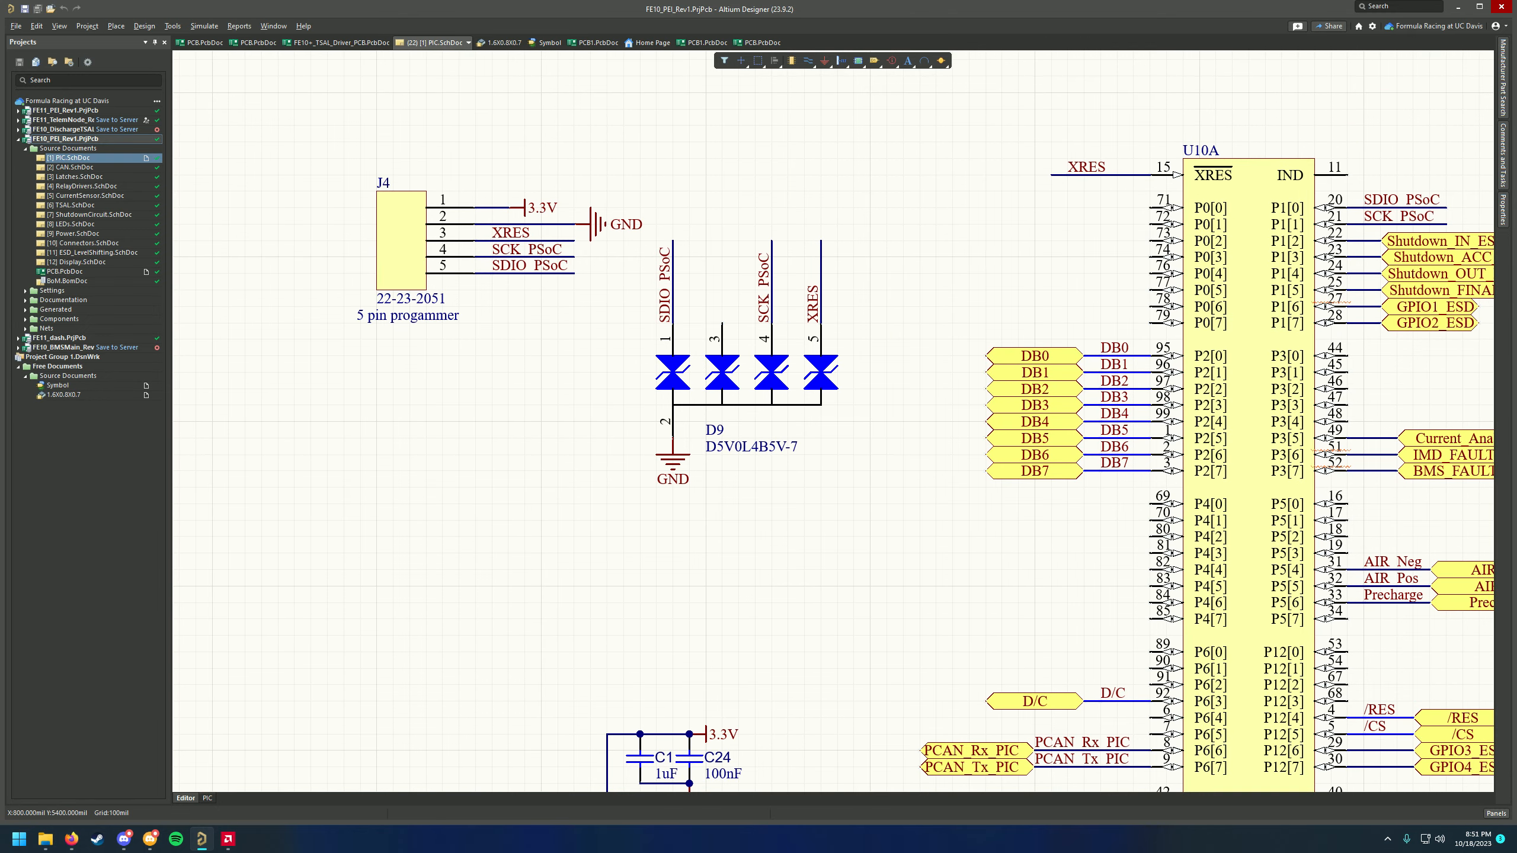
View the overall PIC.SchDoc sheet and switch to the 3D board in FE10_PEI_Rev1's PCB.PcbDoc
scroll(583, 496, "down", 1, "ctrl")
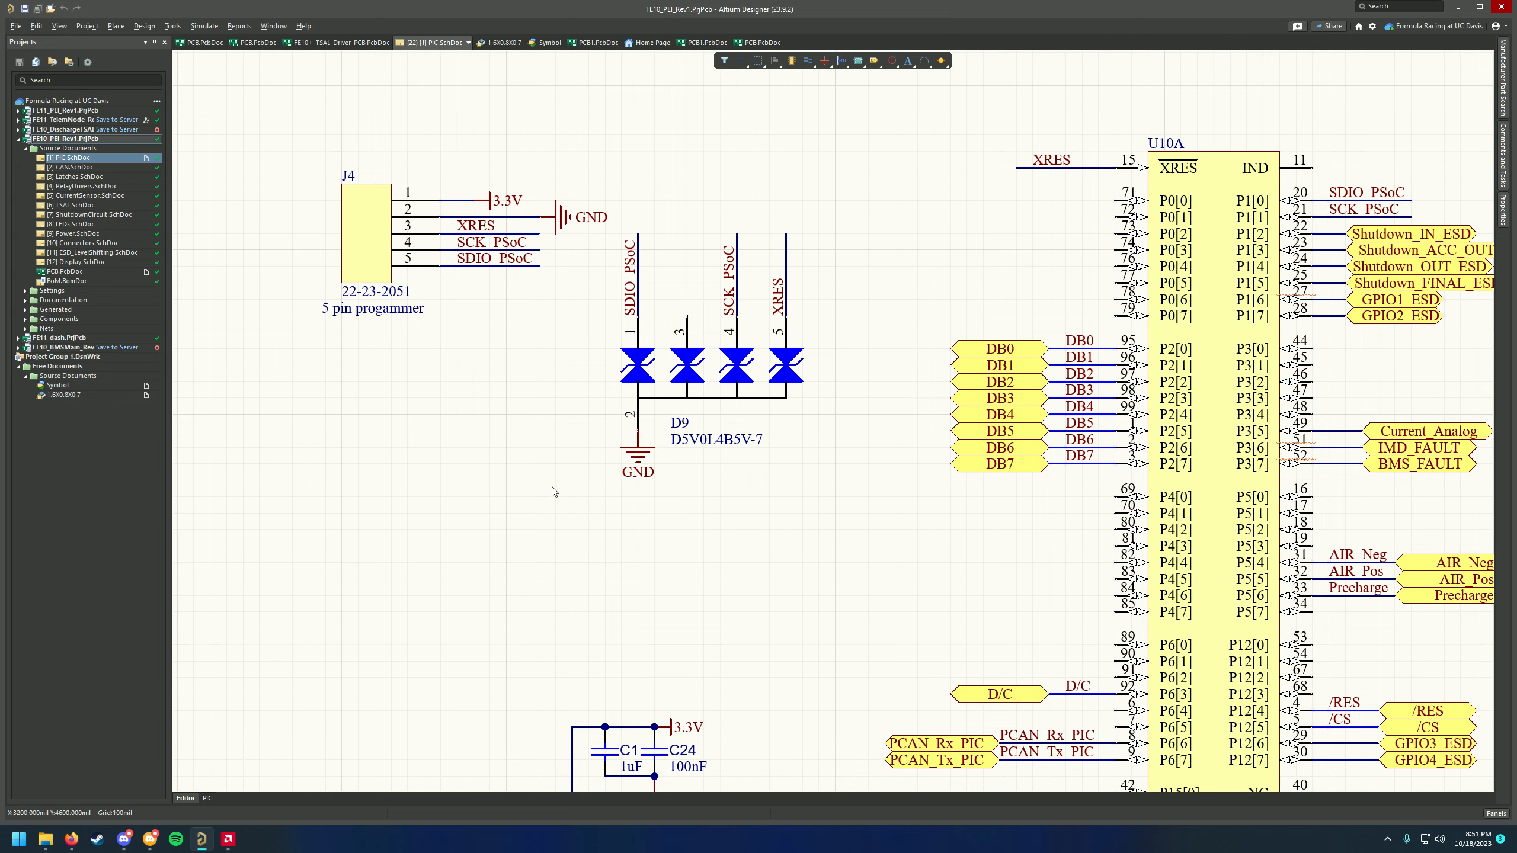
scroll(663, 460, "down", 2, "ctrl")
right_click_drag(664, 442, 667, 438)
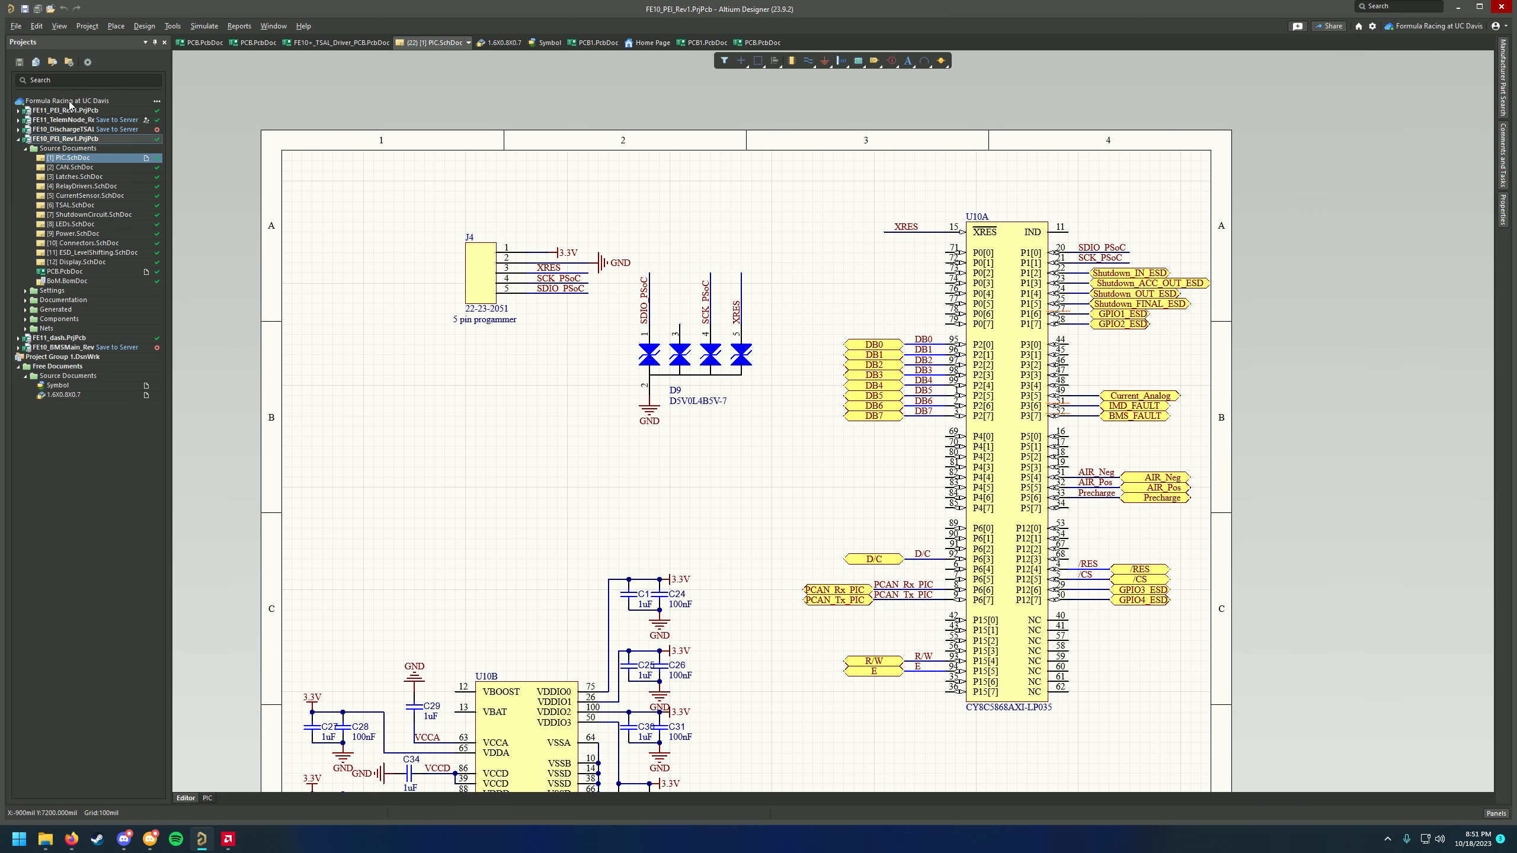
scroll(418, 227, "down", 2)
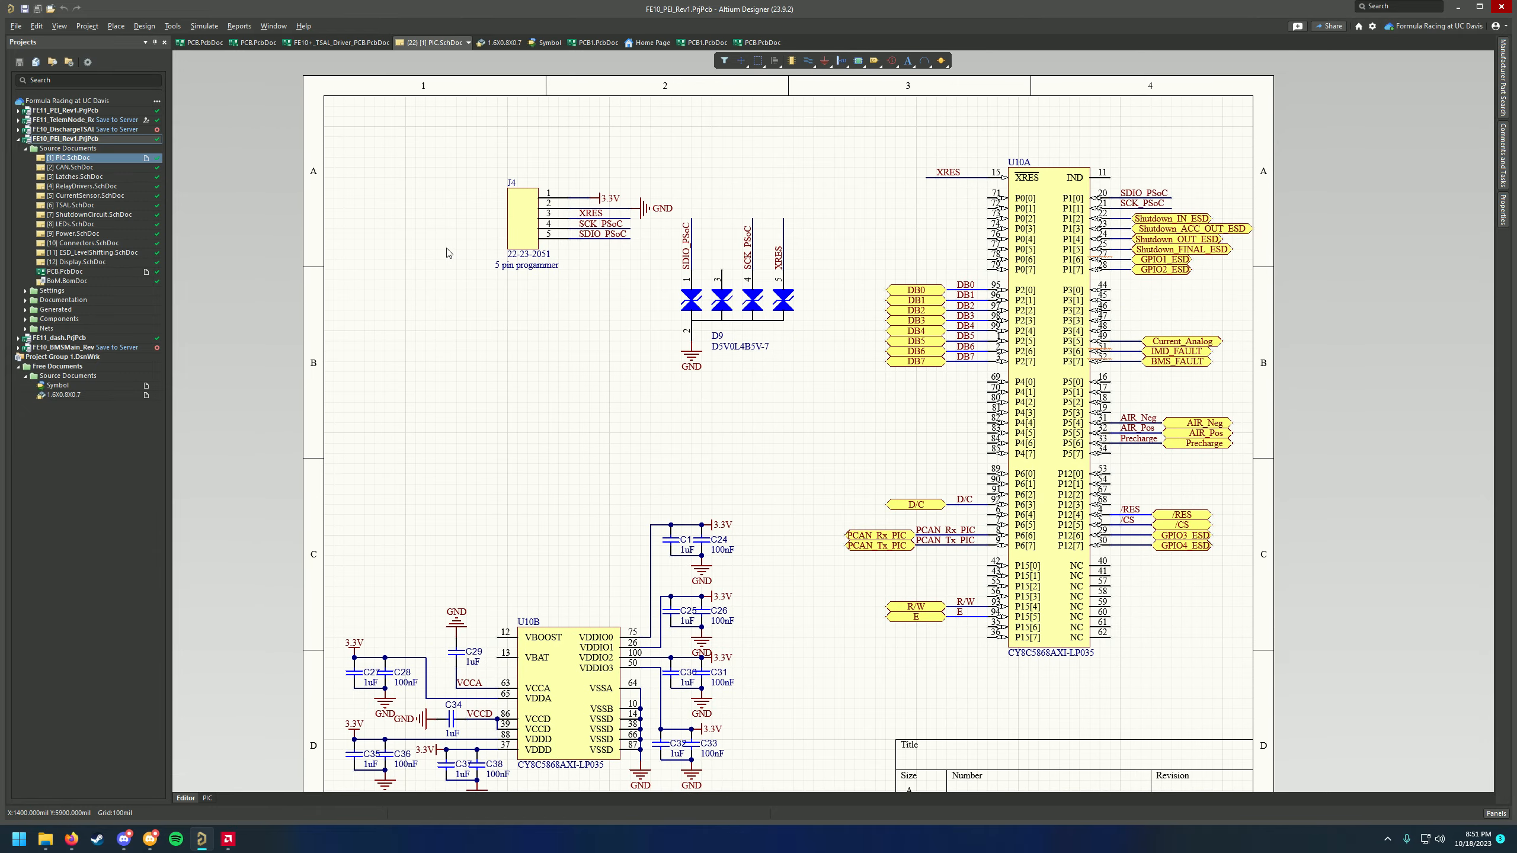
scroll(454, 239, "down", 1, "ctrl")
scroll(469, 208, "up", 2, "ctrl")
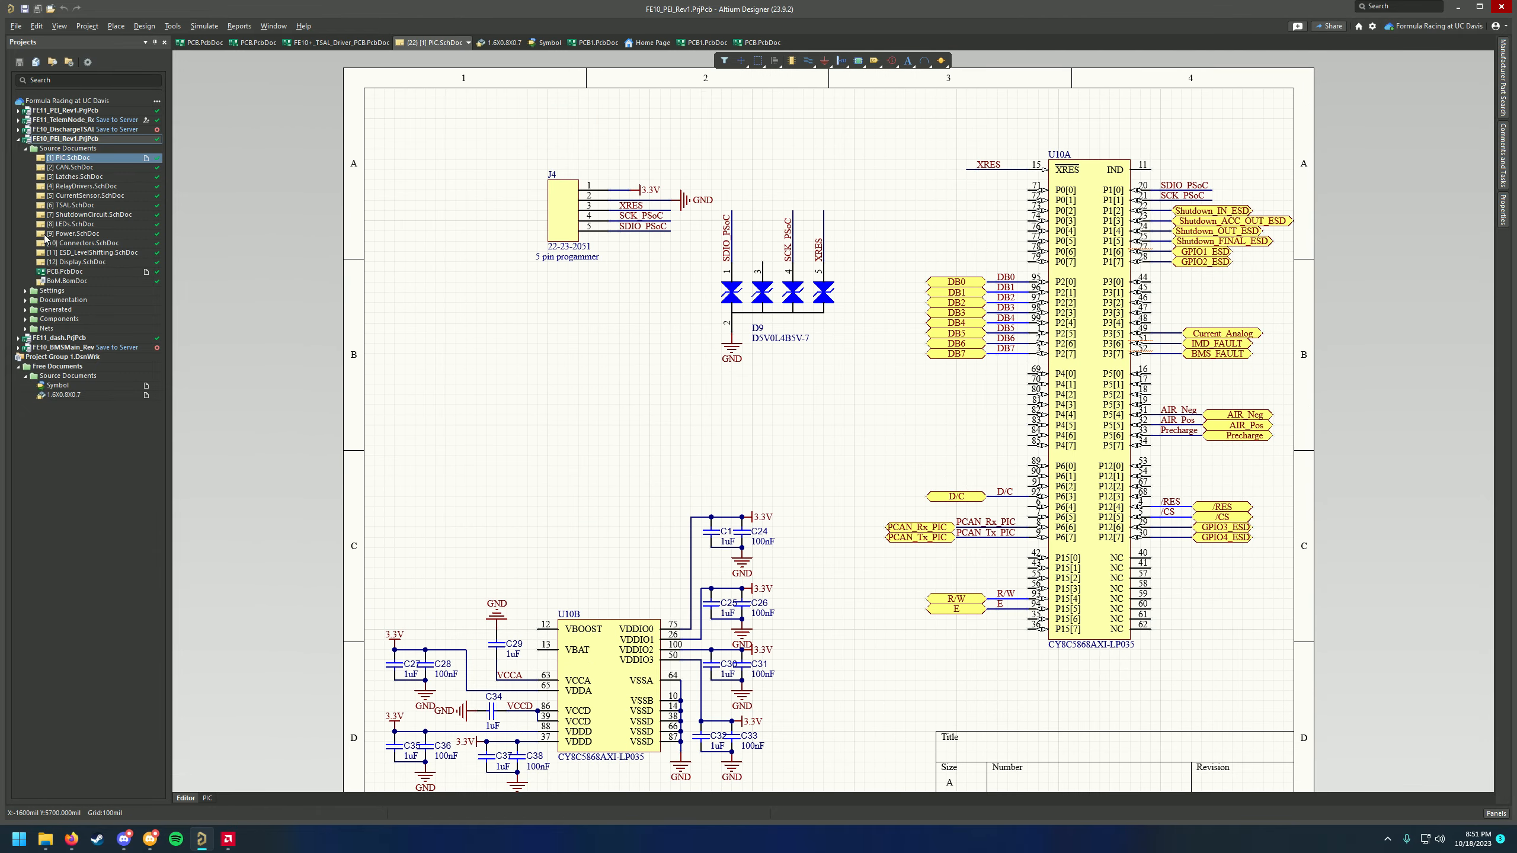
left_click(64, 271)
mouse_move(406, 332)
right_mouse_down()
mouse_move(563, 280)
mouse_move(562, 332)
mouse_move(653, 321)
mouse_move(427, 332)
right_mouse_up()
scroll(571, 290, "down", 2, "ctrl")
scroll(562, 333, "up", 2, "ctrl")
scroll(585, 315, "up", 2, "ctrl")
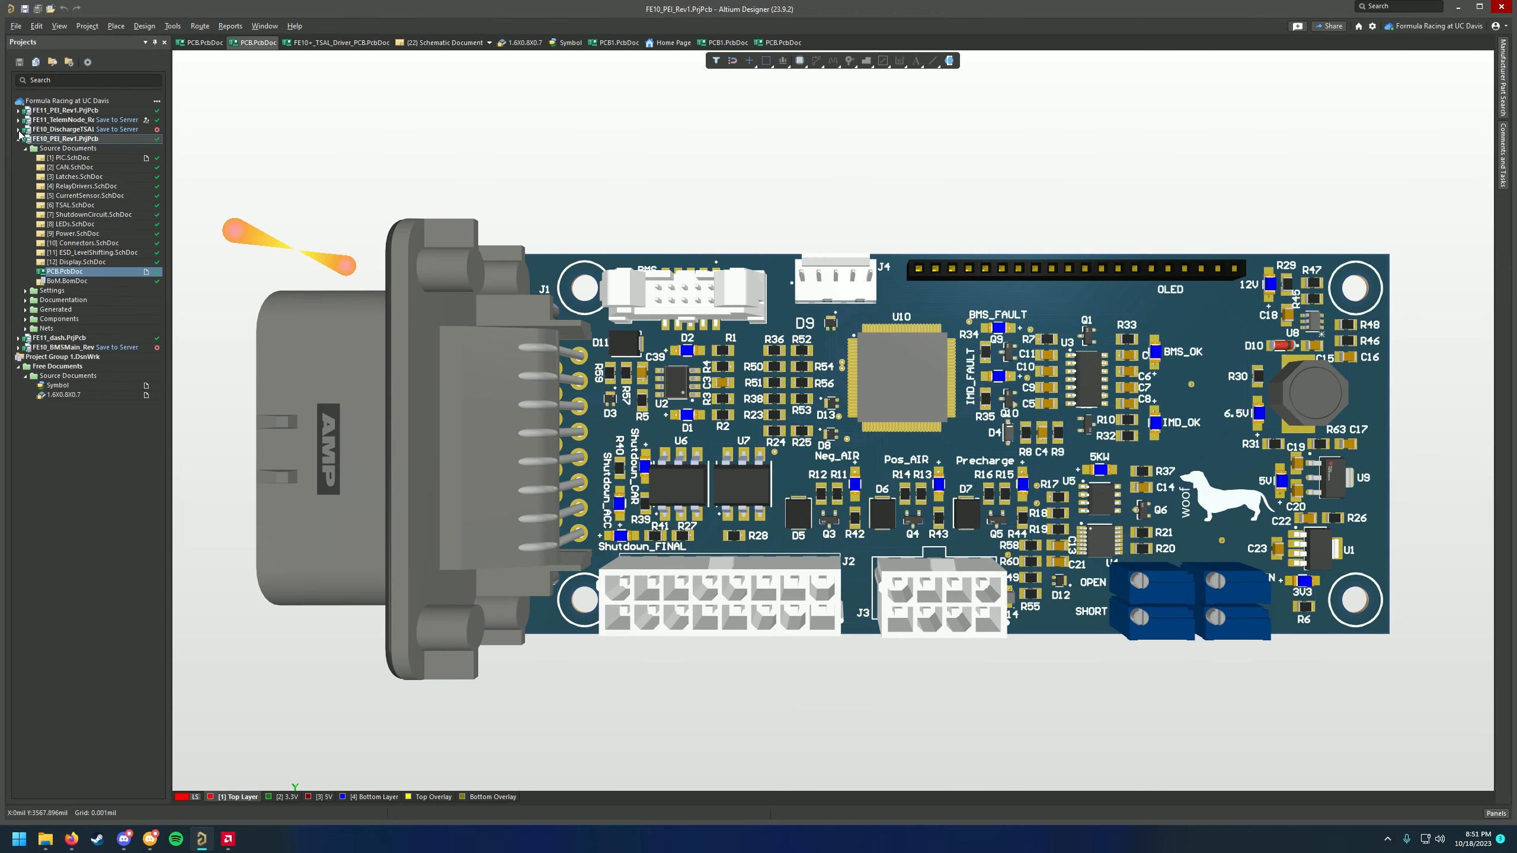
Collapse the FE10_PEI_Rev1 project, expand FE11_PEI_Rev1 and open its PCB.PcbDoc
left_click(18, 111)
left_click(19, 111)
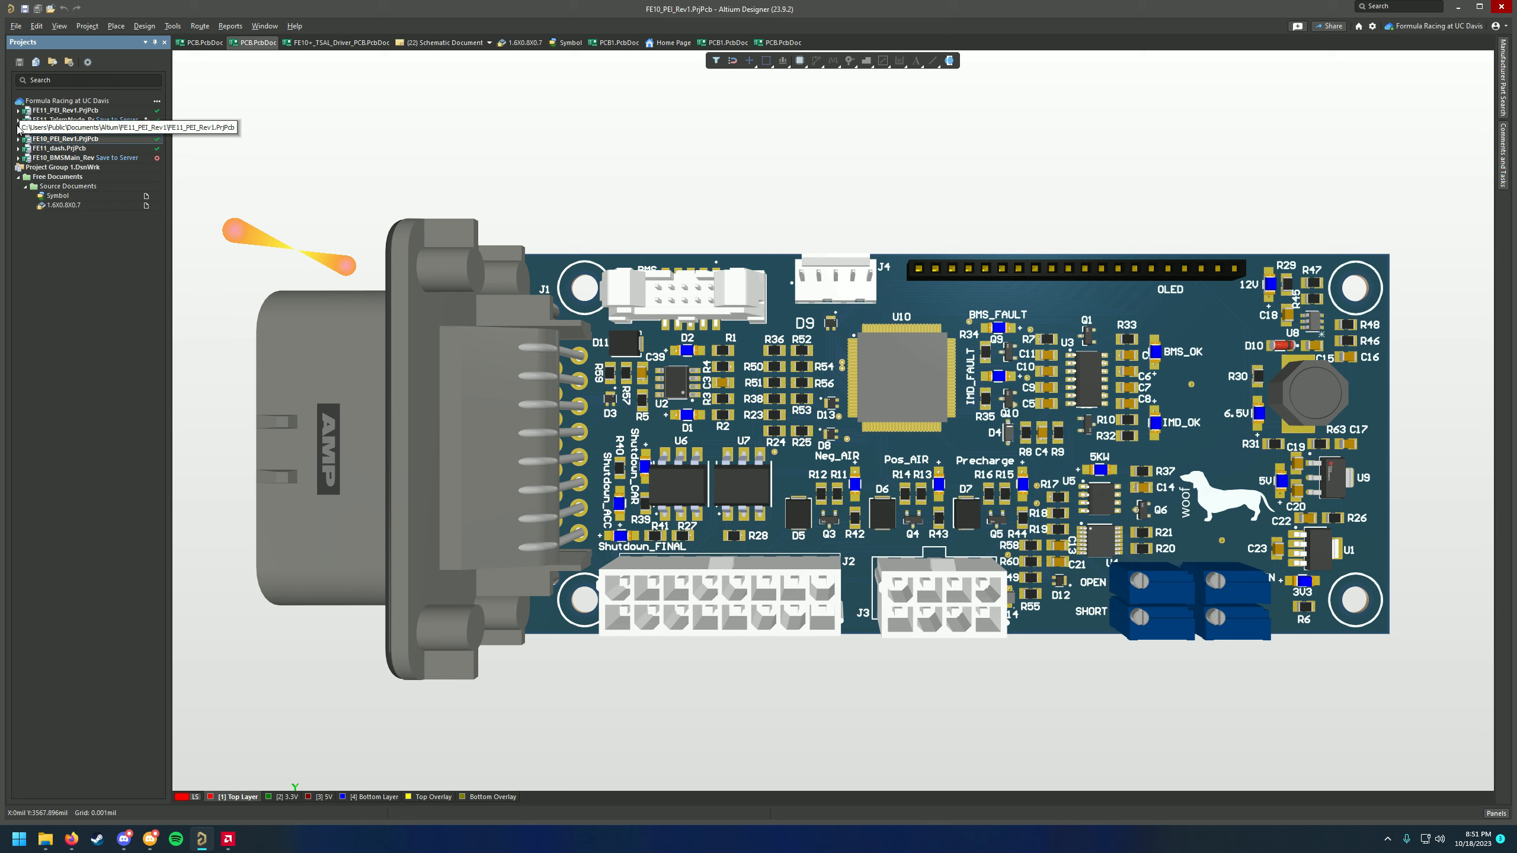
left_click(18, 121)
left_click(18, 121)
left_click(18, 111)
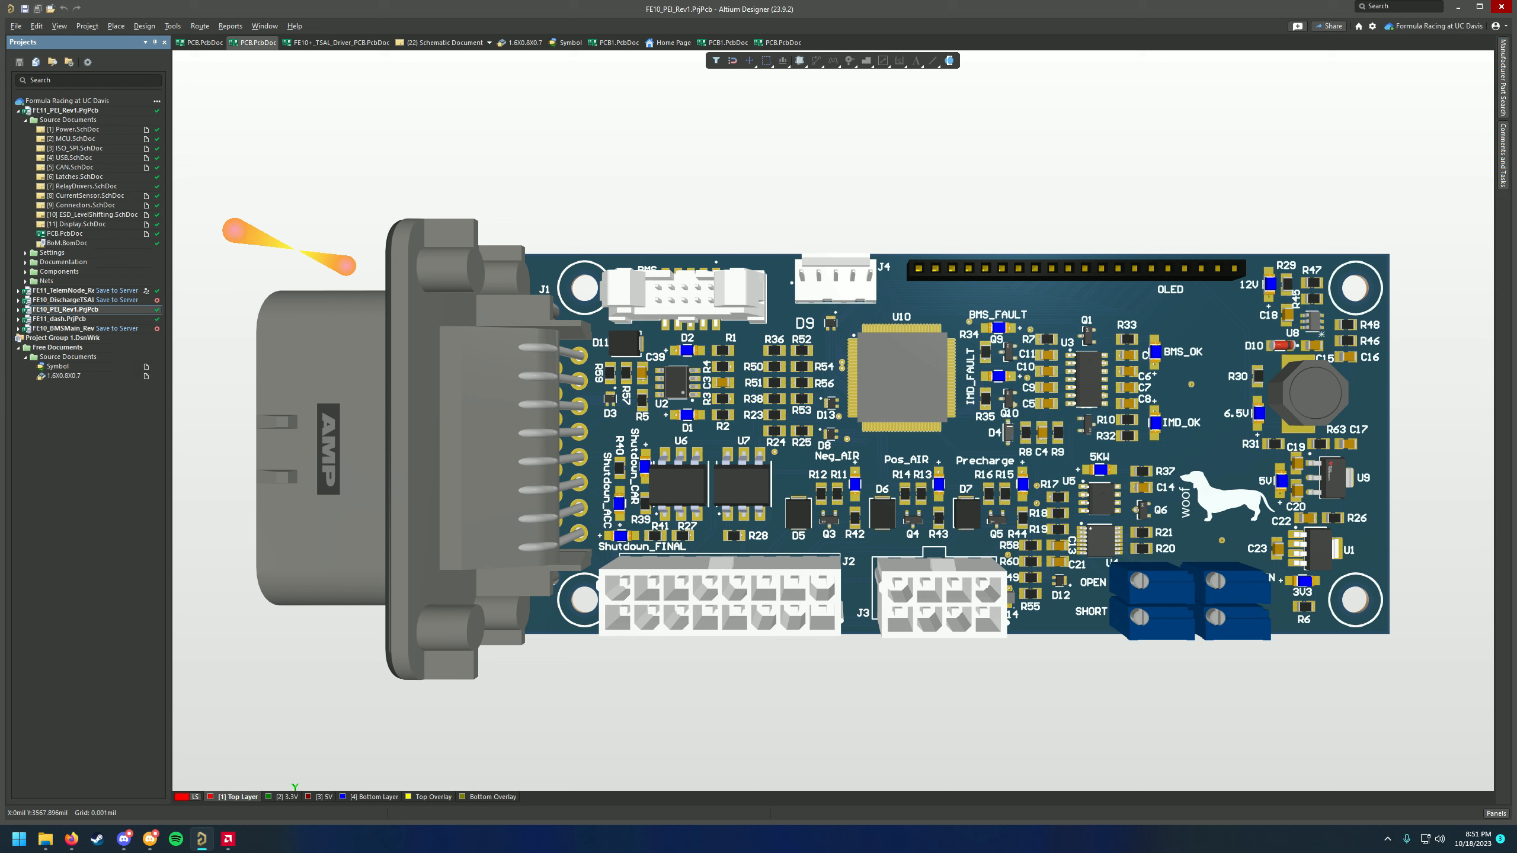
double_click(61, 234)
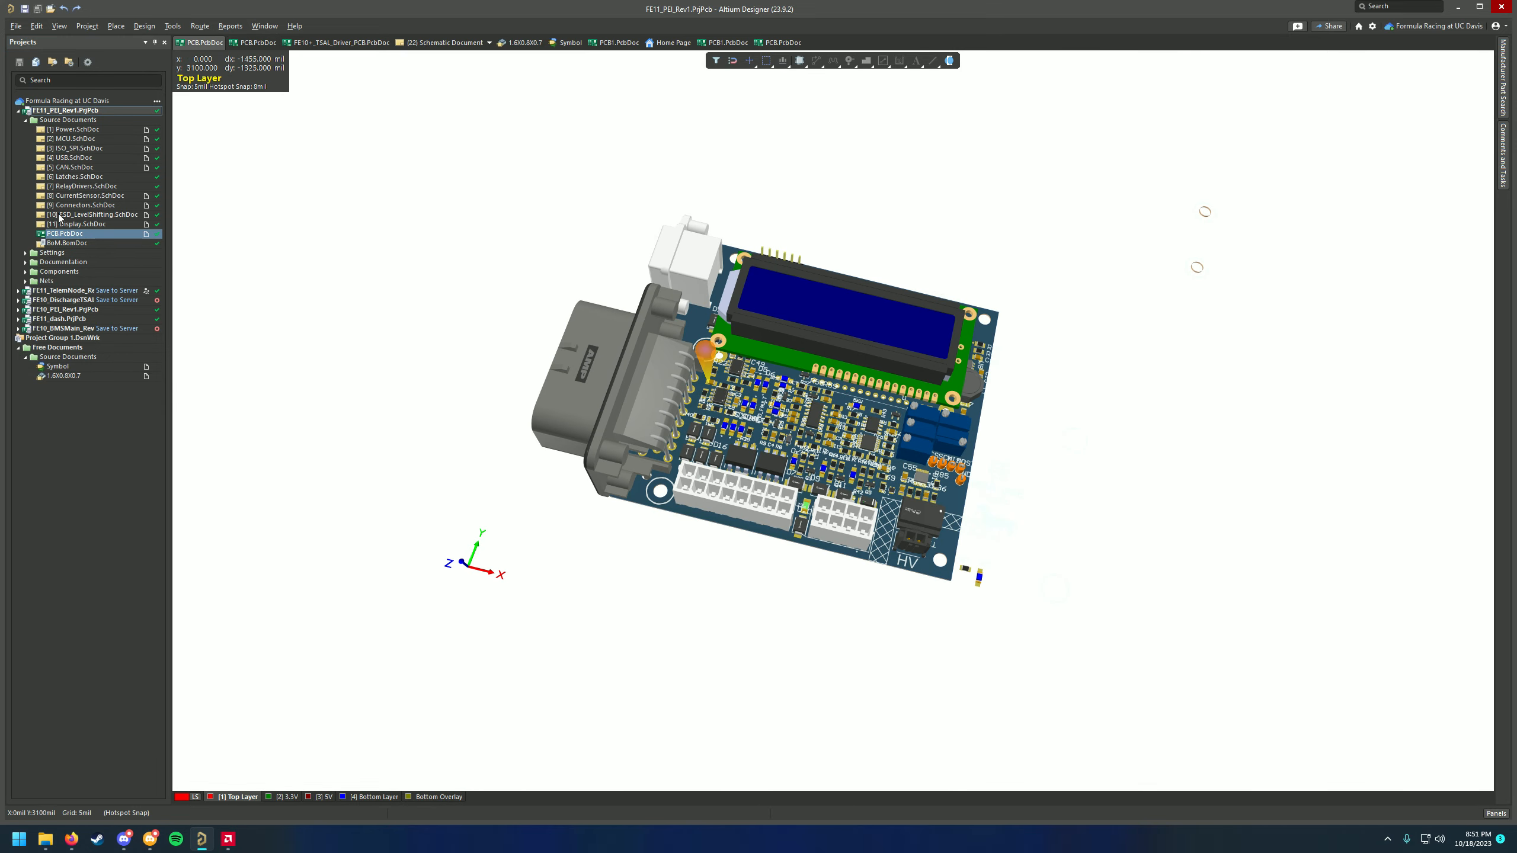
Browse the FE11_PEI_Rev1 schematics Power, MCU, ISO_SPI, USB and CAN in turn, and view the CAN sheet
left_click(65, 131)
left_click(68, 140)
left_click(70, 148)
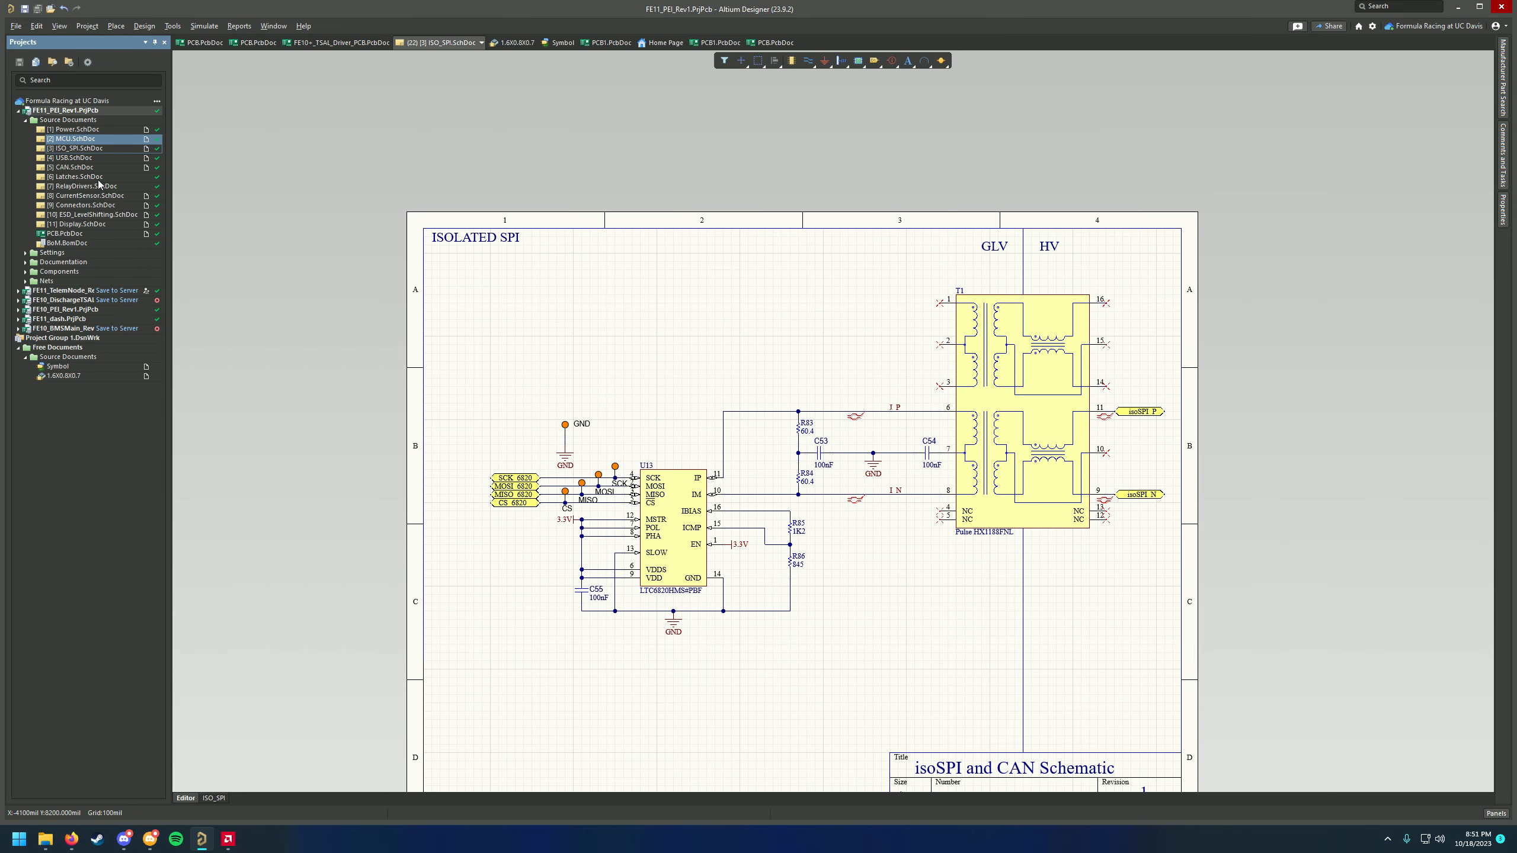
left_click(71, 159)
left_click(72, 167)
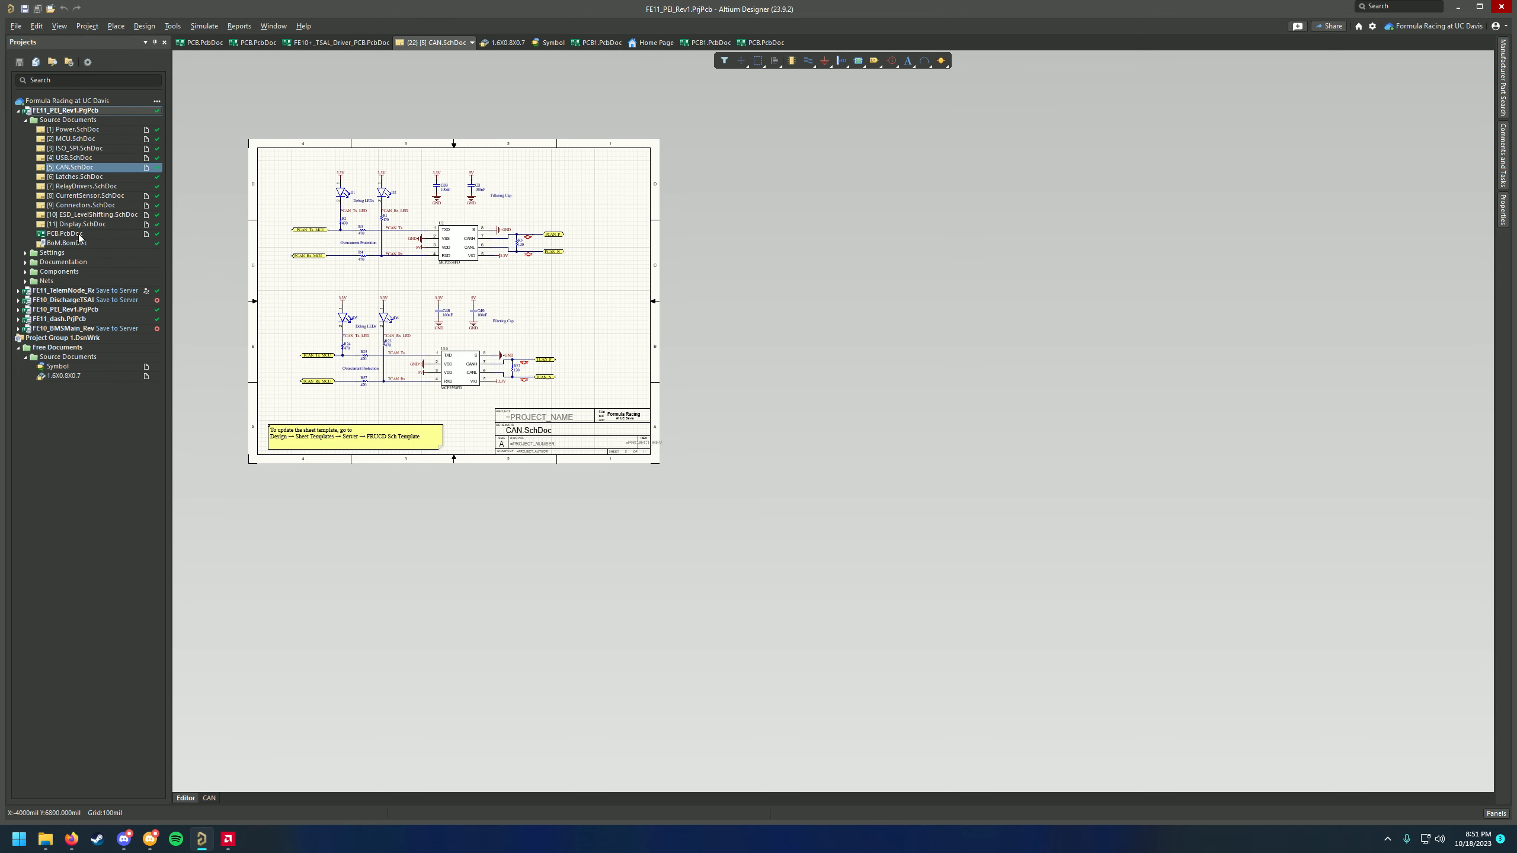
right_click_drag(446, 328, 649, 376)
scroll(538, 333, "up", 1, "ctrl")
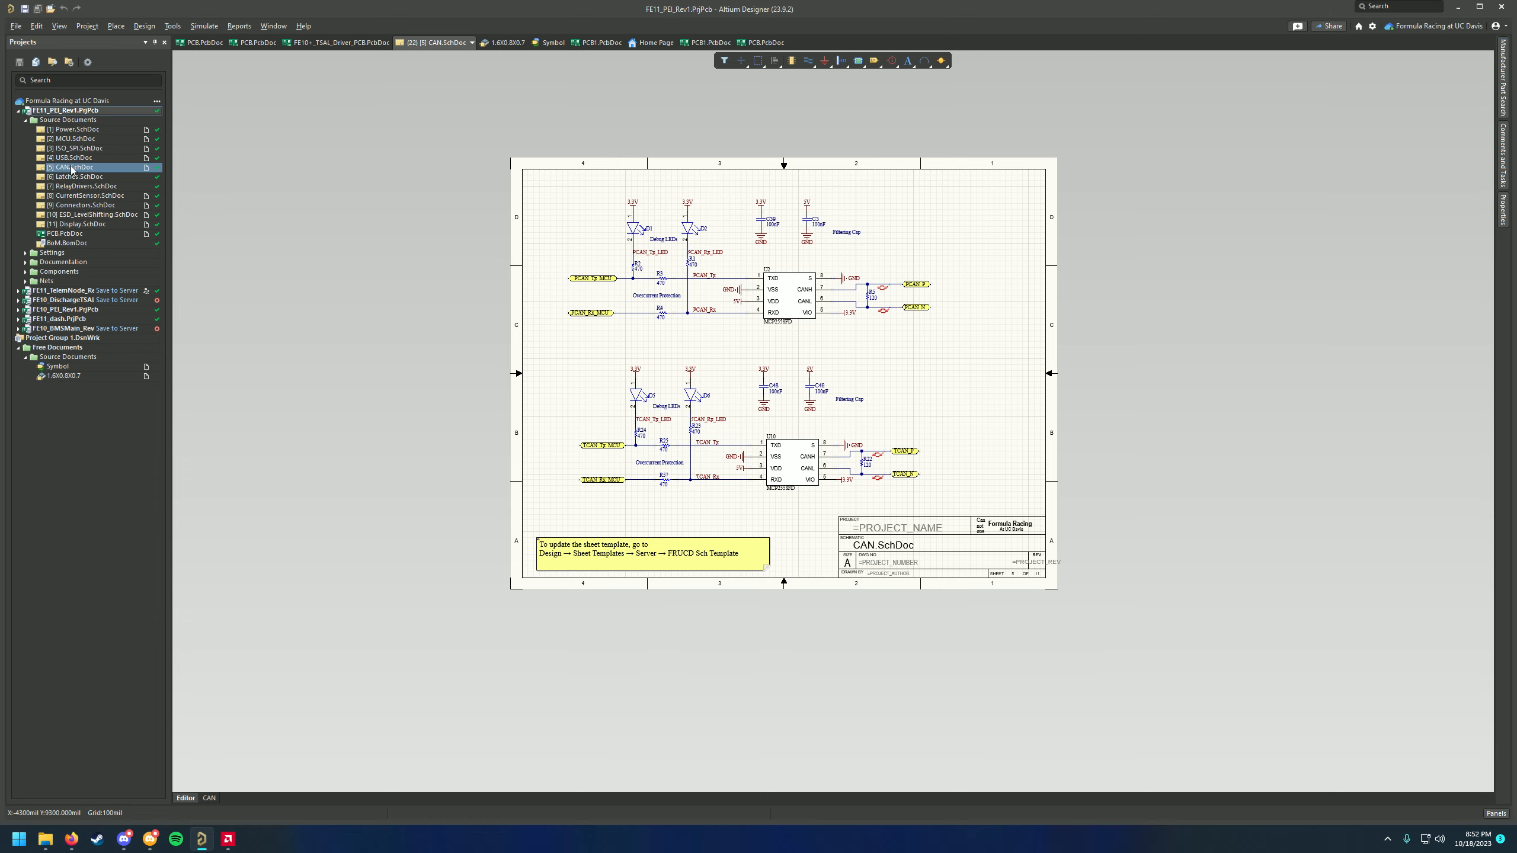
View the FE11_PEI_Rev1 board in 3D from its PCB.PcbDoc and open Power.SchDoc
left_click(65, 232)
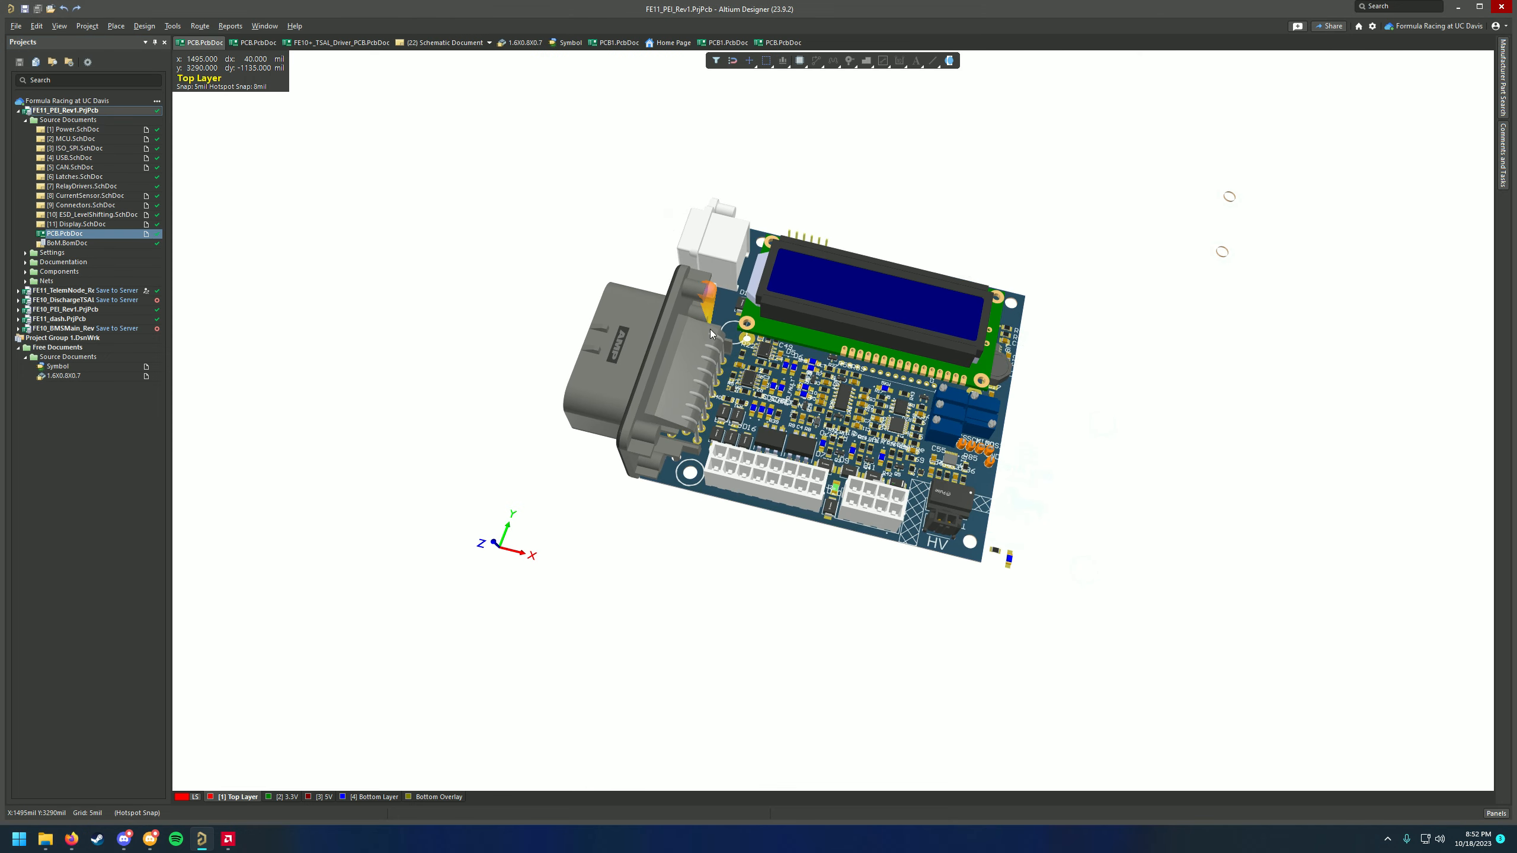
right_click_drag(710, 334, 703, 335, "shift")
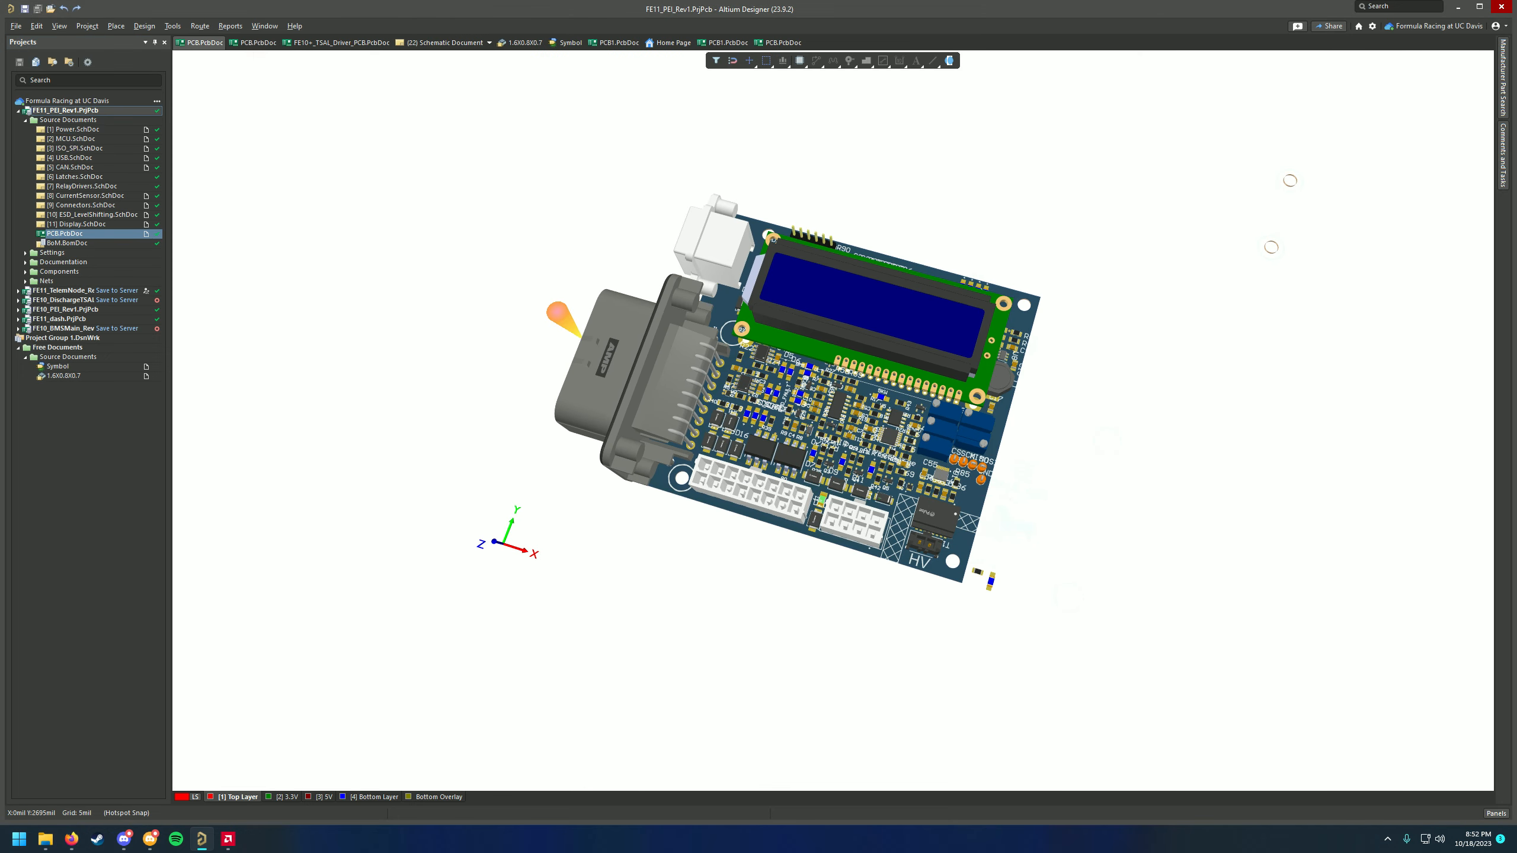
left_click(74, 129)
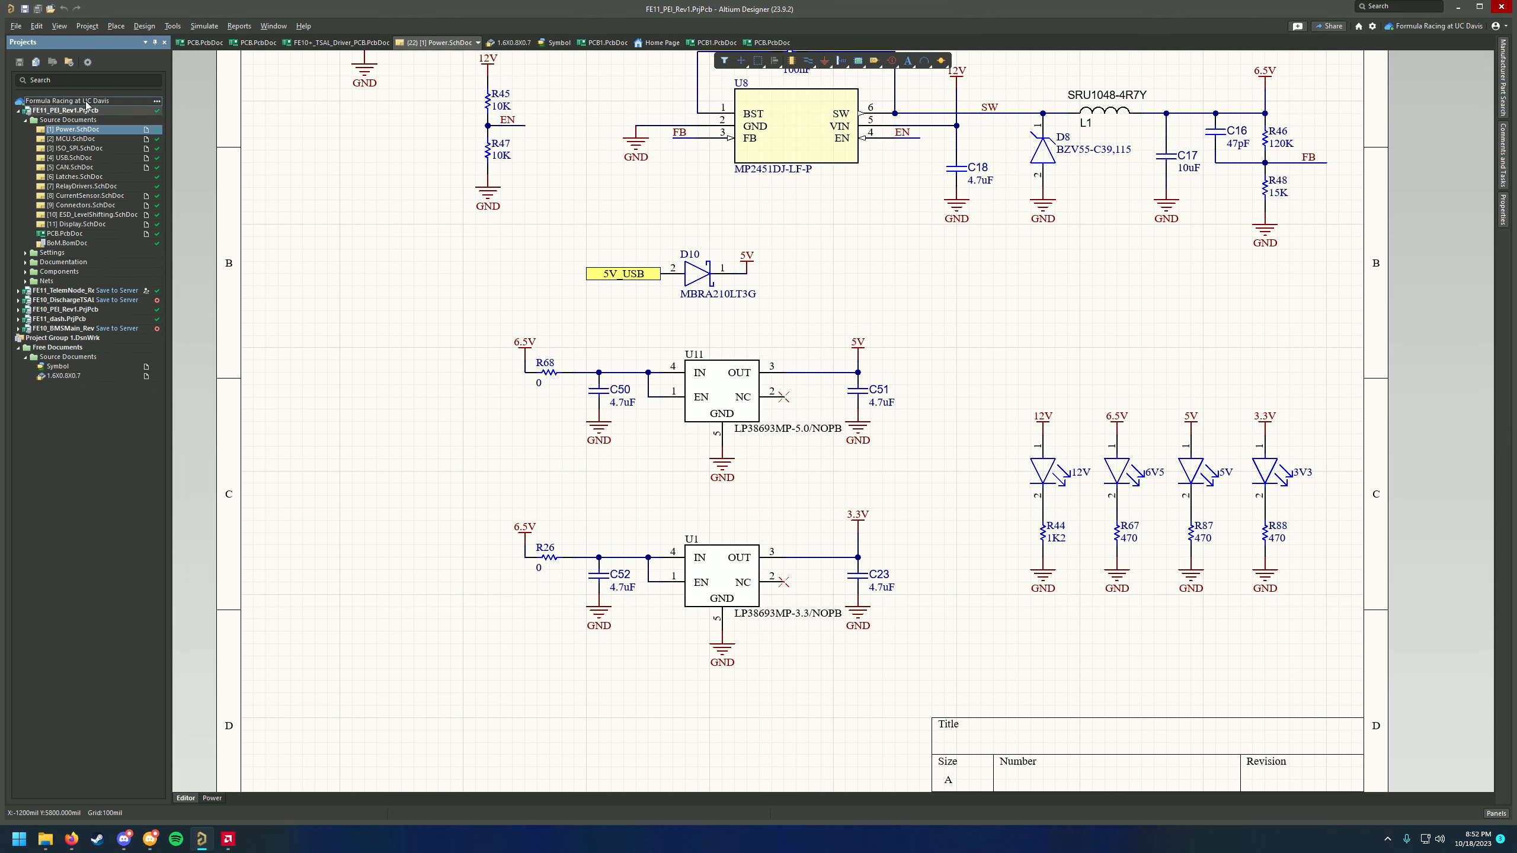
Maximize the program window, and show and dismiss the list of available workspaces
left_click_drag(1276, 19, 1290, 0)
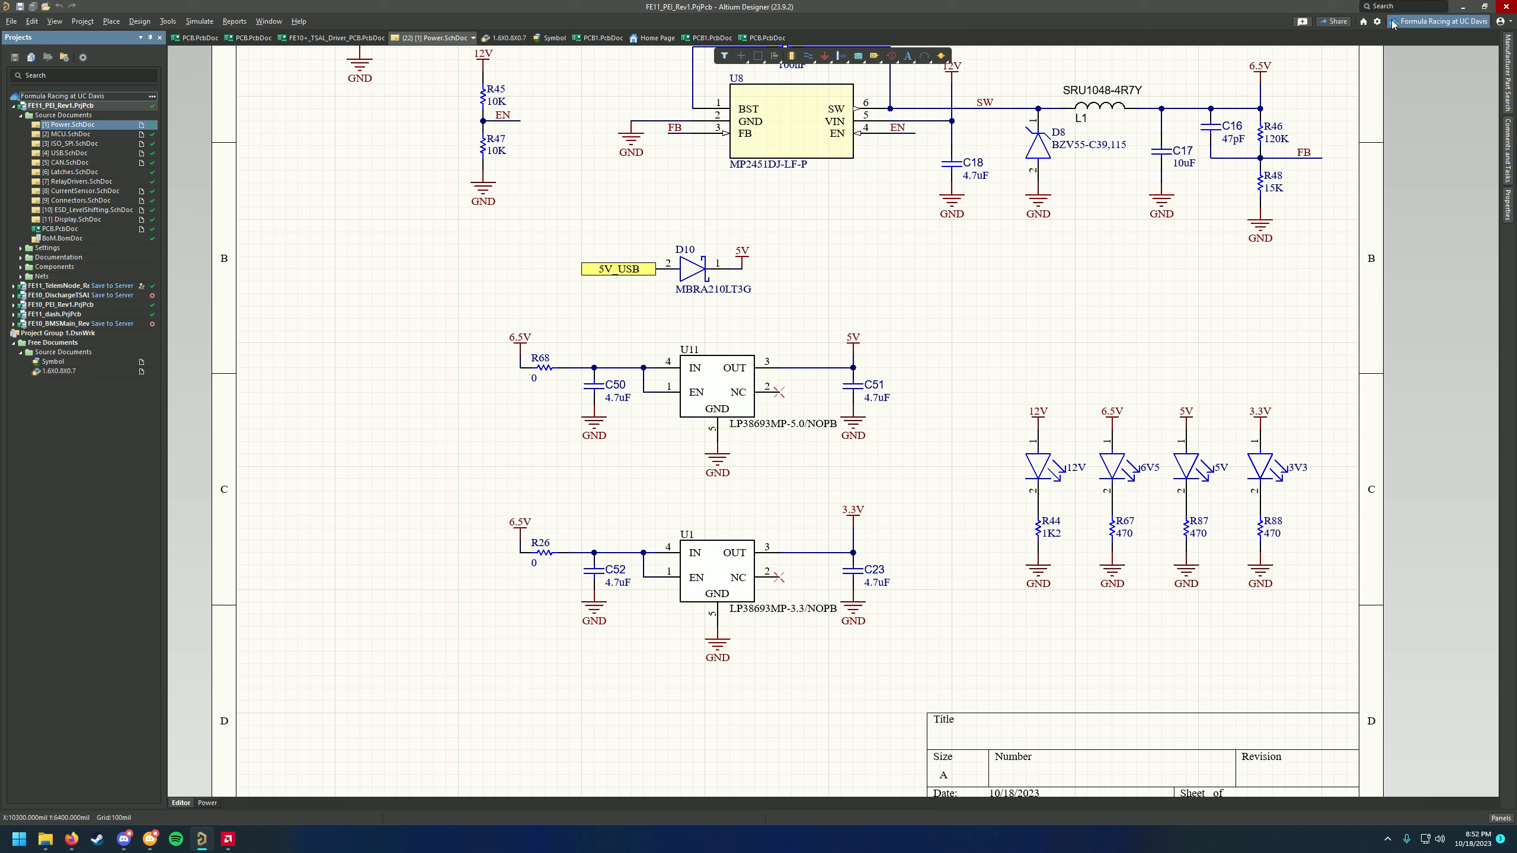
left_click(1433, 23)
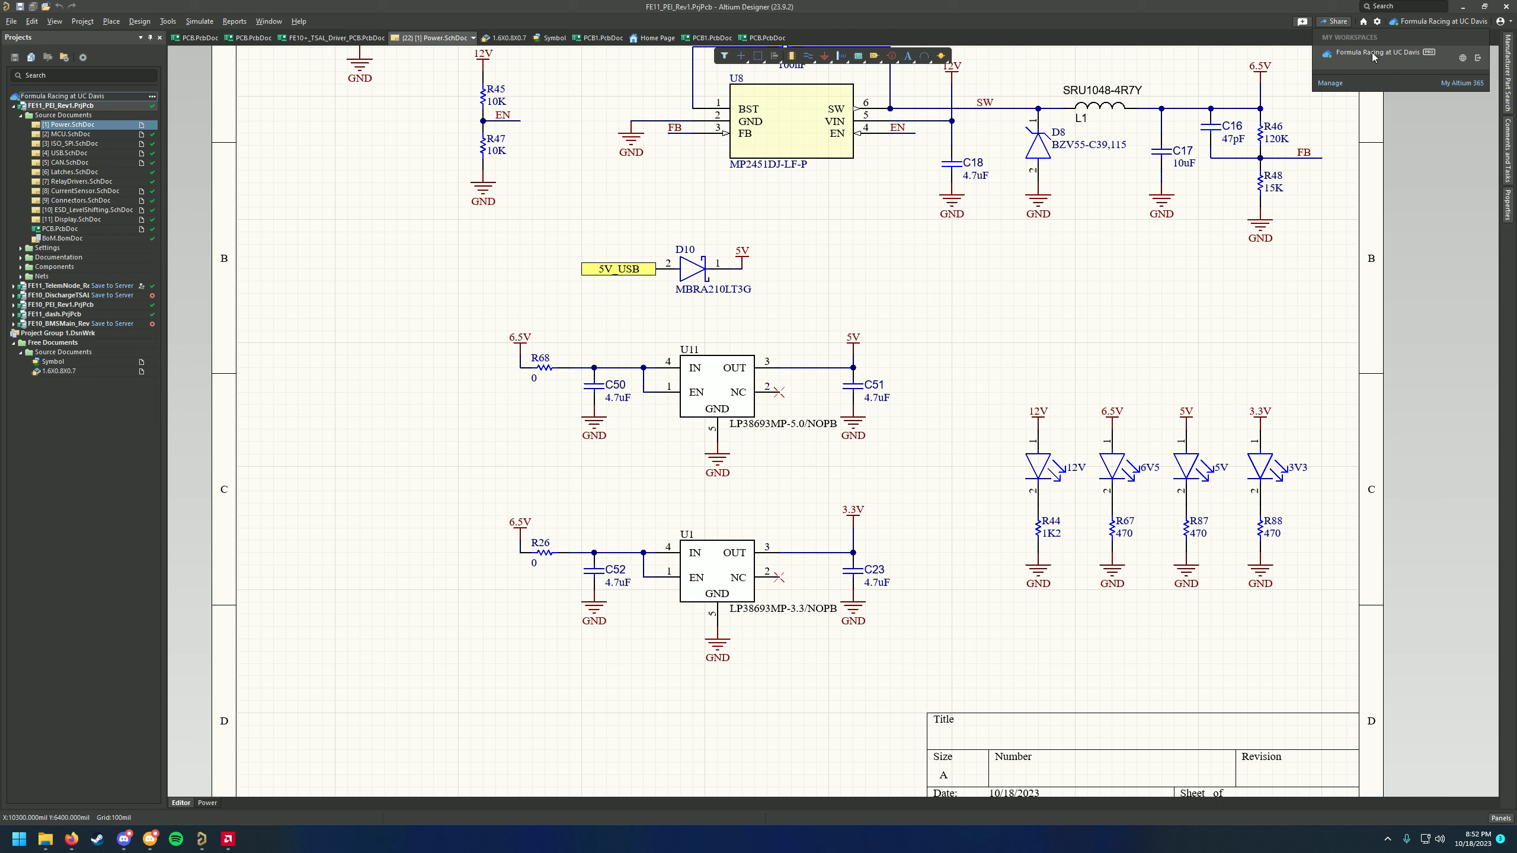
left_click(1265, 36)
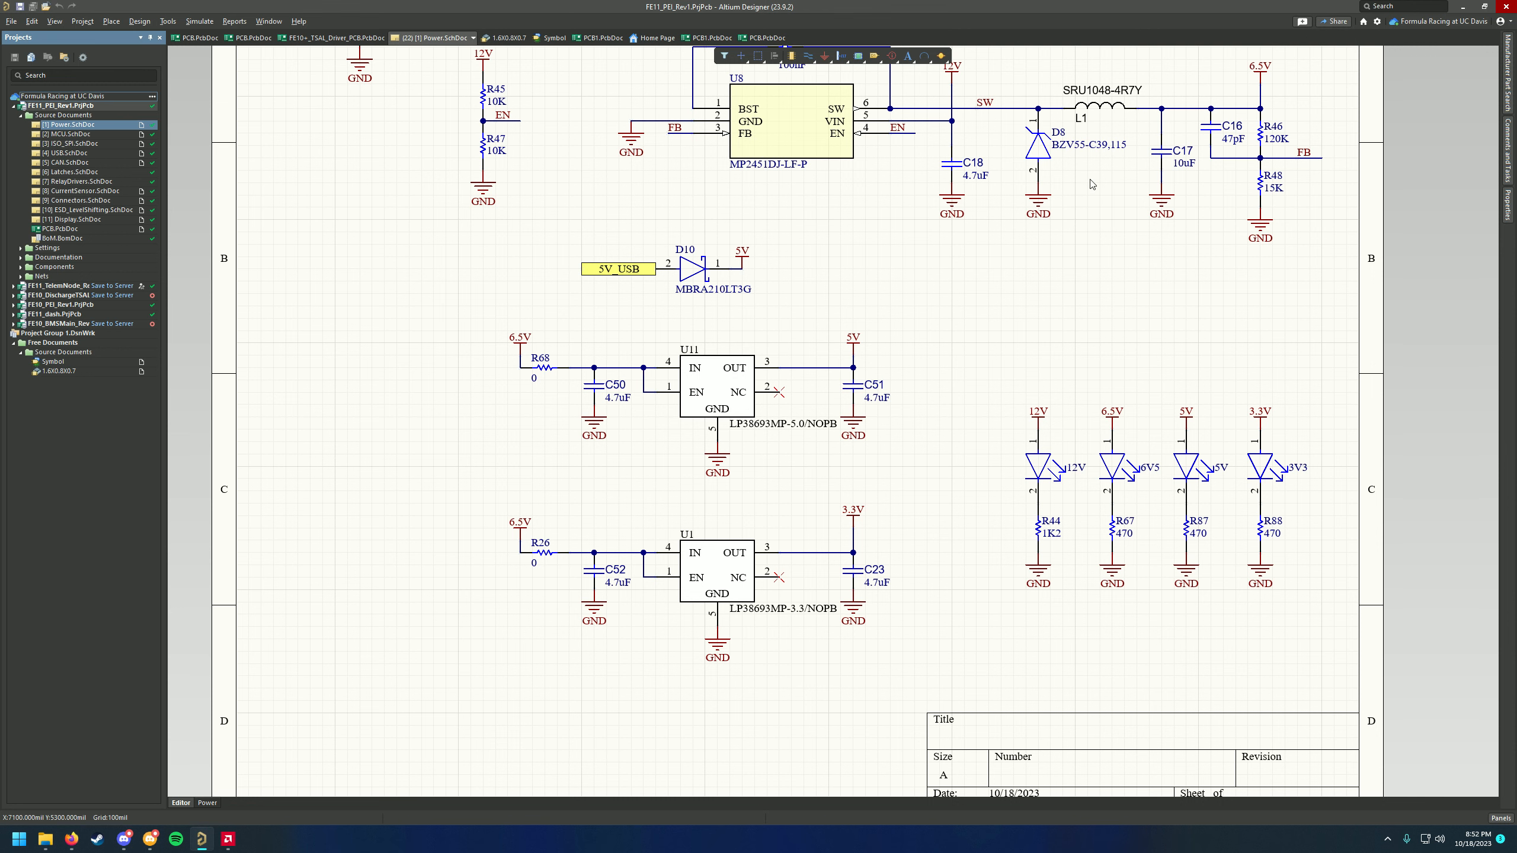
right_click_drag(884, 295, 925, 316)
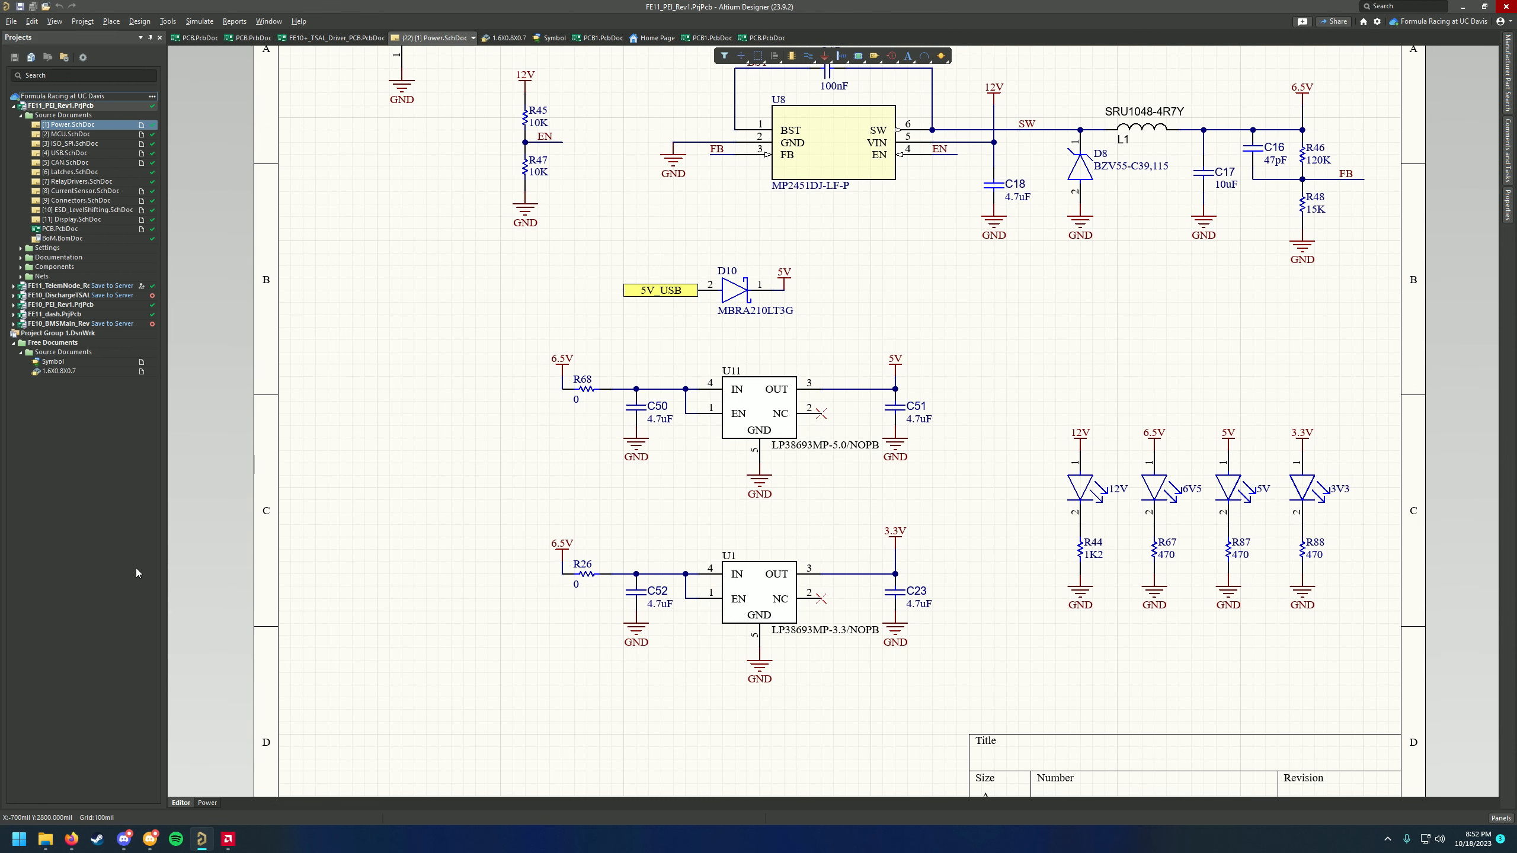
right_click_drag(609, 533, 579, 522)
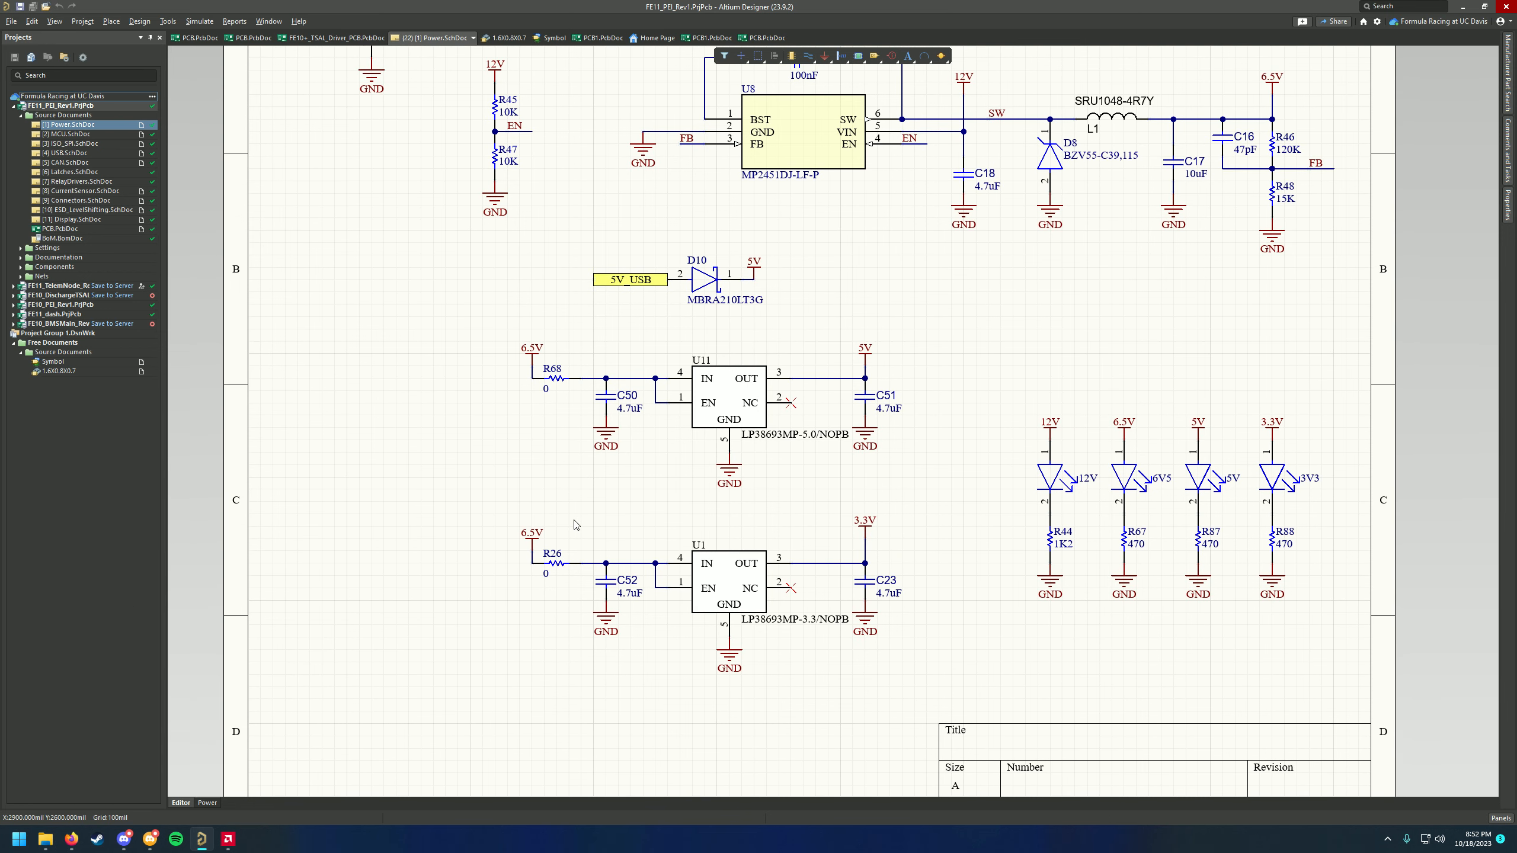
right_click_drag(803, 486, 805, 516)
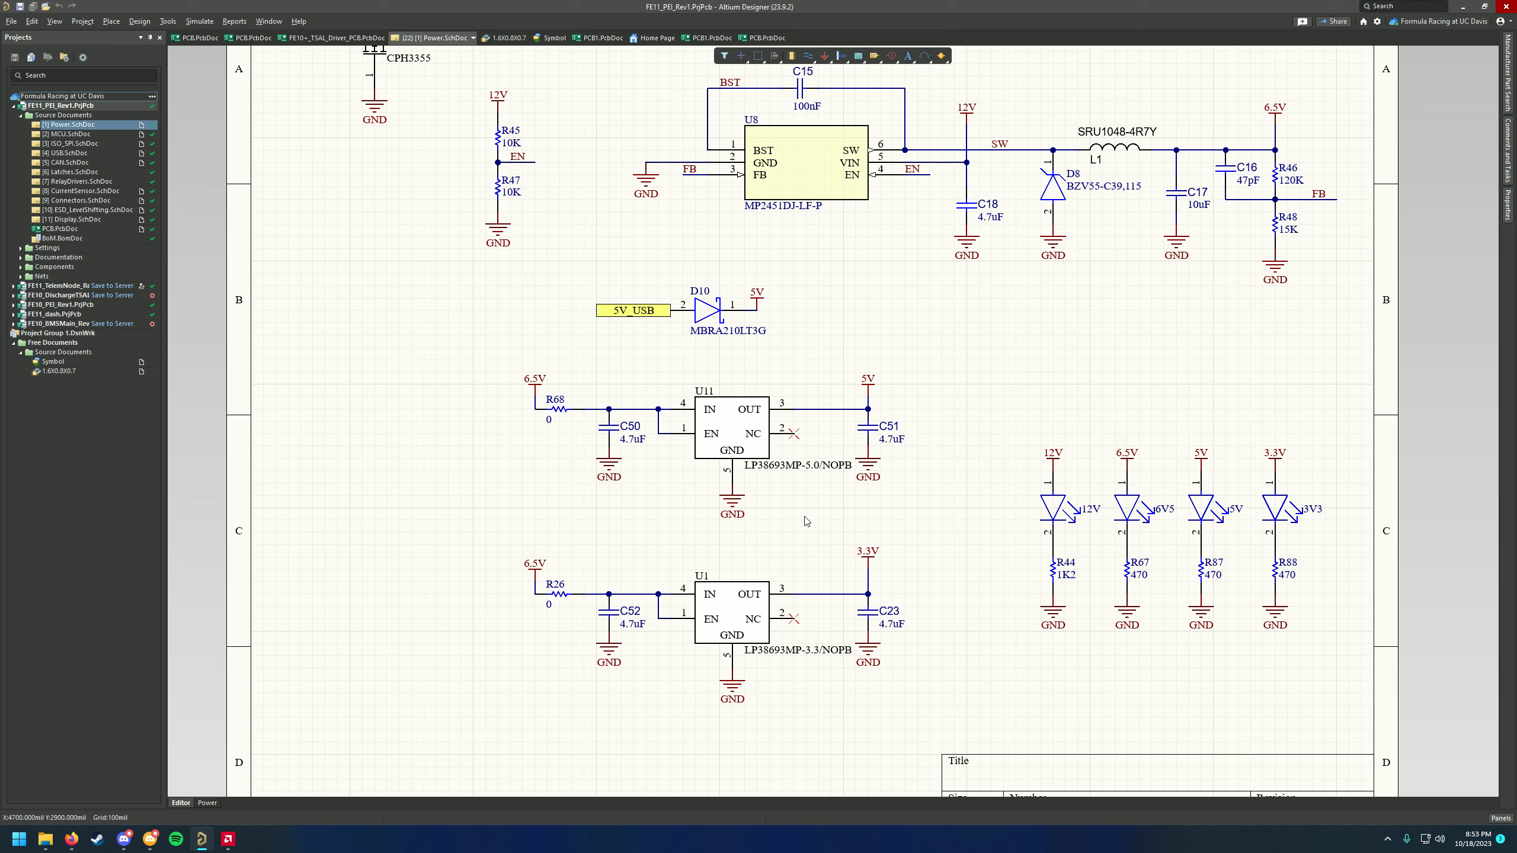
mouse_move(1119, 294)
right_mouse_down()
mouse_move(1094, 372)
mouse_move(1092, 326)
mouse_move(1136, 301)
right_mouse_up()
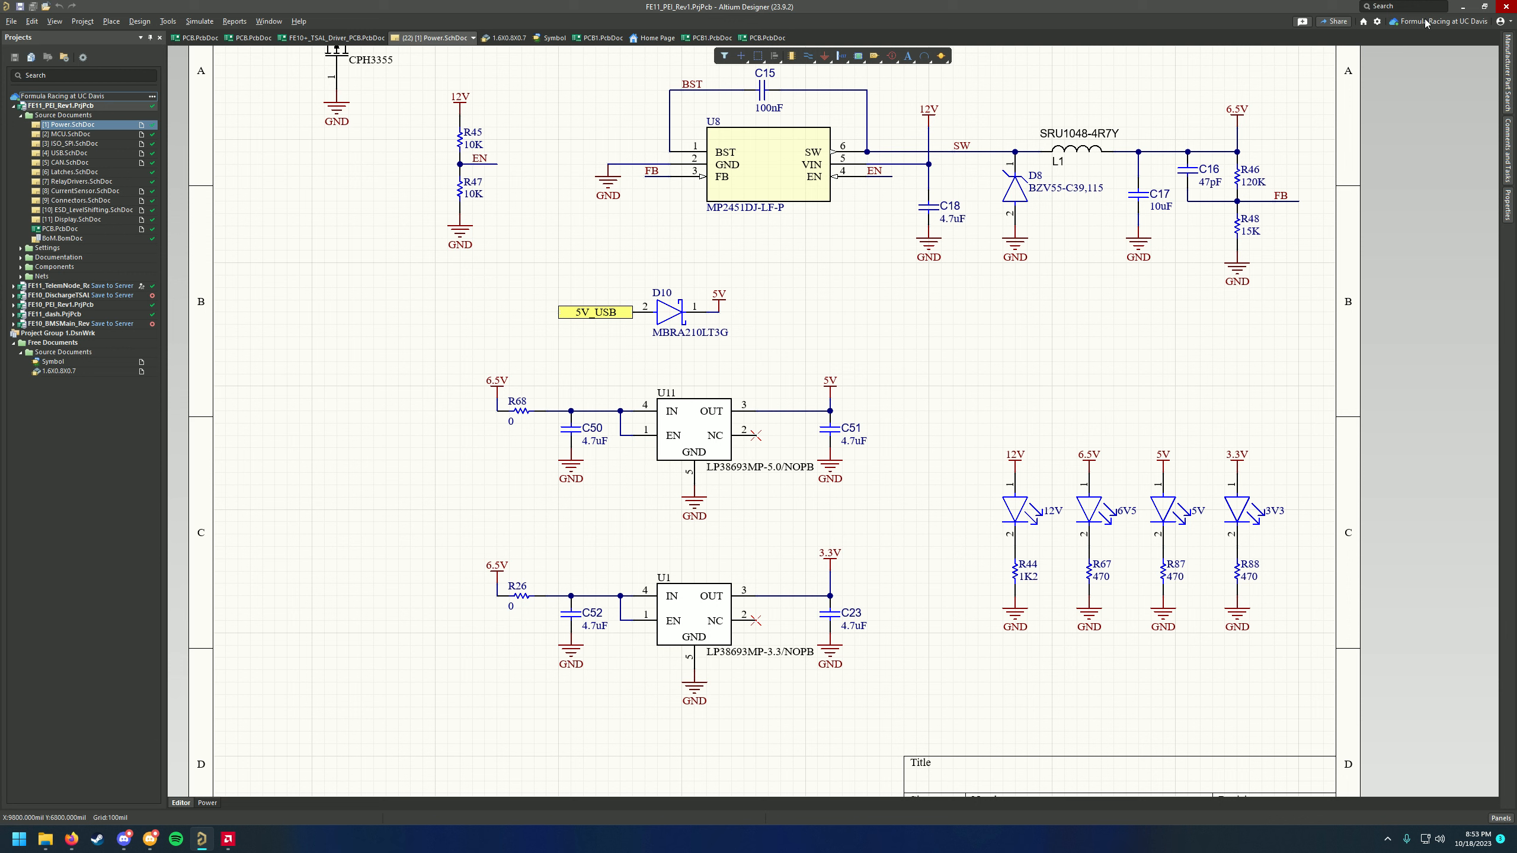
Open the licence management page from the account options
left_click(1508, 24)
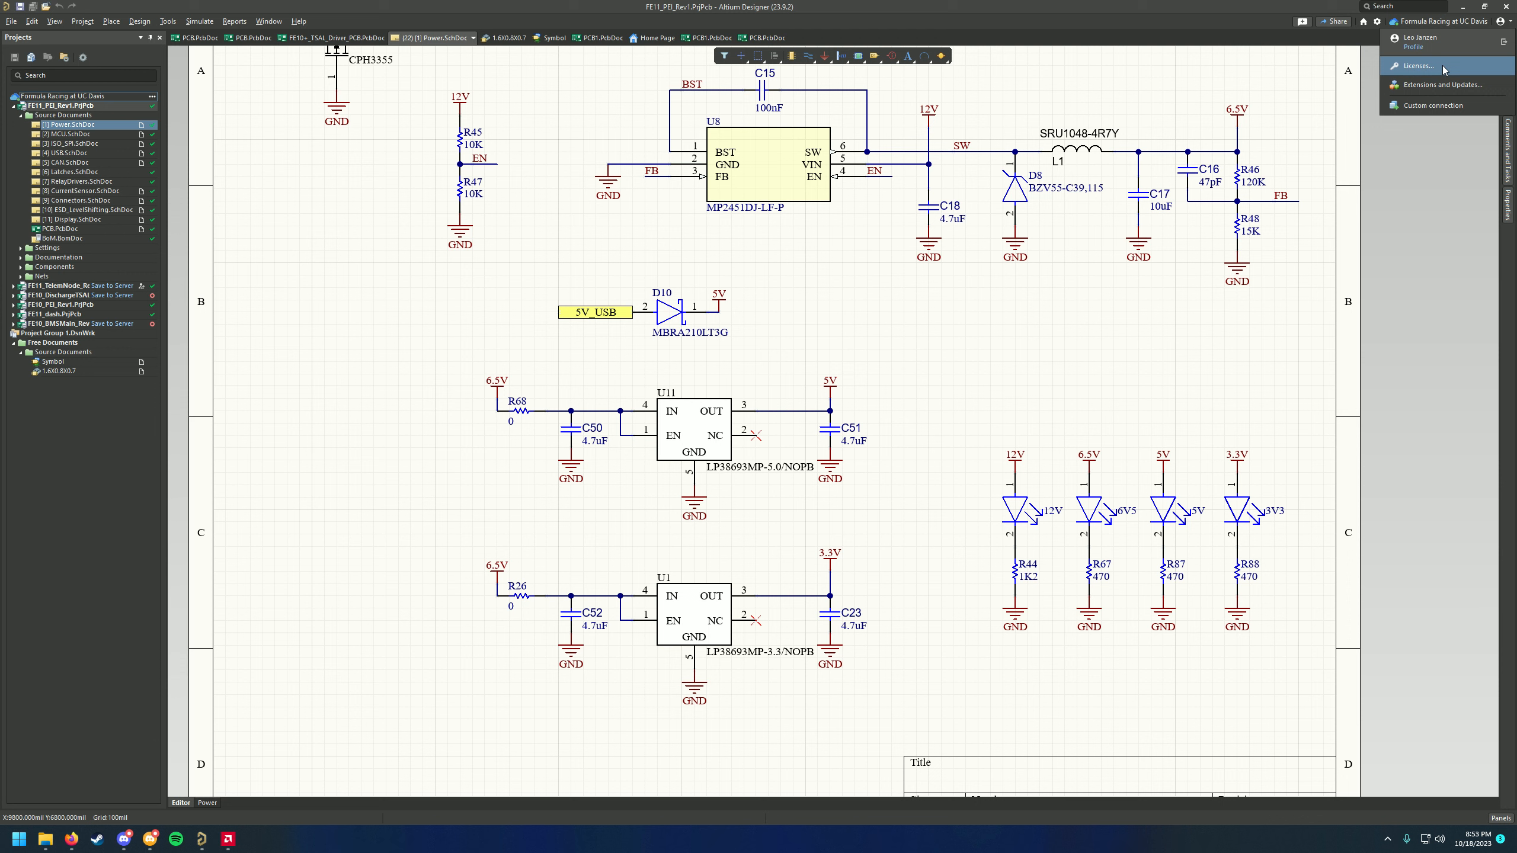
left_click(1426, 183)
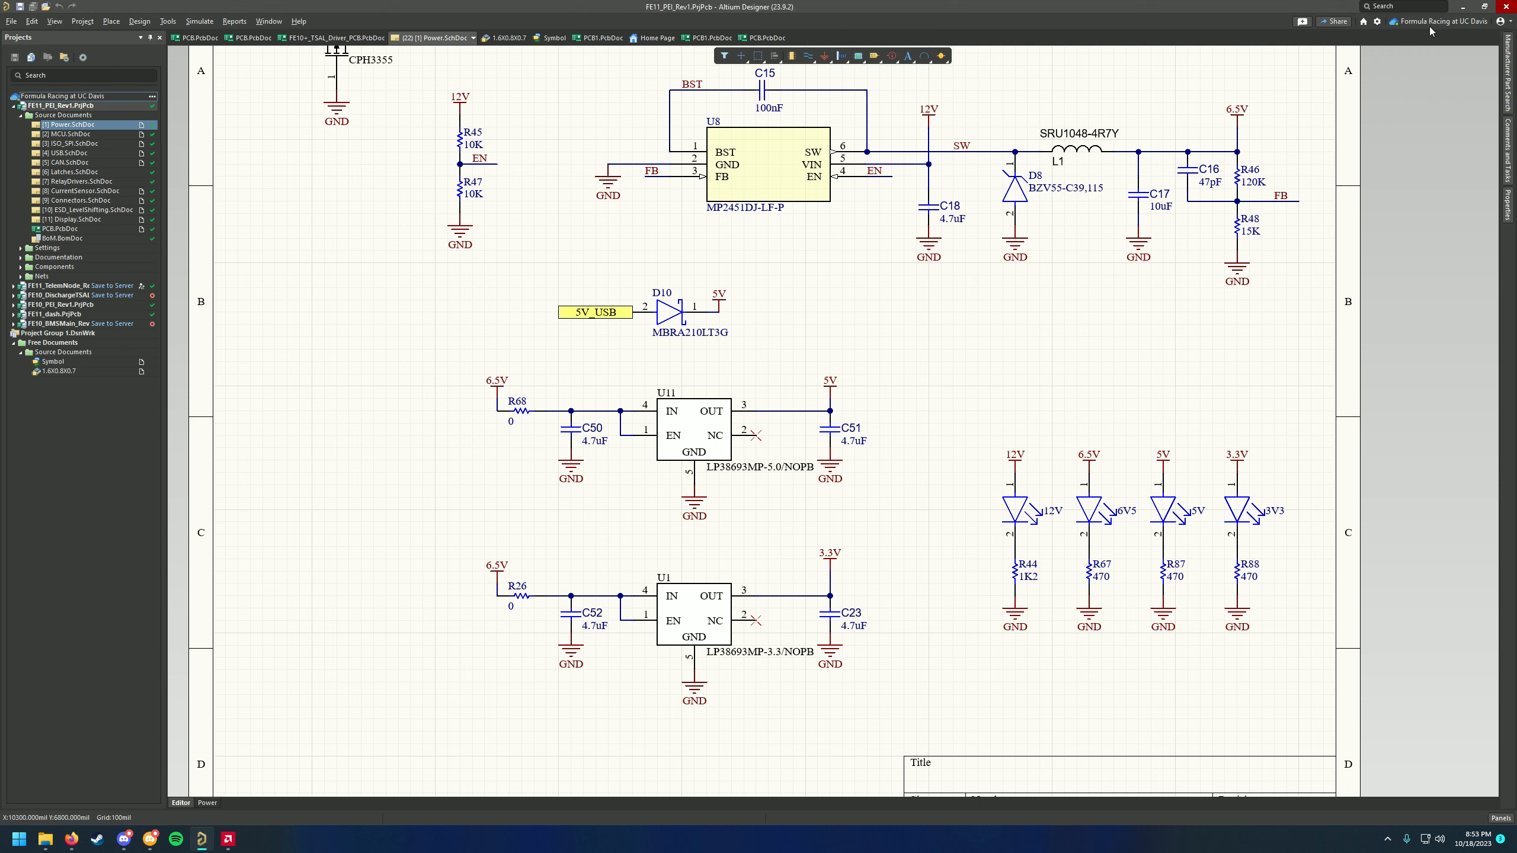
left_click(1508, 24)
left_click(1508, 24)
left_click(1508, 24)
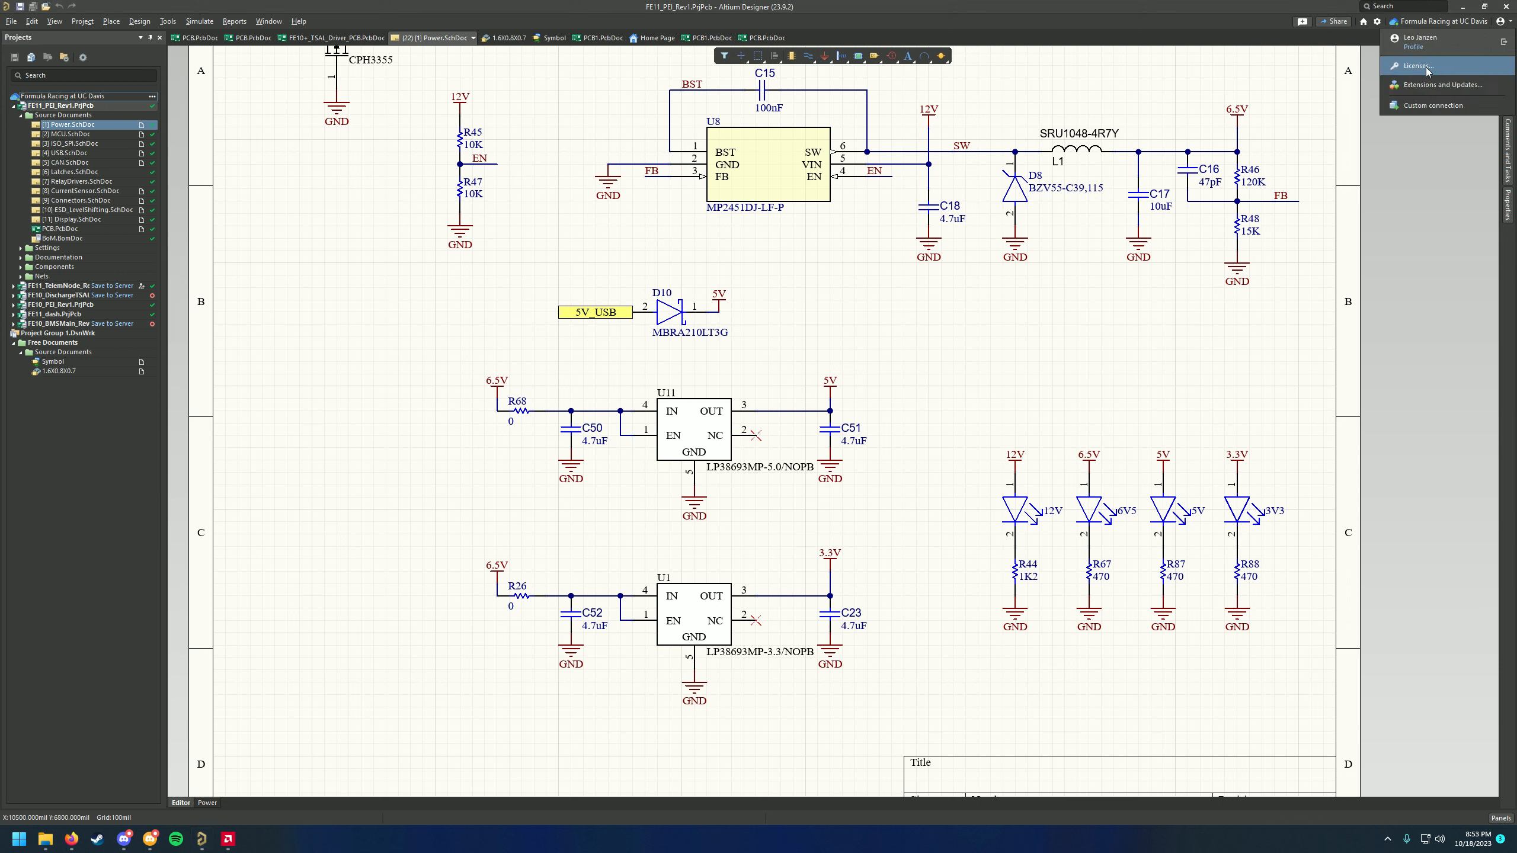
left_click(1431, 113)
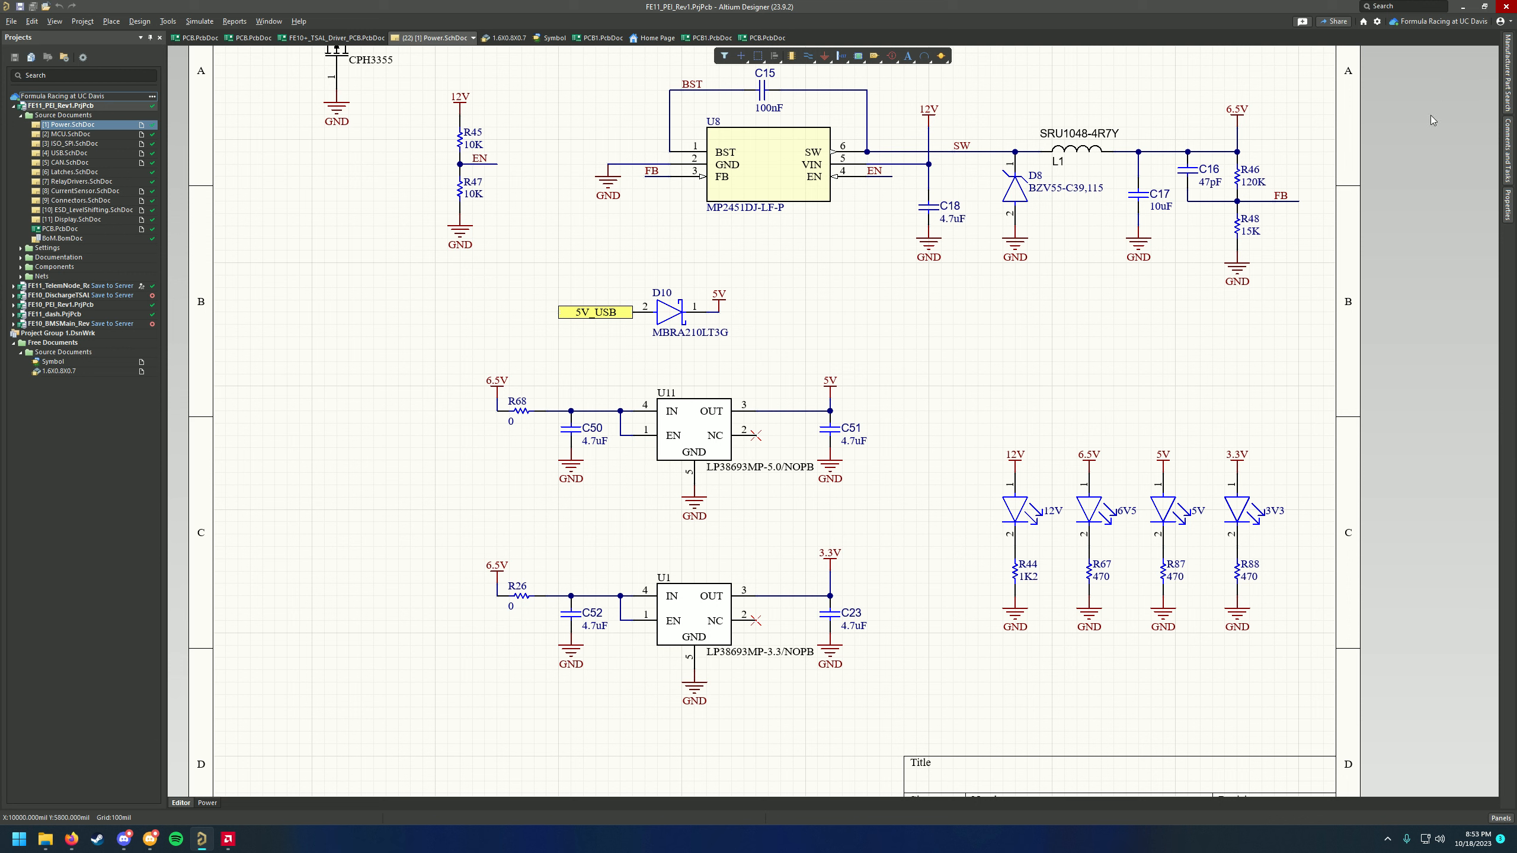
left_click(1504, 24)
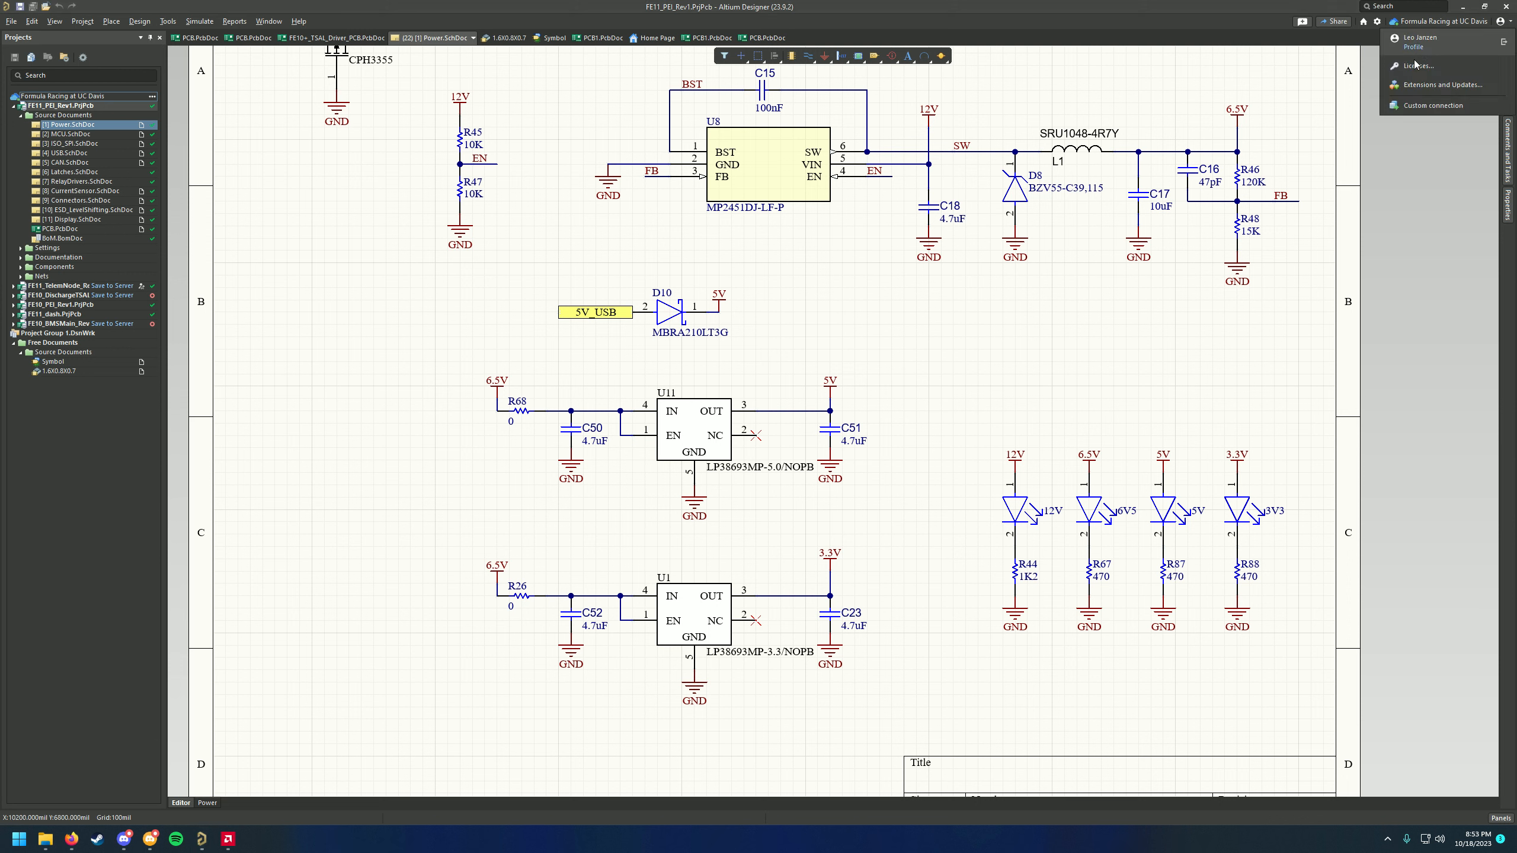
left_click(1508, 24)
left_click(1421, 66)
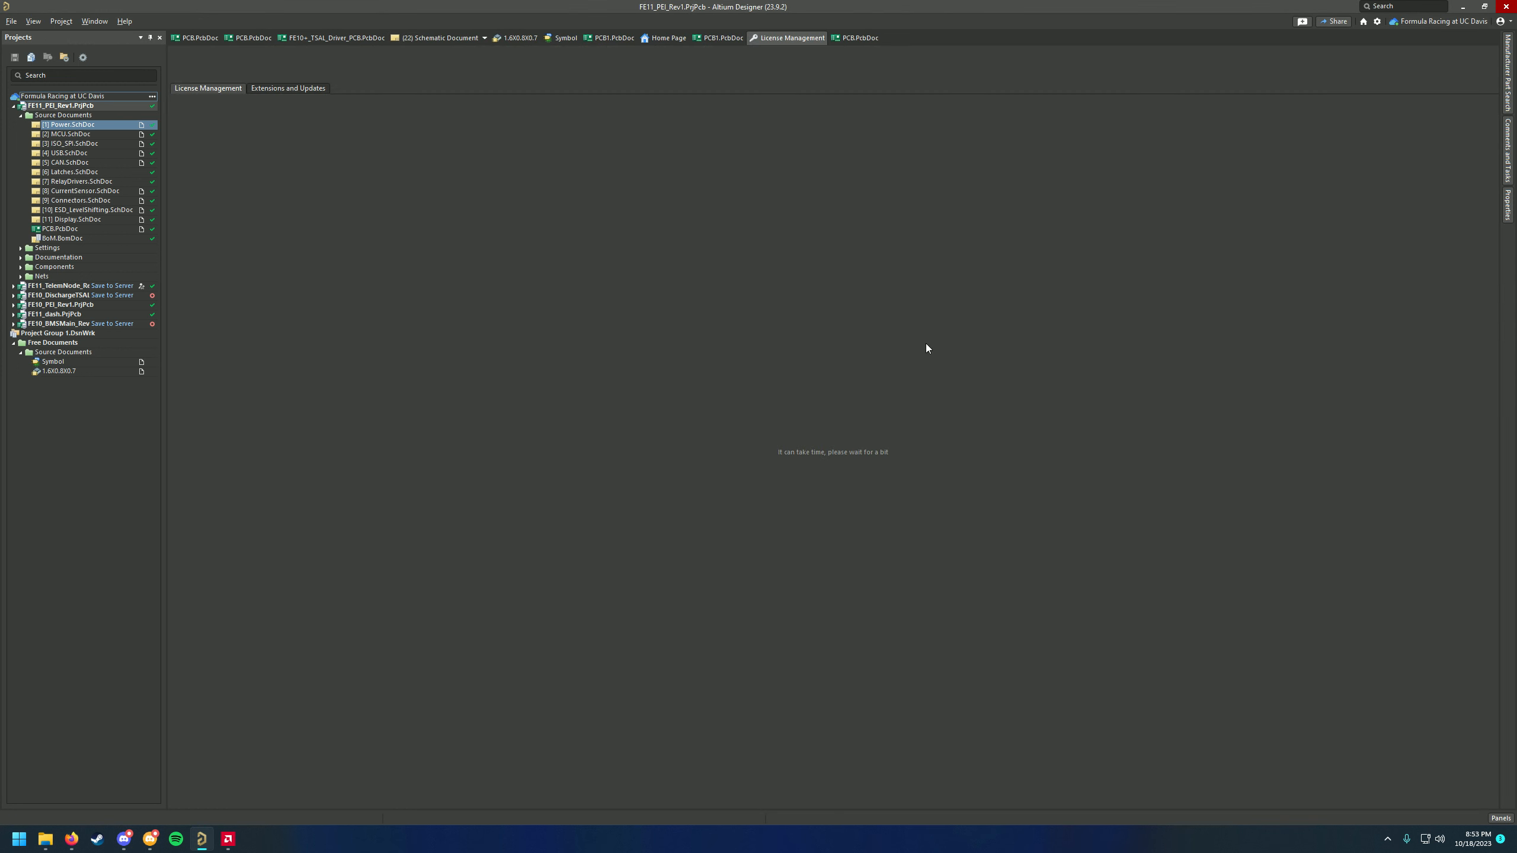
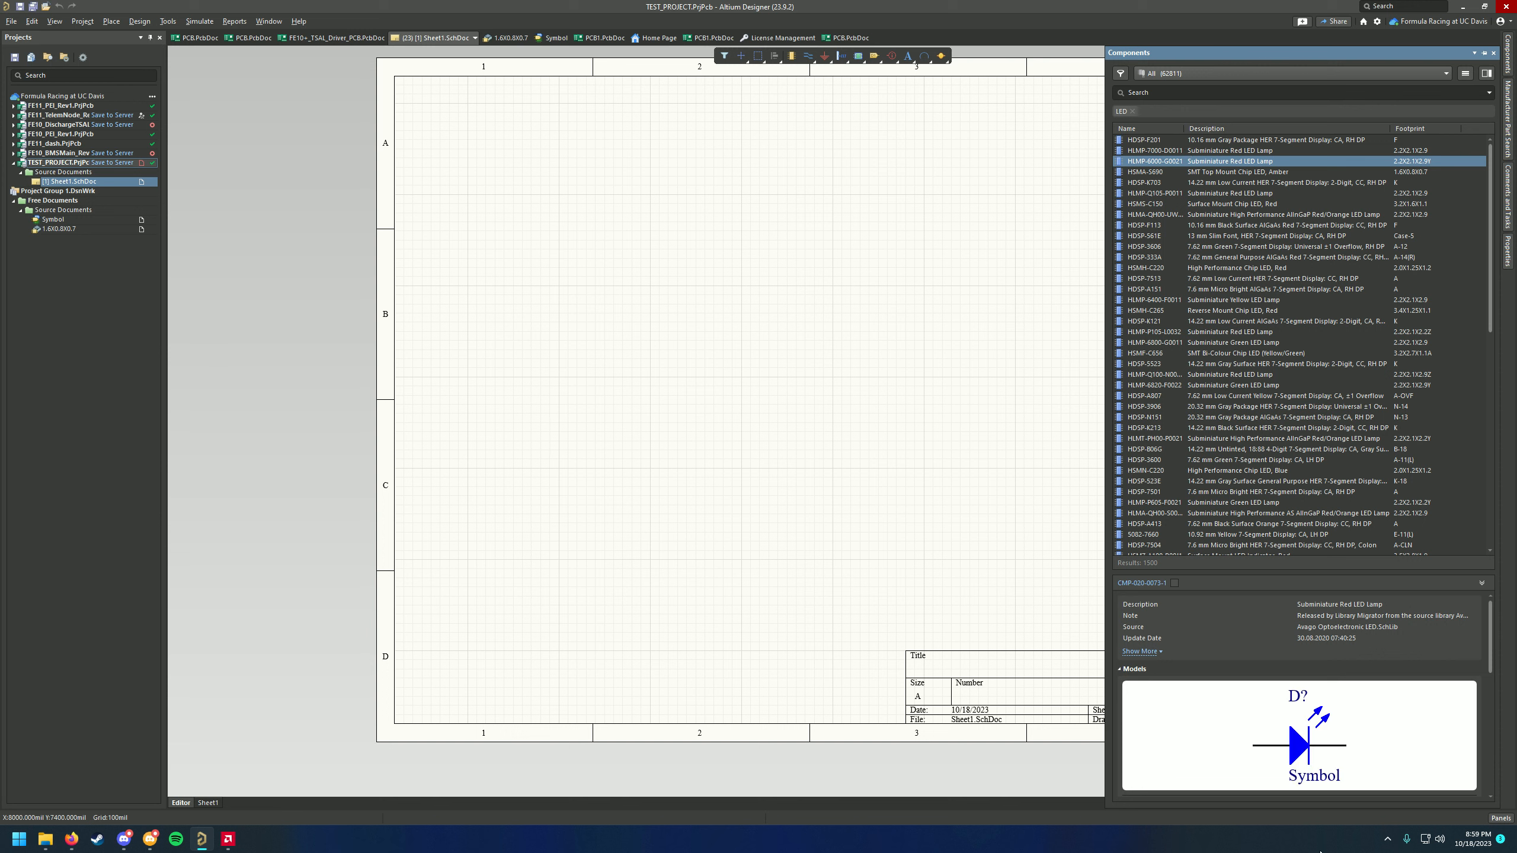
Examine the schematic symbol and footprint model of the HLMP-6000-G0021 red LED in the component details
scroll(1287, 752, "down", 3)
scroll(1281, 729, "up", 3)
scroll(1278, 707, "down", 2)
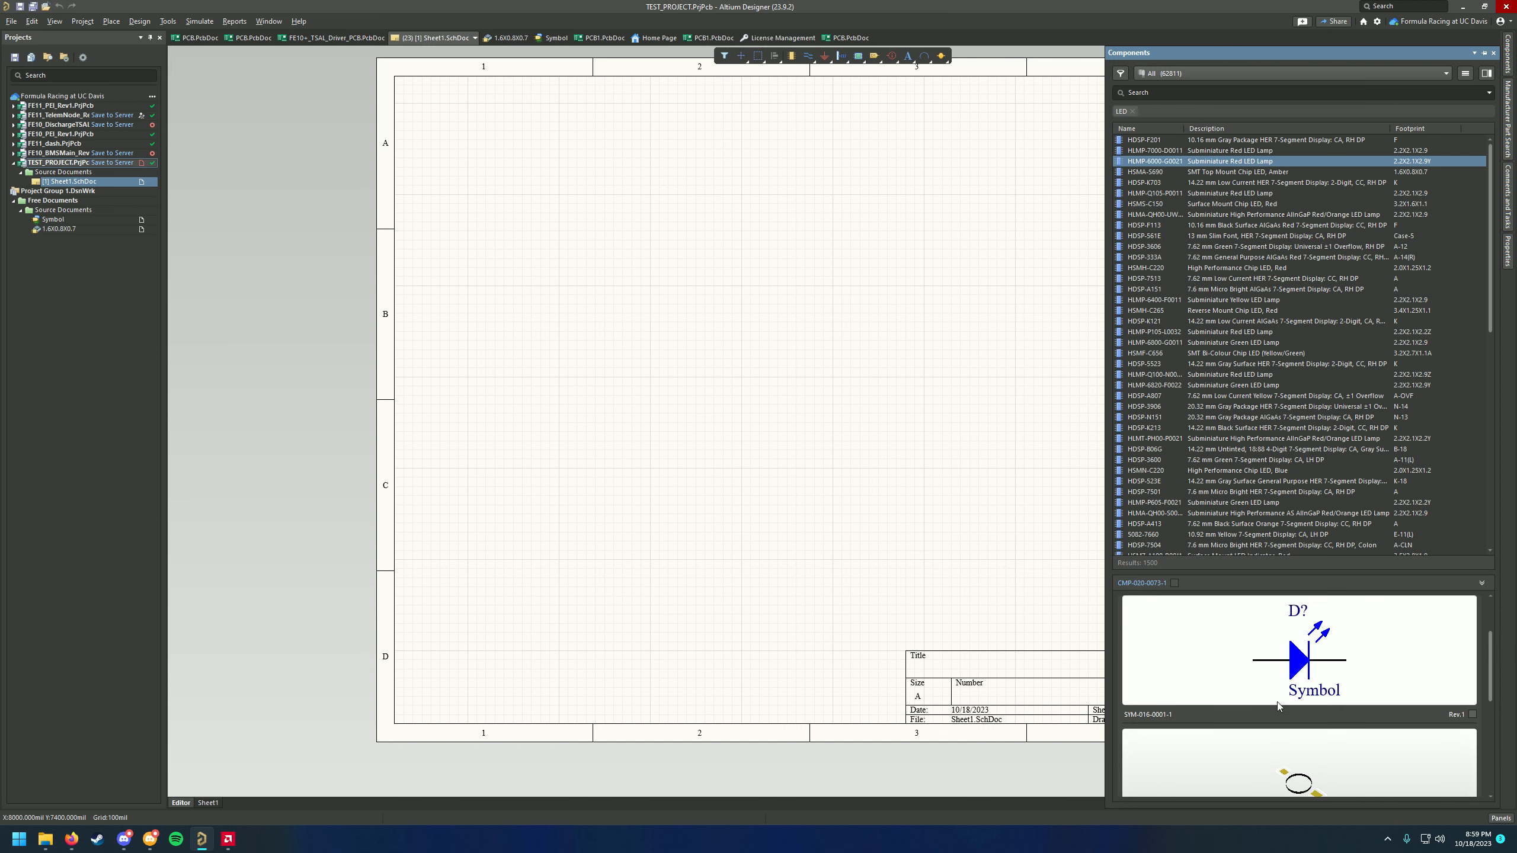
scroll(1278, 707, "up", 2)
scroll(1278, 706, "down", 3)
scroll(1278, 705, "up", 1)
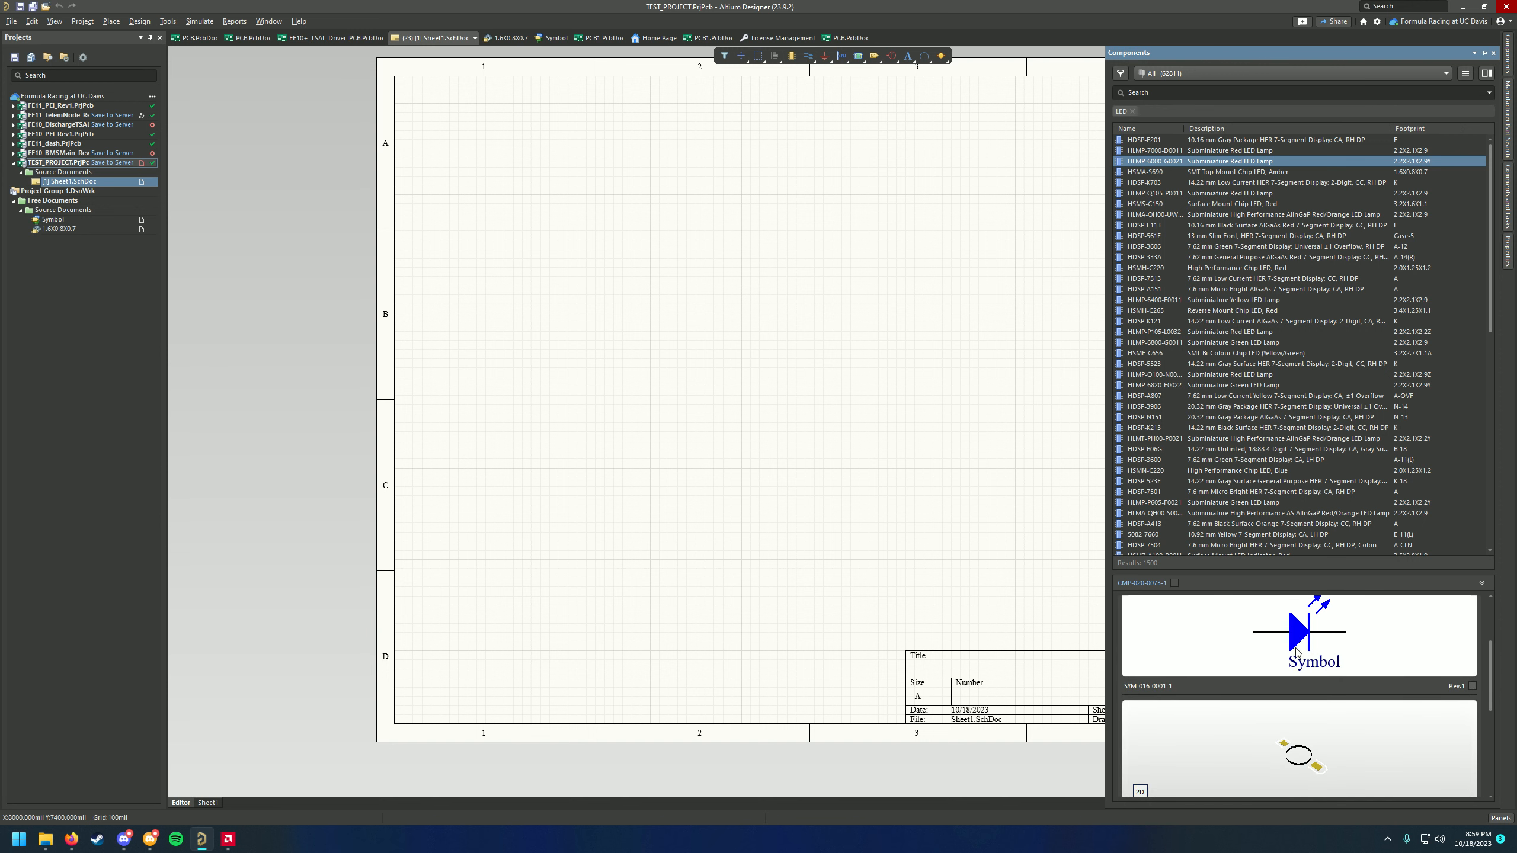
scroll(1374, 681, "up", 1)
scroll(1282, 695, "down", 1)
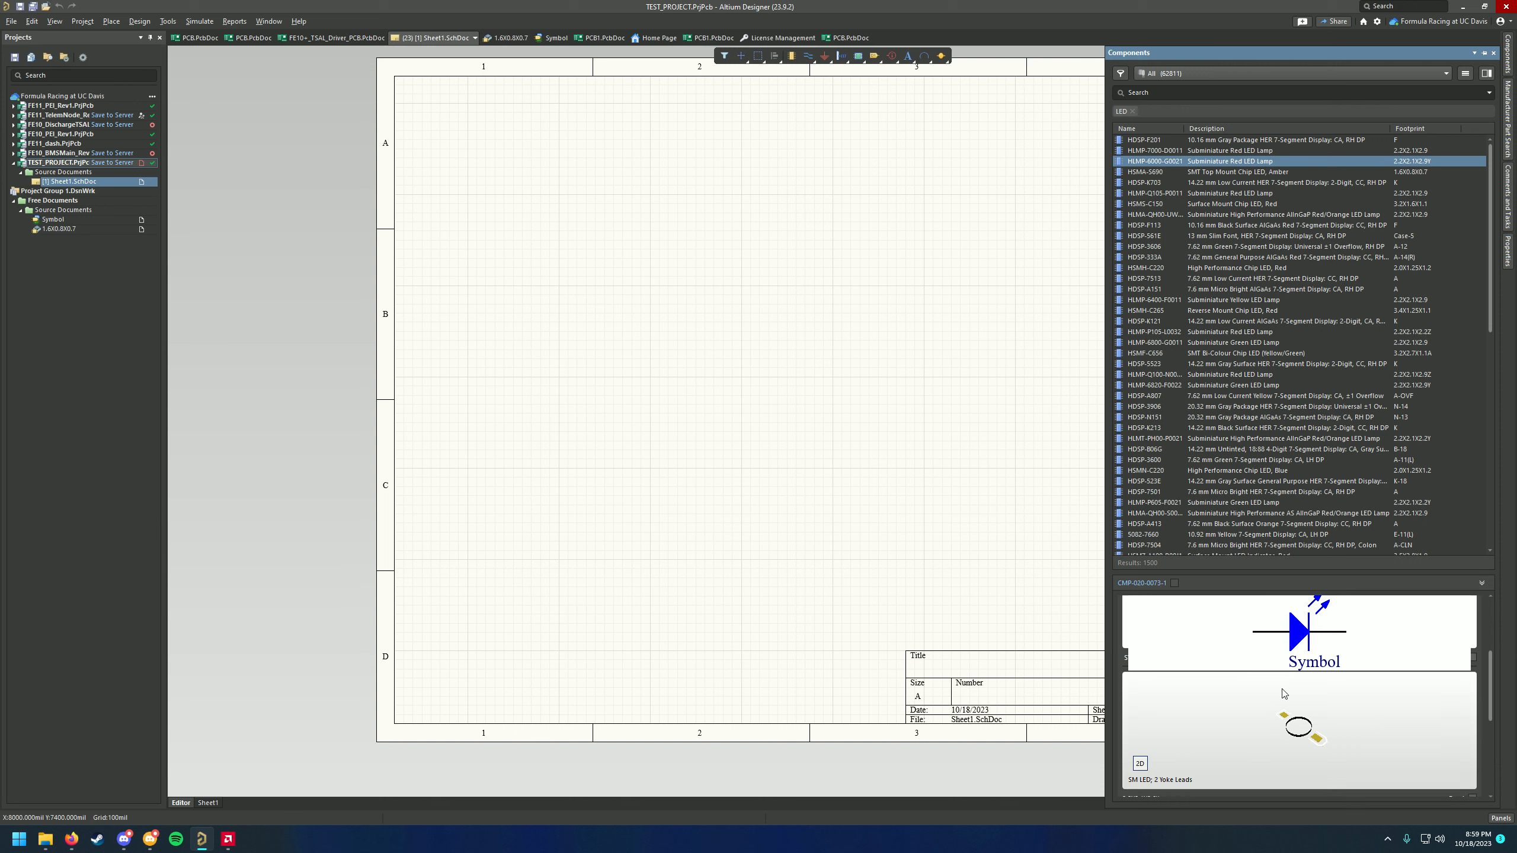
scroll(1348, 670, "down", 1)
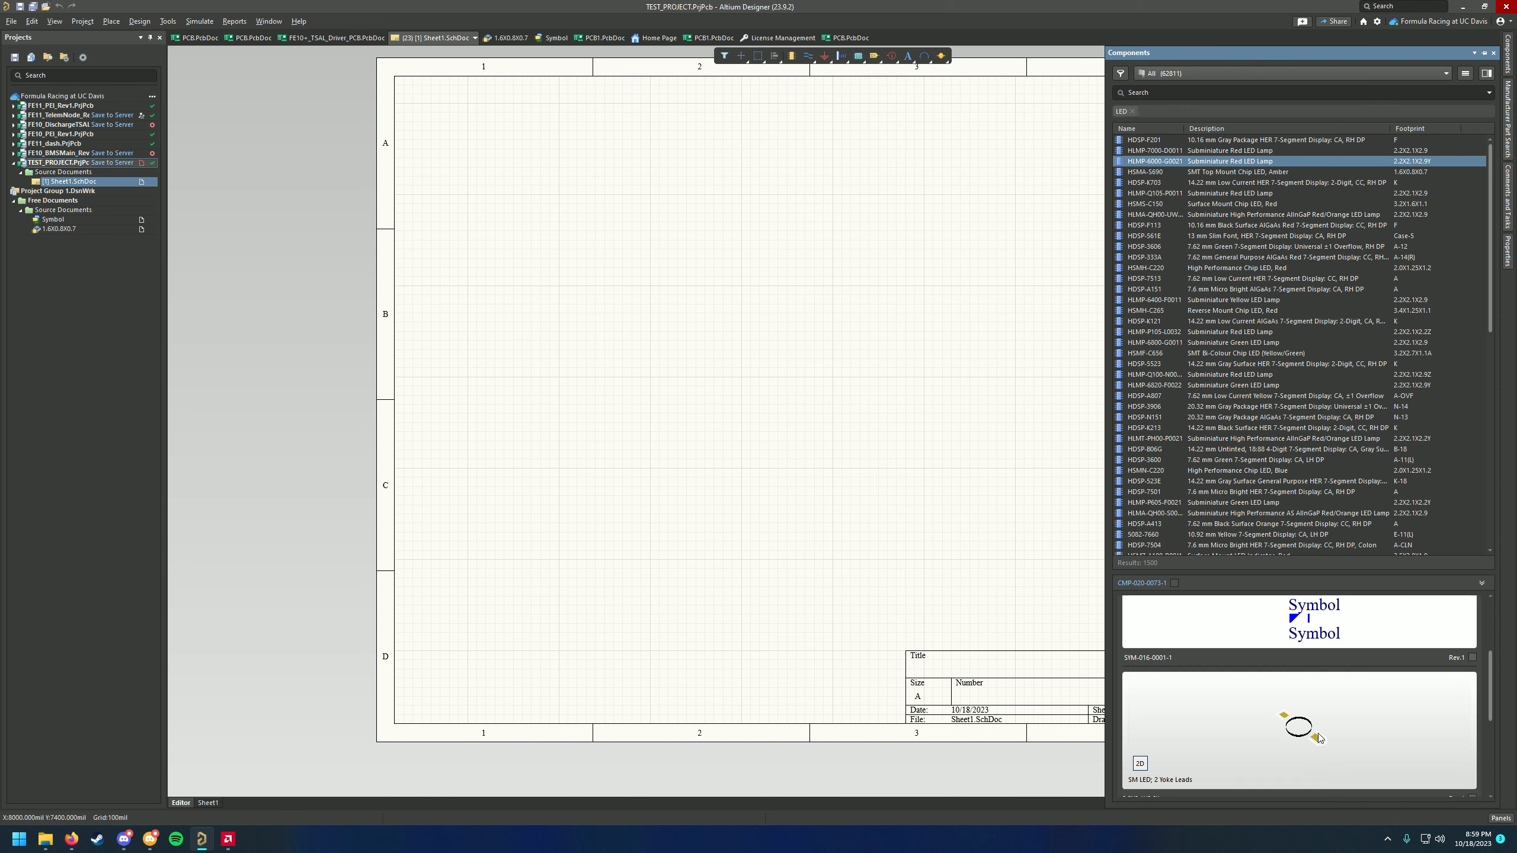
scroll(1366, 693, "down", 1)
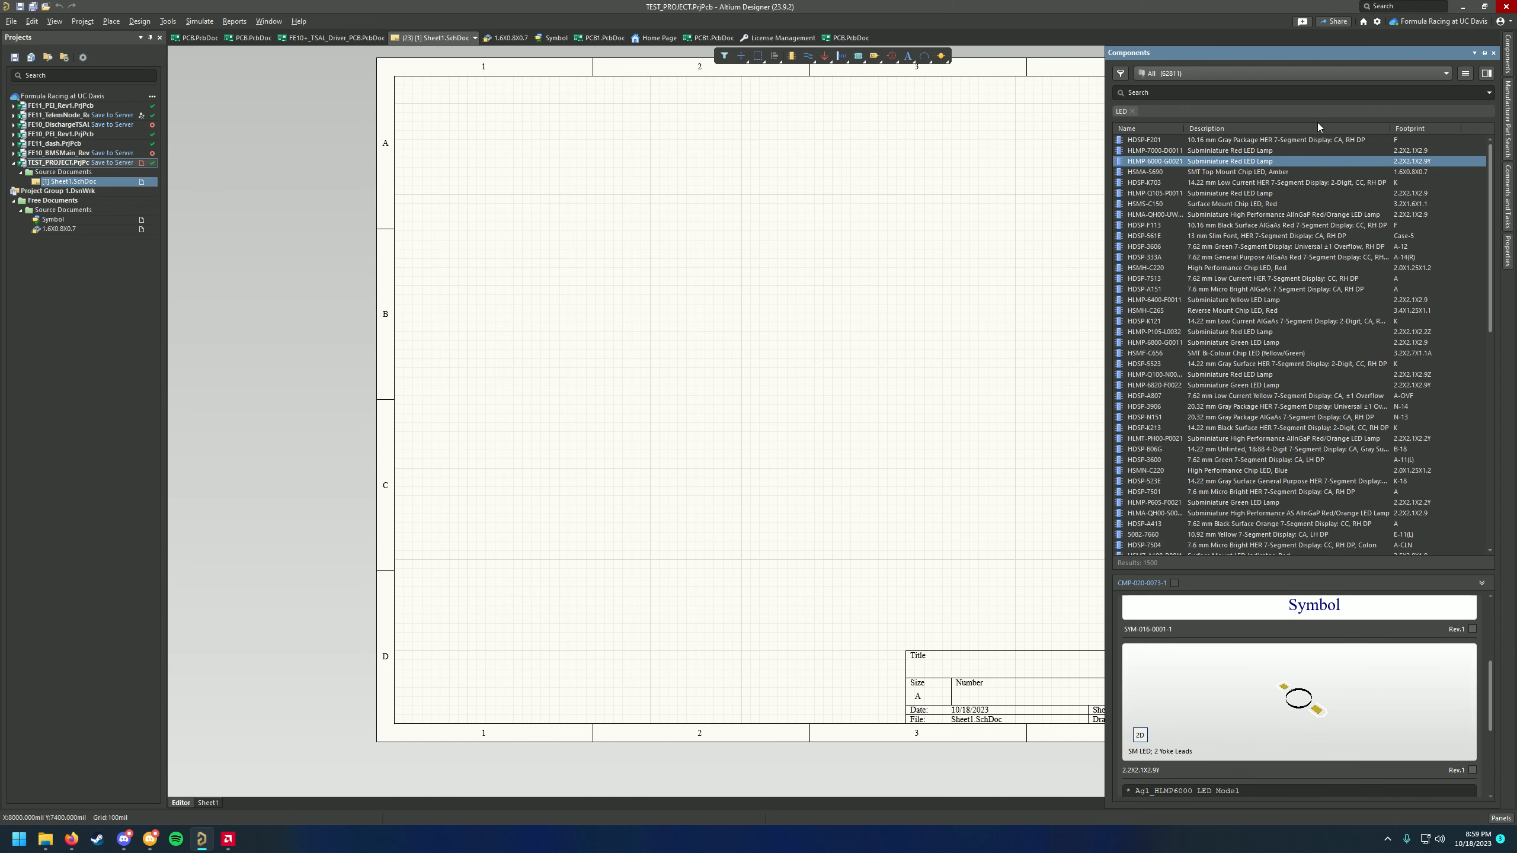
Place the HLMP-6000-G0021 LED near the top centre of the Sheet1 schematic
double_click(1161, 165)
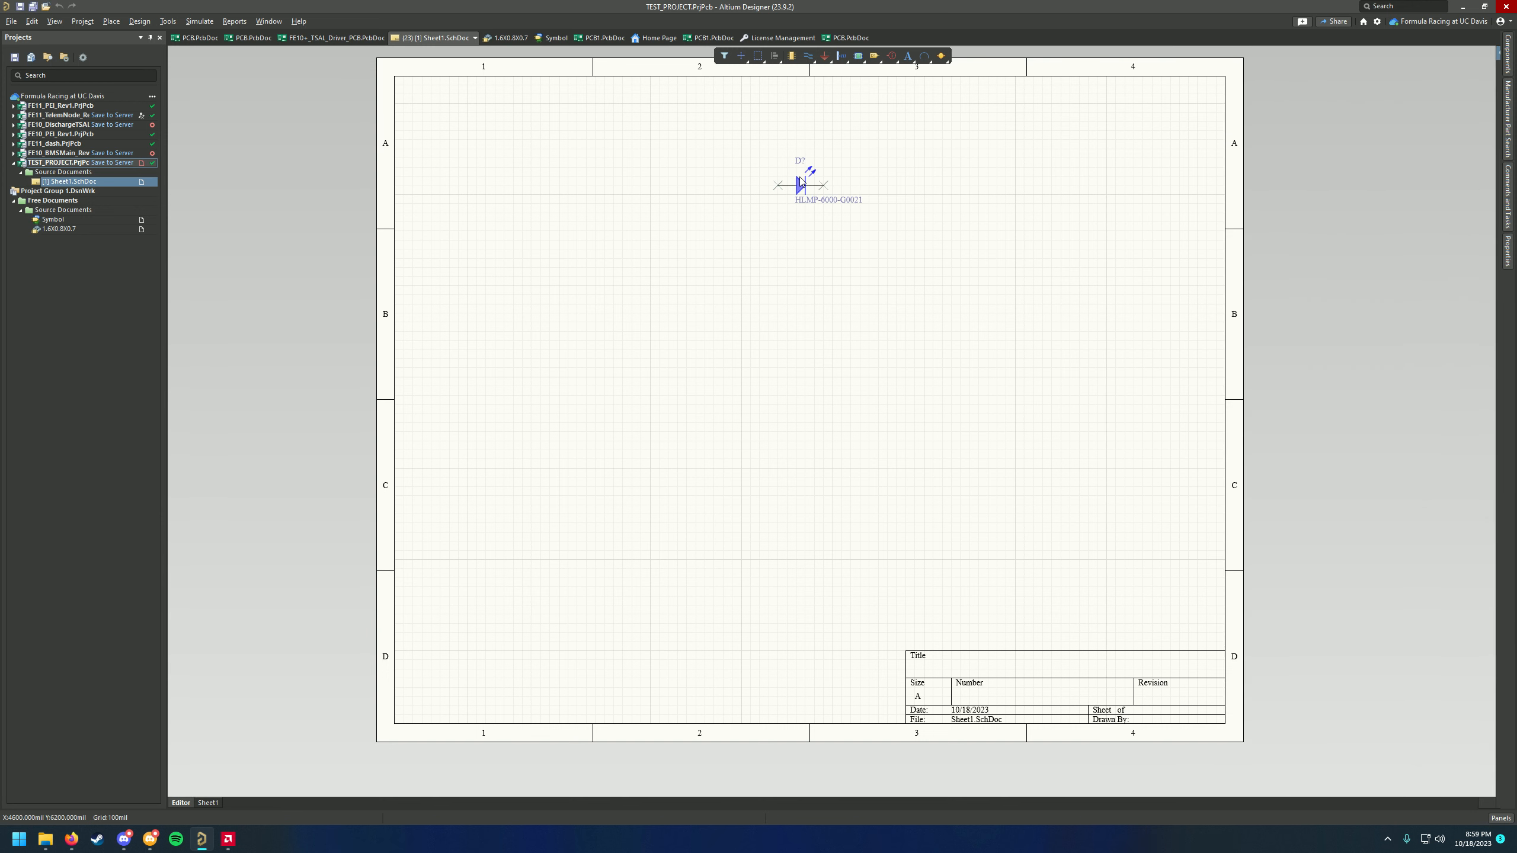
left_click(799, 176)
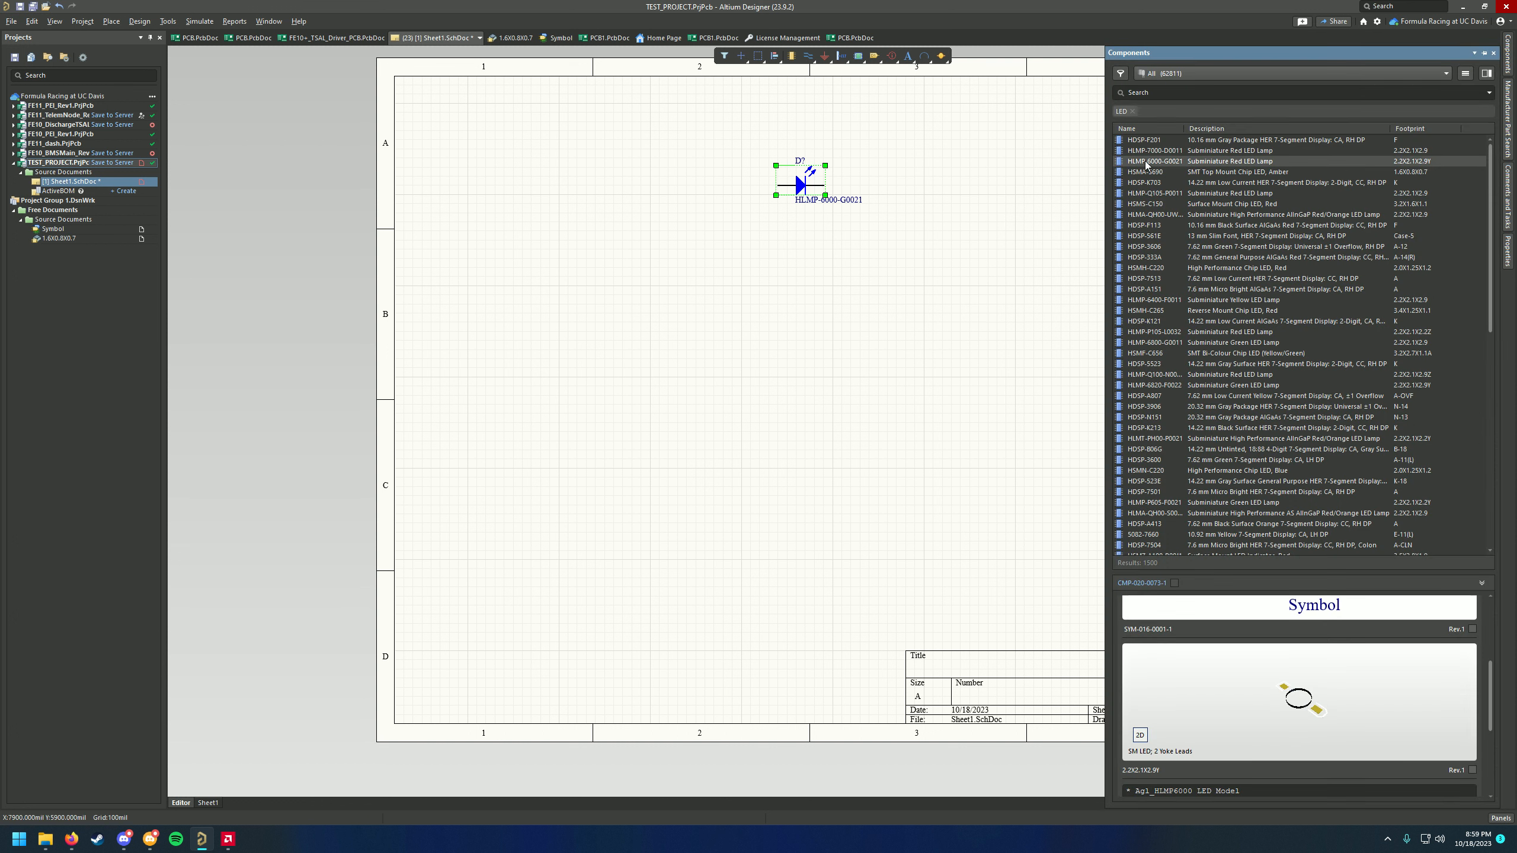
Place a second HLMP-6000-G0021 LED beside the first one and delete it
right_click(1145, 165)
left_click(1185, 169)
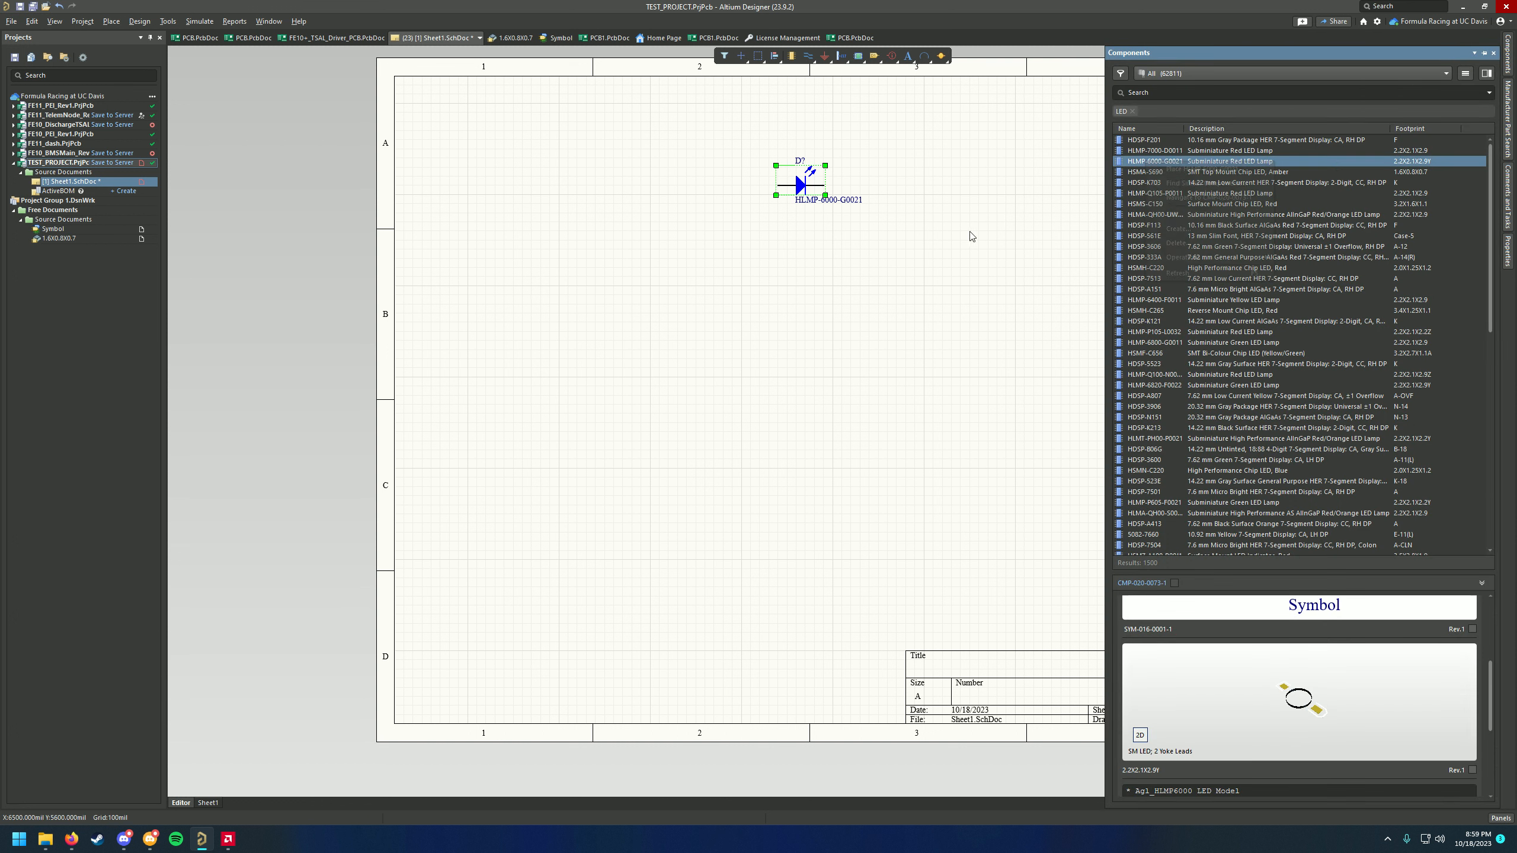
left_click_drag(1151, 161, 916, 215)
left_click(1025, 210)
left_click_drag(877, 165, 1062, 308)
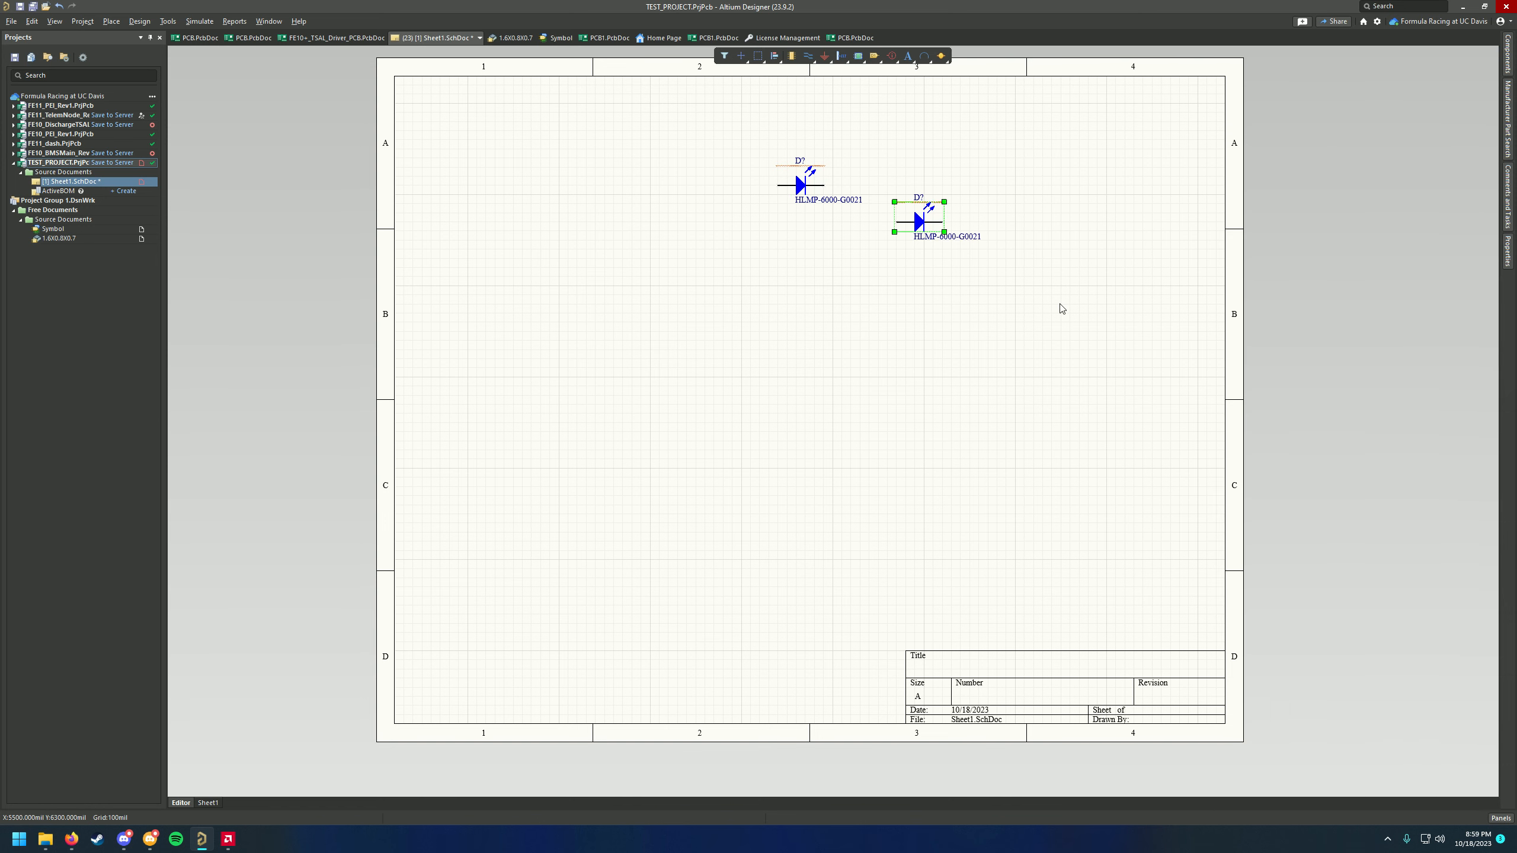
key("Delete")
Move the LED down into row B of the sheet and rotate it to stand vertically with its cathode facing down
scroll(955, 281, "up", 3, "ctrl")
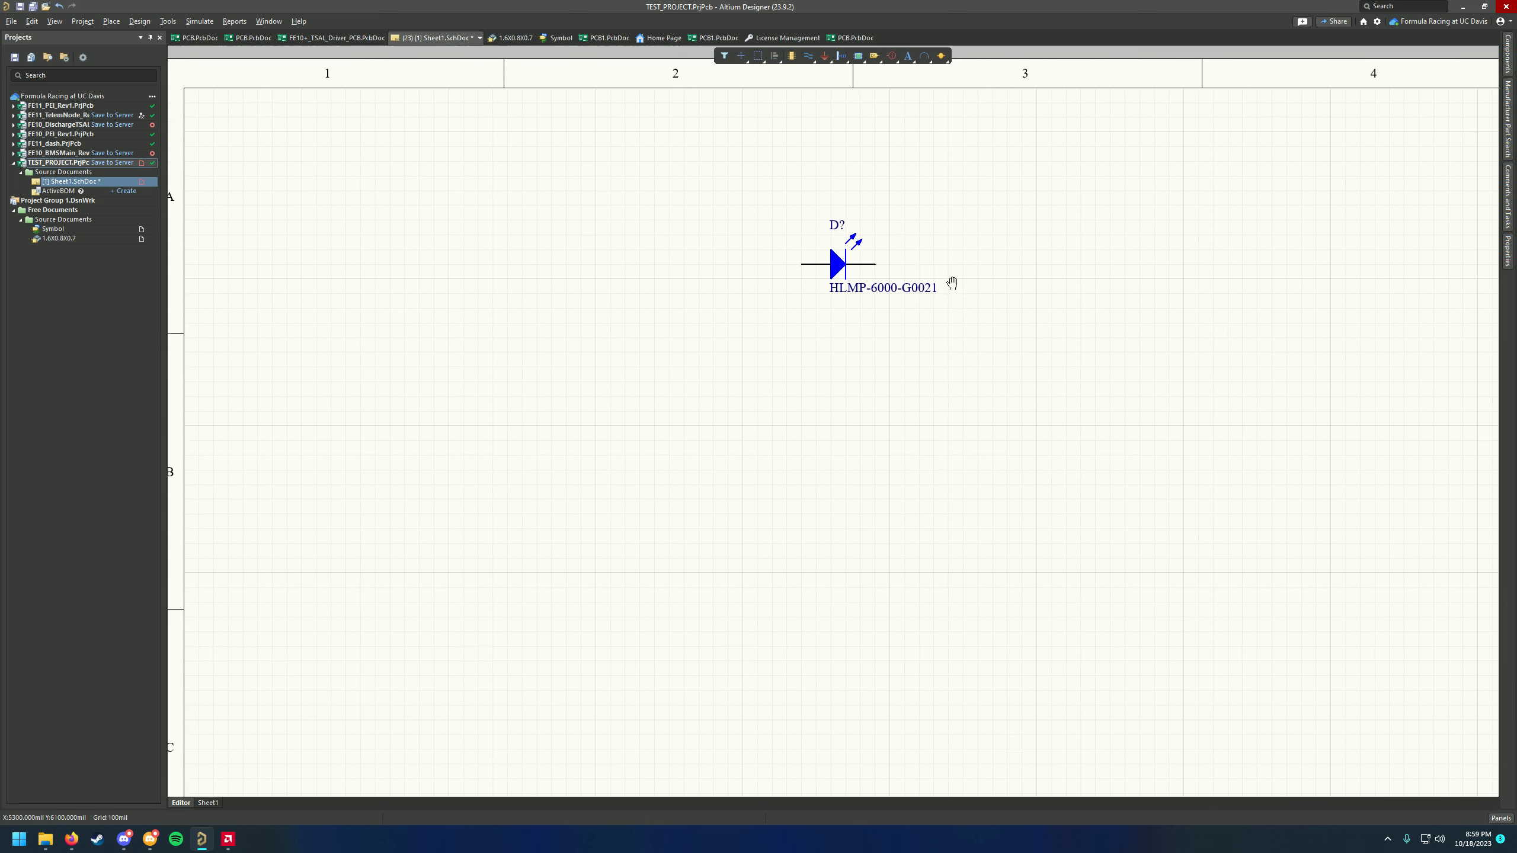
scroll(955, 281, "down", 2, "ctrl")
scroll(1009, 319, "up", 4, "ctrl")
scroll(1009, 318, "down", 3, "ctrl")
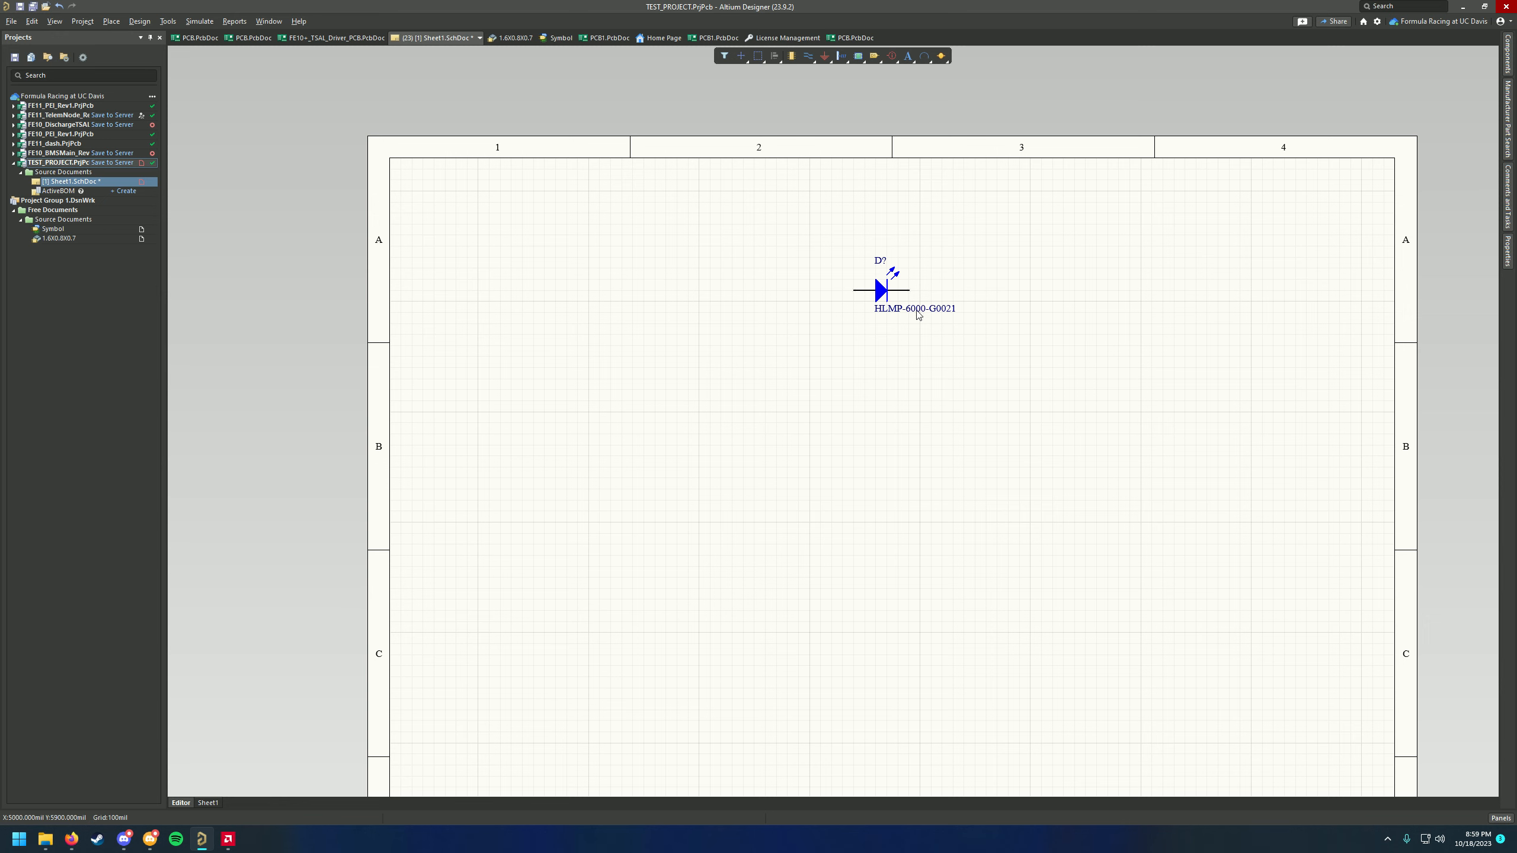
left_click_drag(858, 294, 809, 389)
key("space")
key("space")
key("space")
key("space")
key("space")
key("space")
key("space")
scroll(849, 492, "up", 2, "ctrl")
right_click_drag(812, 474, 869, 471)
scroll(884, 468, "down", 2, "ctrl")
scroll(886, 470, "up", 2, "ctrl")
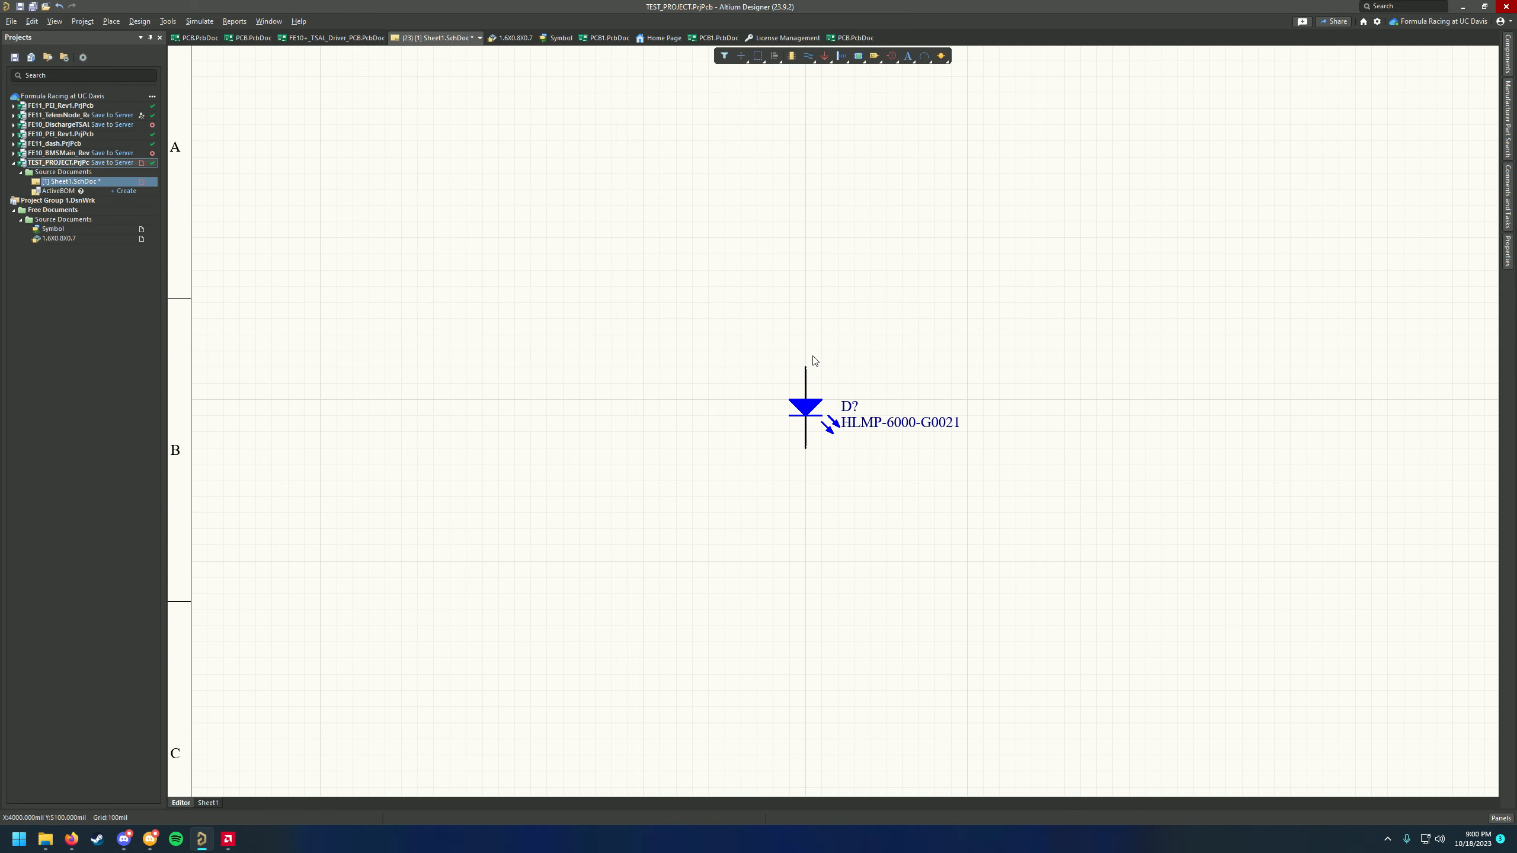
right_click(828, 357)
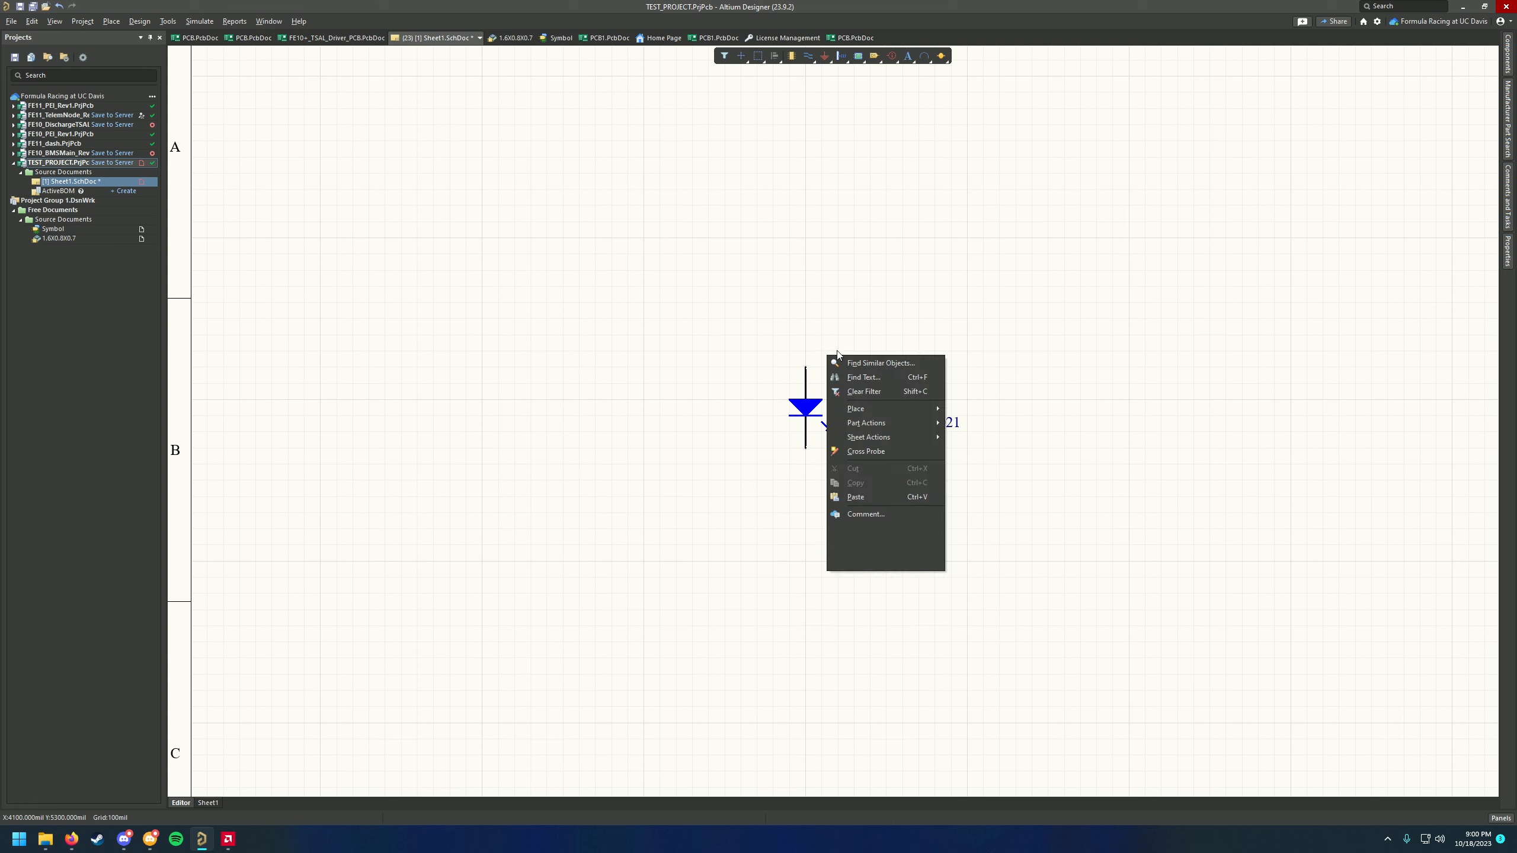
left_click(902, 294)
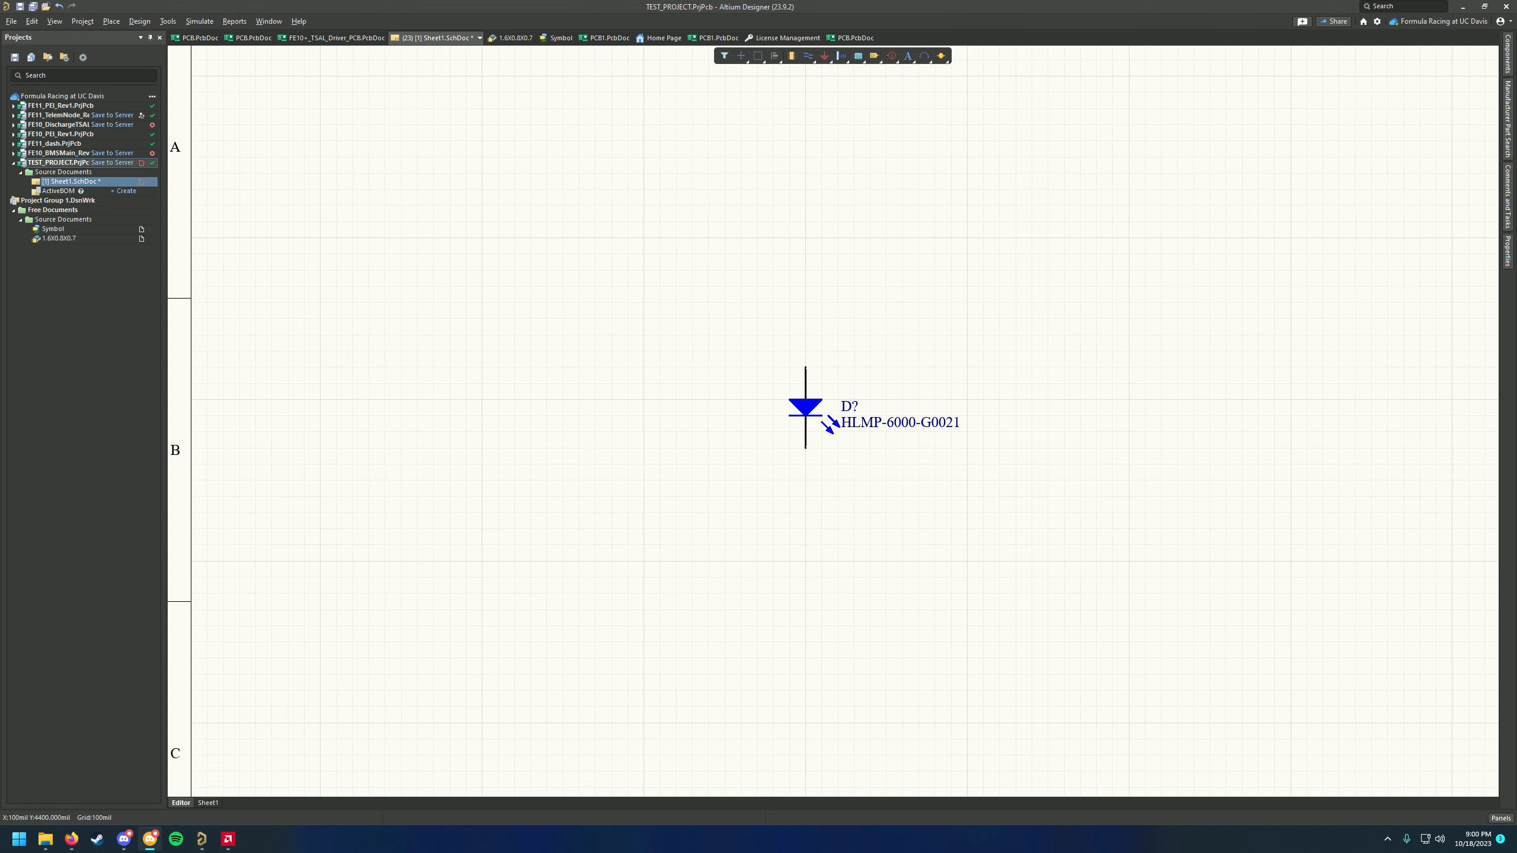
right_click_drag(926, 513, 846, 476)
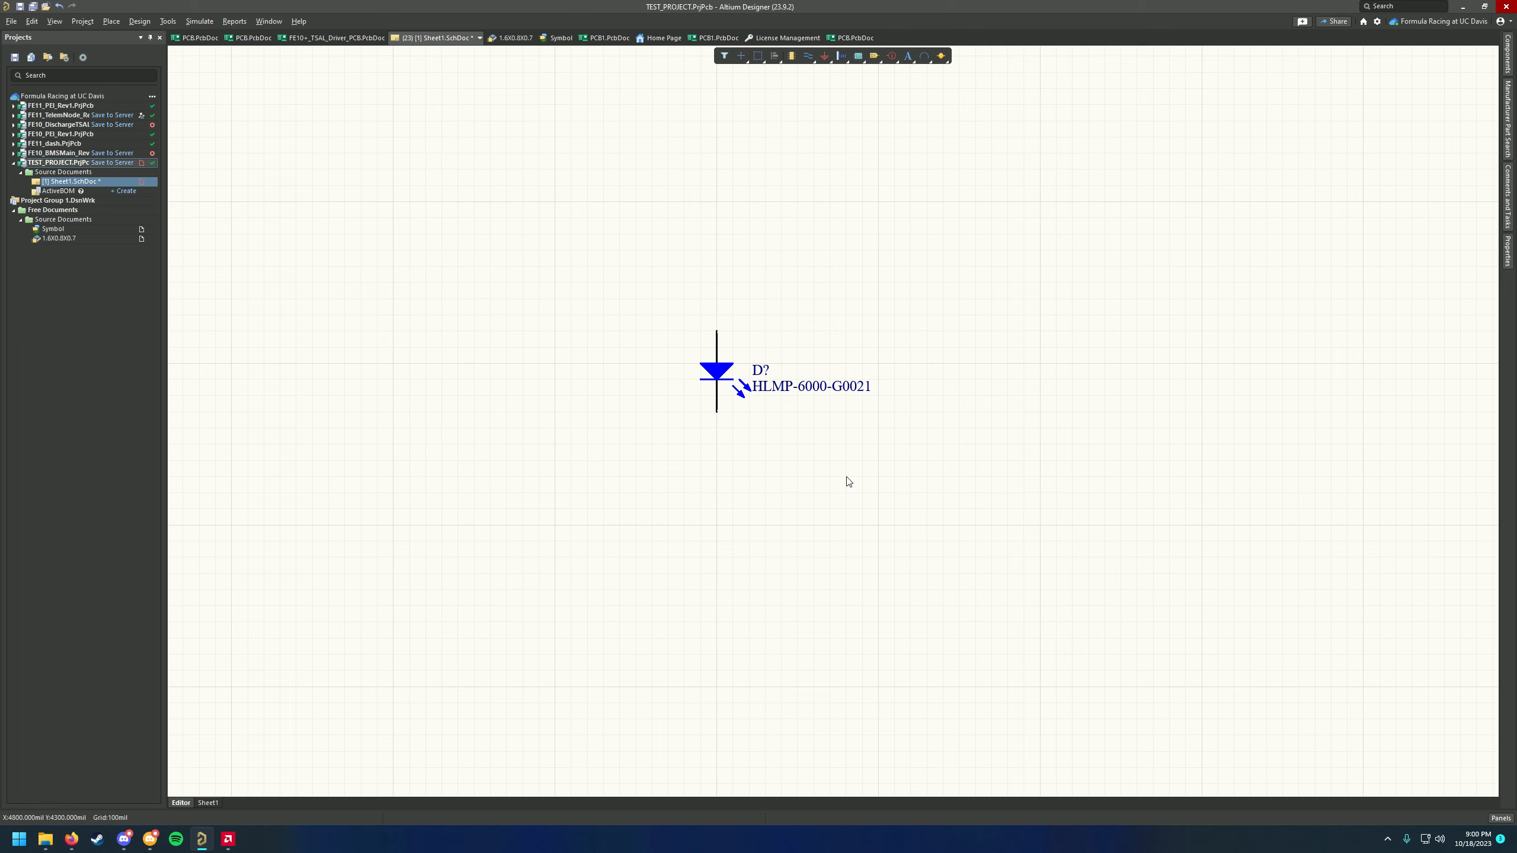
right_click_drag(919, 360, 991, 340)
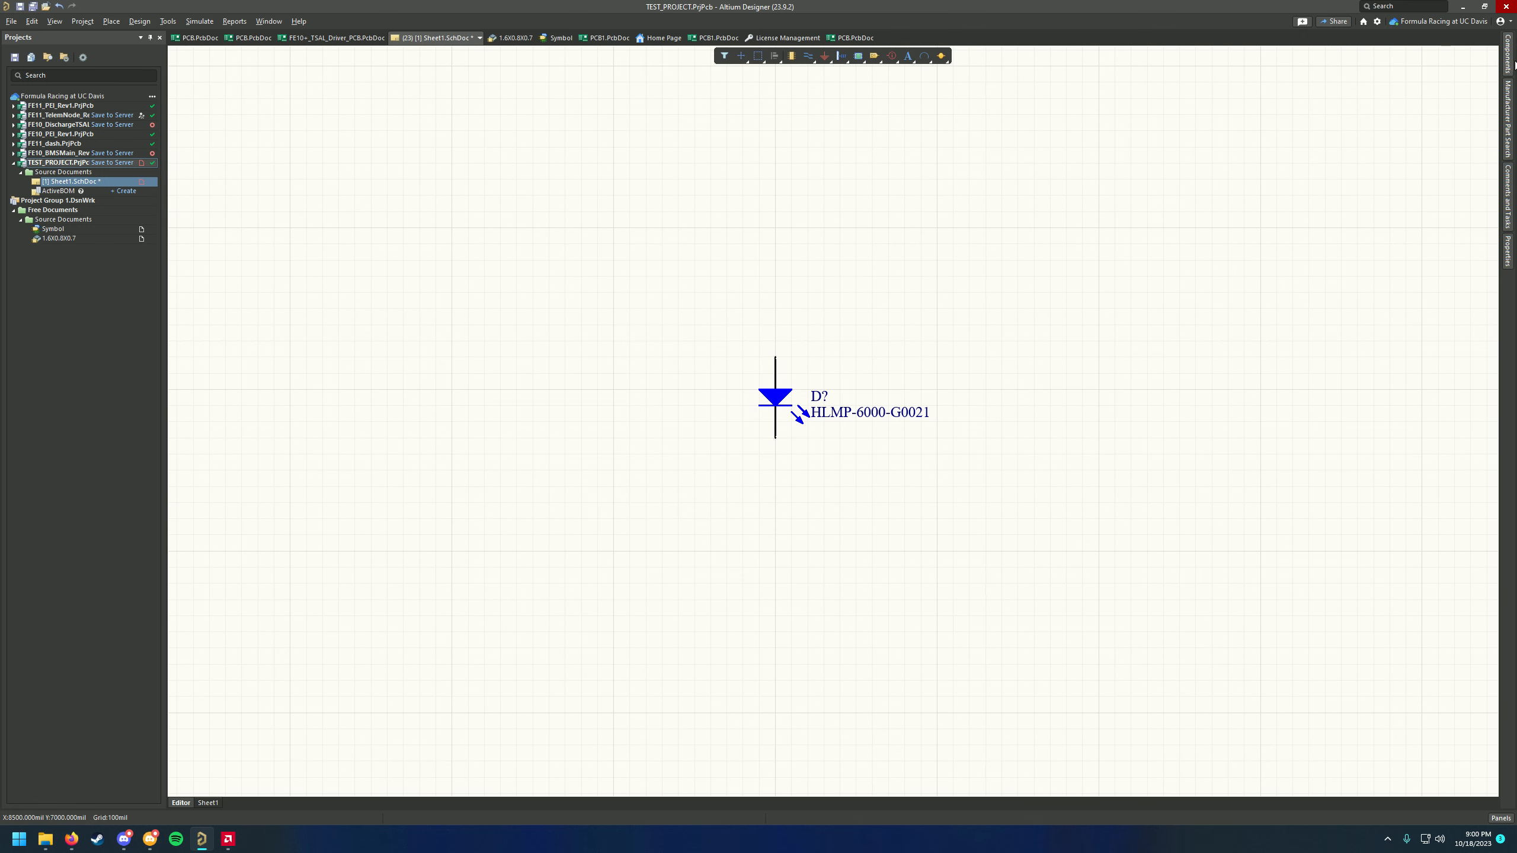
Search the component library for "resistor" and select the 91K 0805 5% part
left_click(1509, 66)
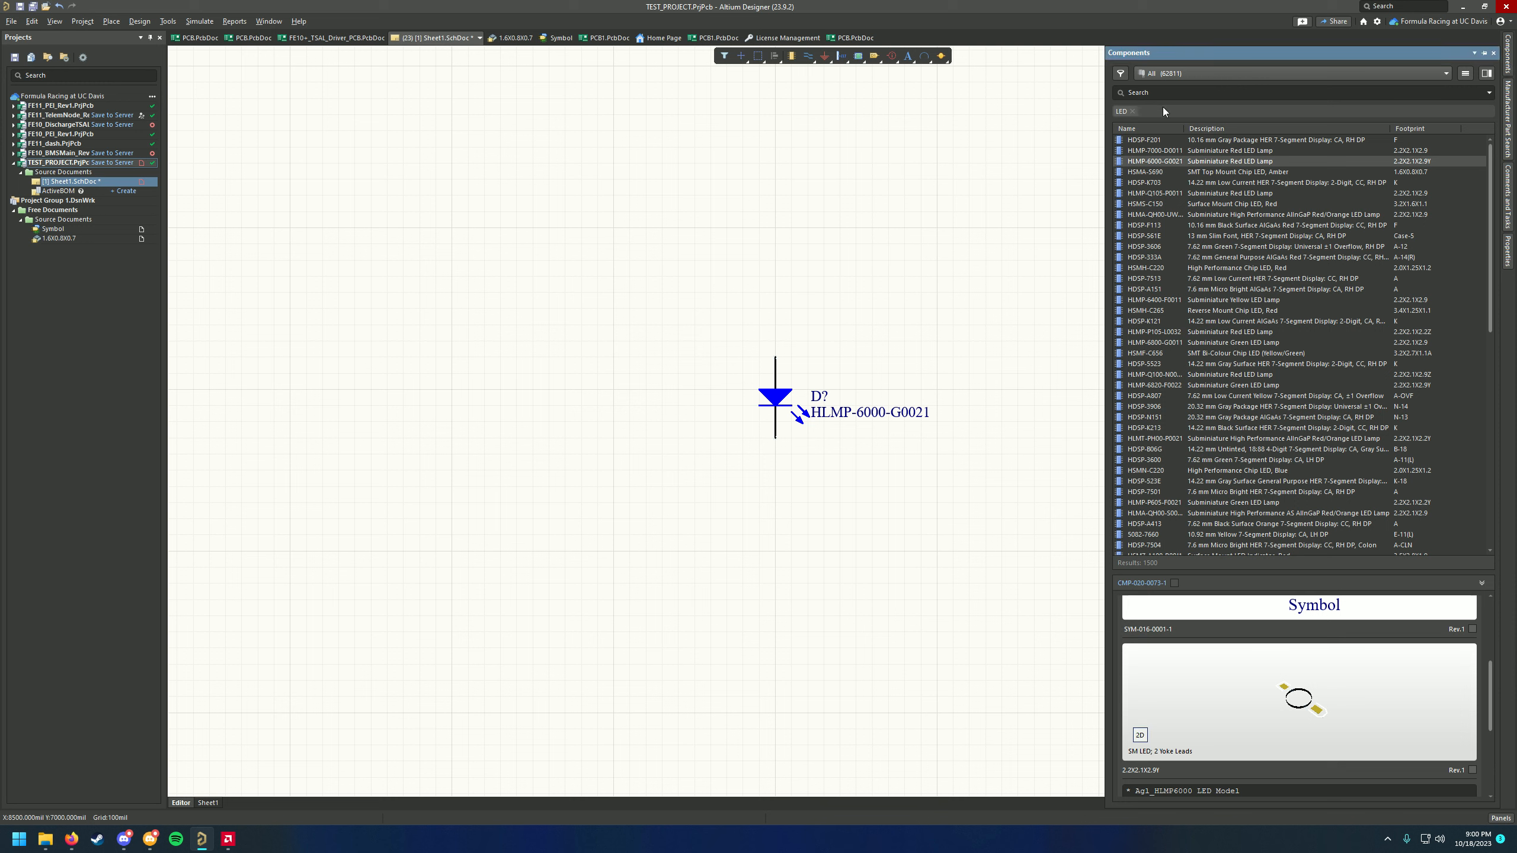
type("resistor")
key("Return")
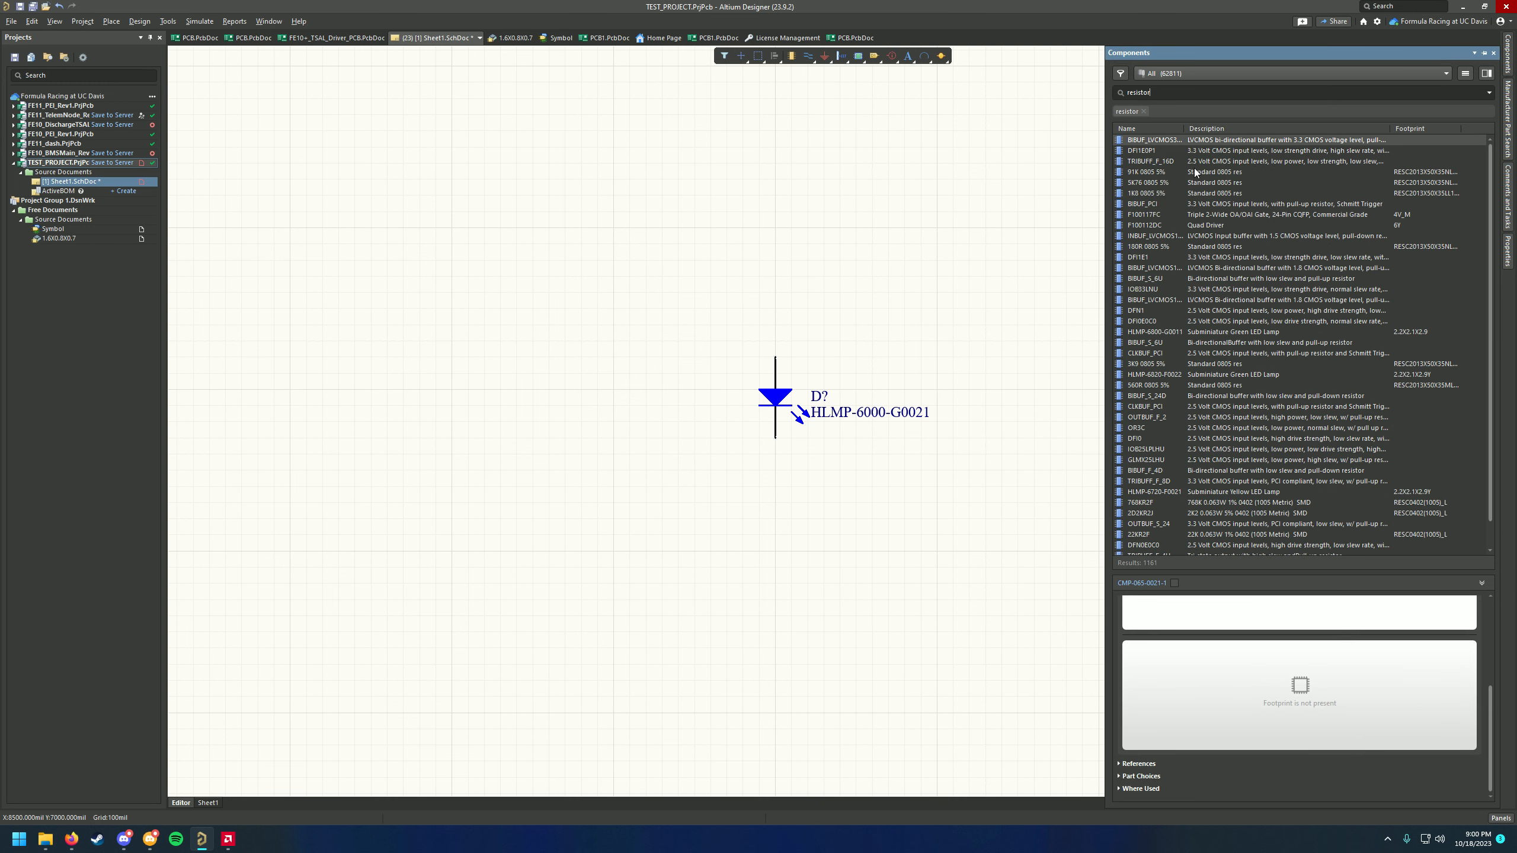
scroll(1197, 287, "down", 1)
scroll(1196, 286, "up", 1)
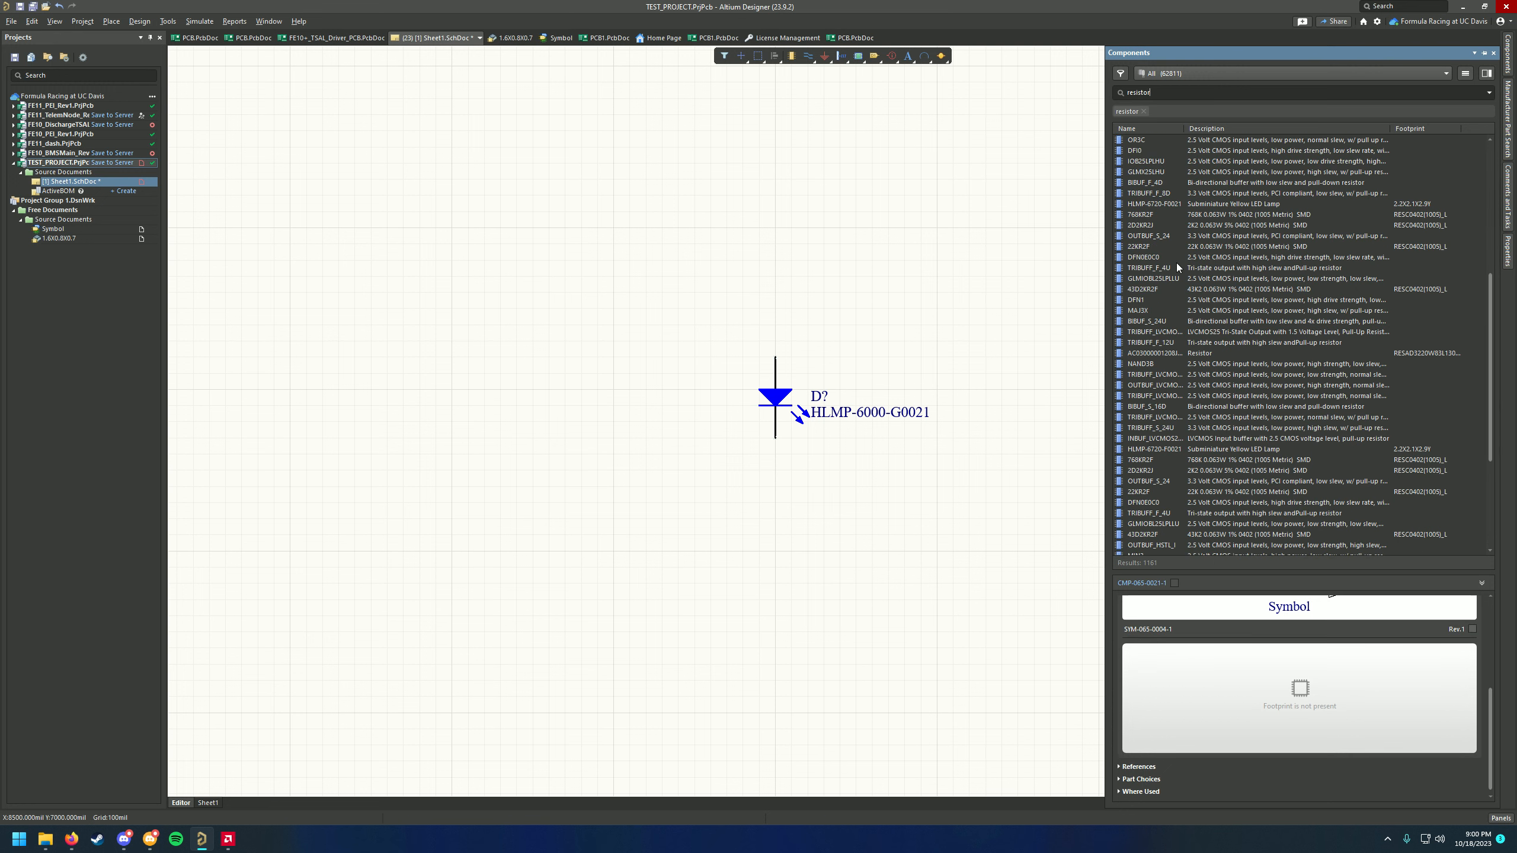
scroll(1175, 263, "down", 1)
scroll(1168, 196, "up", 1)
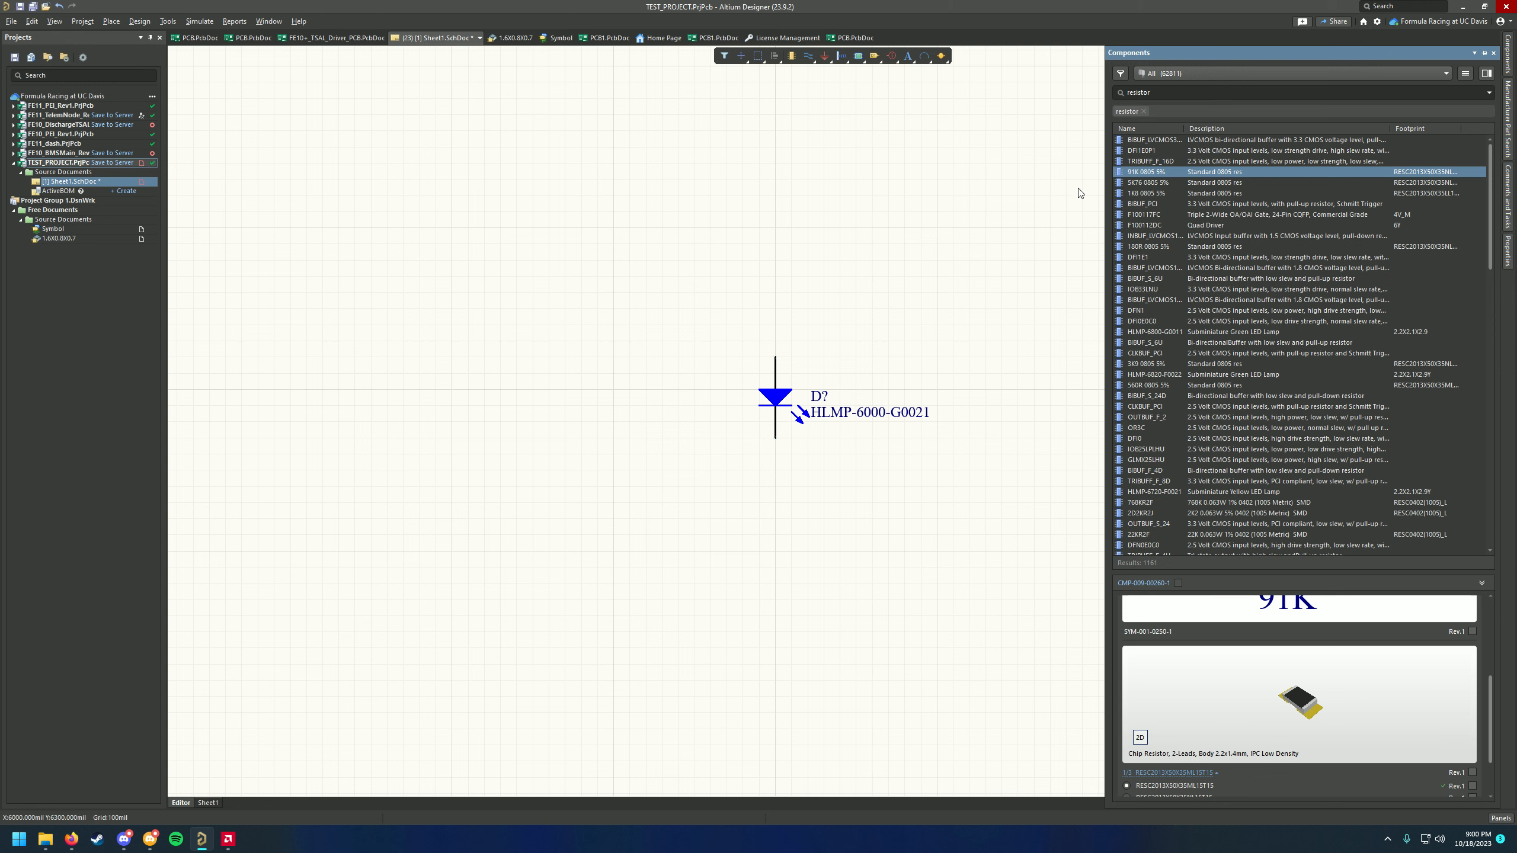
scroll(1147, 169, "up", 1)
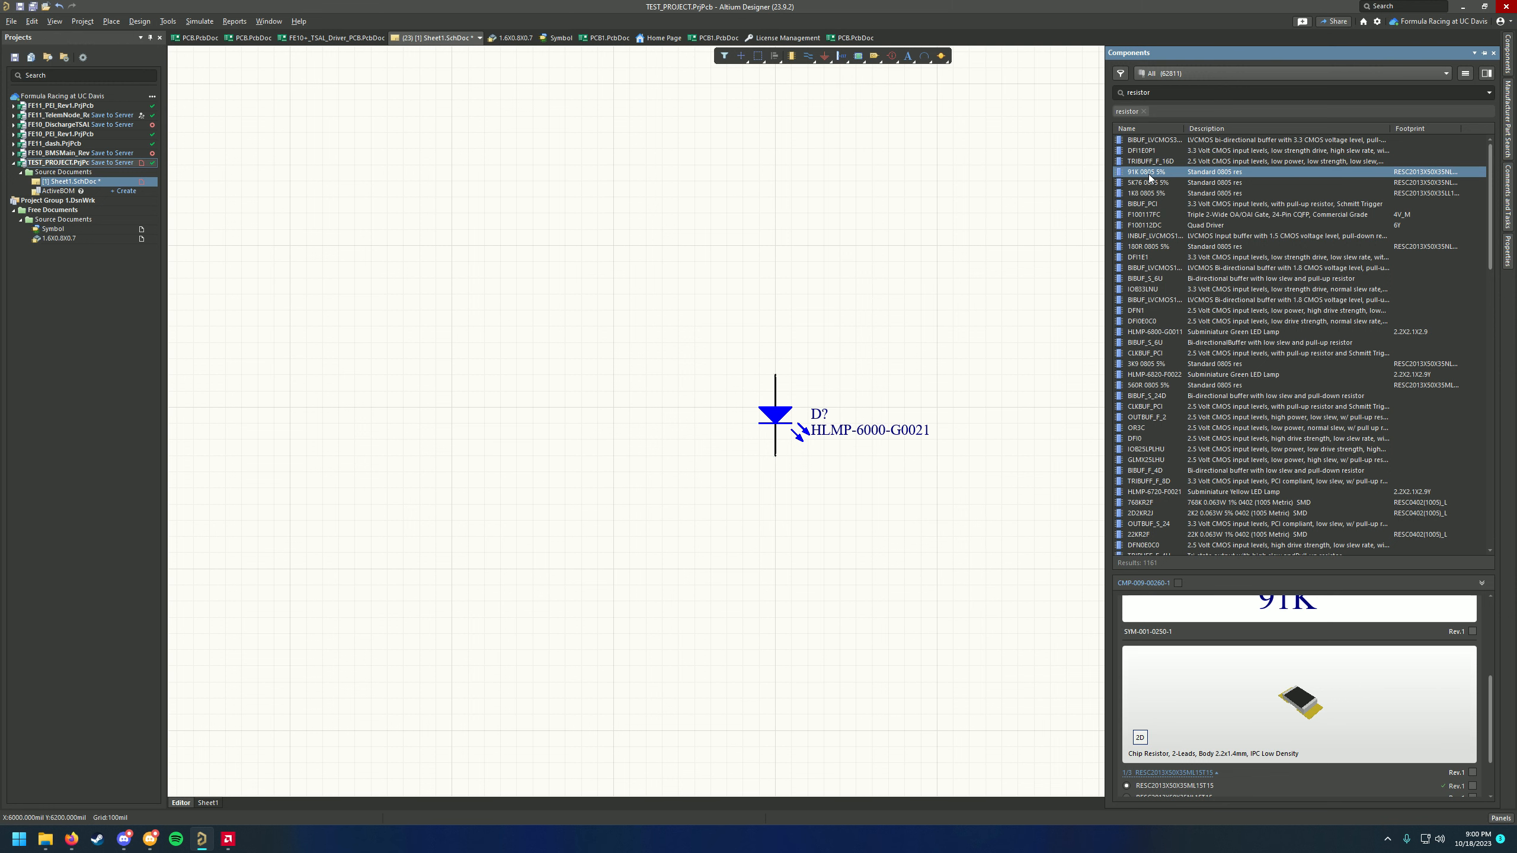
Place the 91K resistor on the sheet, rotated vertically directly below the LED with its upper pin on the LED's cathode pin
left_click_drag(1148, 177, 849, 188)
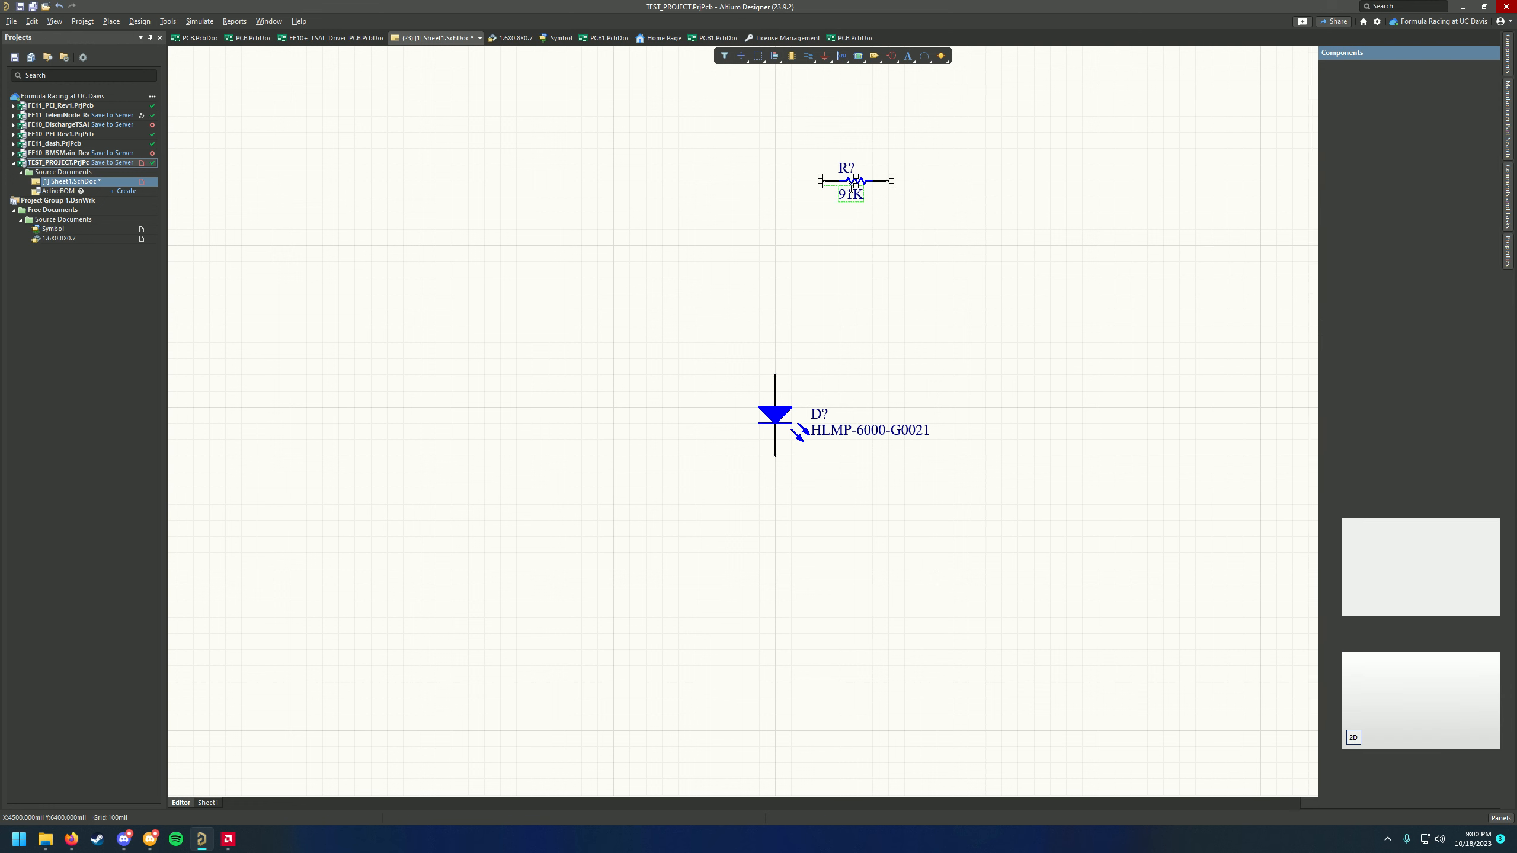
left_click(918, 221)
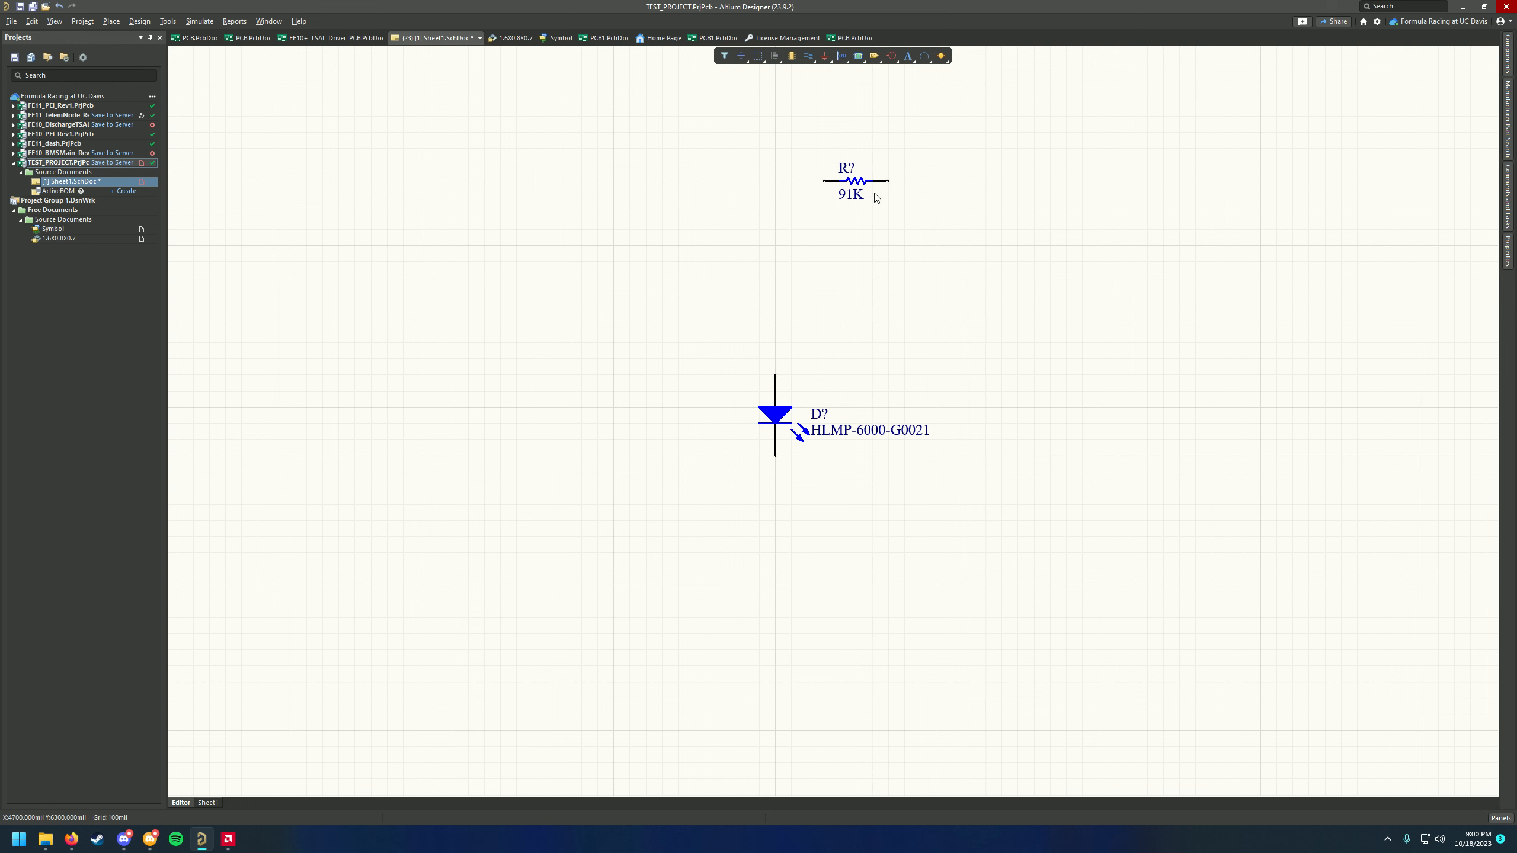
left_click_drag(858, 188, 774, 463)
key("space")
scroll(773, 472, "up", 3, "ctrl")
scroll(832, 458, "up", 3, "ctrl")
scroll(907, 359, "down", 3, "ctrl")
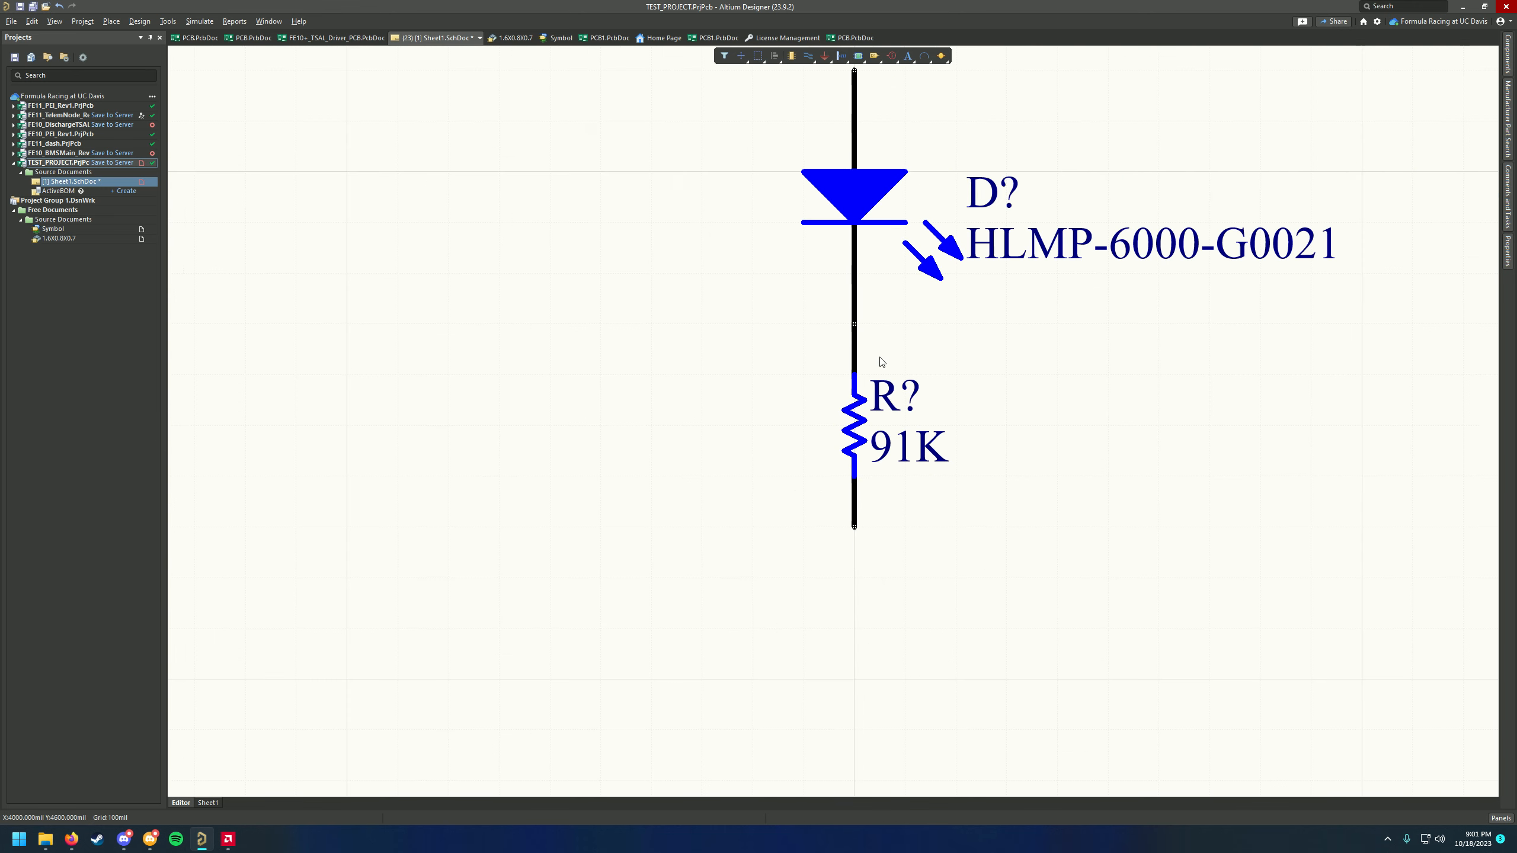
Move the 91K resistor straight down, leaving a gap of about 300 mil between its upper pin and the LED's cathode pin
left_click(855, 356)
key("ctrl+x")
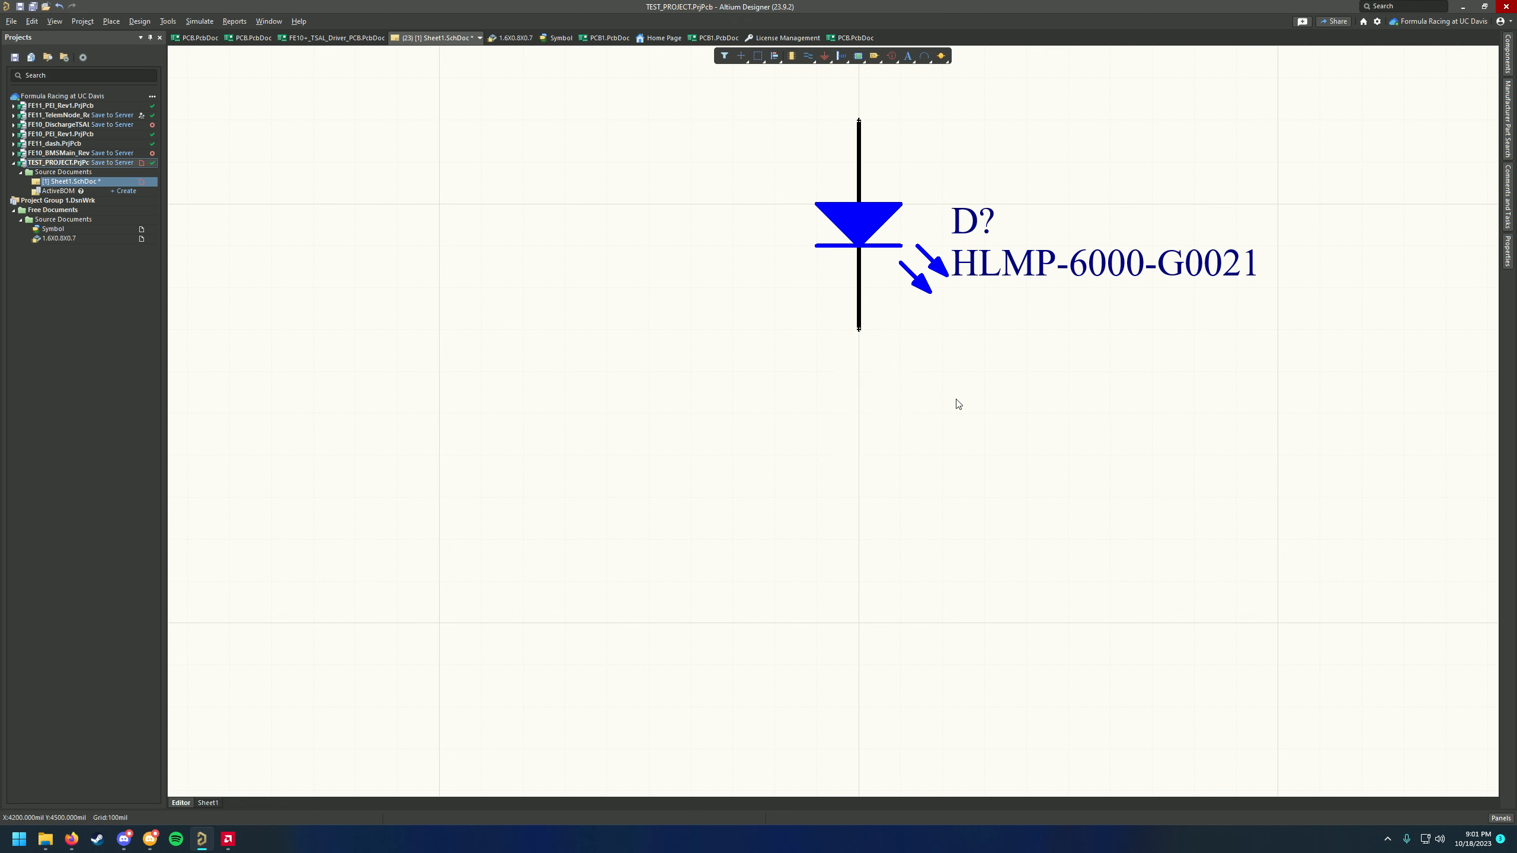
scroll(920, 365, "down", 1)
key("ctrl+v")
left_click(851, 404)
scroll(938, 362, "down", 3, "ctrl")
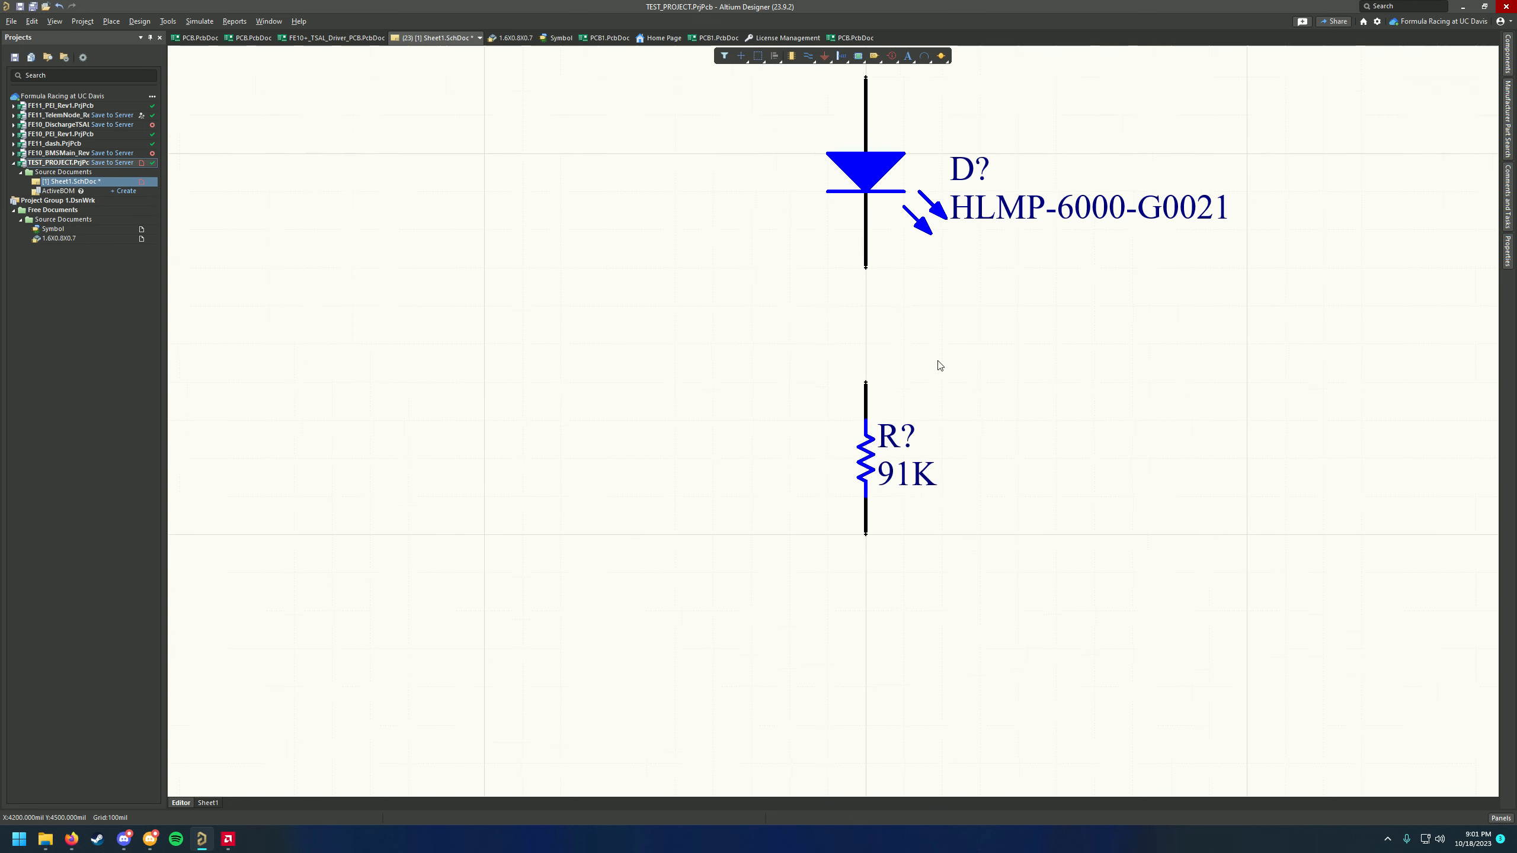
scroll(913, 400, "up", 2, "ctrl")
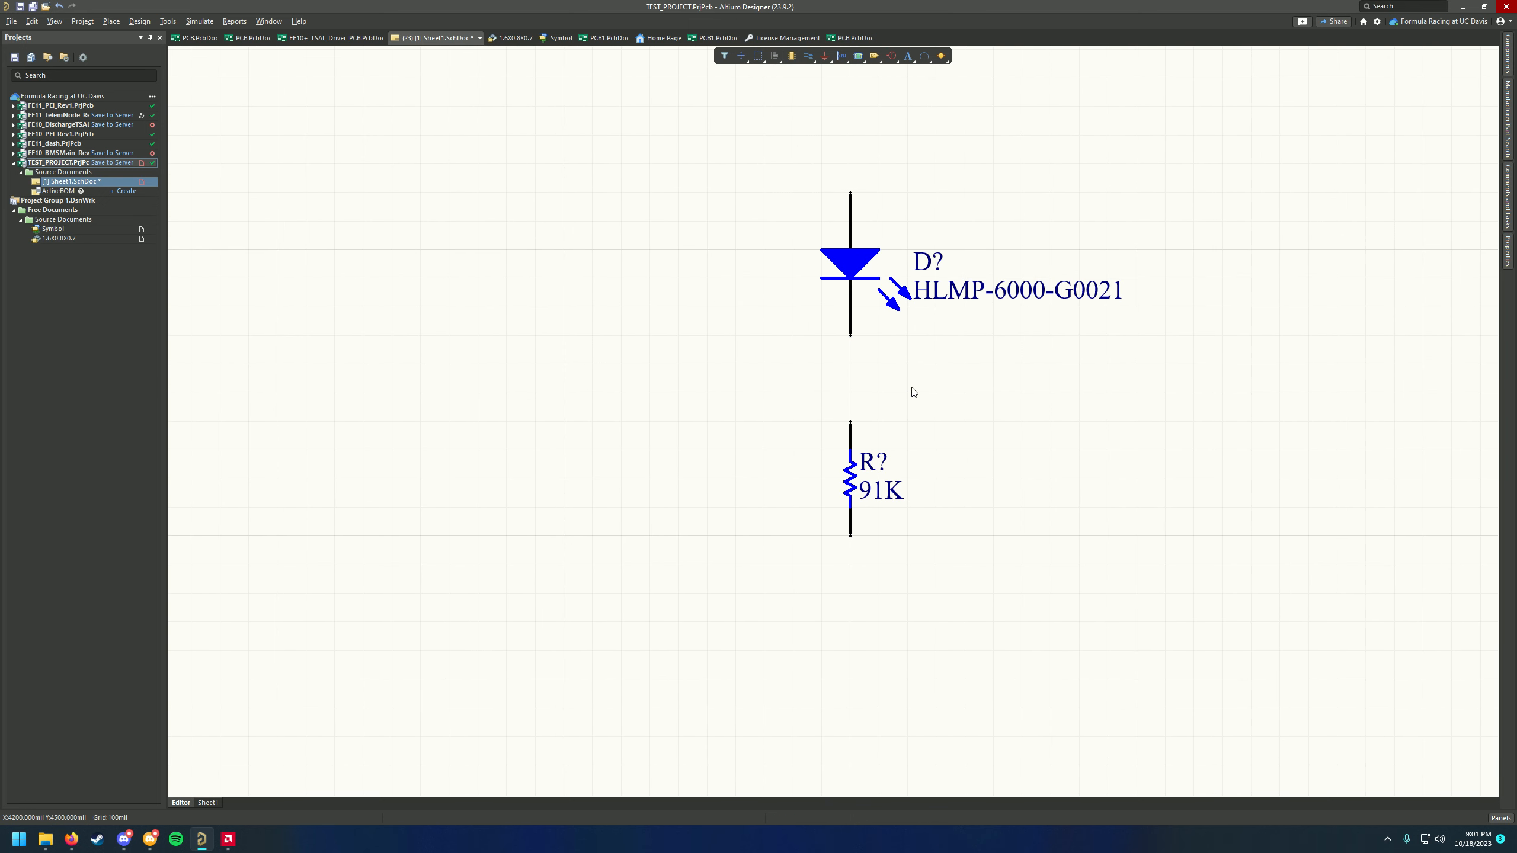
scroll(907, 350, "down", 3, "ctrl")
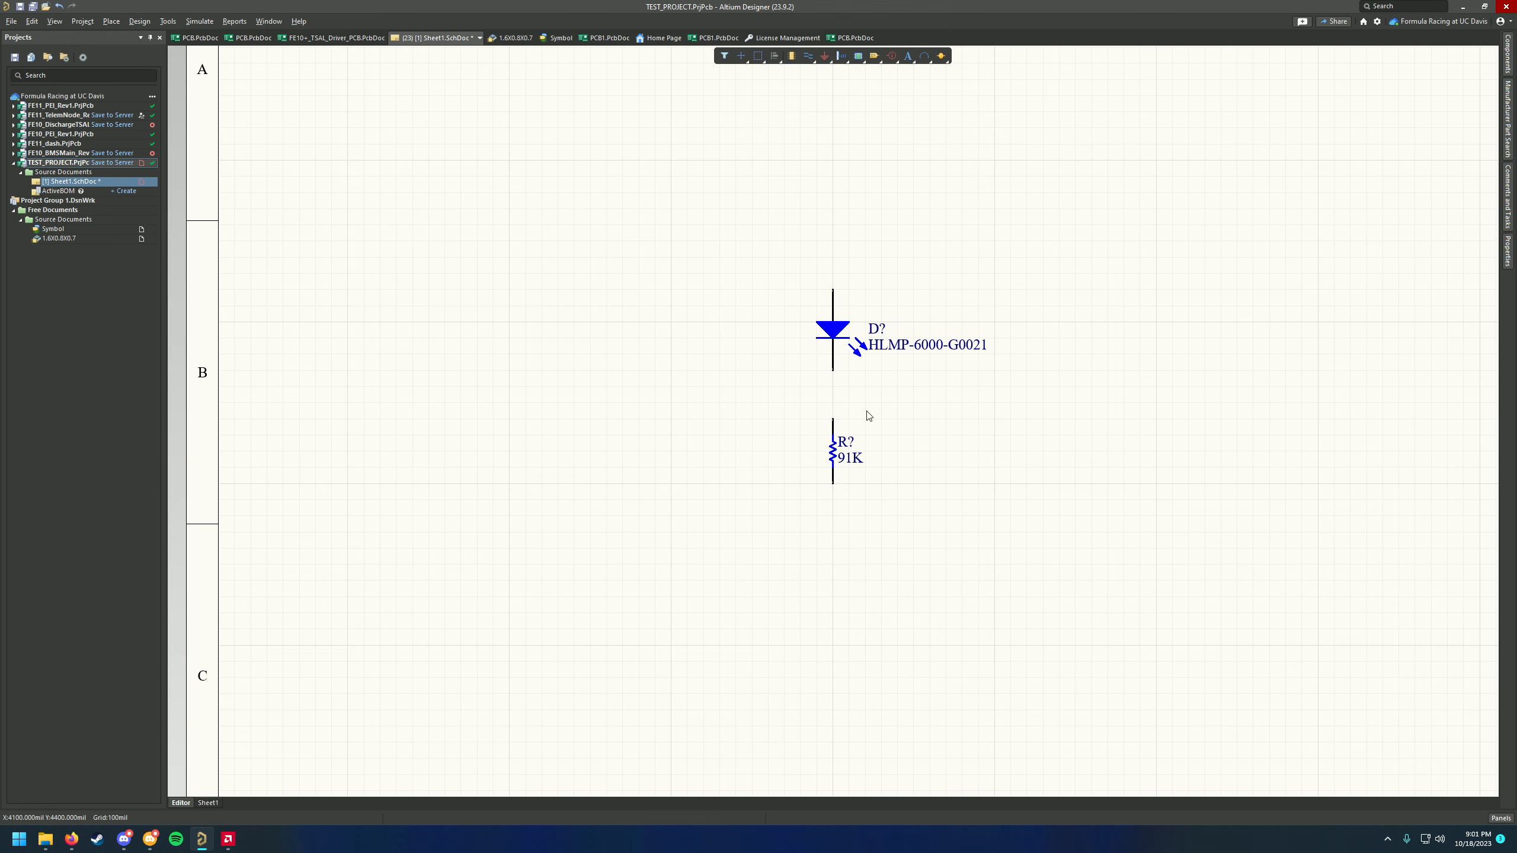
scroll(868, 416, "up", 4, "ctrl")
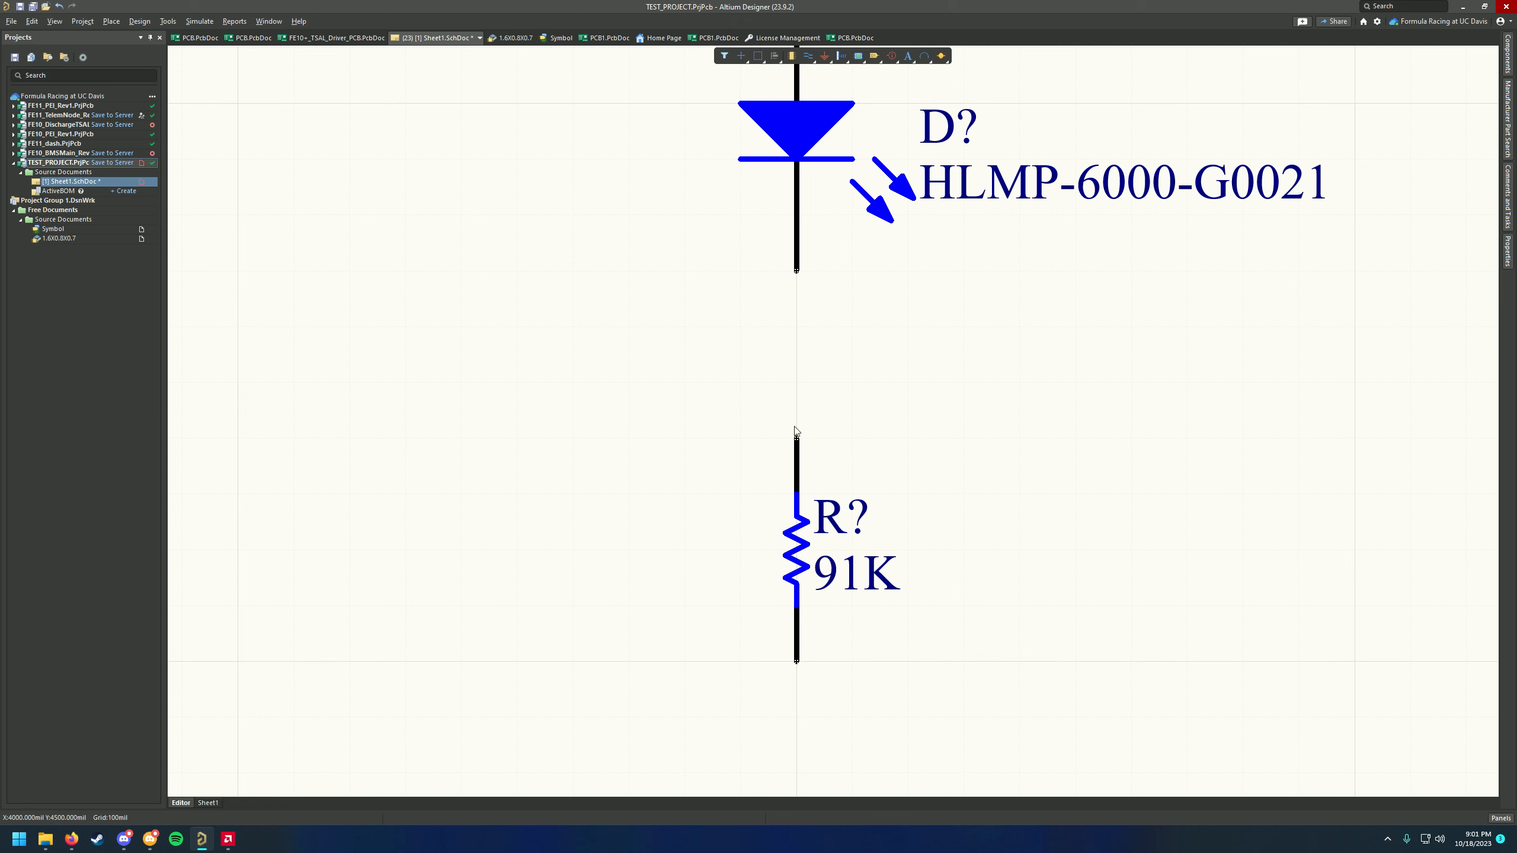
scroll(804, 364, "up", 2, "ctrl")
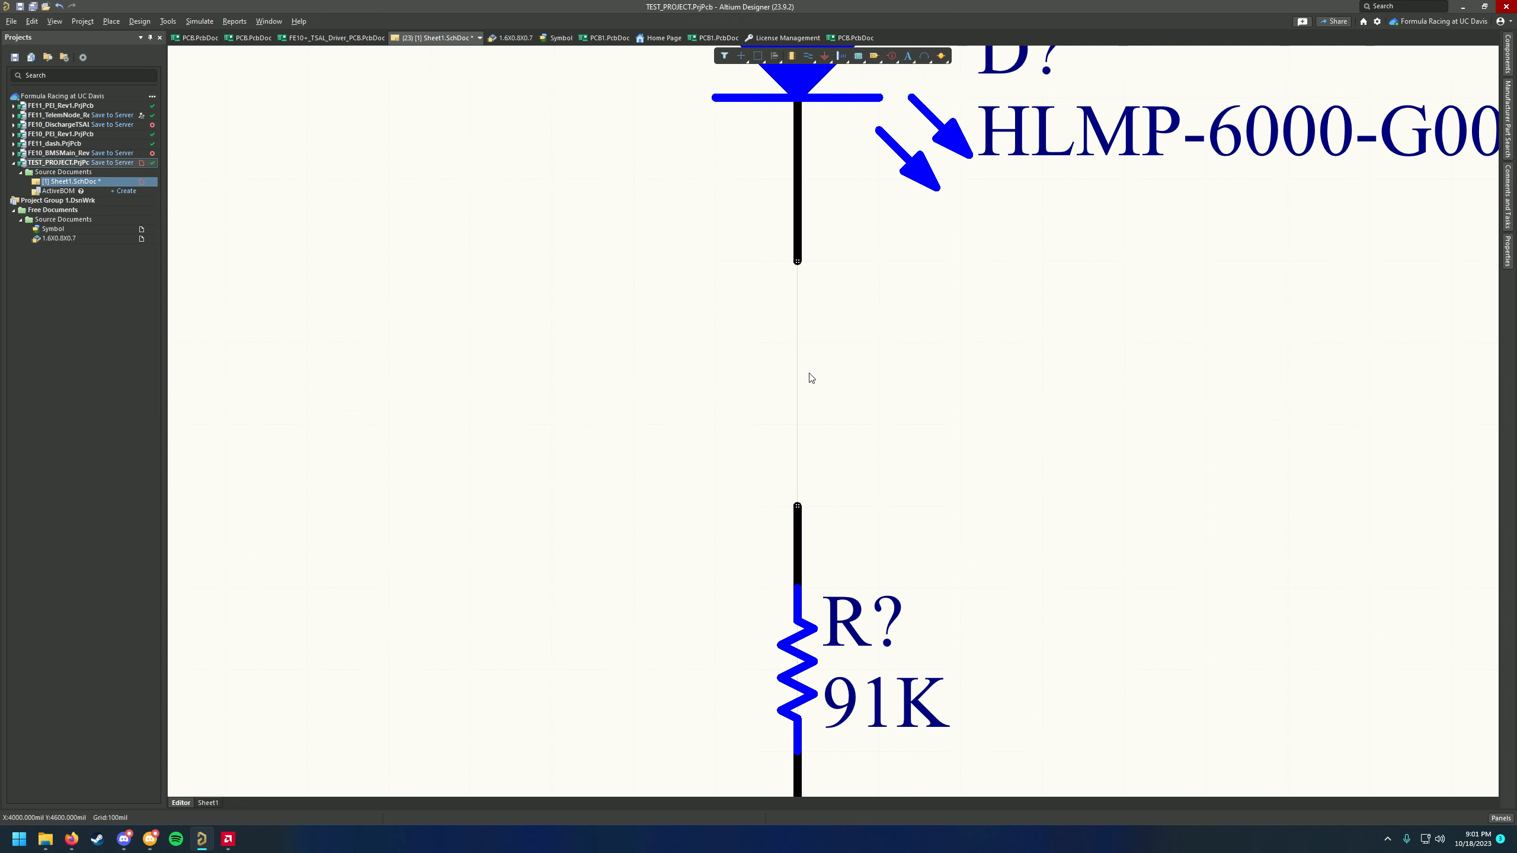
scroll(806, 373, "down", 2, "ctrl")
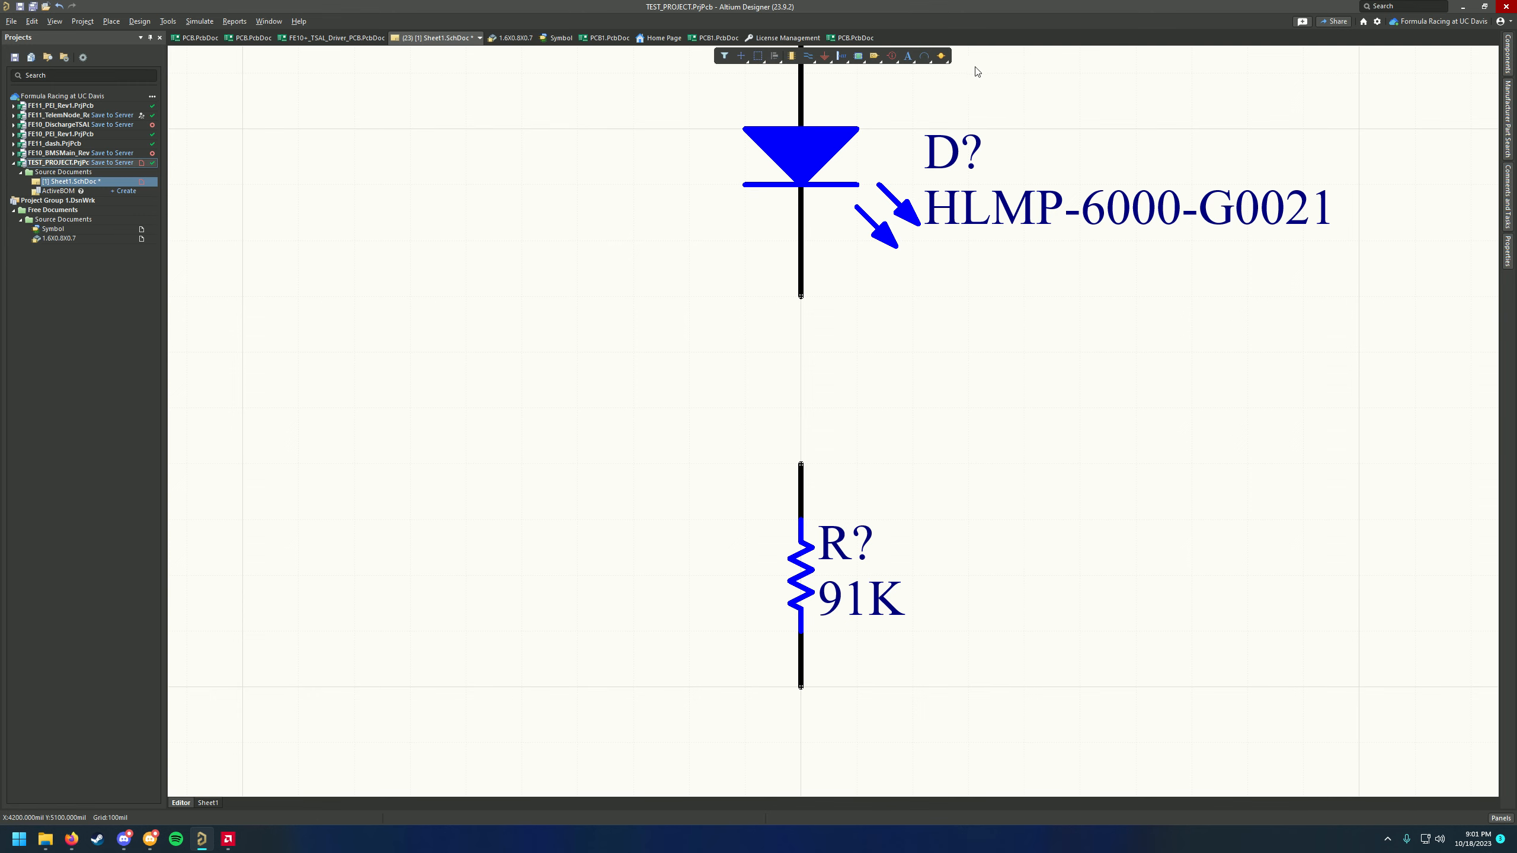
scroll(946, 395, "down", 2, "ctrl")
scroll(901, 433, "up", 2, "ctrl")
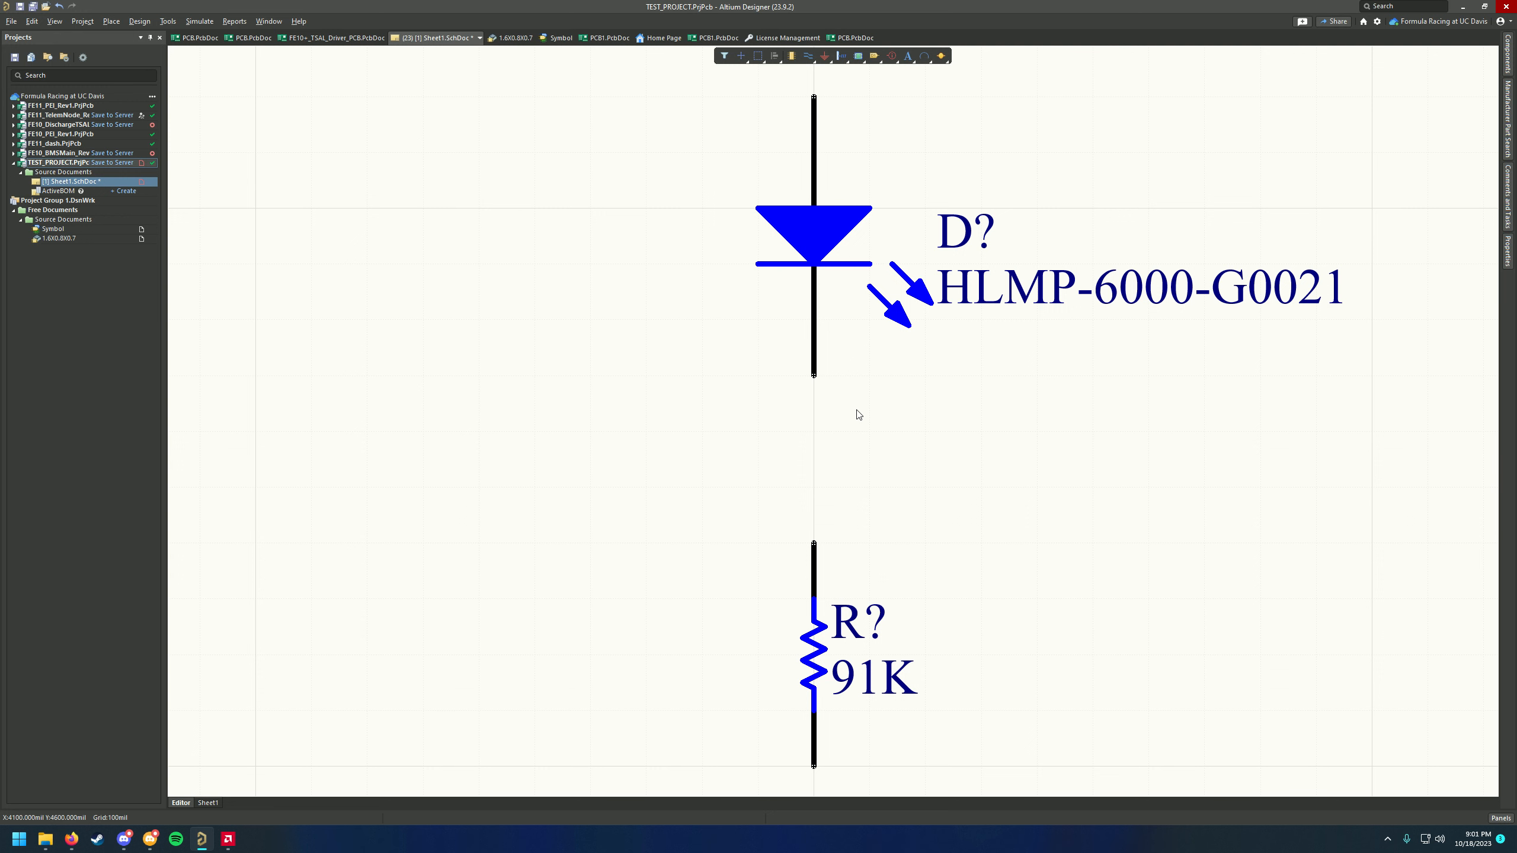
scroll(858, 414, "down", 2, "ctrl")
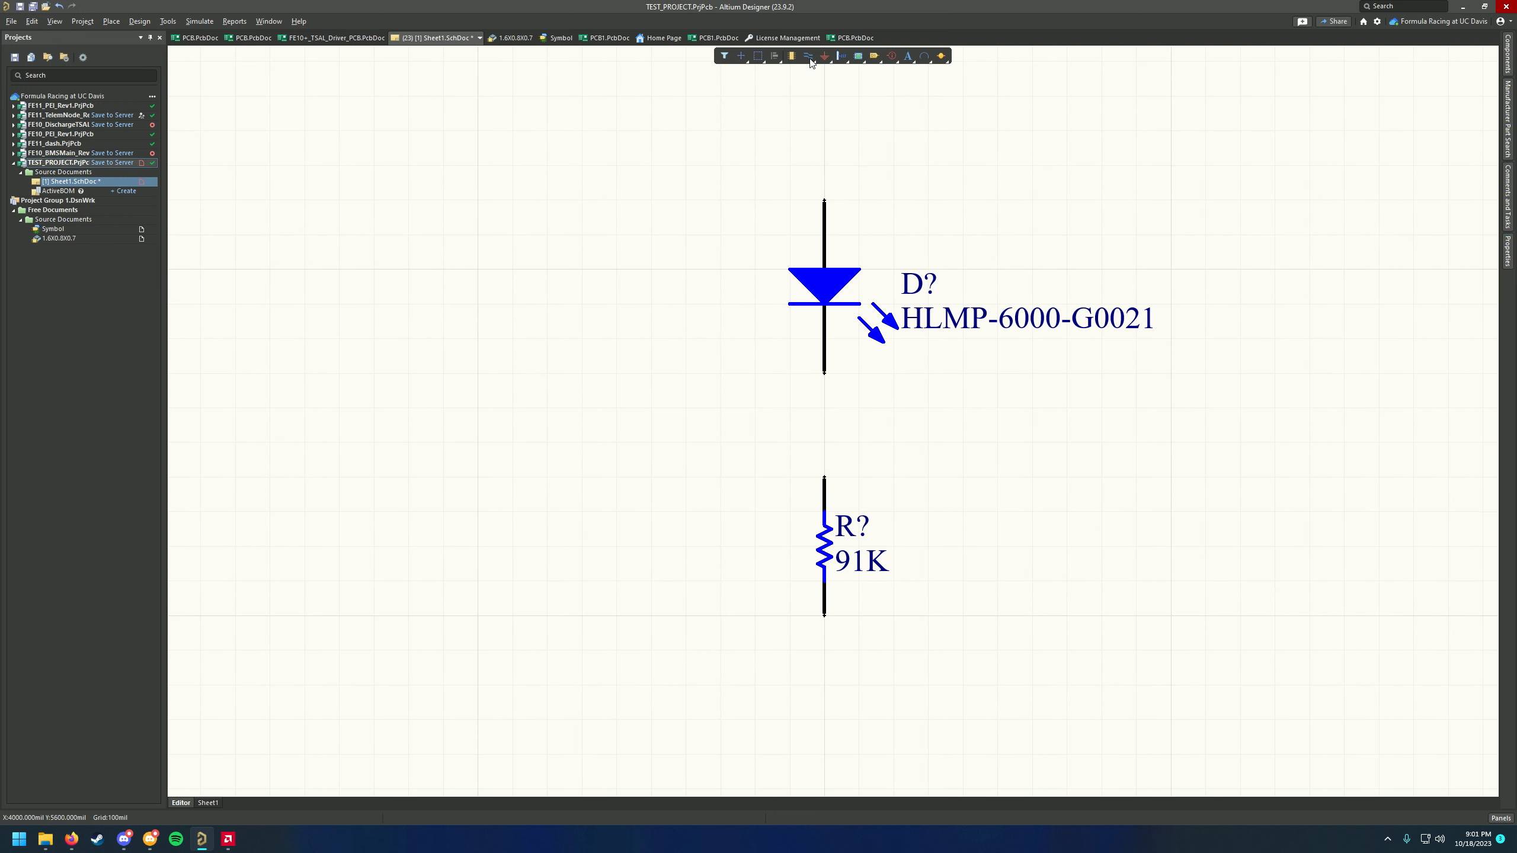
scroll(795, 424, "up", 2, "ctrl")
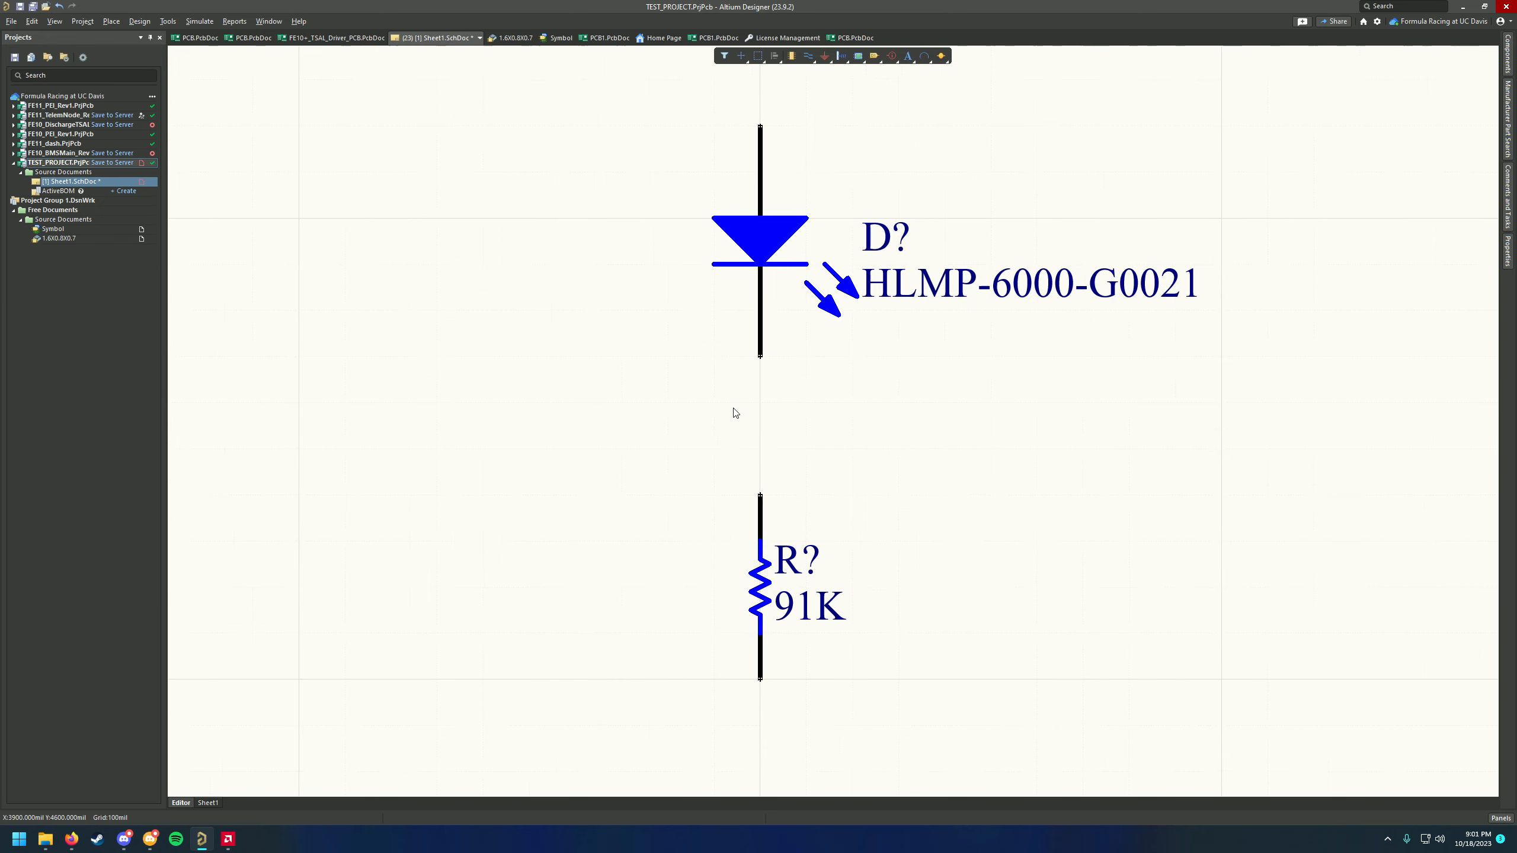
scroll(734, 408, "up", 2, "ctrl")
right_click_drag(733, 408, 865, 387)
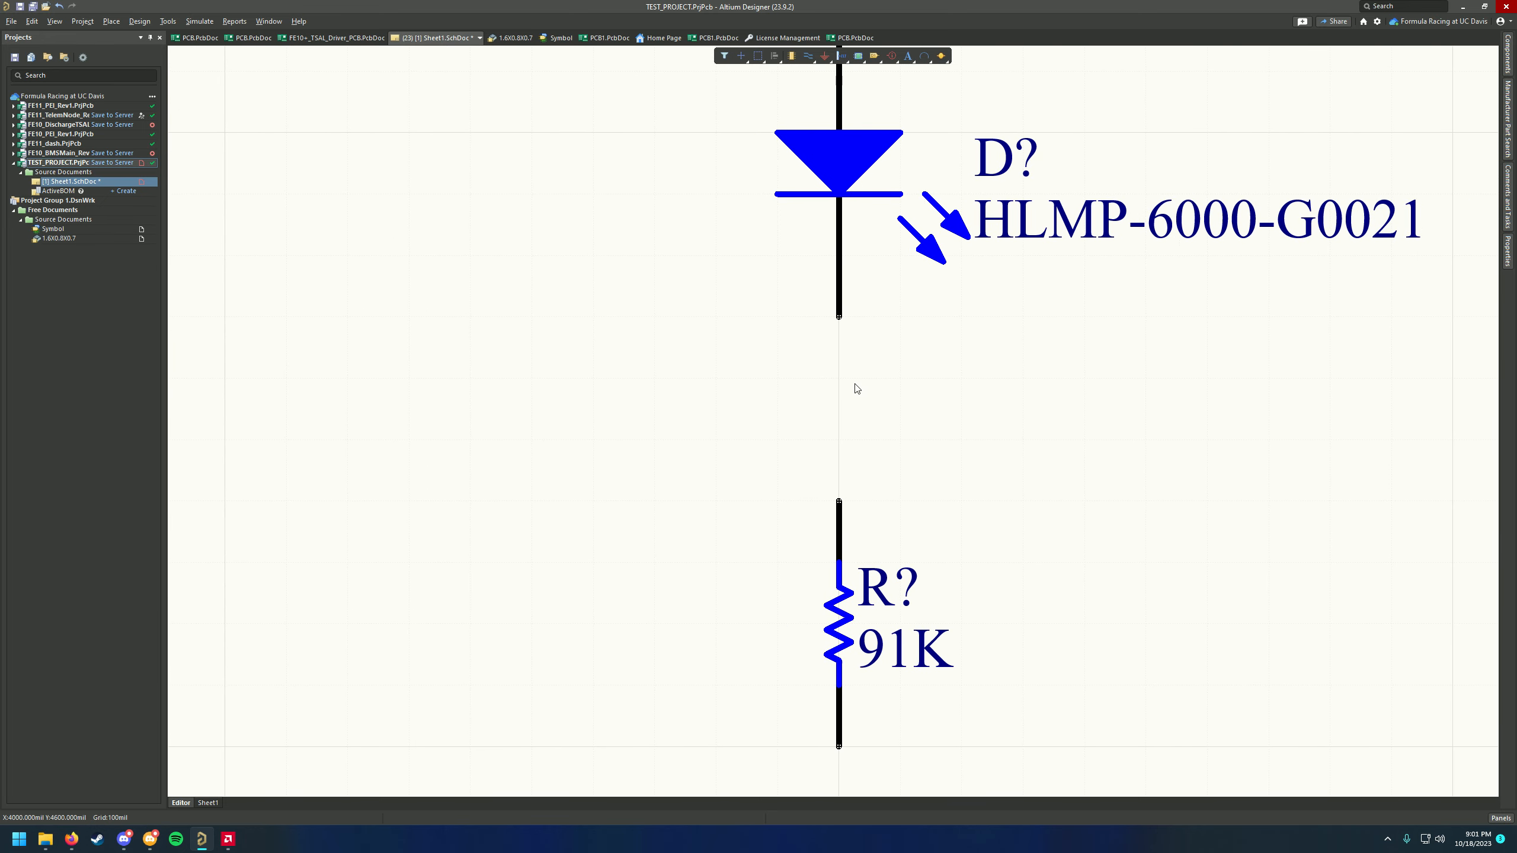
scroll(907, 406, "down", 2, "ctrl")
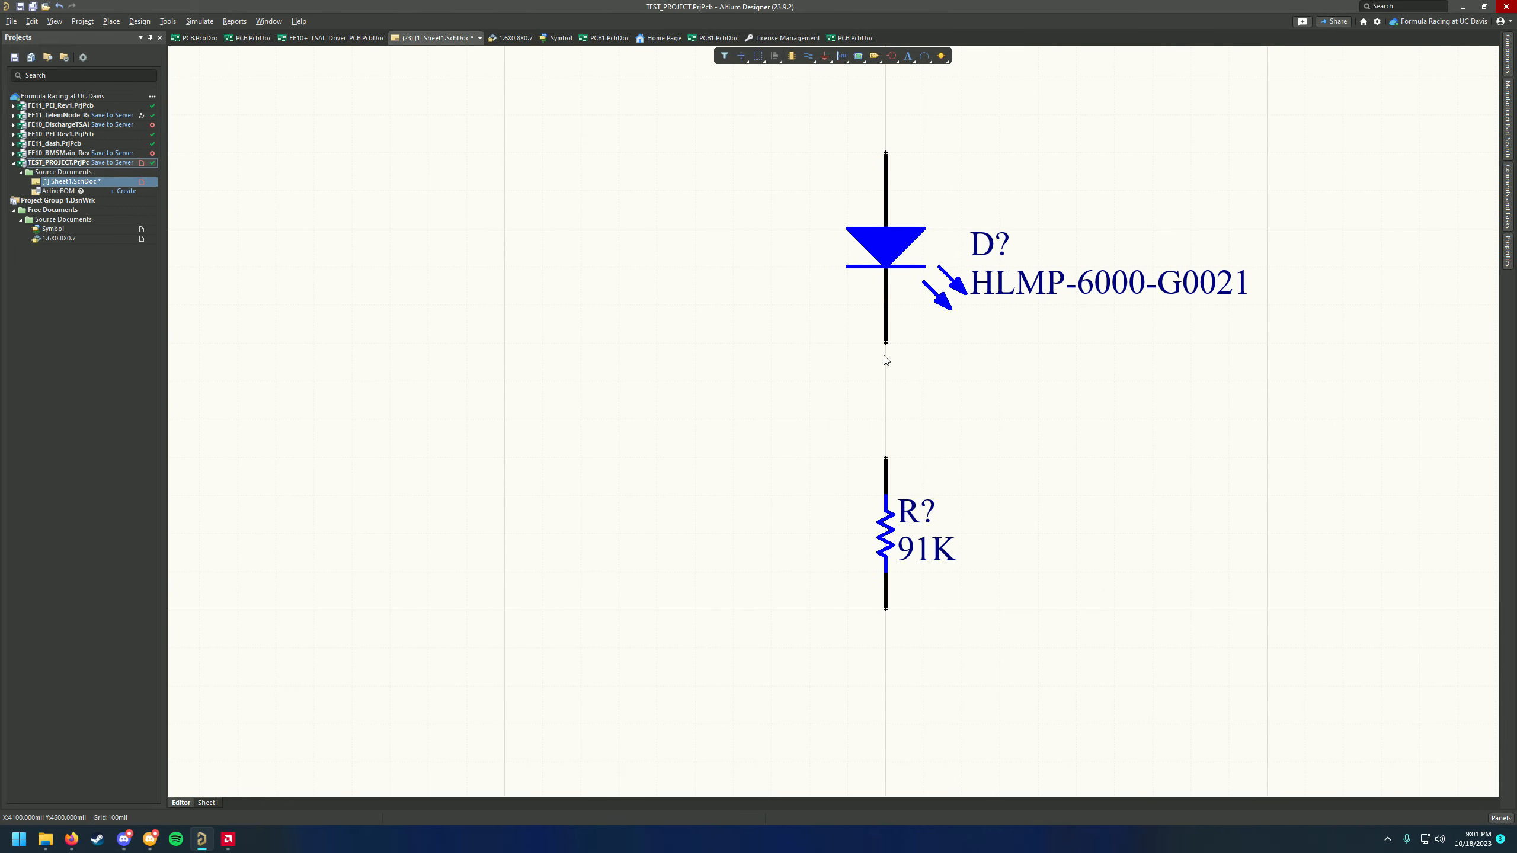
Draw a straight vertical wire from the LED's cathode pin to the upper pin of the 91K resistor
scroll(904, 378, "up", 2, "ctrl")
scroll(905, 377, "up", 1, "ctrl")
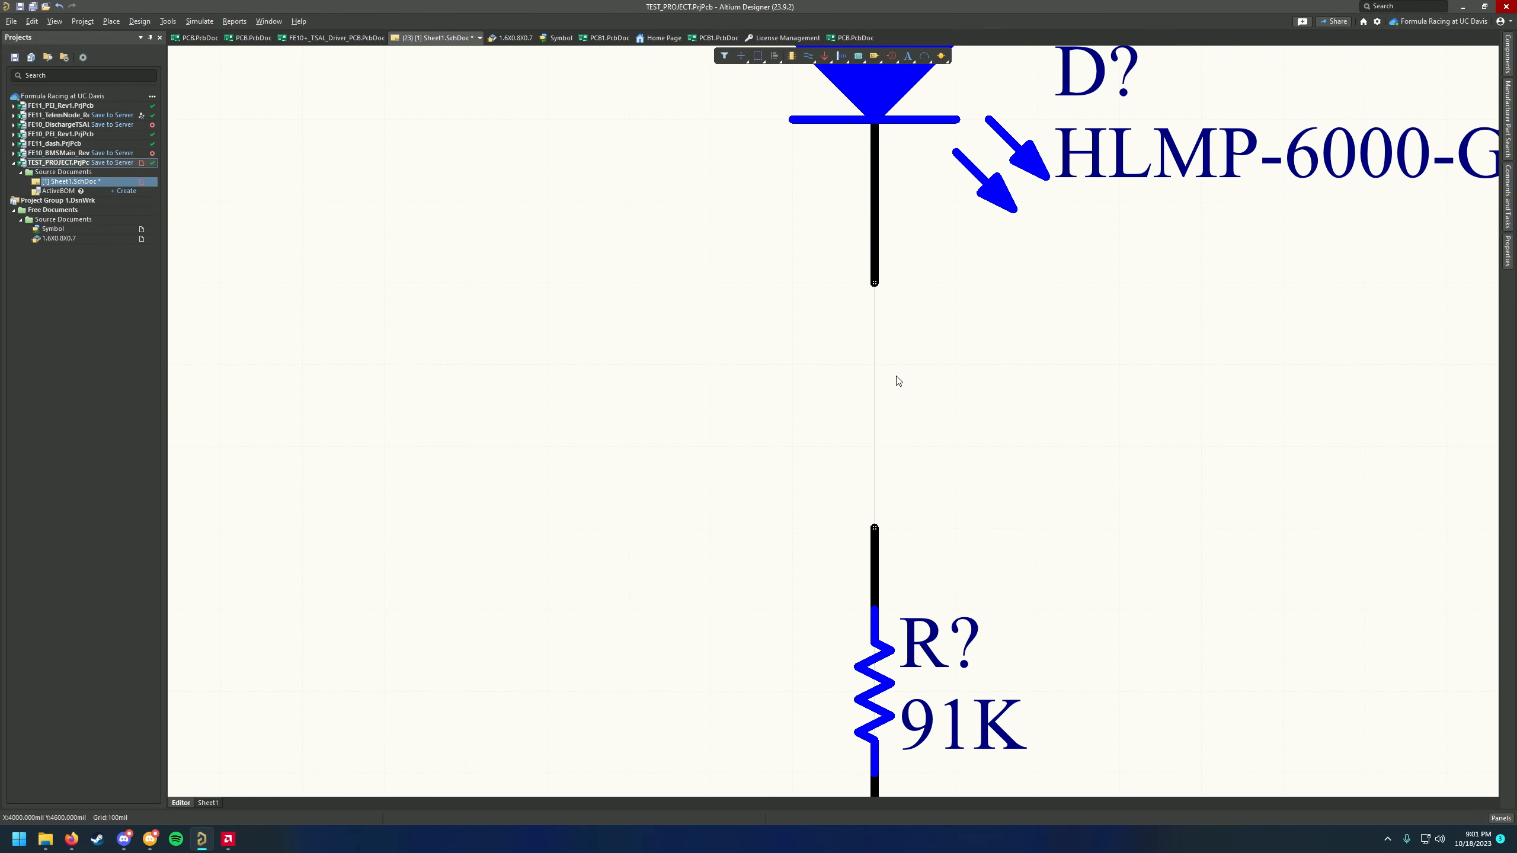
left_click(900, 285)
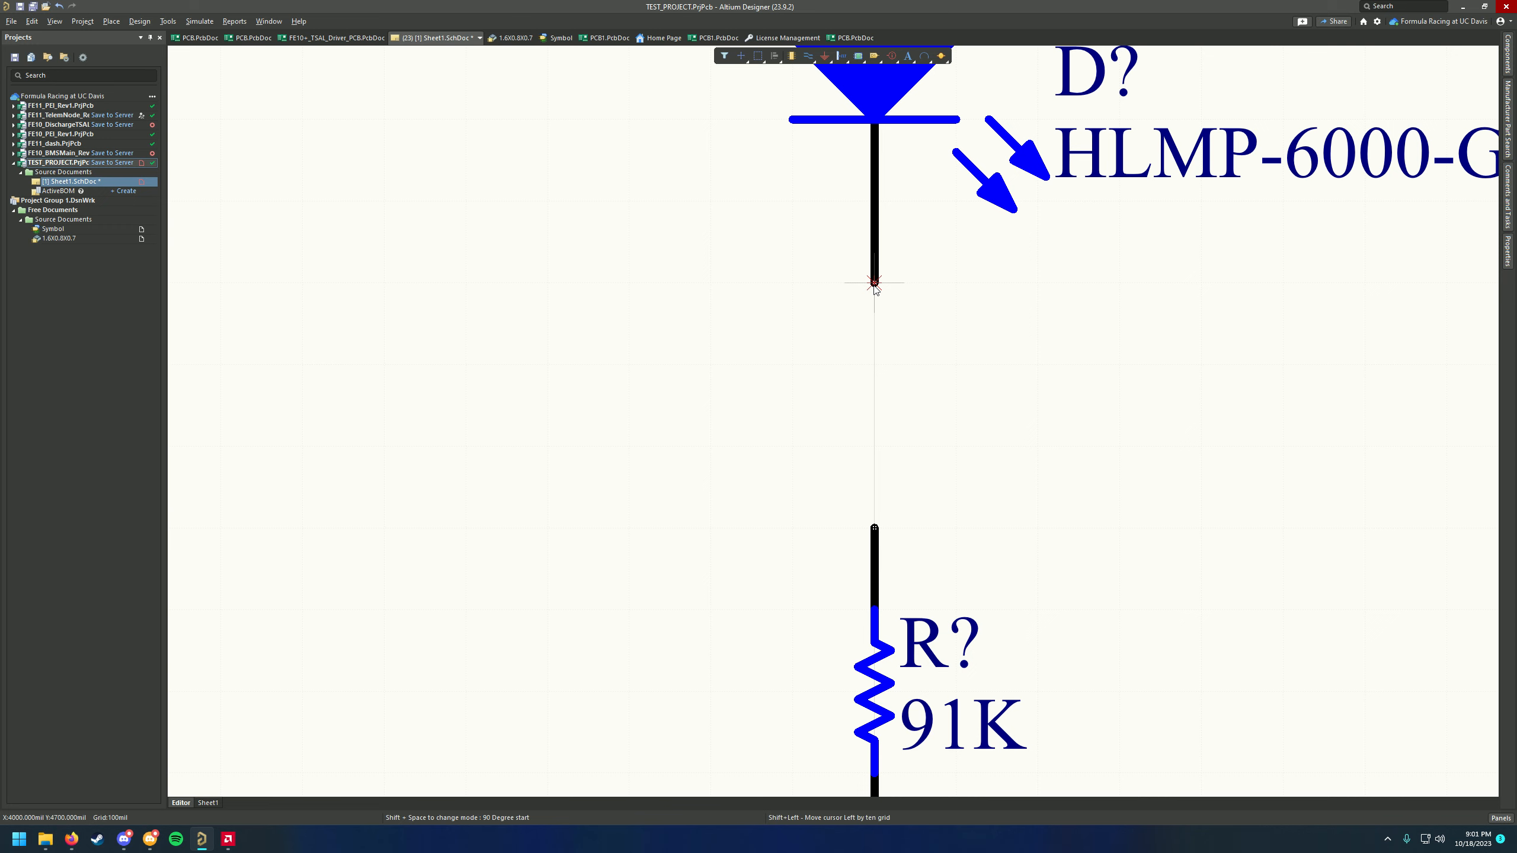
scroll(874, 284, "up", 4, "ctrl")
scroll(874, 285, "down", 2, "ctrl")
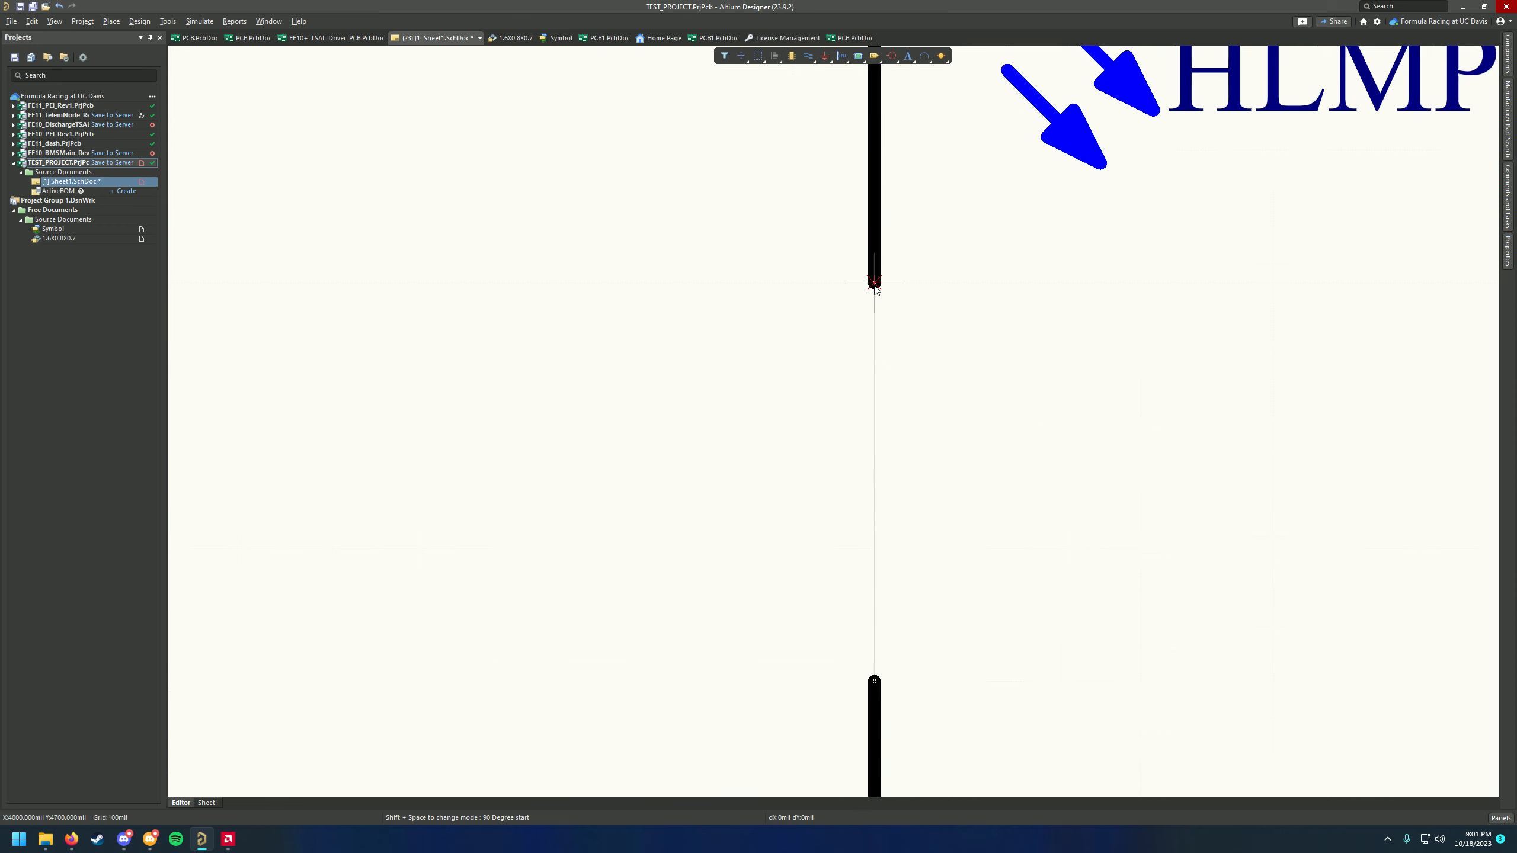
scroll(874, 285, "down", 3, "ctrl")
scroll(874, 285, "up", 4, "ctrl")
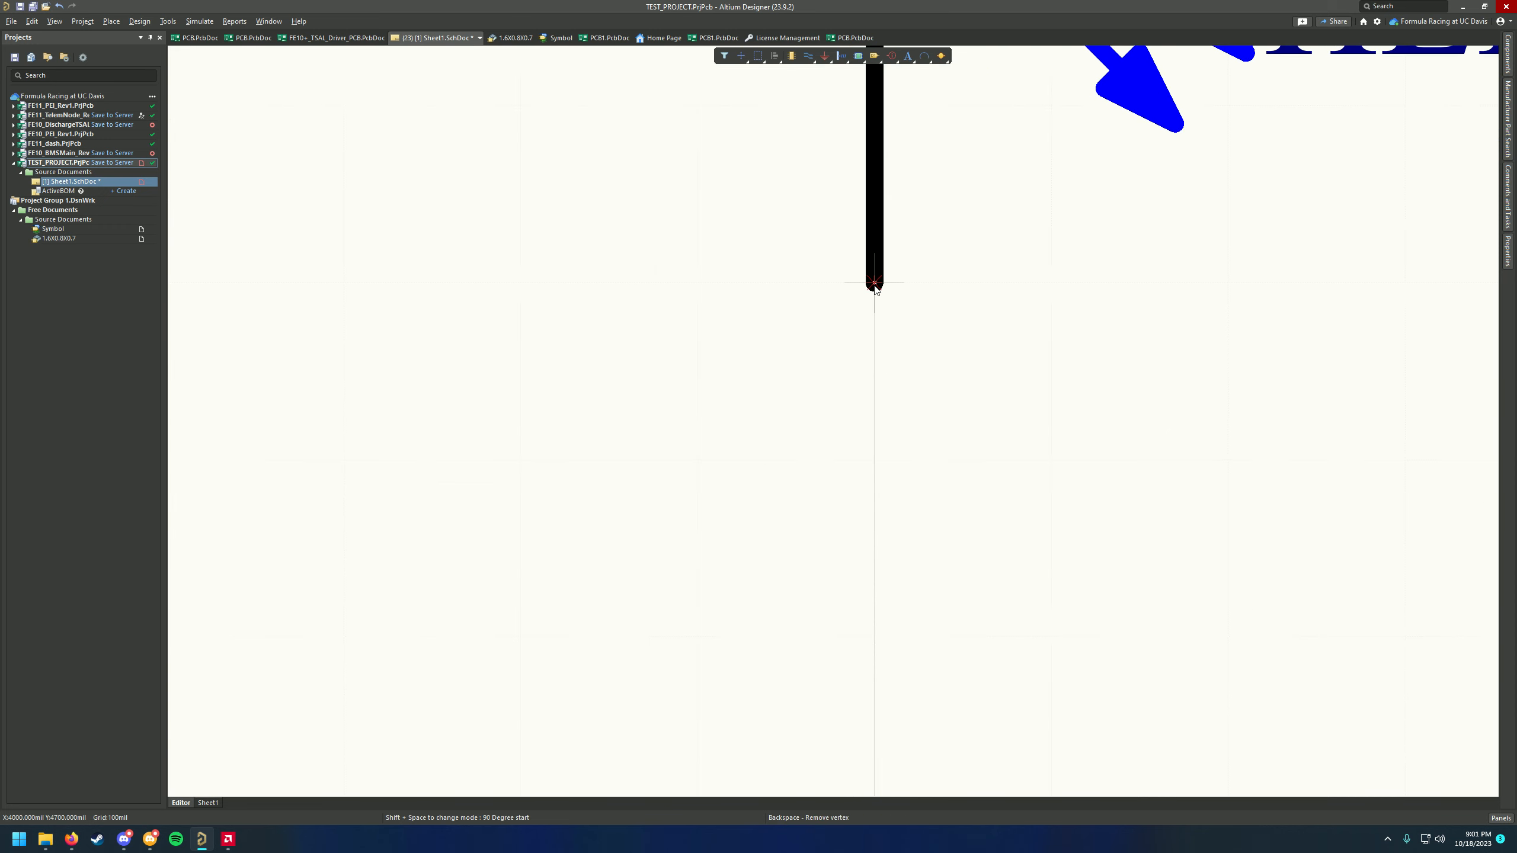
scroll(873, 284, "down", 3, "ctrl")
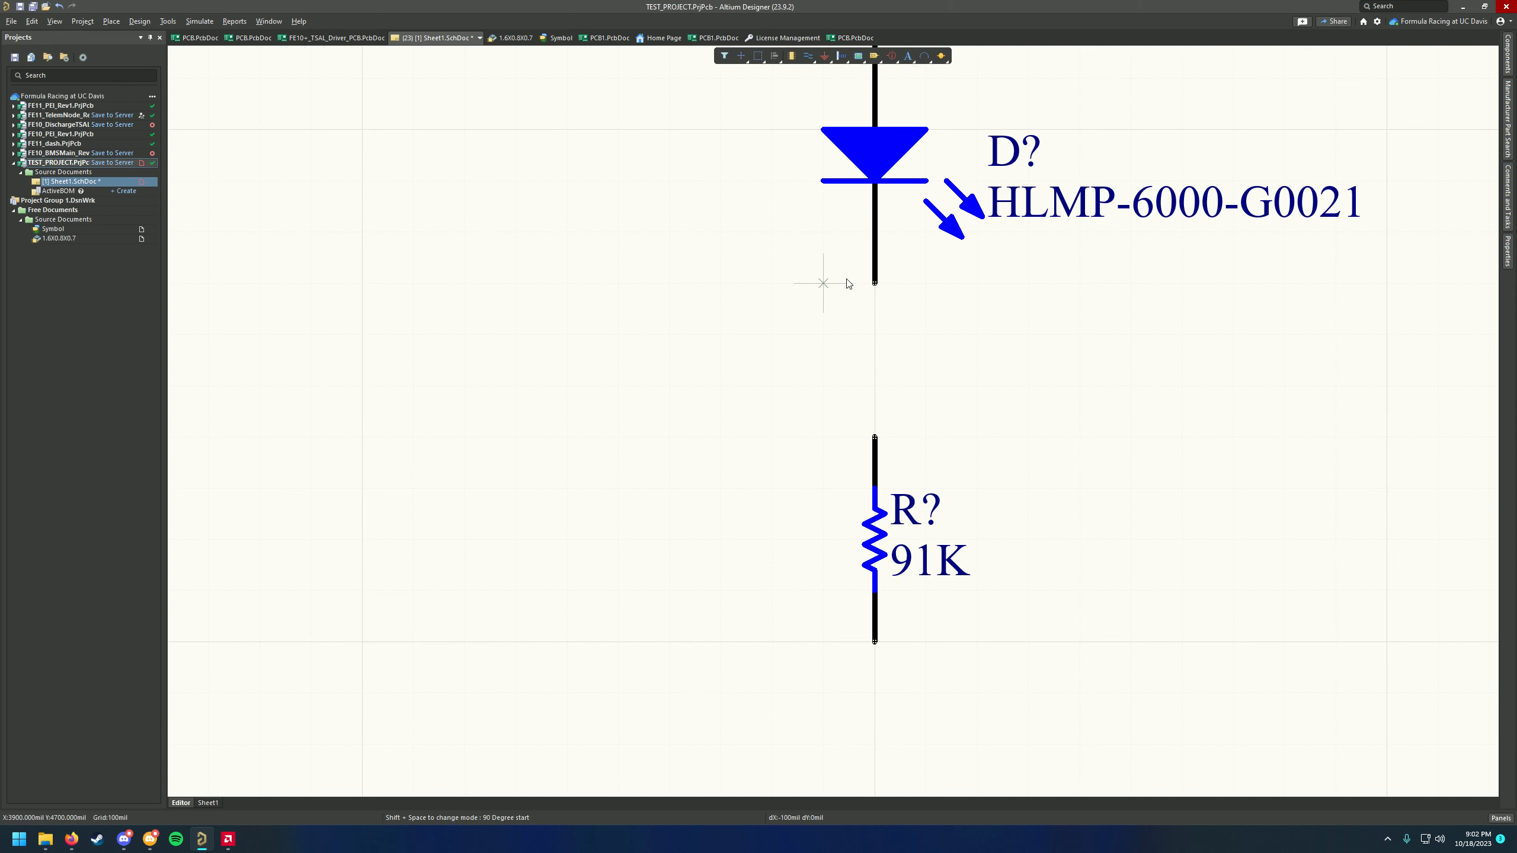
scroll(875, 285, "up", 3, "ctrl")
scroll(874, 284, "down", 2, "ctrl")
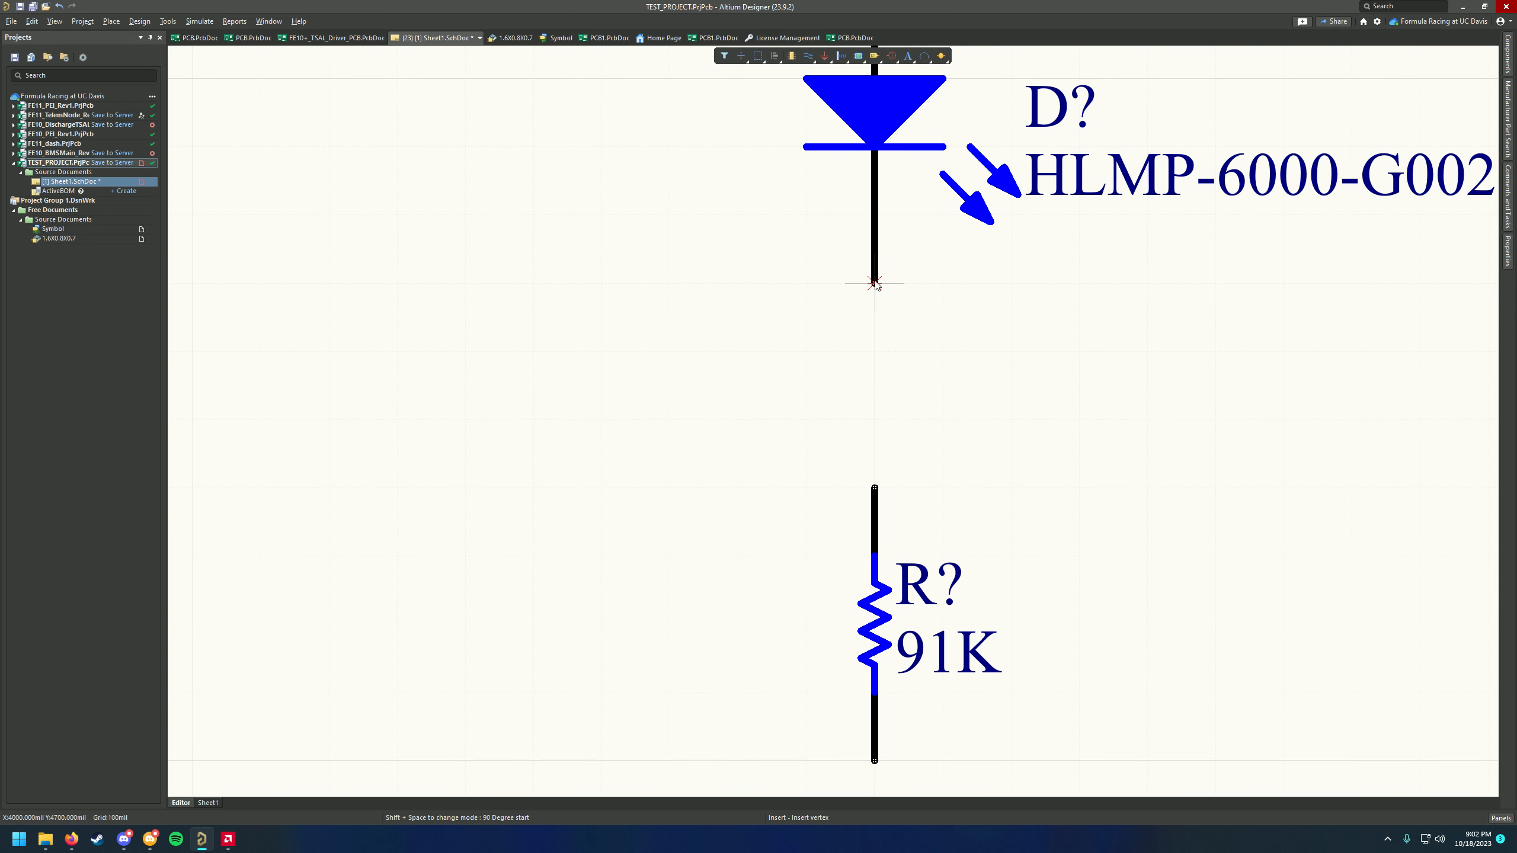
left_click(874, 284)
scroll(869, 237, "down", 1)
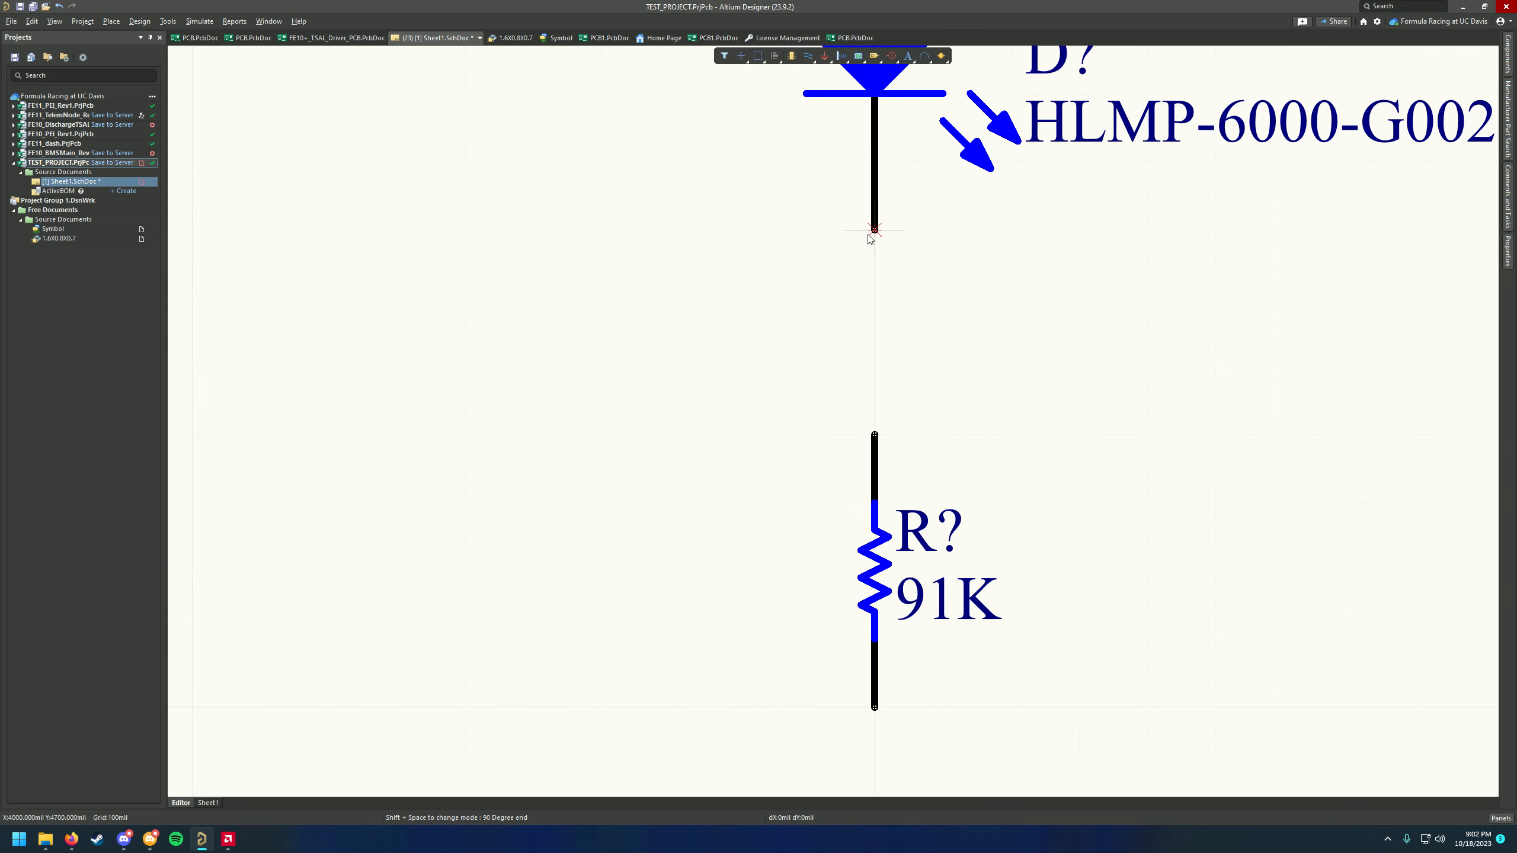
left_click(875, 435)
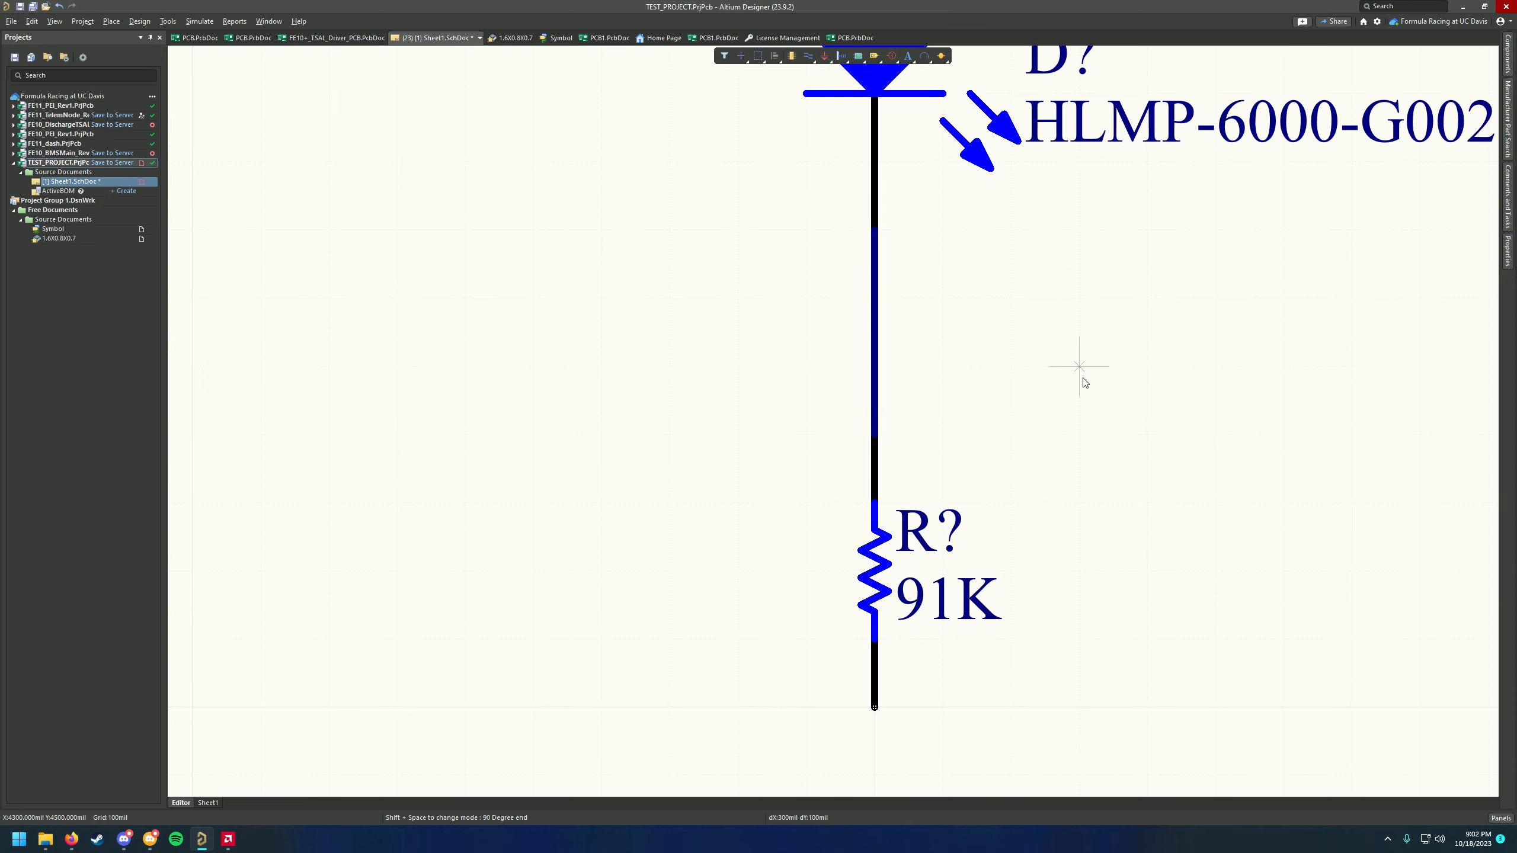
key("Escape")
Select the wire between the LED and the resistor to inspect it, and clear the selection
scroll(989, 346, "down", 3, "ctrl")
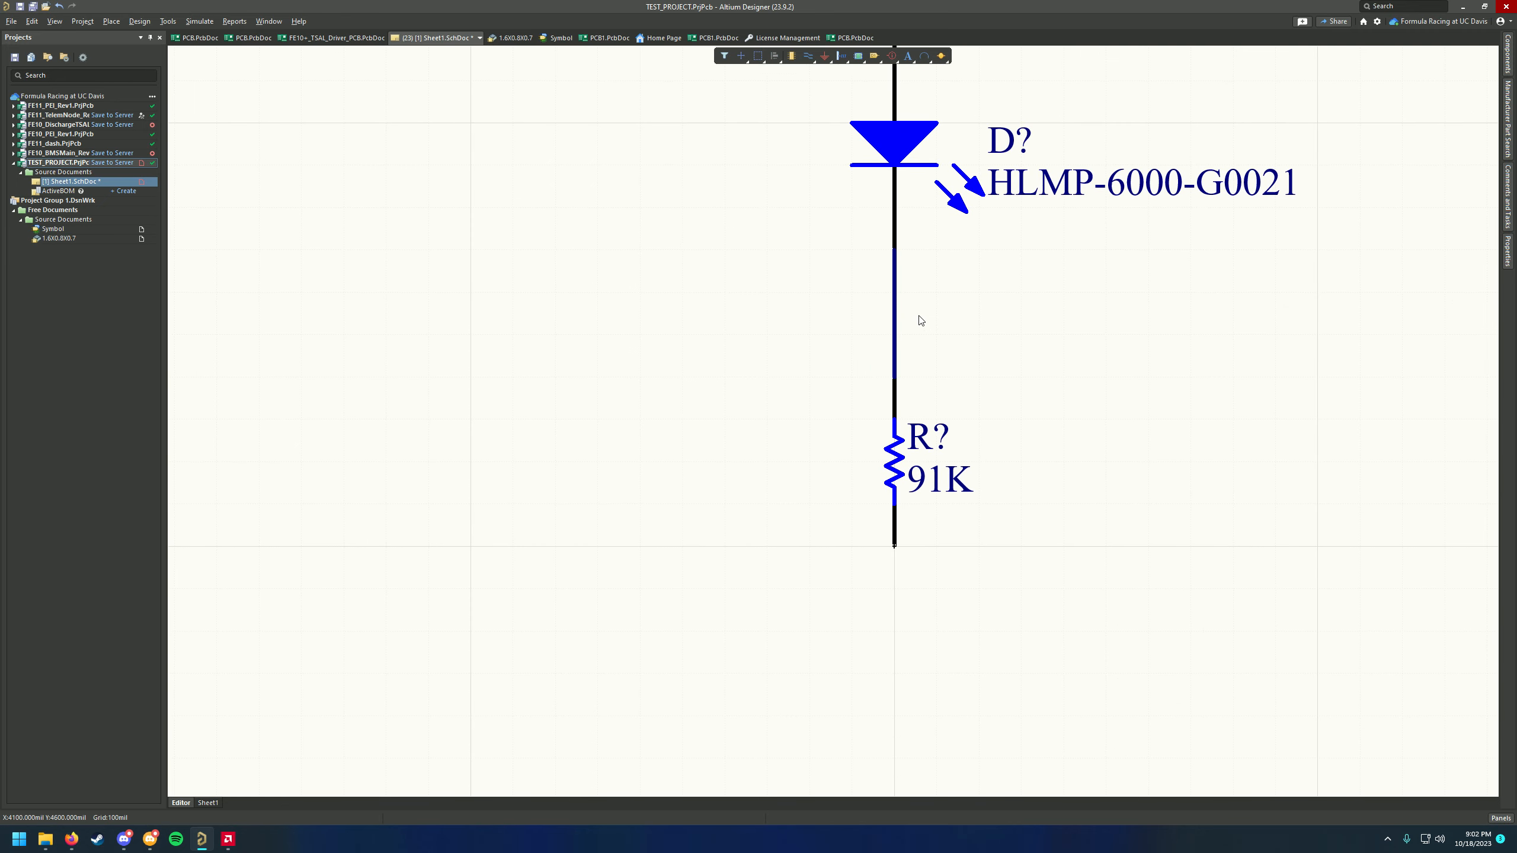
scroll(920, 321, "up", 2, "ctrl")
left_click(882, 323)
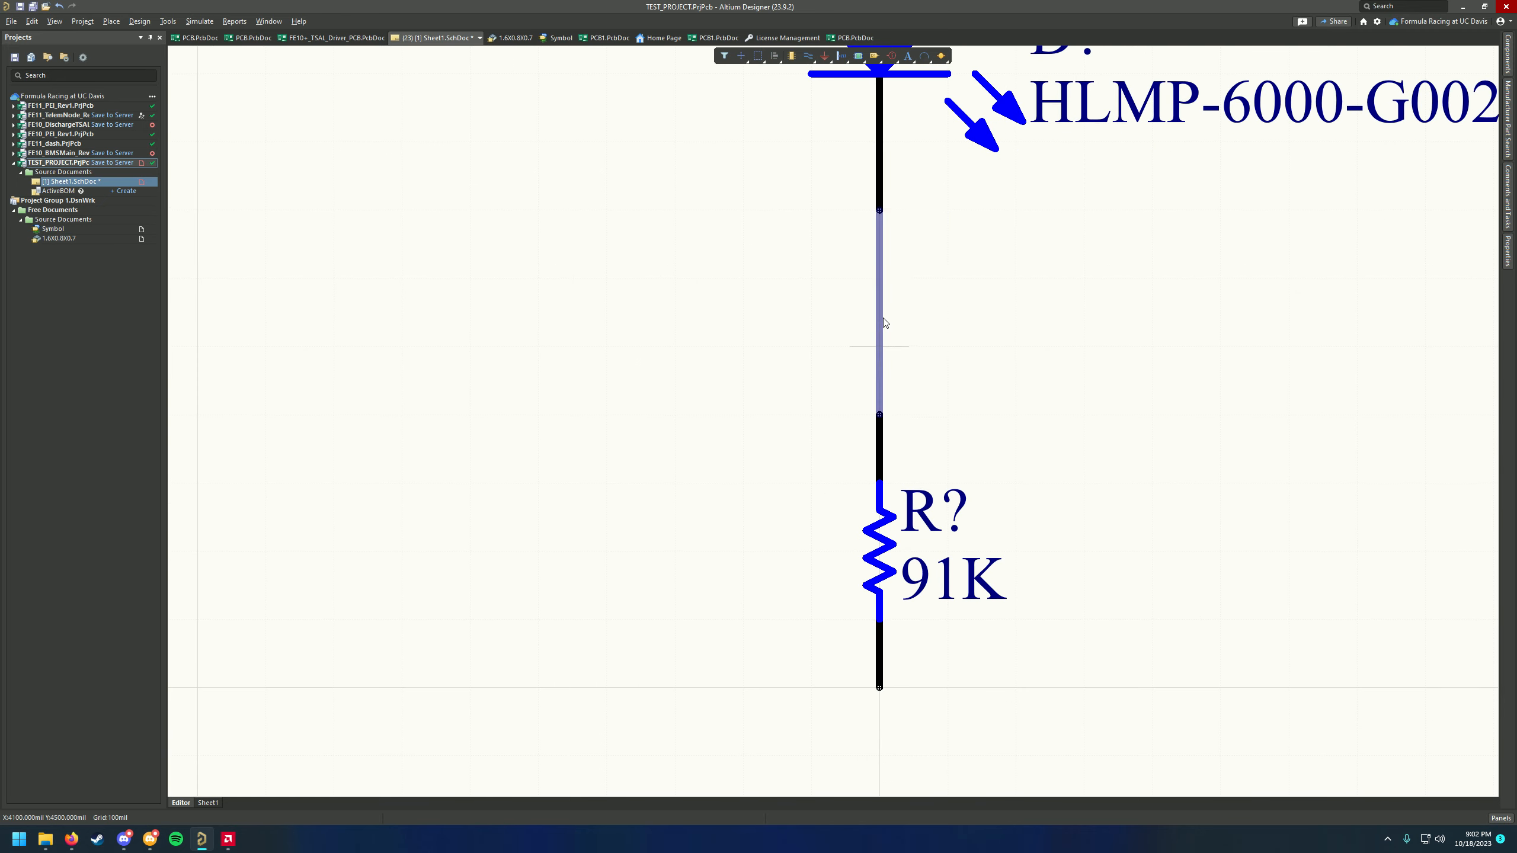
left_click(978, 329)
scroll(978, 329, "down", 3, "ctrl")
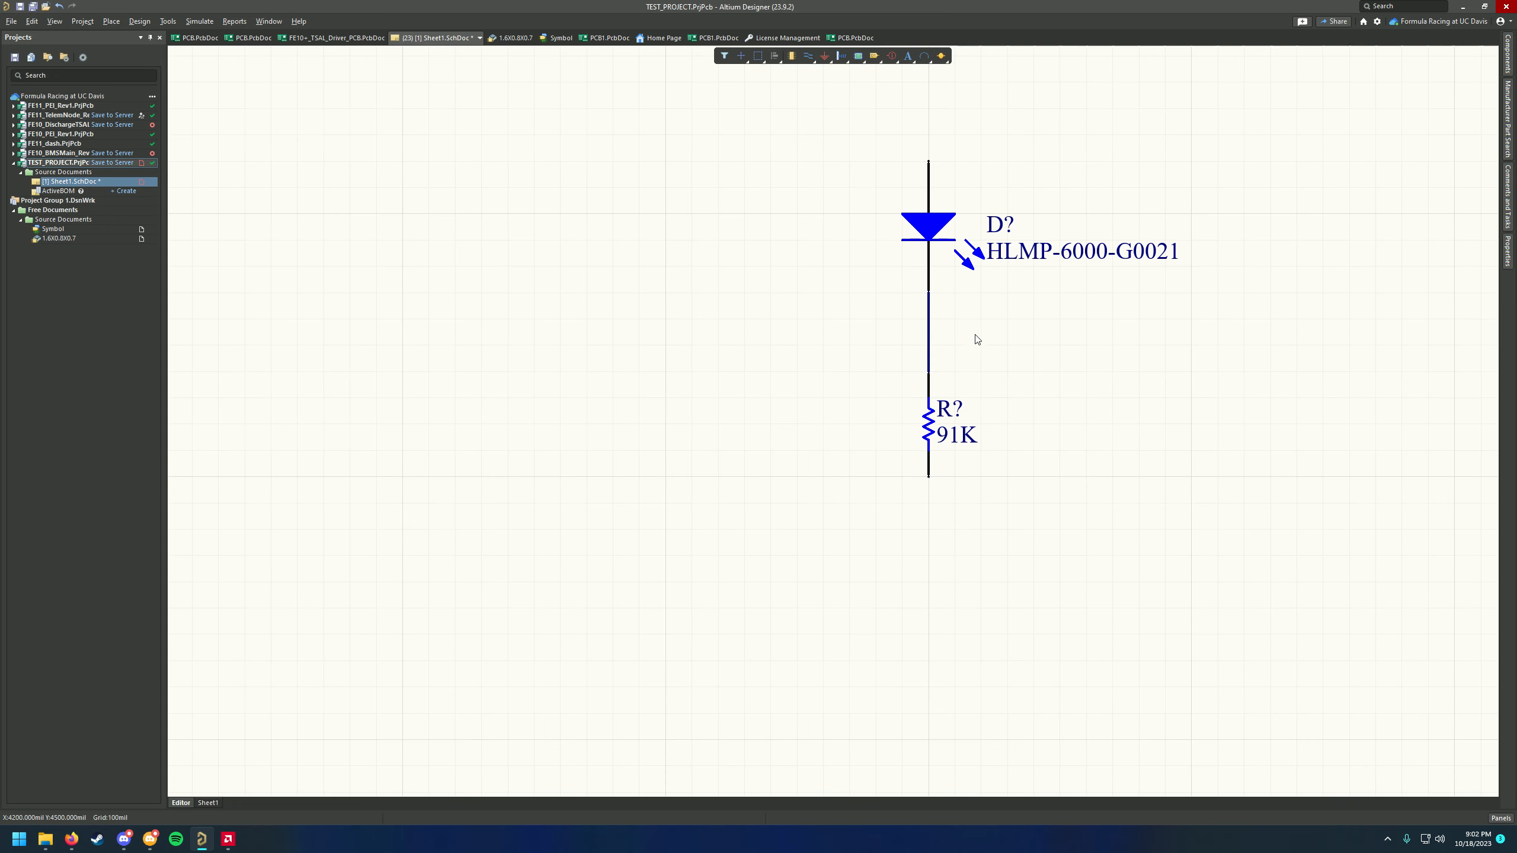
Move the resistor up 100 mil toward the LED, shortening the wire that joins them
right_click_drag(977, 339, 968, 373)
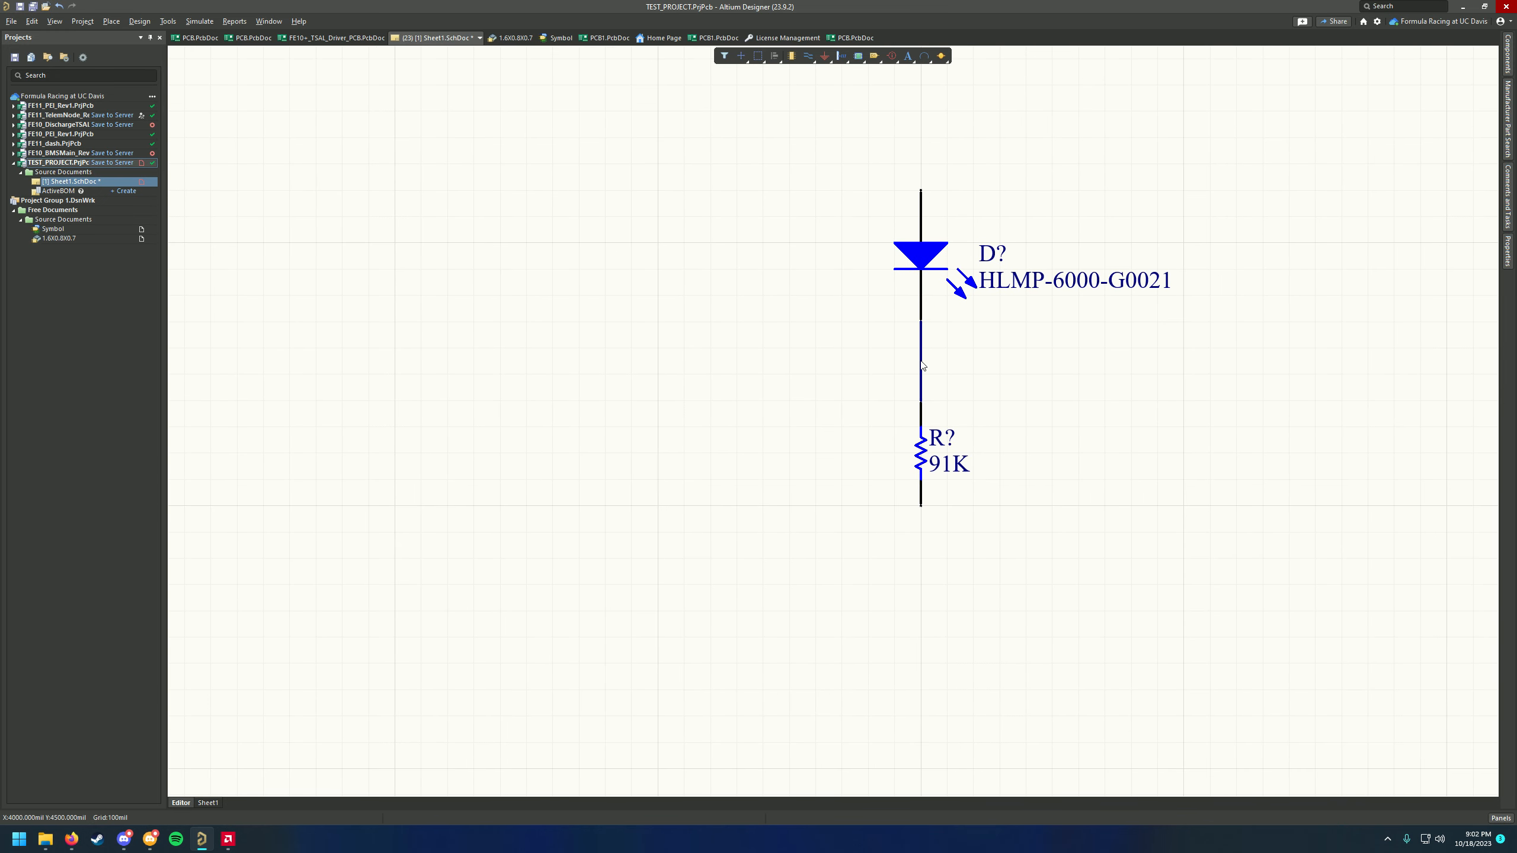
mouse_move(921, 365)
left_mouse_down()
mouse_move(965, 349)
mouse_move(829, 349)
mouse_move(951, 332)
mouse_move(982, 356)
mouse_move(918, 351)
left_mouse_up()
scroll(951, 428, "up", 3, "ctrl")
scroll(898, 486, "down", 2, "ctrl")
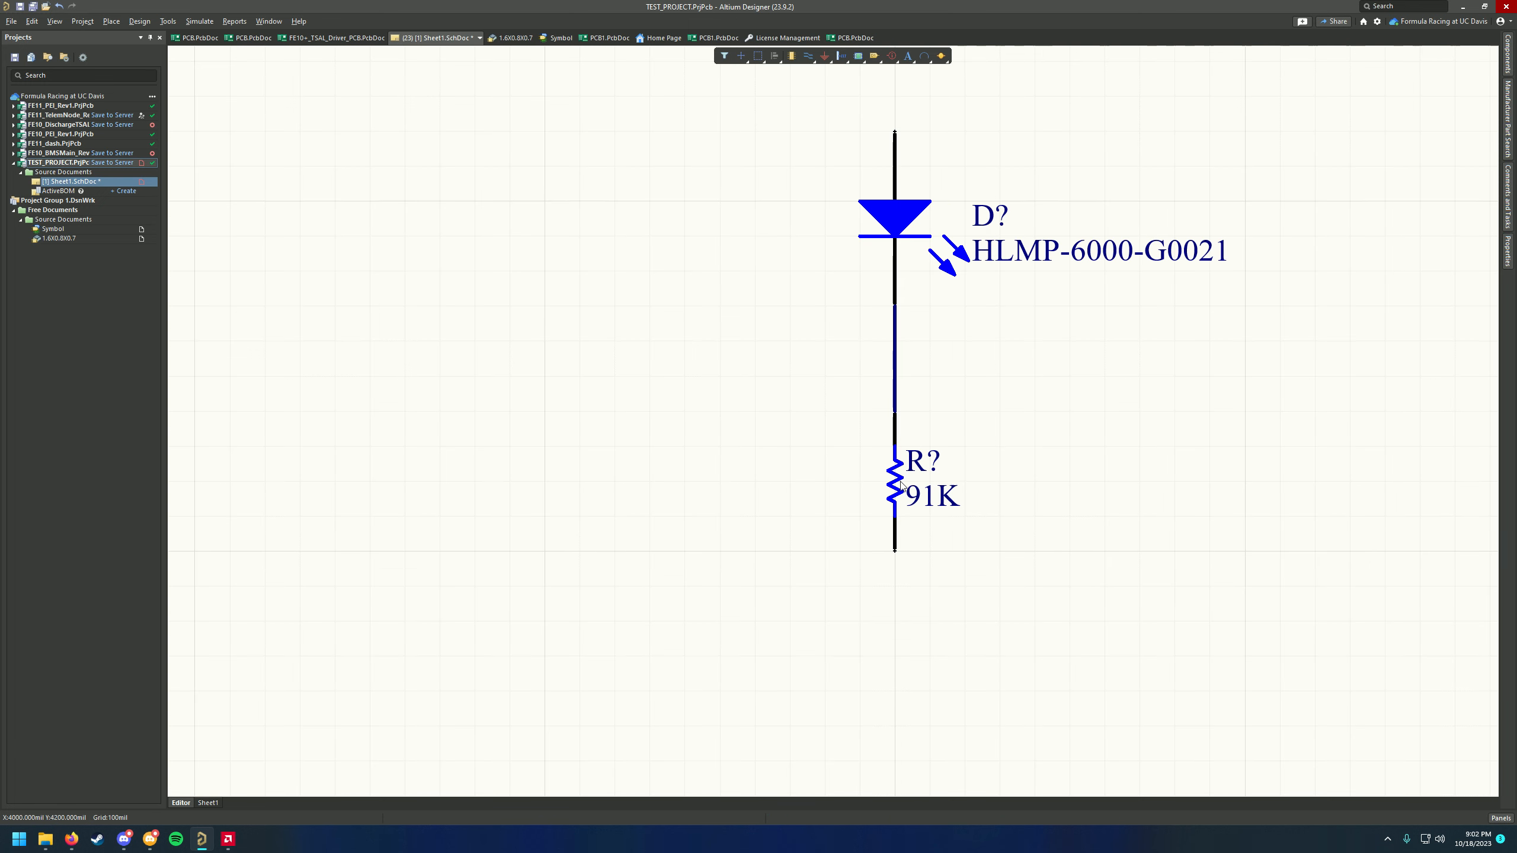
scroll(896, 485, "up", 2, "ctrl")
left_click_drag(894, 486, 844, 531)
scroll(977, 483, "down", 2, "ctrl")
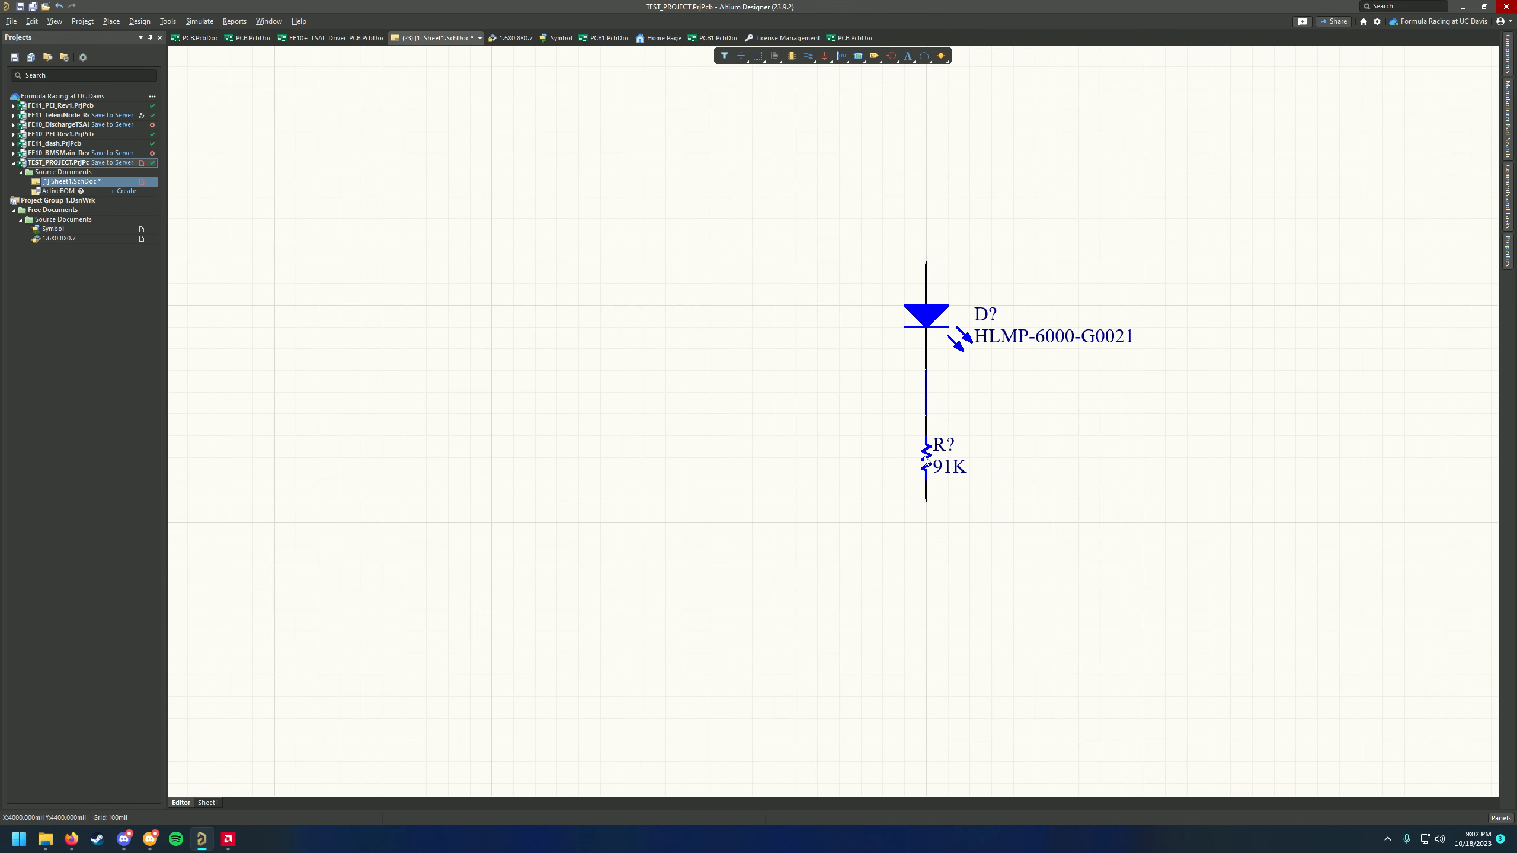
Inspect the wire segment connecting the LED's lower pin to the resistor's upper pin
scroll(937, 432, "up", 2, "ctrl")
scroll(950, 358, "up", 2, "ctrl")
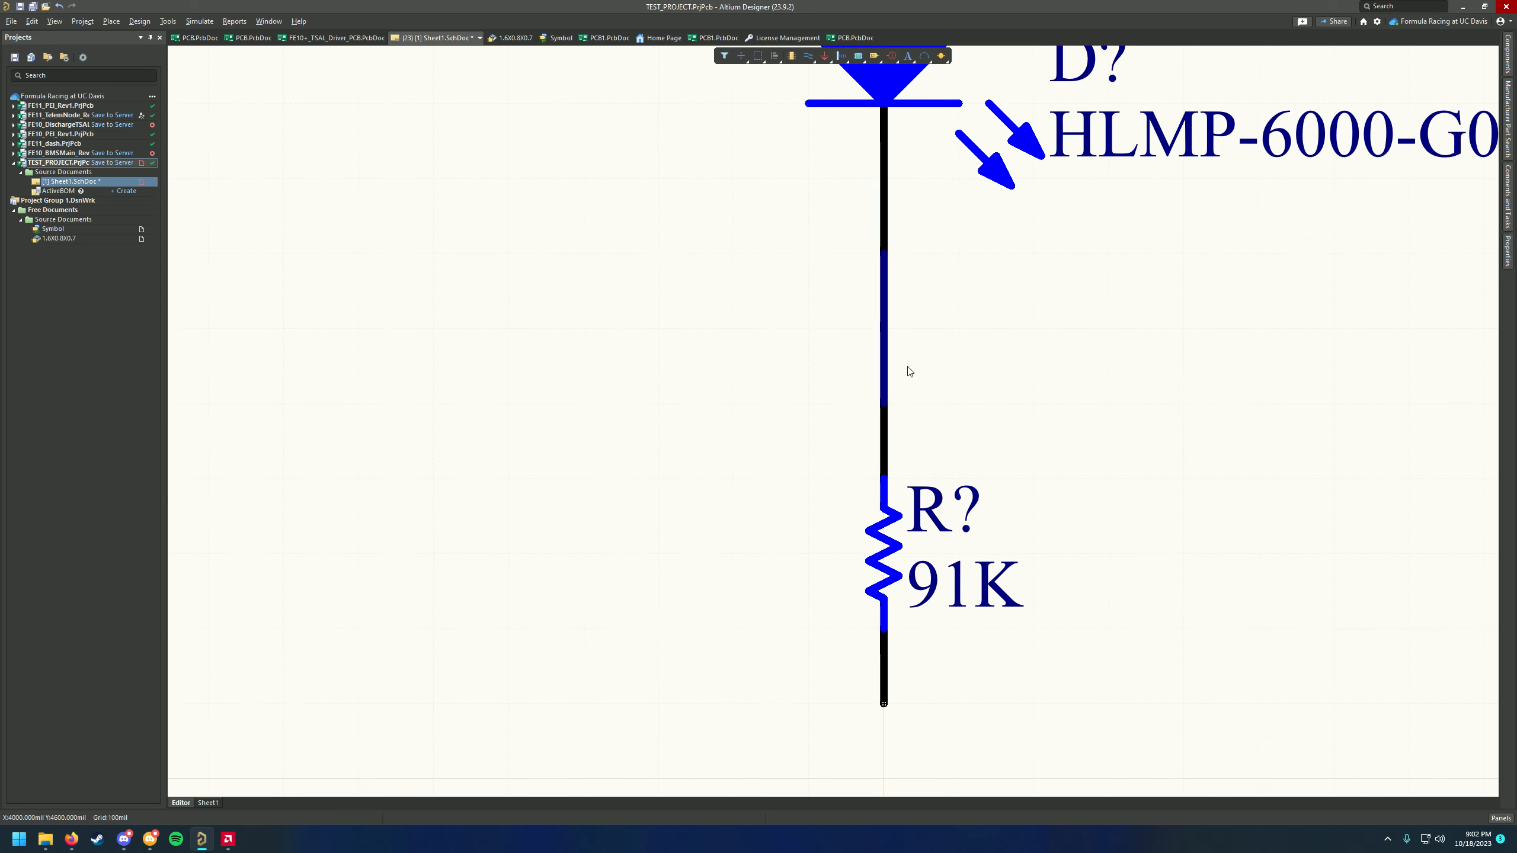
left_click(886, 342)
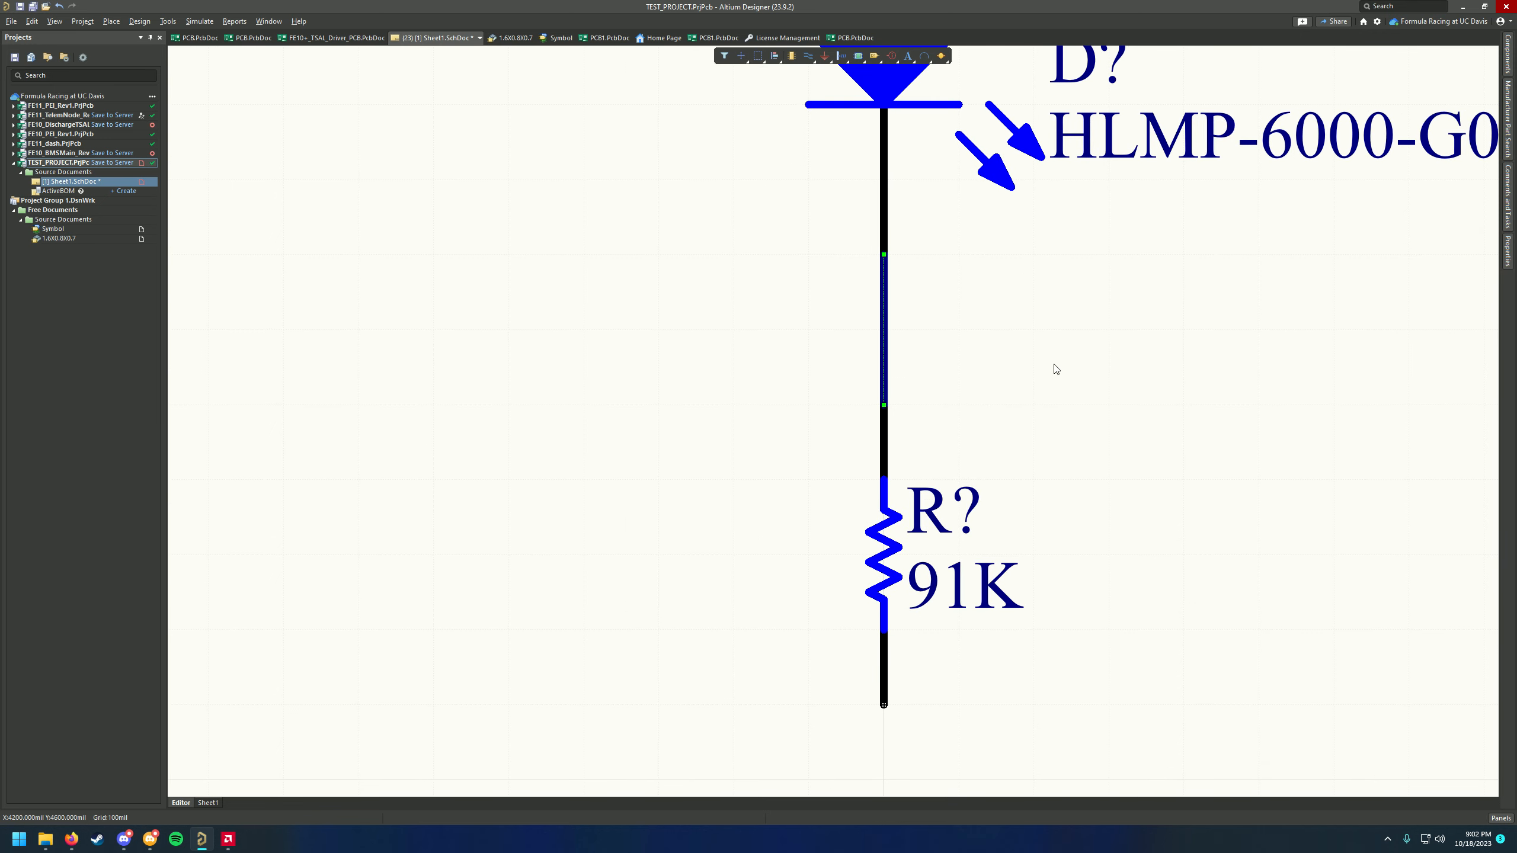
scroll(1056, 368, "down", 3, "ctrl")
scroll(1057, 433, "up", 4, "ctrl")
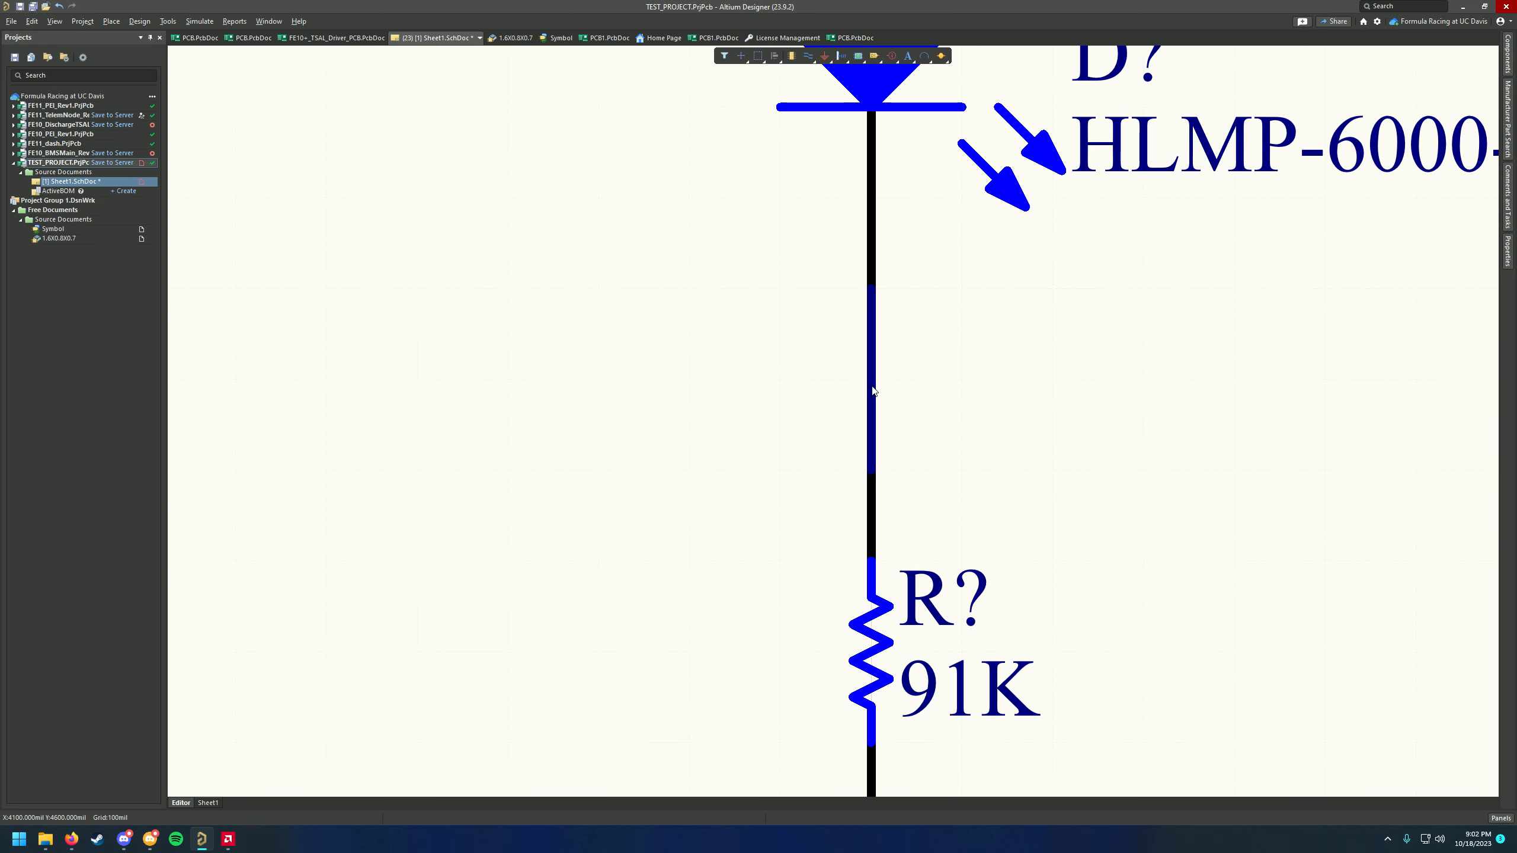
left_click(1142, 408)
Delete the wire between the LED and resistor as well as the resistor, and undo the deletions
left_click(868, 365)
scroll(1202, 426, "down", 2, "ctrl")
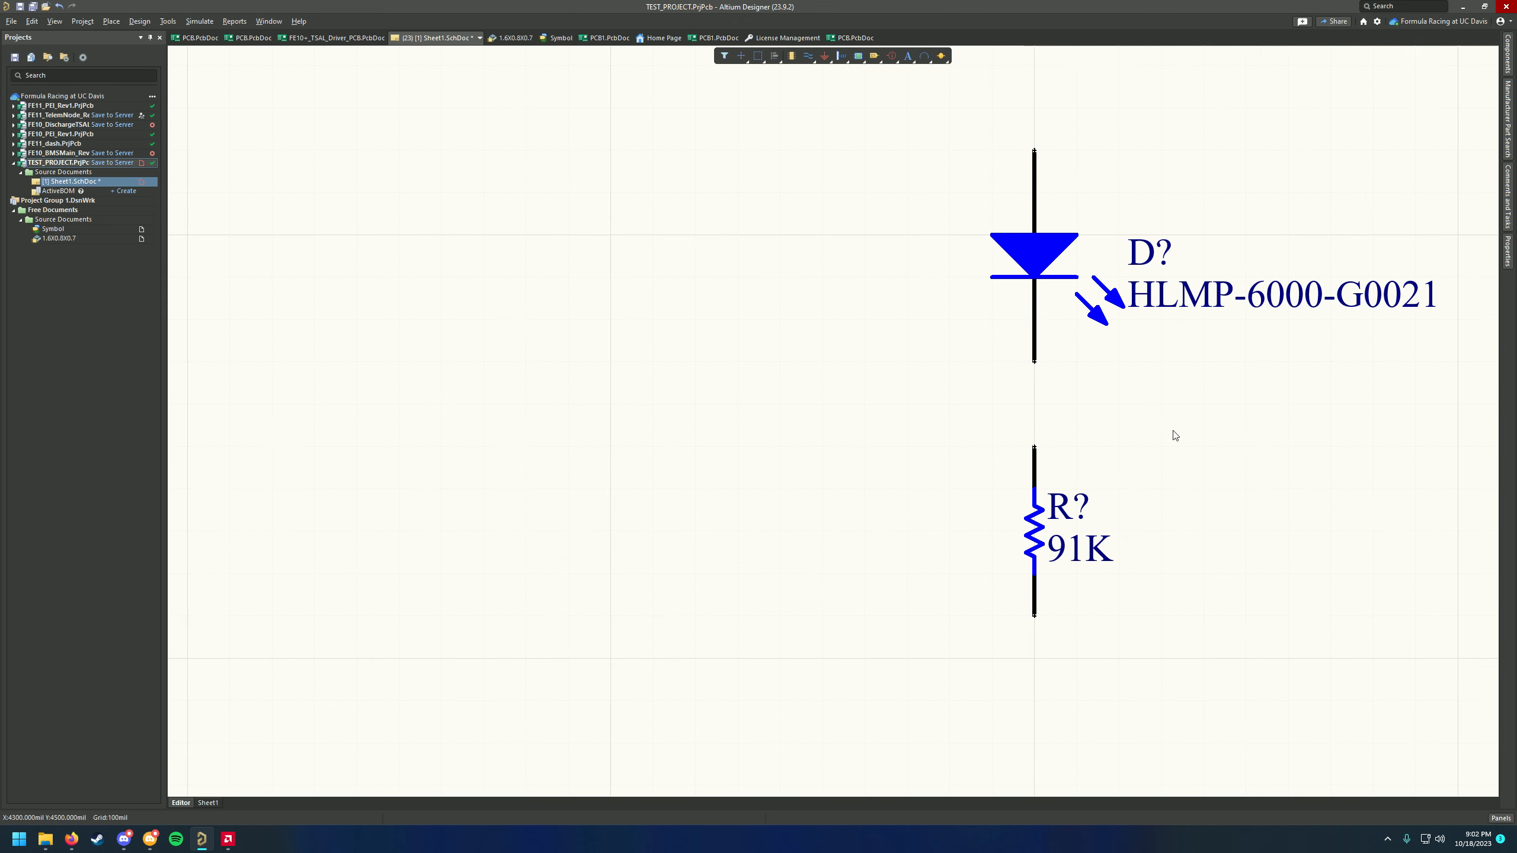
left_click(1031, 527)
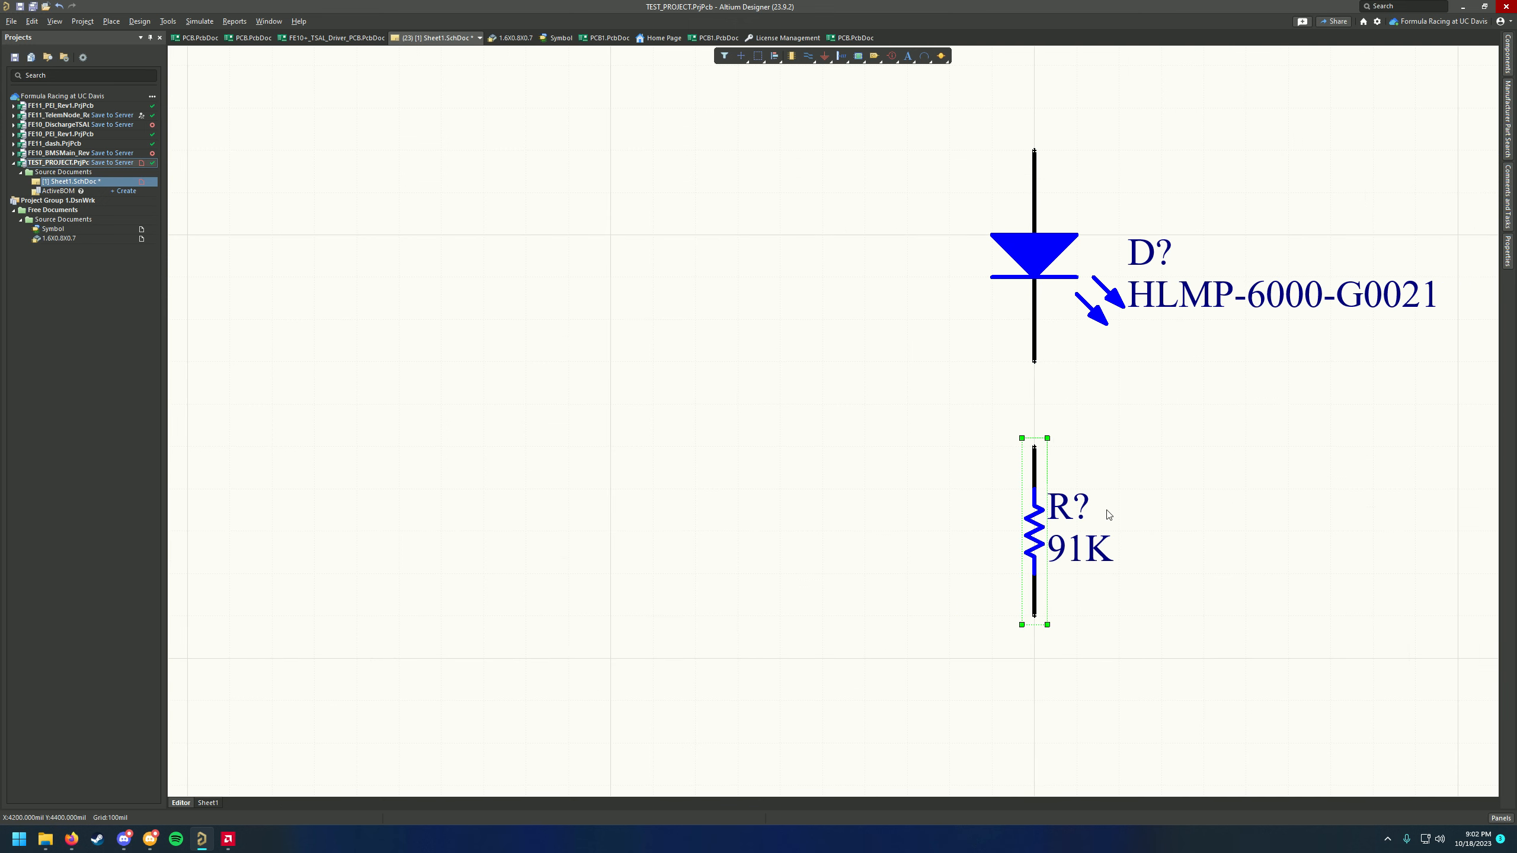
key("Delete")
key("ctrl+z")
right_click_drag(1134, 440, 988, 420)
left_click(989, 420)
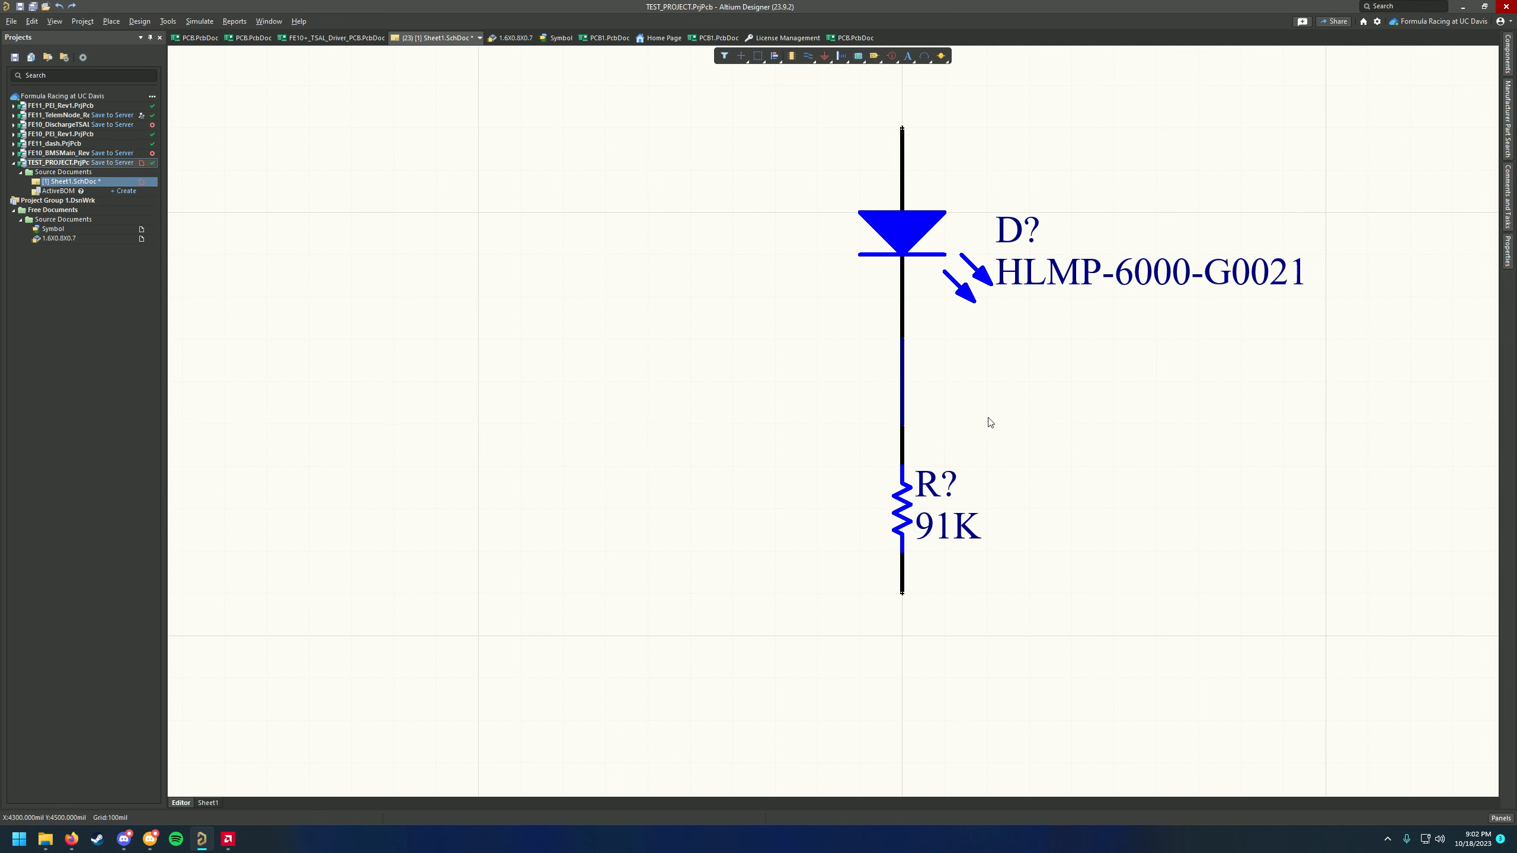
scroll(985, 420, "up", 4, "ctrl")
scroll(867, 414, "down", 2, "ctrl")
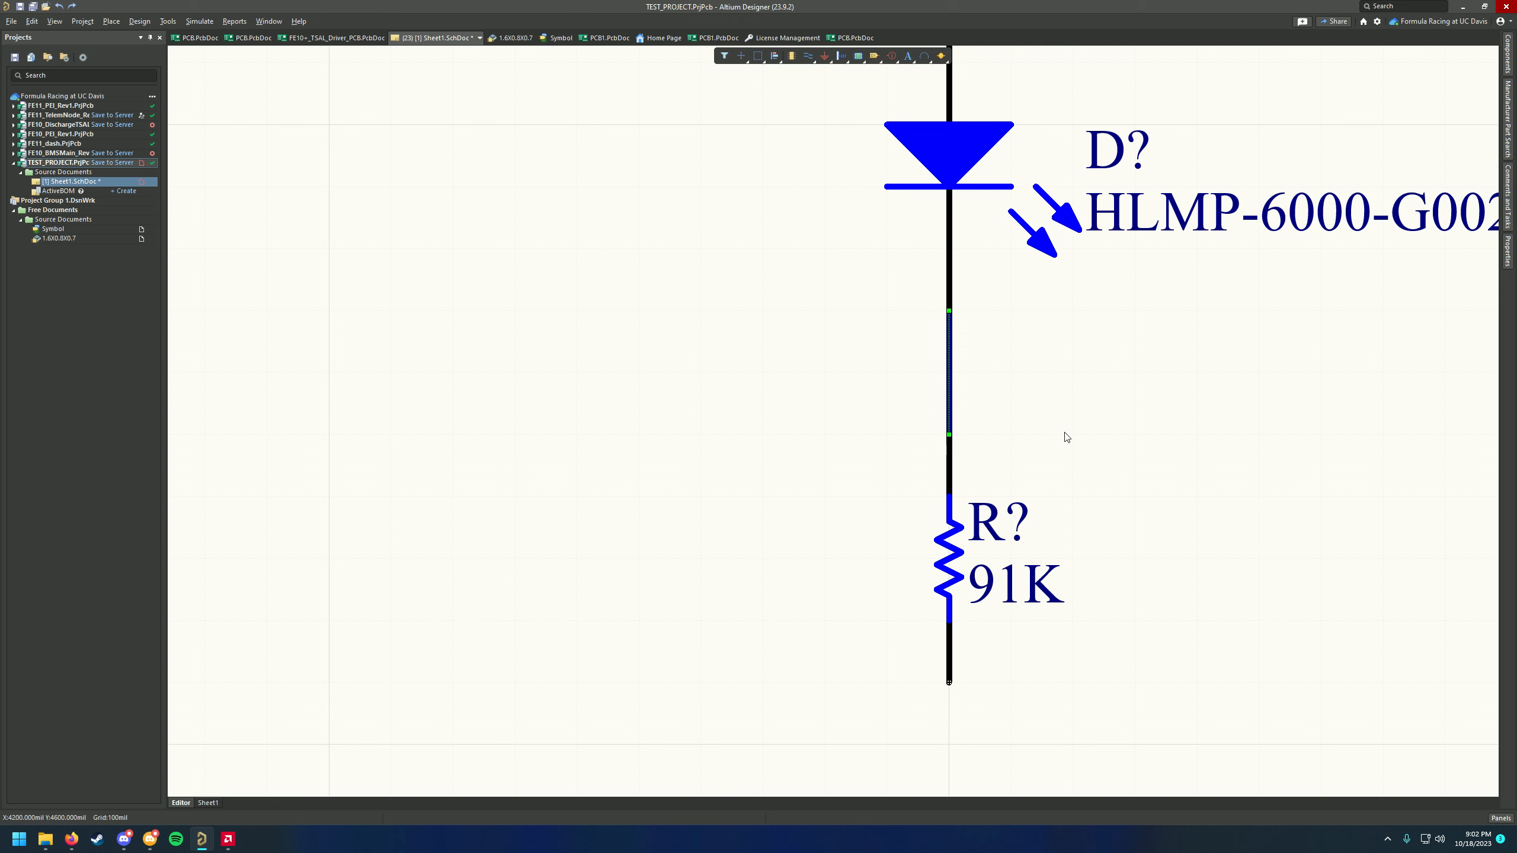
left_click(1083, 475)
scroll(952, 474, "down", 3, "ctrl")
right_click_drag(1083, 475, 911, 461)
Place a GND power port on the lower pin of the resistor
scroll(931, 477, "up", 2, "ctrl")
scroll(919, 476, "down", 3, "ctrl")
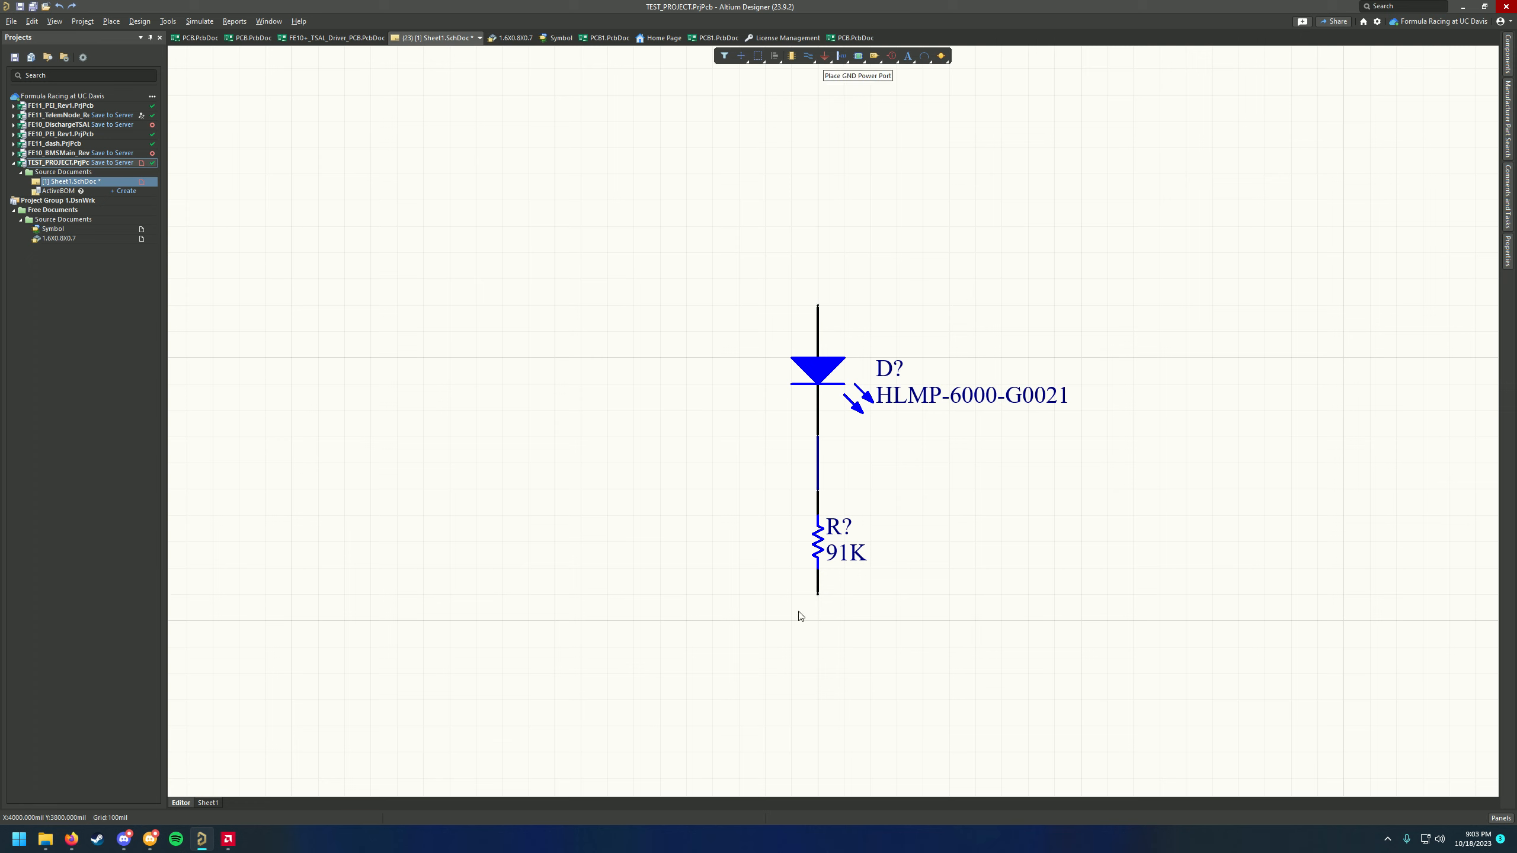
left_click(824, 58)
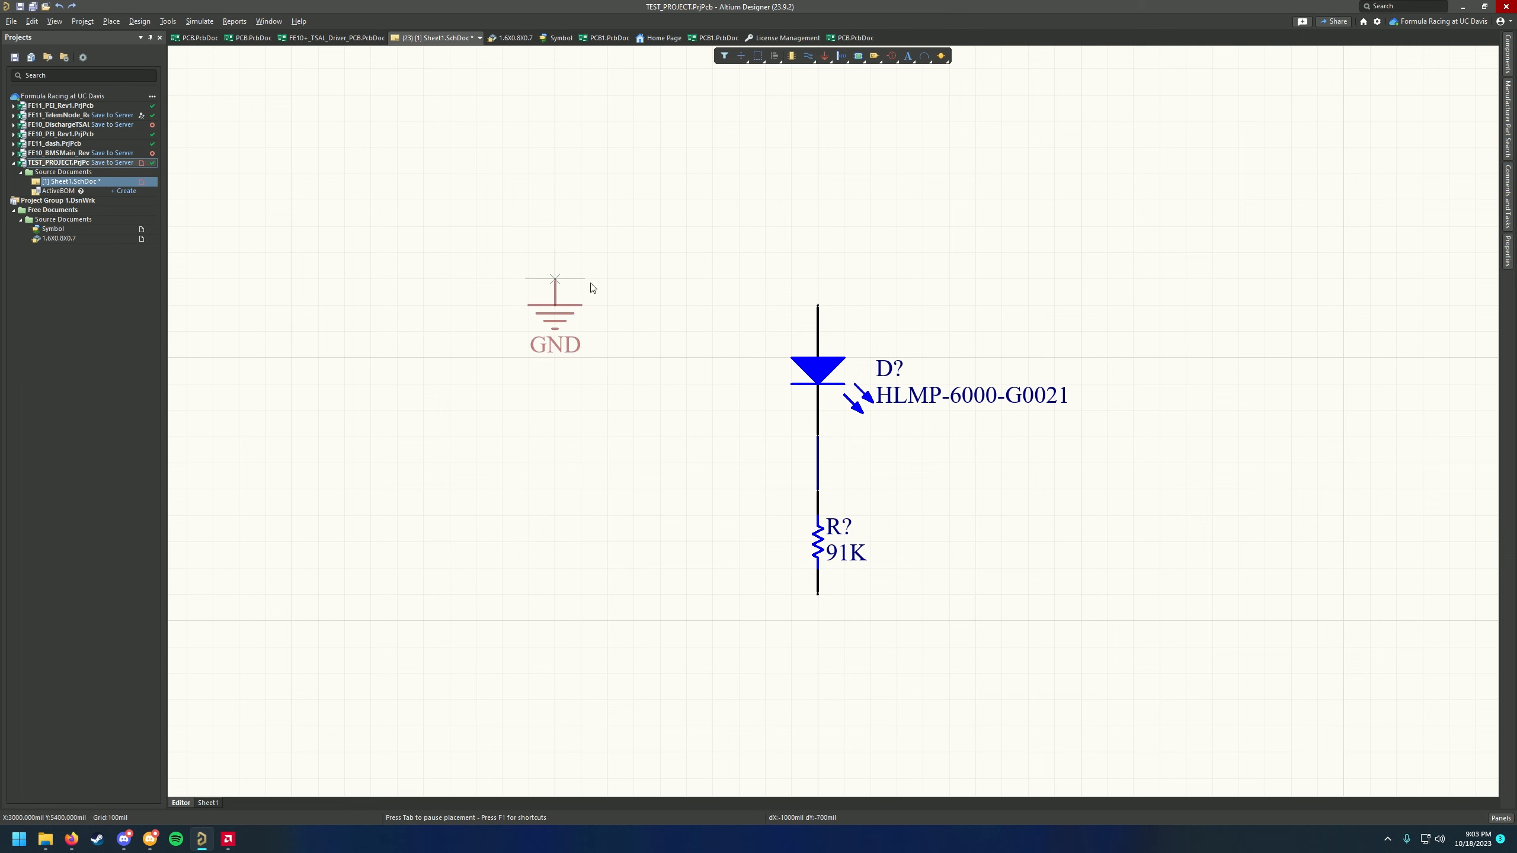
left_click(818, 596)
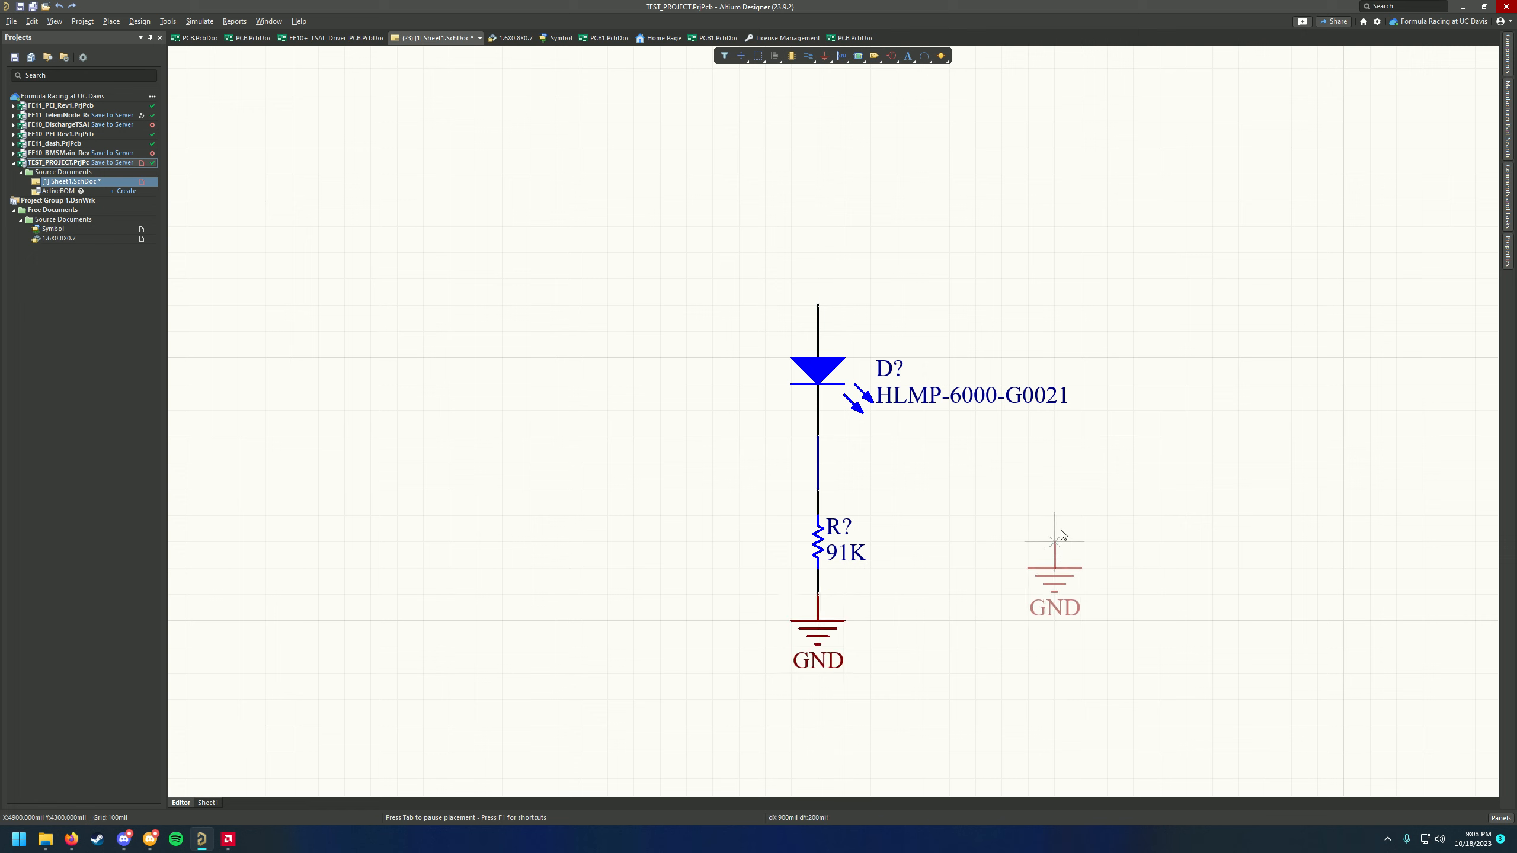
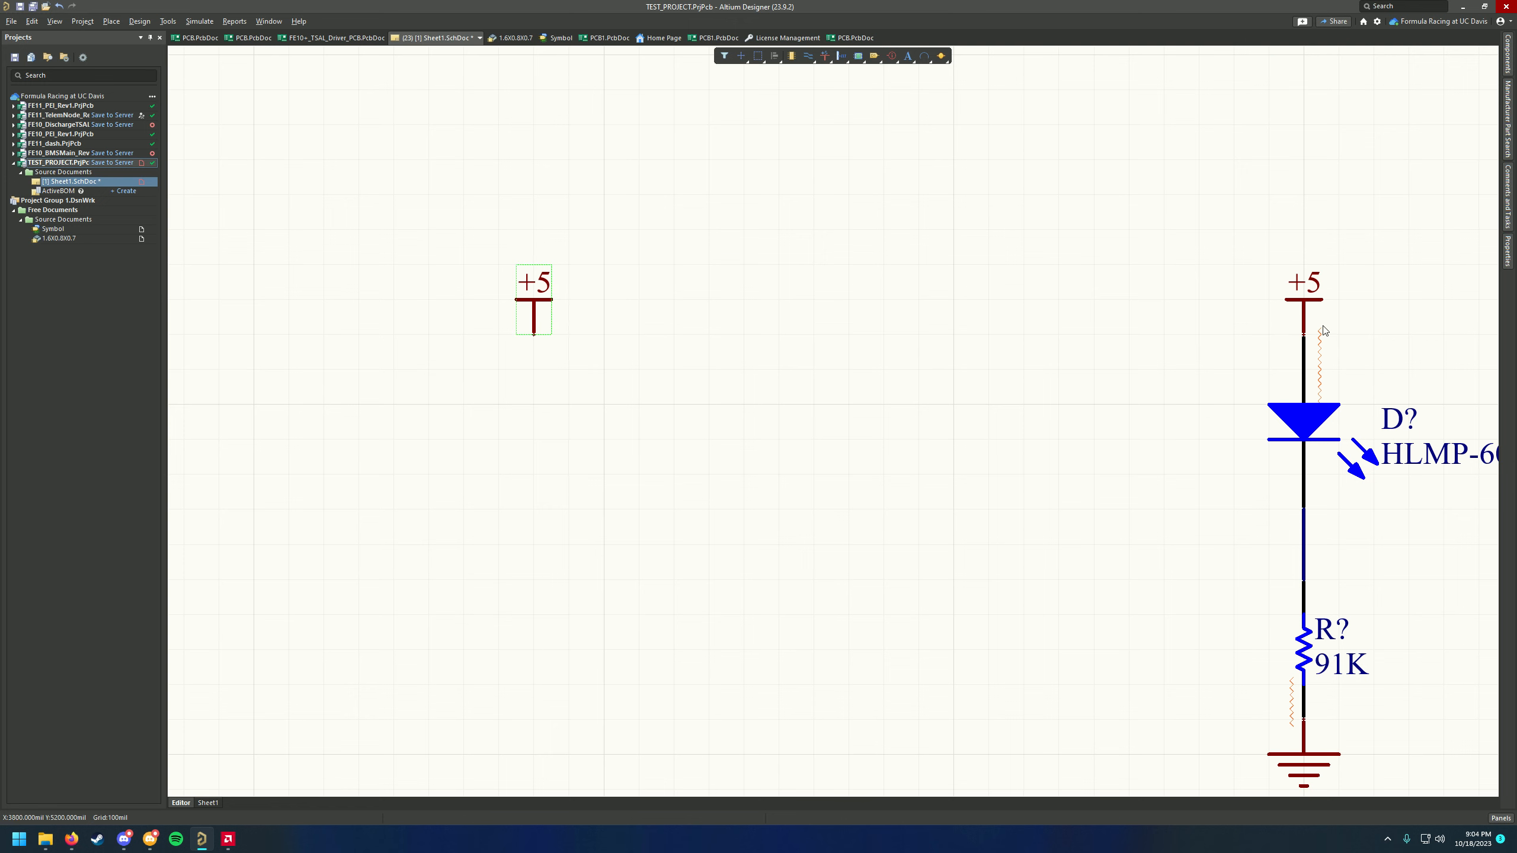
Delete the extra unconnected +5 power port standing apart from the LED circuit
left_click(1307, 312)
left_click(752, 346)
scroll(754, 349, "down", 4, "ctrl")
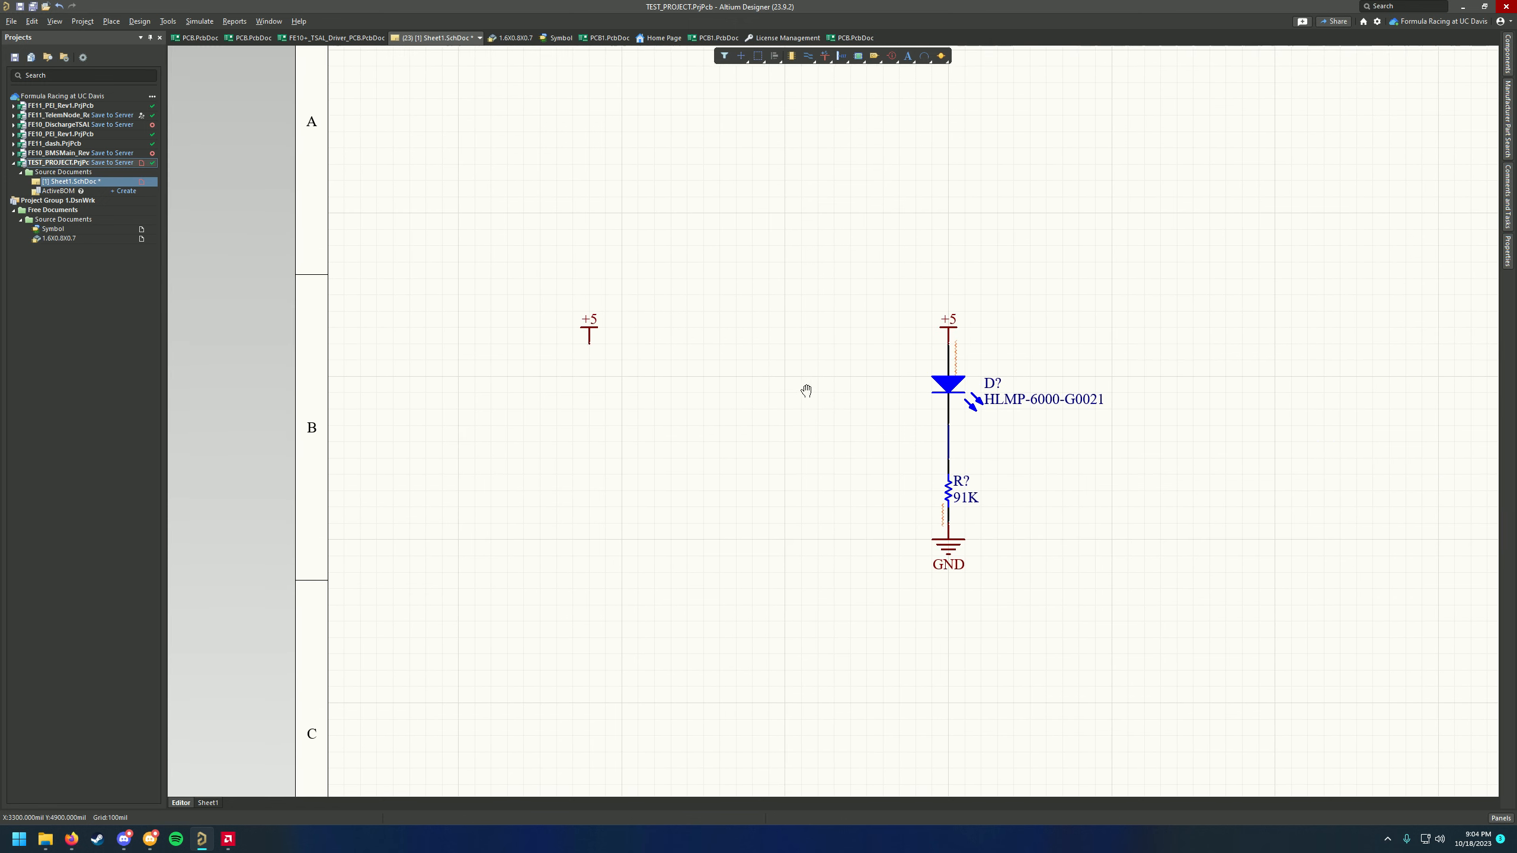
scroll(805, 386, "up", 2, "ctrl")
scroll(812, 384, "up", 1, "ctrl")
left_click_drag(387, 235, 518, 365)
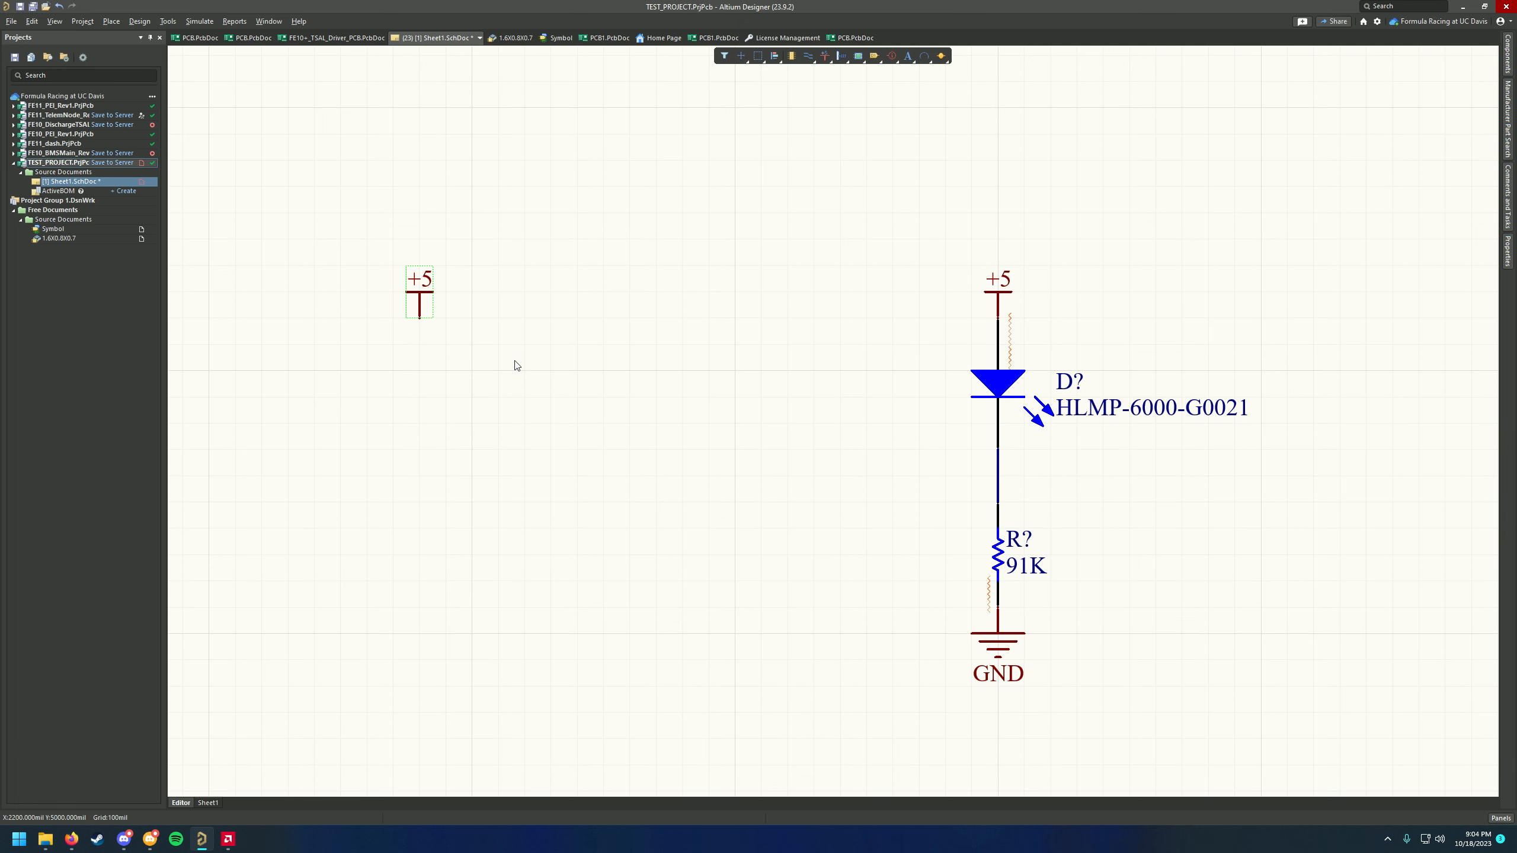
key("Delete")
Open the properties of the wire between the LED and resistor and check its automatically assigned net name
right_click_drag(848, 347, 687, 385)
right_click_drag(890, 460, 810, 472)
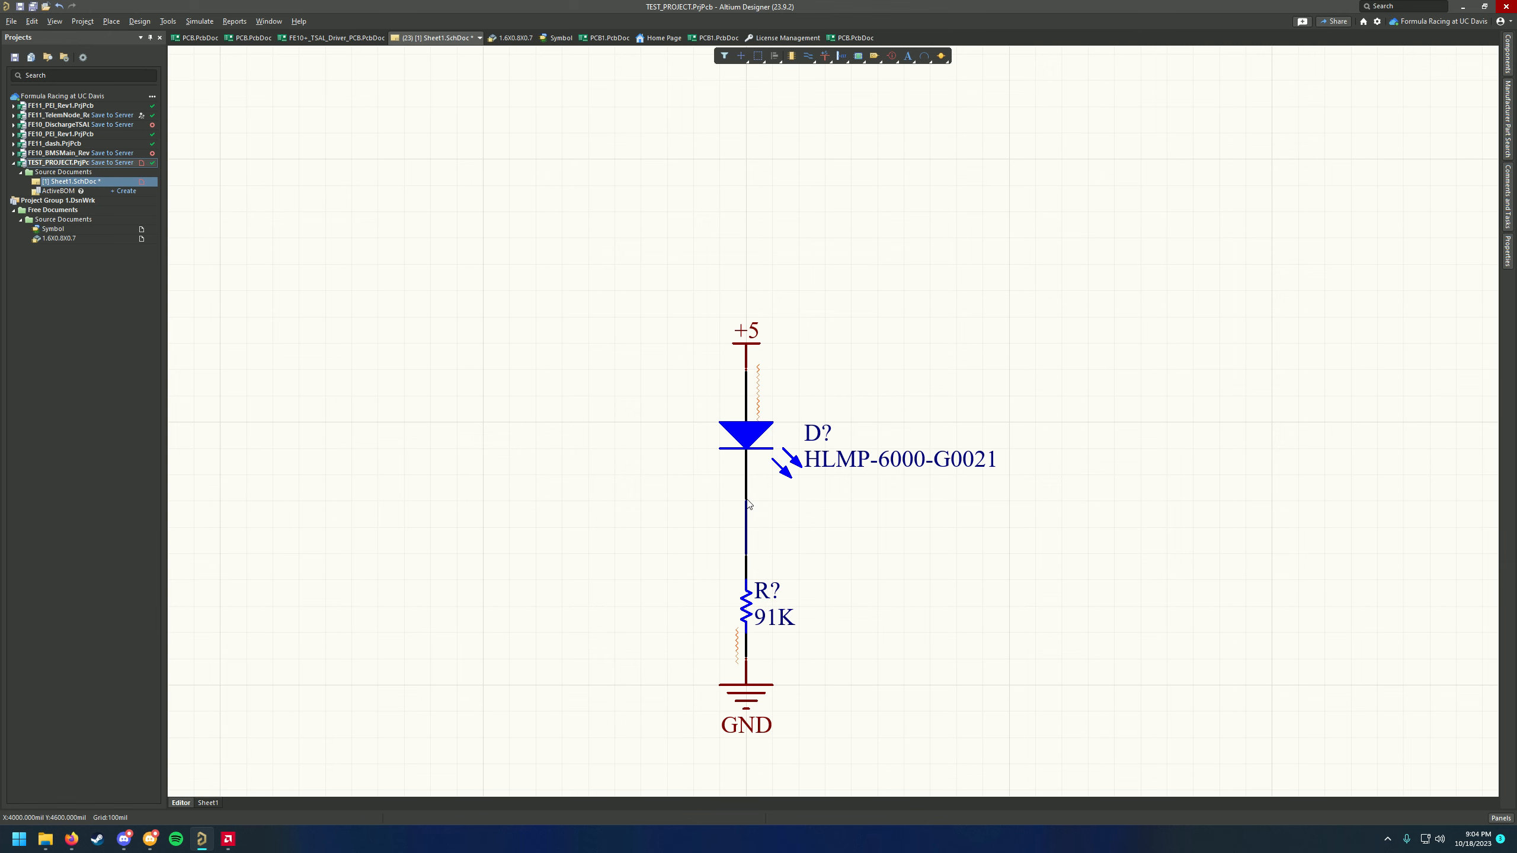
scroll(757, 564, "up", 4, "ctrl")
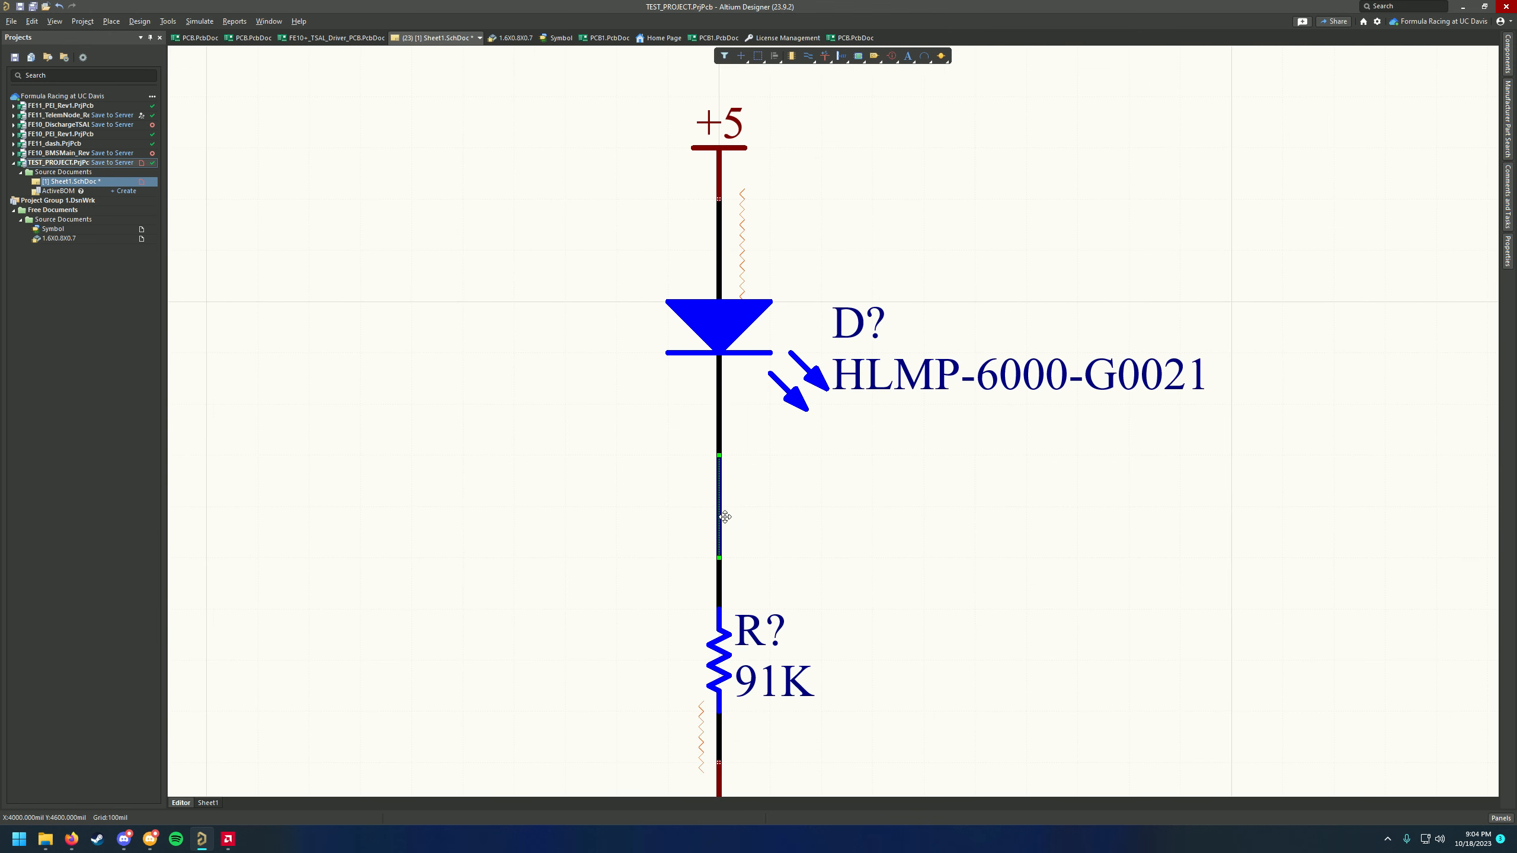
scroll(754, 513, "up", 3, "ctrl")
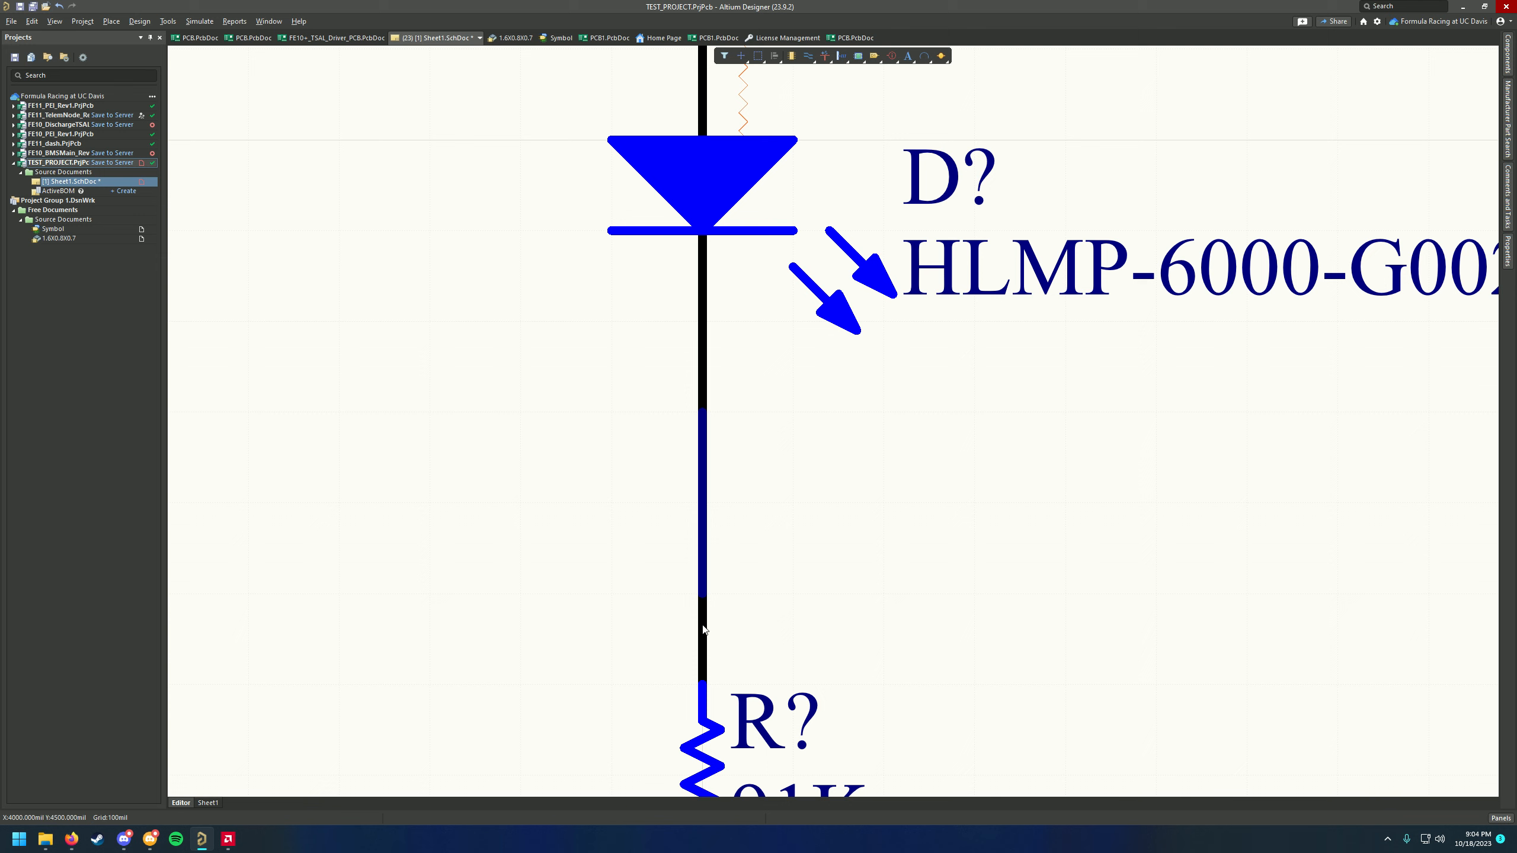
left_click(703, 552)
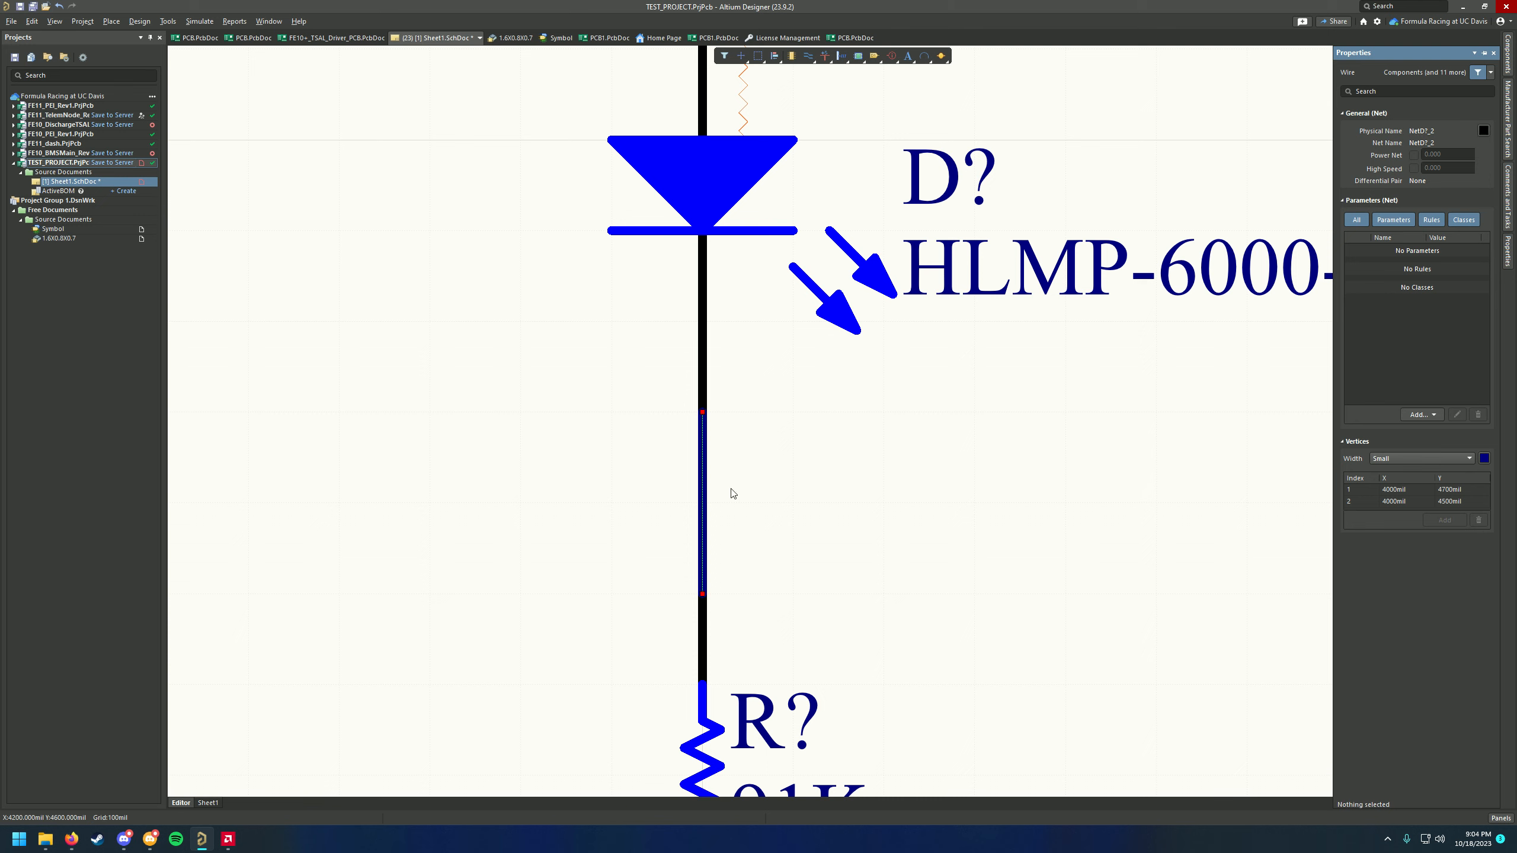
double_click(704, 504)
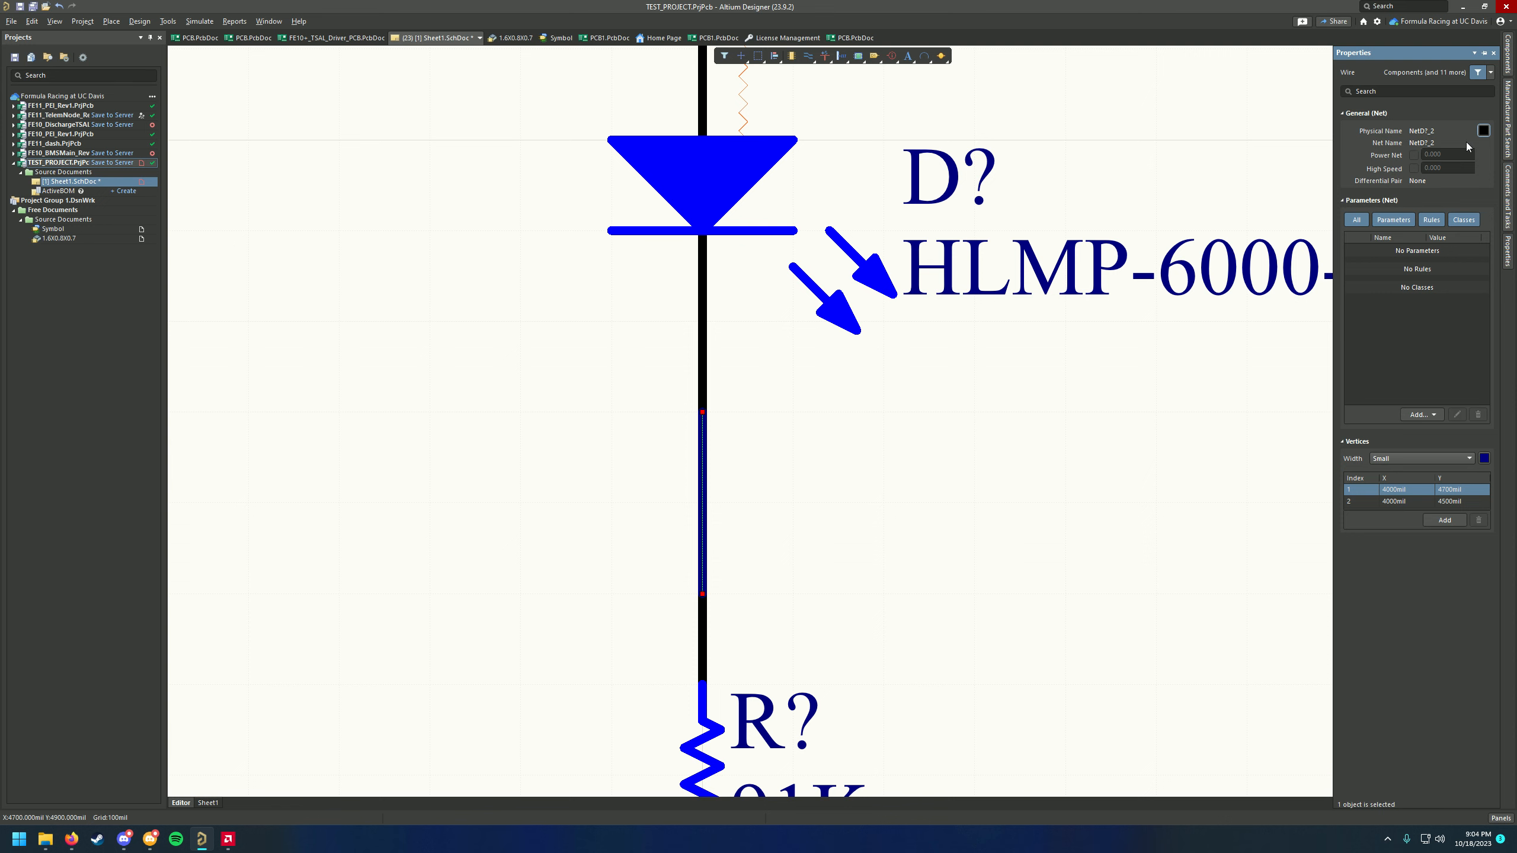
left_click(964, 407)
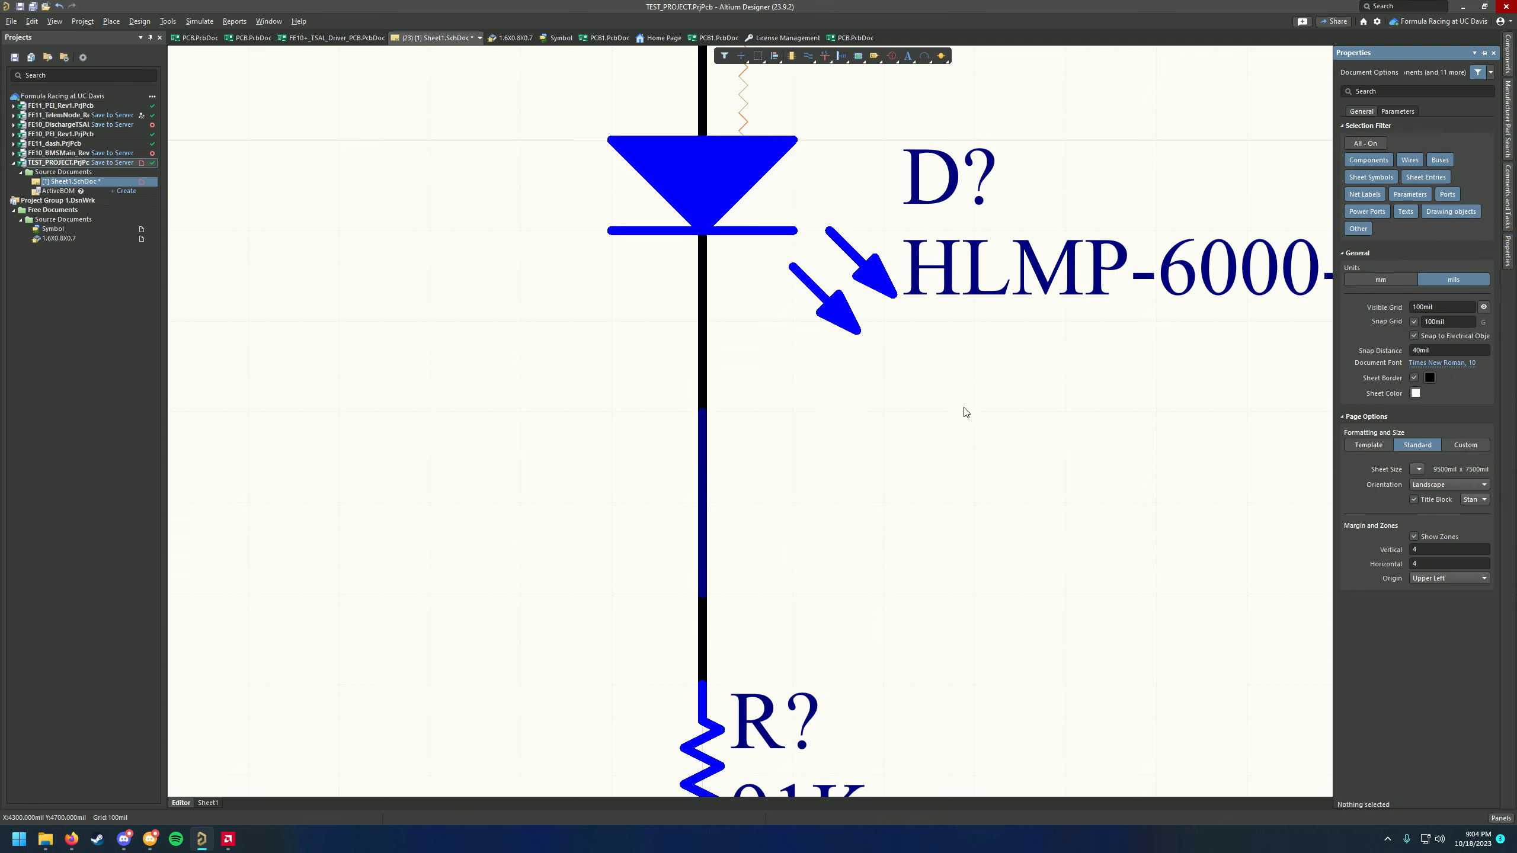
scroll(860, 487, "down", 3, "ctrl")
right_click_drag(860, 491, 827, 455)
scroll(732, 458, "up", 1, "ctrl")
scroll(794, 457, "up", 2, "ctrl")
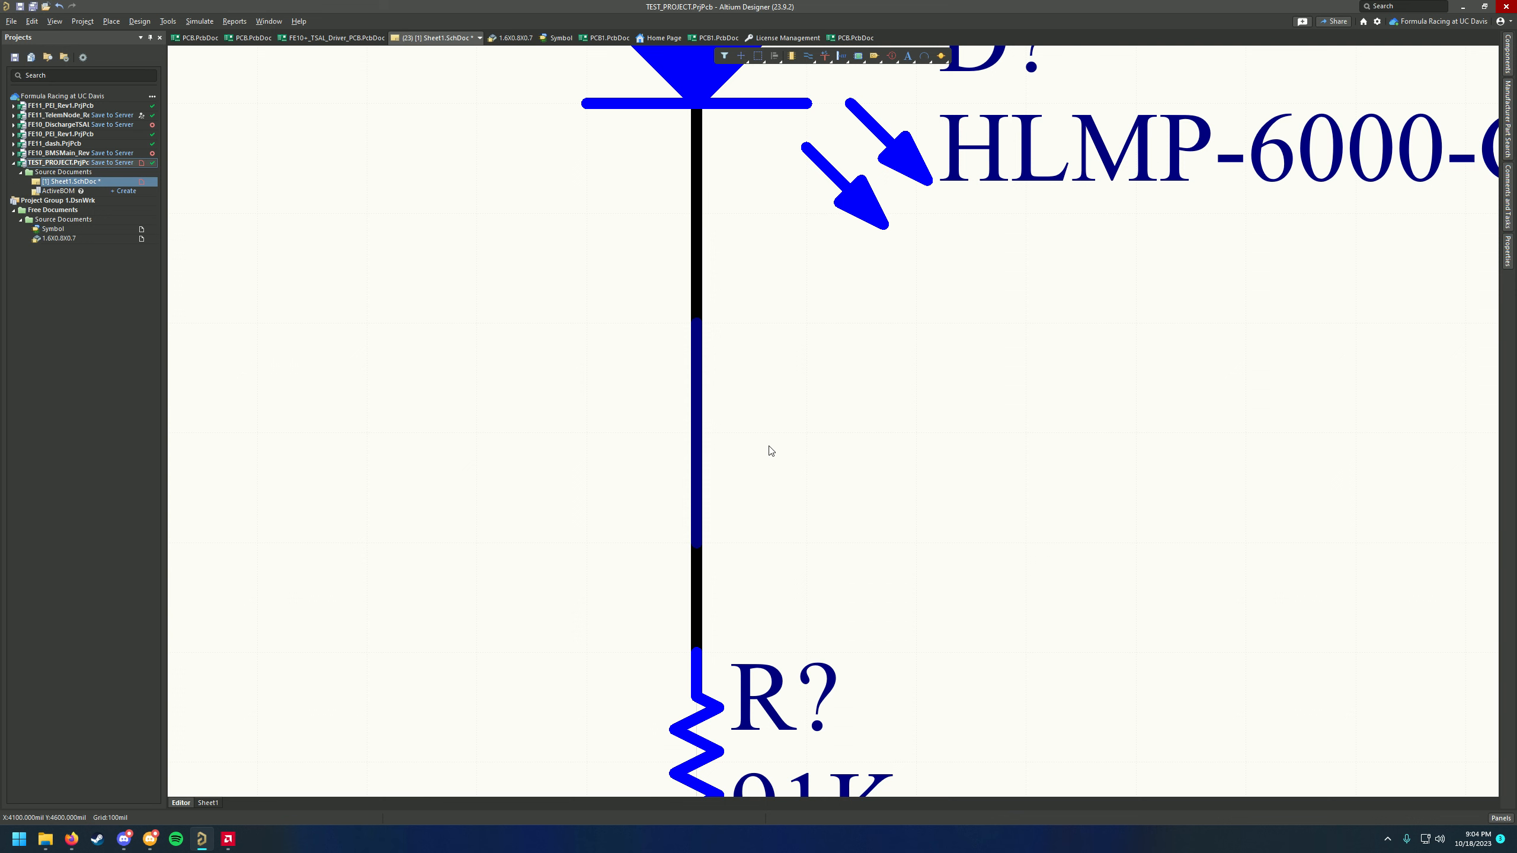
scroll(770, 451, "down", 2, "ctrl")
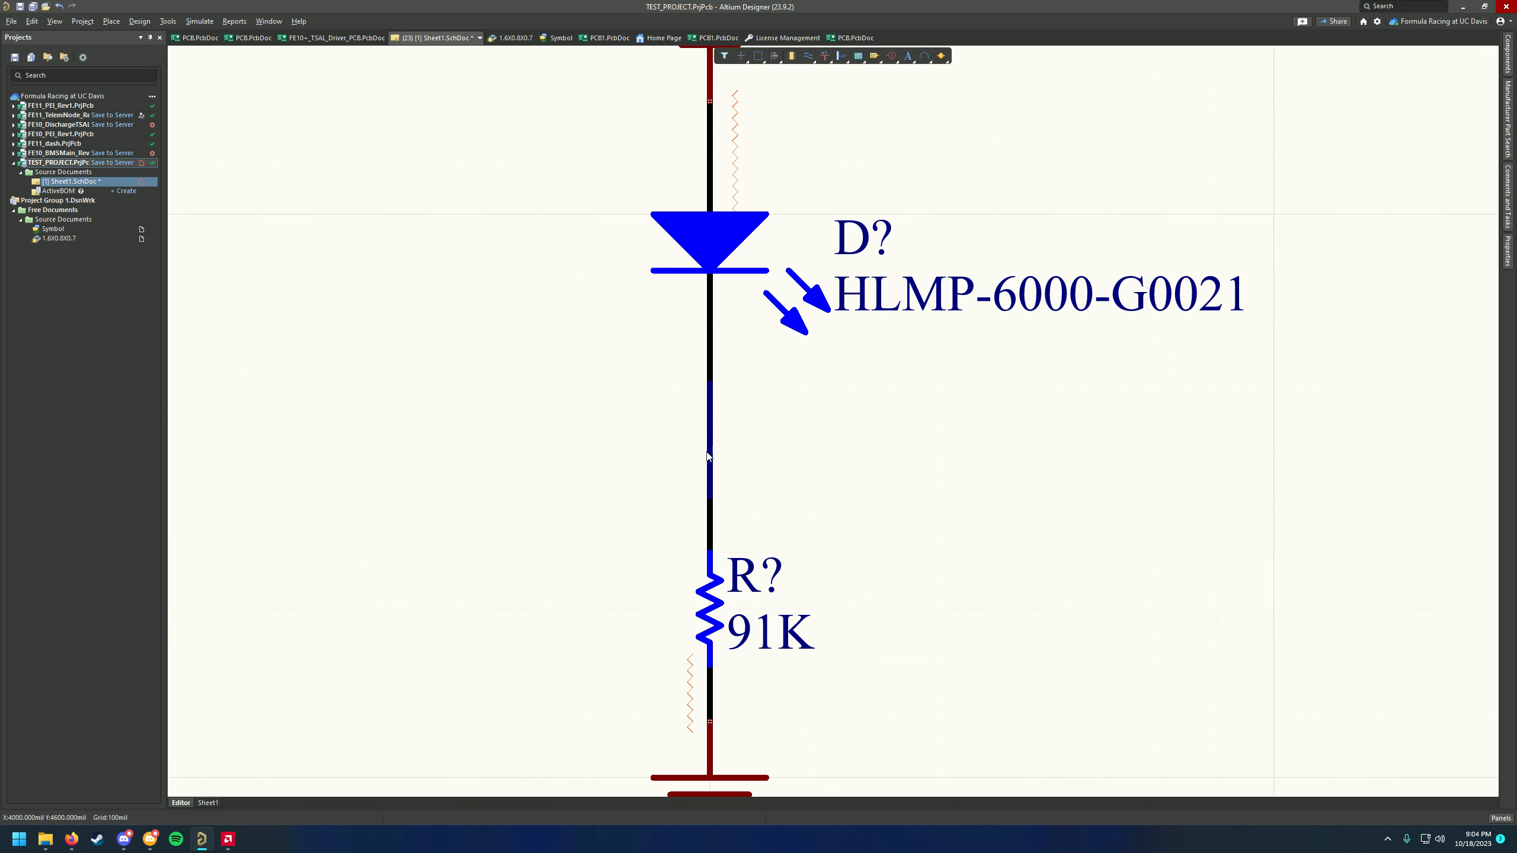
left_click_drag(606, 341, 818, 543)
right_click_drag(751, 444, 716, 417)
scroll(719, 427, "down", 3, "ctrl")
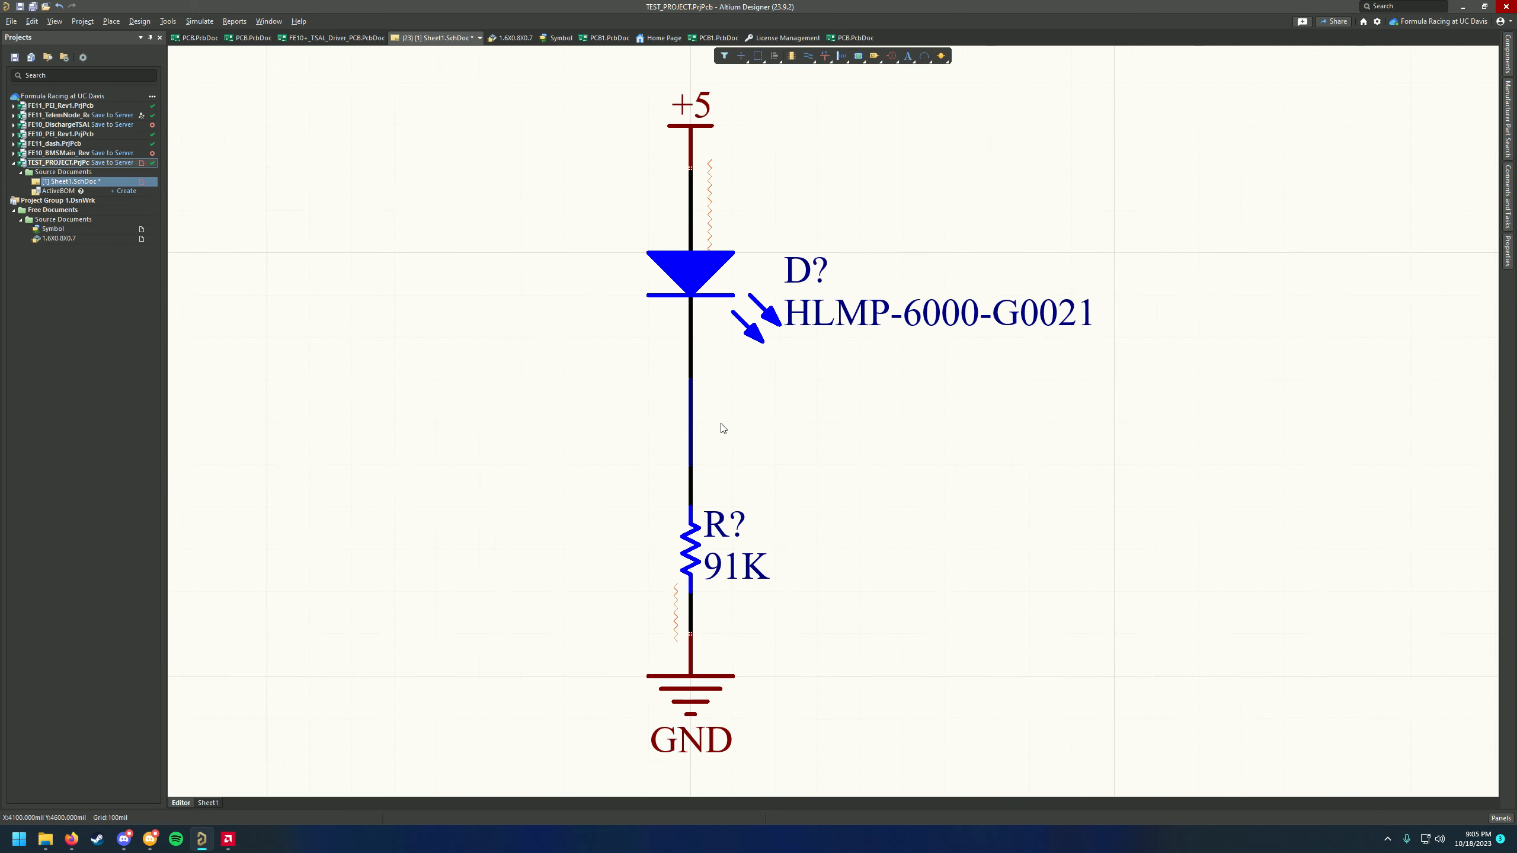
scroll(697, 447, "up", 8, "ctrl")
scroll(716, 468, "down", 7, "ctrl")
scroll(719, 474, "down", 2, "ctrl")
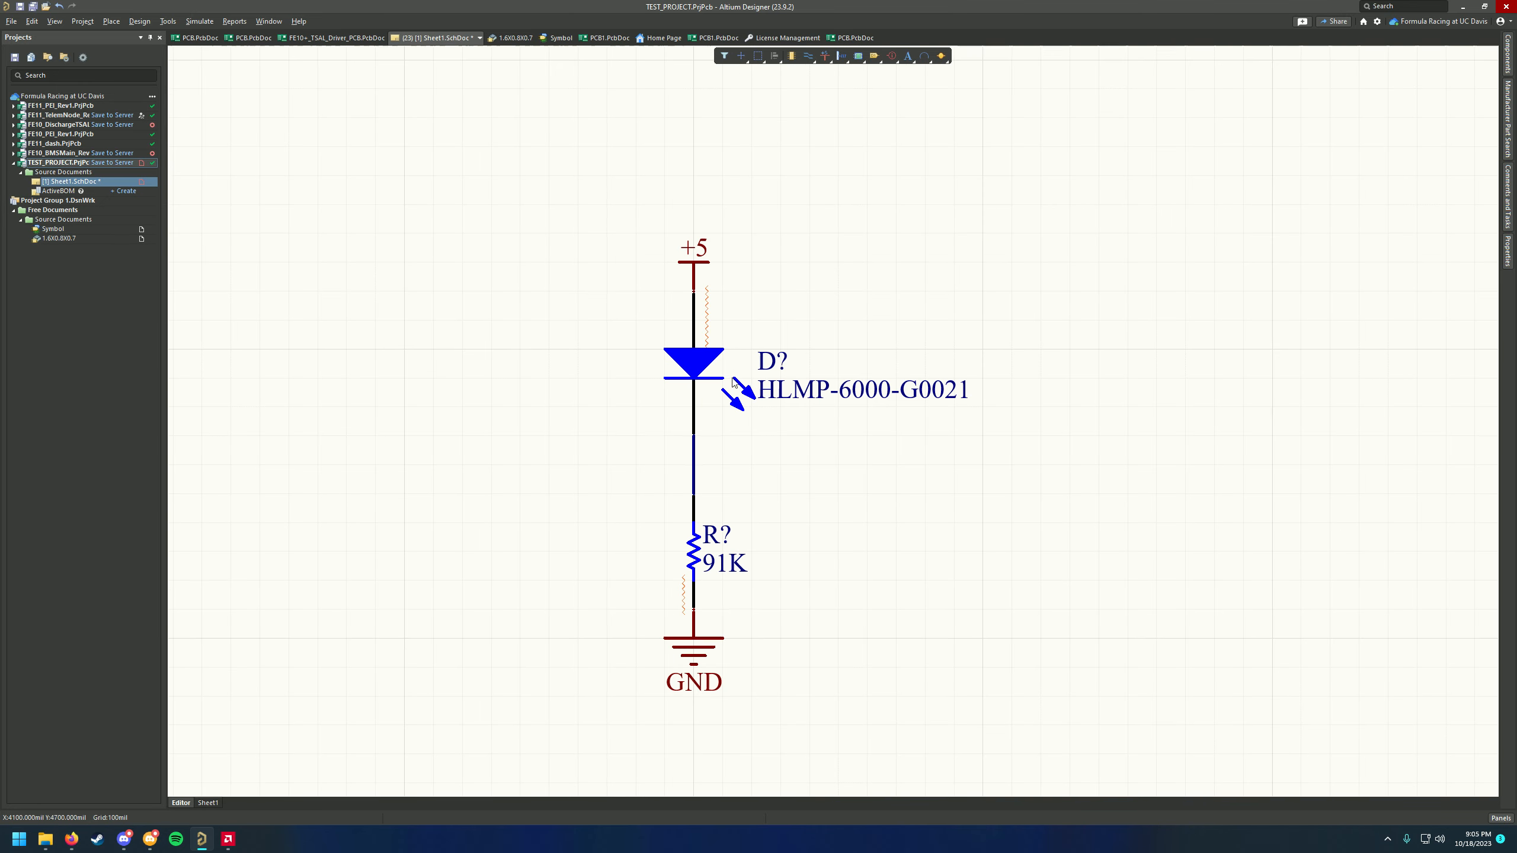
scroll(701, 419, "up", 3, "ctrl")
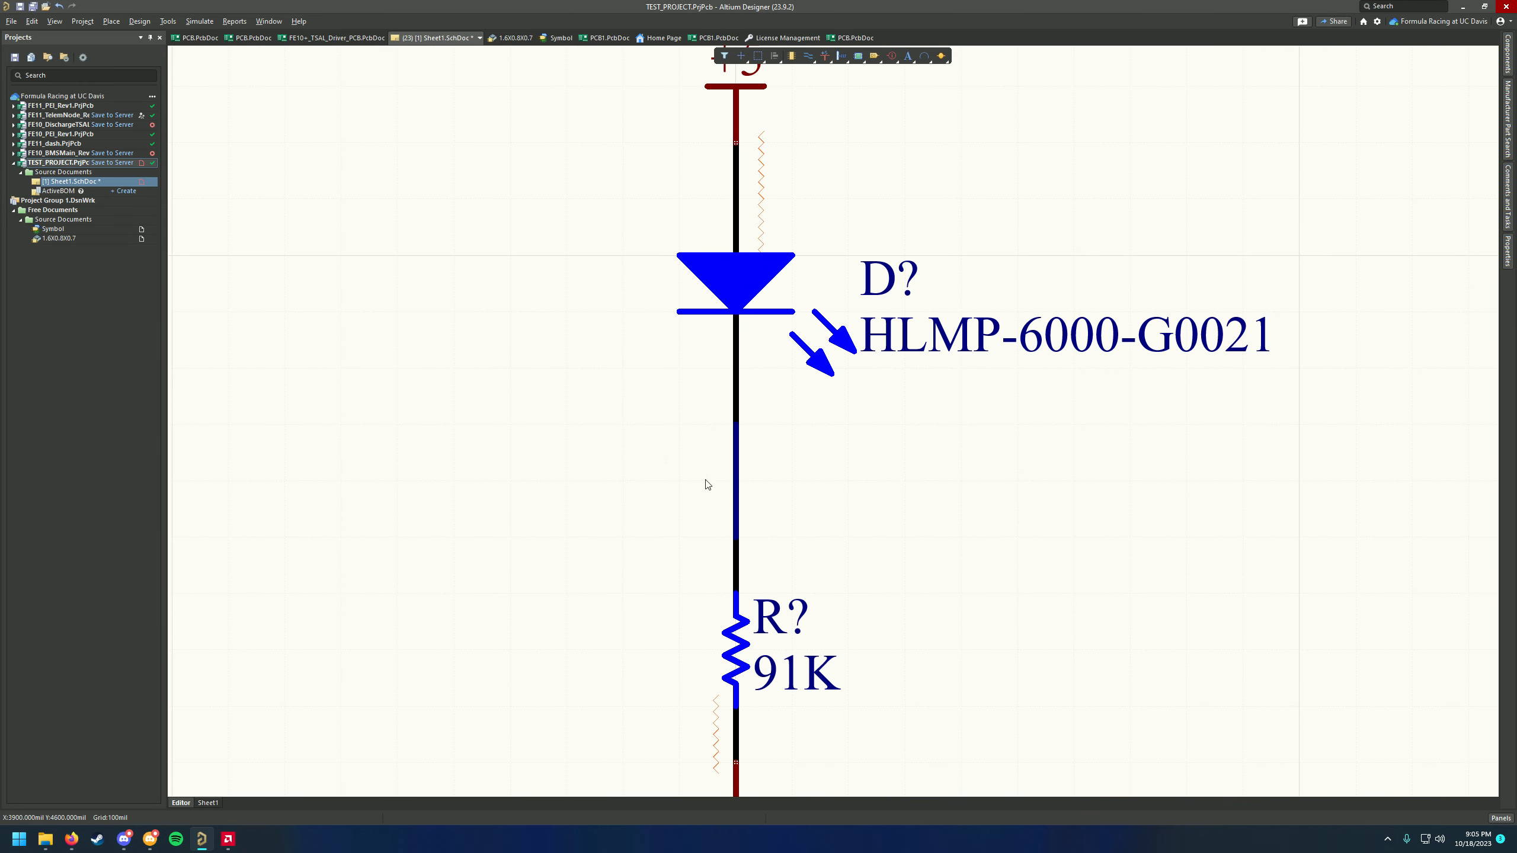
scroll(813, 486, "down", 1, "ctrl")
scroll(789, 485, "up", 1, "ctrl")
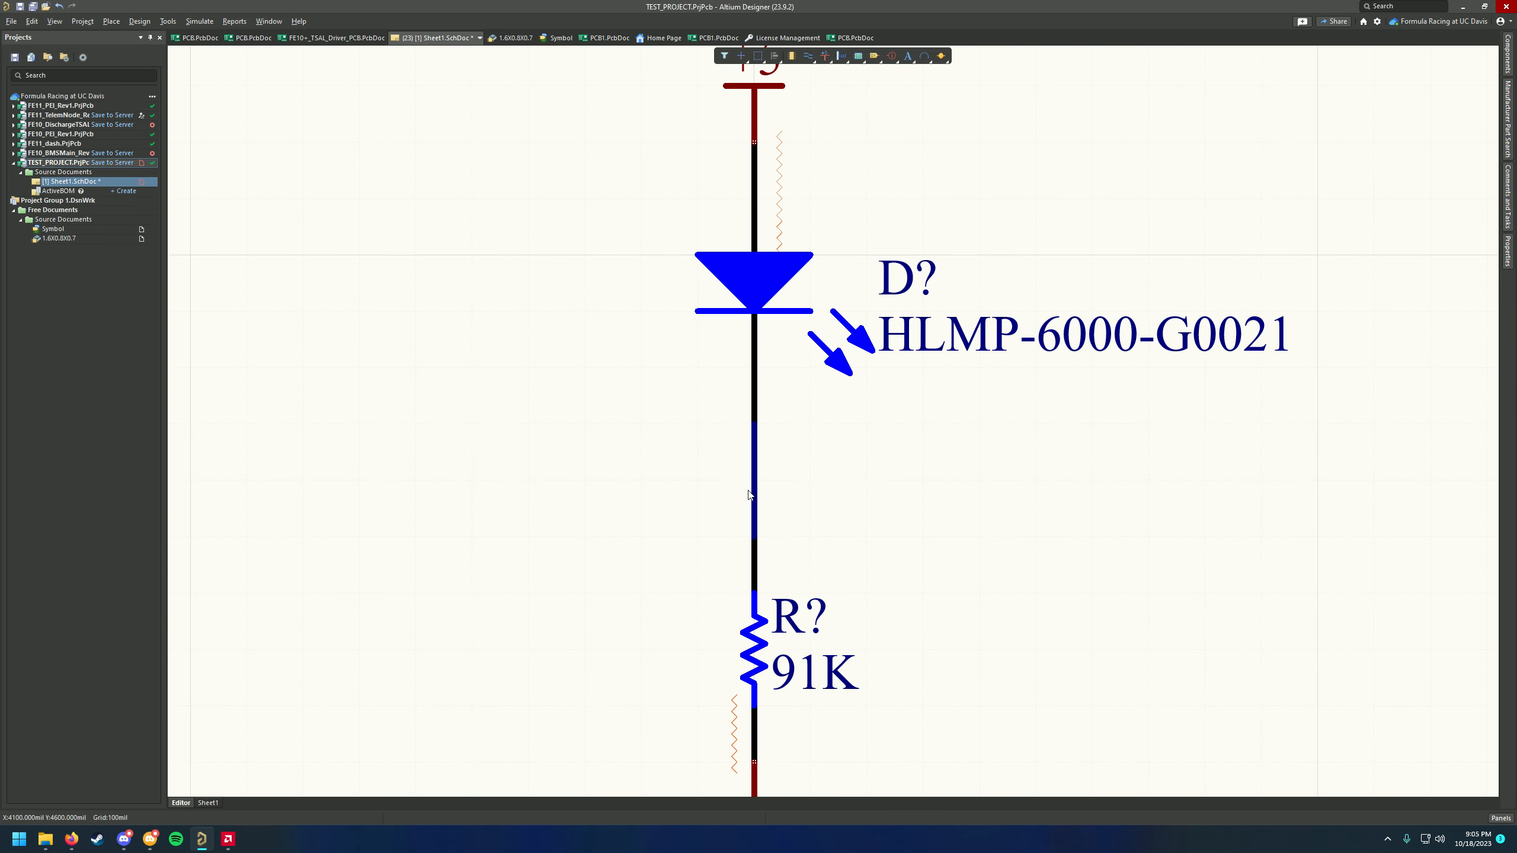
Place a net label on the wire between the LED and resistor, at the wire's lower end
scroll(805, 485, "down", 1, "ctrl")
scroll(803, 485, "up", 3, "ctrl")
right_click_drag(834, 362, 748, 323)
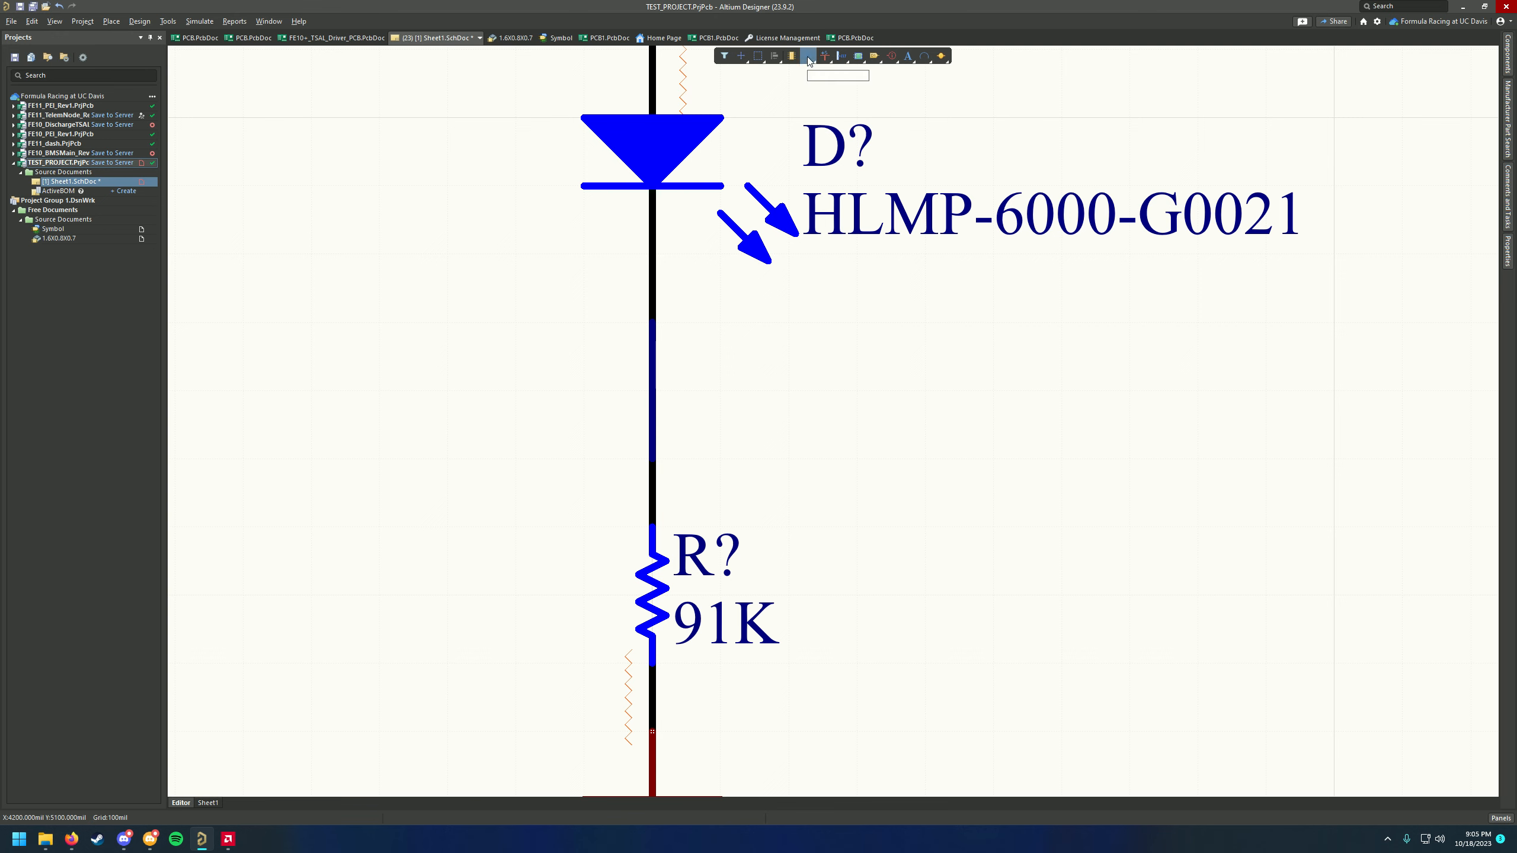
left_click(808, 58)
right_click(807, 58)
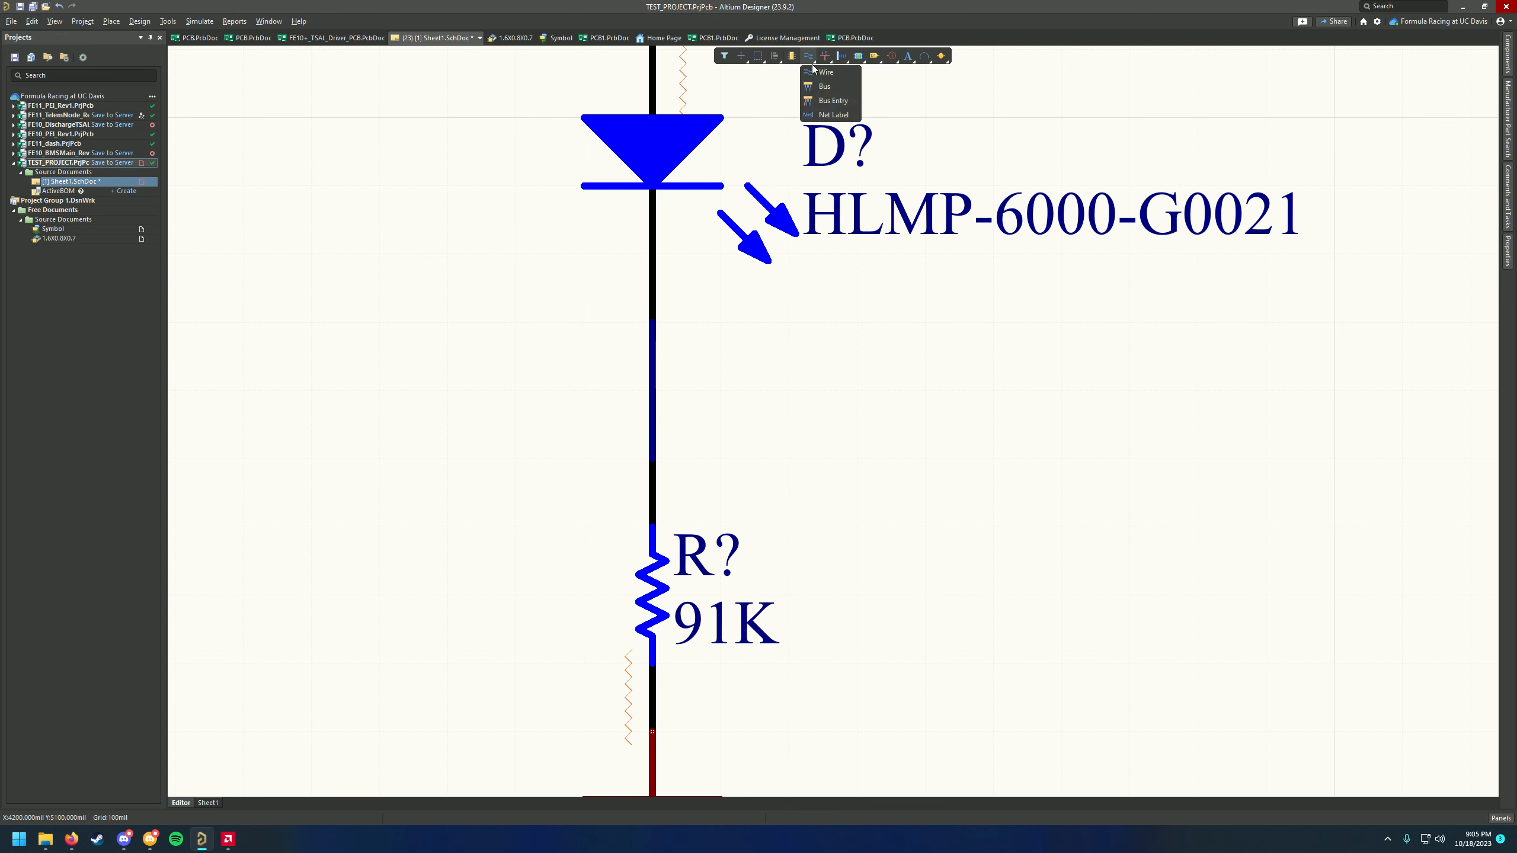
left_click(832, 115)
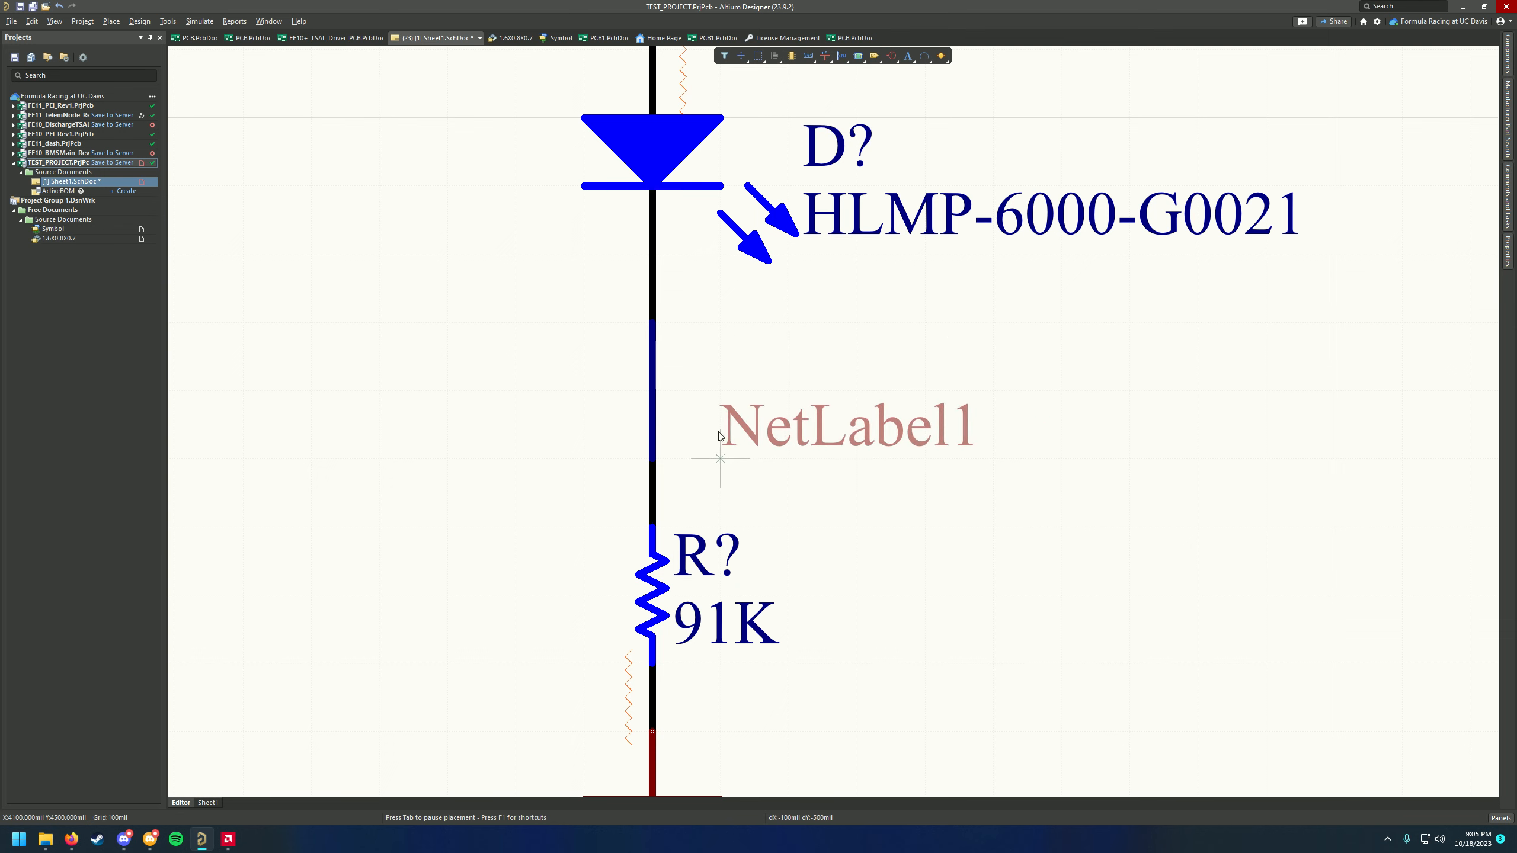
left_click(653, 452)
key("Escape")
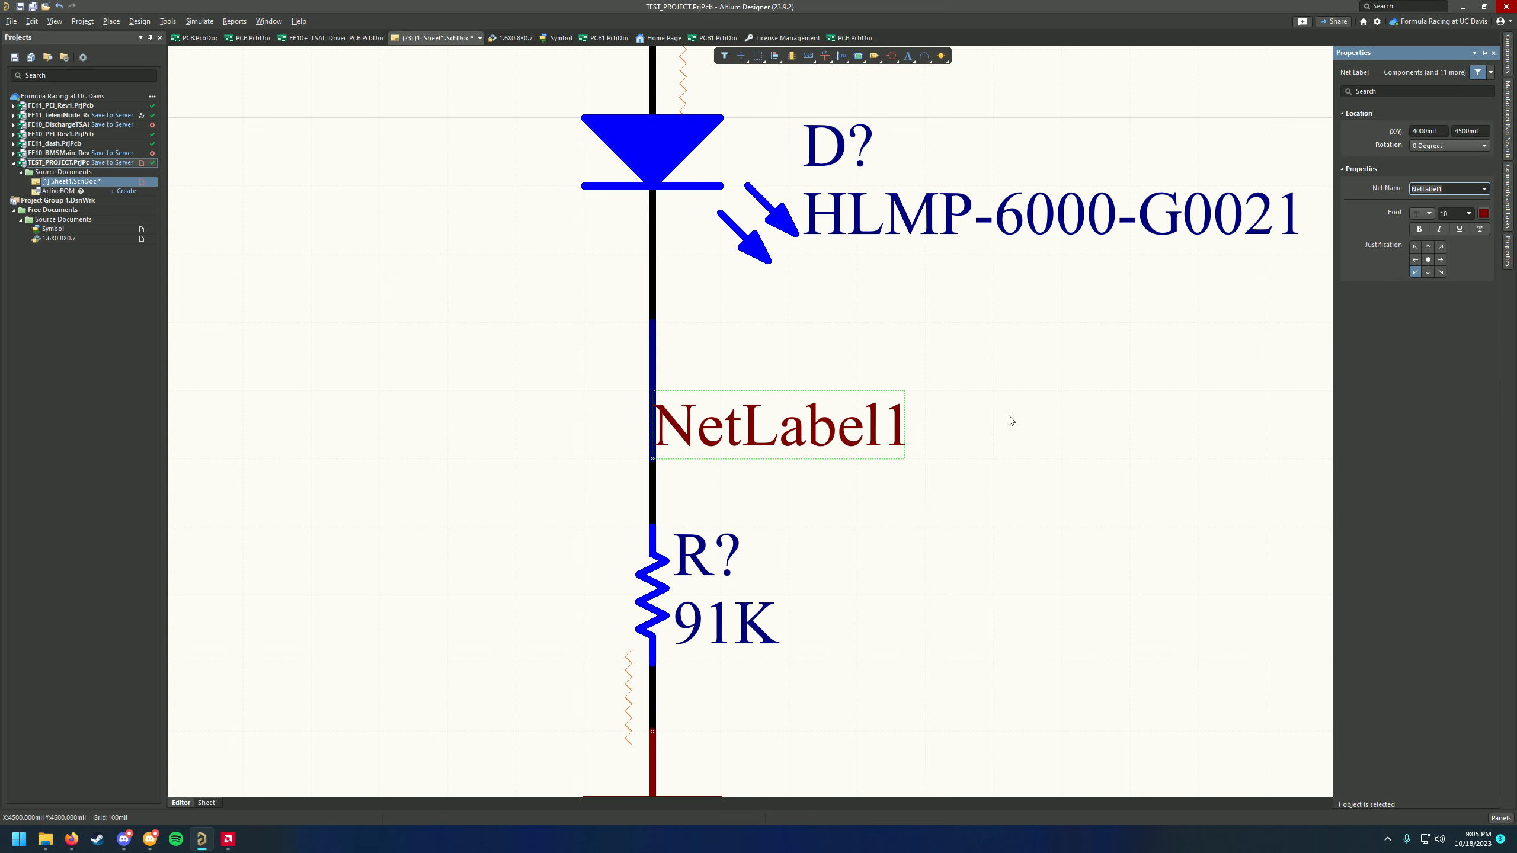
Set the net name of the placed net label to MY_NET
type("MY_+N")
key("Return")
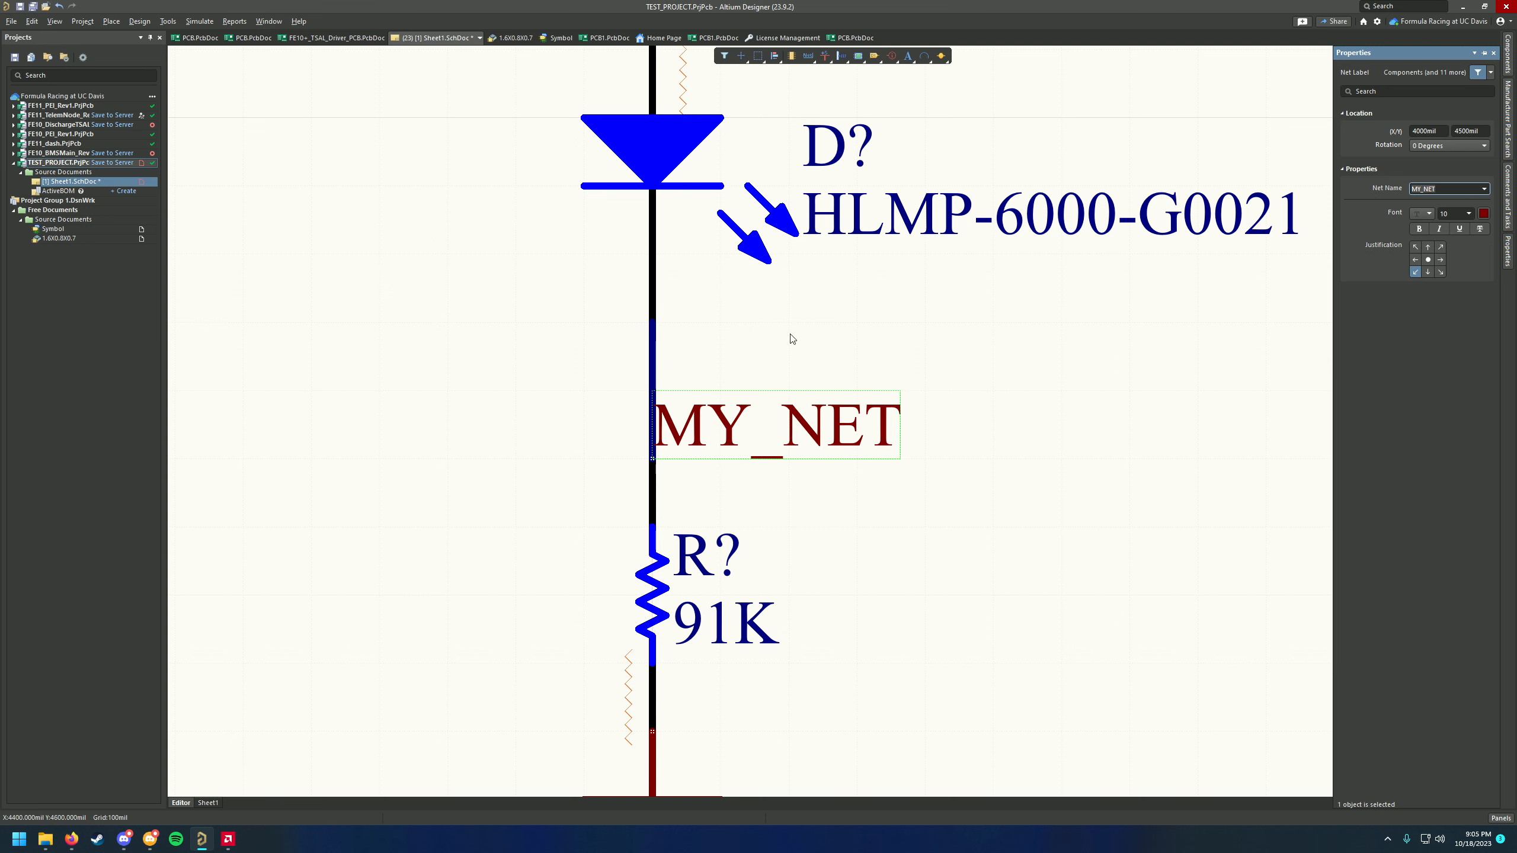
left_click(1009, 403)
Open the labelled wire's properties to verify its physical name and net name
scroll(1009, 404, "down", 3, "ctrl")
scroll(958, 376, "up", 2, "ctrl")
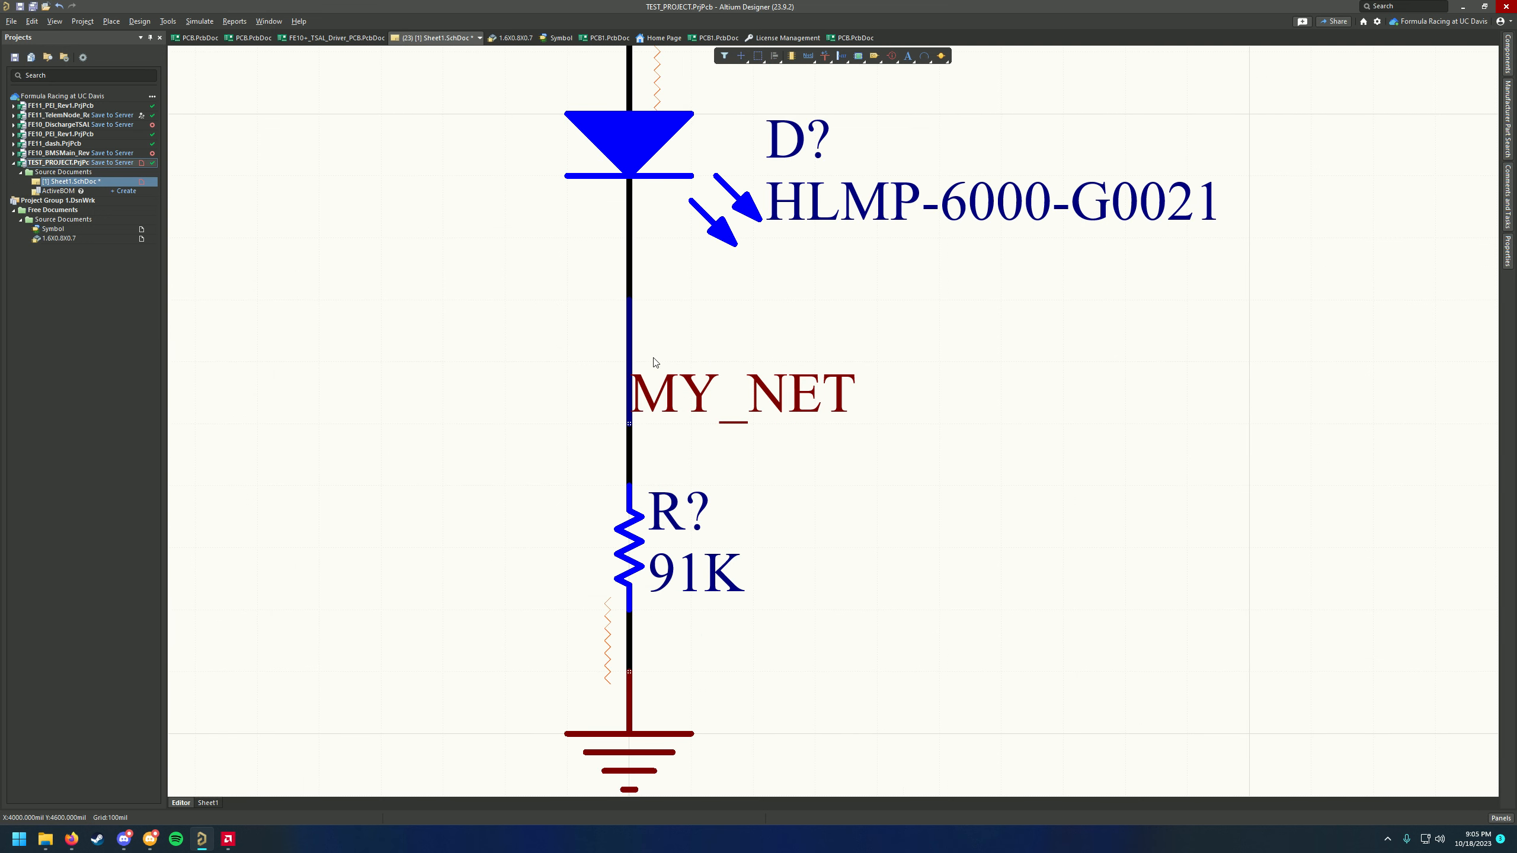
double_click(630, 354)
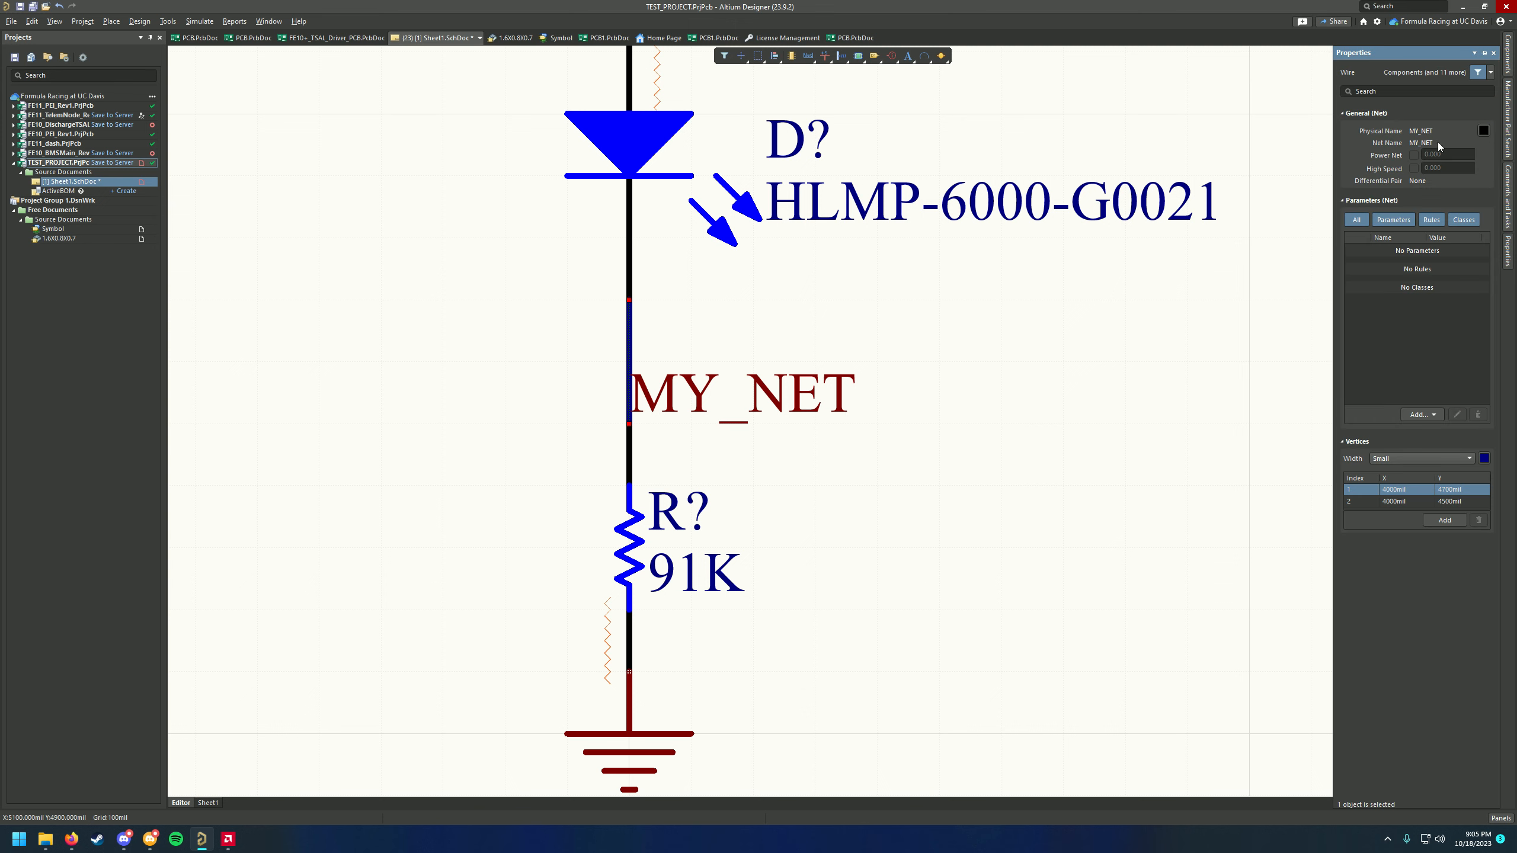
Cut the +5 power port and the LED from the circuit and paste them higher, leaving a gap above the resistor's wire
left_click(839, 426)
right_click_drag(931, 415, 880, 440)
left_click(891, 426)
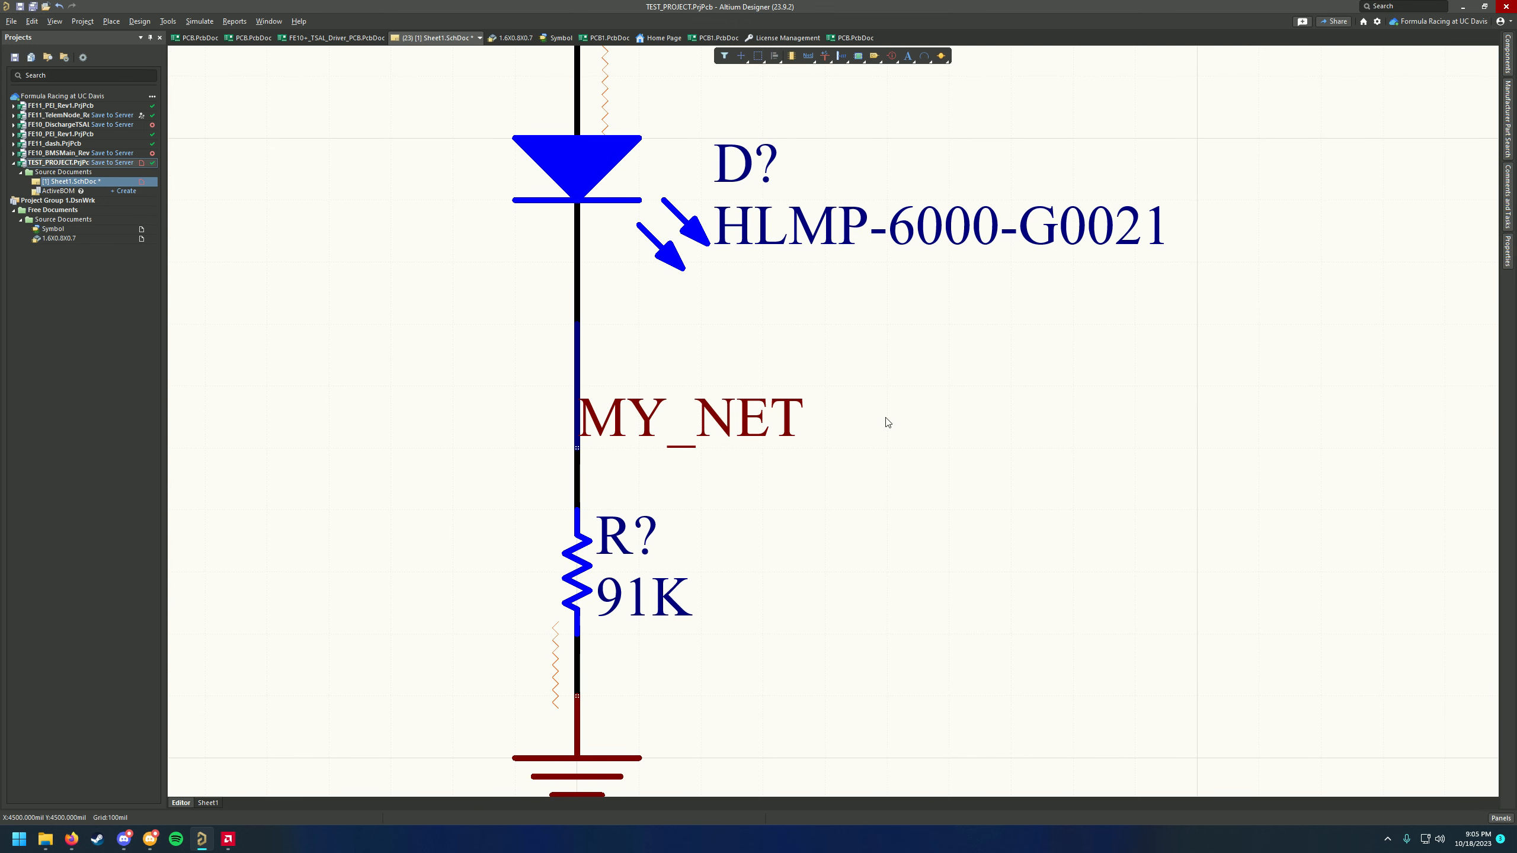
scroll(911, 452, "down", 2, "ctrl")
scroll(819, 427, "up", 2, "ctrl")
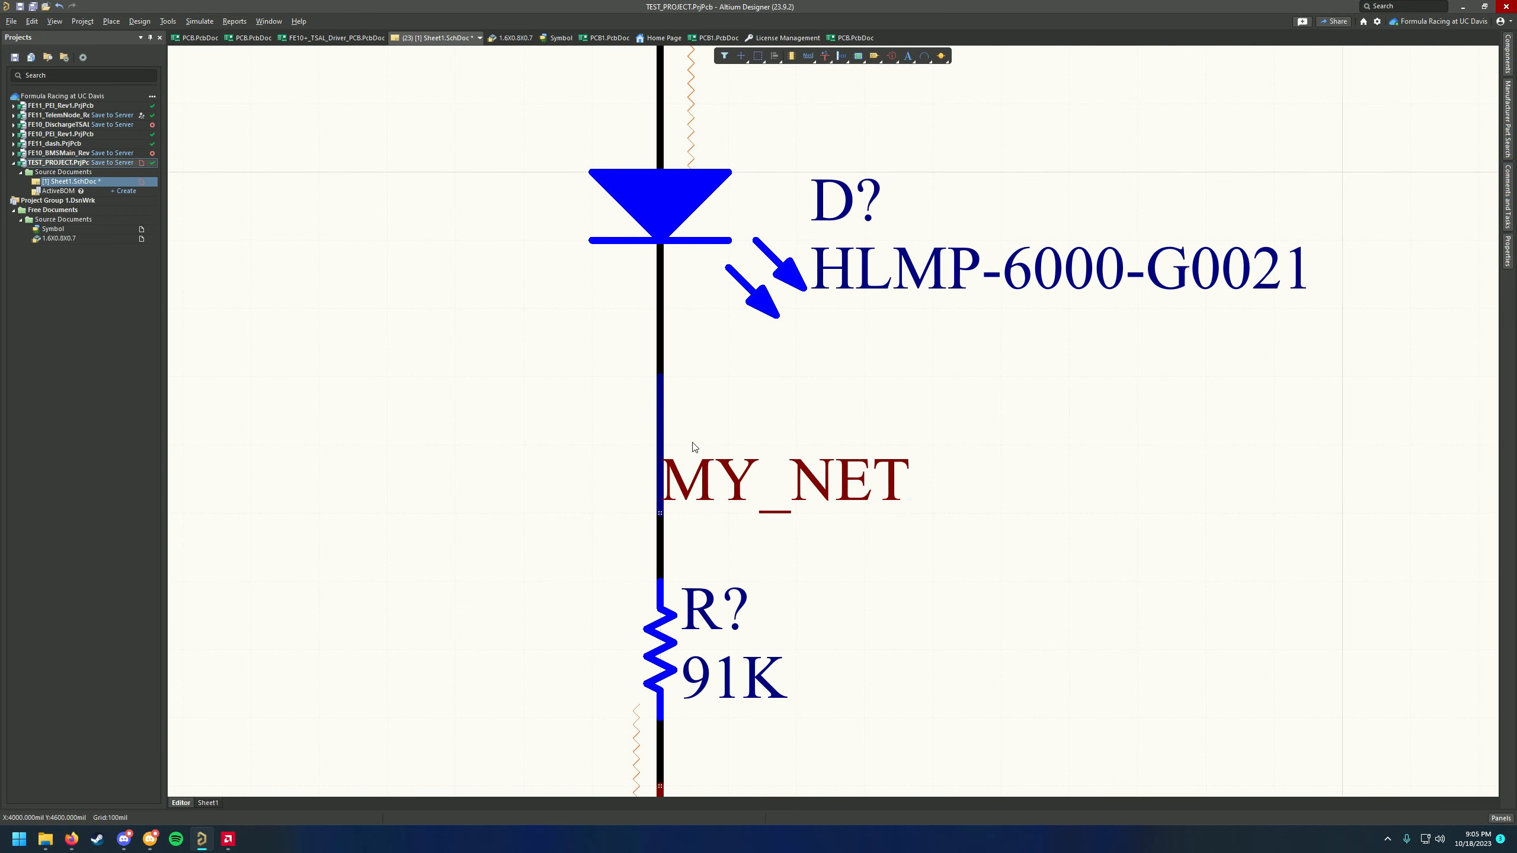
scroll(773, 487, "down", 3, "ctrl")
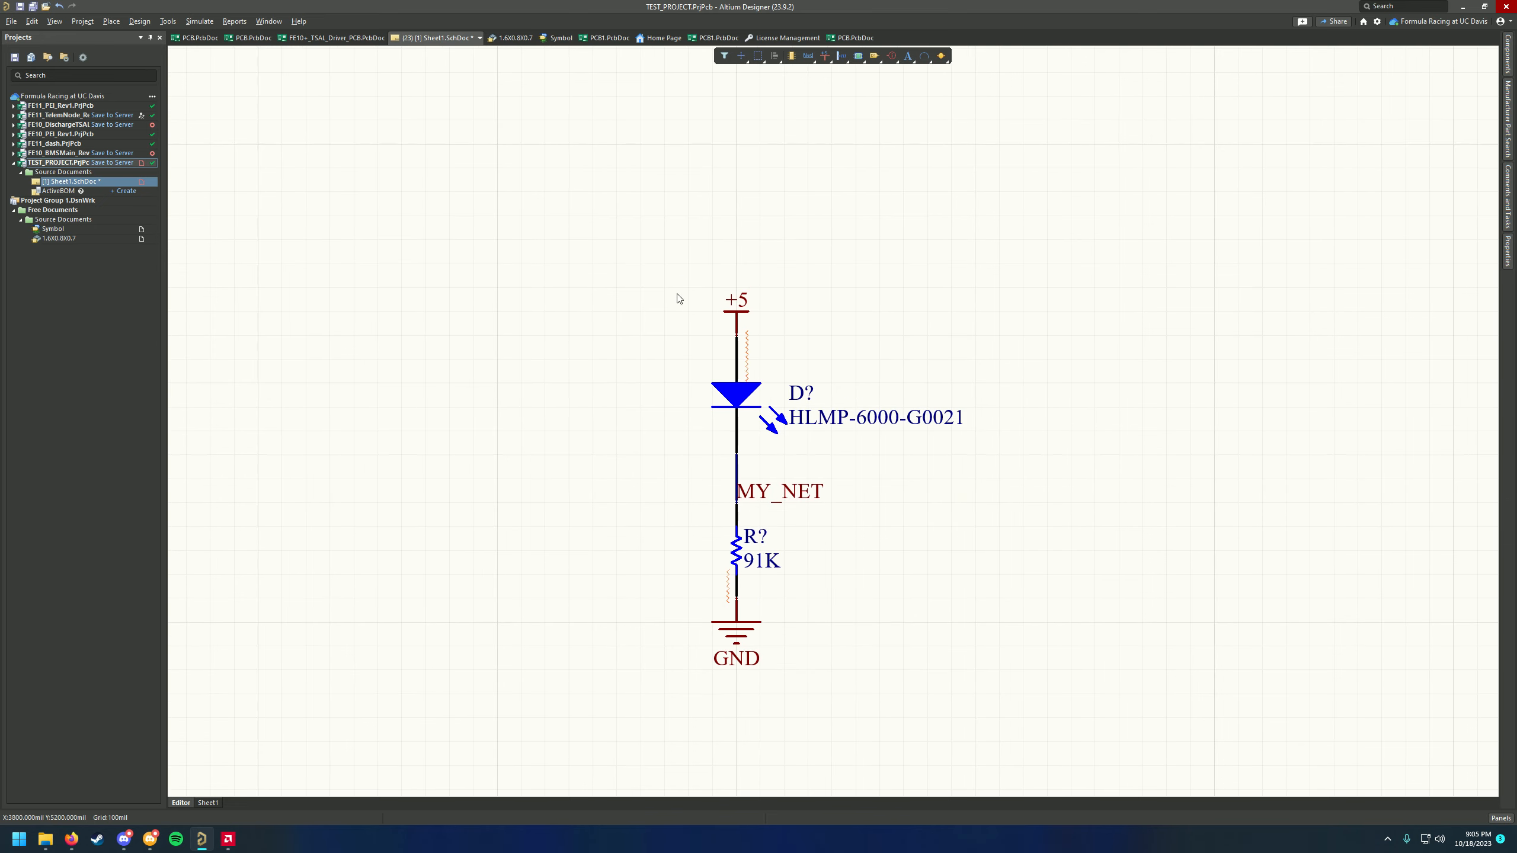
left_click_drag(667, 257, 1058, 467)
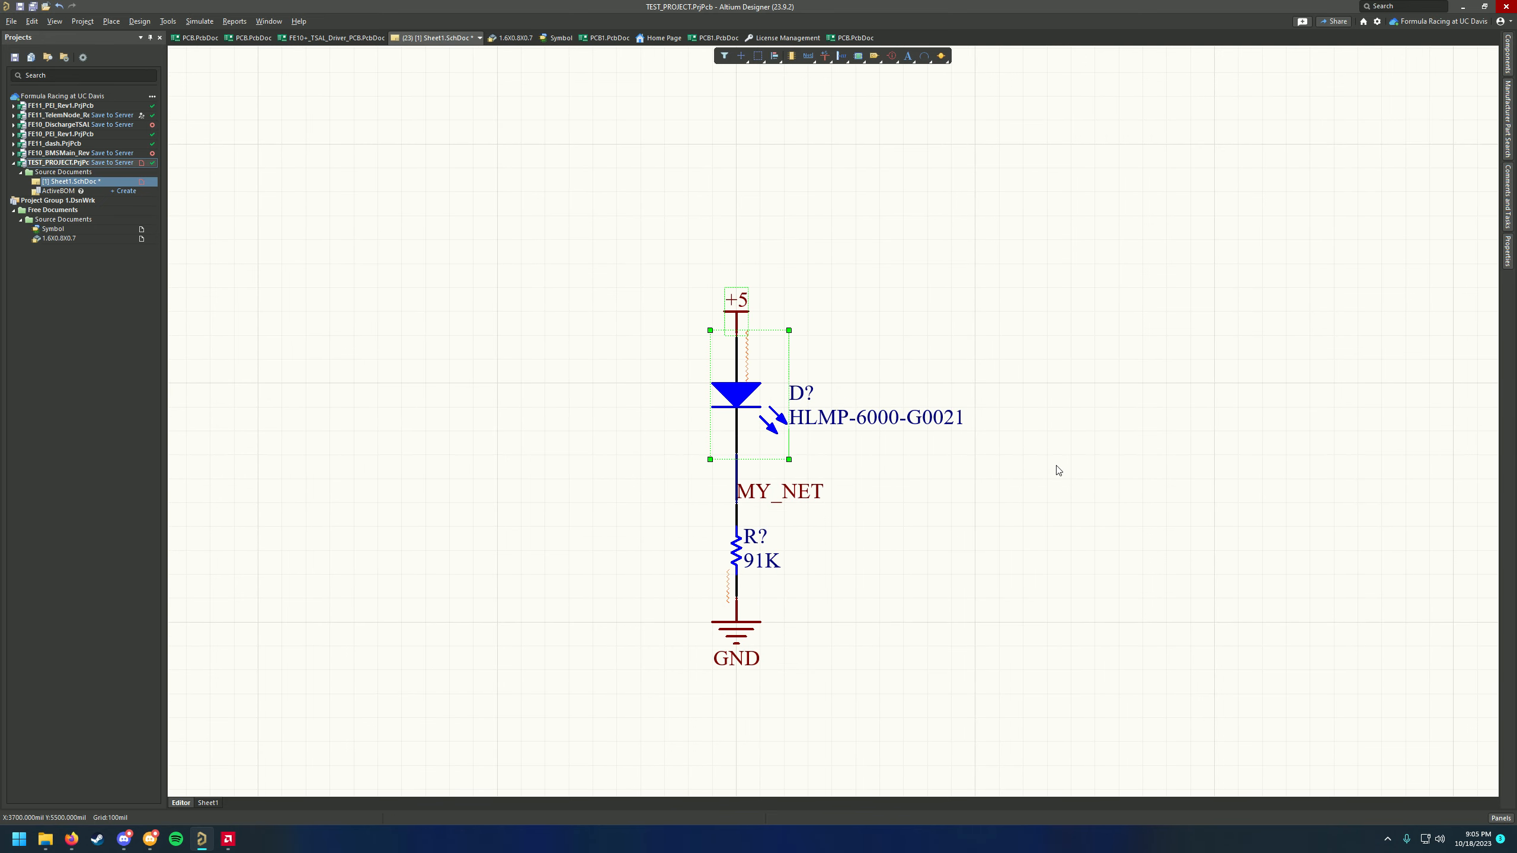
key("ctrl+x")
right_click_drag(965, 436, 1019, 415)
key("ctrl+v")
left_click(794, 176)
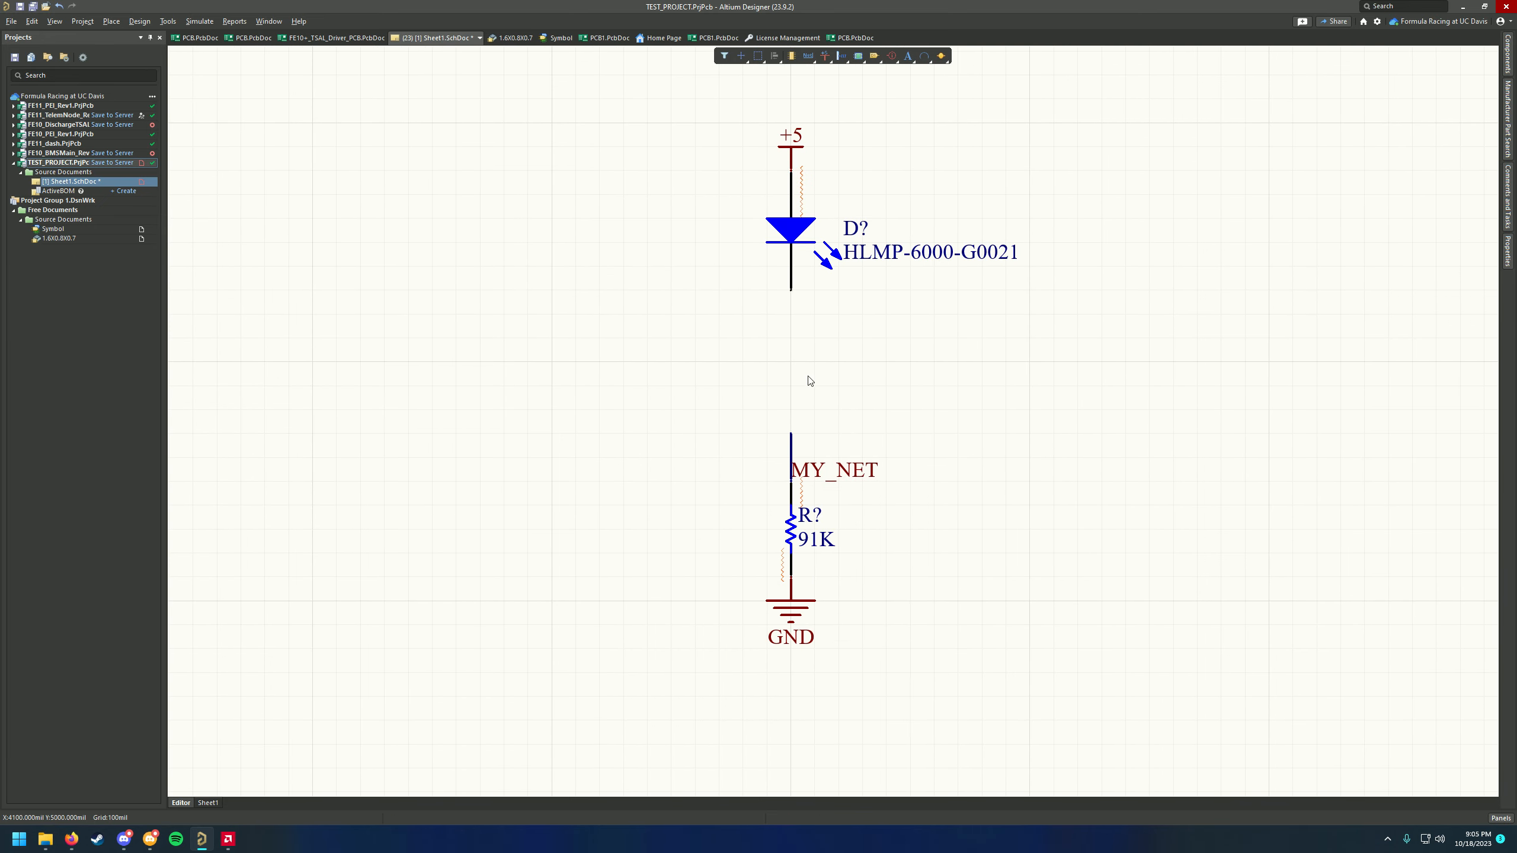
Draw a short vertical wire downward from the LED's lower pin, ending before the resistor's wire
scroll(810, 380, "up", 2, "ctrl")
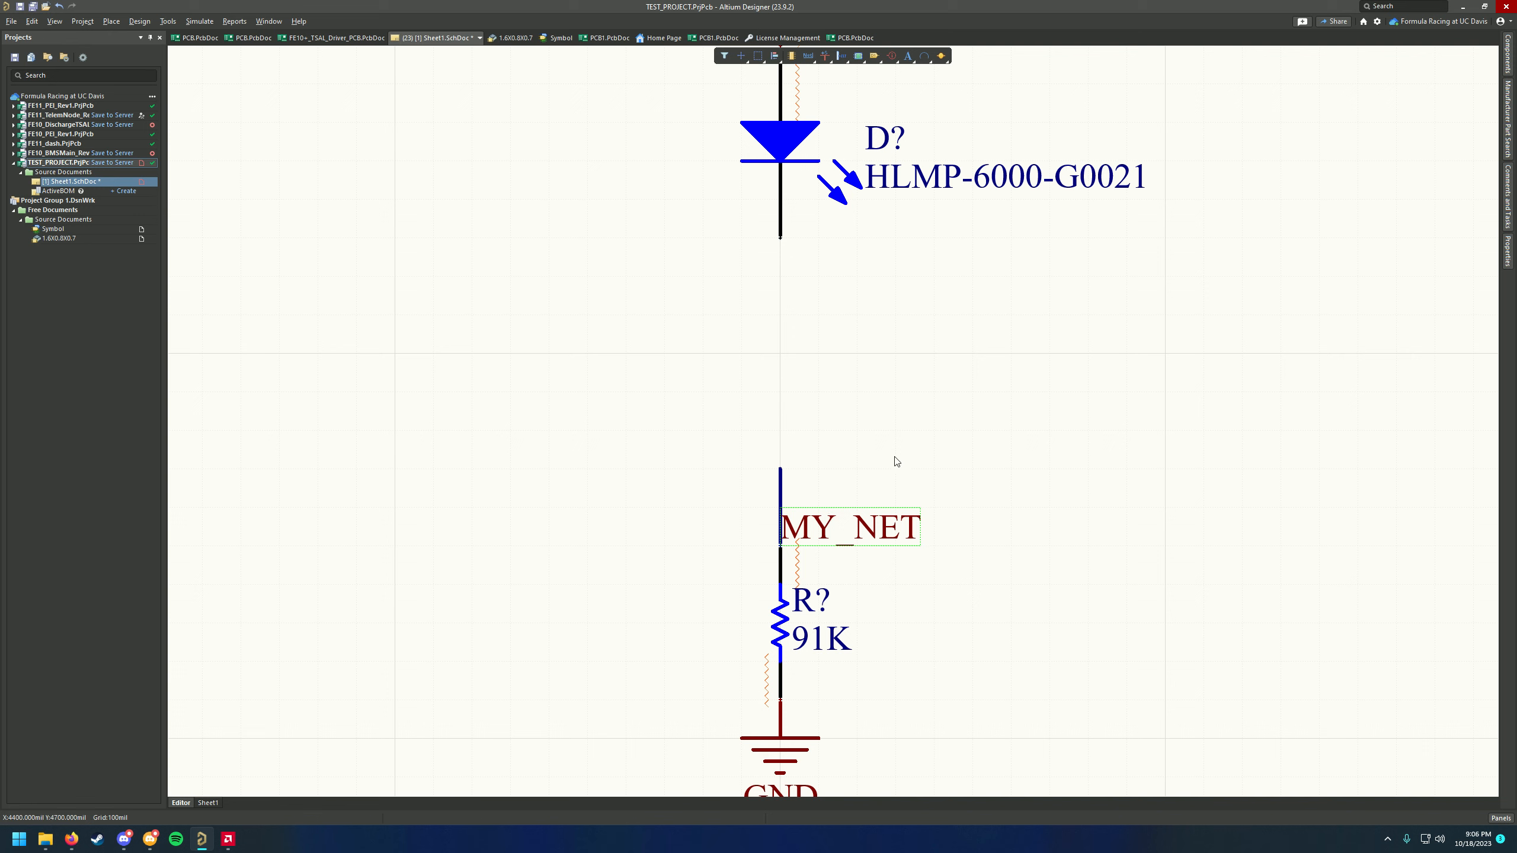
key("ctrl+w")
left_click(780, 239)
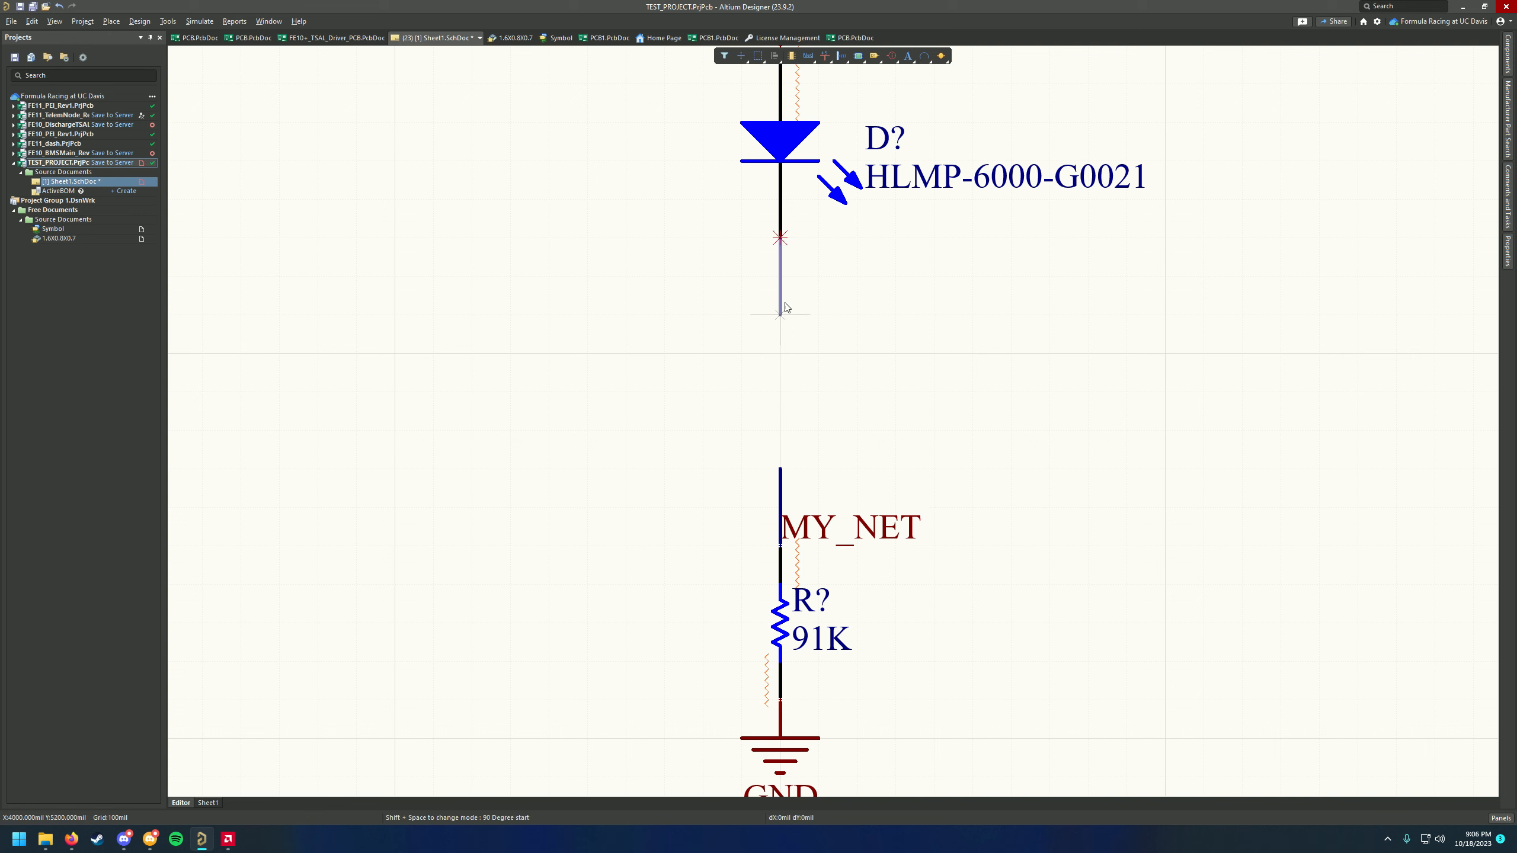
left_click(784, 307)
key("Escape")
Copy the MY_NET net label and paste it at the lower end of the LED's new wire
left_click(870, 531)
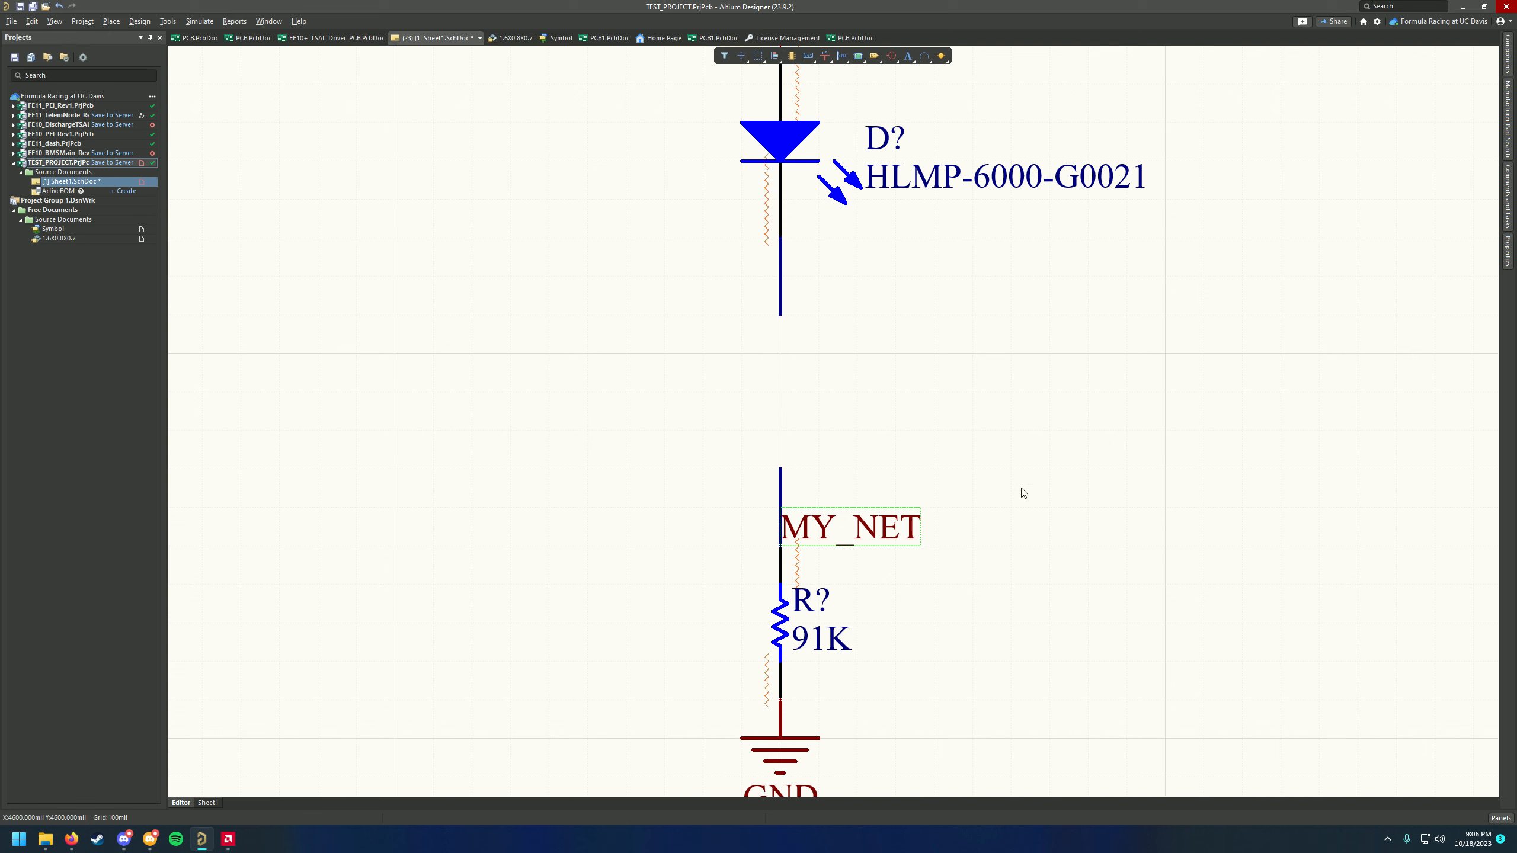
key("ctrl+v")
left_click(779, 315)
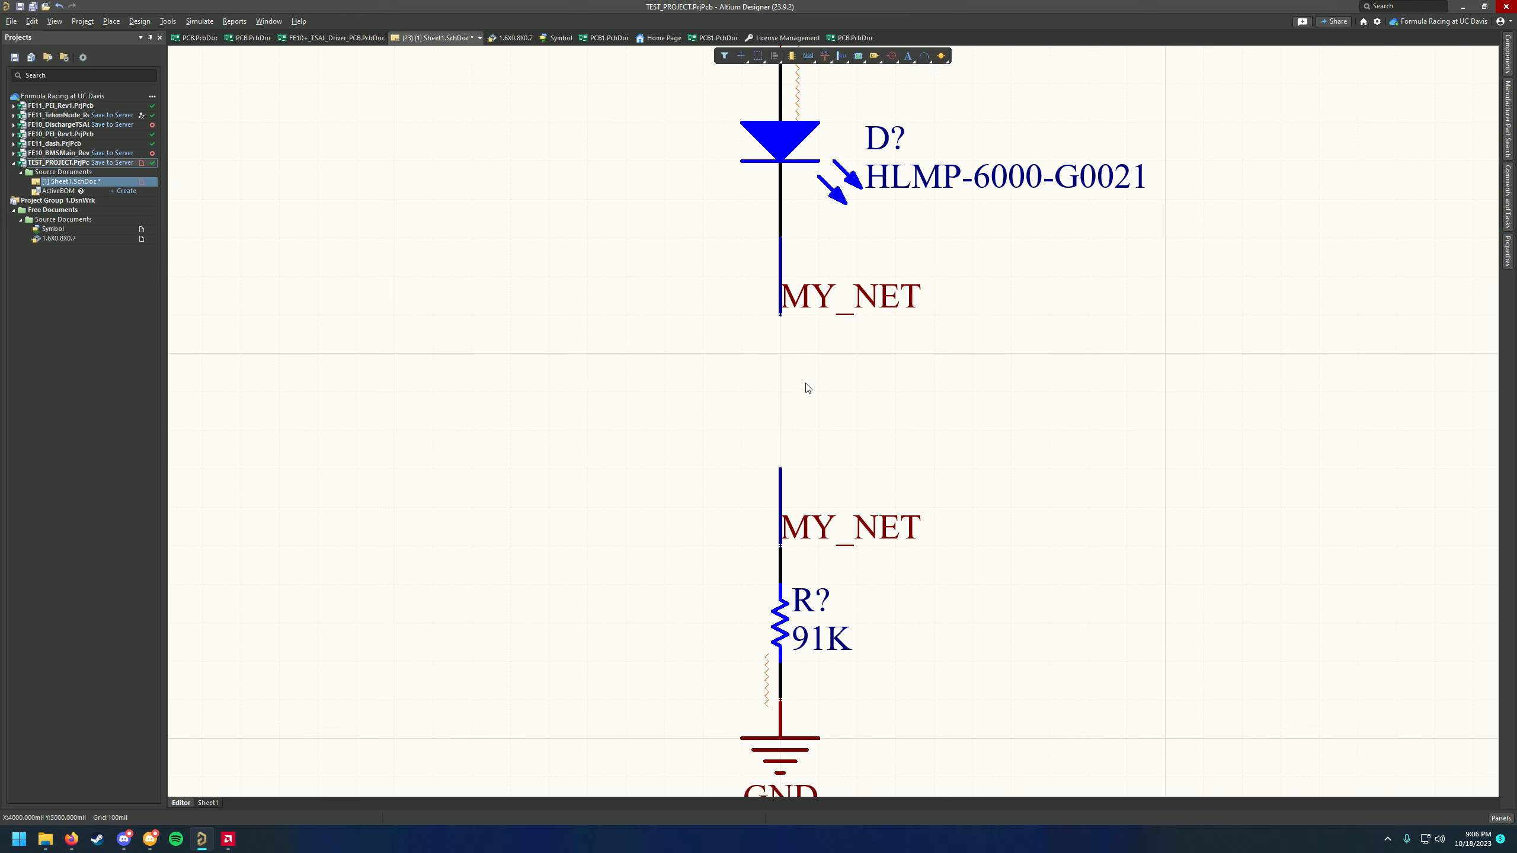
Examine the separated LED and resistor wires and their matching MY_NET net labels
scroll(815, 430, "up", 4, "ctrl")
scroll(776, 472, "up", 1, "ctrl")
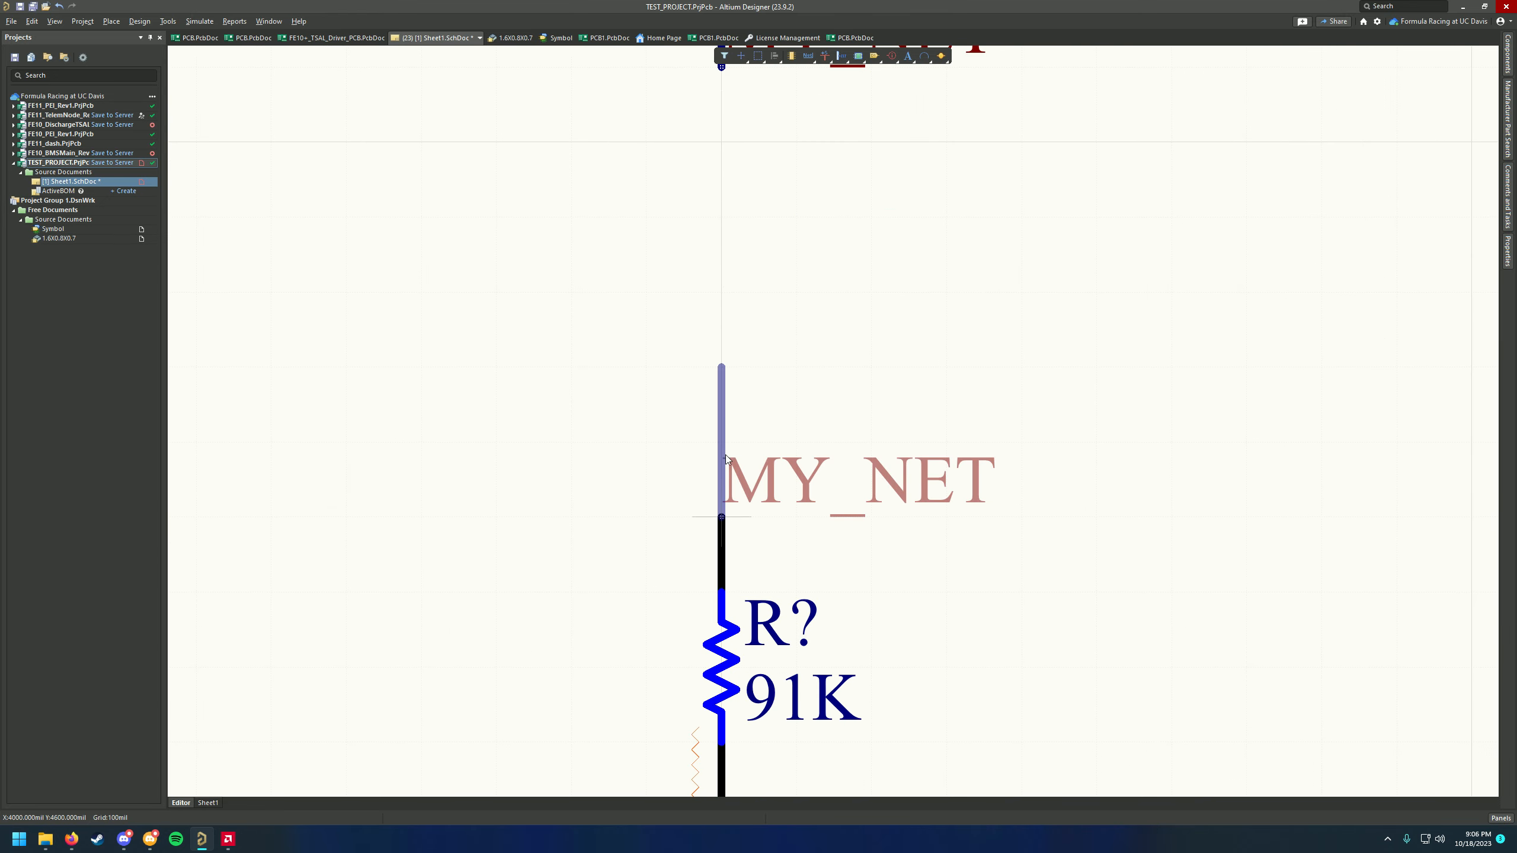
scroll(724, 496, "down", 3, "ctrl")
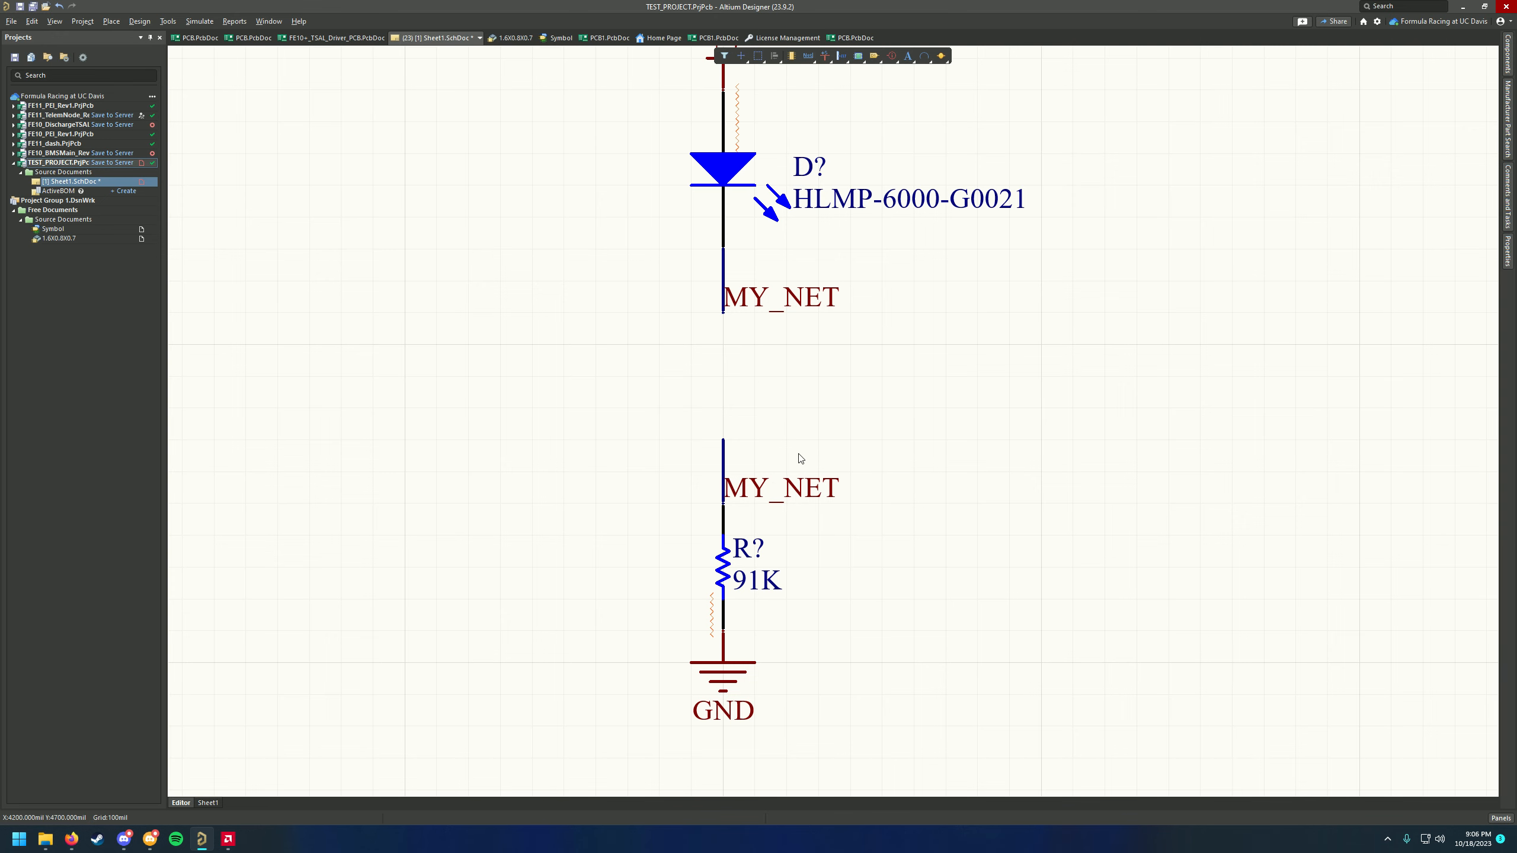
right_click_drag(815, 490, 802, 444)
scroll(752, 512, "up", 2, "ctrl")
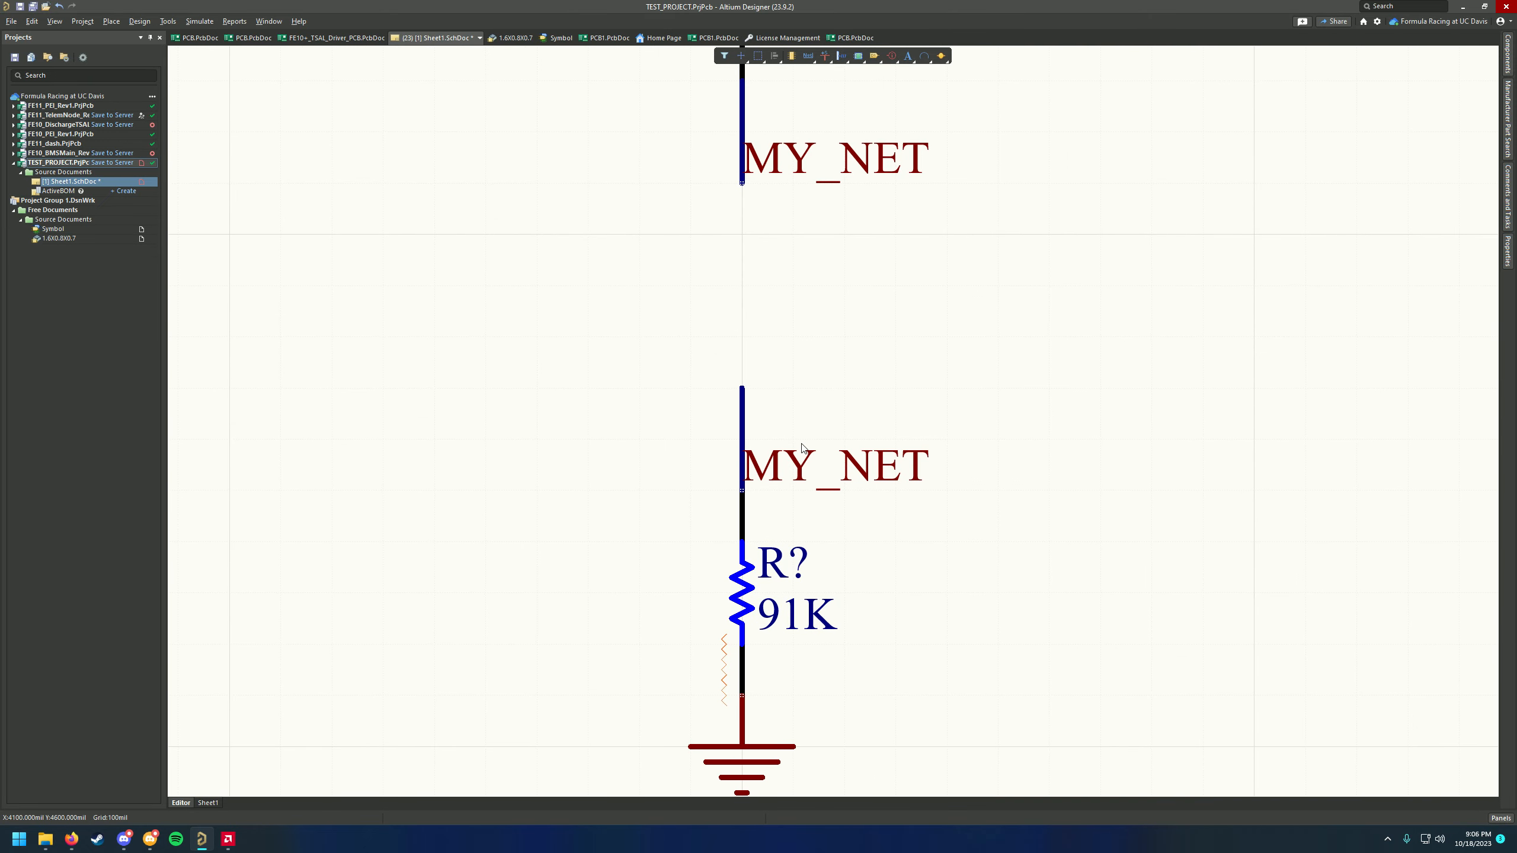
scroll(846, 413, "down", 3, "ctrl")
scroll(829, 444, "up", 1, "ctrl")
scroll(821, 446, "up", 1)
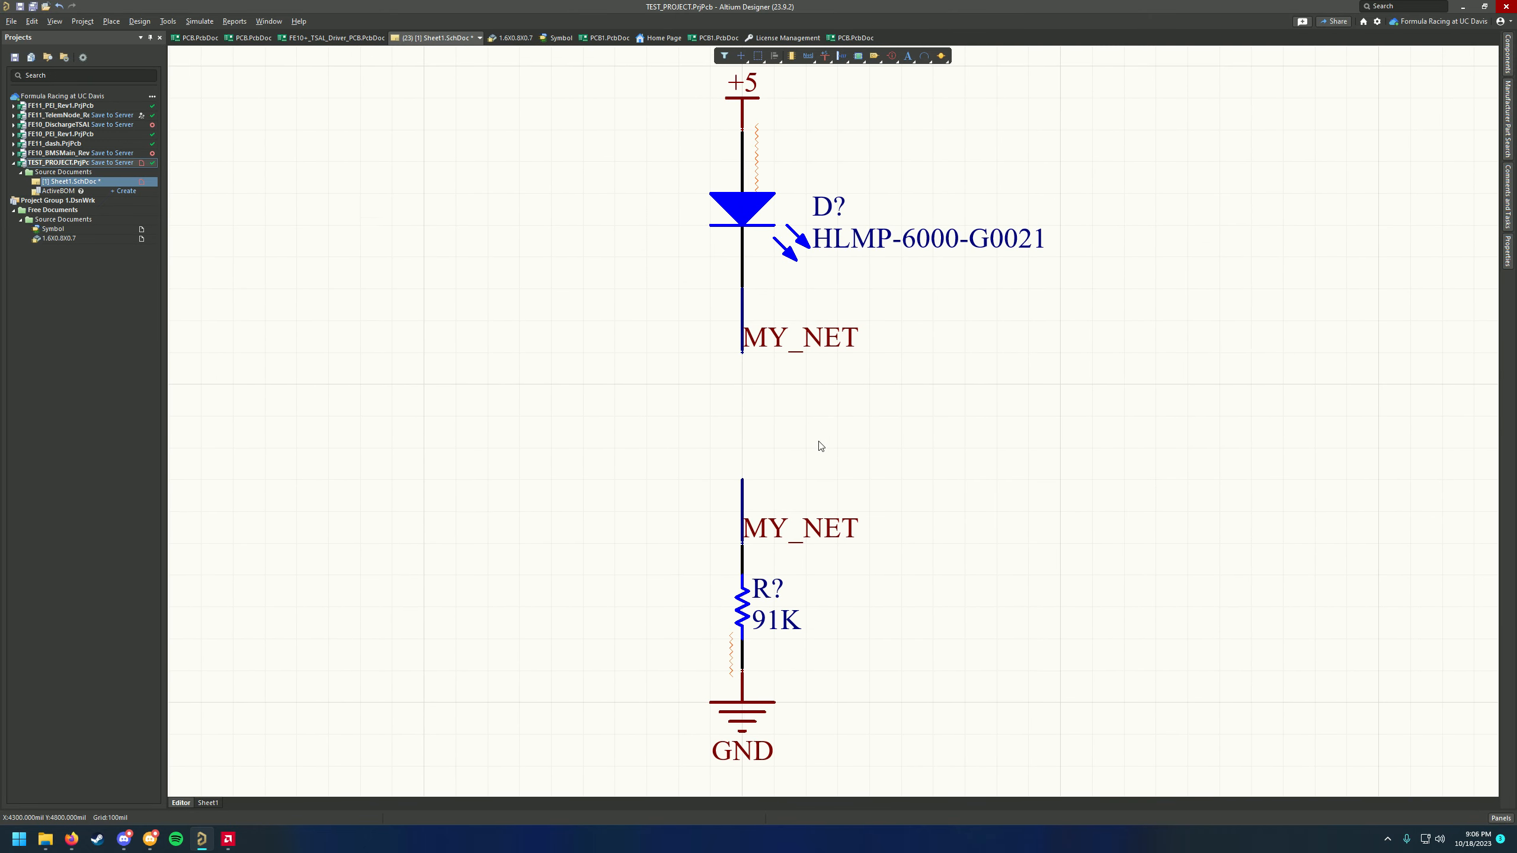
scroll(842, 460, "down", 2, "ctrl")
scroll(859, 471, "up", 3, "ctrl")
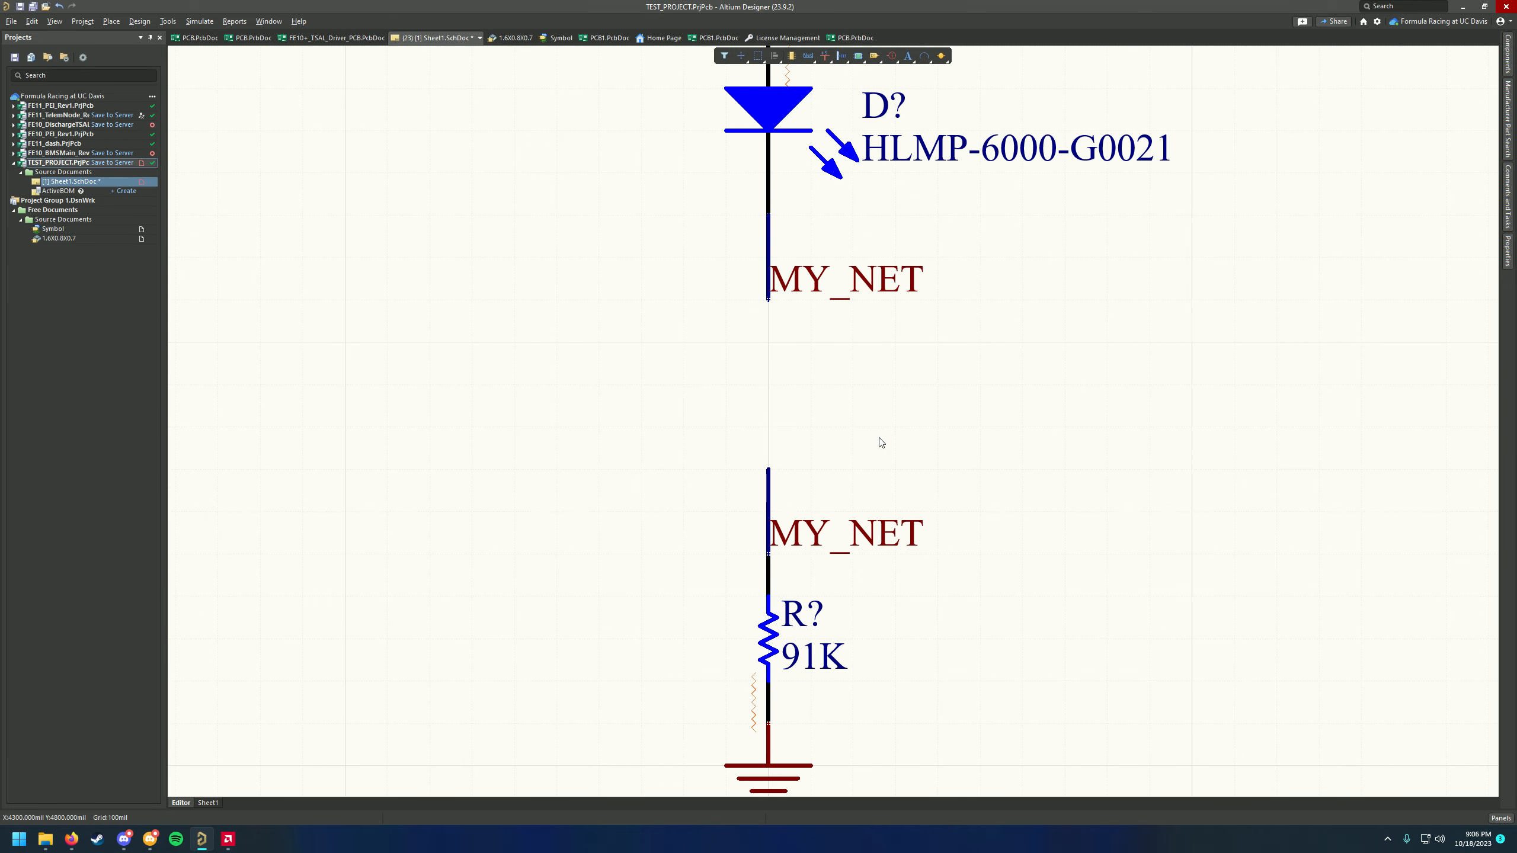
scroll(879, 442, "down", 3, "ctrl")
right_click_drag(879, 448, 785, 413)
scroll(856, 457, "up", 2, "ctrl")
scroll(832, 501, "down", 2, "ctrl")
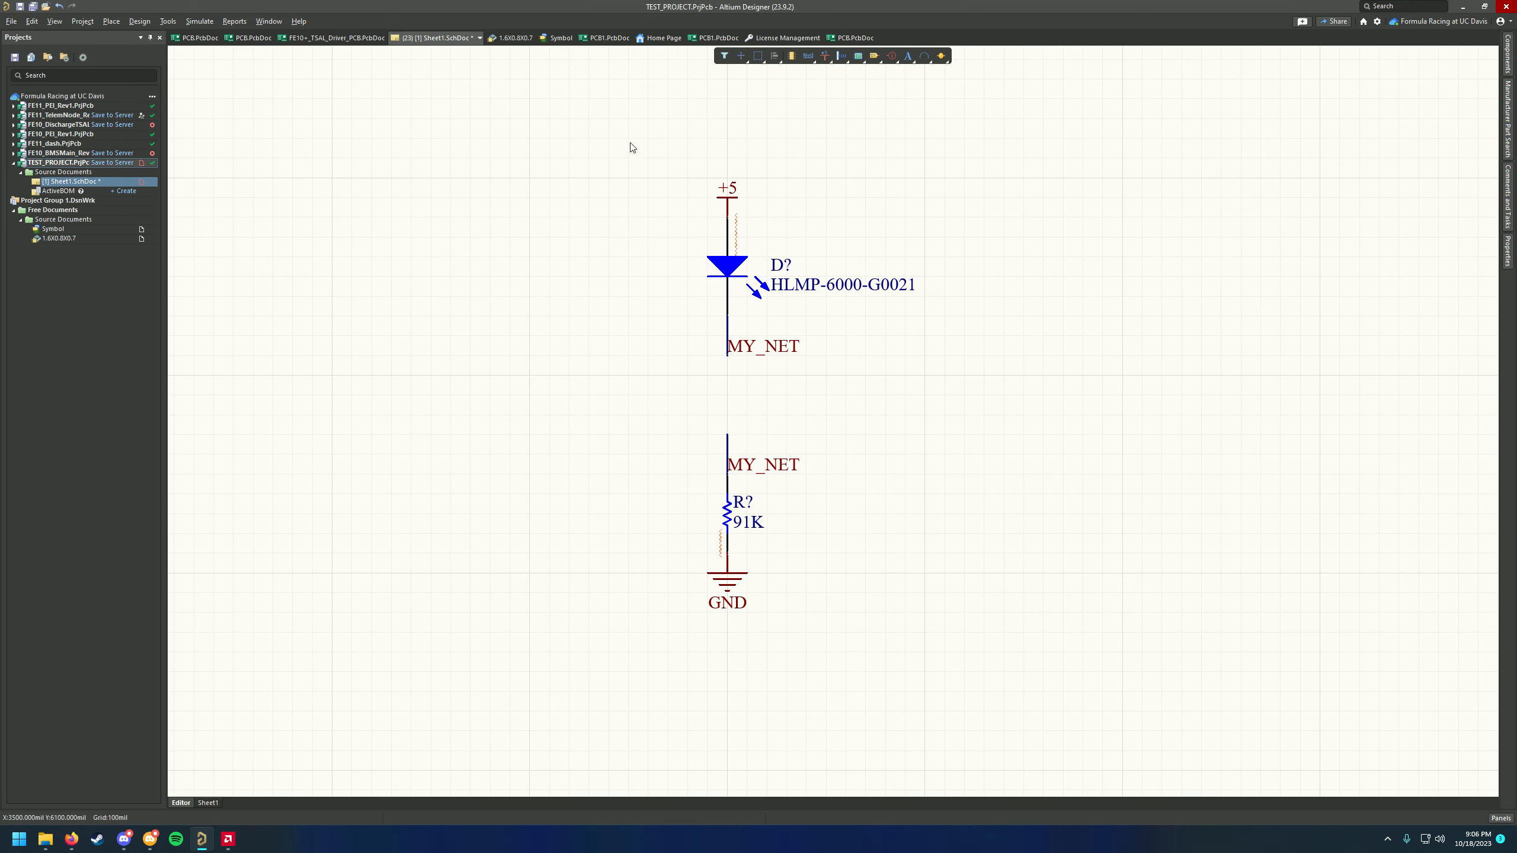
left_click_drag(626, 137, 1062, 689)
left_click(1040, 560)
scroll(940, 530, "up", 1, "ctrl")
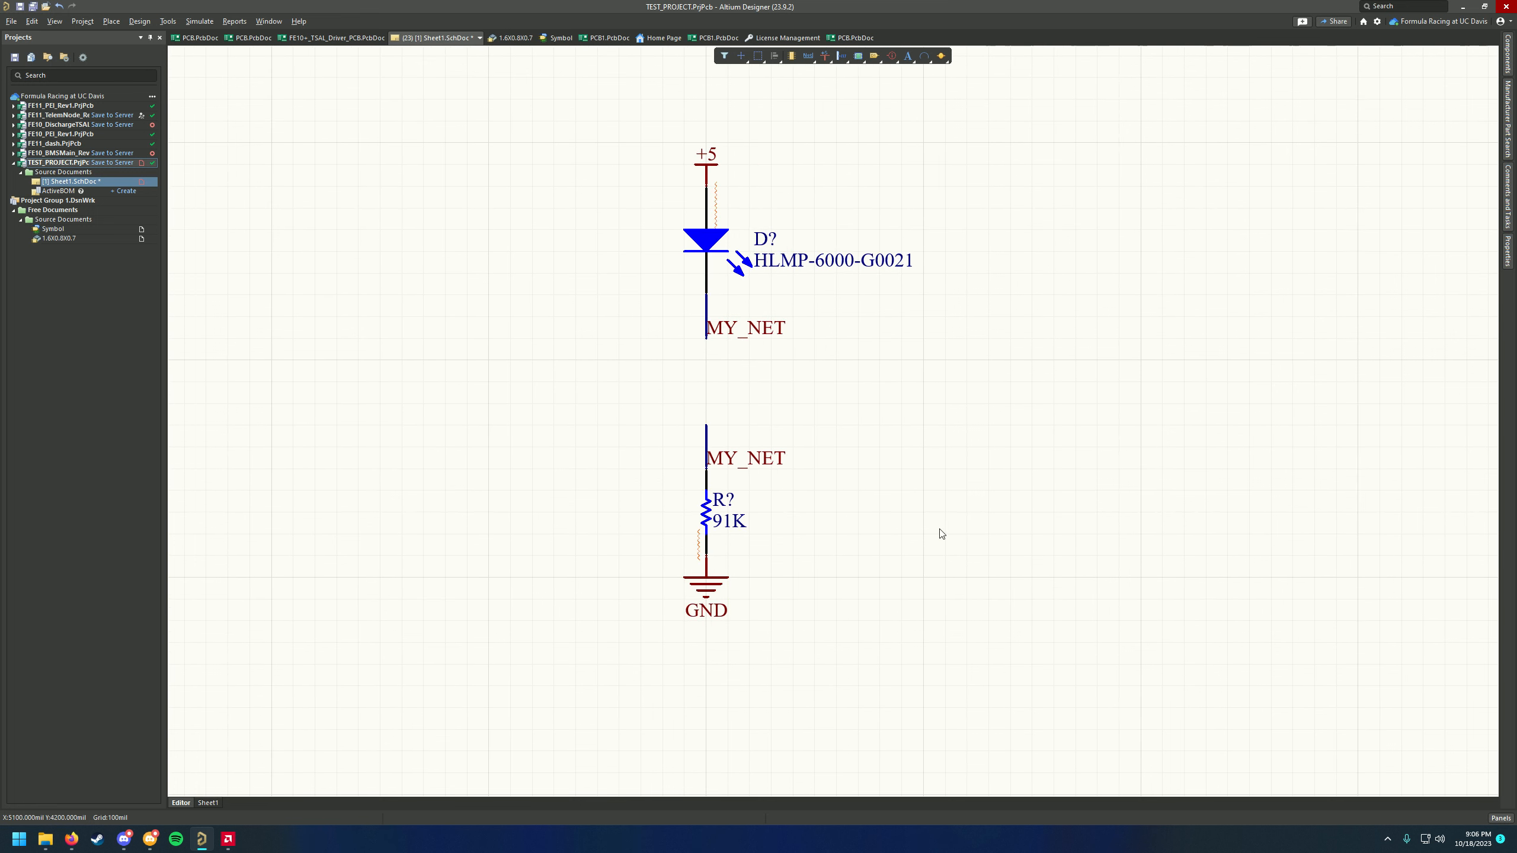
scroll(999, 558, "up", 1, "ctrl")
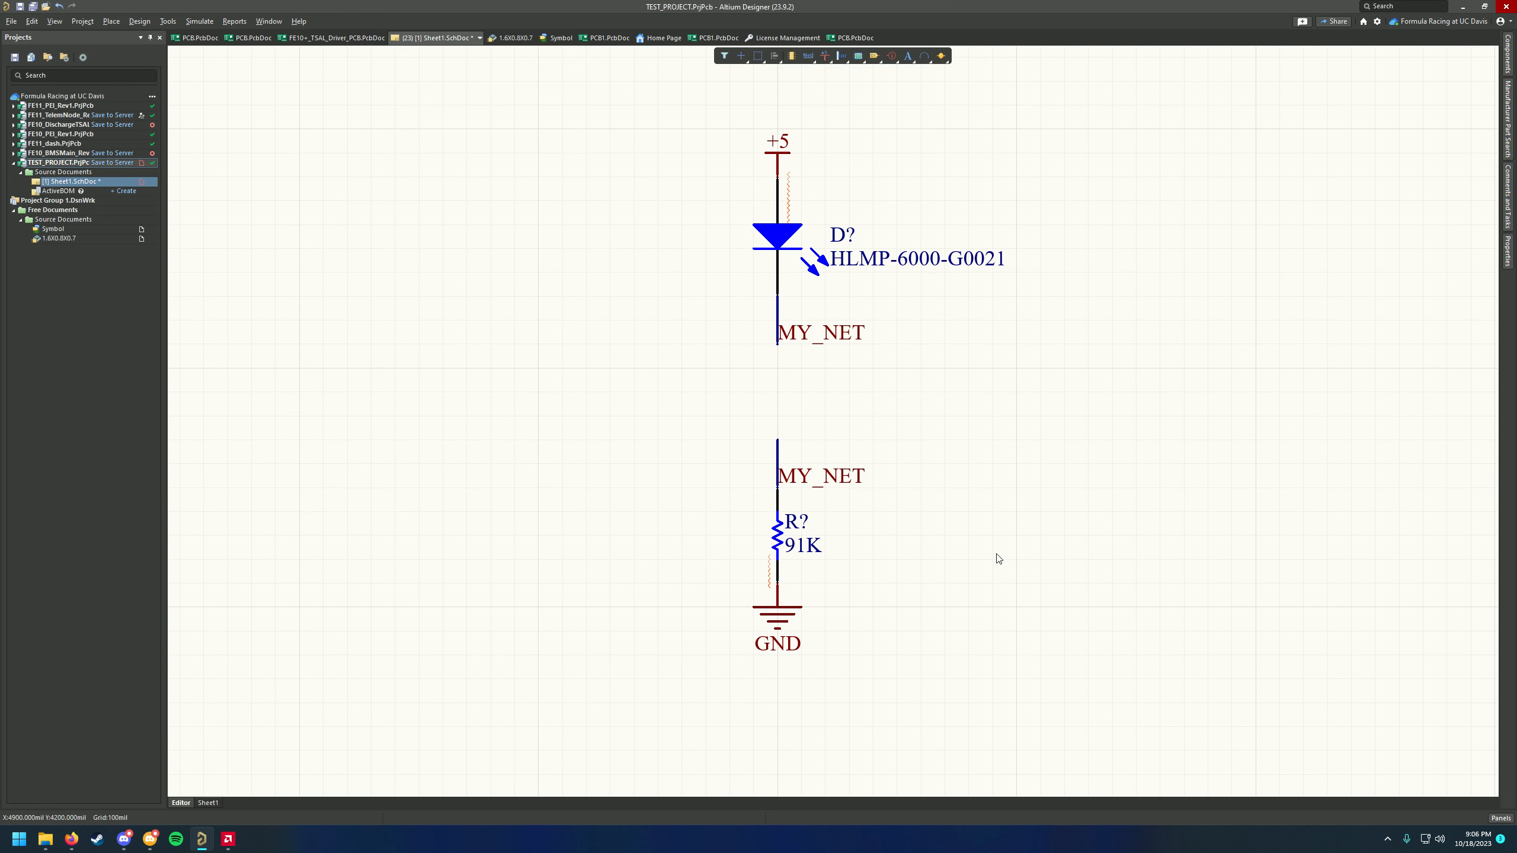
Save the schematic as Sheet1.SchDoc in the TEST_PROJECT folder
key("ctrl+s")
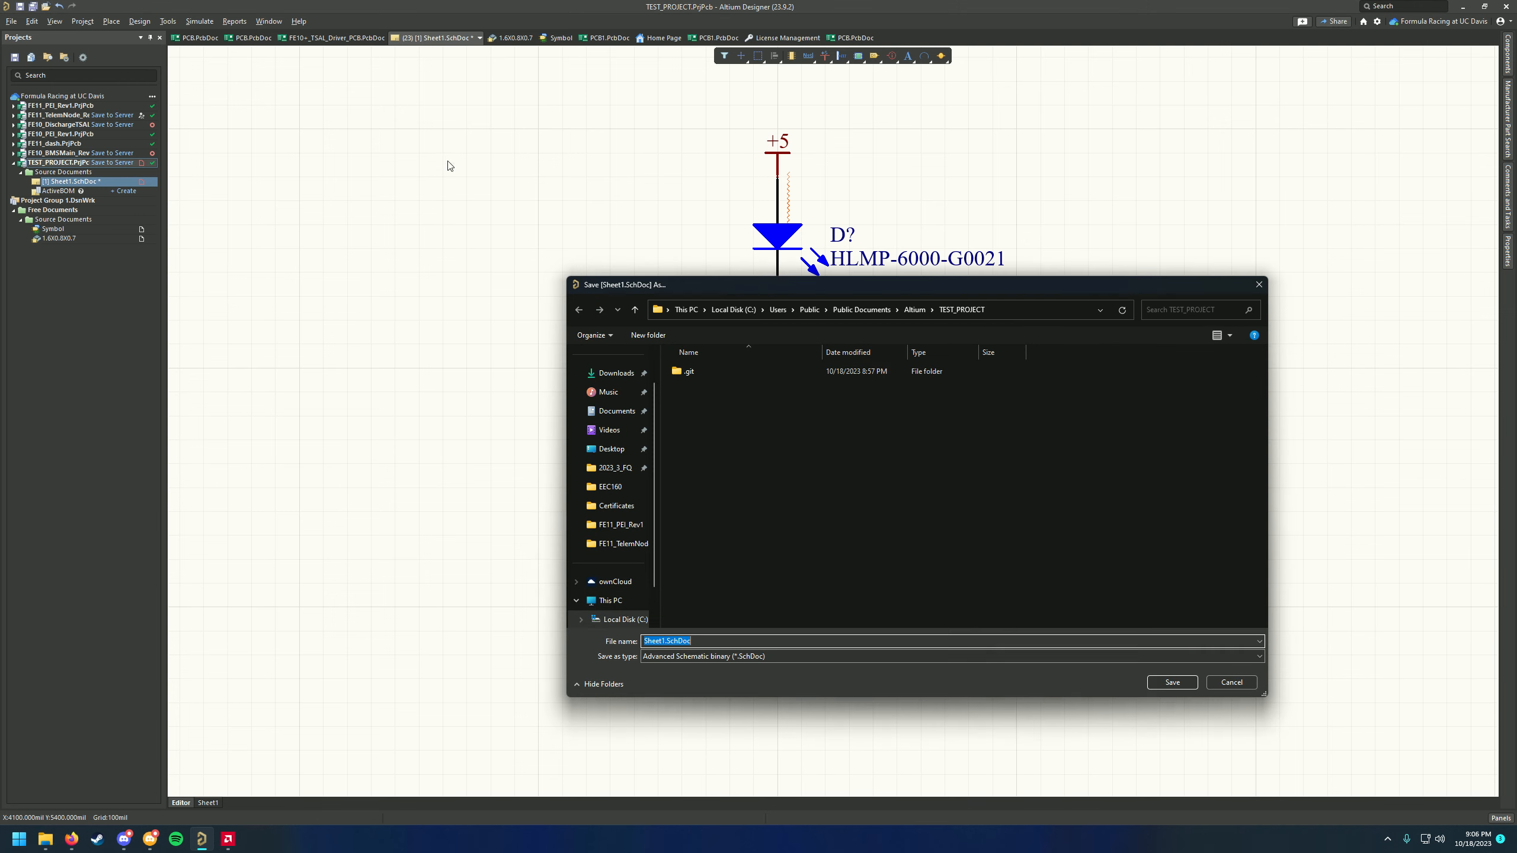
left_click(1169, 686)
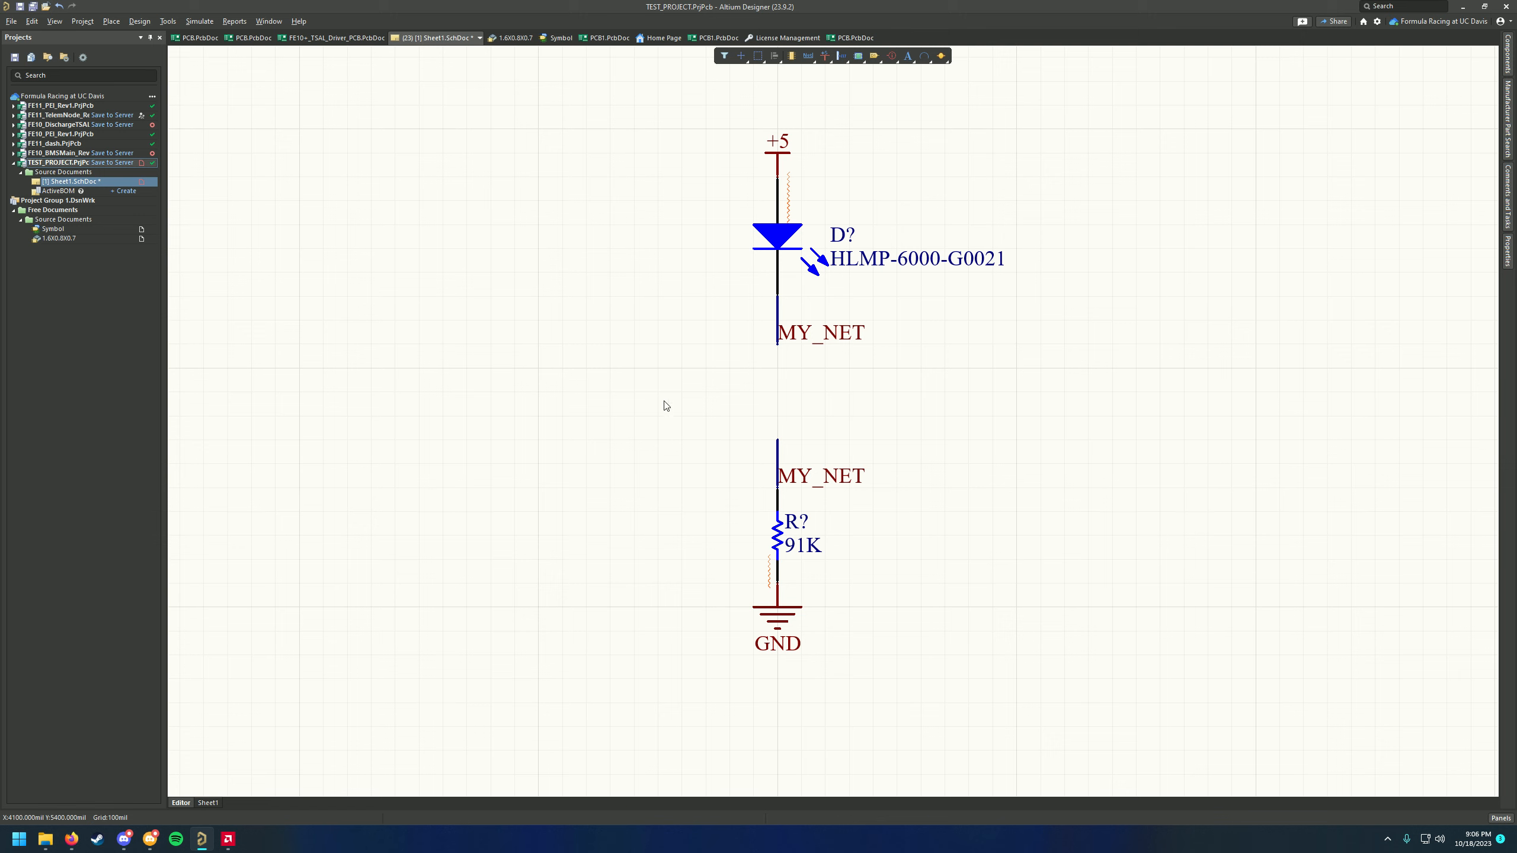
right_click(640, 384)
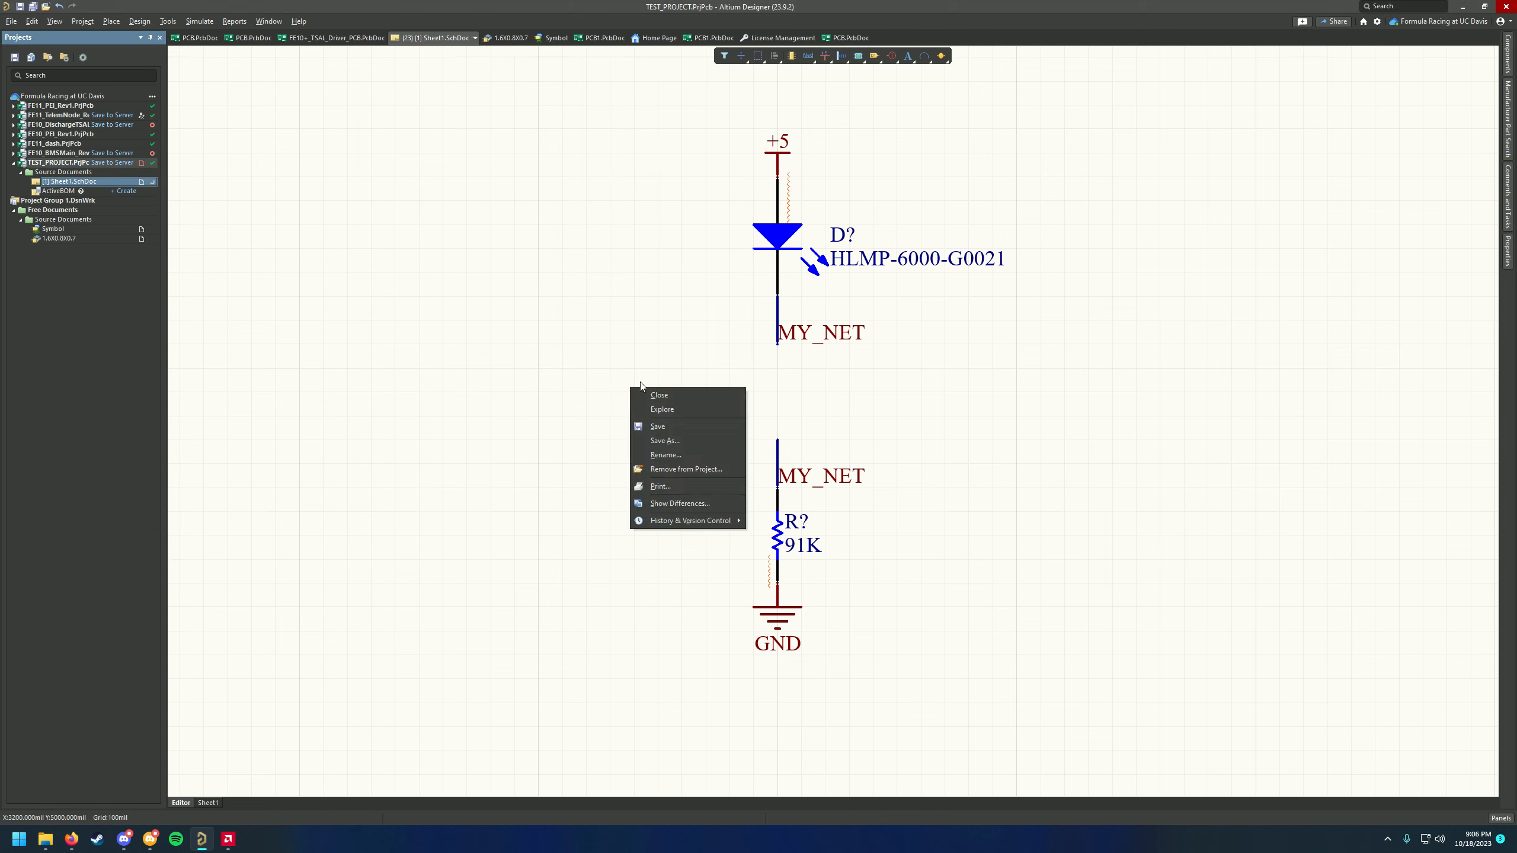
left_click(681, 363)
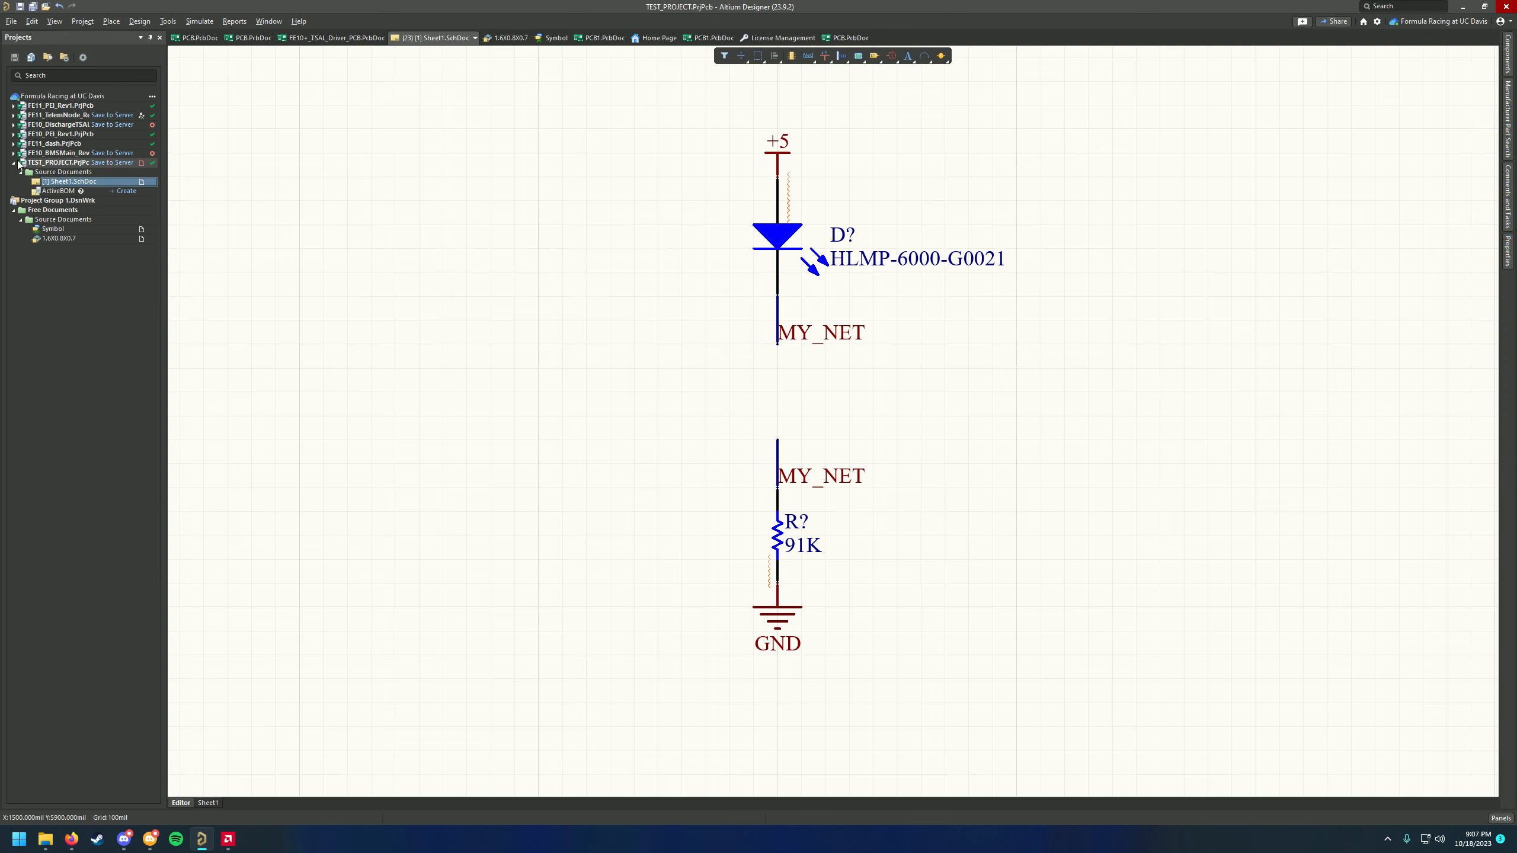
Add a new PCB document to TEST_PROJECT
right_click(51, 165)
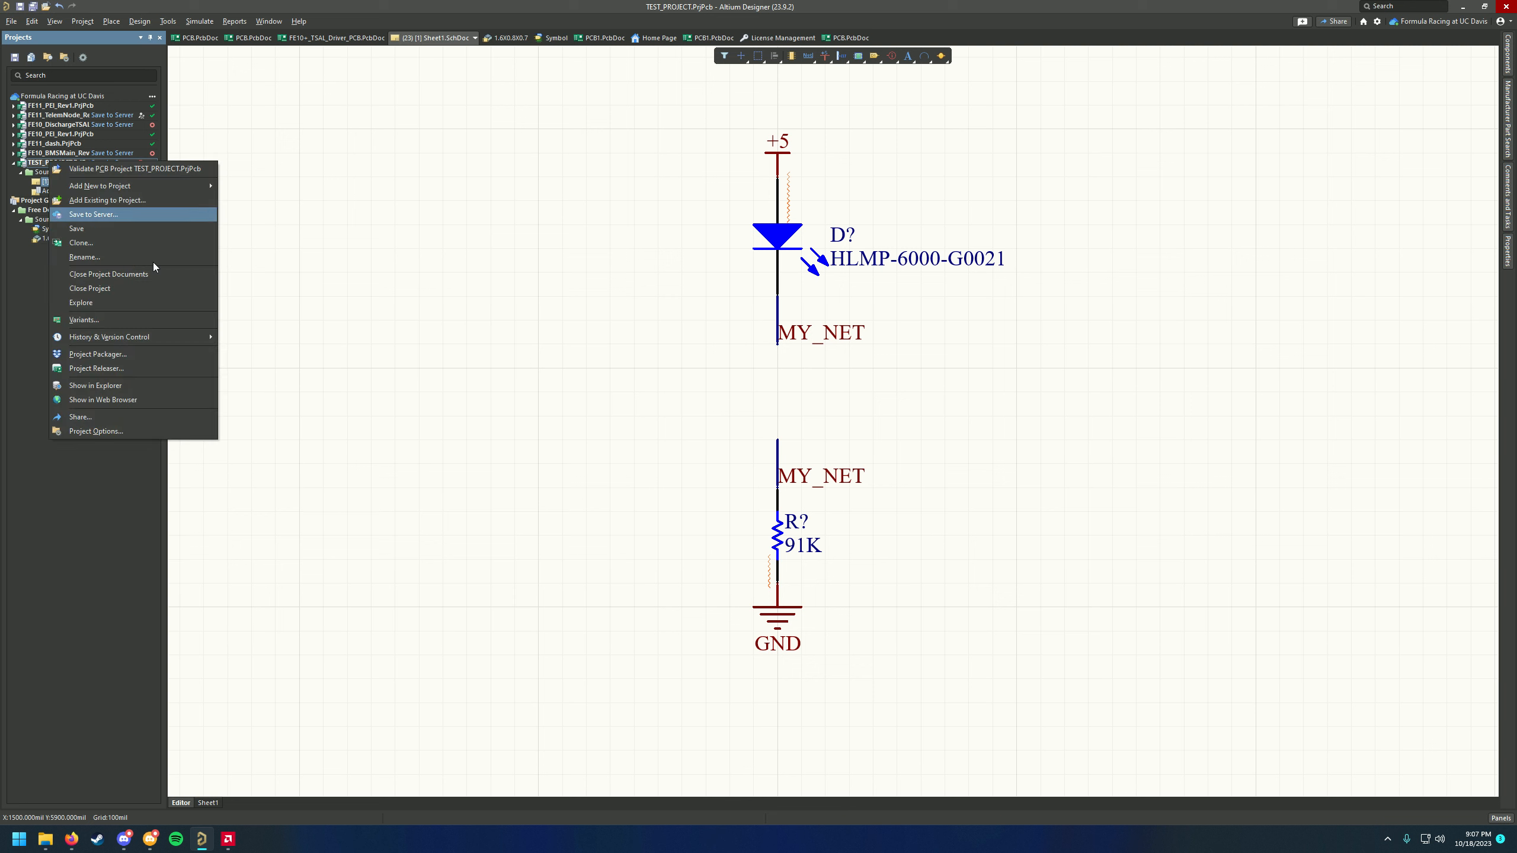
mouse_move(176, 186)
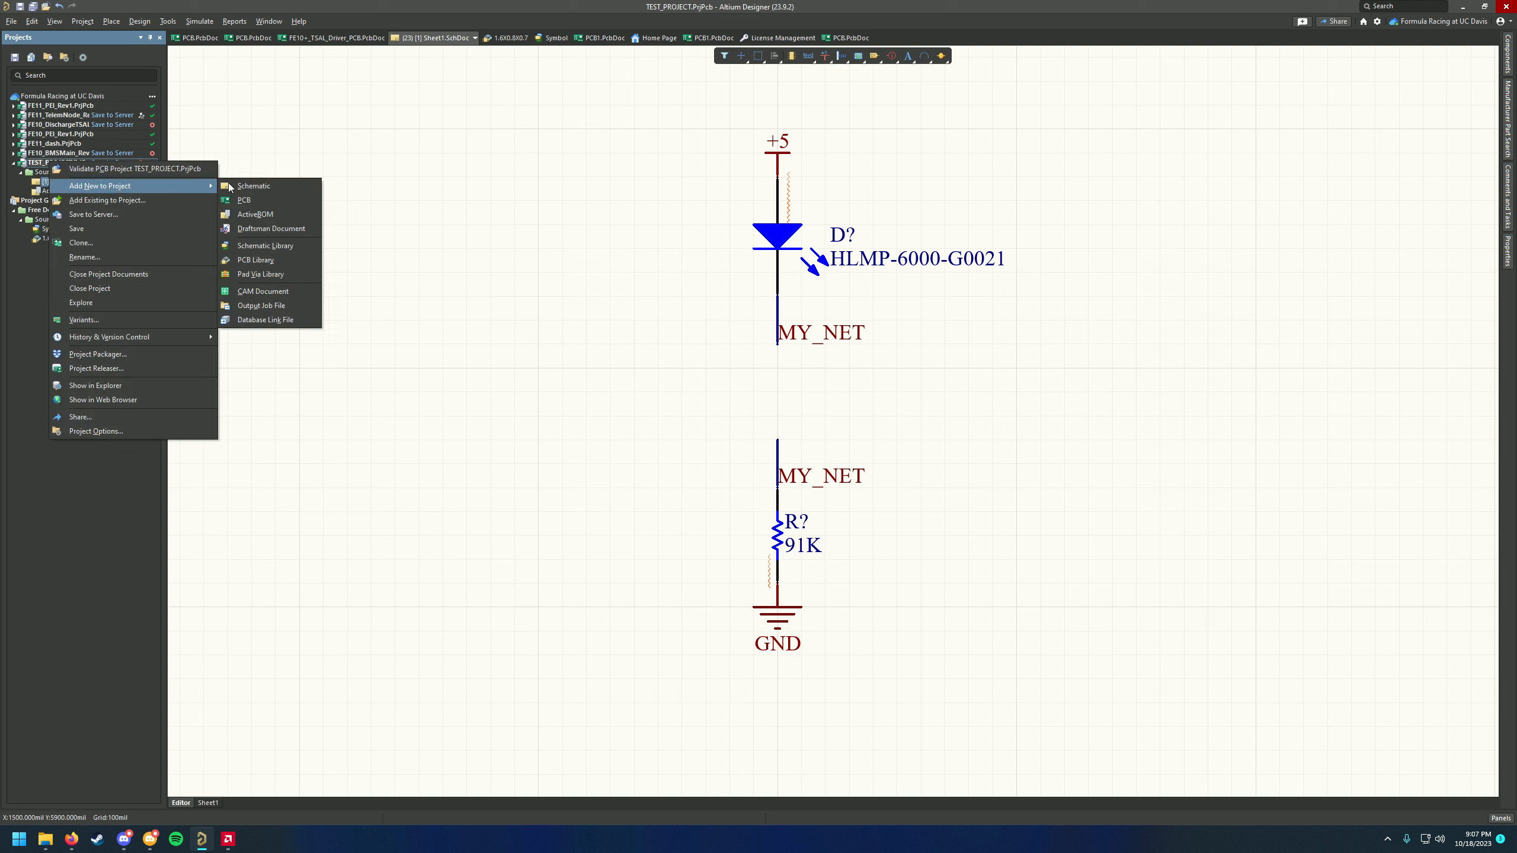
left_click(260, 201)
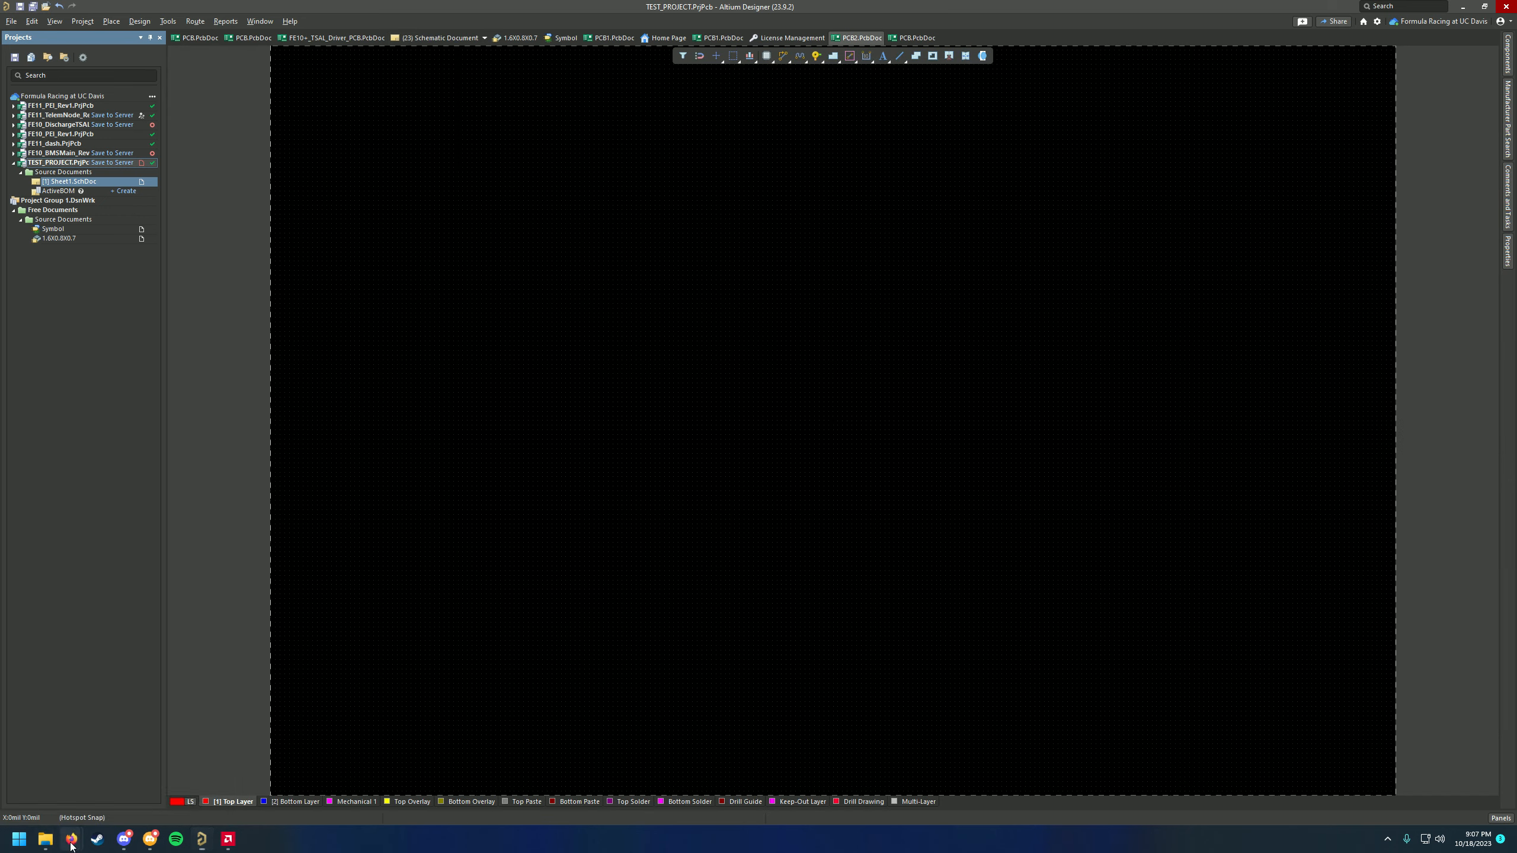
mouse_move(71, 839)
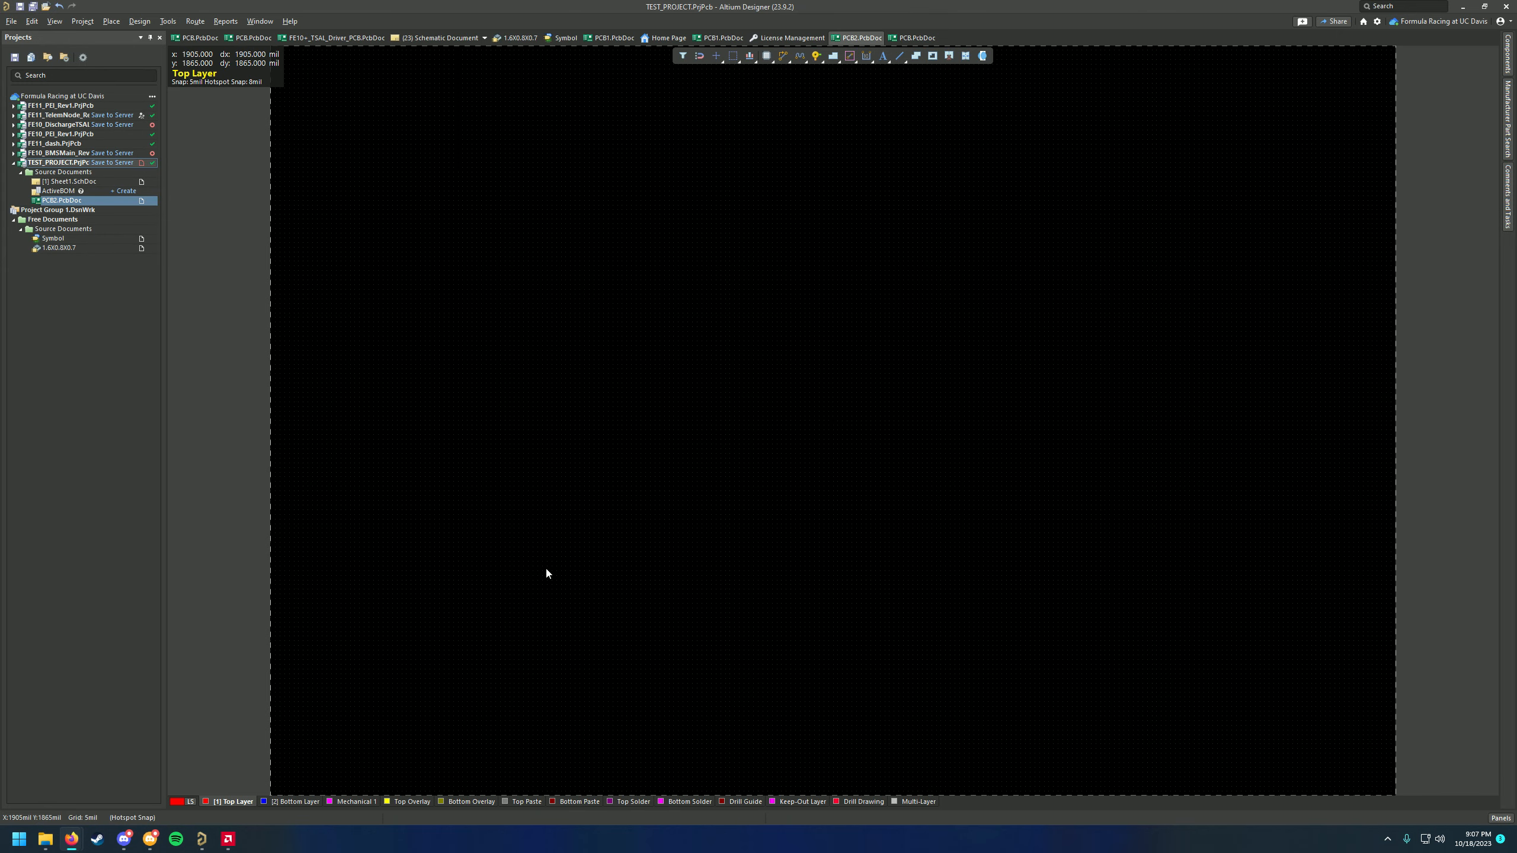
Examine the blank board area and its outline in the new PCB document
right_click_drag(717, 449, 763, 398)
scroll(759, 359, "down", 7, "ctrl")
scroll(763, 399, "up", 1, "ctrl")
scroll(801, 431, "up", 1, "ctrl")
scroll(800, 442, "down", 1, "ctrl")
scroll(848, 430, "up", 1, "ctrl")
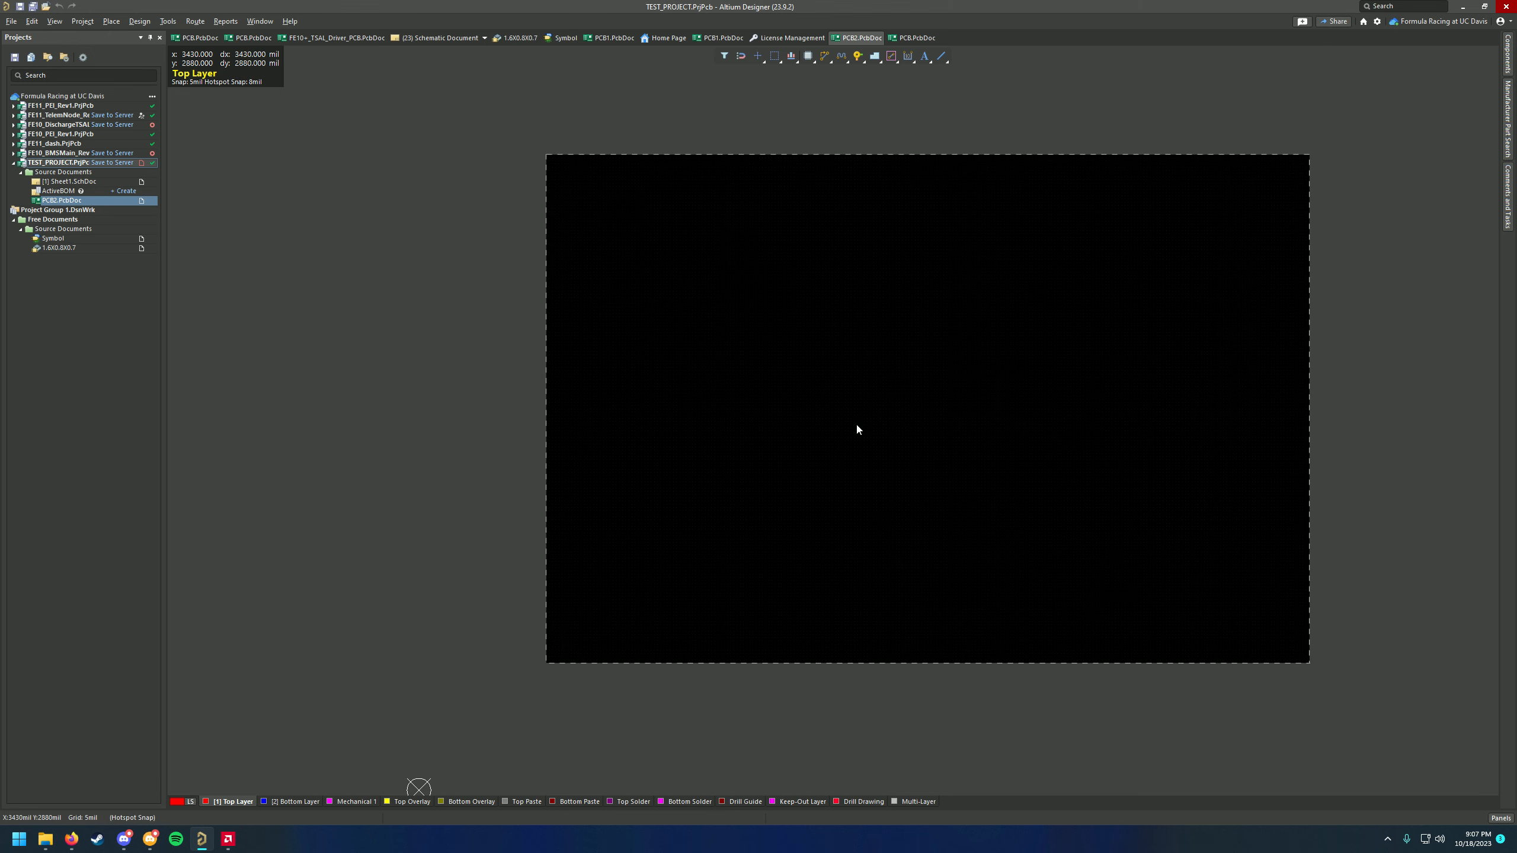
right_click_drag(856, 427, 838, 453)
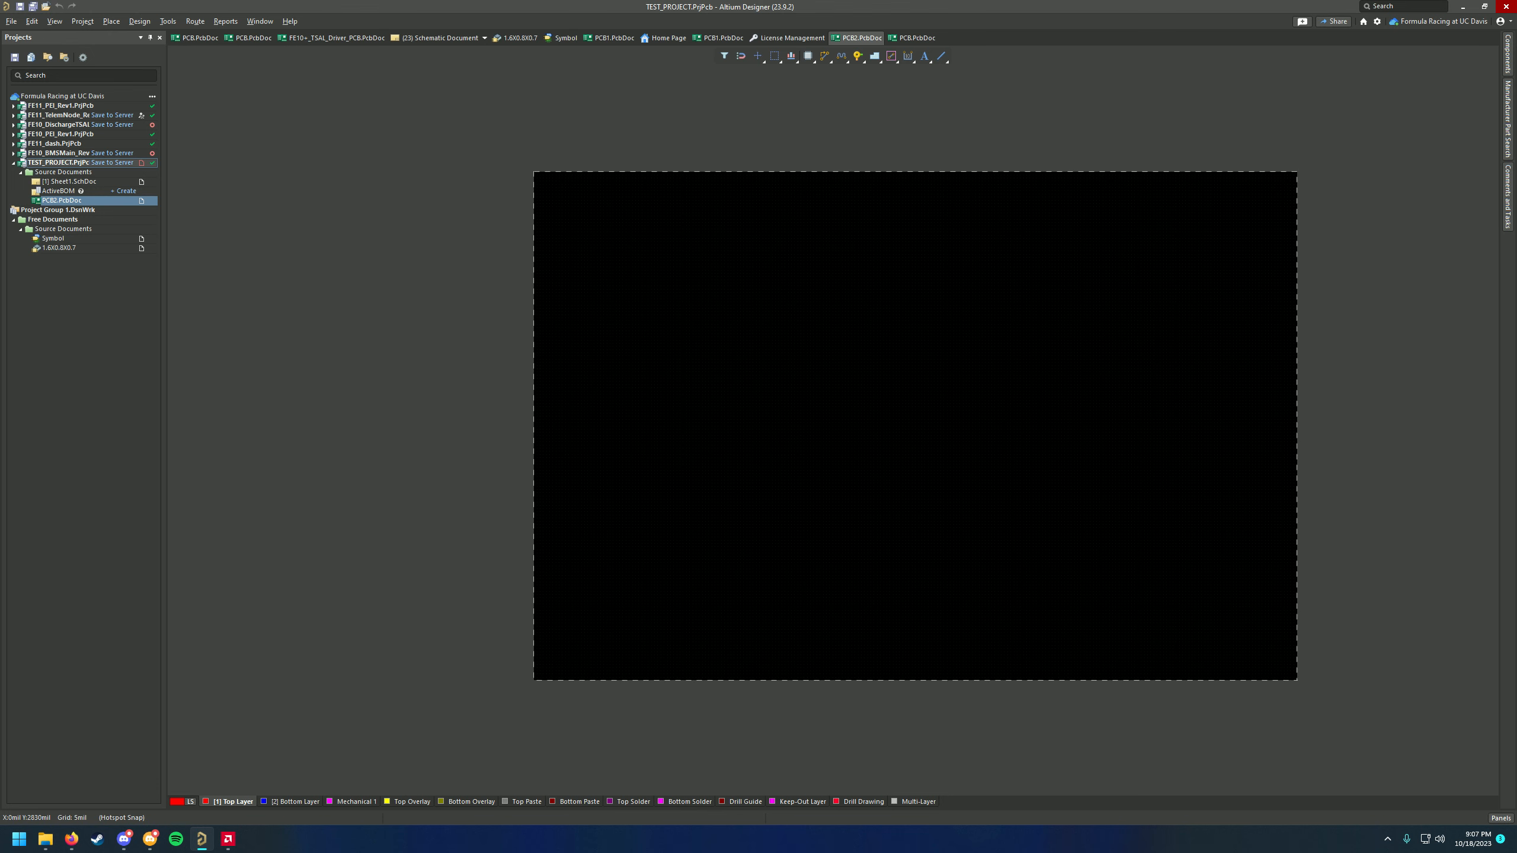
right_click_drag(303, 512, 334, 501)
right_click_drag(649, 451, 612, 447)
scroll(578, 434, "up", 1, "ctrl")
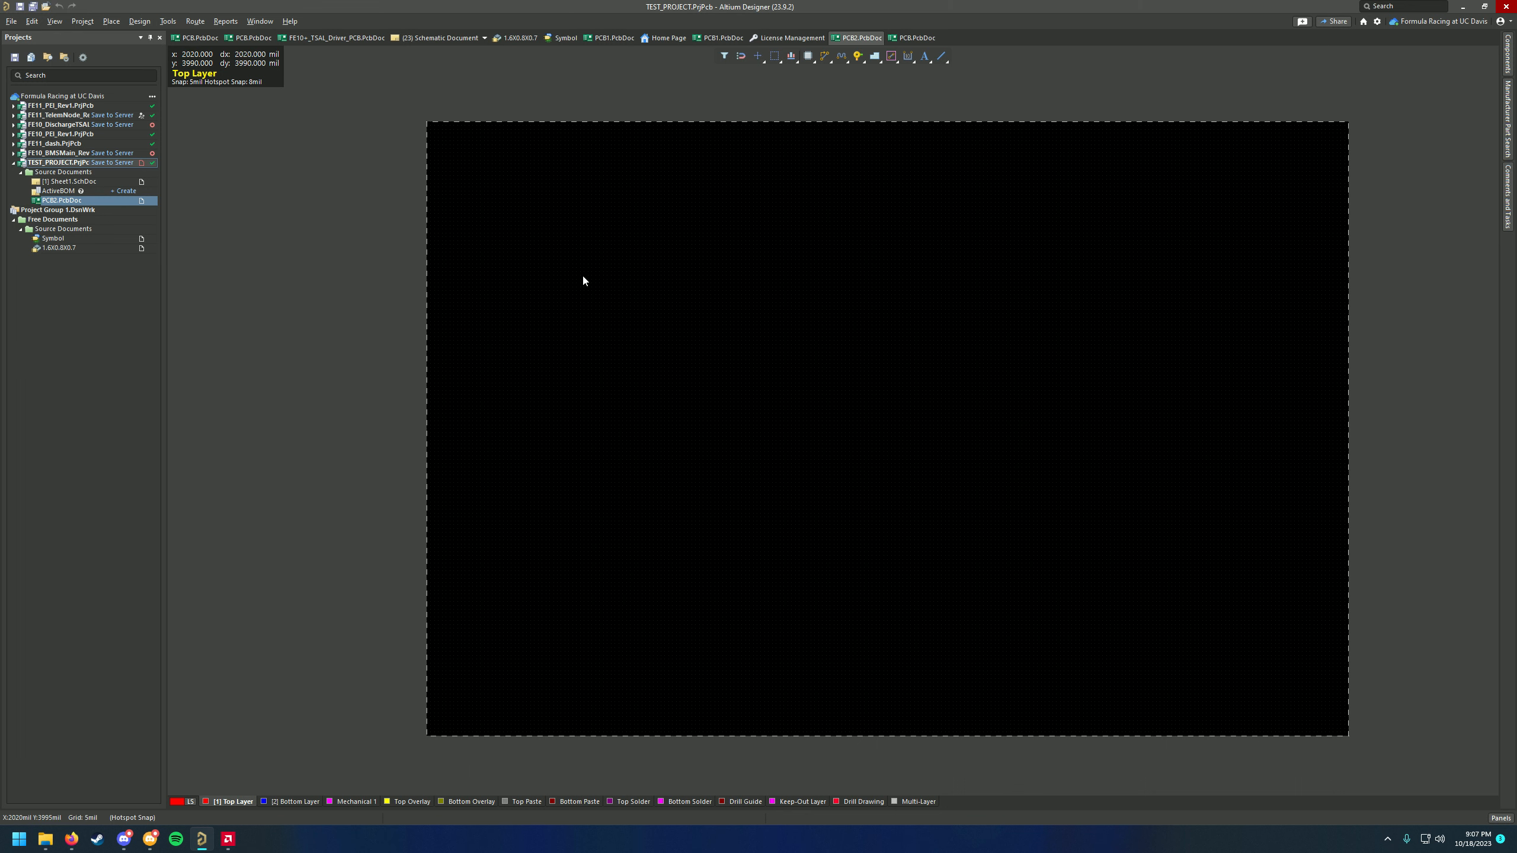
right_click_drag(629, 353, 619, 373)
right_click_drag(531, 467, 515, 433)
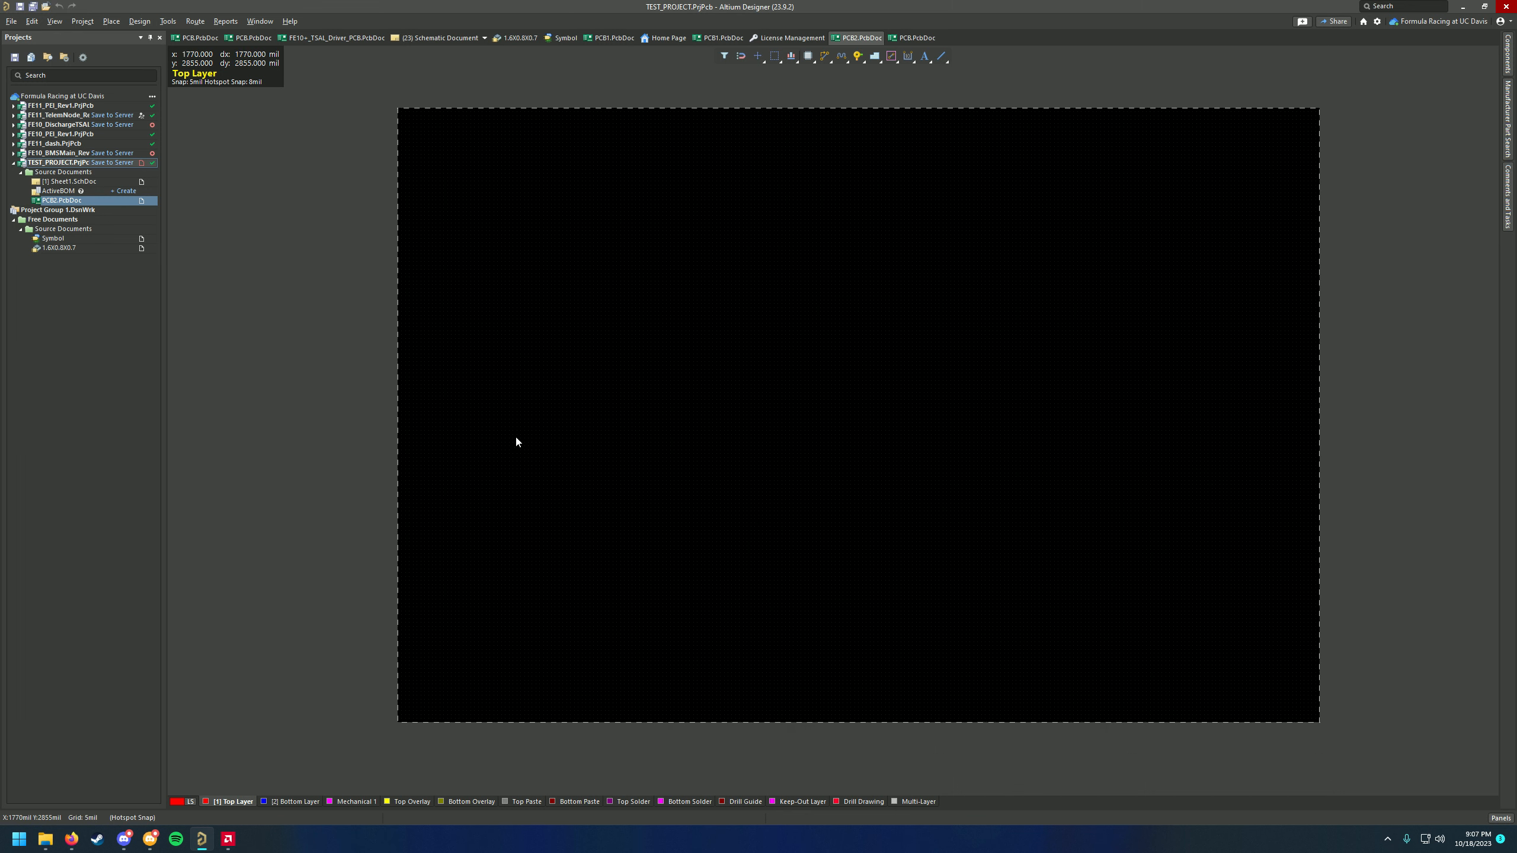
right_click_drag(653, 405, 623, 434)
scroll(652, 425, "down", 3, "ctrl")
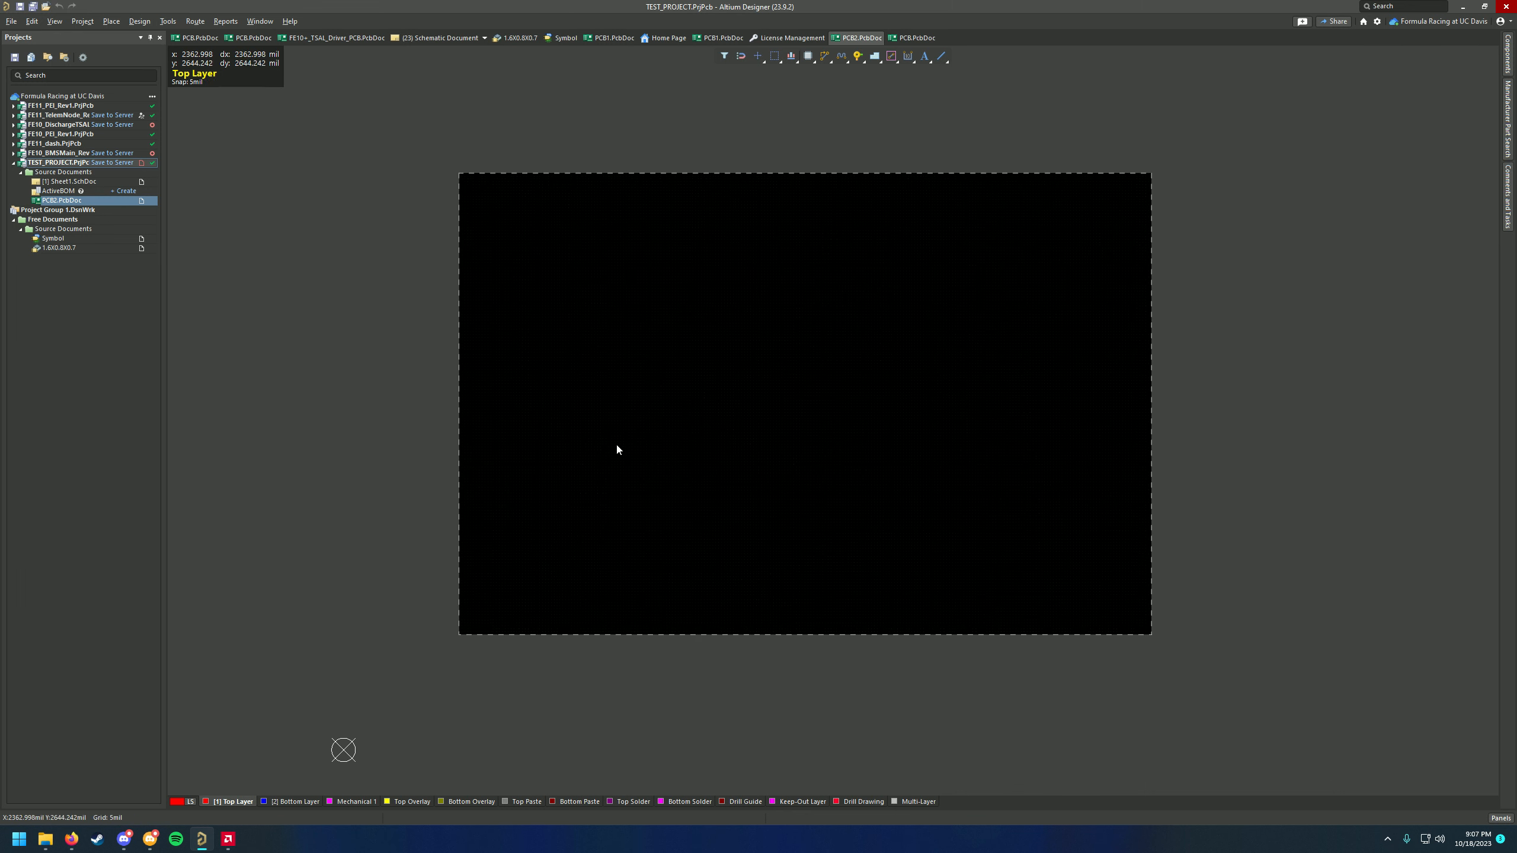
scroll(663, 480, "up", 2, "ctrl")
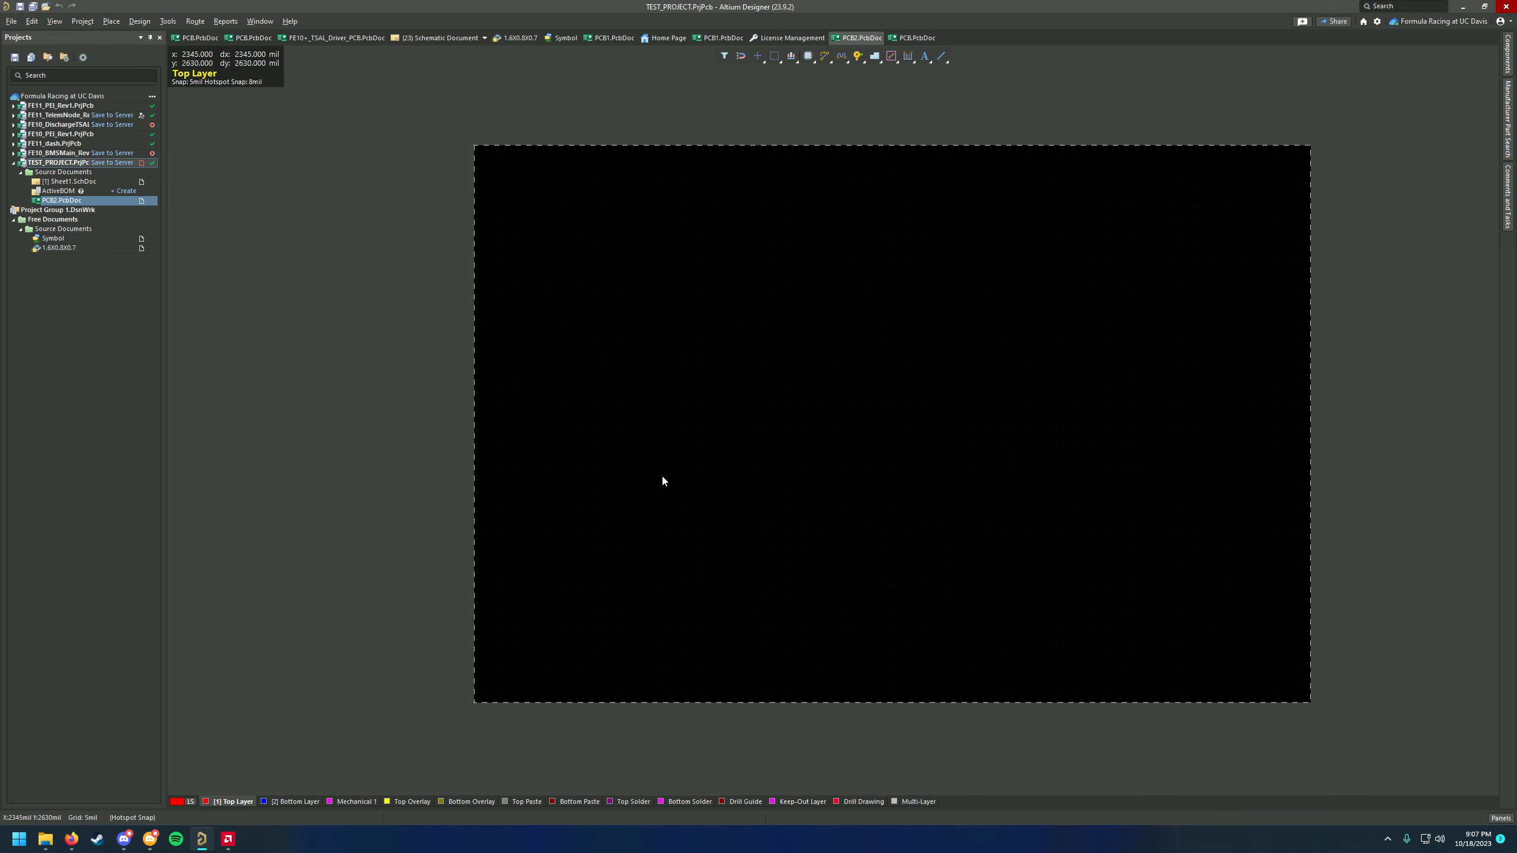
right_click_drag(765, 366, 736, 357)
scroll(734, 342, "down", 2, "ctrl")
scroll(789, 400, "up", 2, "ctrl")
mouse_move(789, 400)
right_mouse_down()
mouse_move(779, 363)
mouse_move(782, 397)
right_mouse_up()
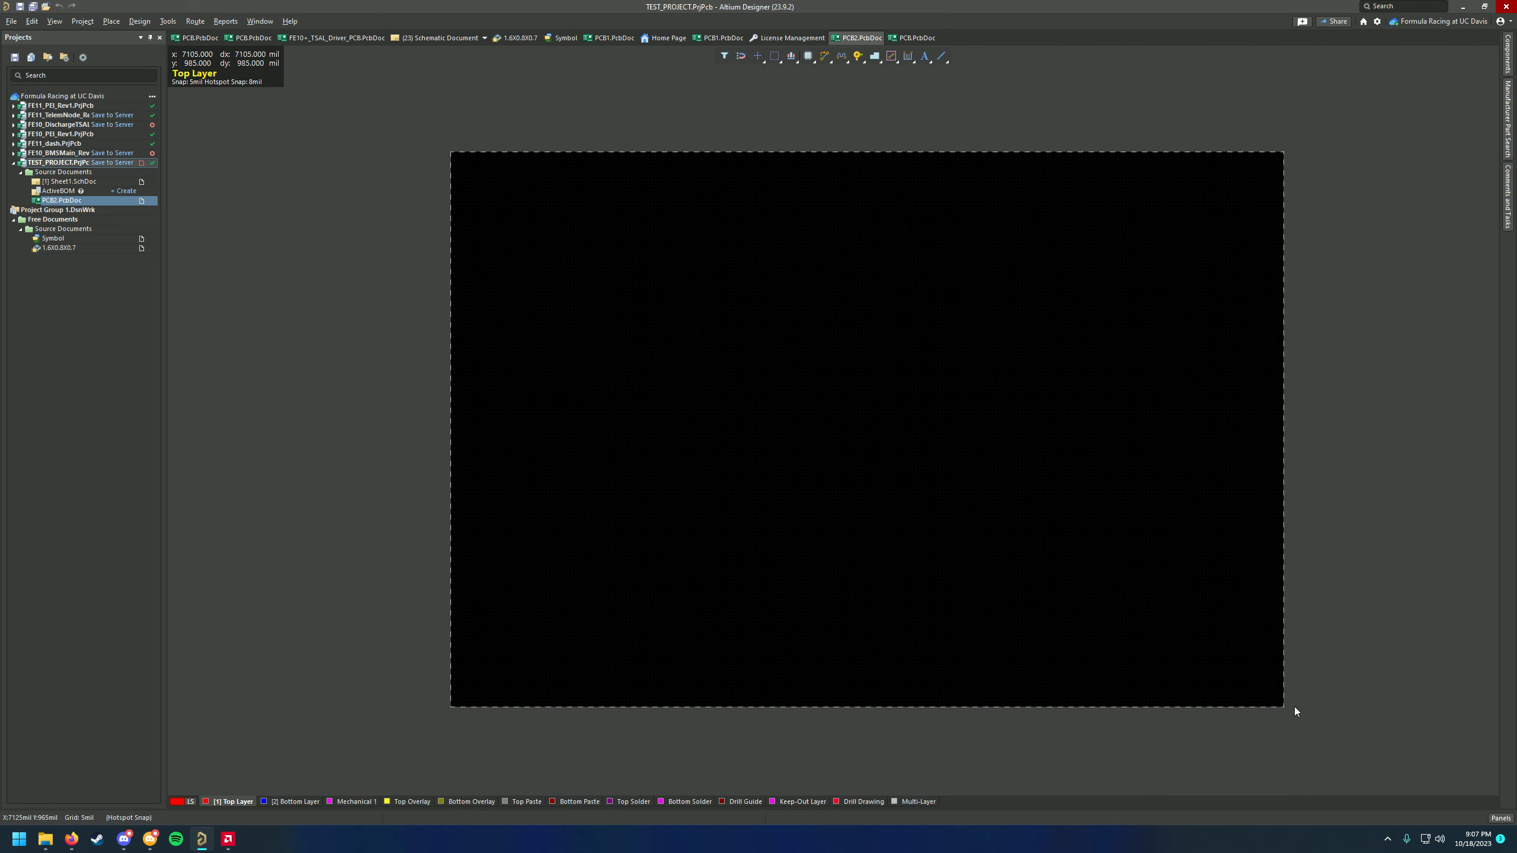
right_click_drag(1229, 684, 1111, 720)
scroll(1109, 654, "up", 2, "ctrl")
scroll(1103, 683, "down", 3, "ctrl")
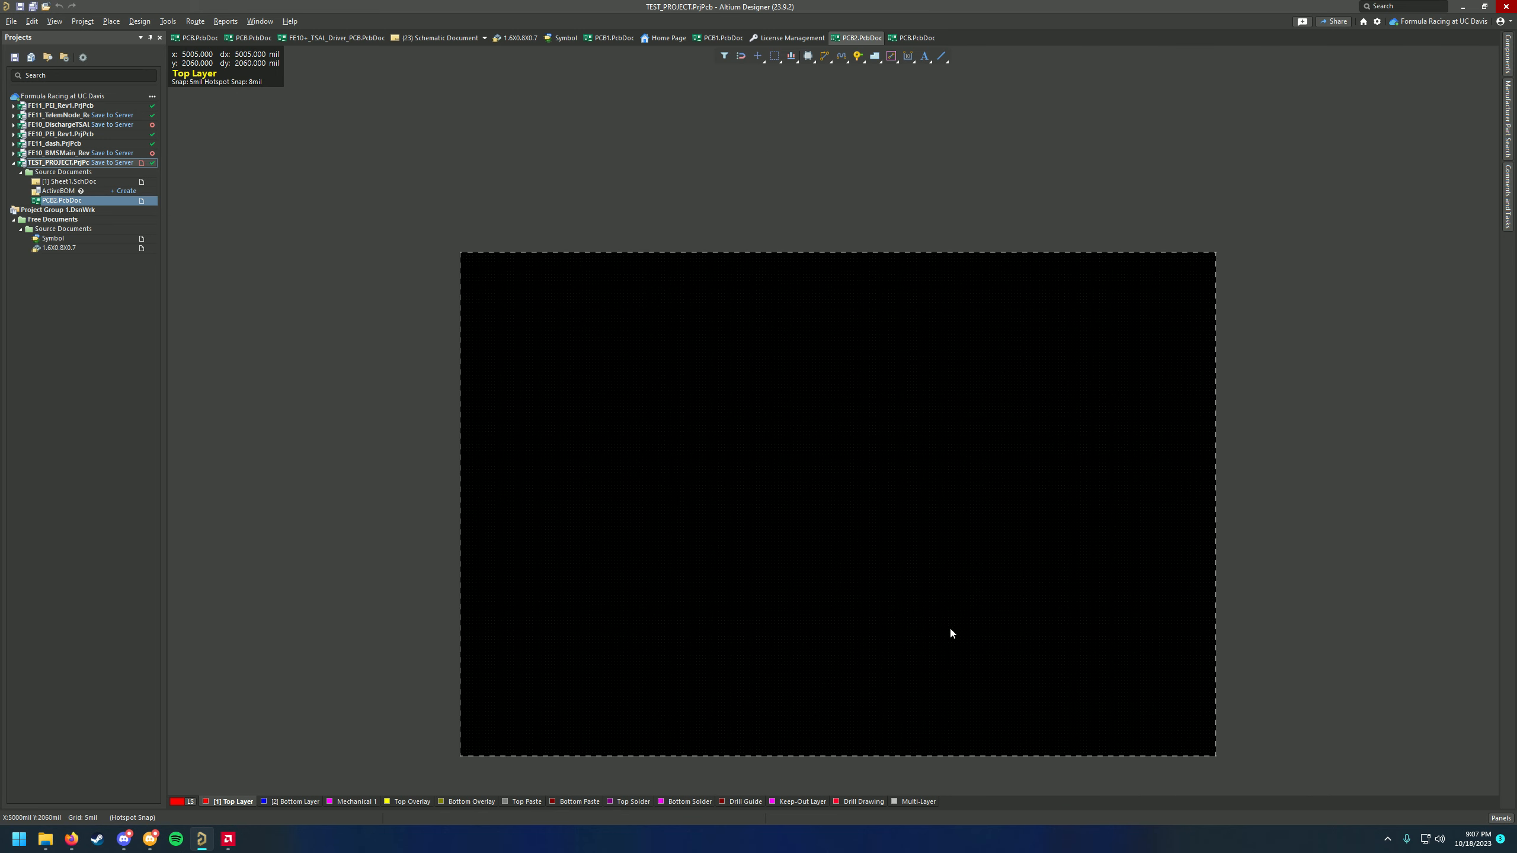
Switch the blank board from the 2D layout view to the 3D view
right_click_drag(912, 620, 866, 565)
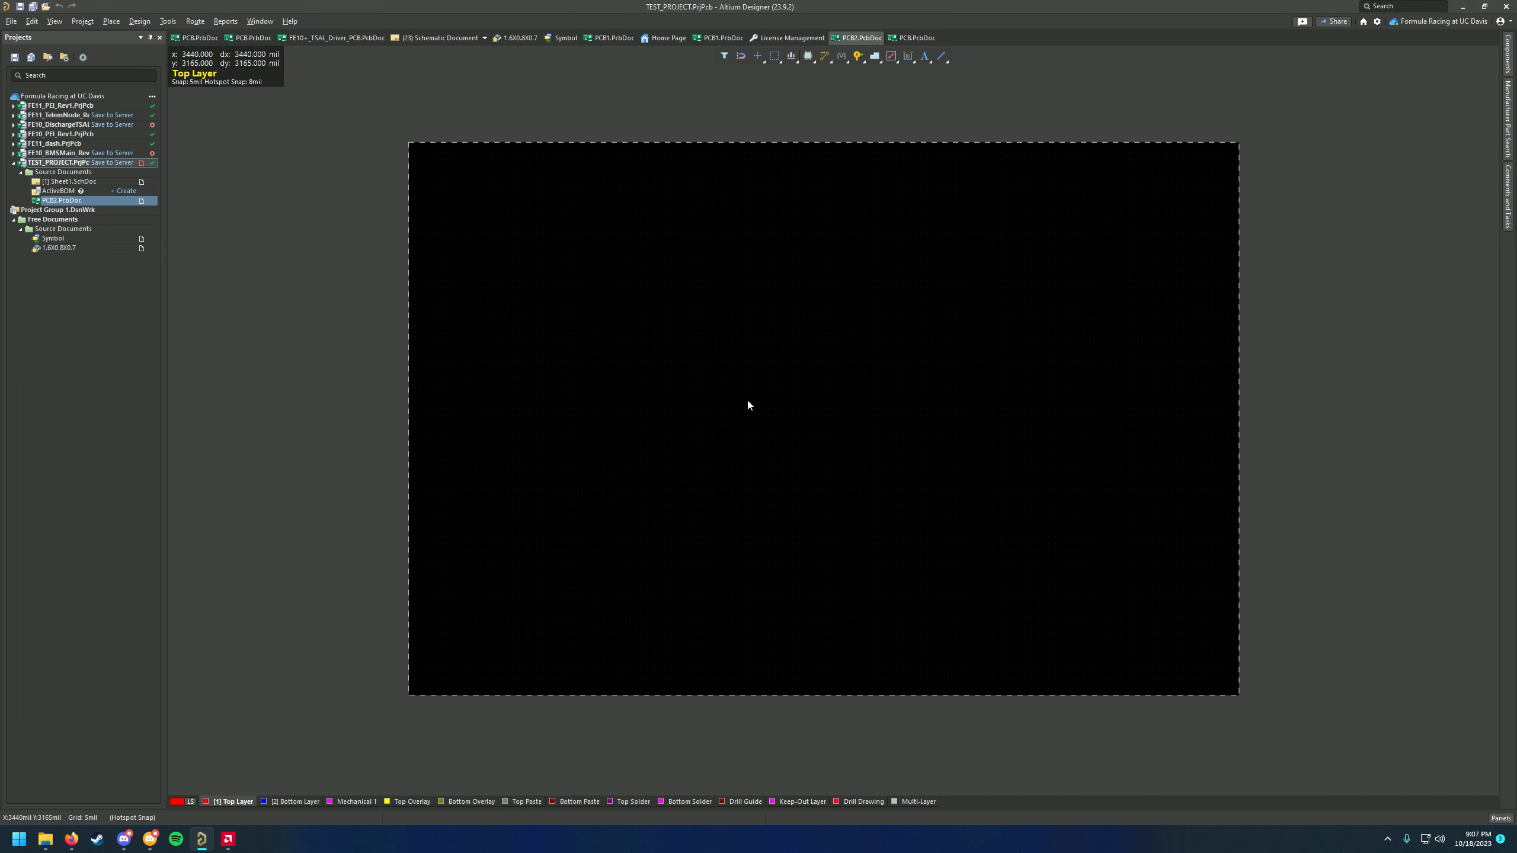
right_click_drag(746, 460, 726, 425)
key("3")
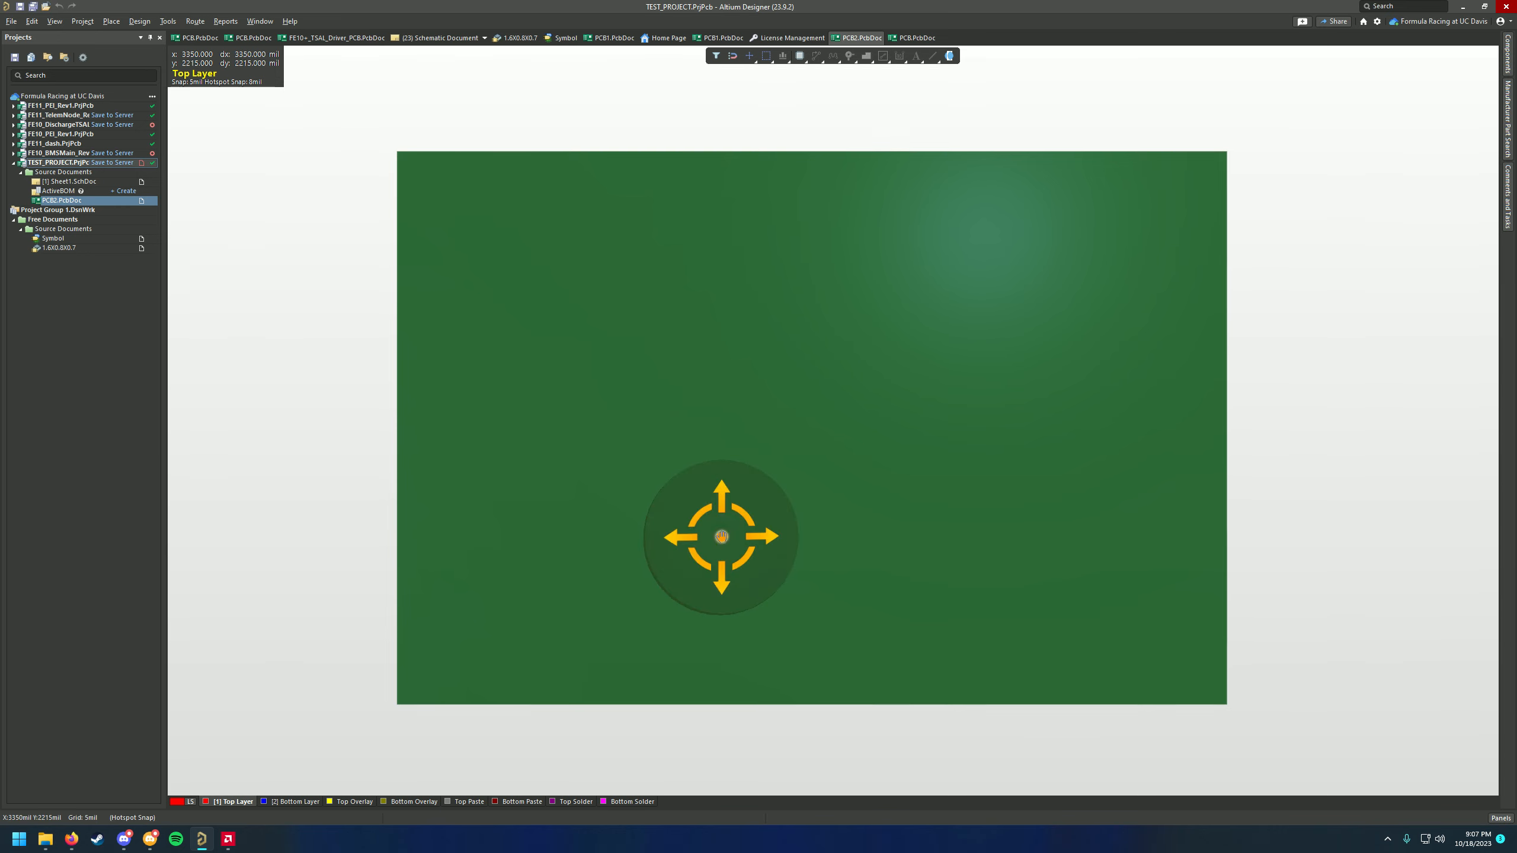
Examine the blank board in 3D from several angles, comparing it briefly with the 2D layout view
mouse_move(722, 537)
right_mouse_down("shift")
mouse_move(738, 501)
mouse_move(856, 450)
mouse_move(785, 386)
mouse_move(826, 196)
mouse_move(687, 467)
mouse_move(869, 231)
mouse_move(593, 586)
mouse_move(921, 268)
mouse_move(1063, 234)
mouse_move(681, 496)
mouse_move(806, 419)
mouse_move(846, 489)
right_mouse_up("shift")
key("2")
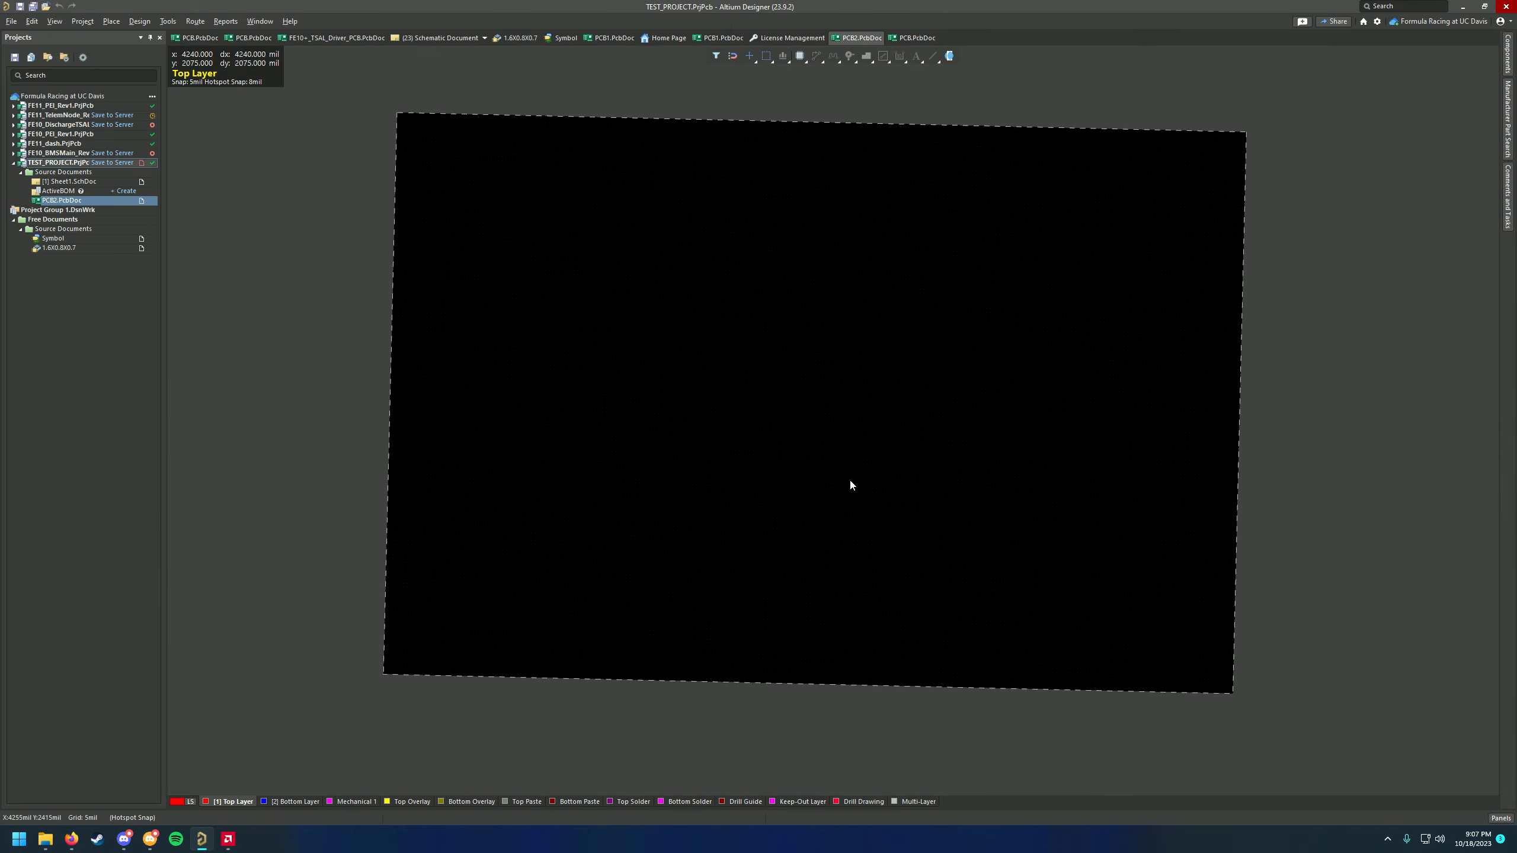
key("3")
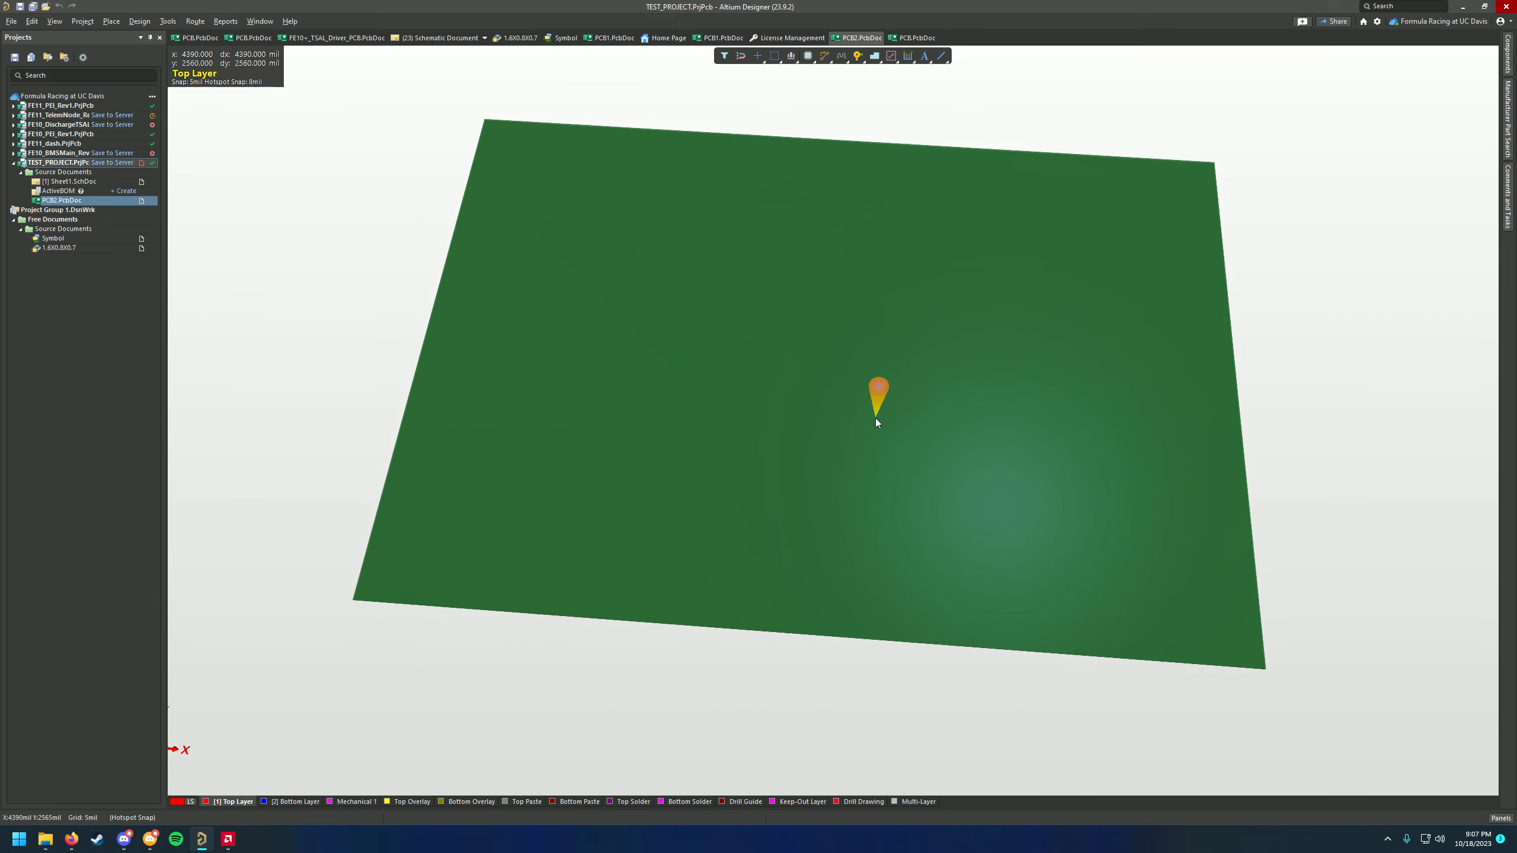
mouse_move(875, 417)
right_mouse_down("shift")
mouse_move(1016, 498)
mouse_move(1152, 325)
mouse_move(1194, 486)
mouse_move(848, 412)
right_mouse_up("shift")
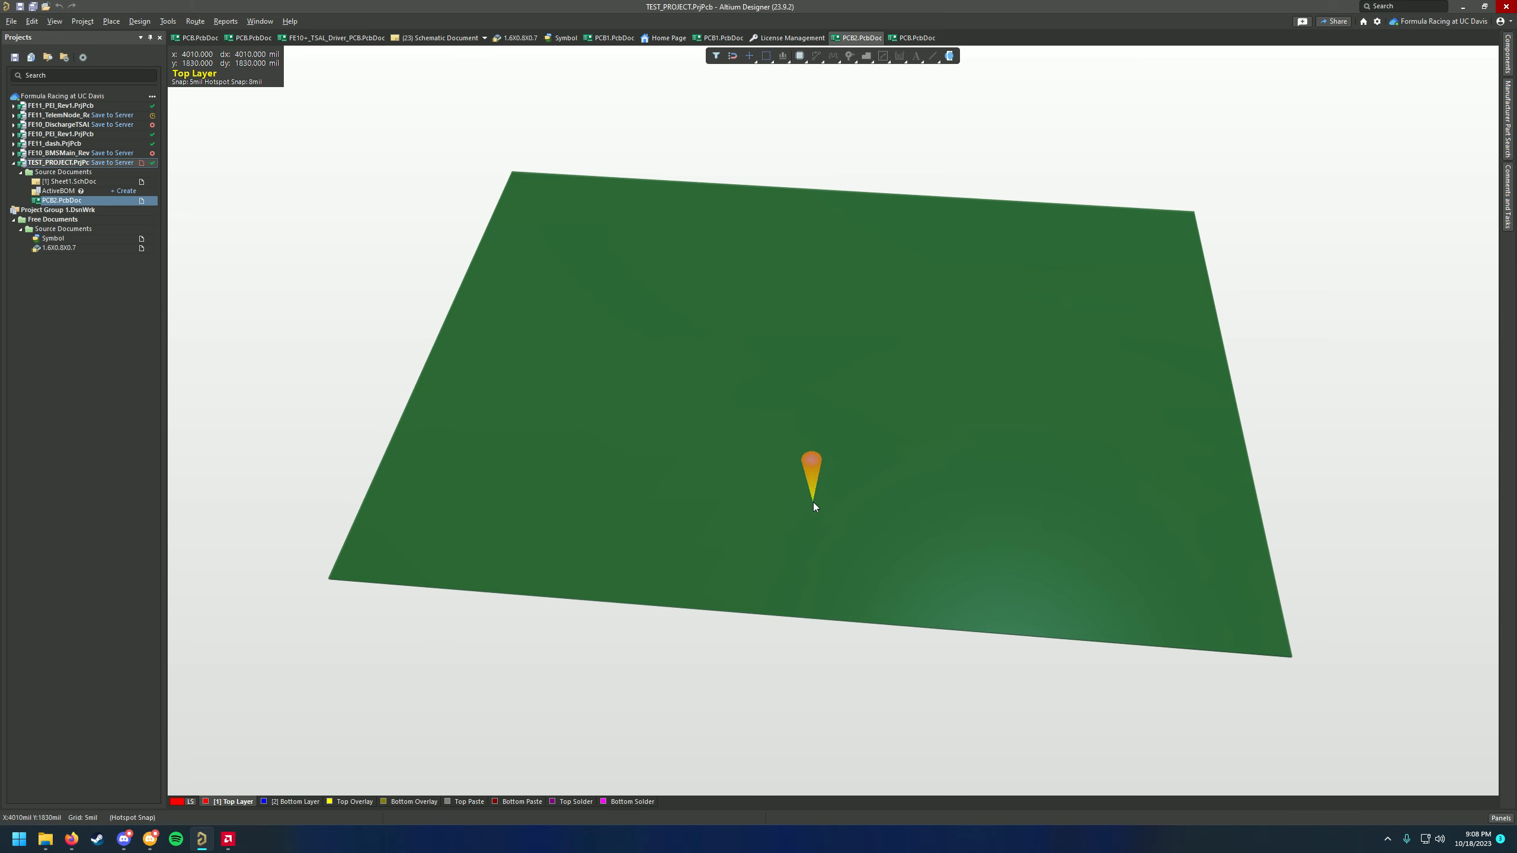
key("shift")
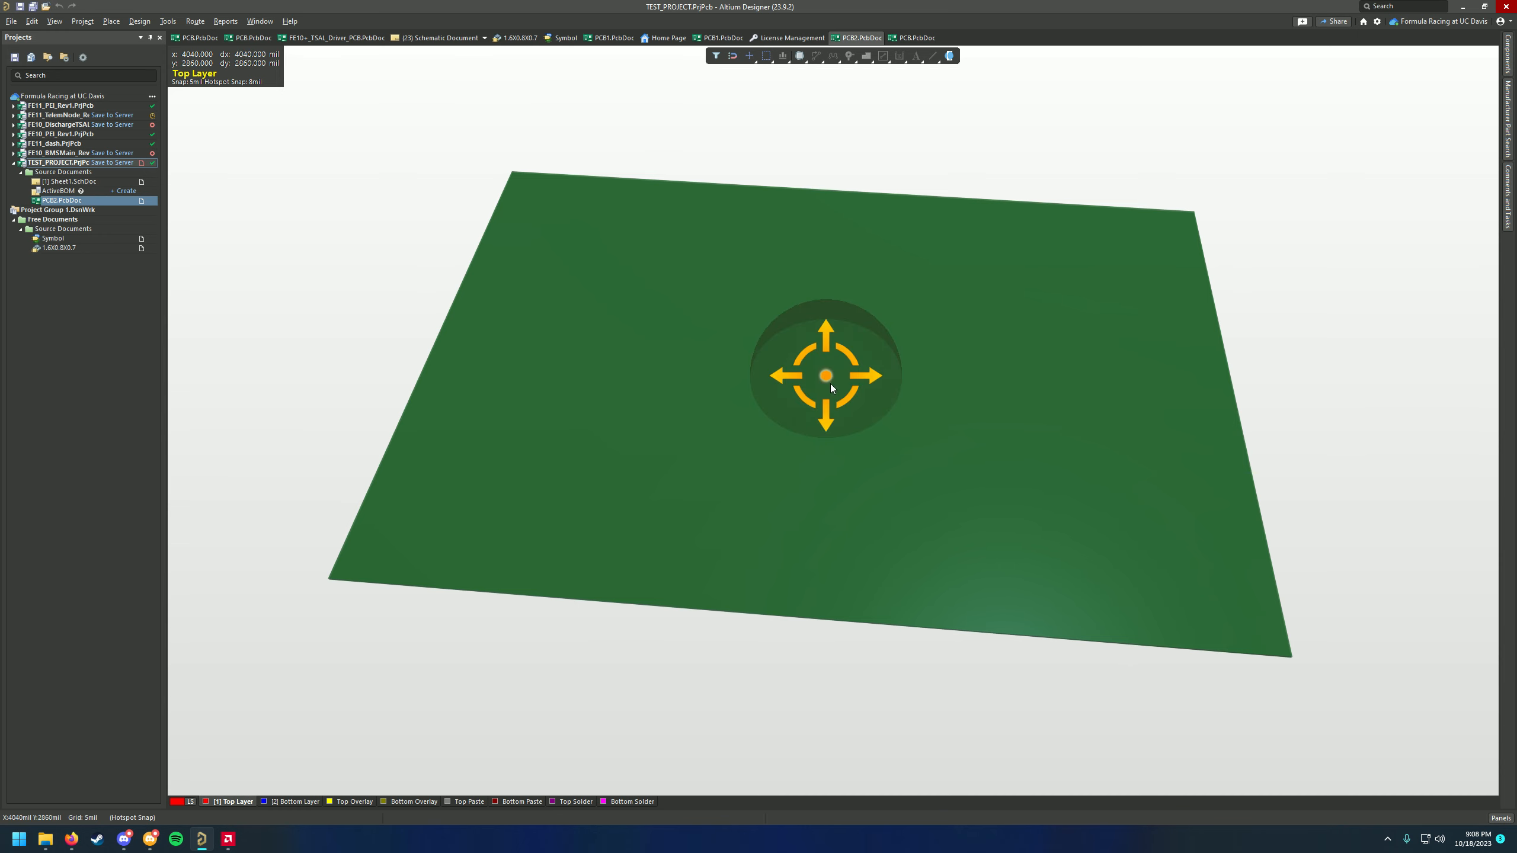
right_click_drag(831, 387, 868, 438, "shift")
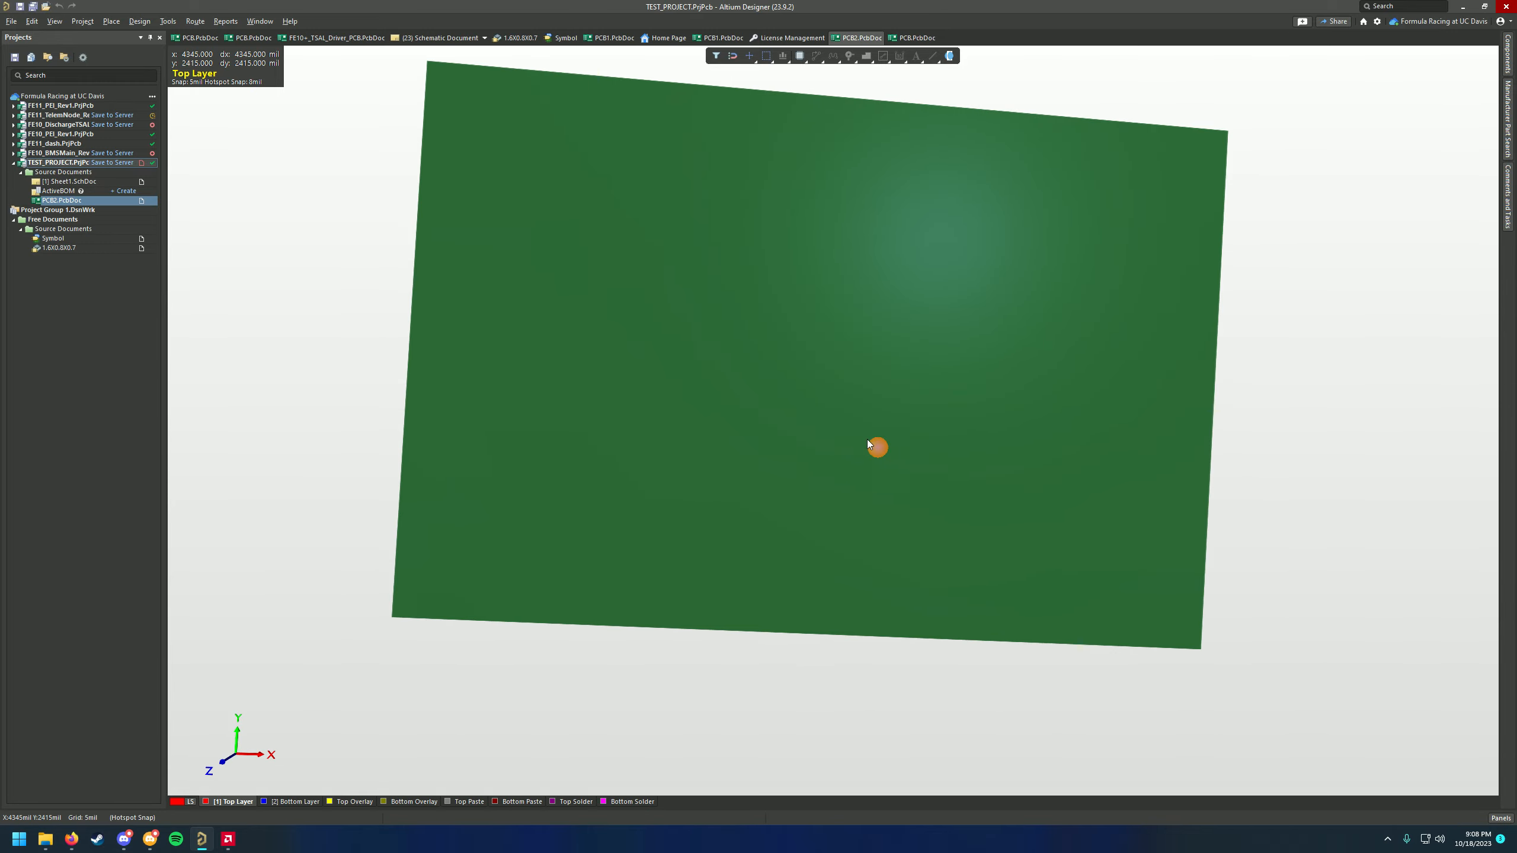
right_click_drag(794, 401, 853, 459)
right_click_drag(801, 565, 855, 509)
Reset the 3D board to a straight top-down orientation and return to the 2D layout view
key("0")
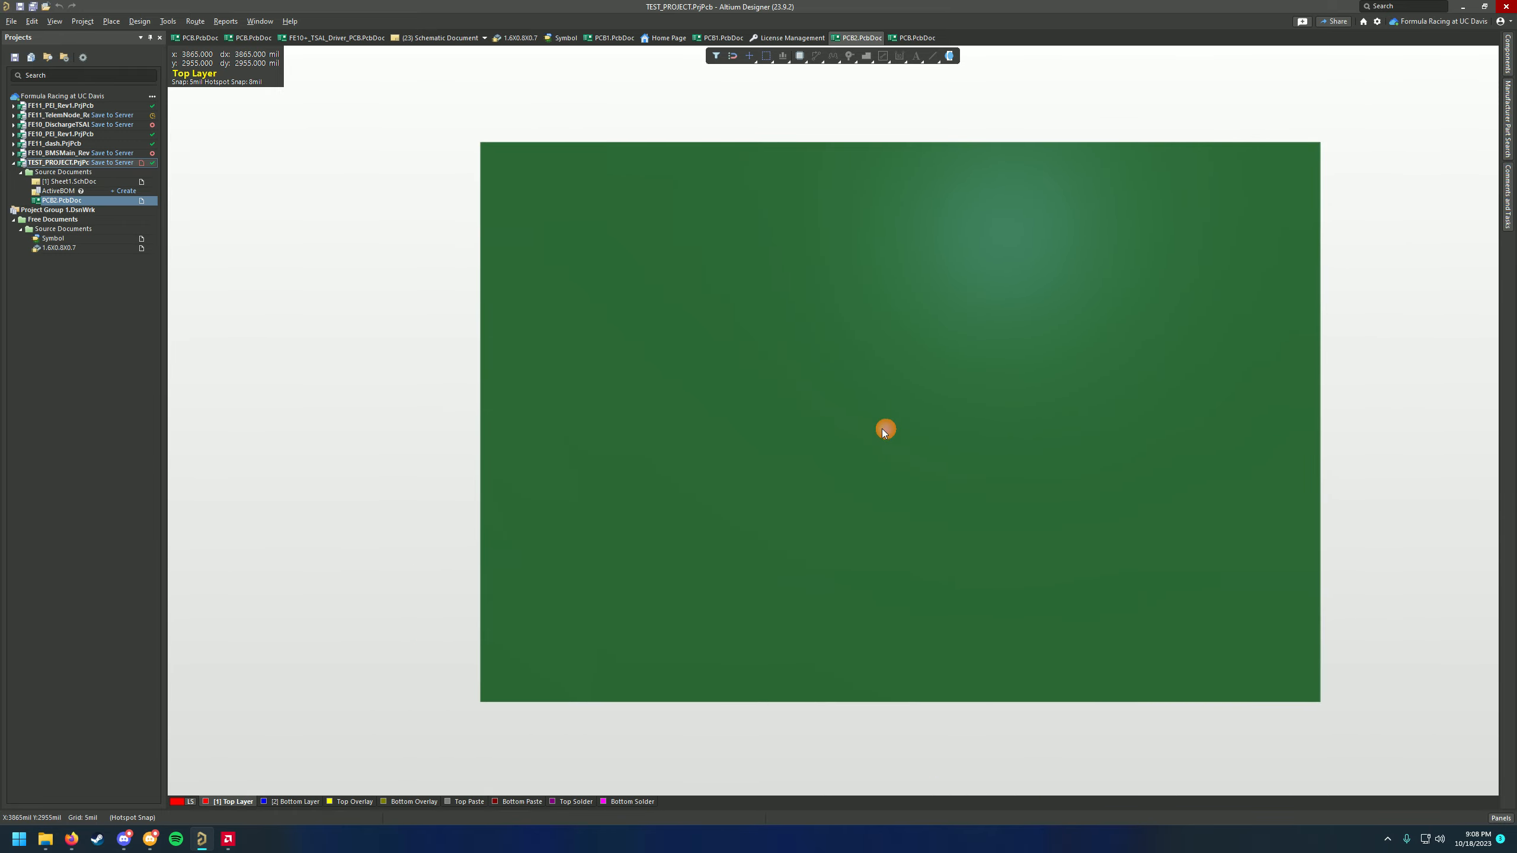
scroll(884, 431, "down", 4, "ctrl")
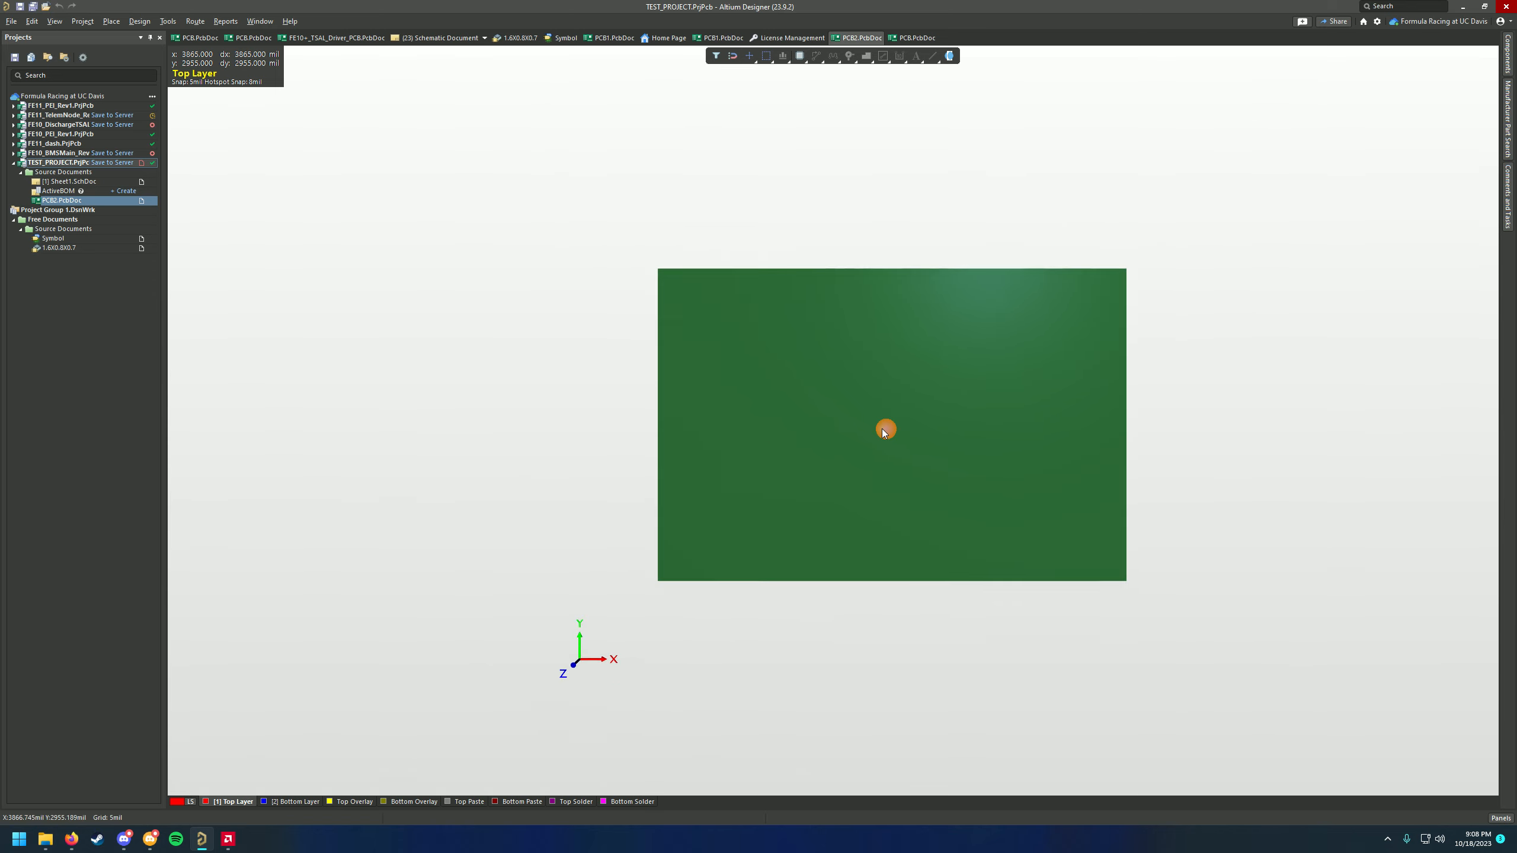
scroll(882, 429, "up", 4, "ctrl")
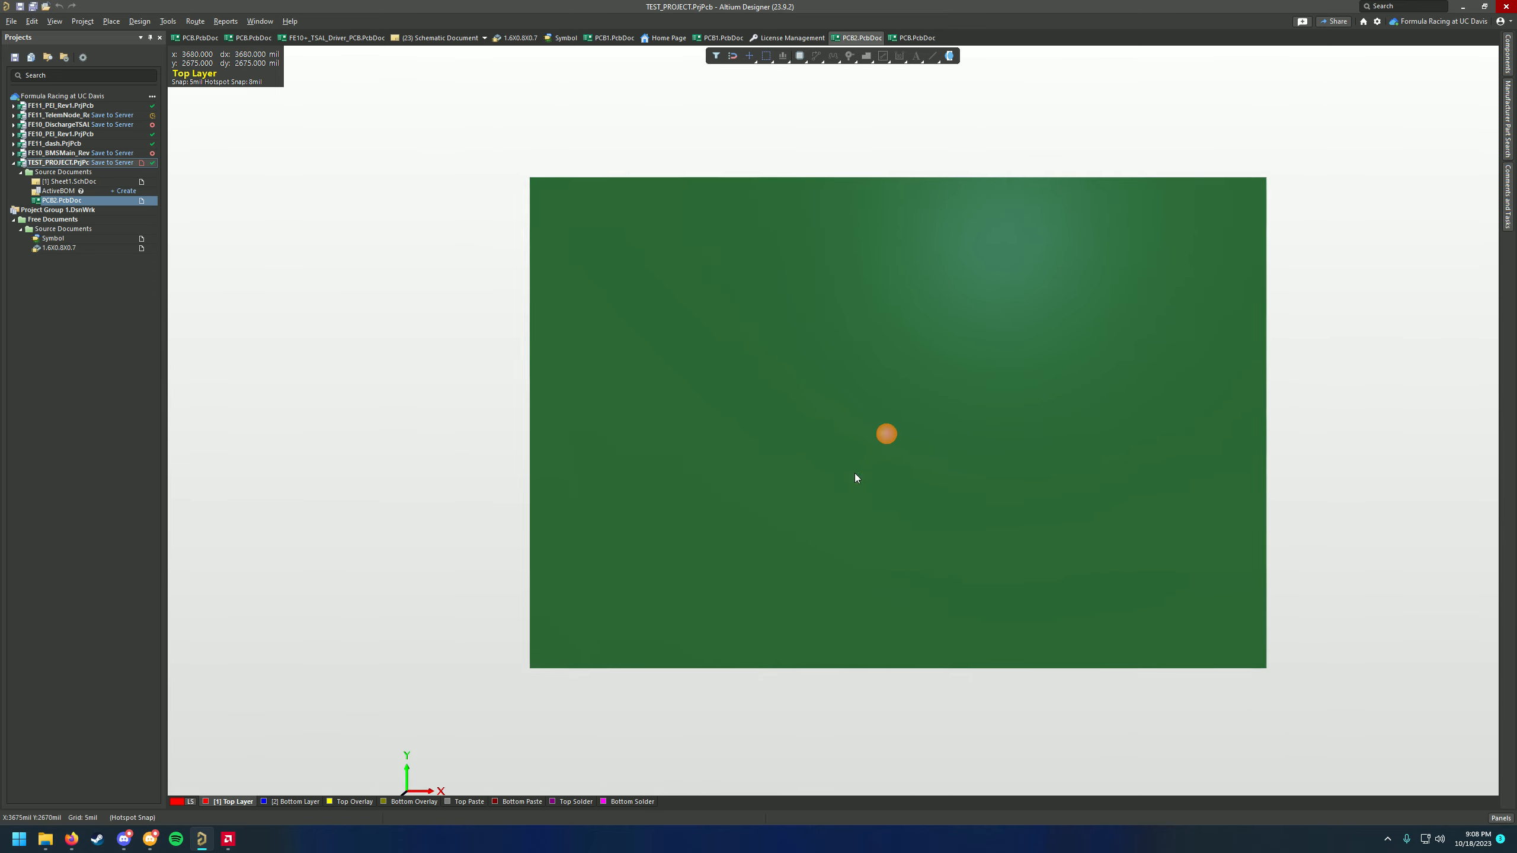
right_click_drag(854, 473, 820, 445)
mouse_move(697, 413)
right_mouse_down()
mouse_move(648, 446)
mouse_move(591, 314)
mouse_move(714, 333)
mouse_move(665, 402)
right_mouse_up()
key("2")
scroll(665, 401, "down", 1, "ctrl")
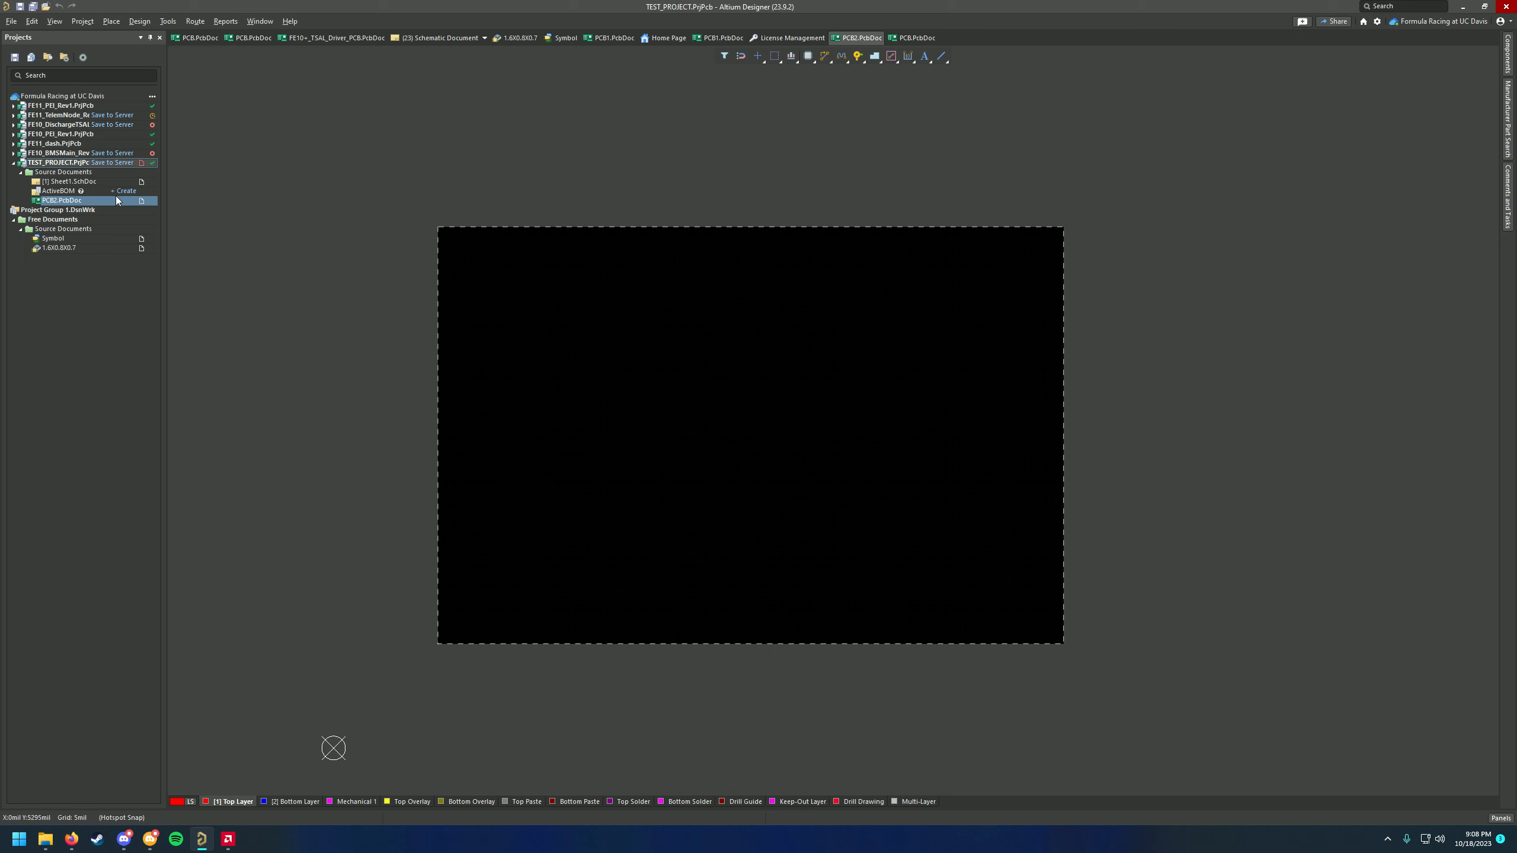
Save the new board document as PCB2.PcbDoc
right_click(70, 202)
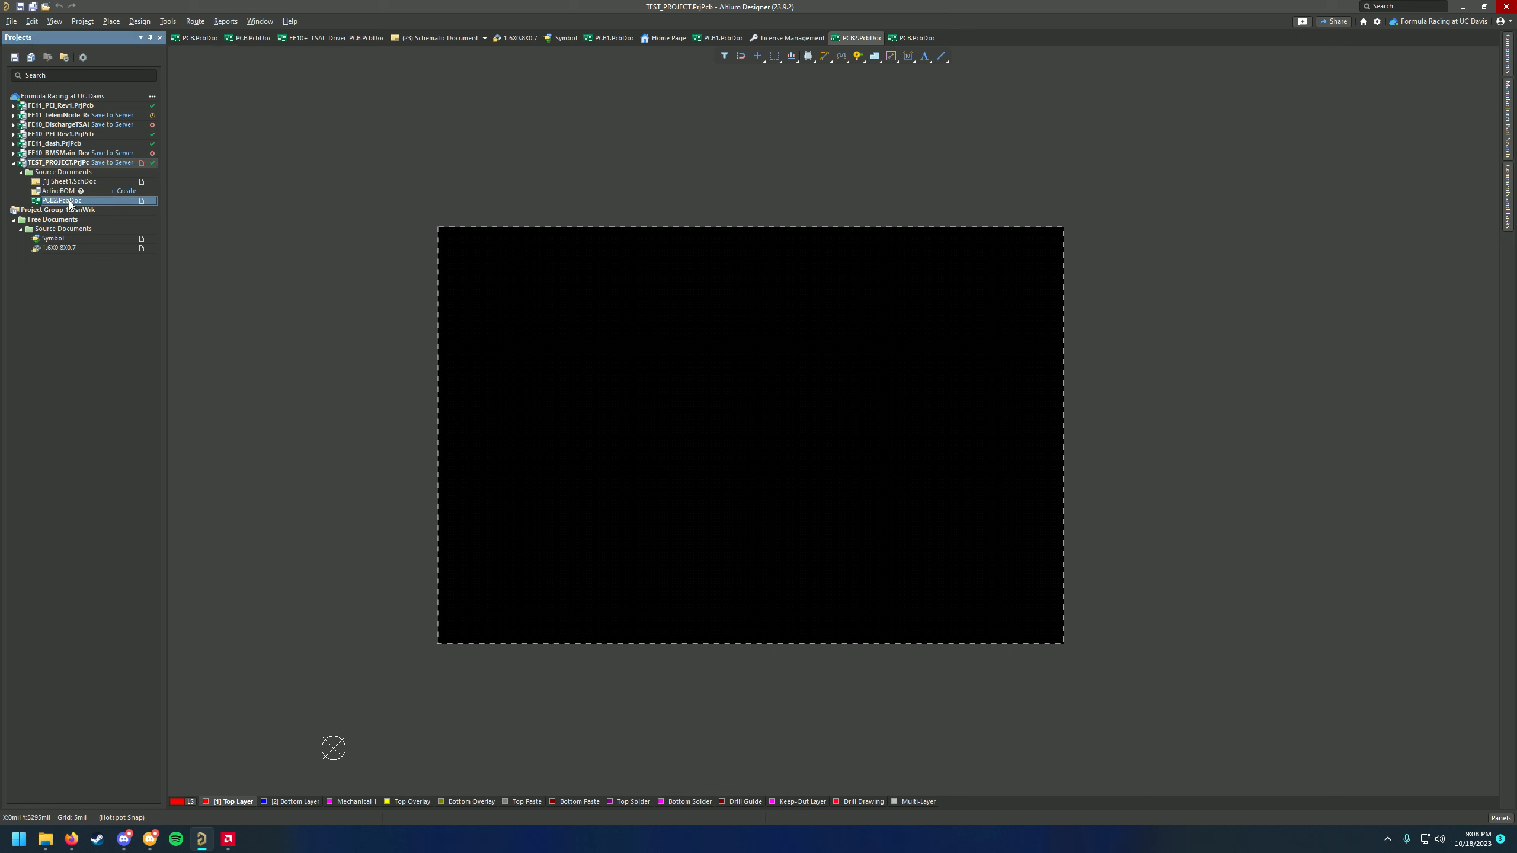
left_click(100, 241)
left_click(1181, 683)
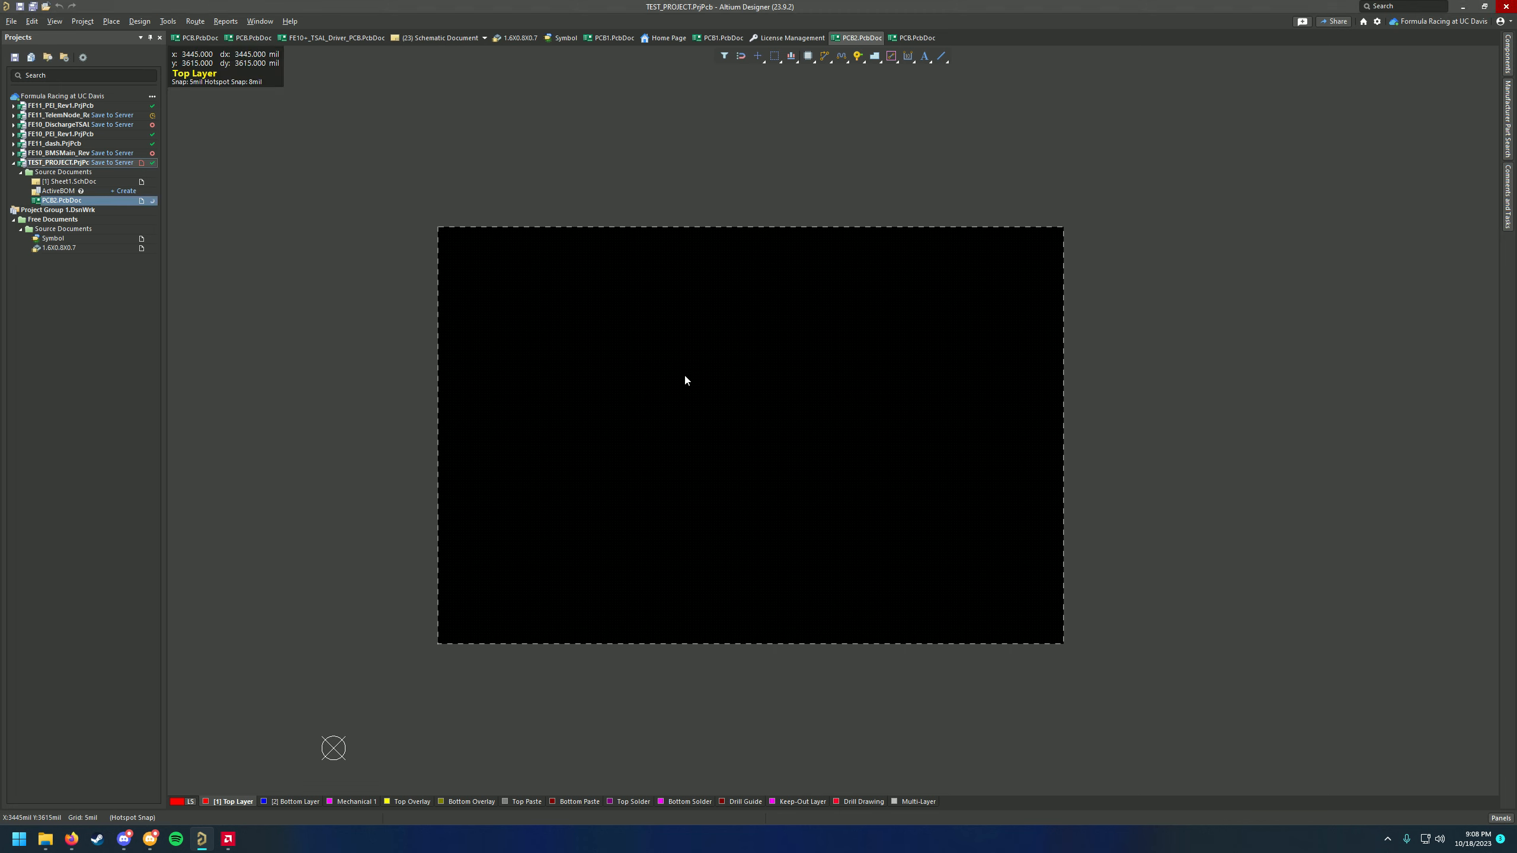
Place the 91K 0805 5% resistor from the component library directly on the blank board
right_click_drag(689, 480, 787, 481)
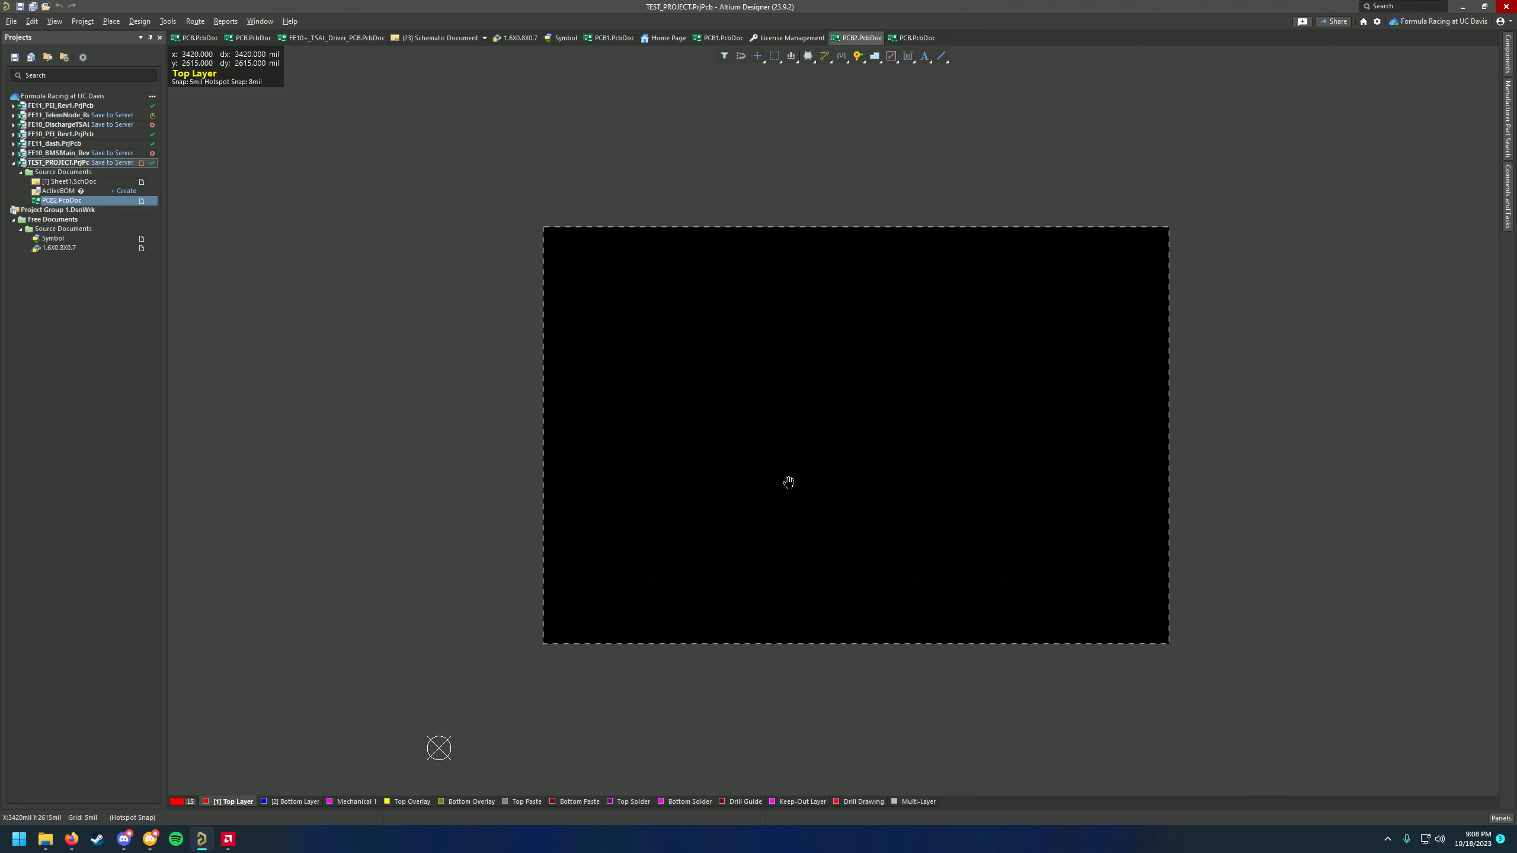
left_click(1508, 60)
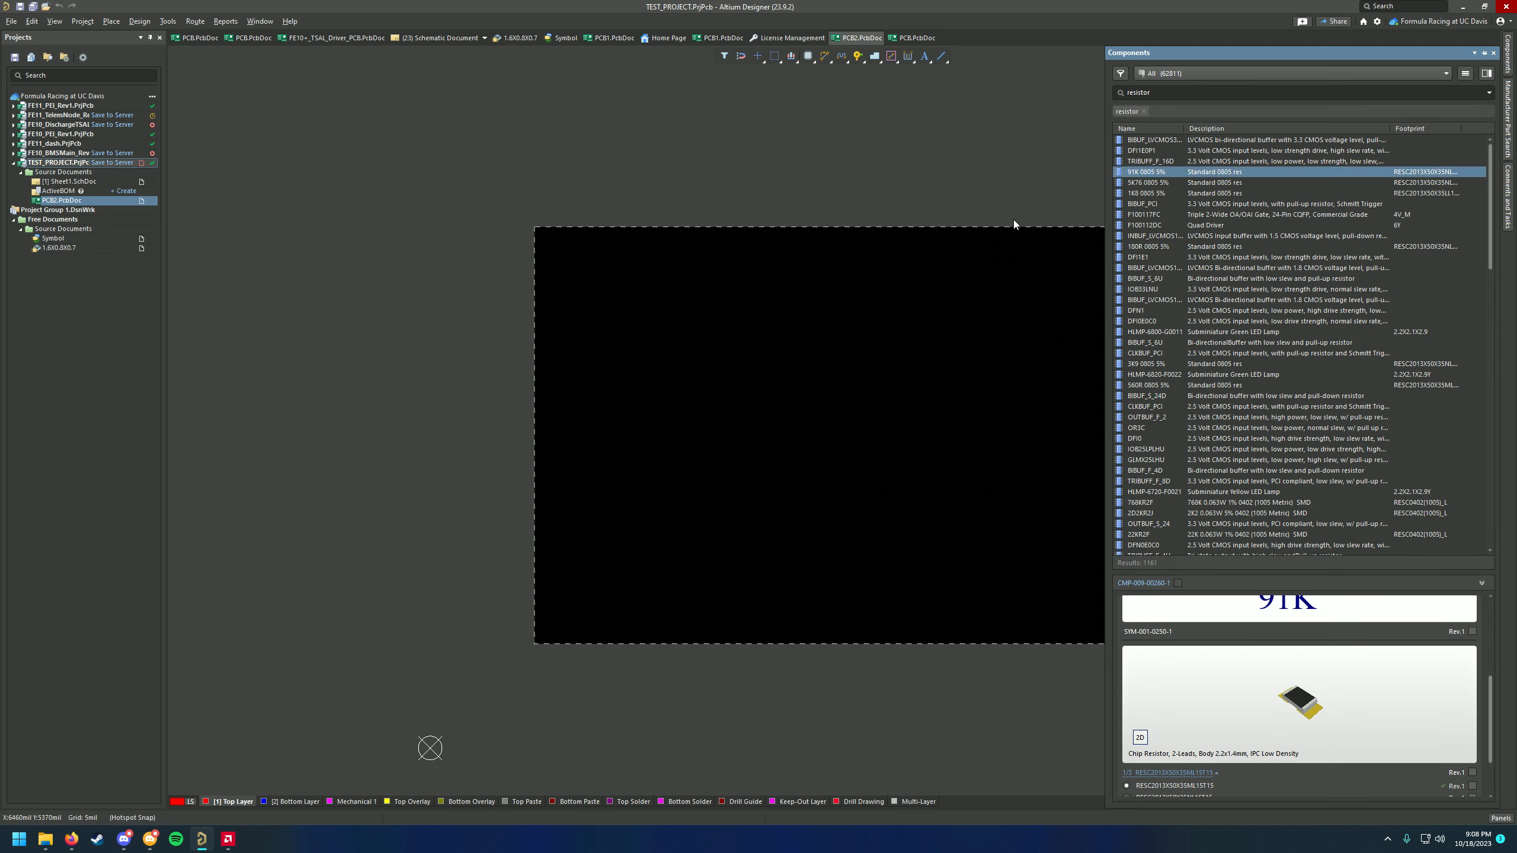
left_click_drag(1013, 220, 798, 382)
scroll(780, 394, "up", 4, "ctrl")
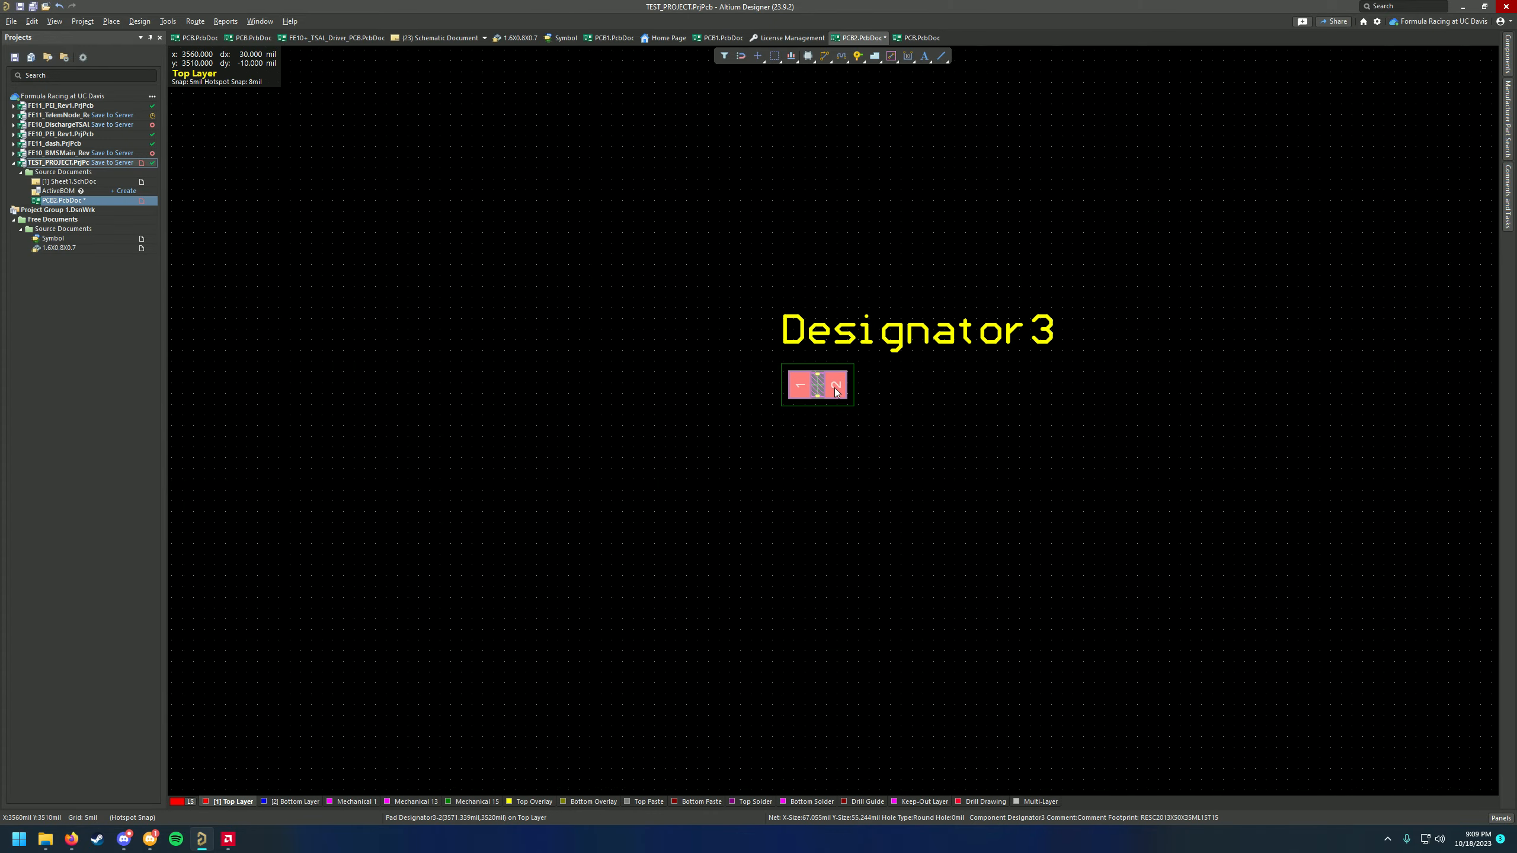
Inspect the placed resistor's body and pads in 3D, and return to the 2D layout view
key("3")
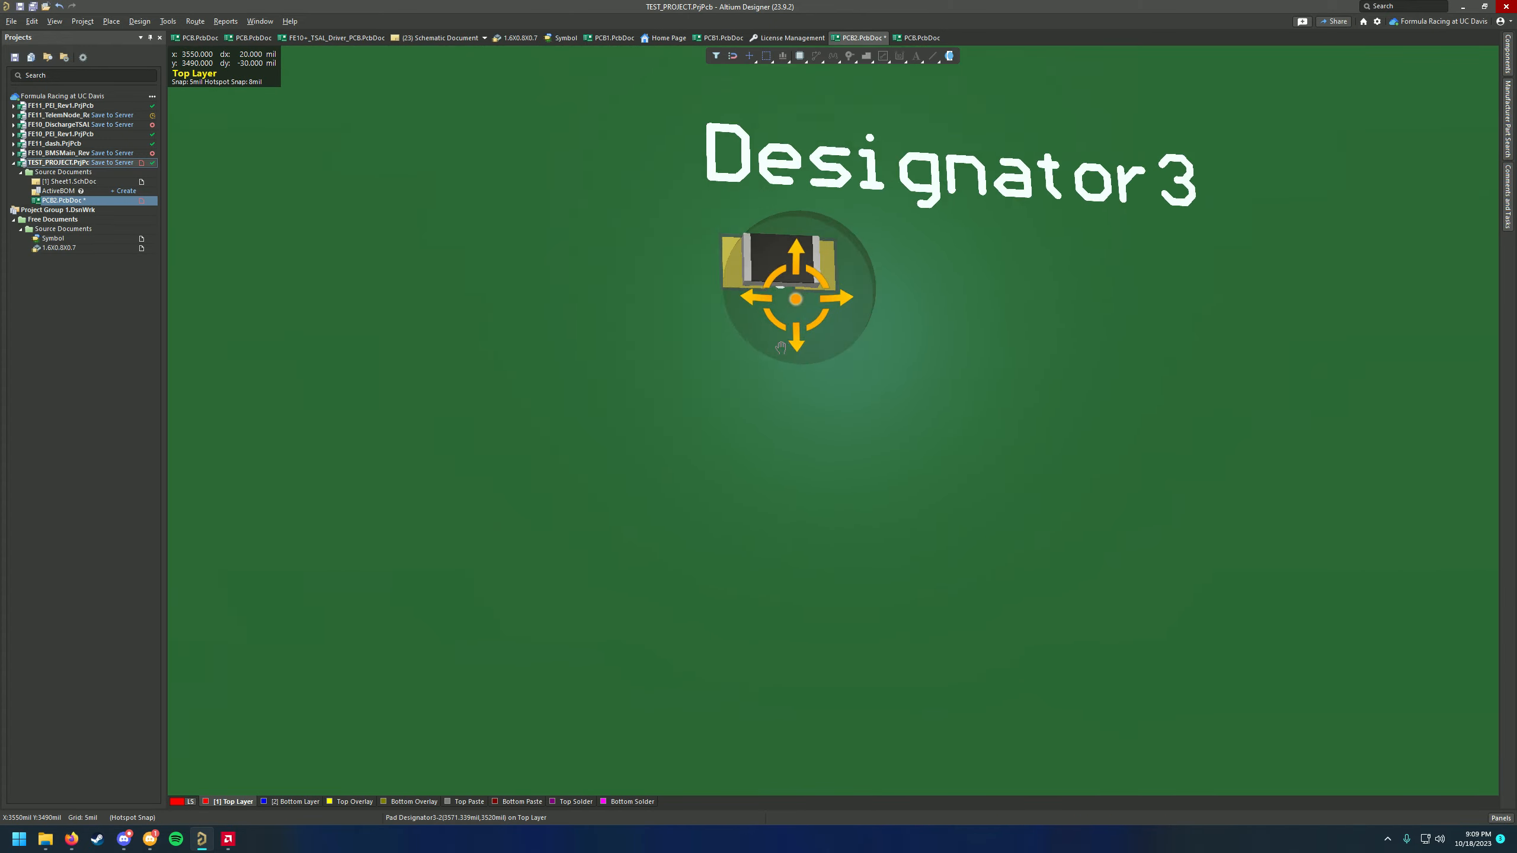
right_click_drag(811, 332, 848, 323, "shift")
key("2")
scroll(792, 308, "down", 3, "ctrl")
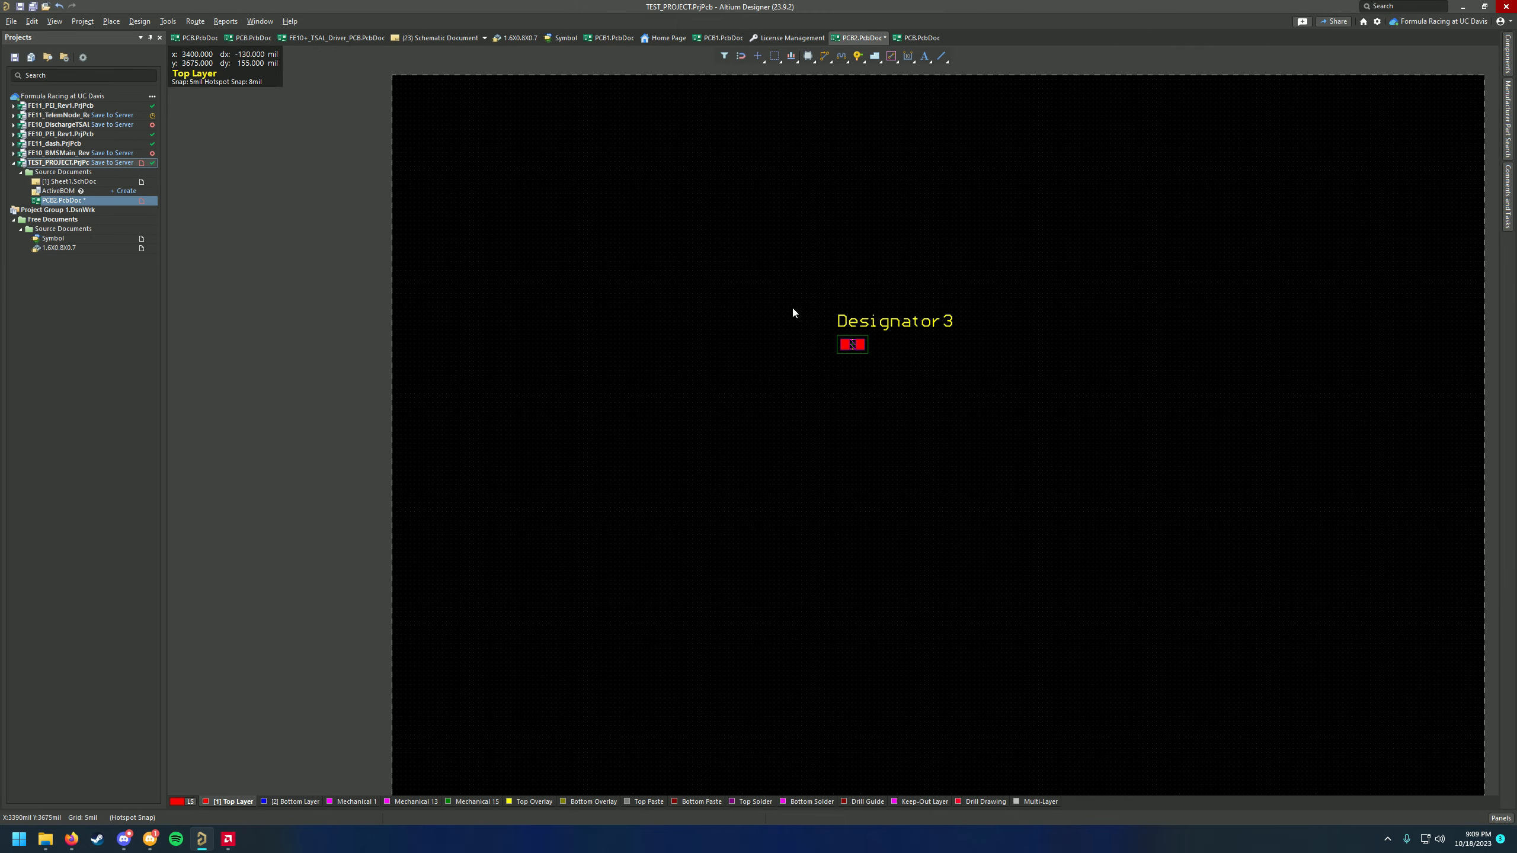
Delete the manually placed resistor from the board
left_click_drag(782, 288, 998, 411)
key("Delete")
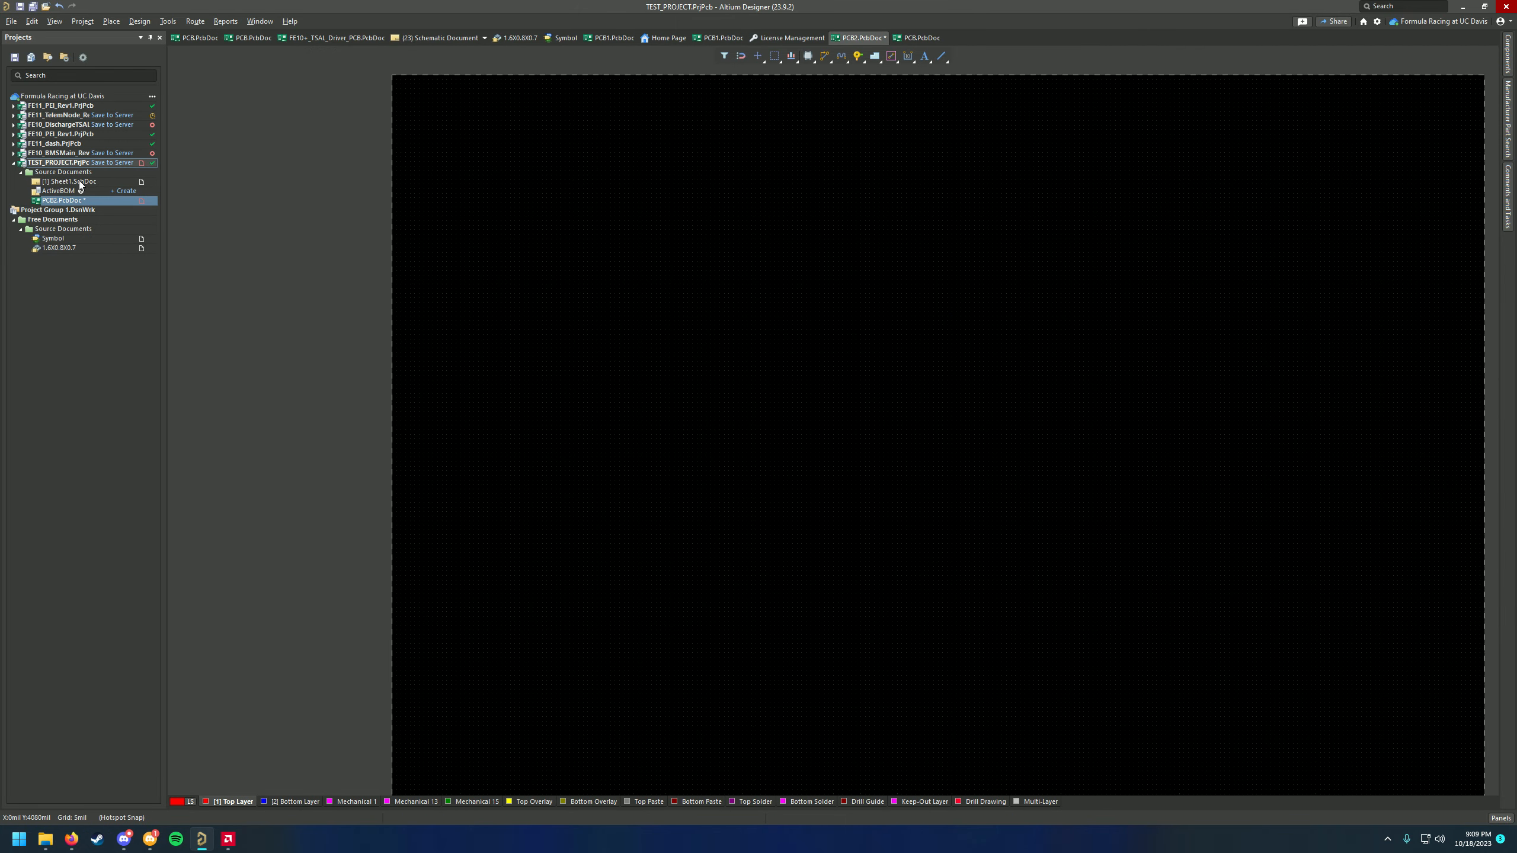
scroll(517, 277, "down", 4, "ctrl")
right_click_drag(775, 362, 821, 370)
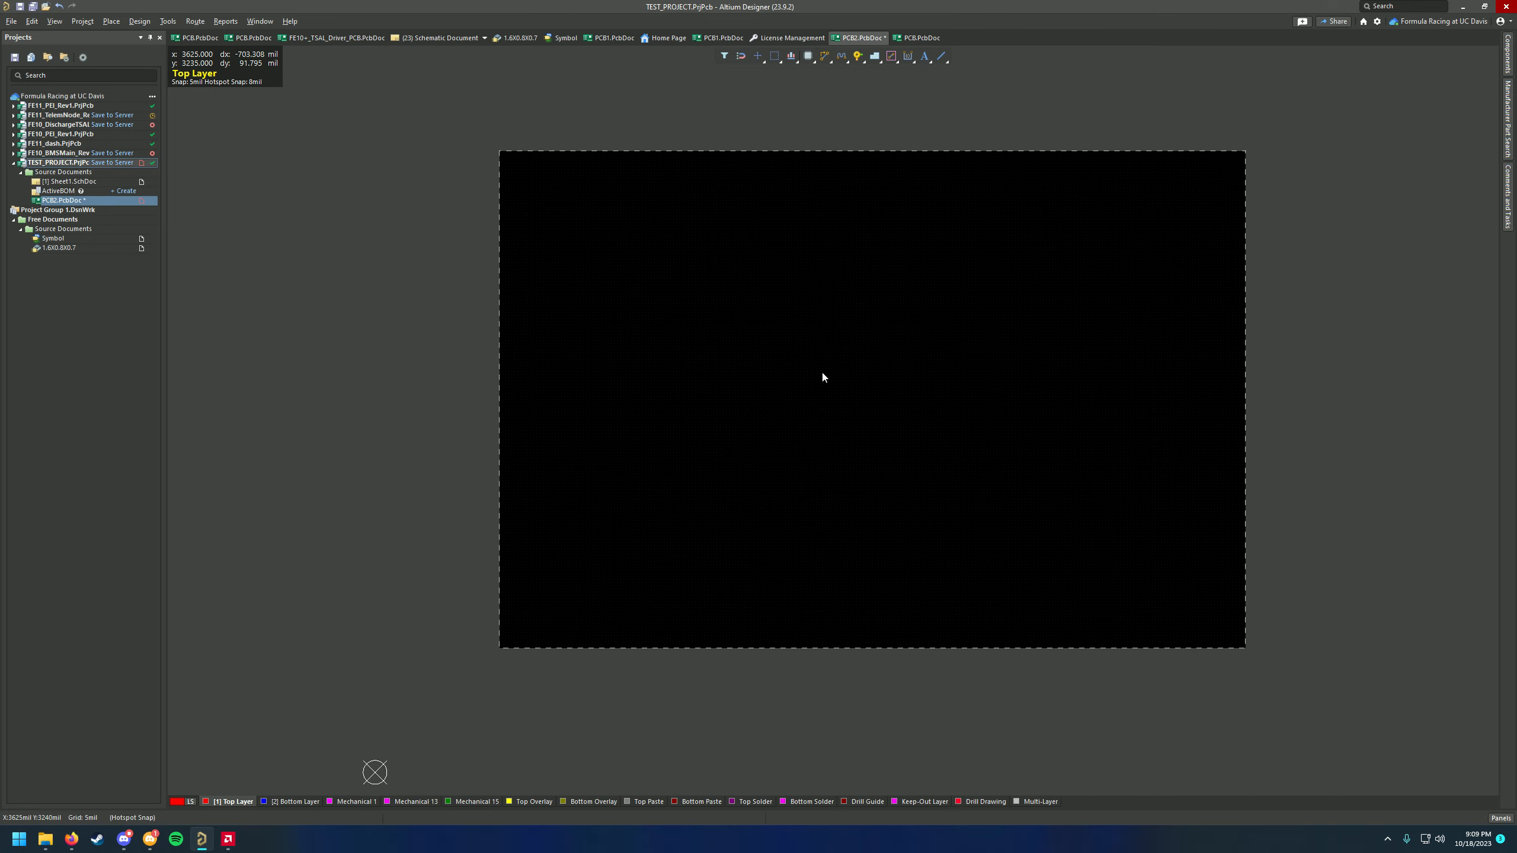
scroll(822, 370, "up", 2, "ctrl")
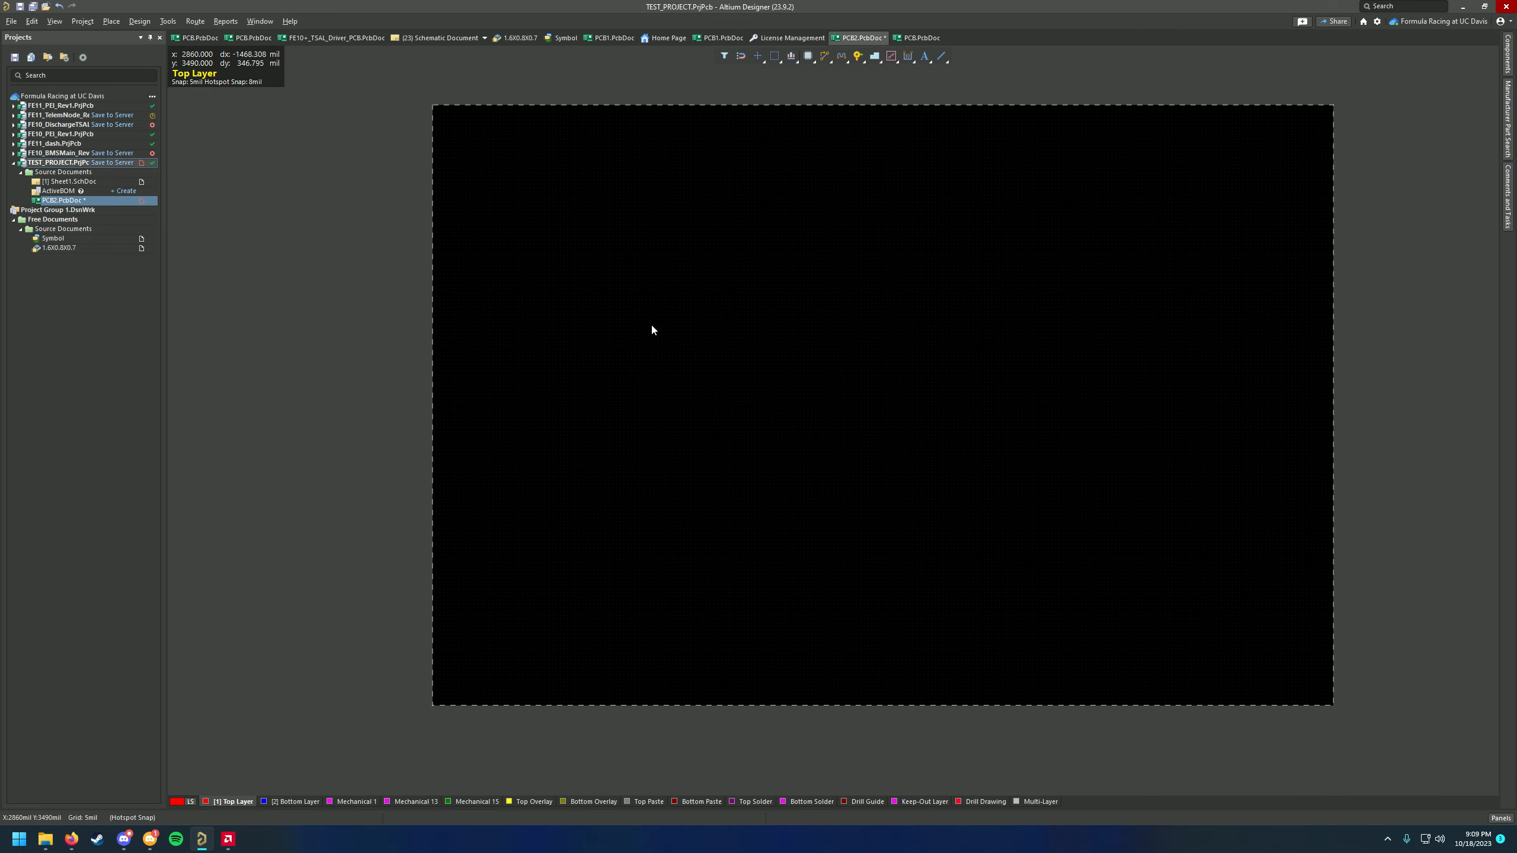
Open Sheet1.SchDoc and start updating PCB2.PcbDoc from the schematic through an Engineering Change Order
double_click(66, 182)
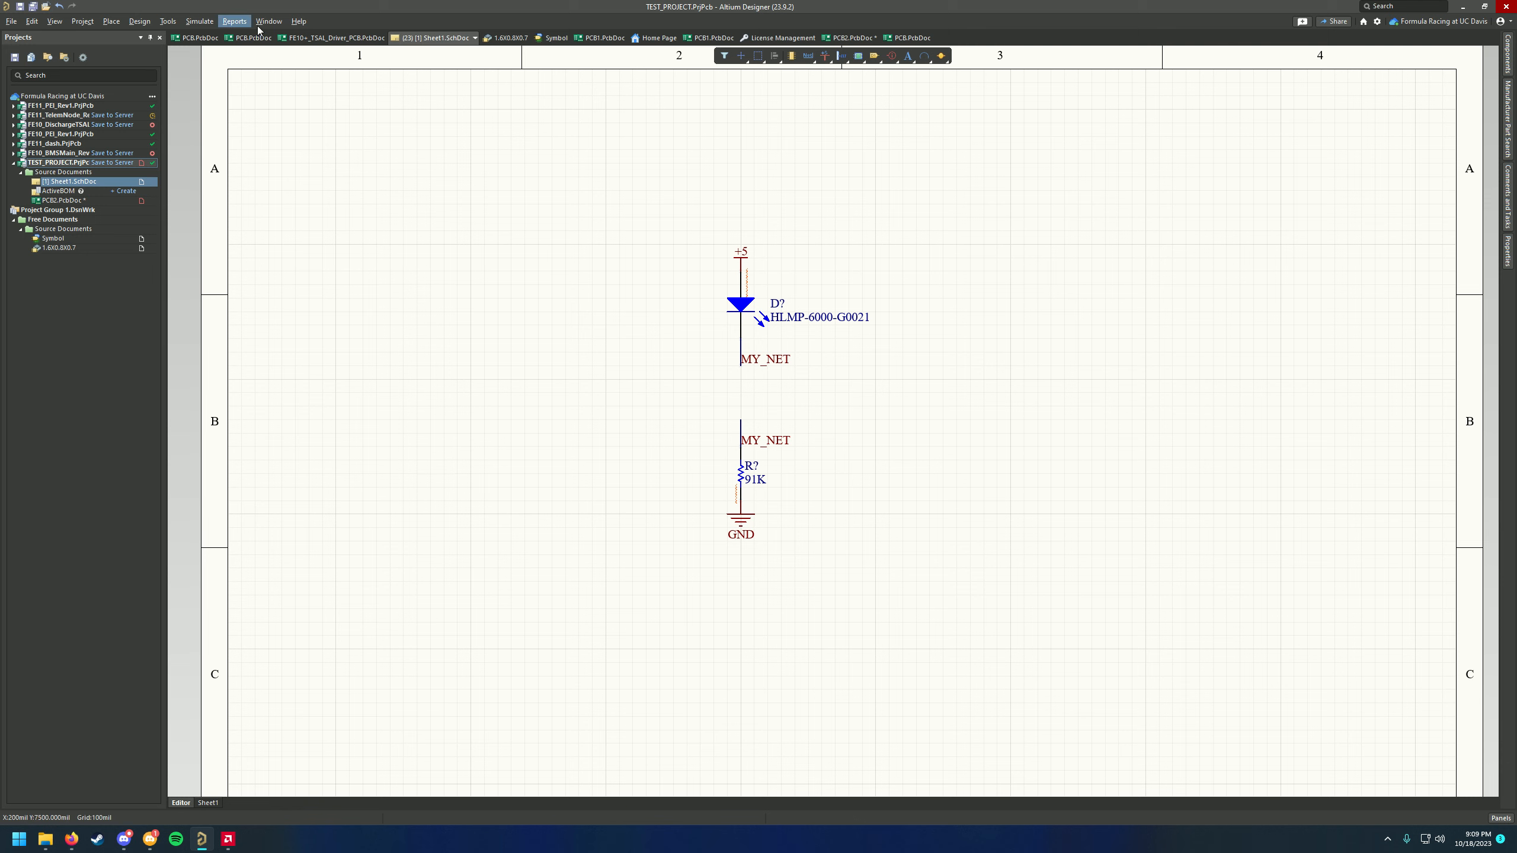
left_click(139, 21)
mouse_move(162, 24)
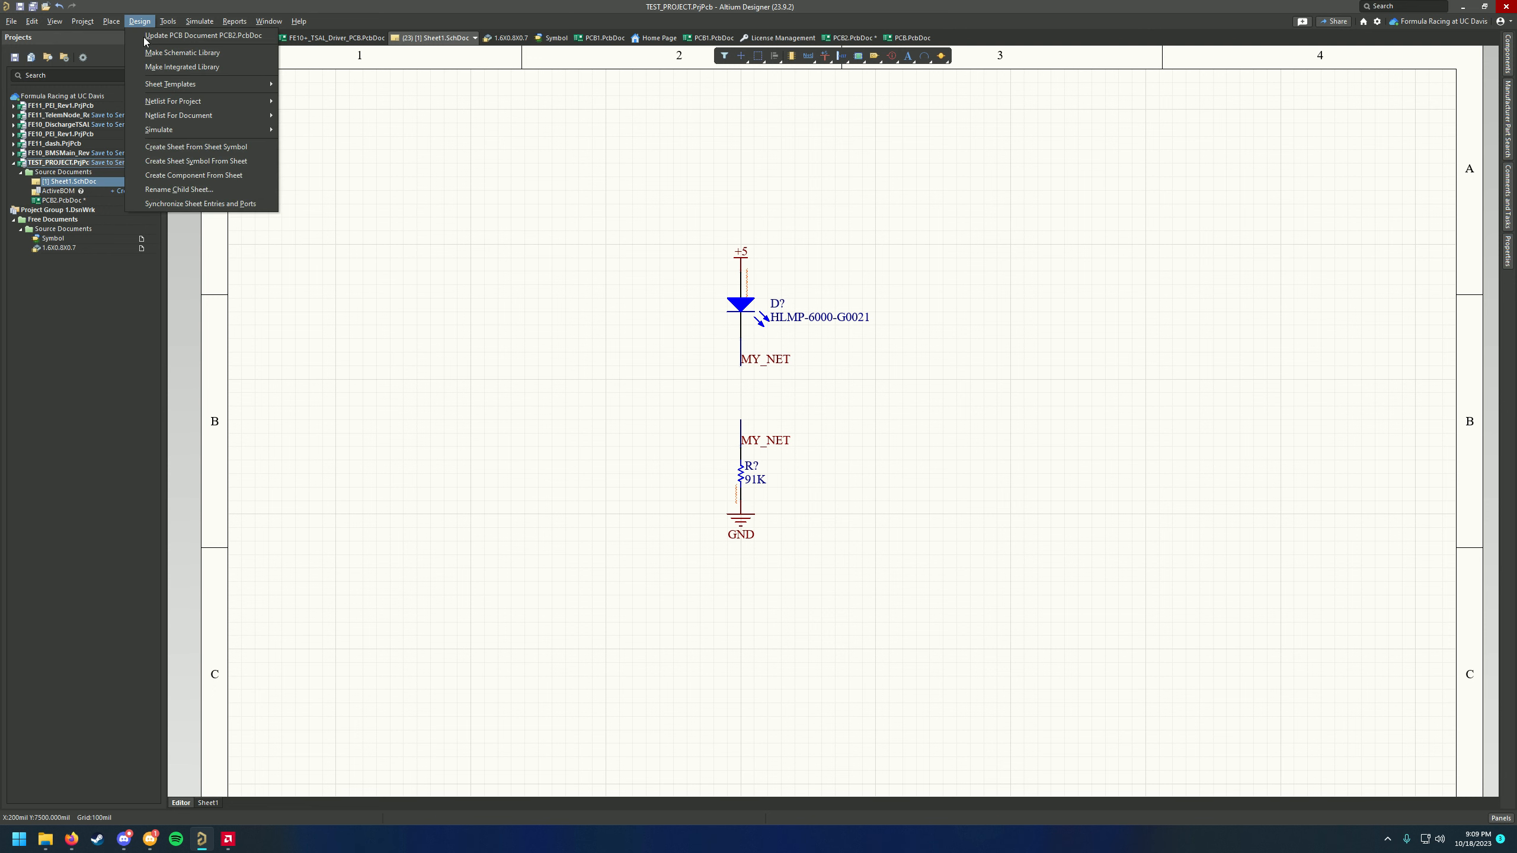
left_click(563, 238)
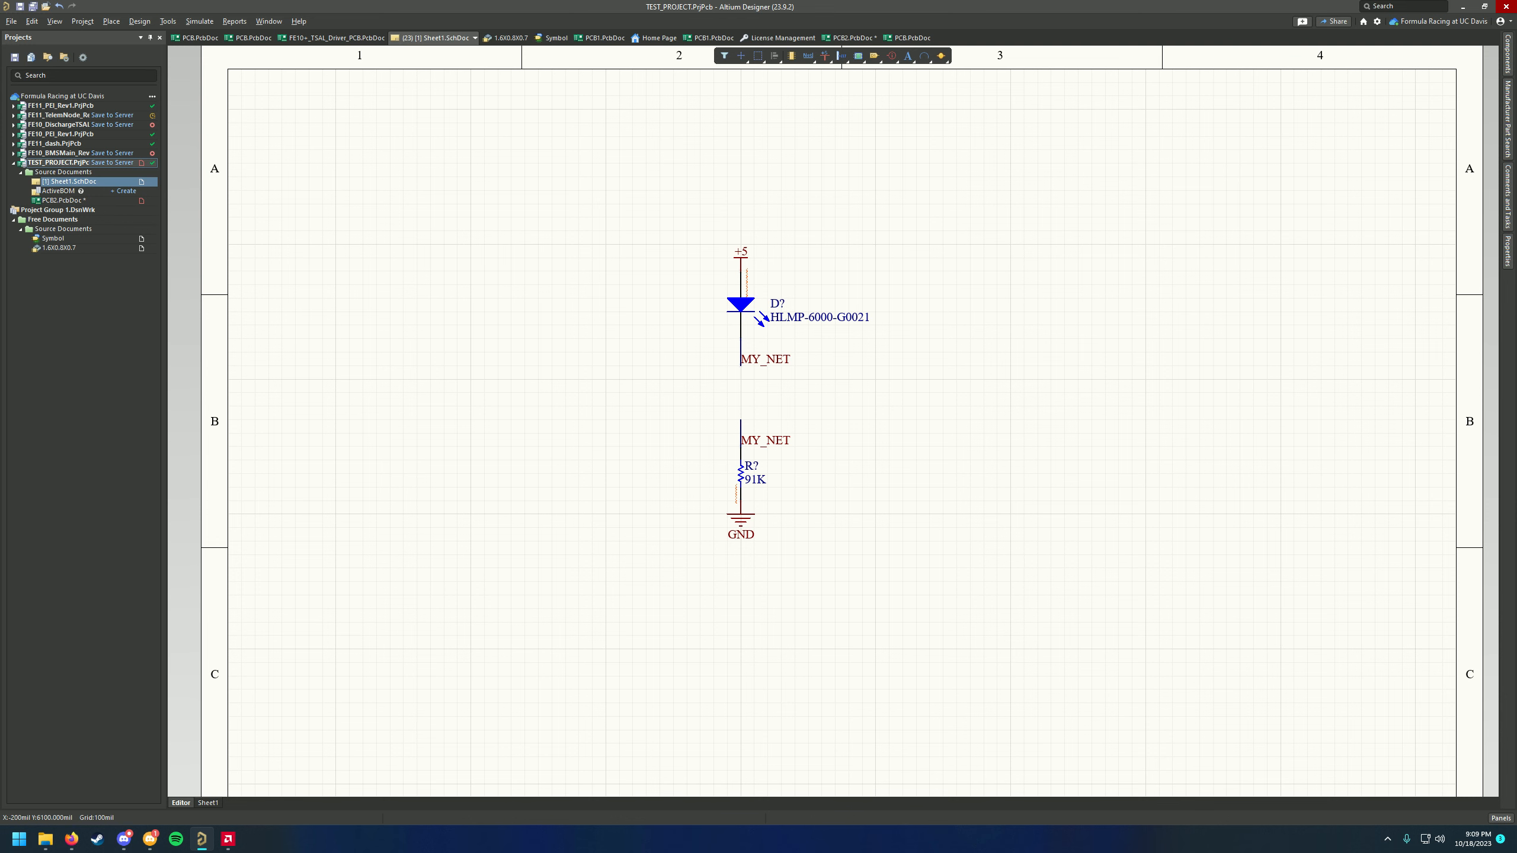
left_click(65, 200)
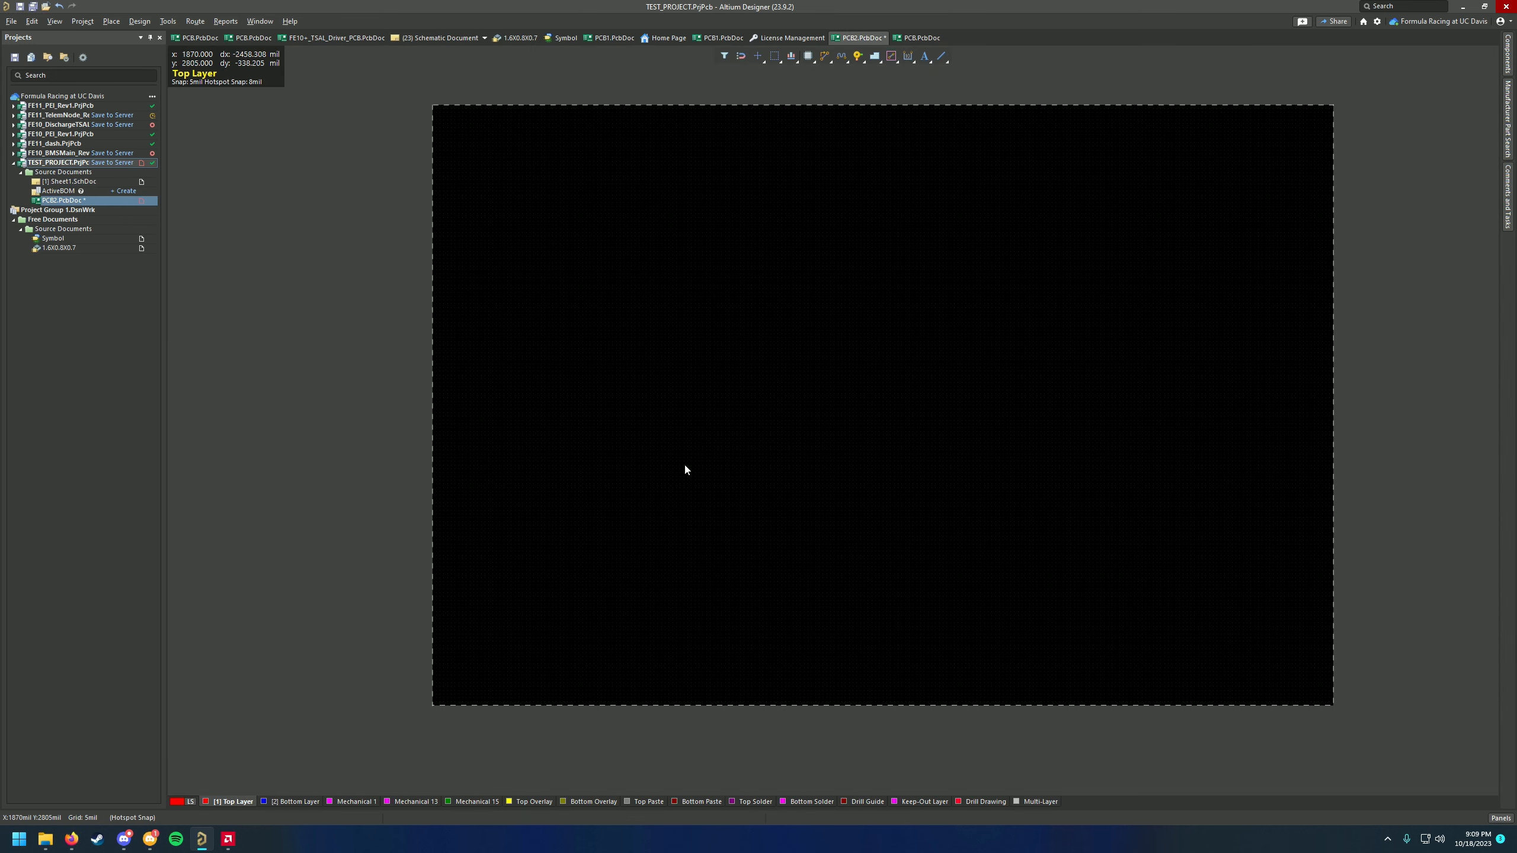
left_click(83, 183)
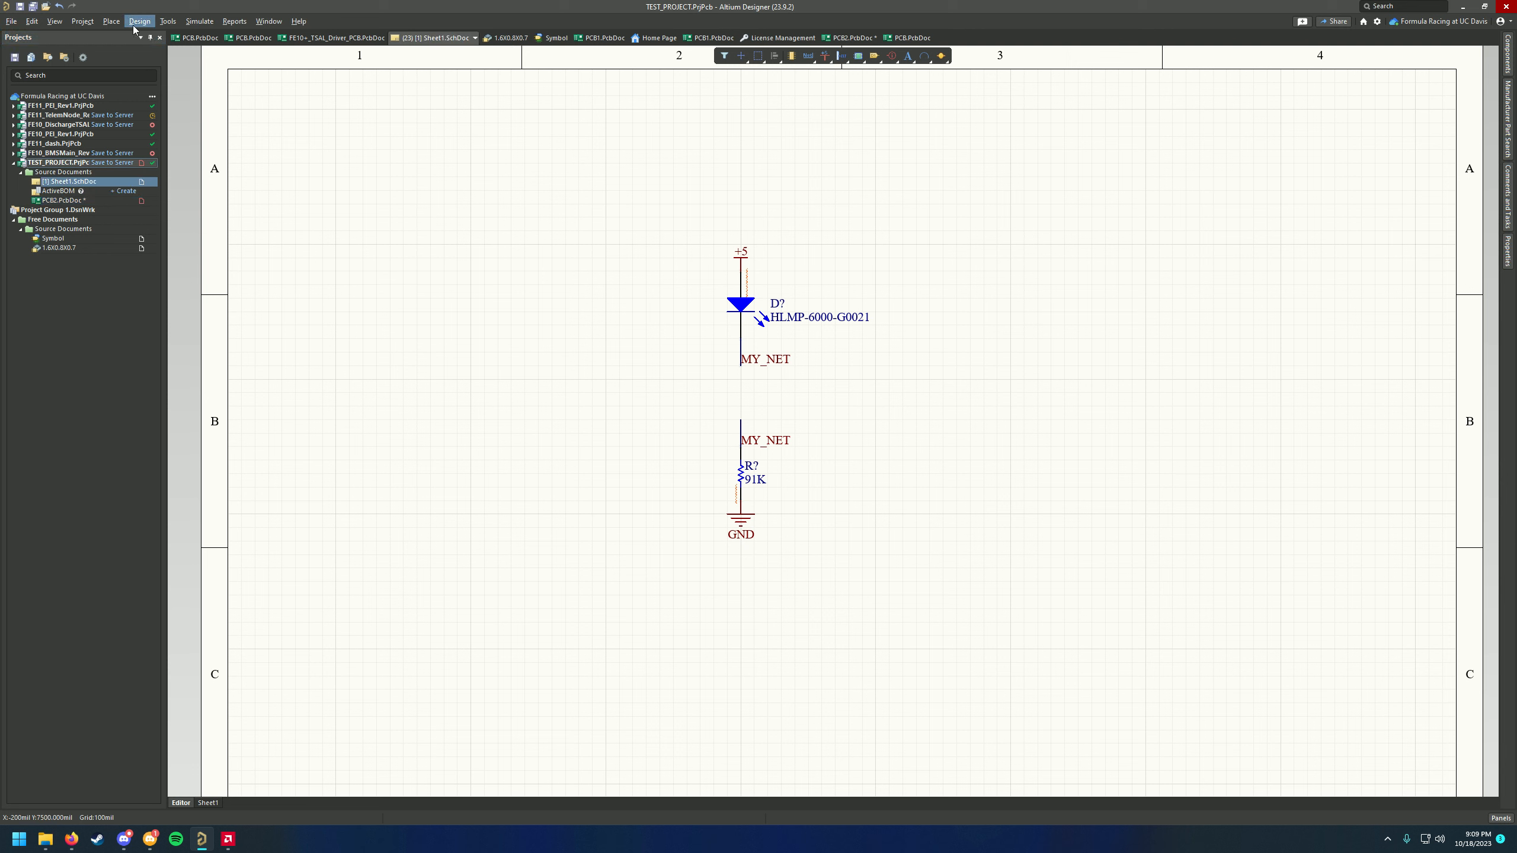
key("d")
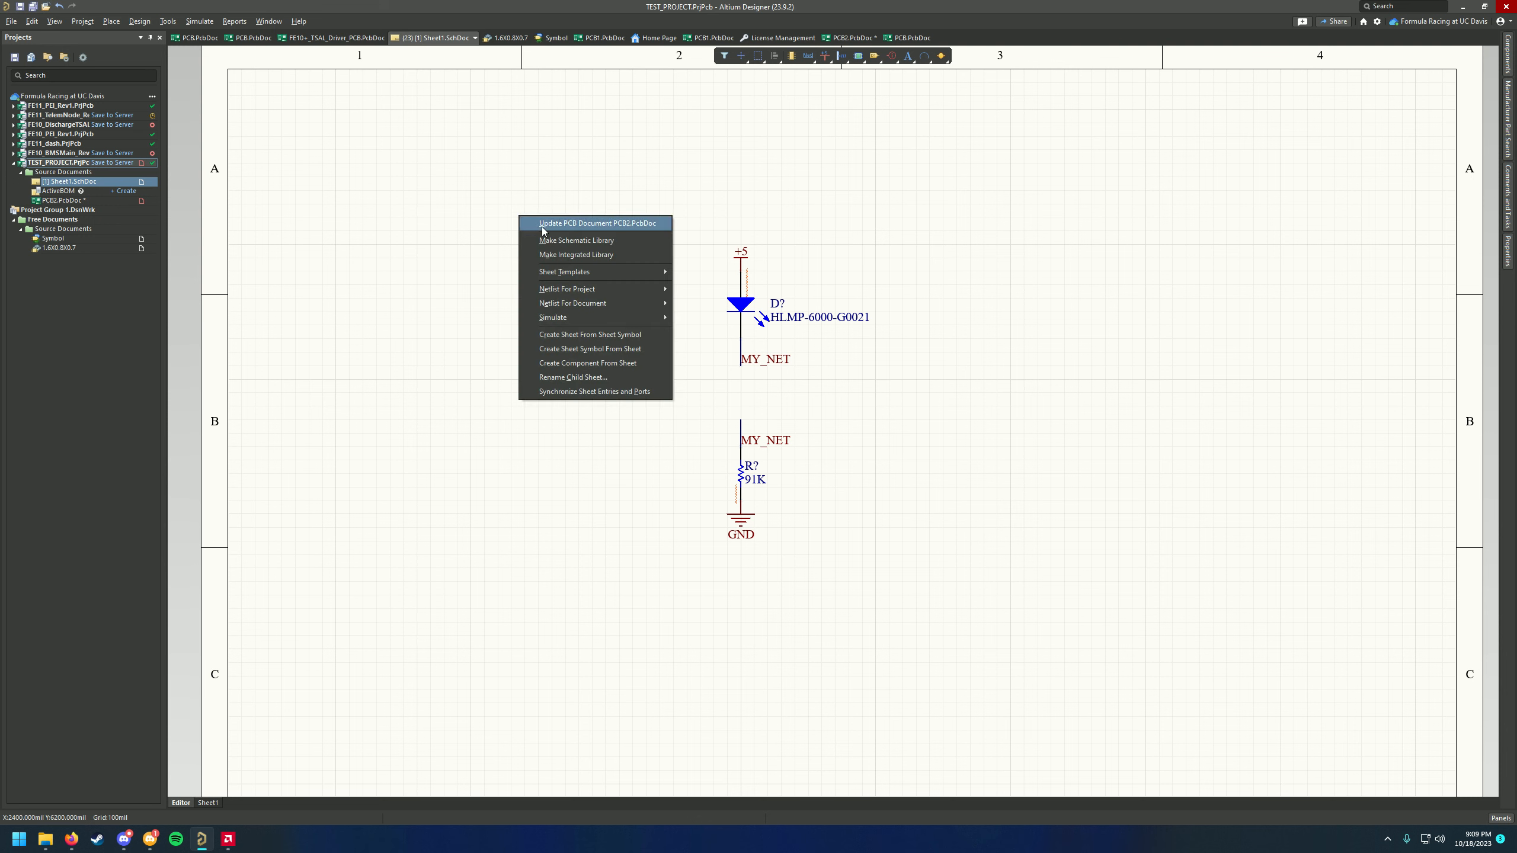
left_click(541, 226)
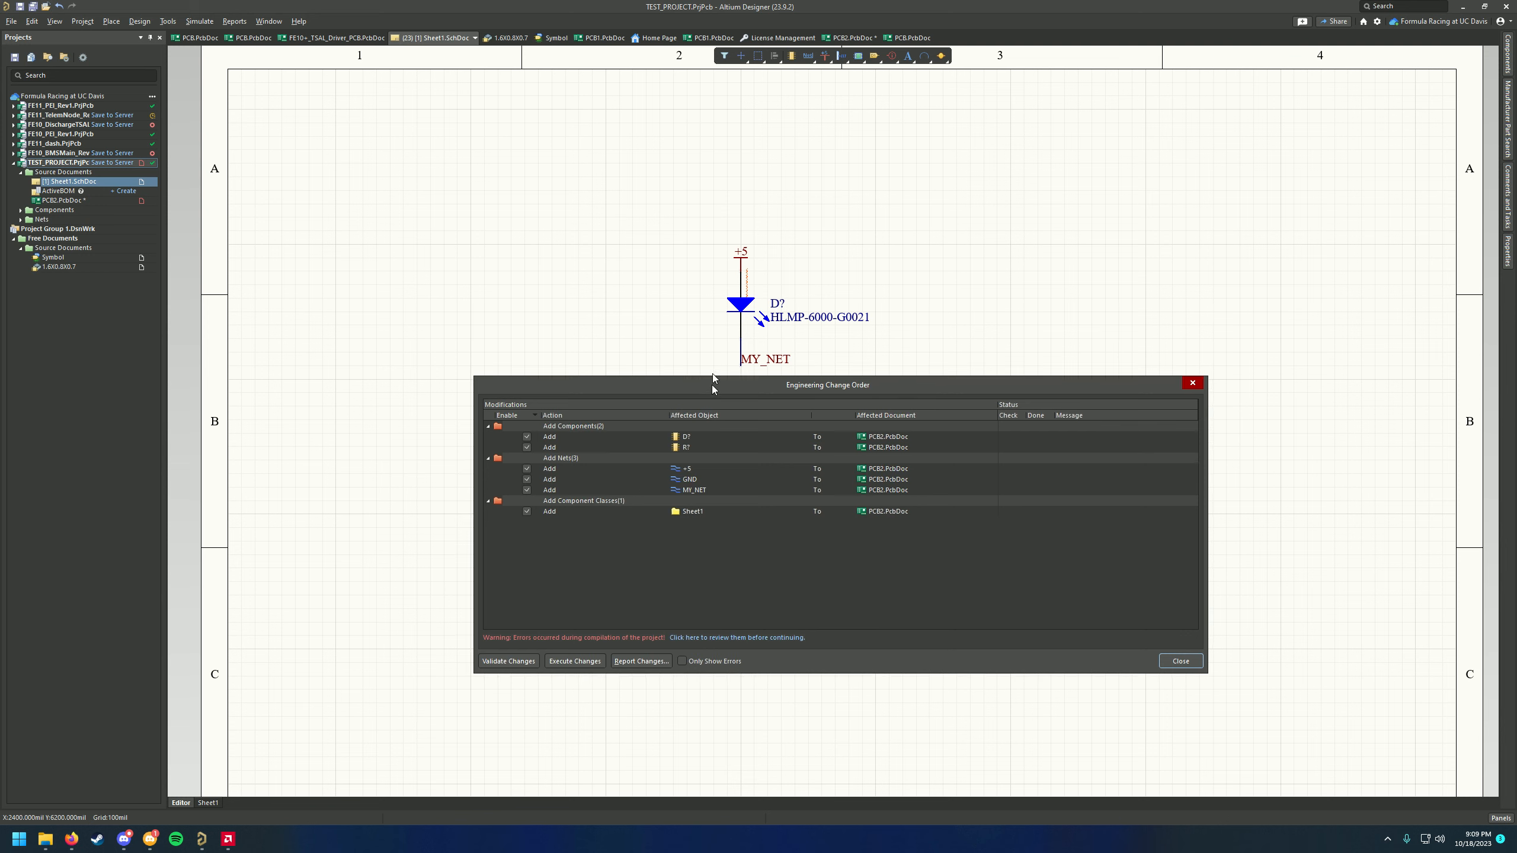
Review the components, nets and component class listed in the Engineering Change Order against the schematic
left_click_drag(711, 384, 735, 274)
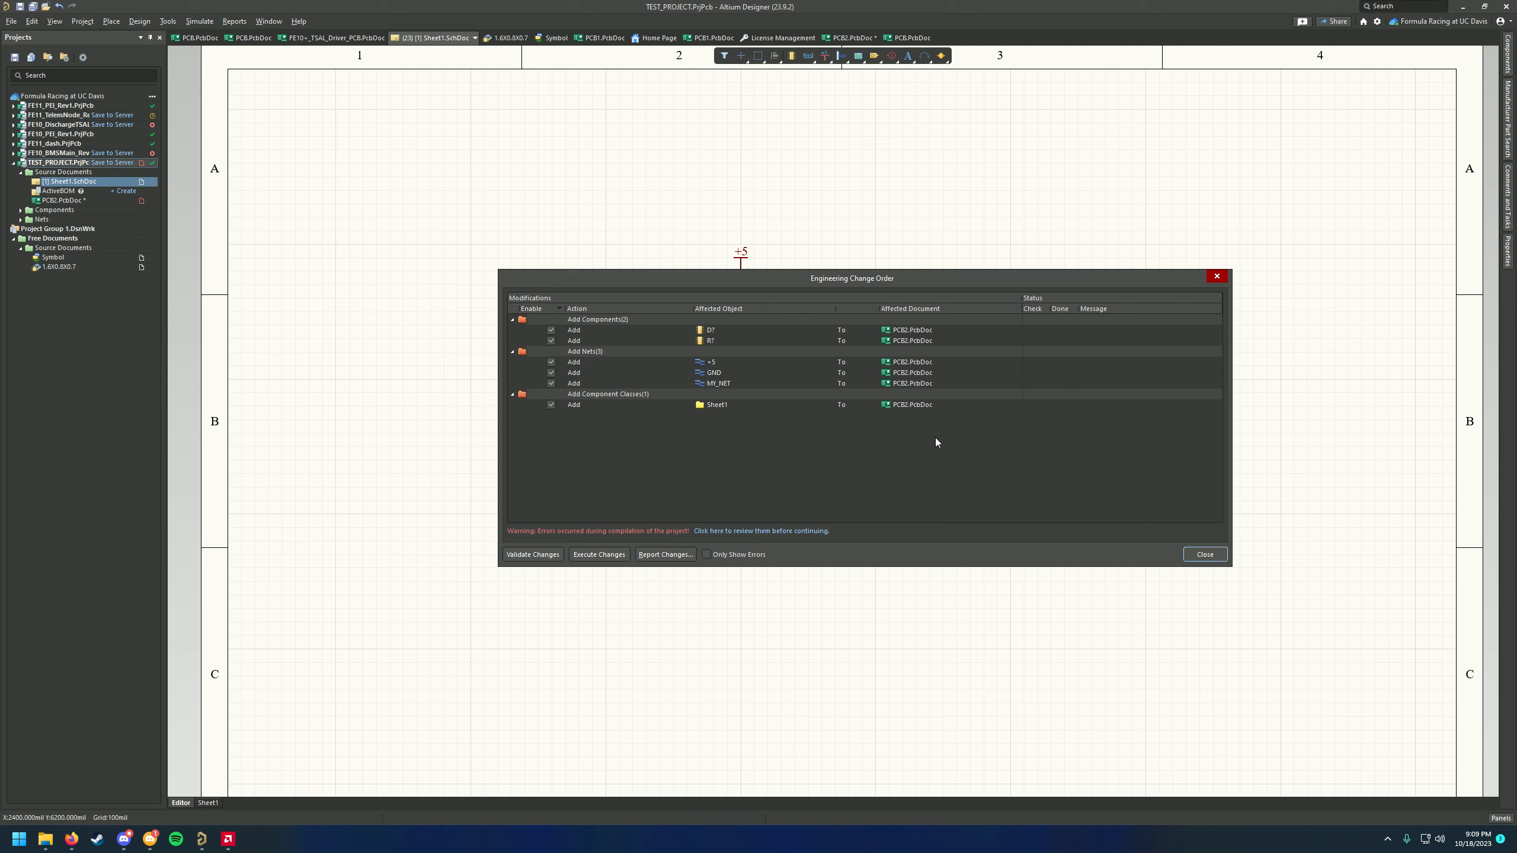
left_click_drag(877, 280, 869, 254)
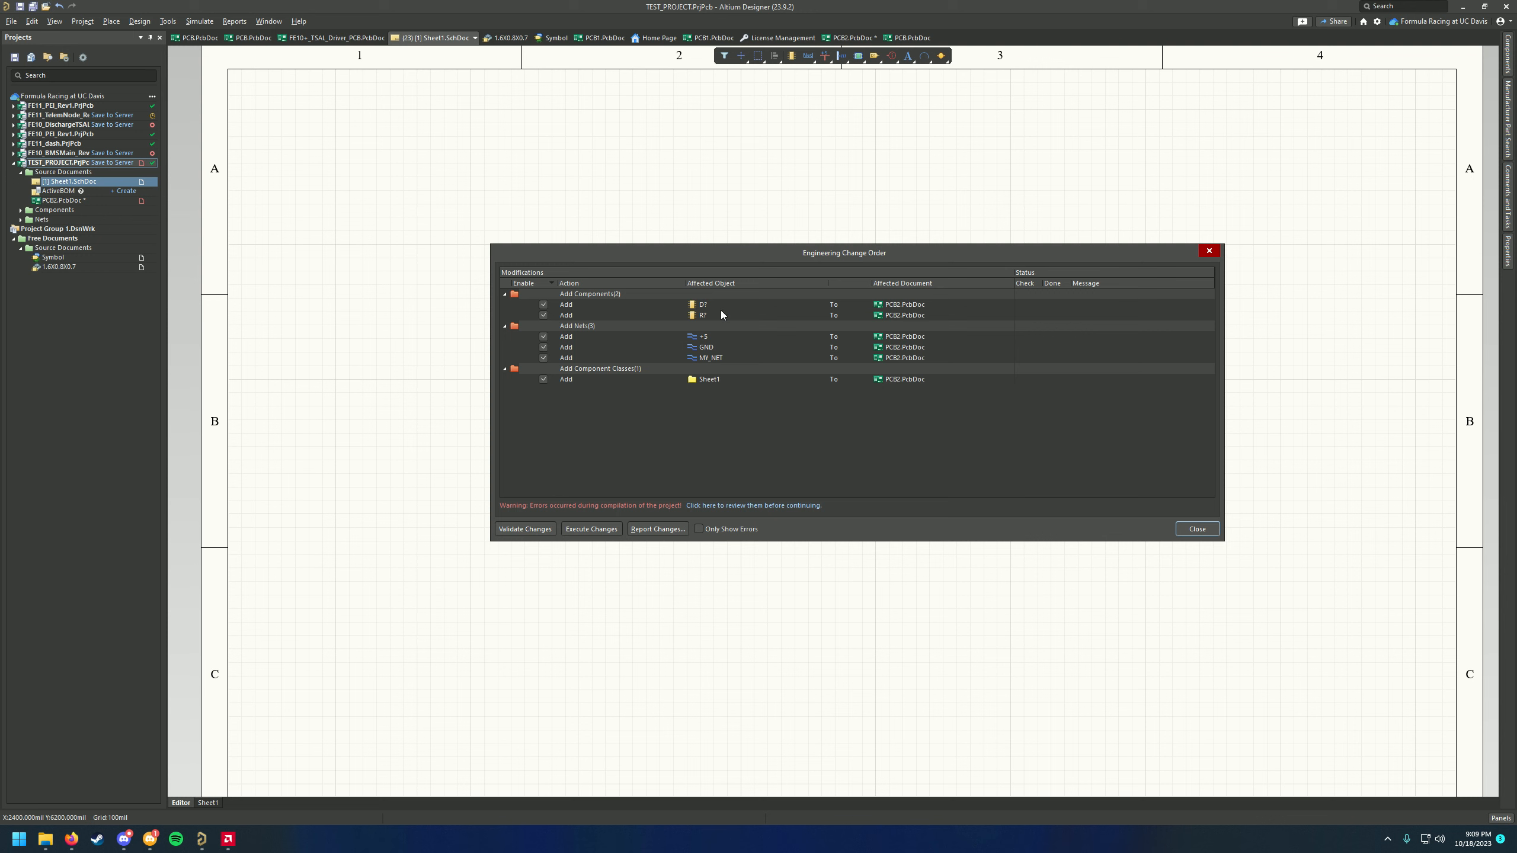
left_click(744, 293)
left_click_drag(786, 251, 771, 307)
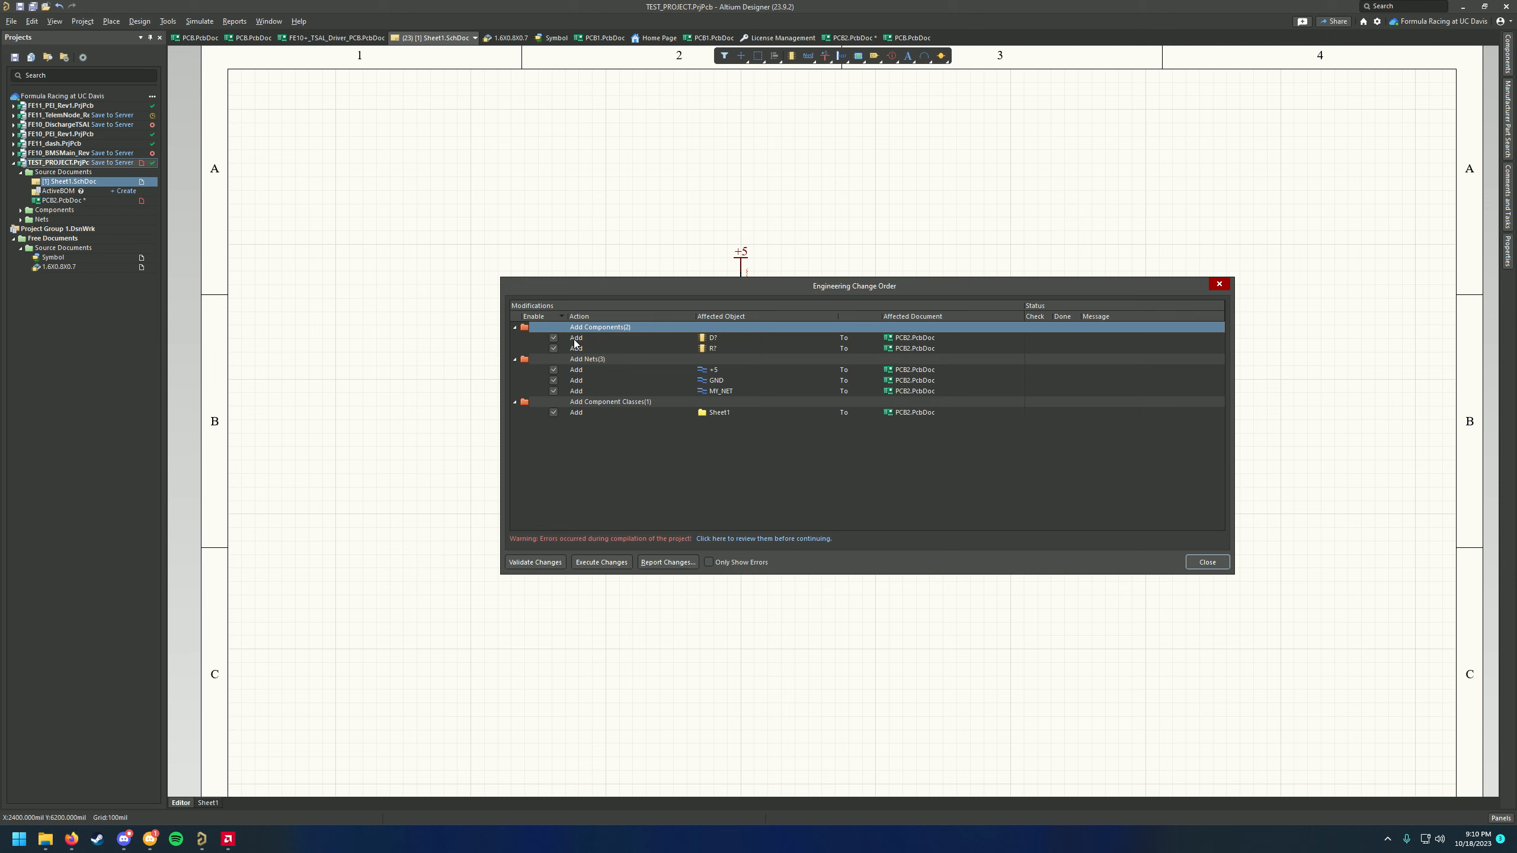
left_click_drag(771, 302, 731, 544)
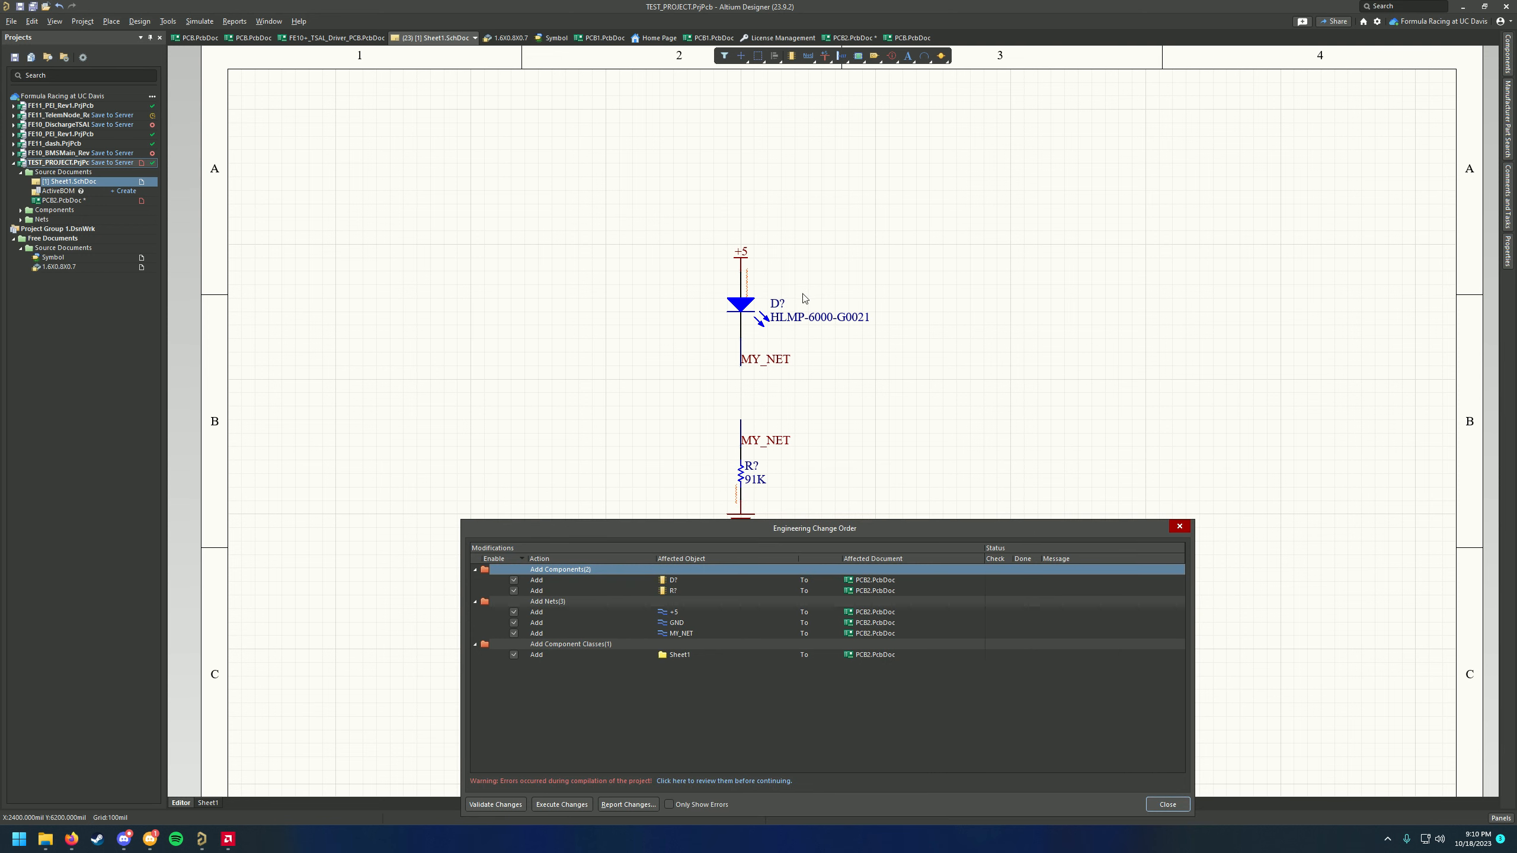
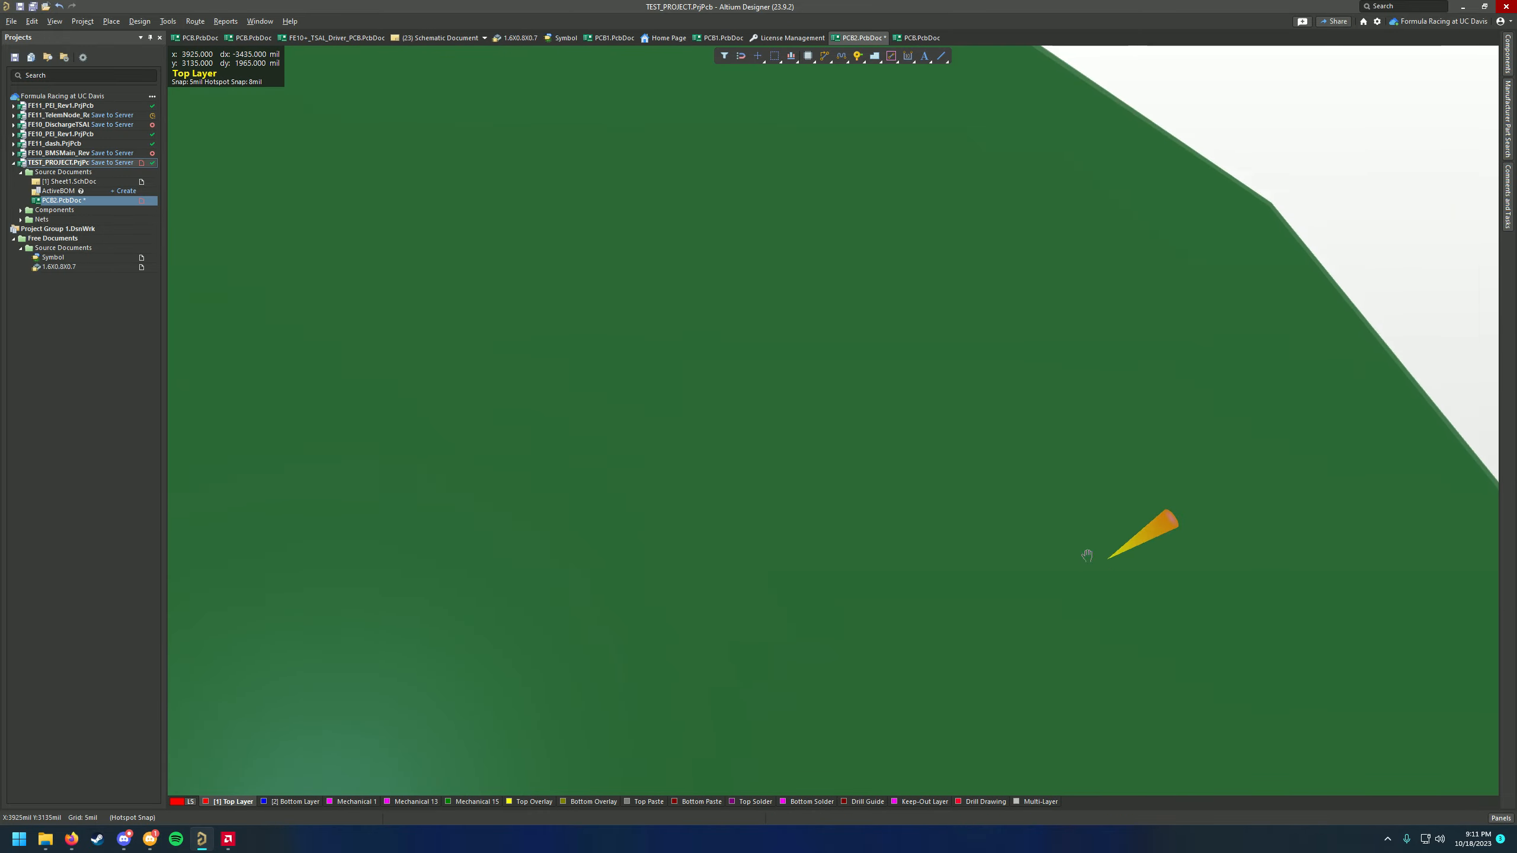
Examine the imported R? and D? footprints beside the board in 3D and 2D, including their pads and net connection
scroll(874, 479, "down", 5, "ctrl")
right_click_drag(1057, 582, 833, 590)
scroll(968, 532, "up", 6, "ctrl")
key("2")
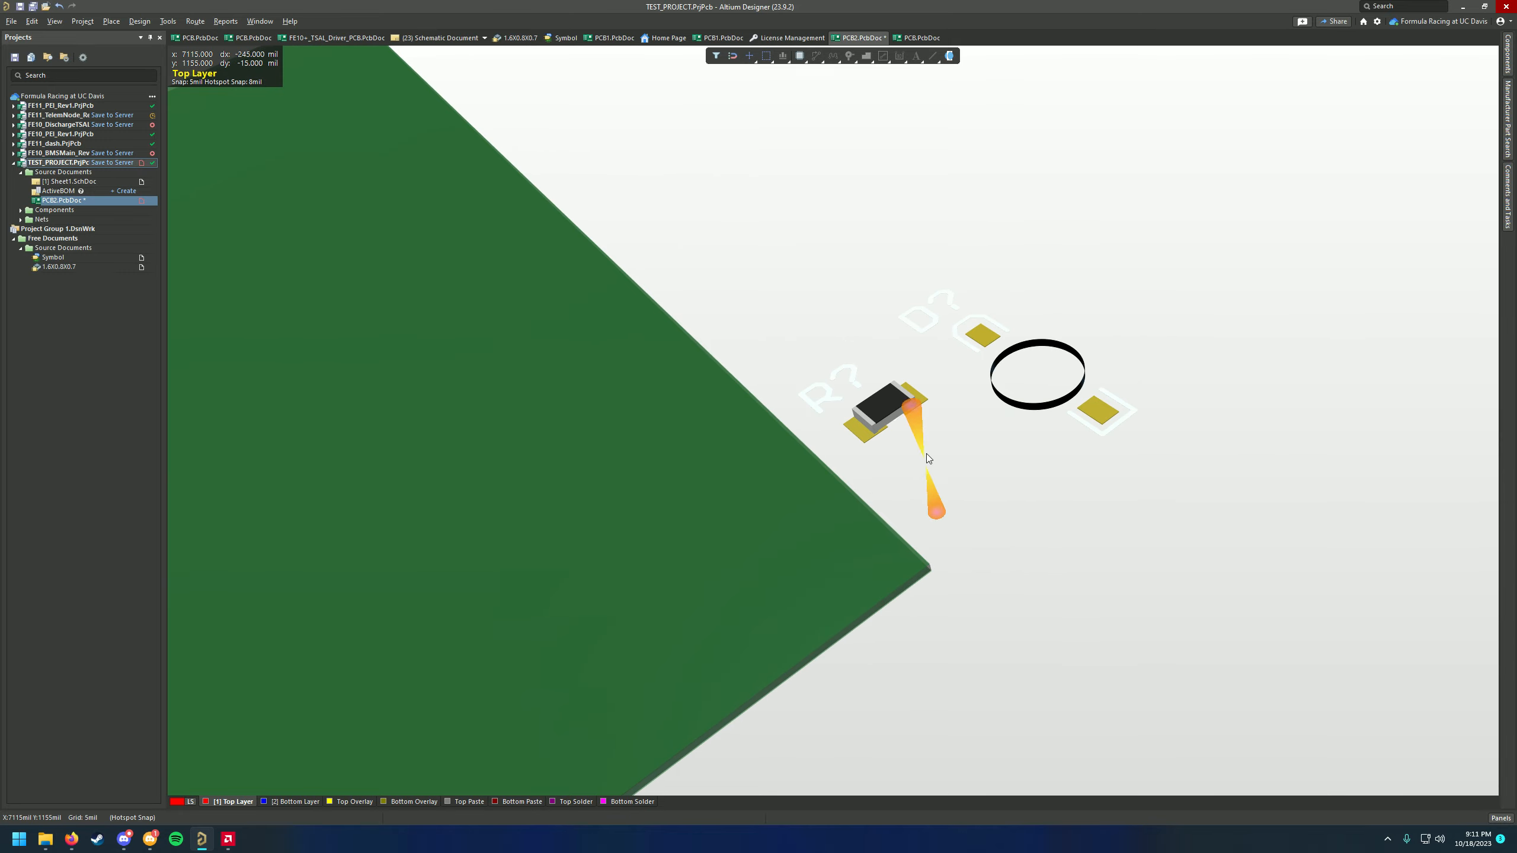
right_click_drag(938, 465, 1138, 510)
scroll(1011, 515, "up", 4, "ctrl")
scroll(1073, 526, "up", 2, "ctrl")
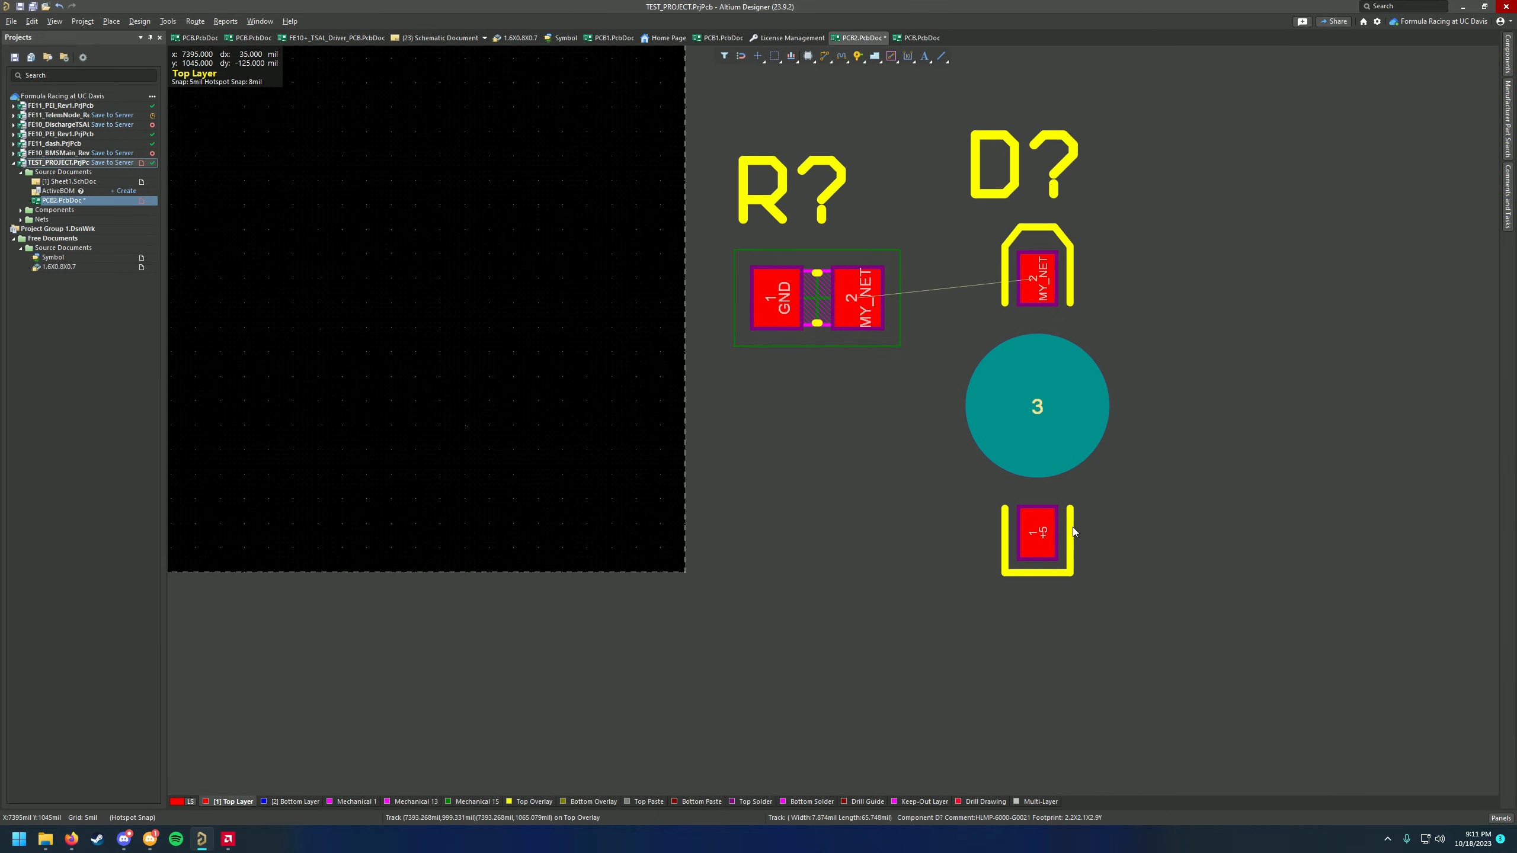
scroll(1067, 524, "down", 1, "ctrl")
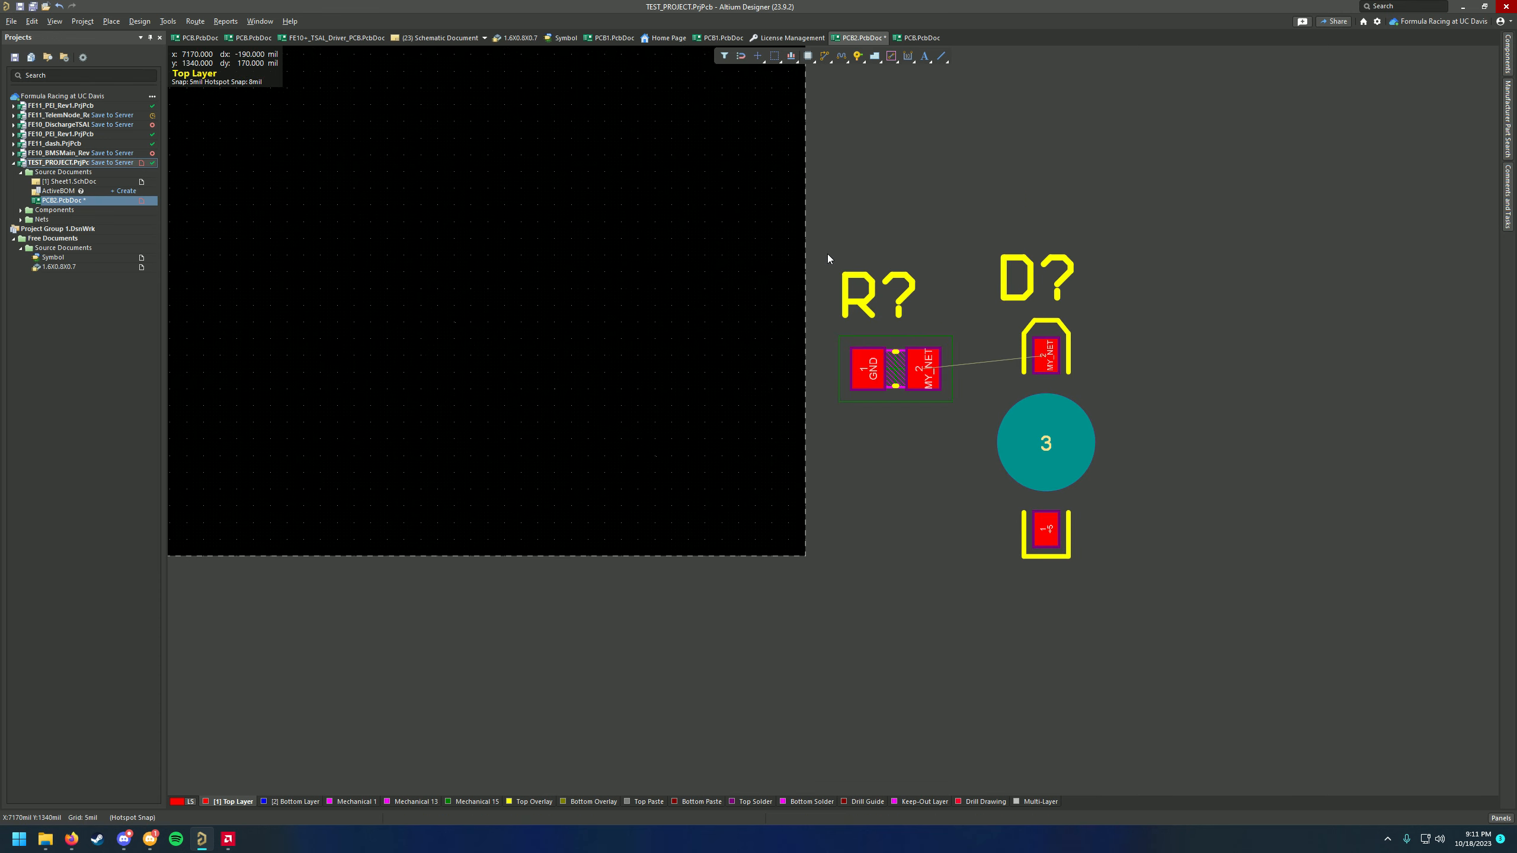
scroll(860, 375, "up", 4, "ctrl")
scroll(791, 317, "down", 3, "ctrl")
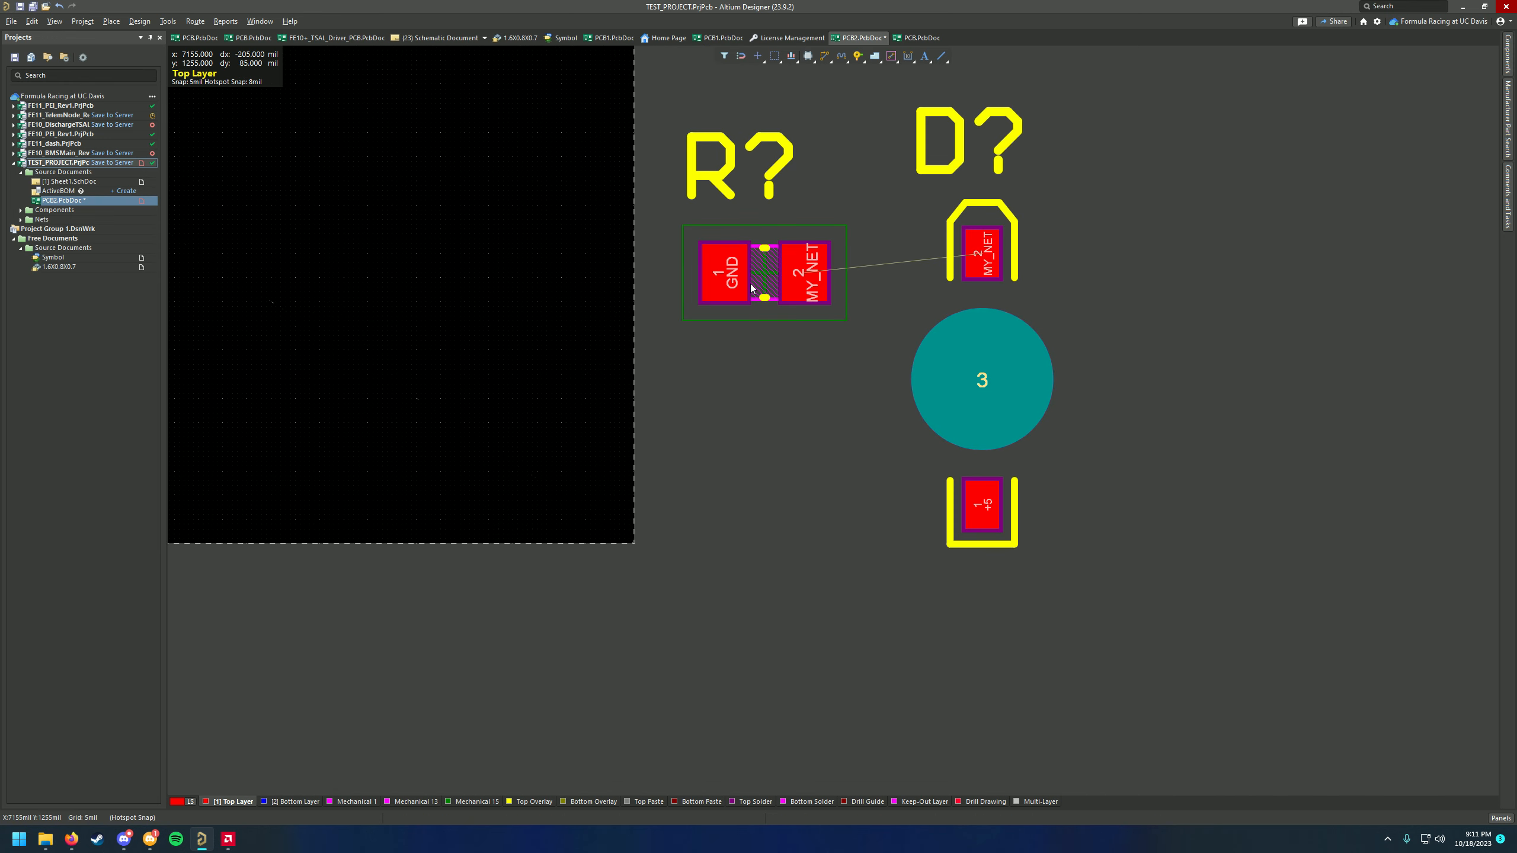
In Sheet1.SchDoc, draw a wire joining the LED's MY_NET wire end directly to the resistor's MY_NET wire end
scroll(807, 293, "up", 2, "ctrl")
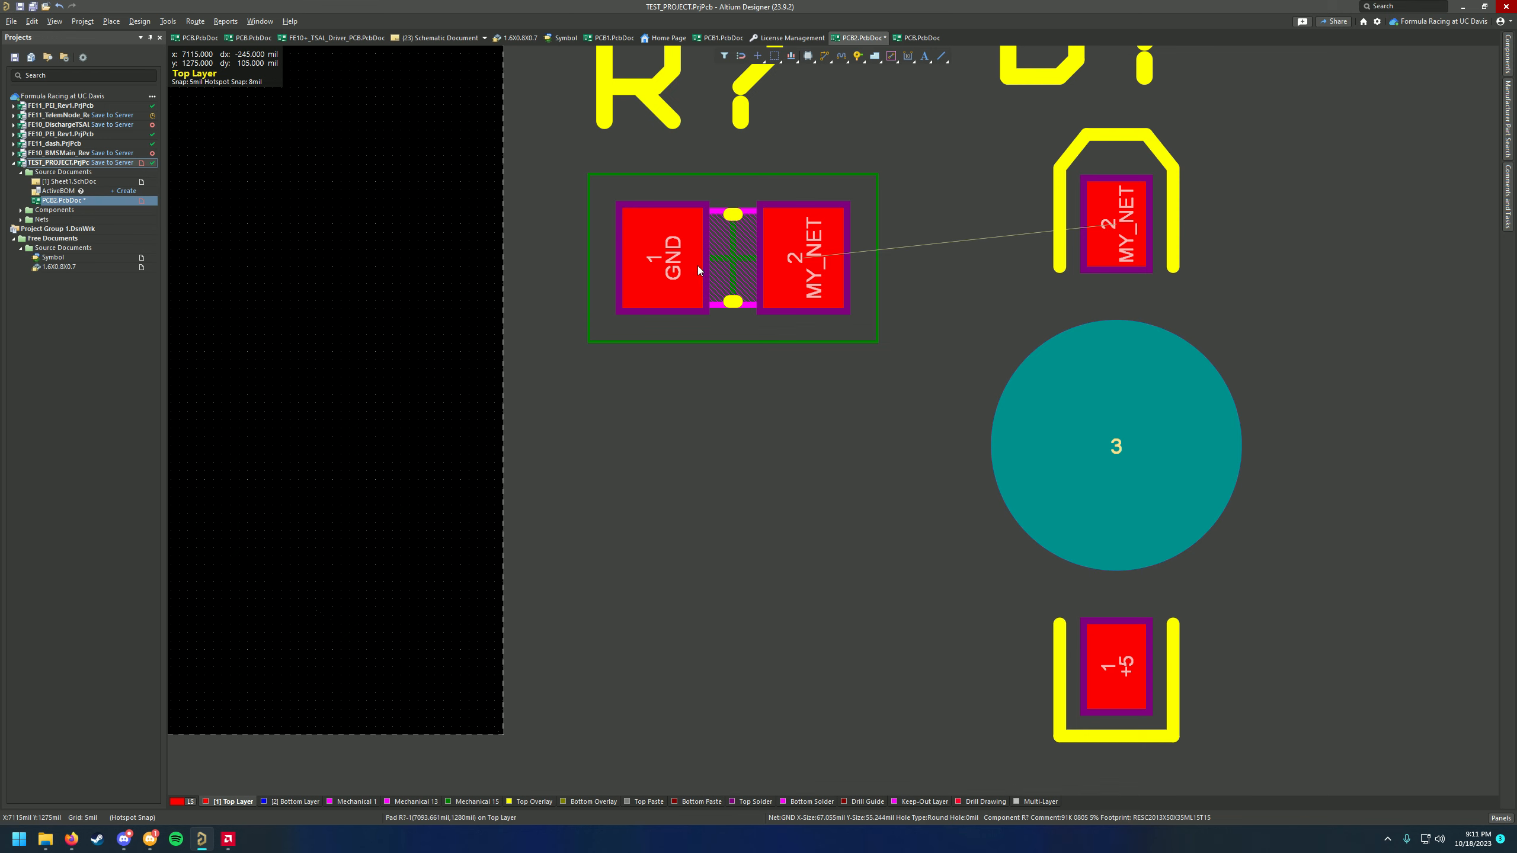
scroll(864, 291, "down", 3, "ctrl")
left_click(68, 183)
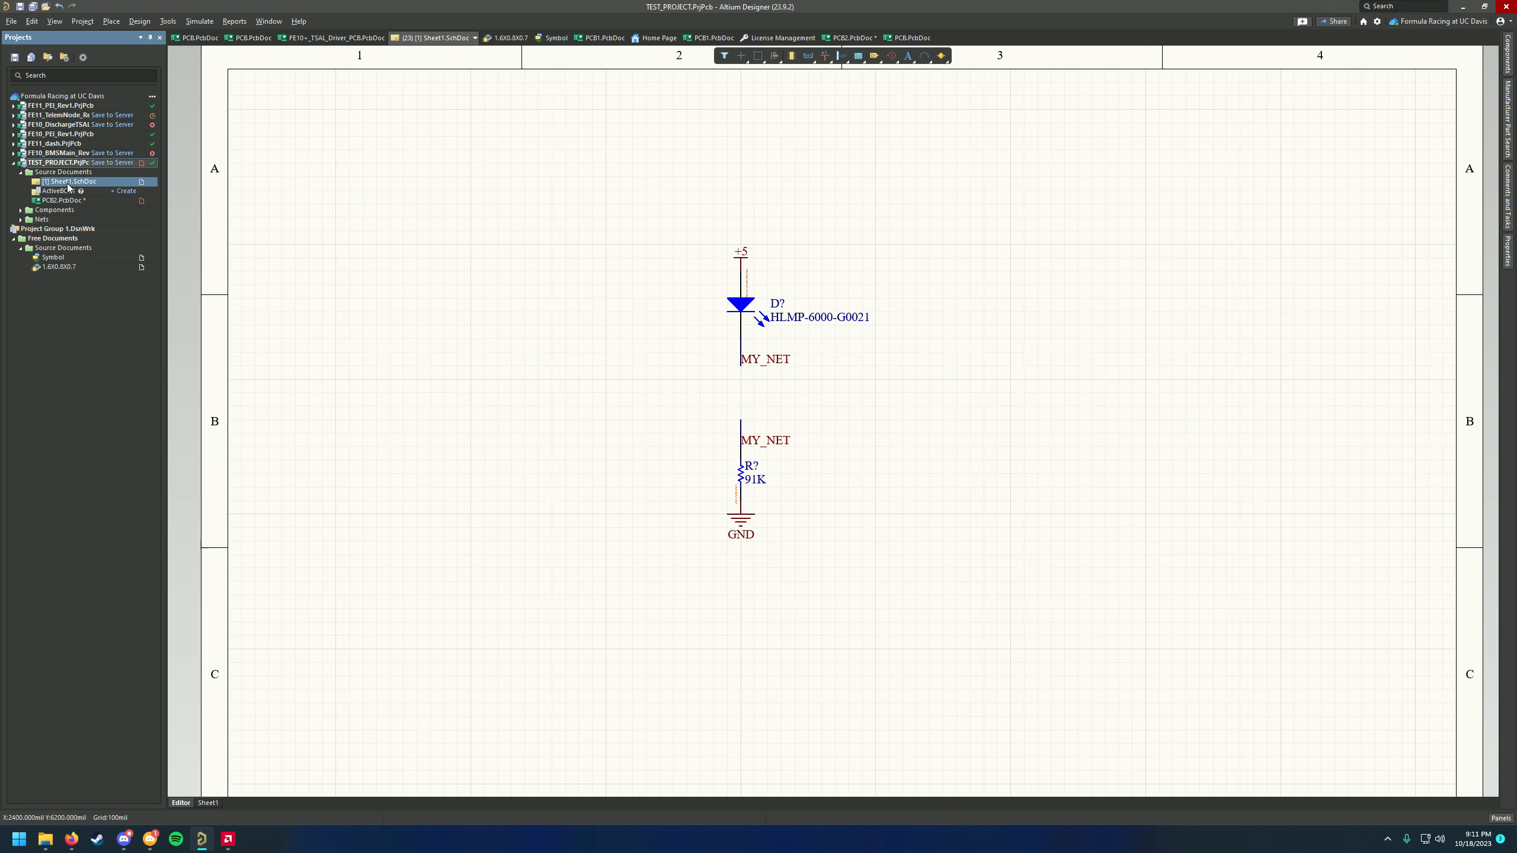
scroll(768, 406, "up", 4, "ctrl")
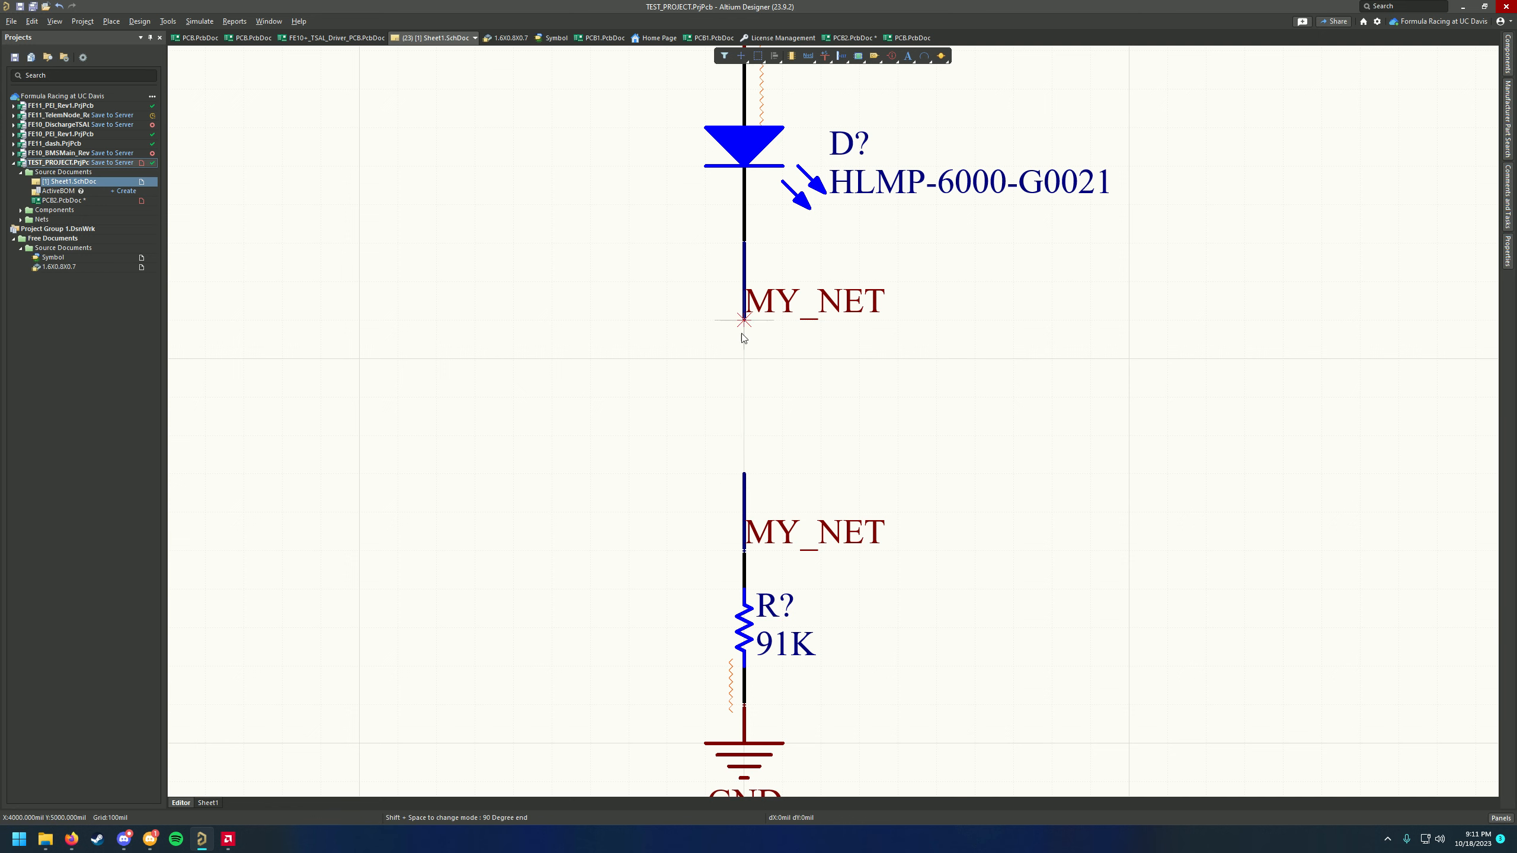
left_click(744, 475)
key("Escape")
scroll(833, 403, "down", 3, "ctrl")
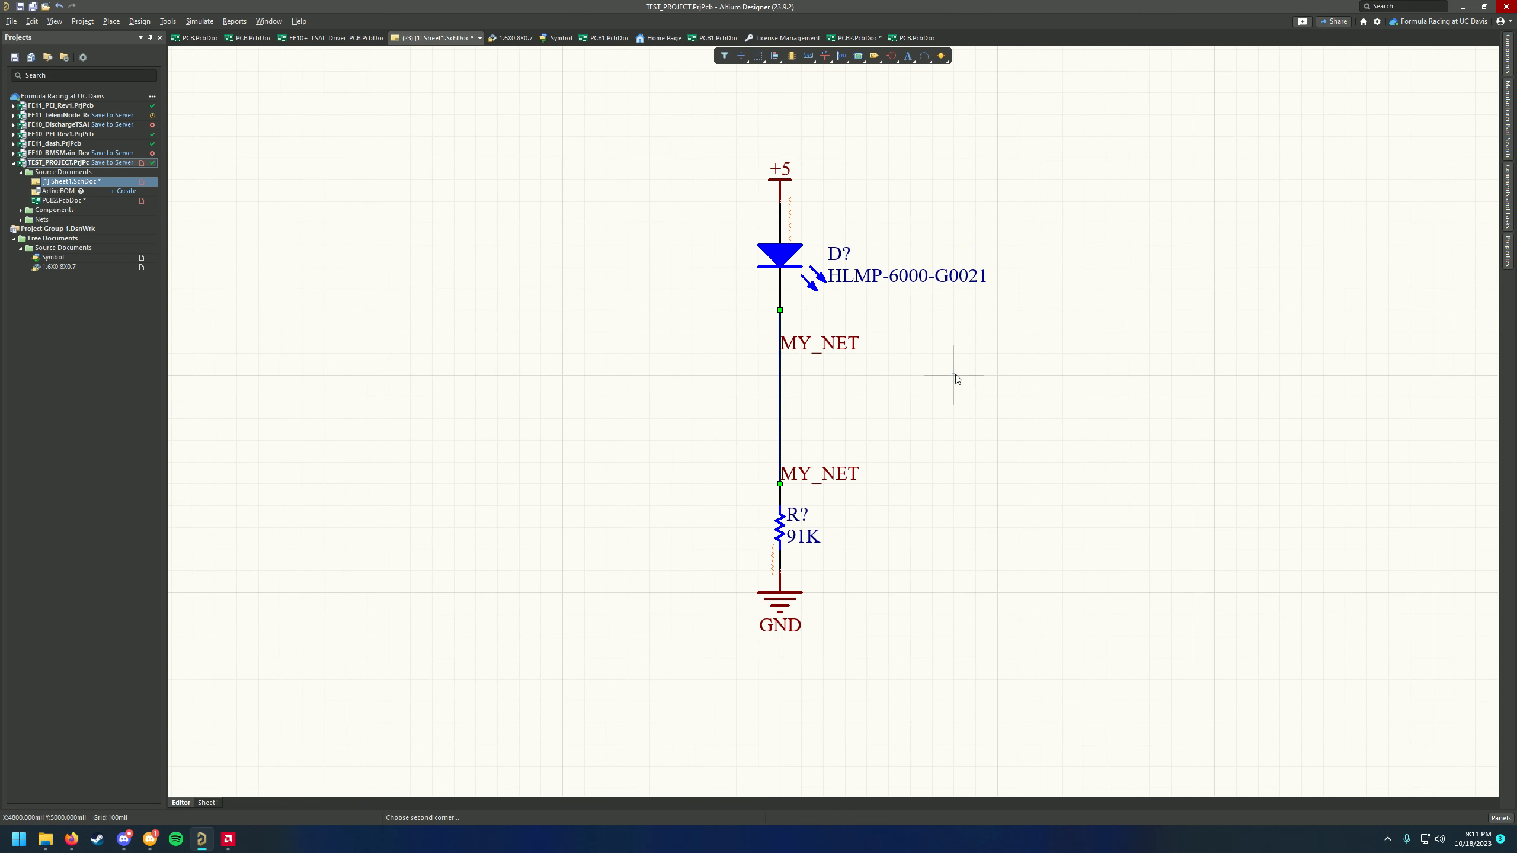
scroll(781, 313, "up", 3, "ctrl")
left_click(789, 281)
scroll(789, 281, "down", 3, "ctrl")
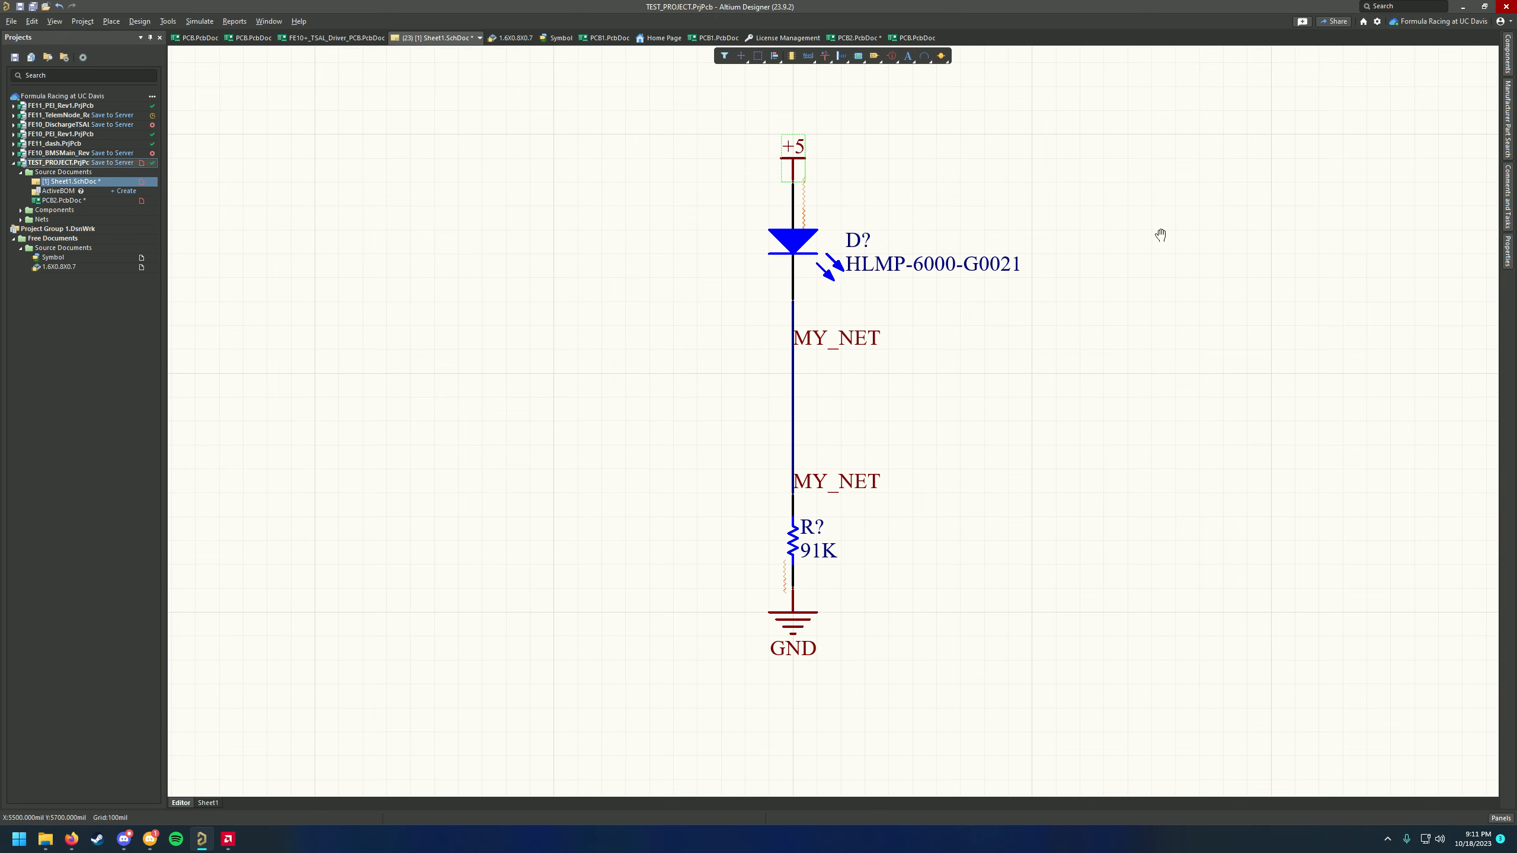
right_click_drag(1160, 235, 1139, 267)
Examine the GND and MY_NET pads of R? and D? in PCB2.PcbDoc and the connection line between them
left_click(64, 200)
right_click_drag(831, 342, 851, 418)
scroll(812, 371, "up", 2, "ctrl")
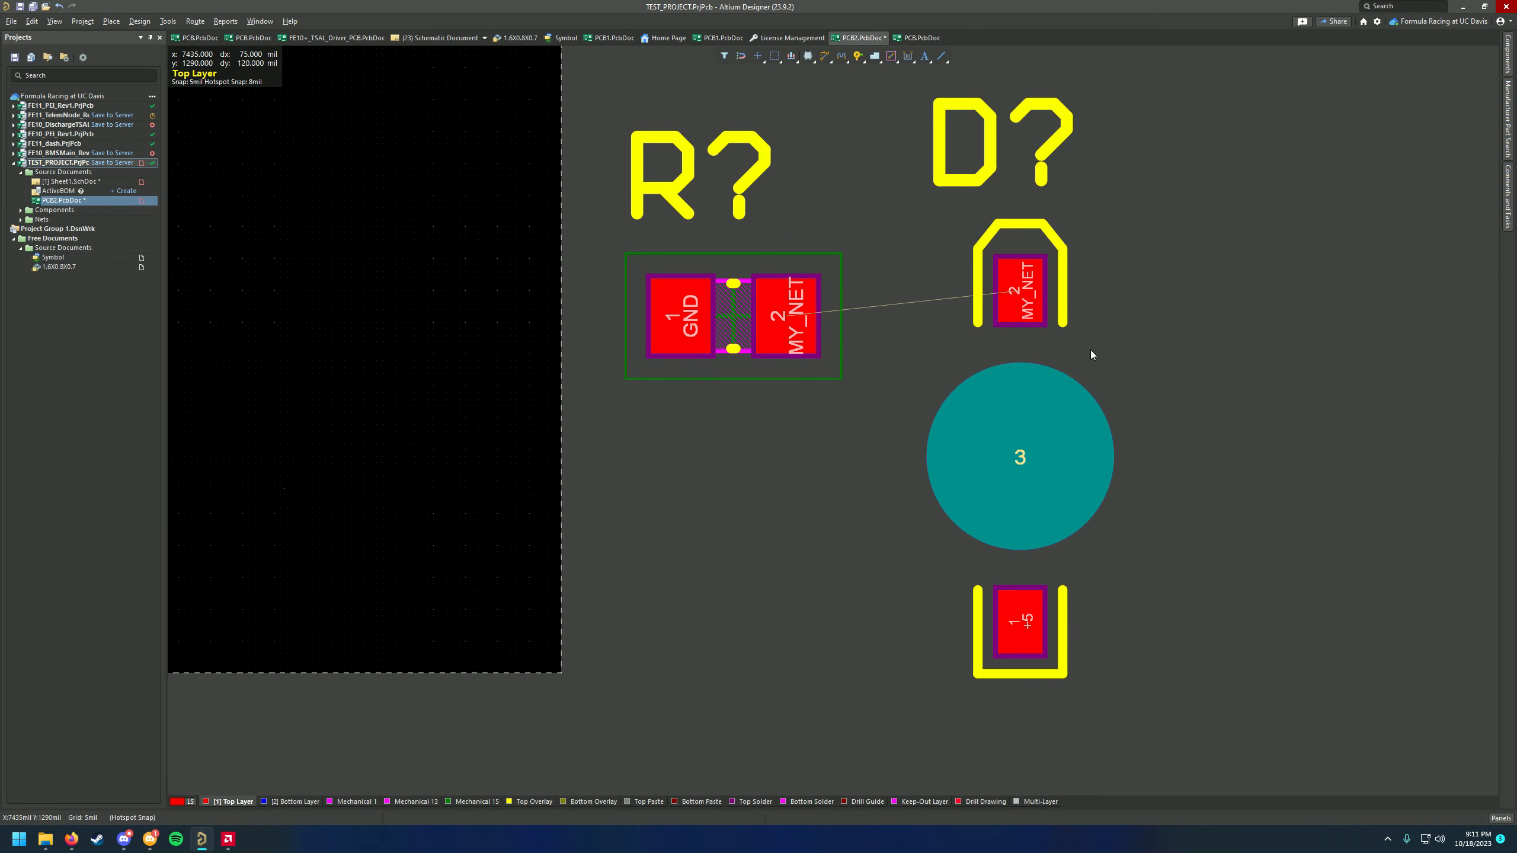
scroll(704, 373, "up", 2, "ctrl")
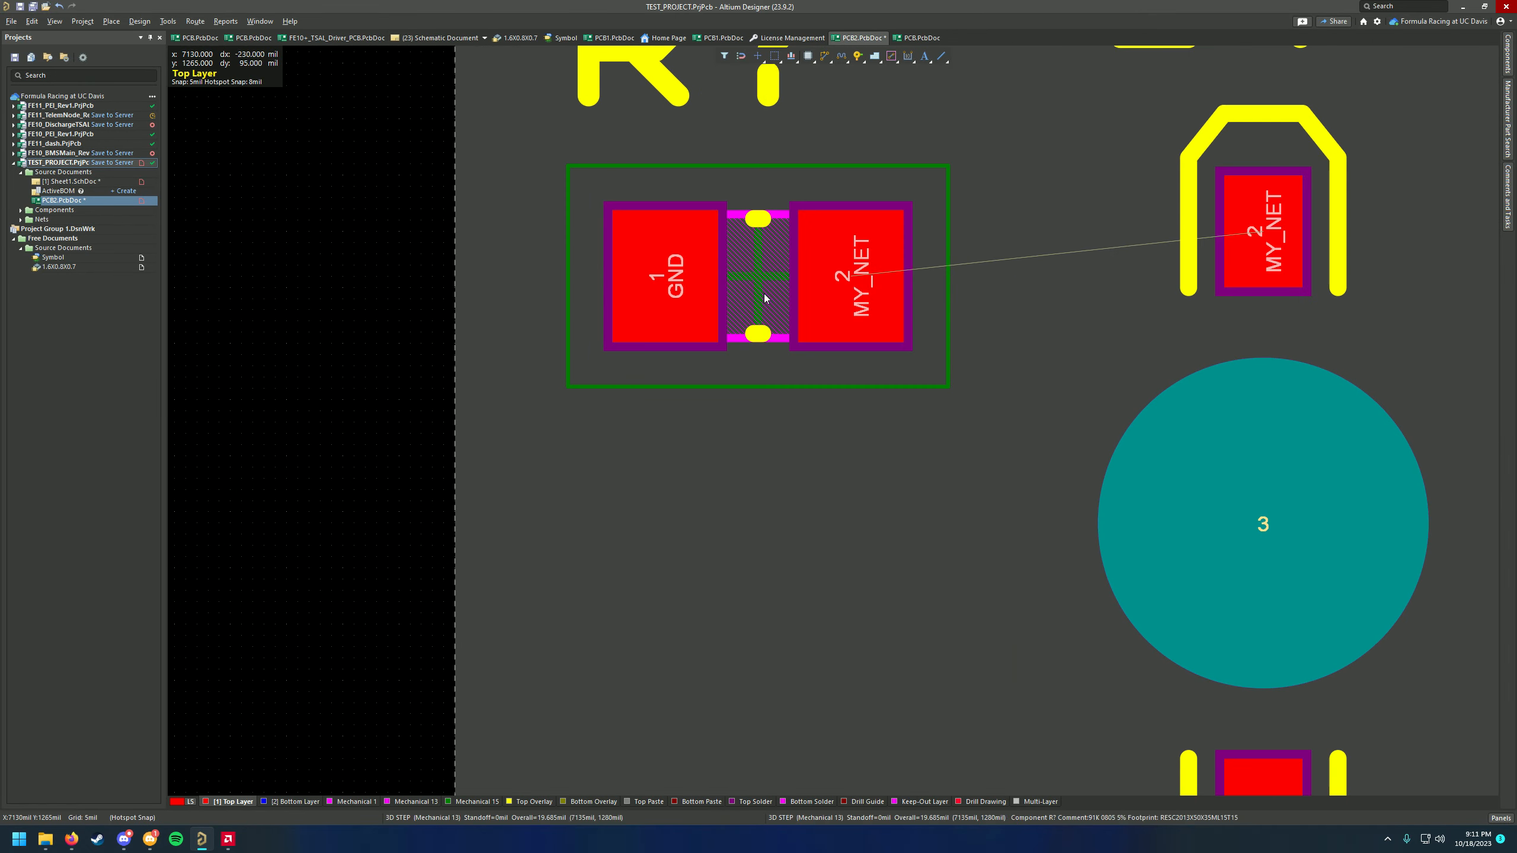
right_click_drag(875, 218, 873, 291)
right_click_drag(799, 207, 859, 235)
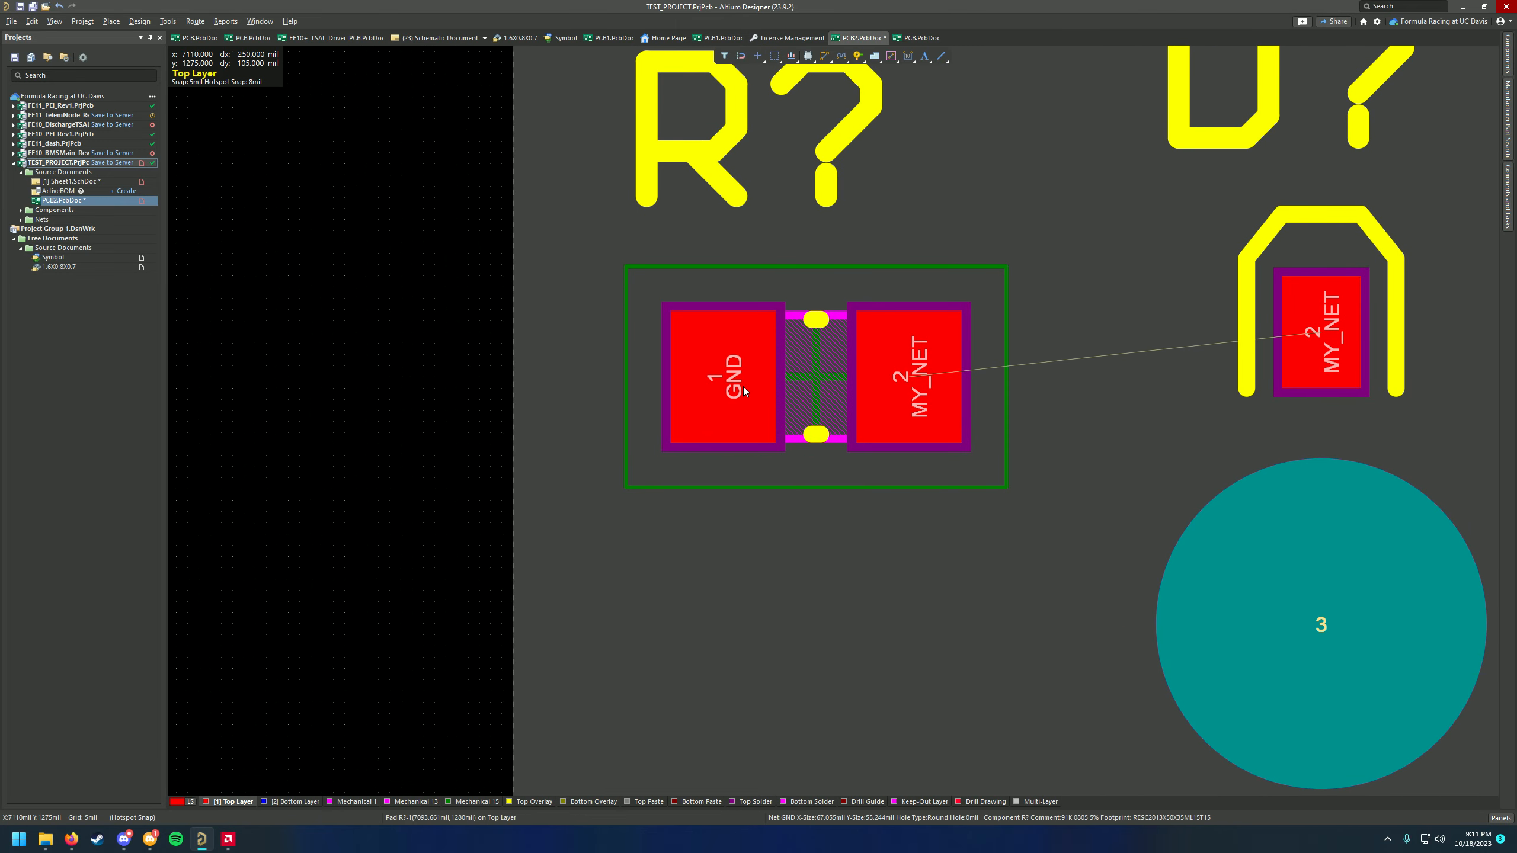
scroll(775, 379, "down", 2, "ctrl")
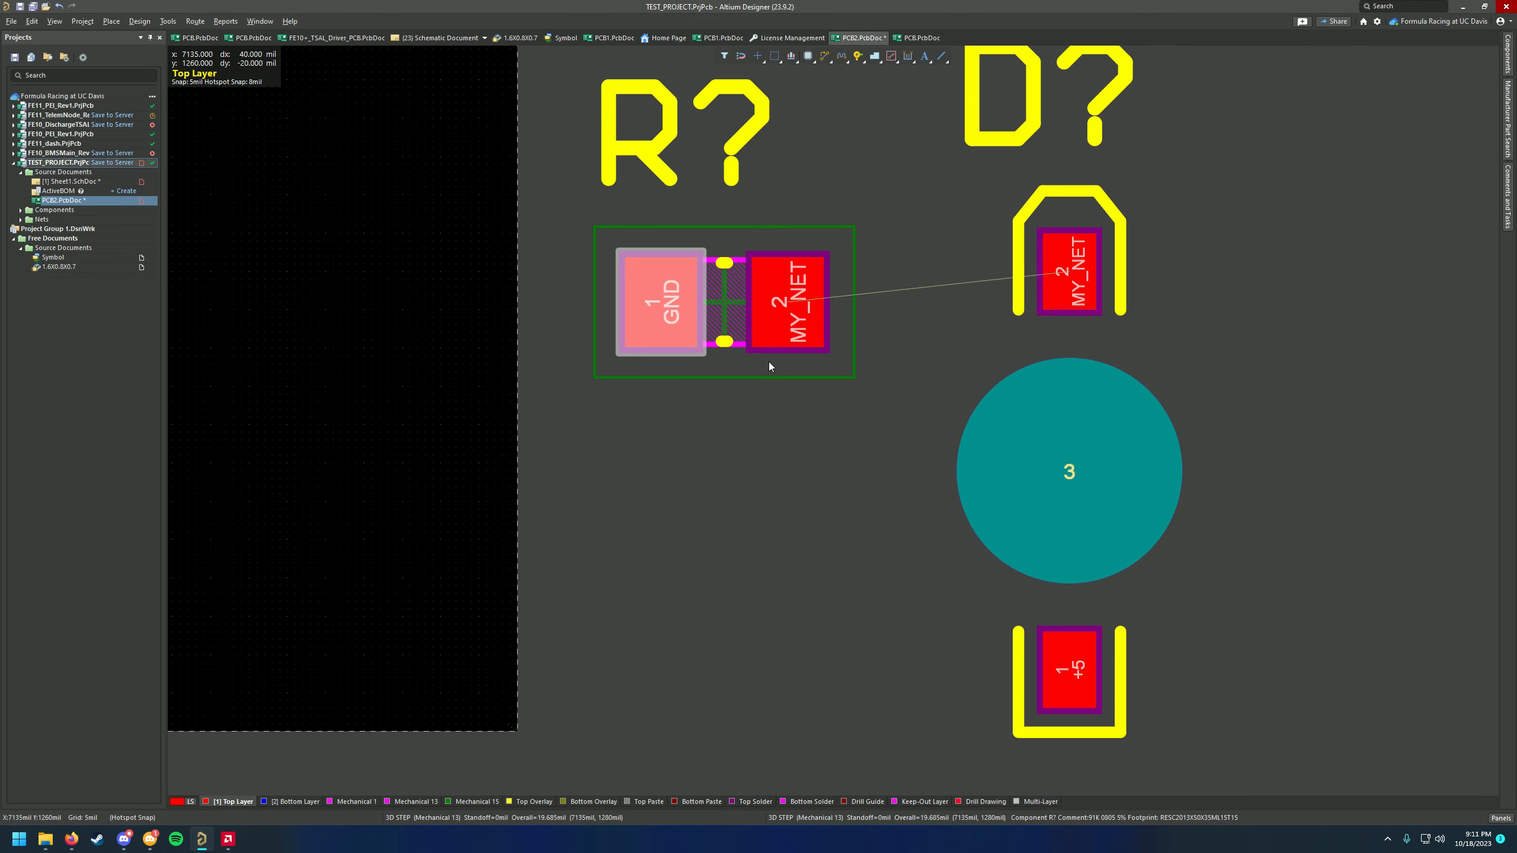
scroll(813, 383, "up", 2, "ctrl")
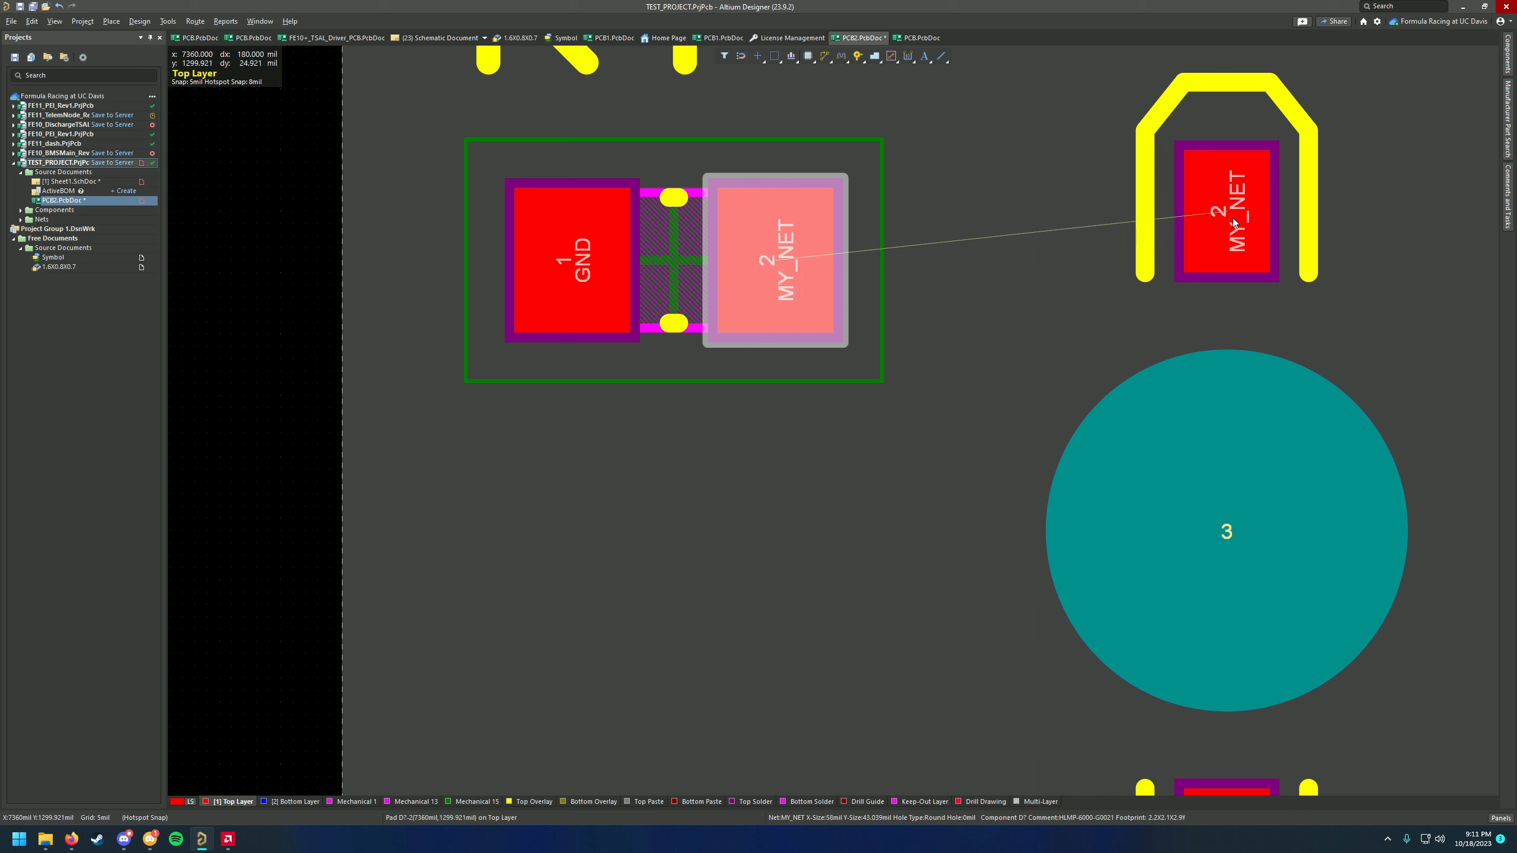
left_click(806, 283)
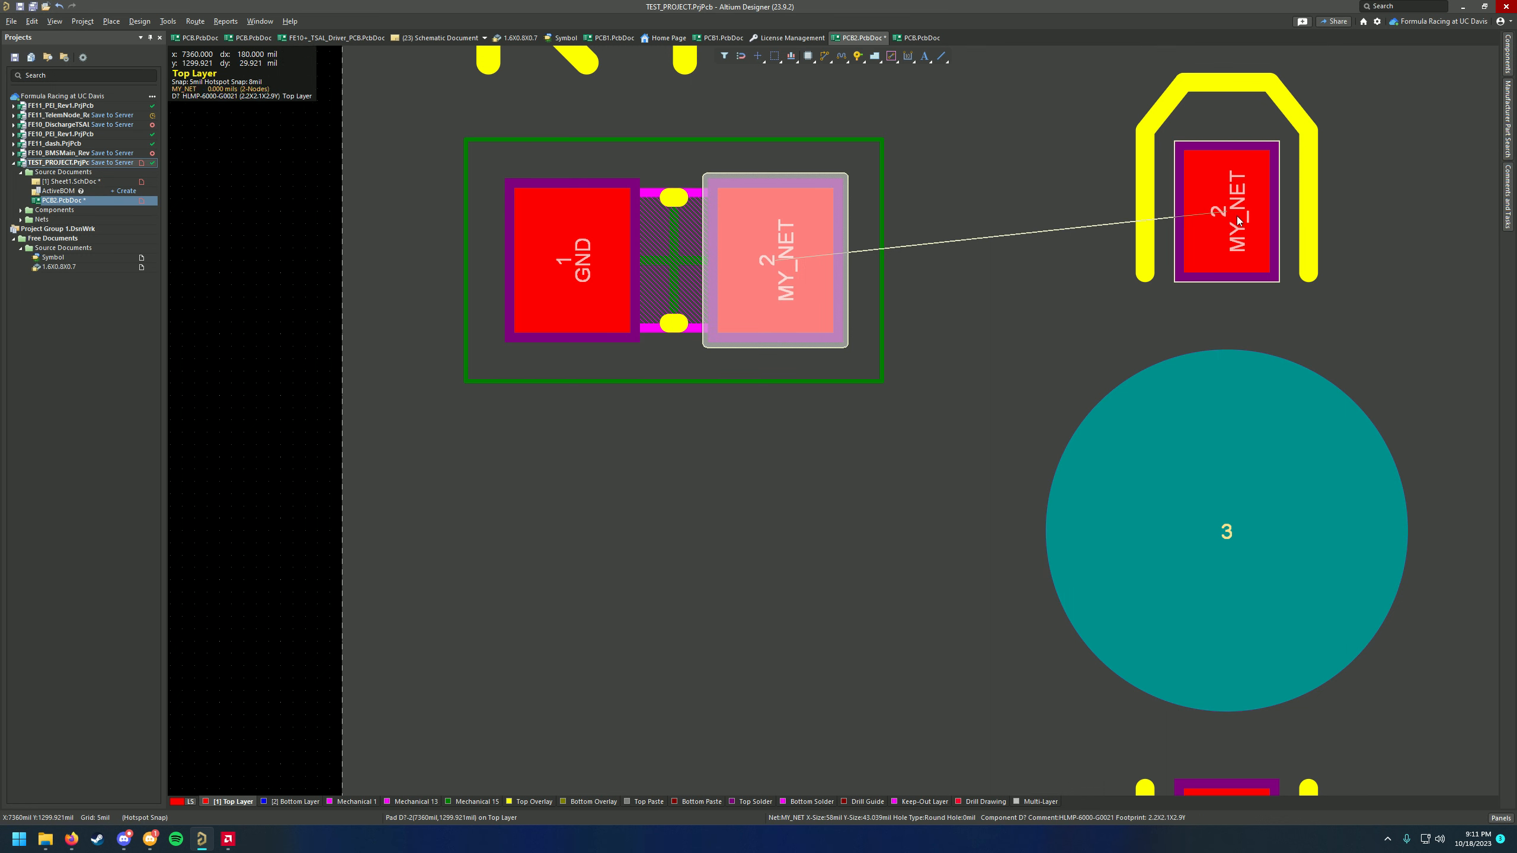
left_click(923, 368)
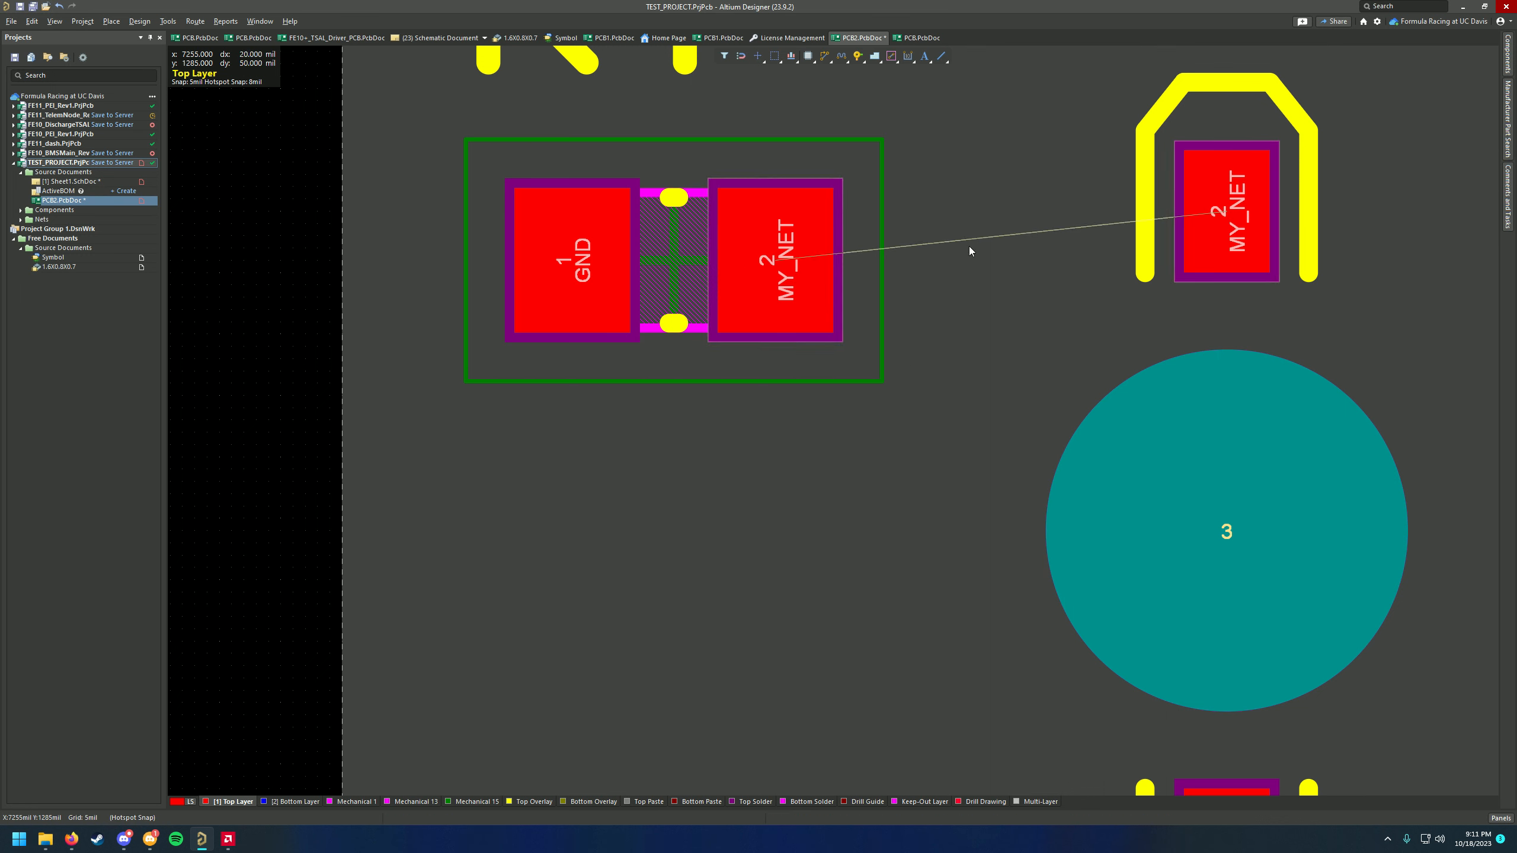
scroll(965, 240, "up", 2, "ctrl")
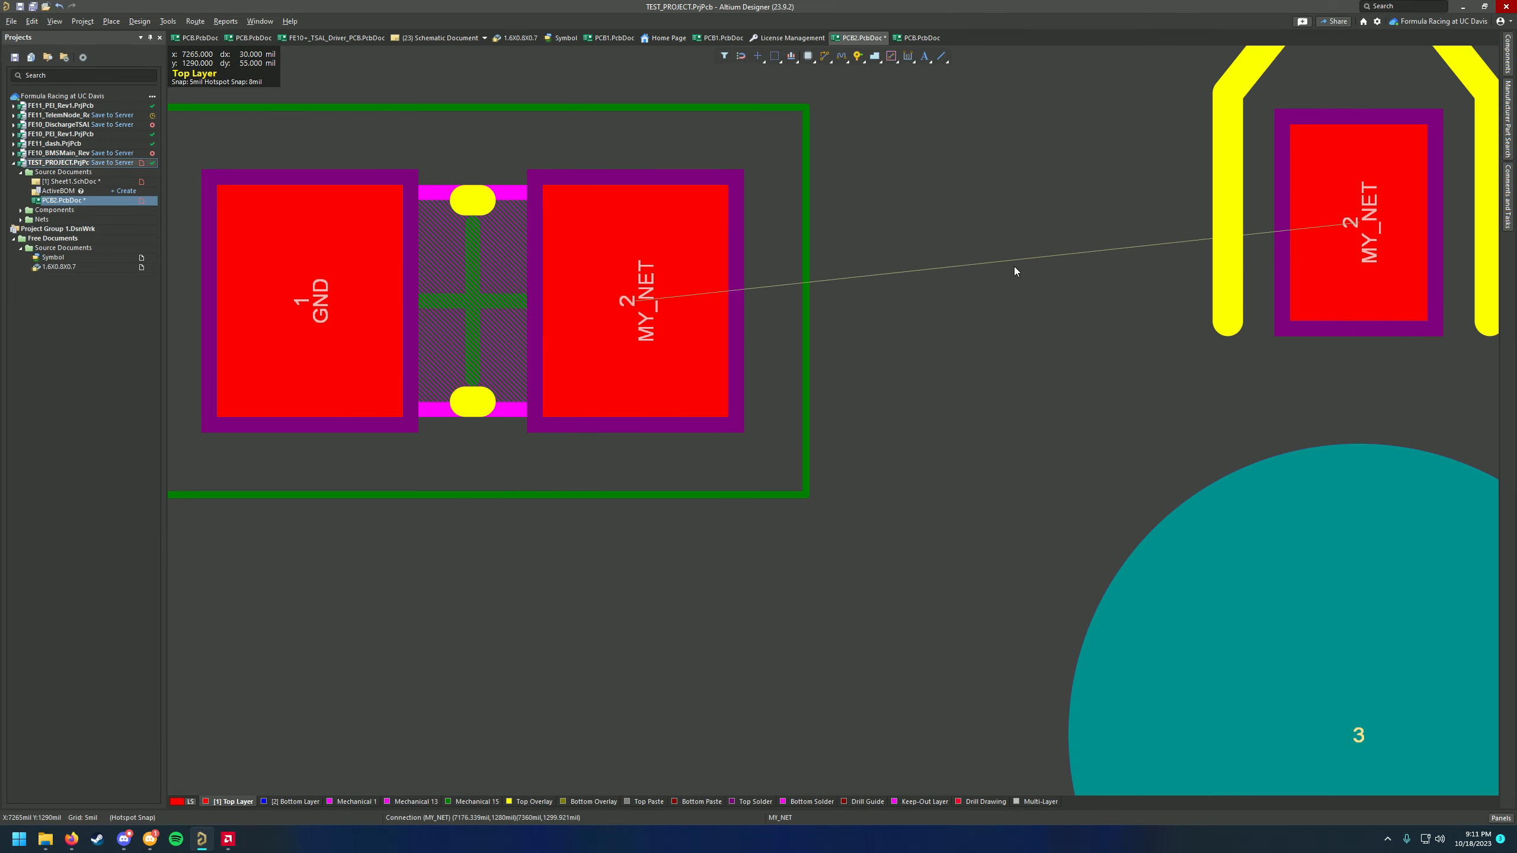
scroll(718, 329, "down", 6, "ctrl")
Shift the D? footprint beside the board so its MY_NET pad lines up horizontally with R?'s MY_NET pad
left_click_drag(877, 432, 844, 437)
scroll(845, 437, "up", 3, "ctrl")
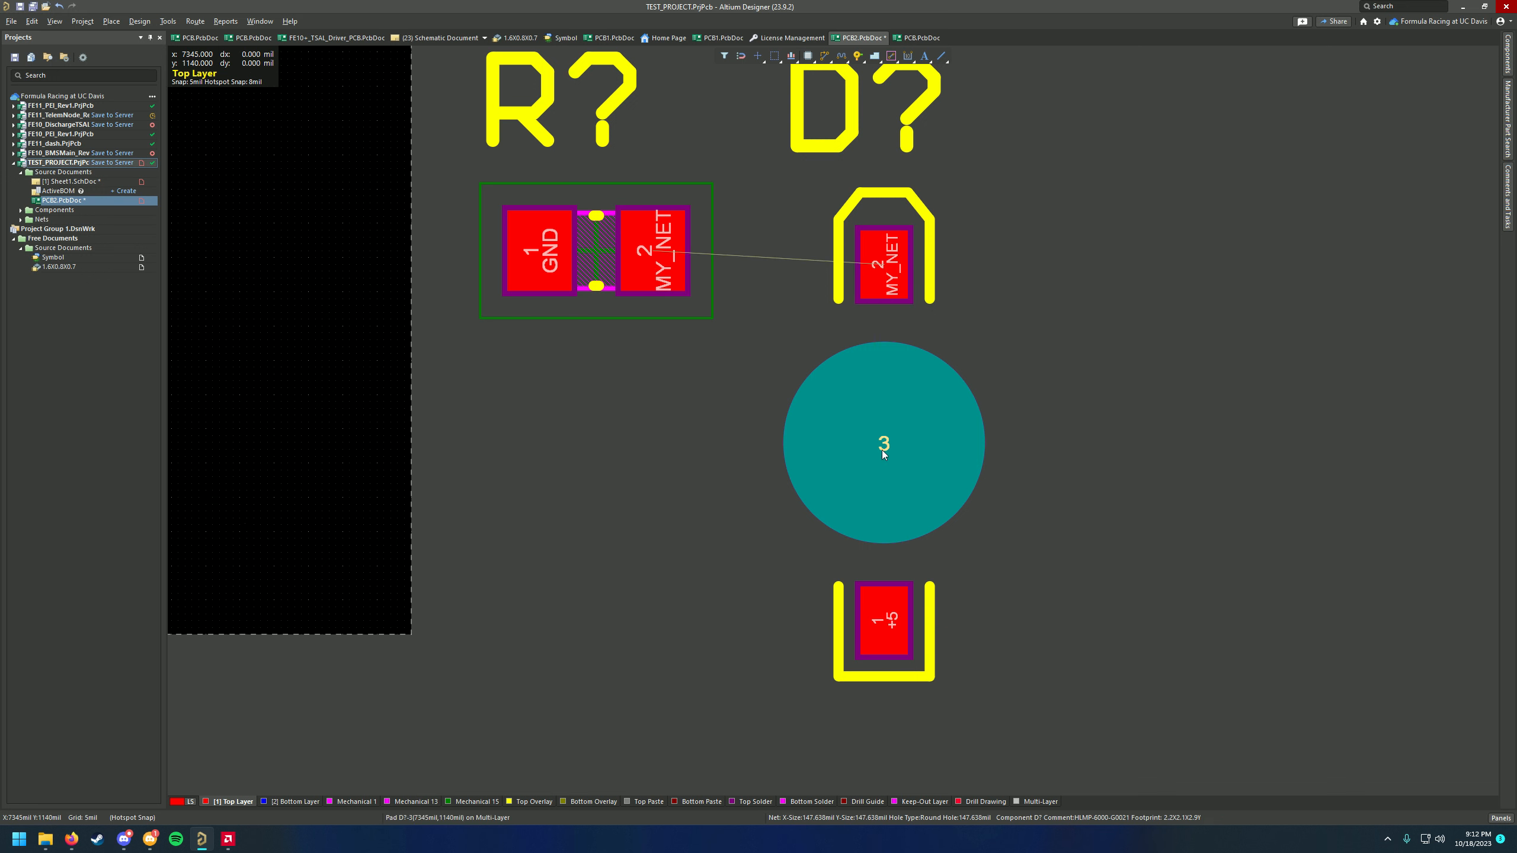
left_click_drag(884, 444, 884, 430)
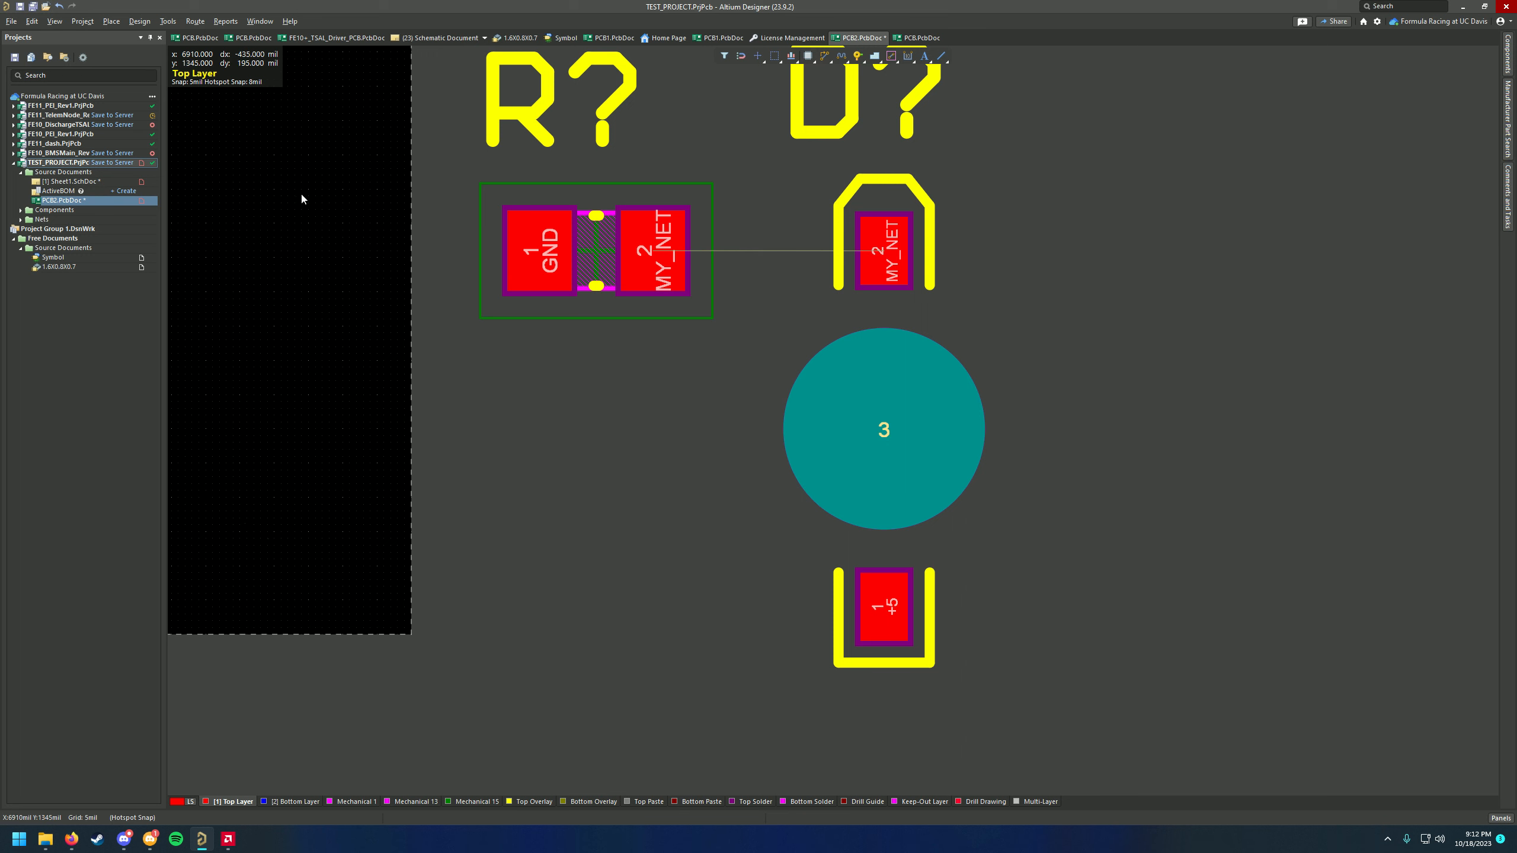
Inspect the D? footprint's +5 and MY_NET pads and compare them with the LED circuit in Sheet1.SchDoc
scroll(875, 501, "down", 2, "ctrl")
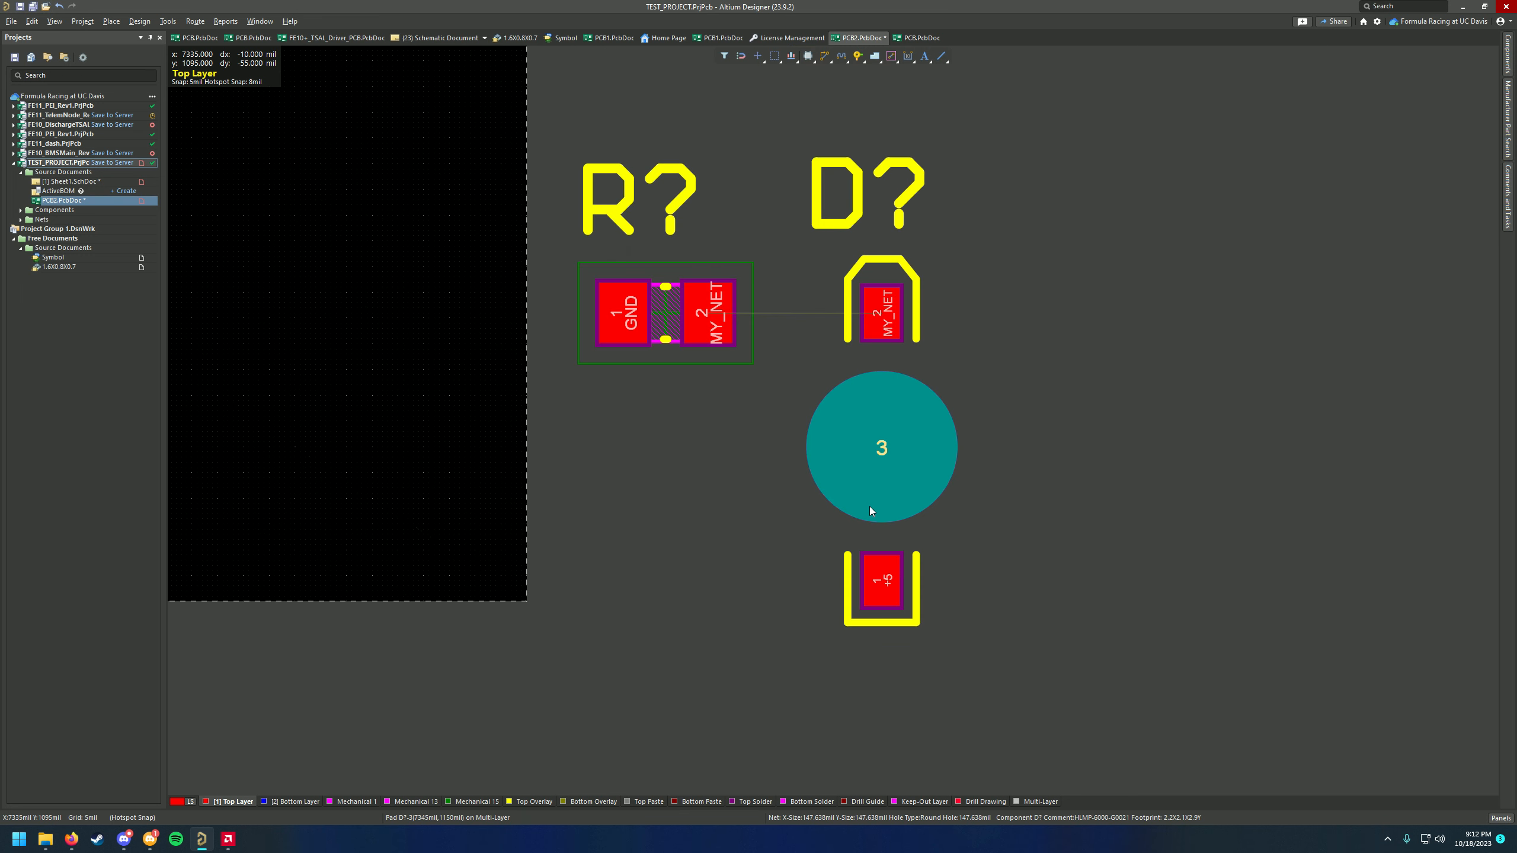
scroll(748, 449, "up", 2, "ctrl")
scroll(939, 662, "up", 2, "ctrl")
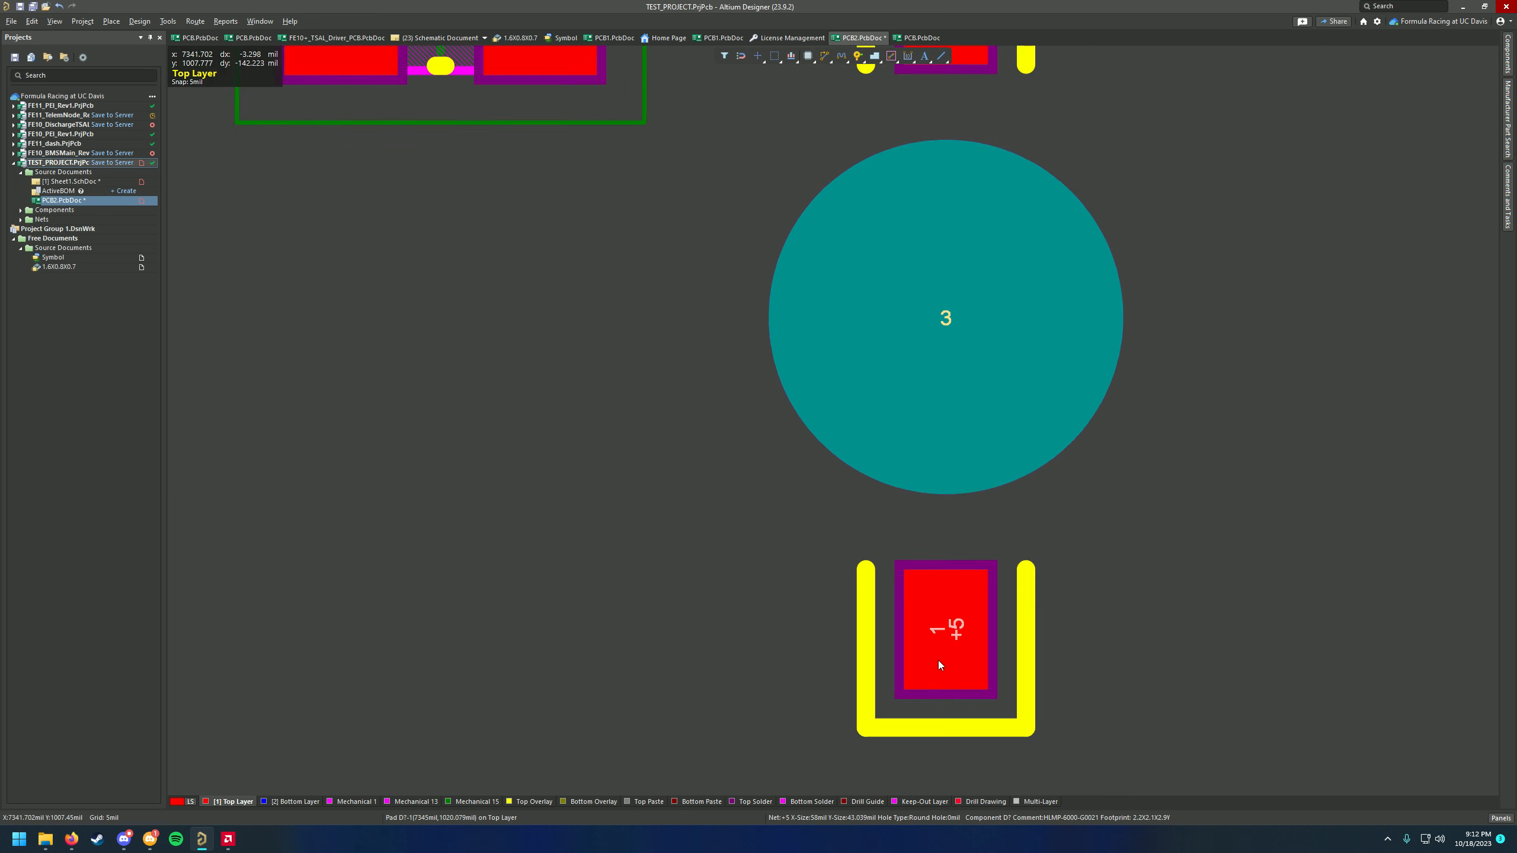
scroll(940, 663, "up", 1, "ctrl")
scroll(912, 635, "down", 3, "ctrl")
scroll(921, 631, "up", 2, "ctrl")
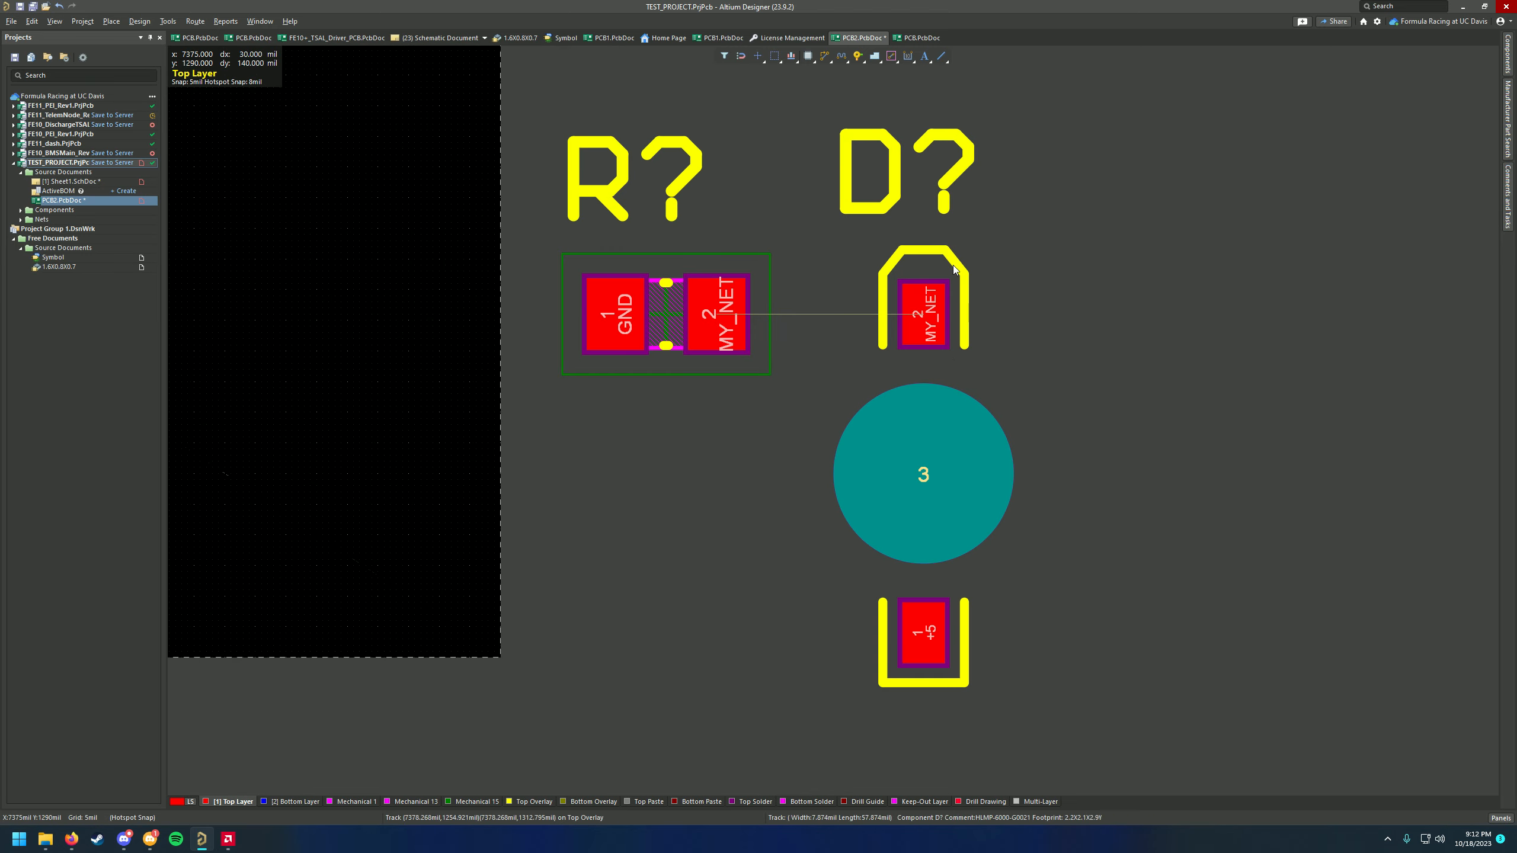
scroll(825, 407, "down", 3, "ctrl")
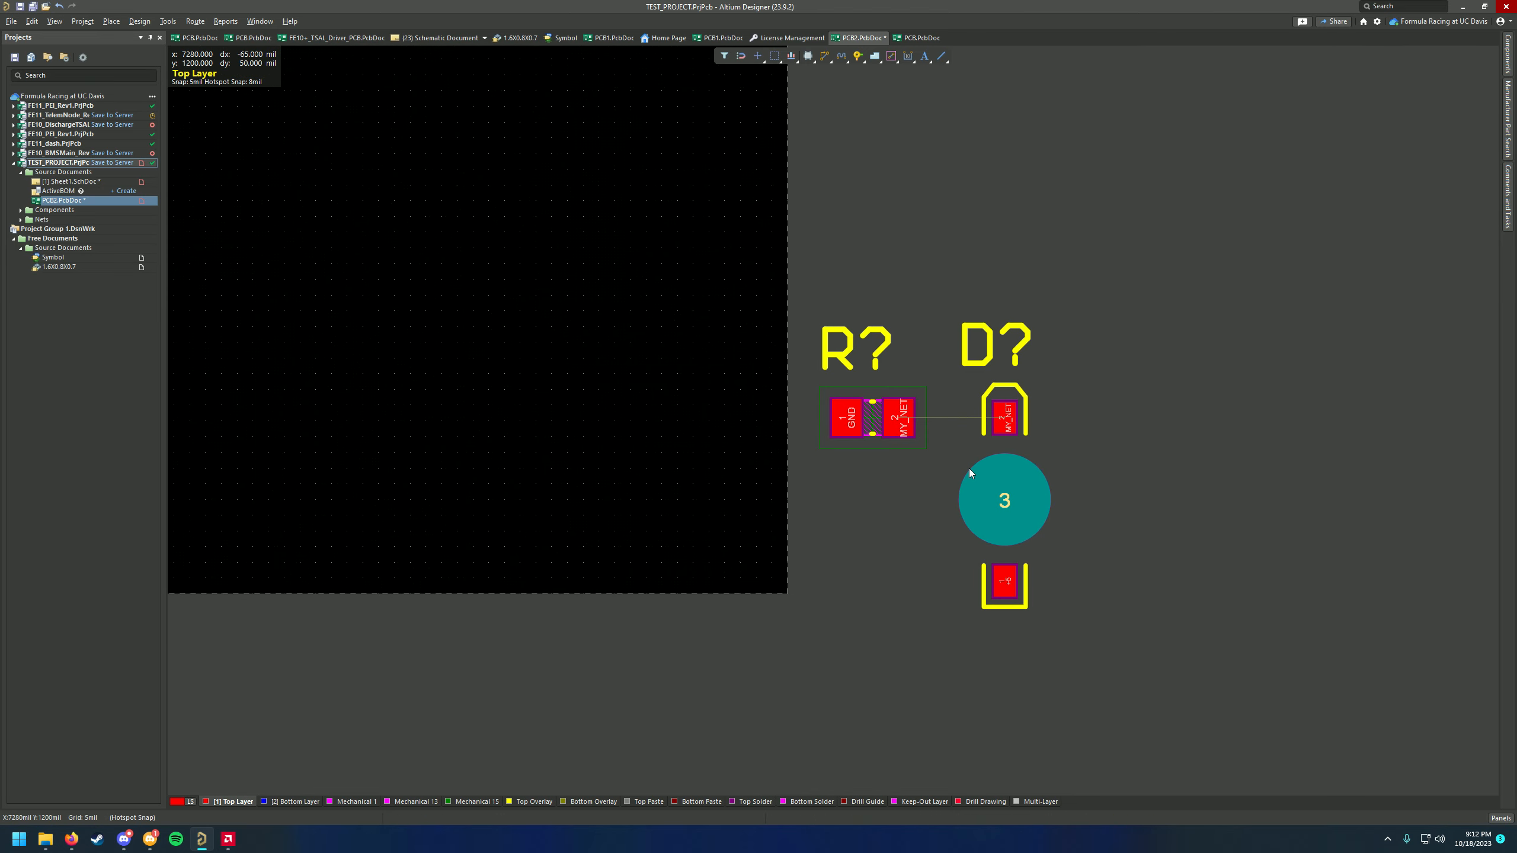
left_click(70, 181)
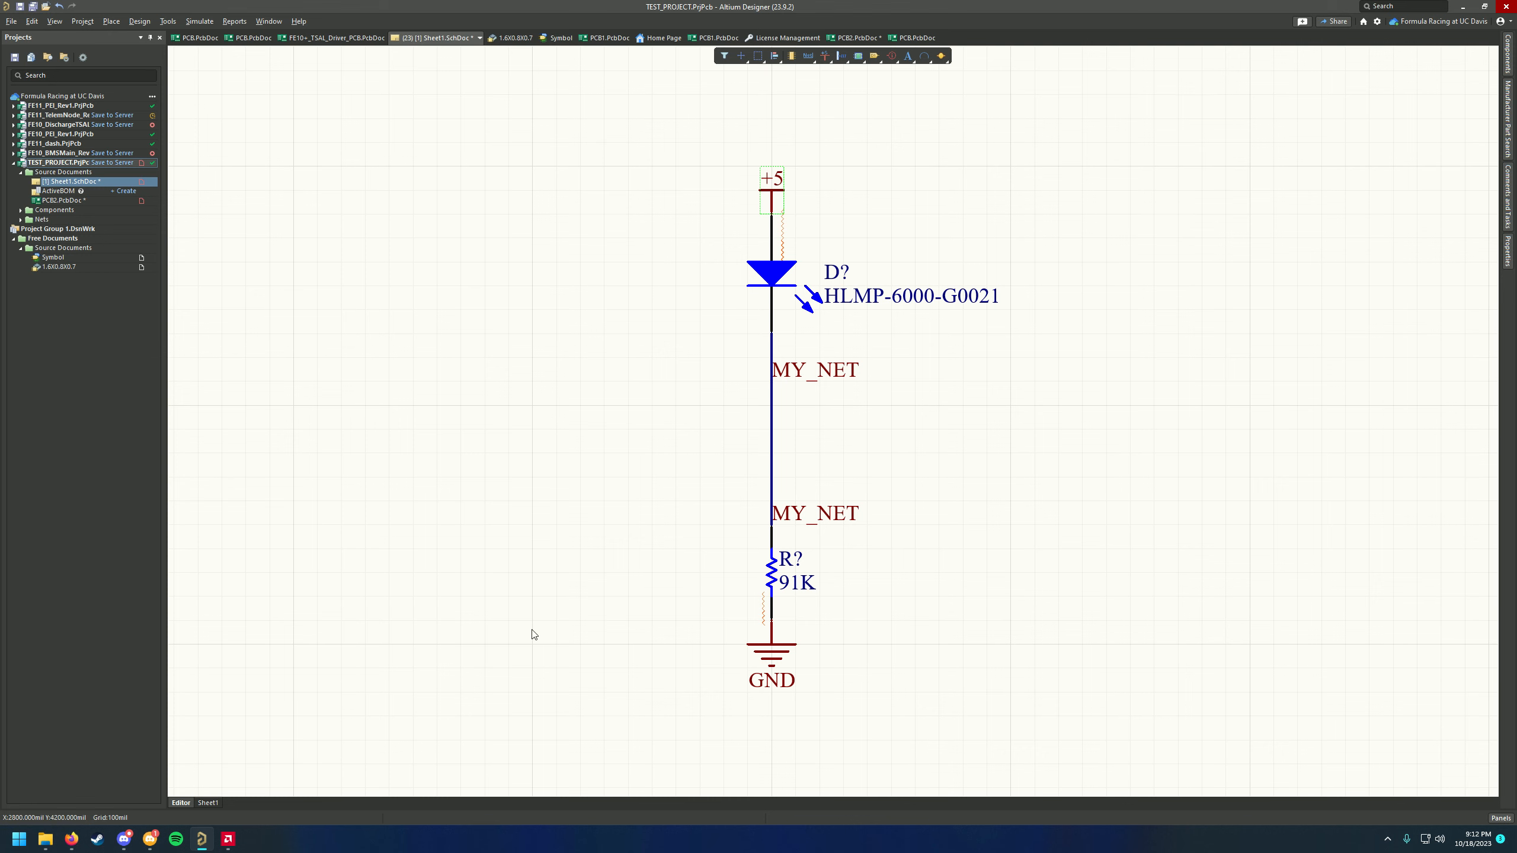
left_click(71, 201)
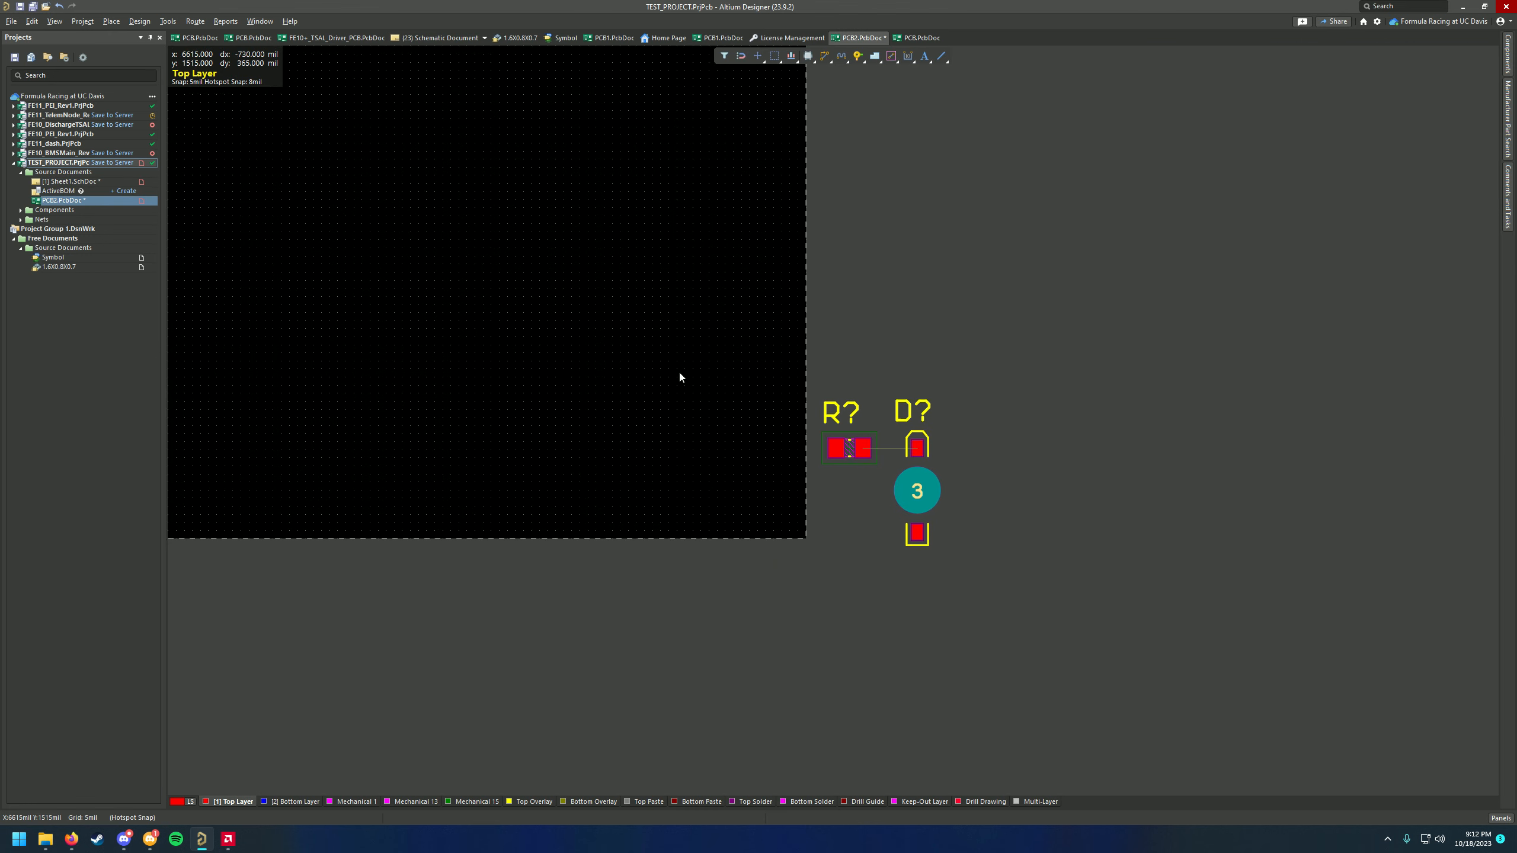
Inspect the MY_NET connection line between R? and D? and their location relative to the board area in PCB2.PcbDoc
scroll(877, 475, "up", 3, "ctrl")
scroll(881, 458, "up", 2, "ctrl")
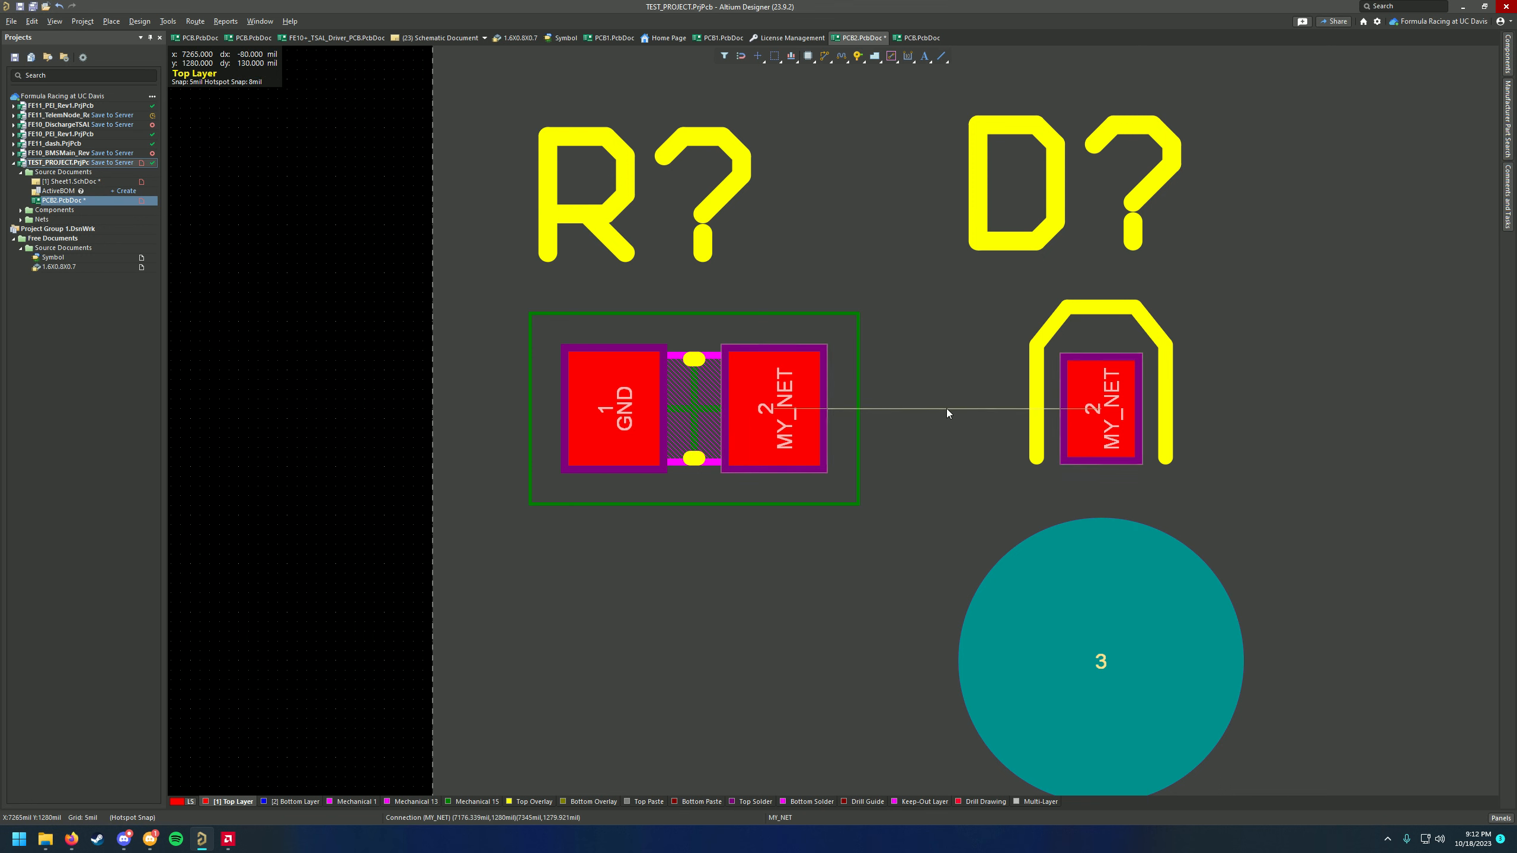
scroll(949, 432, "down", 3, "ctrl")
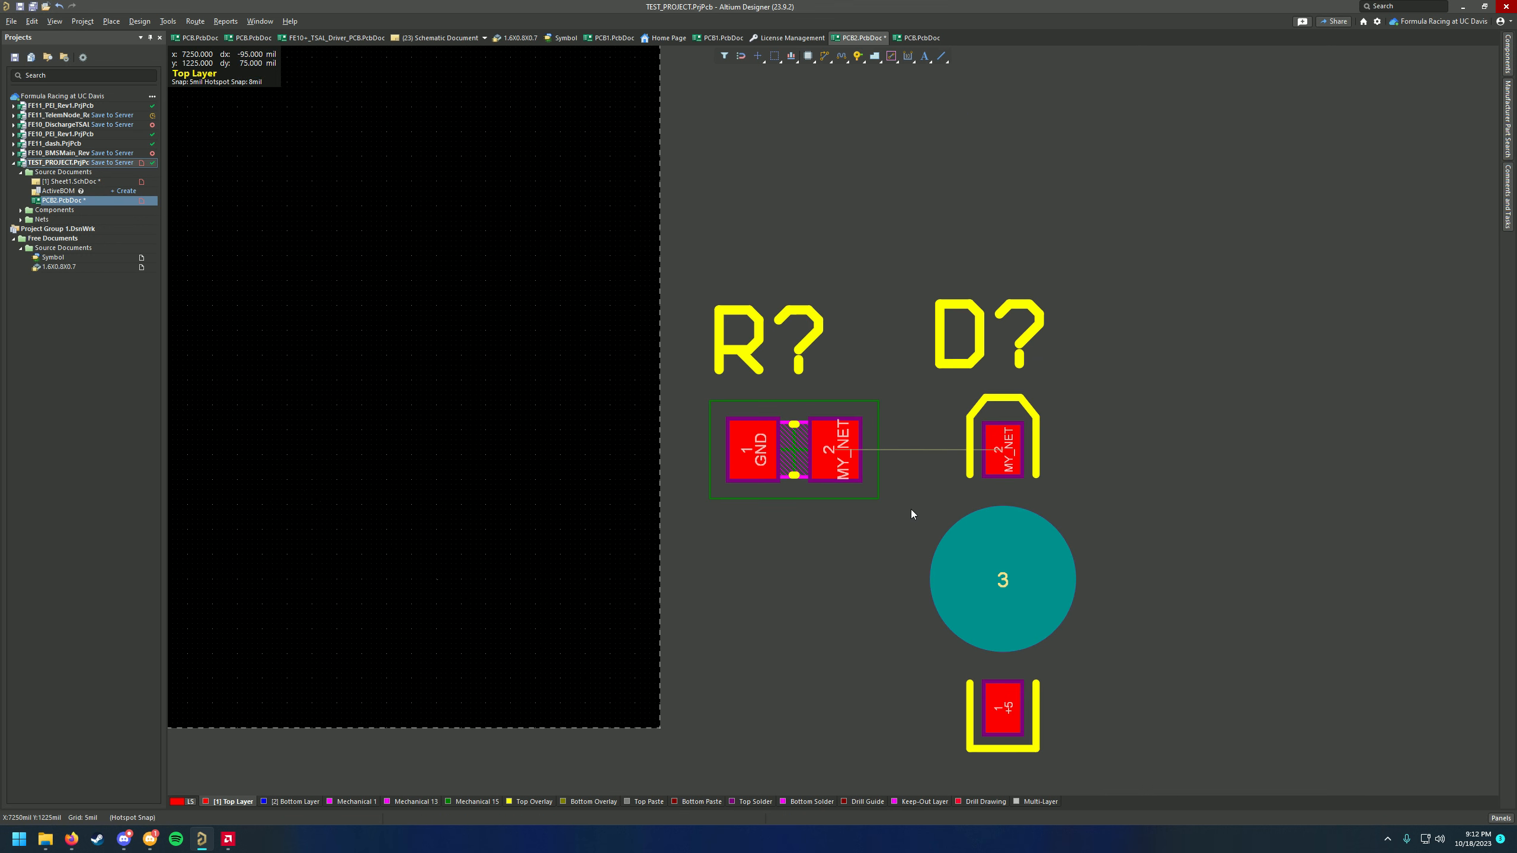
scroll(914, 513, "up", 3, "ctrl")
right_click_drag(864, 478, 805, 442)
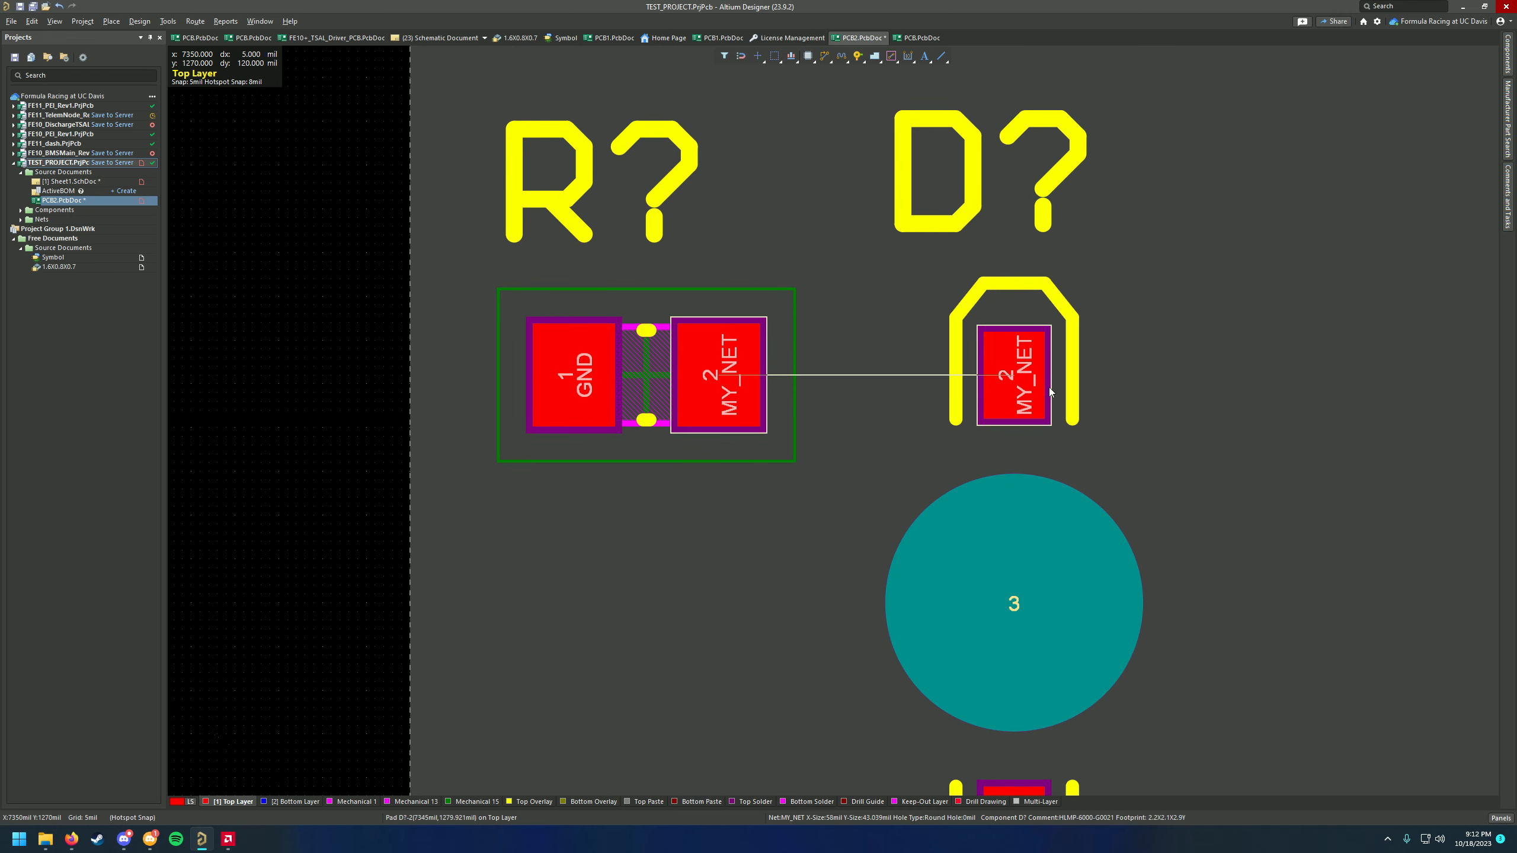
scroll(858, 400, "down", 4, "ctrl")
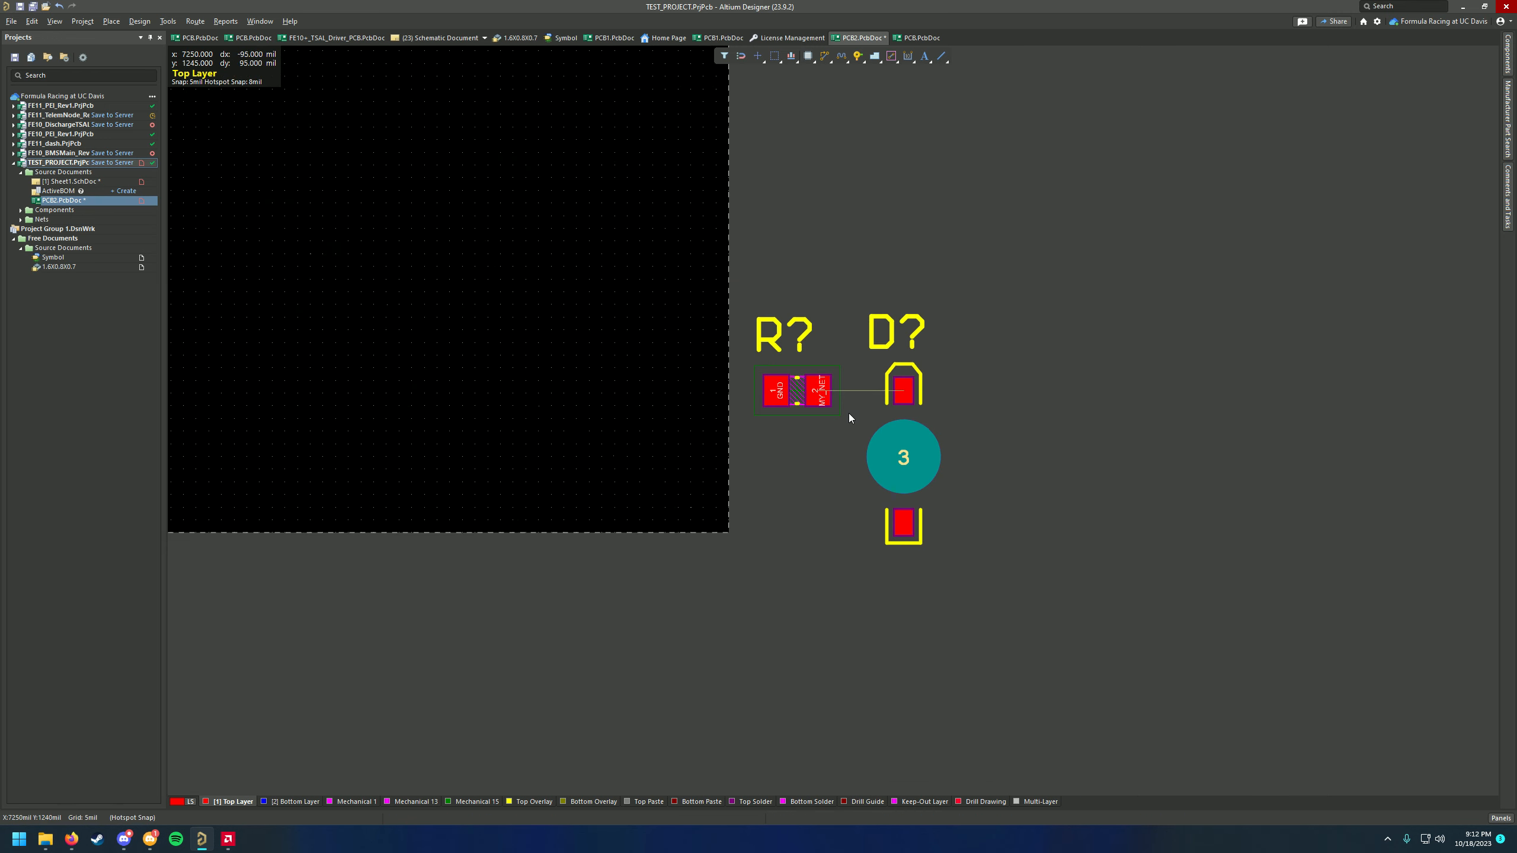
scroll(901, 458, "up", 3, "ctrl")
scroll(894, 457, "down", 7, "ctrl")
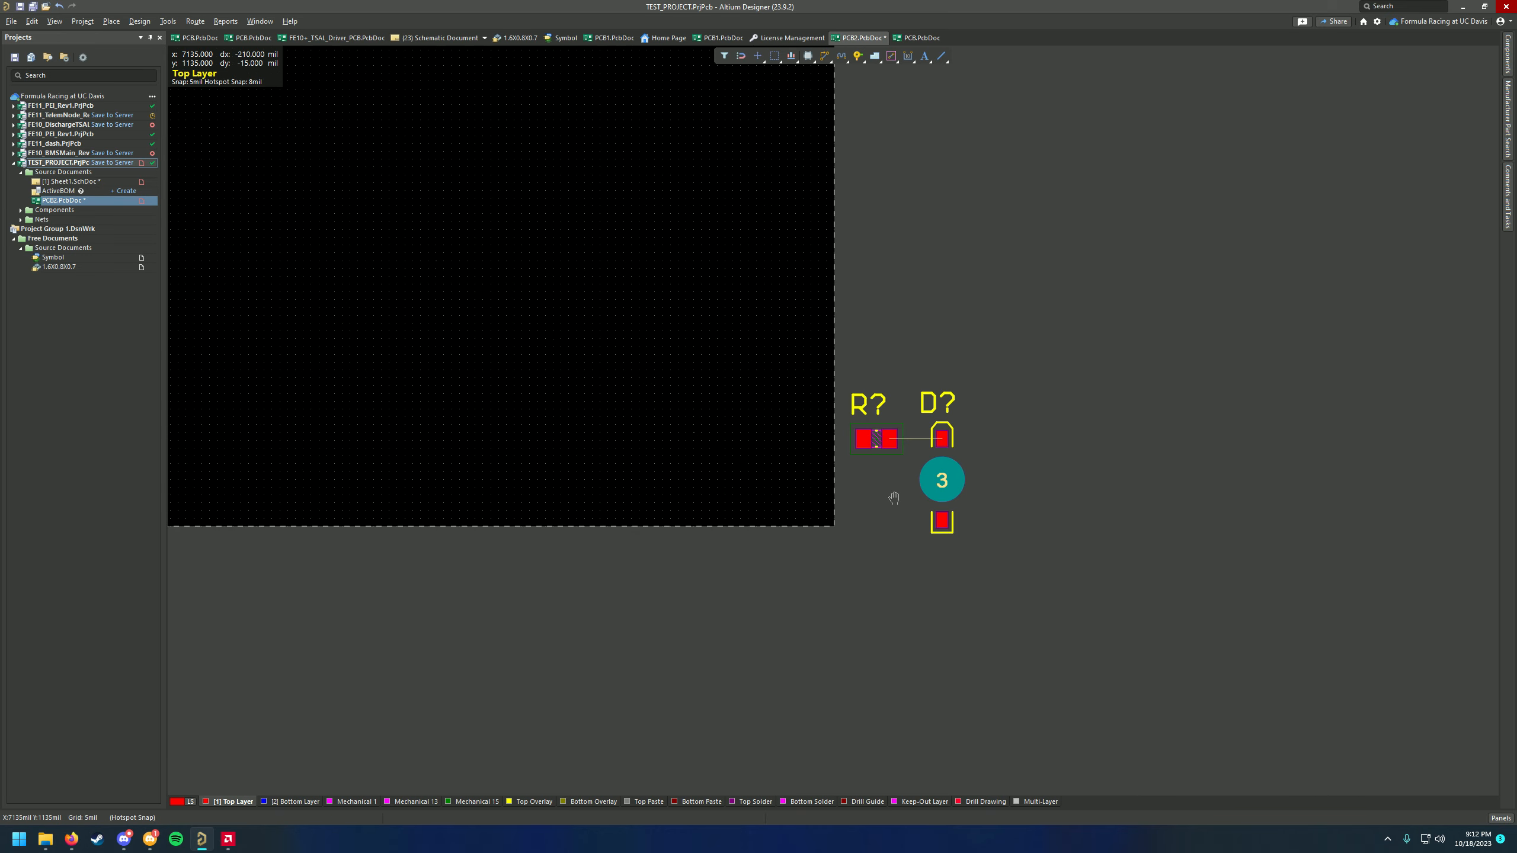
scroll(990, 507, "up", 4, "ctrl")
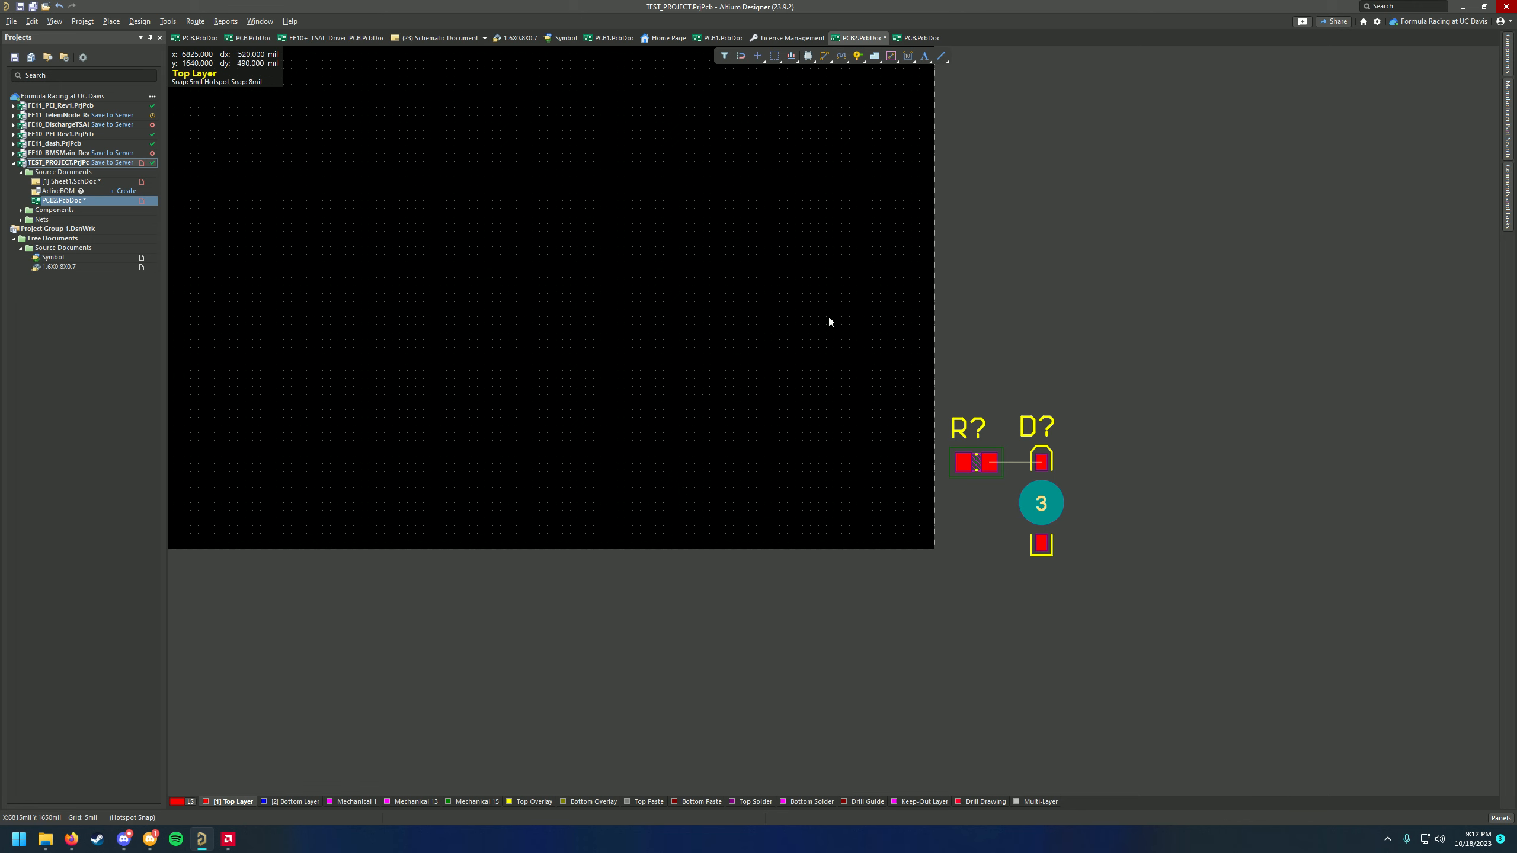
scroll(1000, 539, "up", 2, "ctrl")
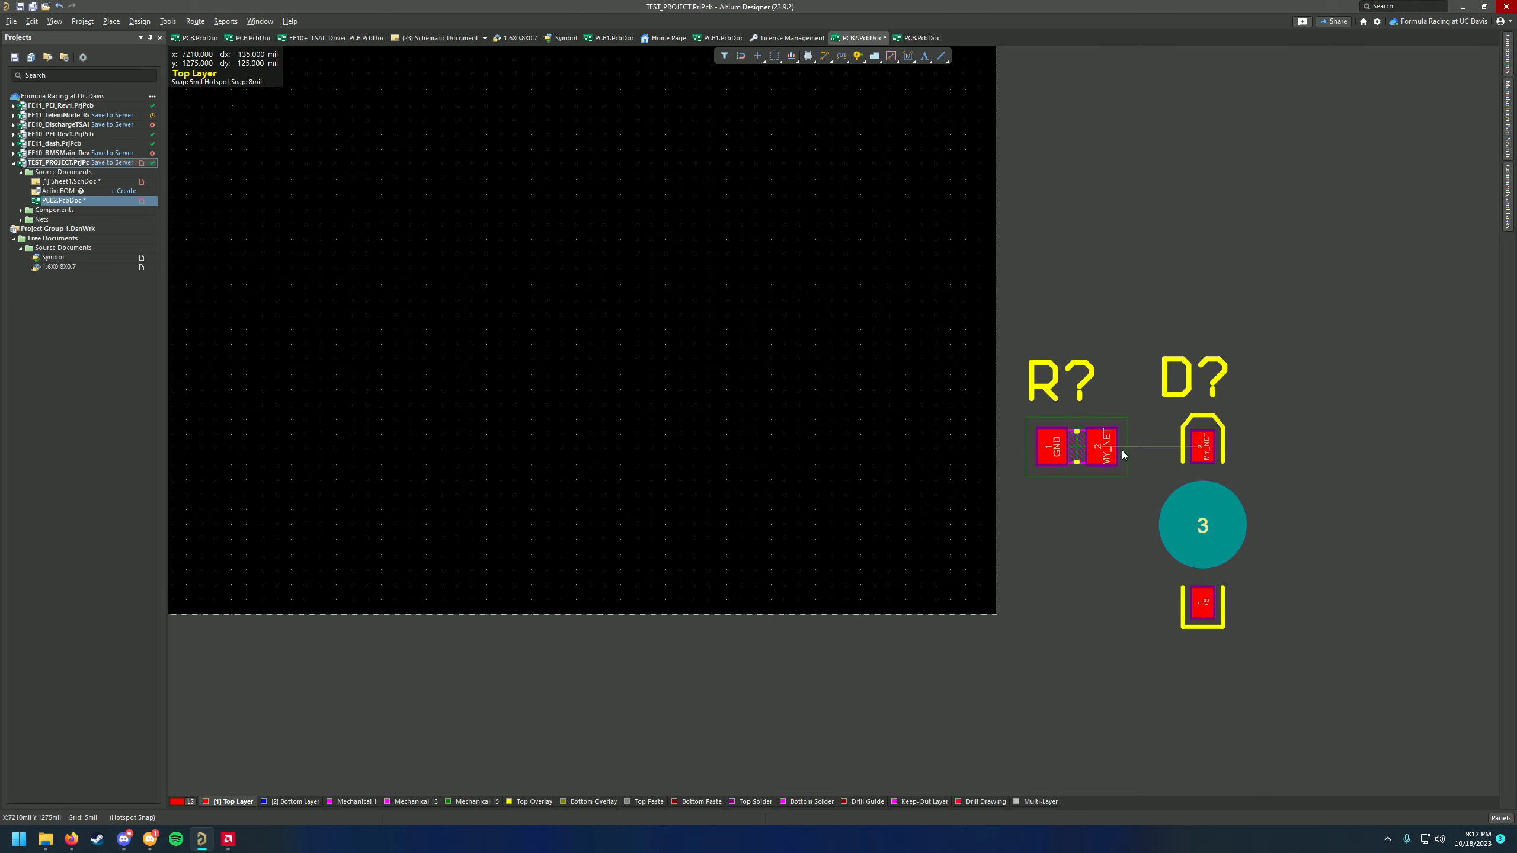
Place R? inside the board at about x 6690, y 1210 mil, rotated vertically with its MY_NET pad above GND
left_click_drag(1123, 455, 811, 492)
key("space")
key("space")
key("space")
key("space")
key("space")
key("space")
key("space")
key("space")
key("space")
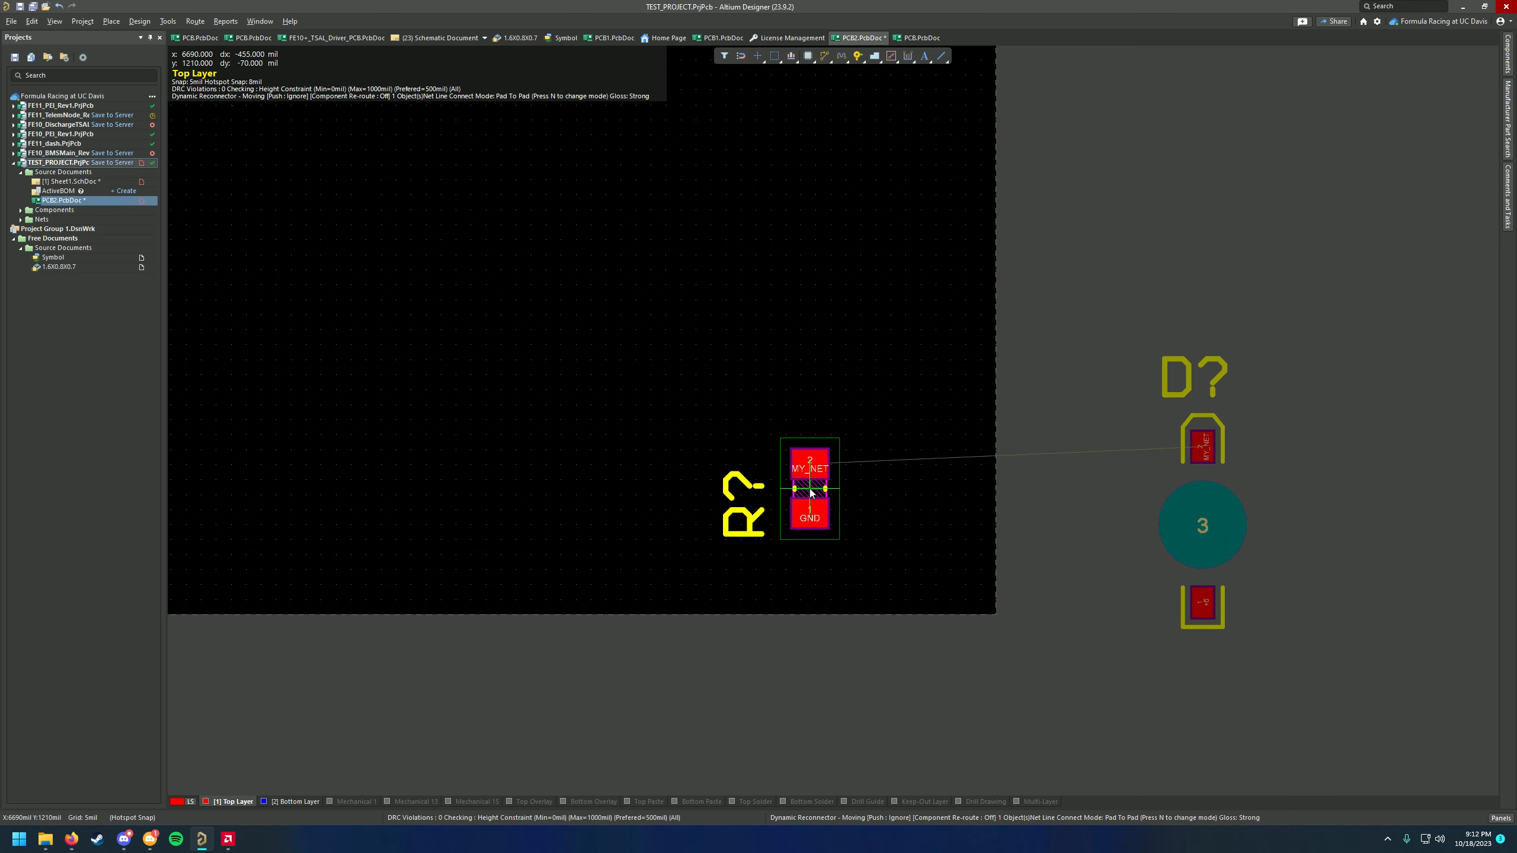
left_click(811, 492)
Move the D? LED footprint onto the board, placing it above R?
scroll(927, 485, "down", 2, "ctrl")
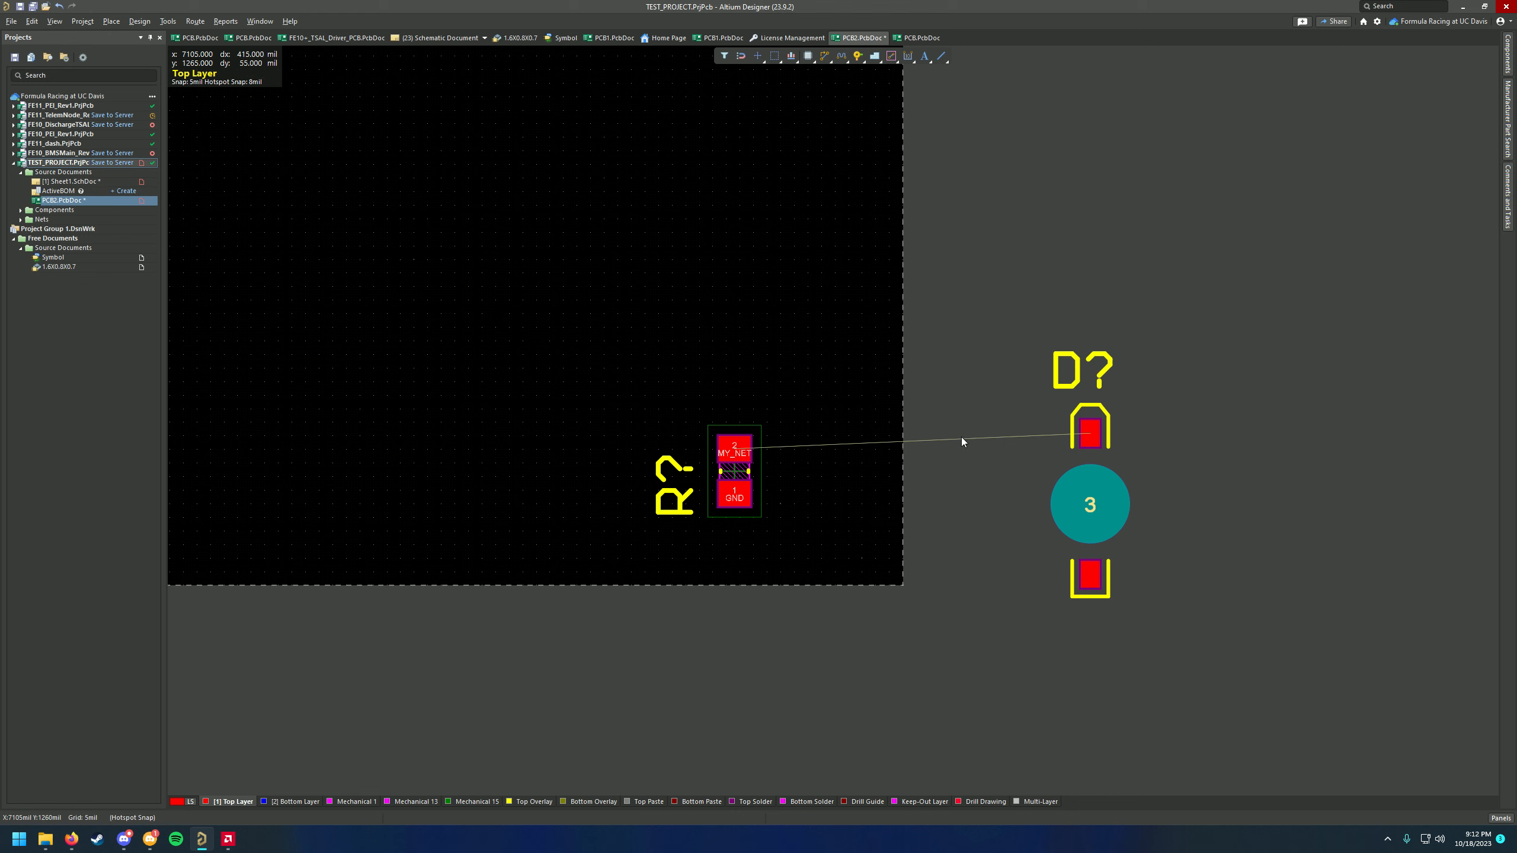
right_click_drag(997, 490, 909, 464)
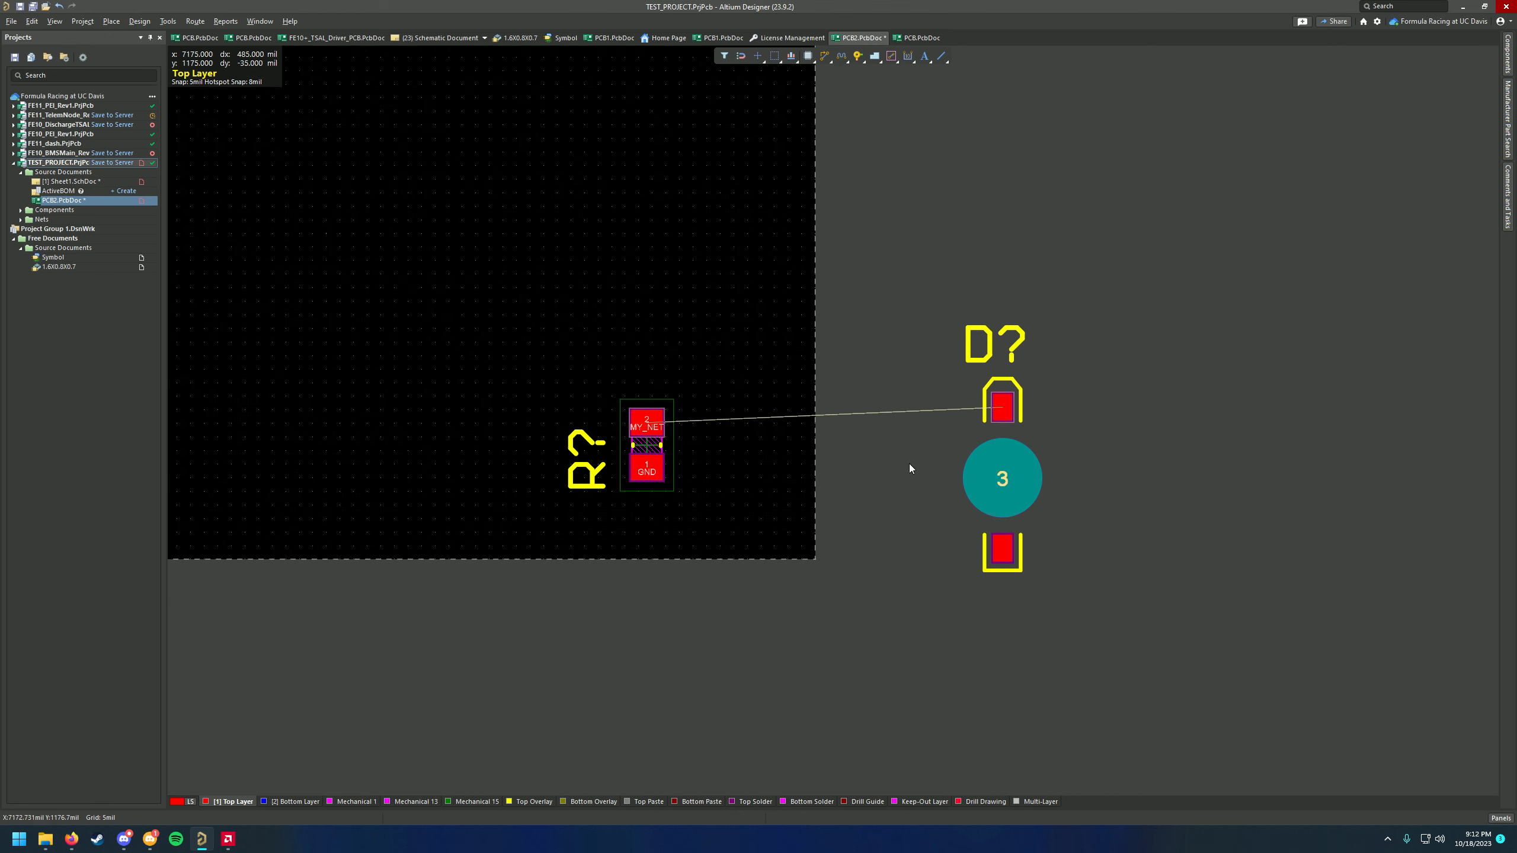
scroll(909, 469, "up", 3, "ctrl")
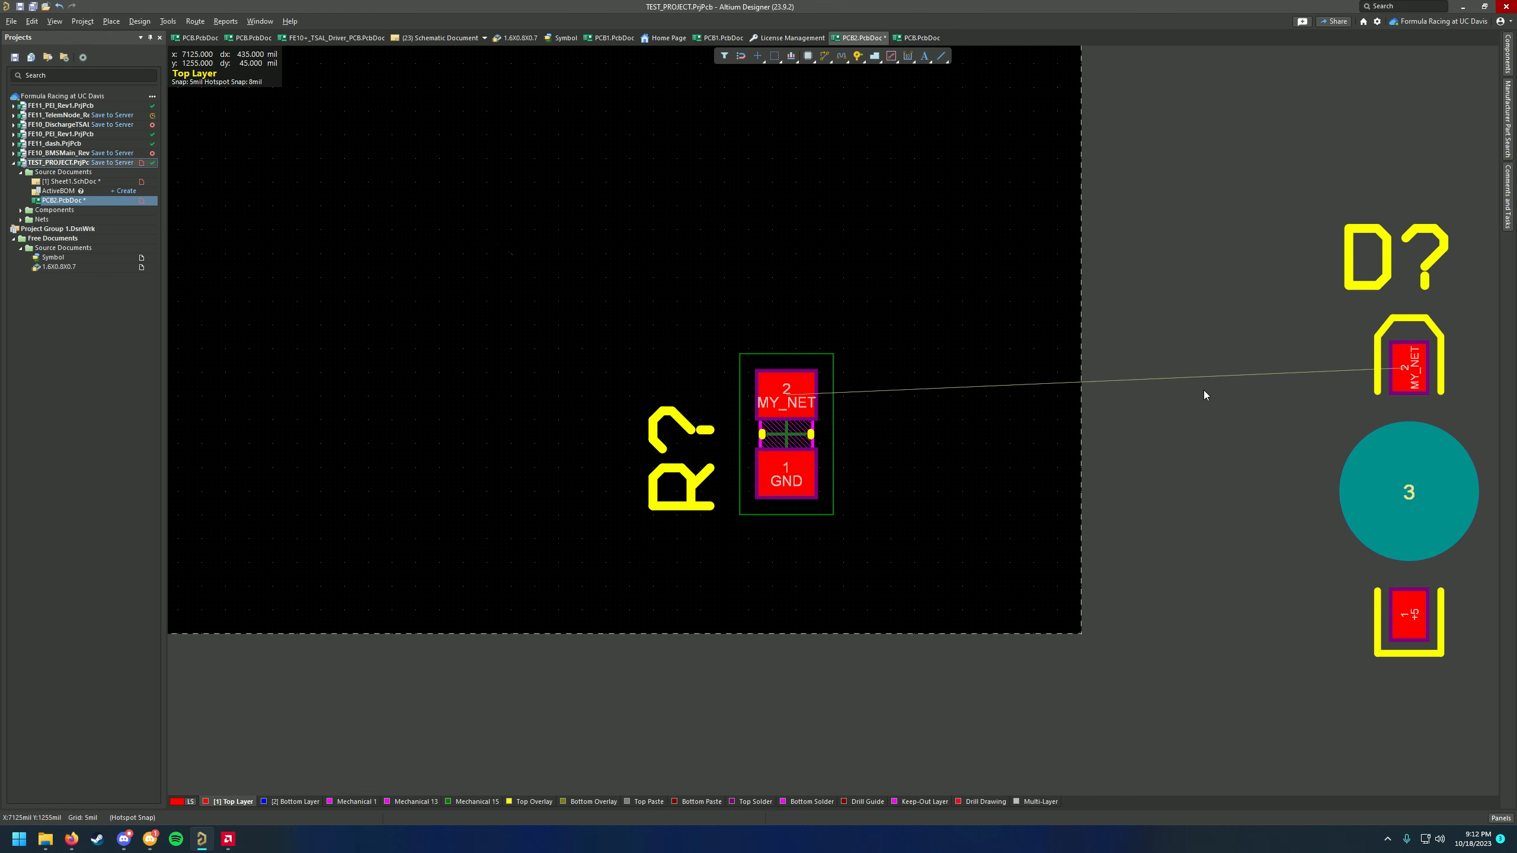
scroll(1188, 442, "down", 2, "ctrl")
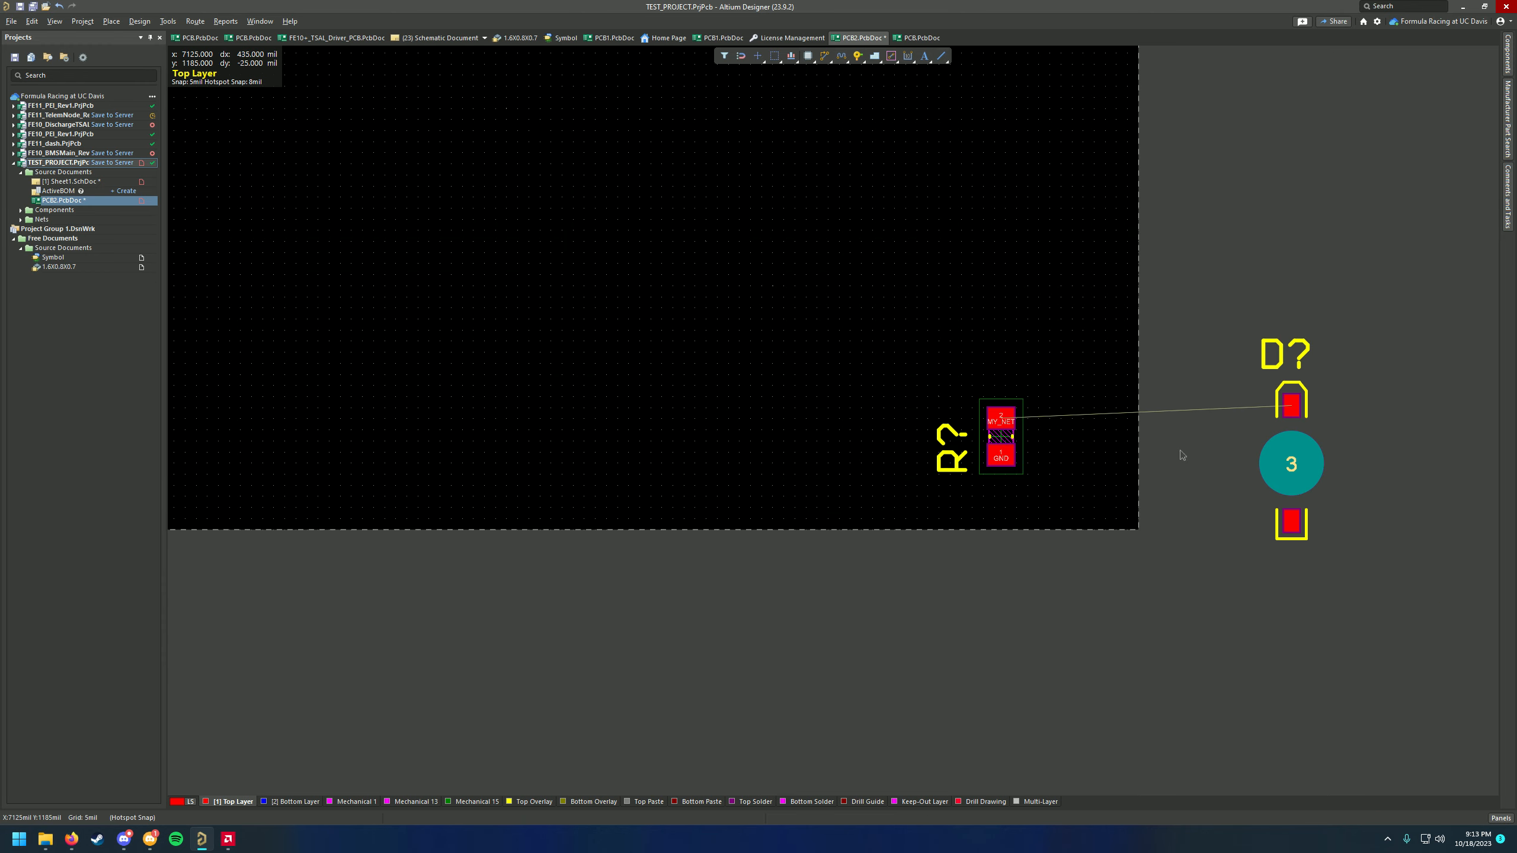
left_click_drag(1192, 455, 868, 286)
scroll(862, 395, "up", 4, "ctrl")
Rotate R? 180° so its GND pad faces upward and align it directly below the LED
key("space")
key("space")
left_click_drag(874, 477, 880, 454)
scroll(878, 466, "down", 2, "ctrl")
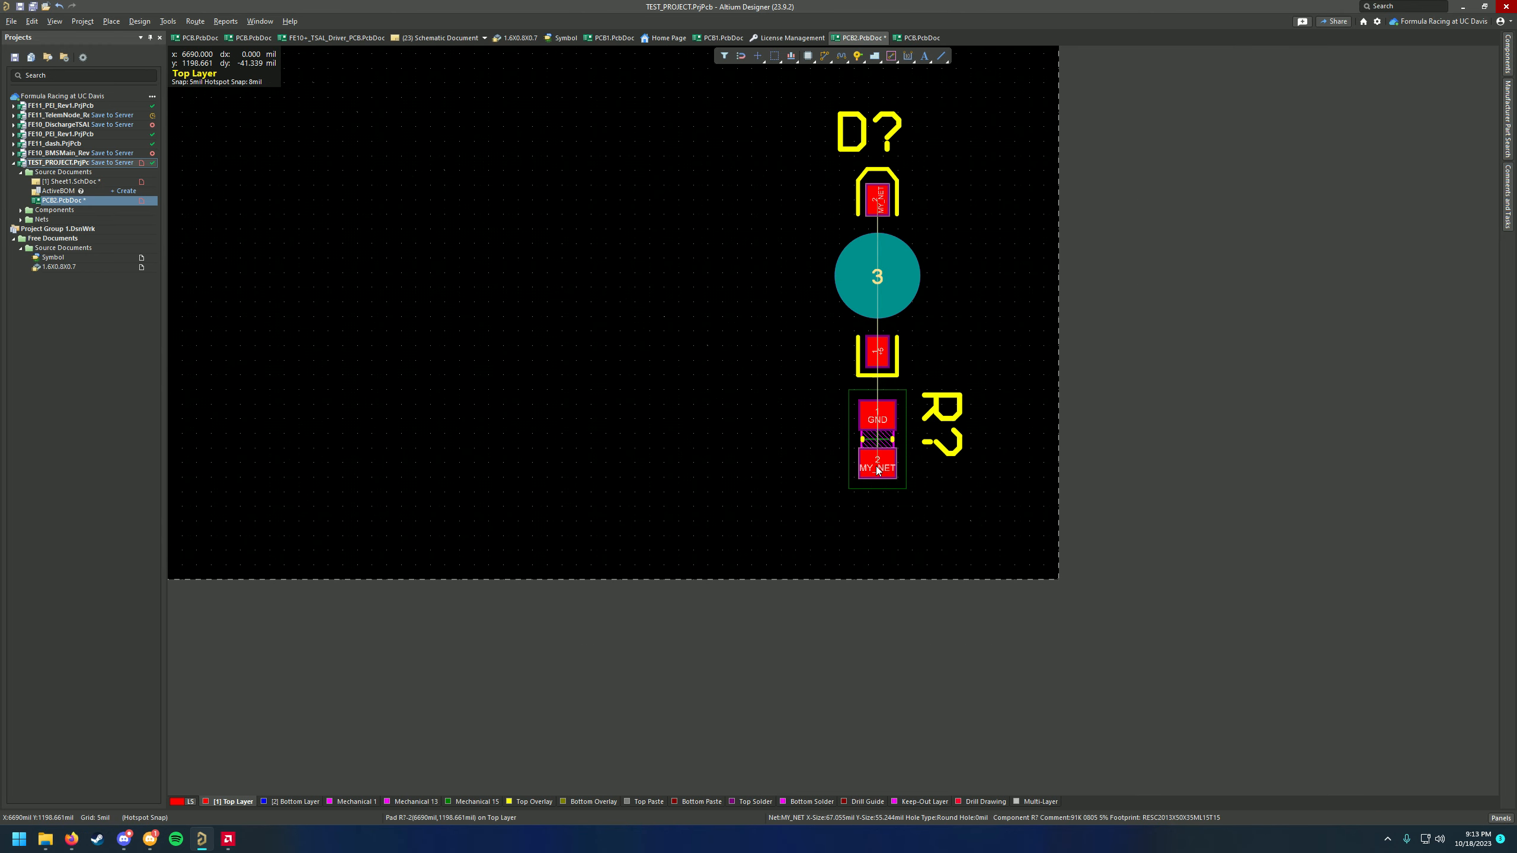
Rotate the LED 180° so its MY_NET pad faces R?, and place its D? designator to its right, turned vertically
left_click_drag(878, 274, 880, 255)
key("space")
key("space")
left_click_drag(904, 399, 976, 296)
key("space")
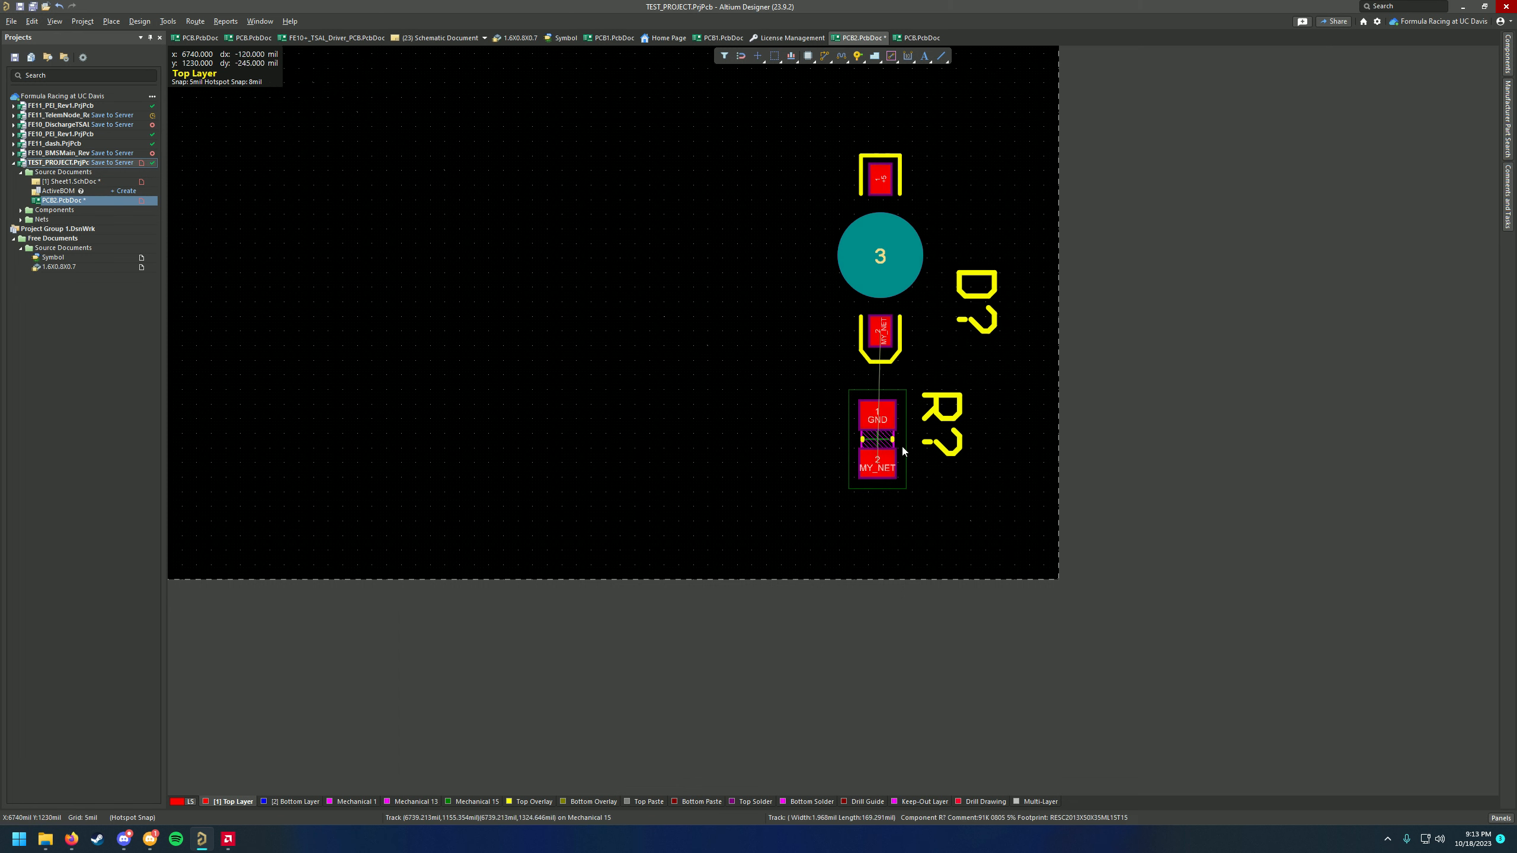
Rotate R? 180° so its MY_NET pad faces the LED and align it directly below the LED
key("space")
left_click_drag(903, 450, 906, 445)
key("space")
scroll(890, 413, "up", 2, "ctrl")
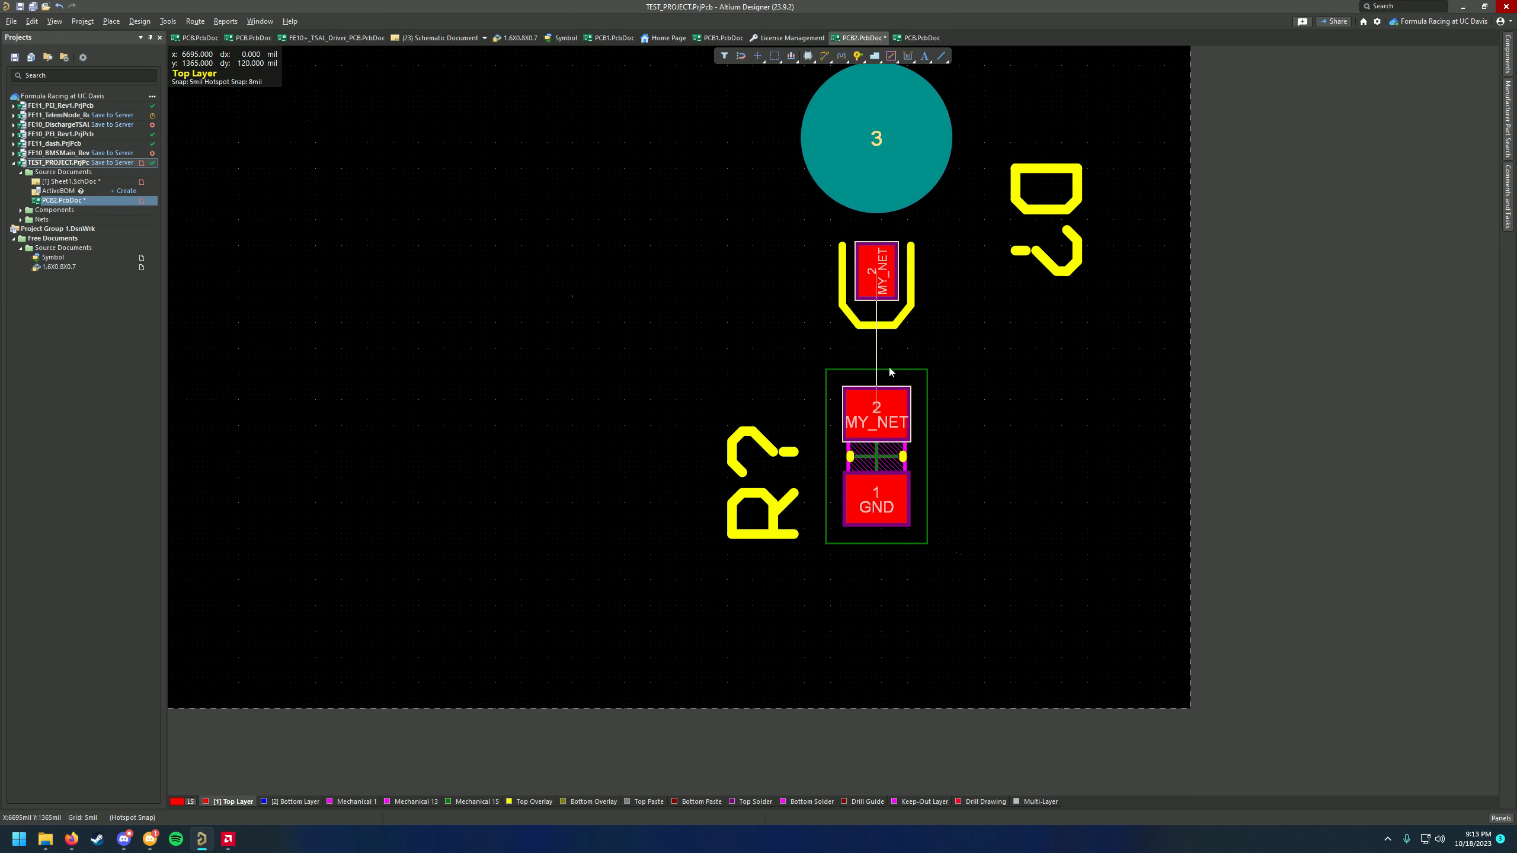
Examine the unrouted MY_NET connection line between the LED's lower pad and R?'s upper pad
scroll(962, 359, "up", 2, "ctrl")
scroll(978, 419, "down", 3, "ctrl")
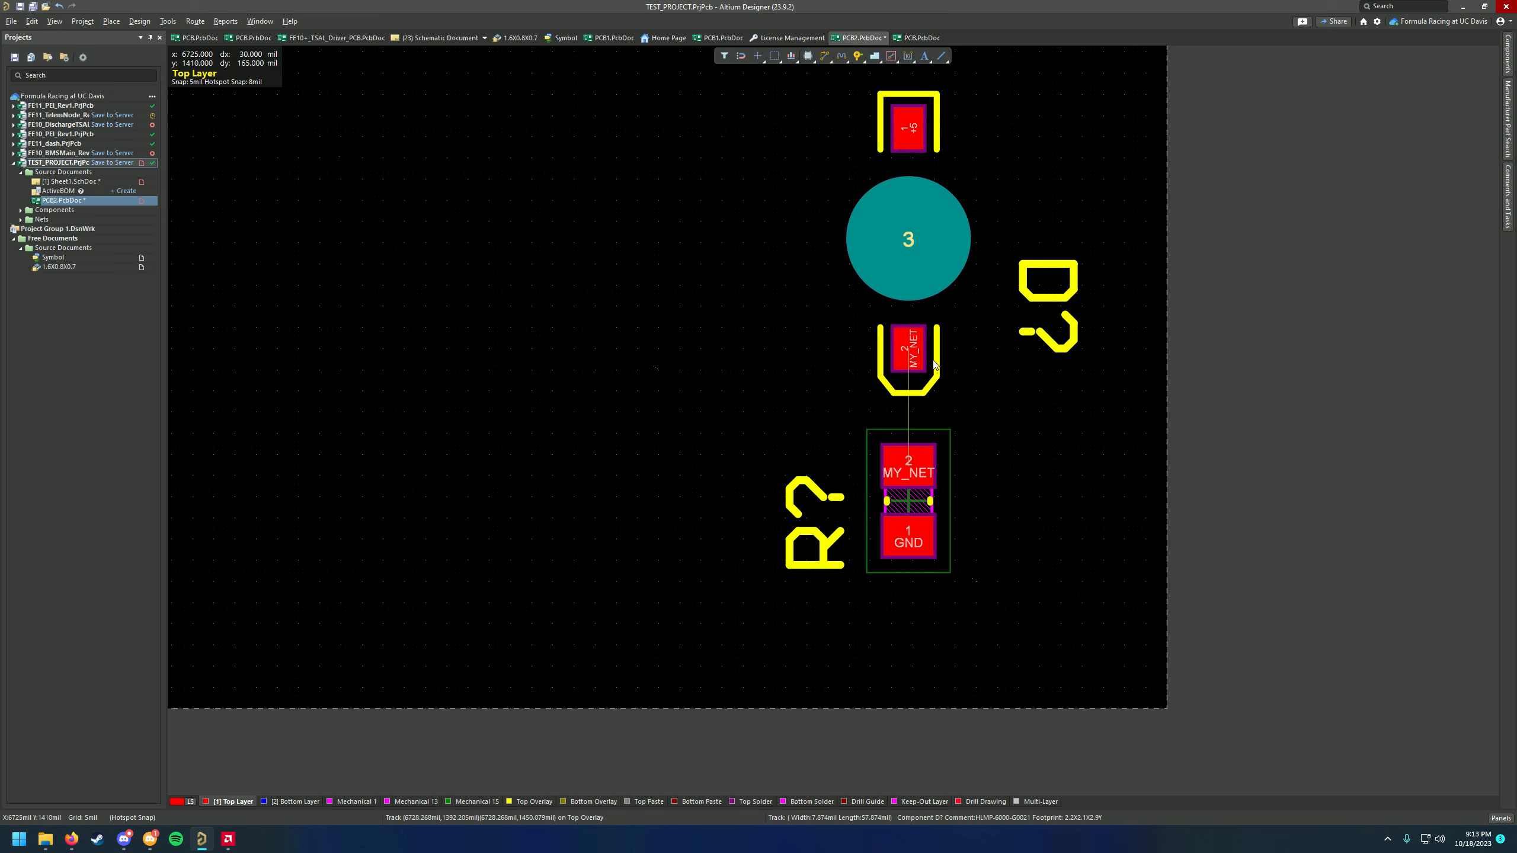
scroll(902, 346, "up", 3, "ctrl")
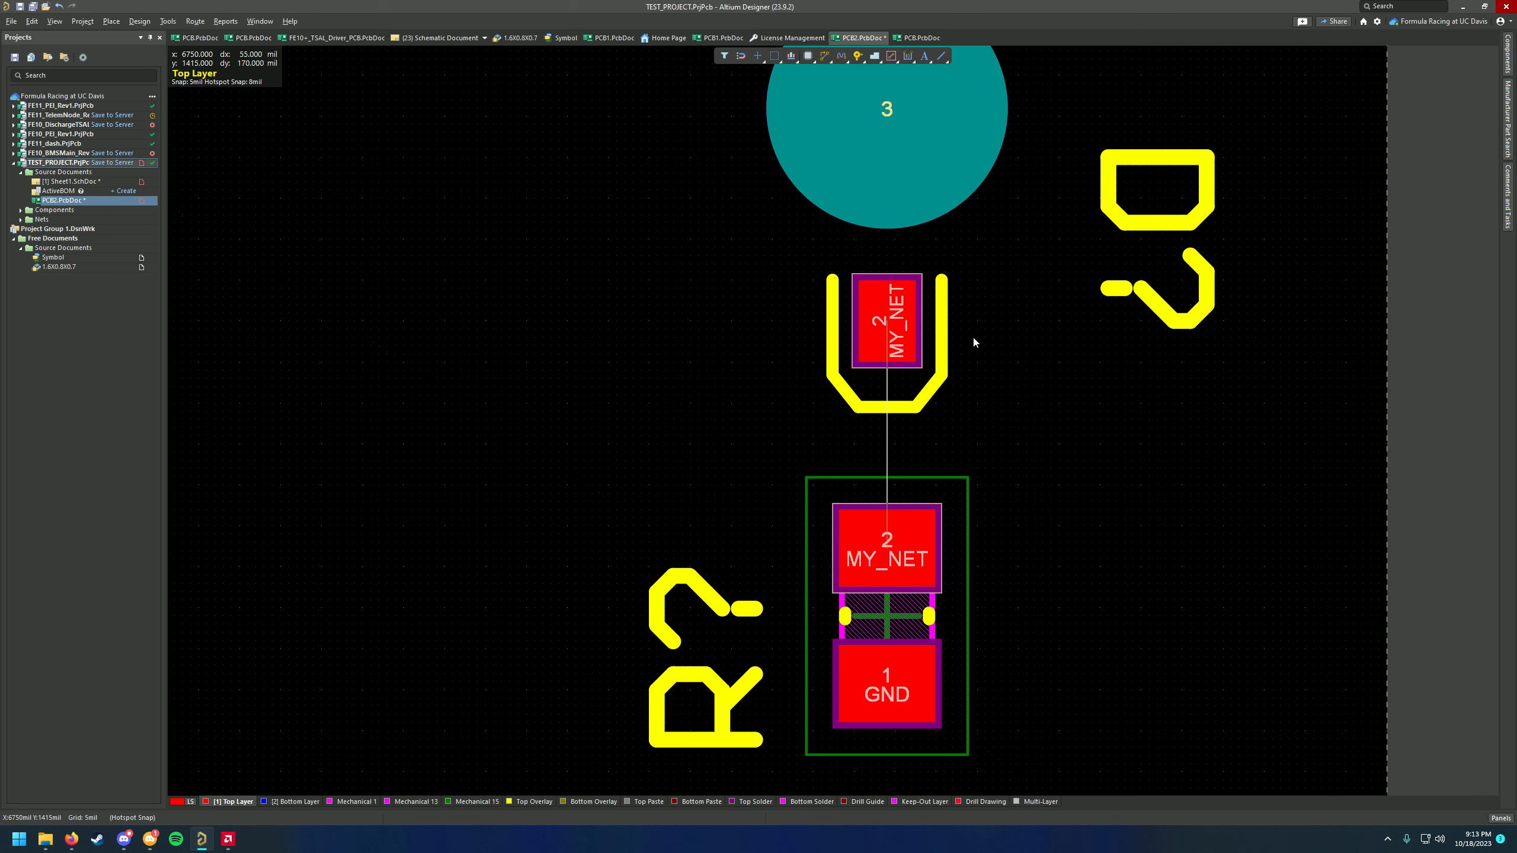
scroll(997, 424, "down", 3, "ctrl")
scroll(950, 441, "up", 3, "ctrl")
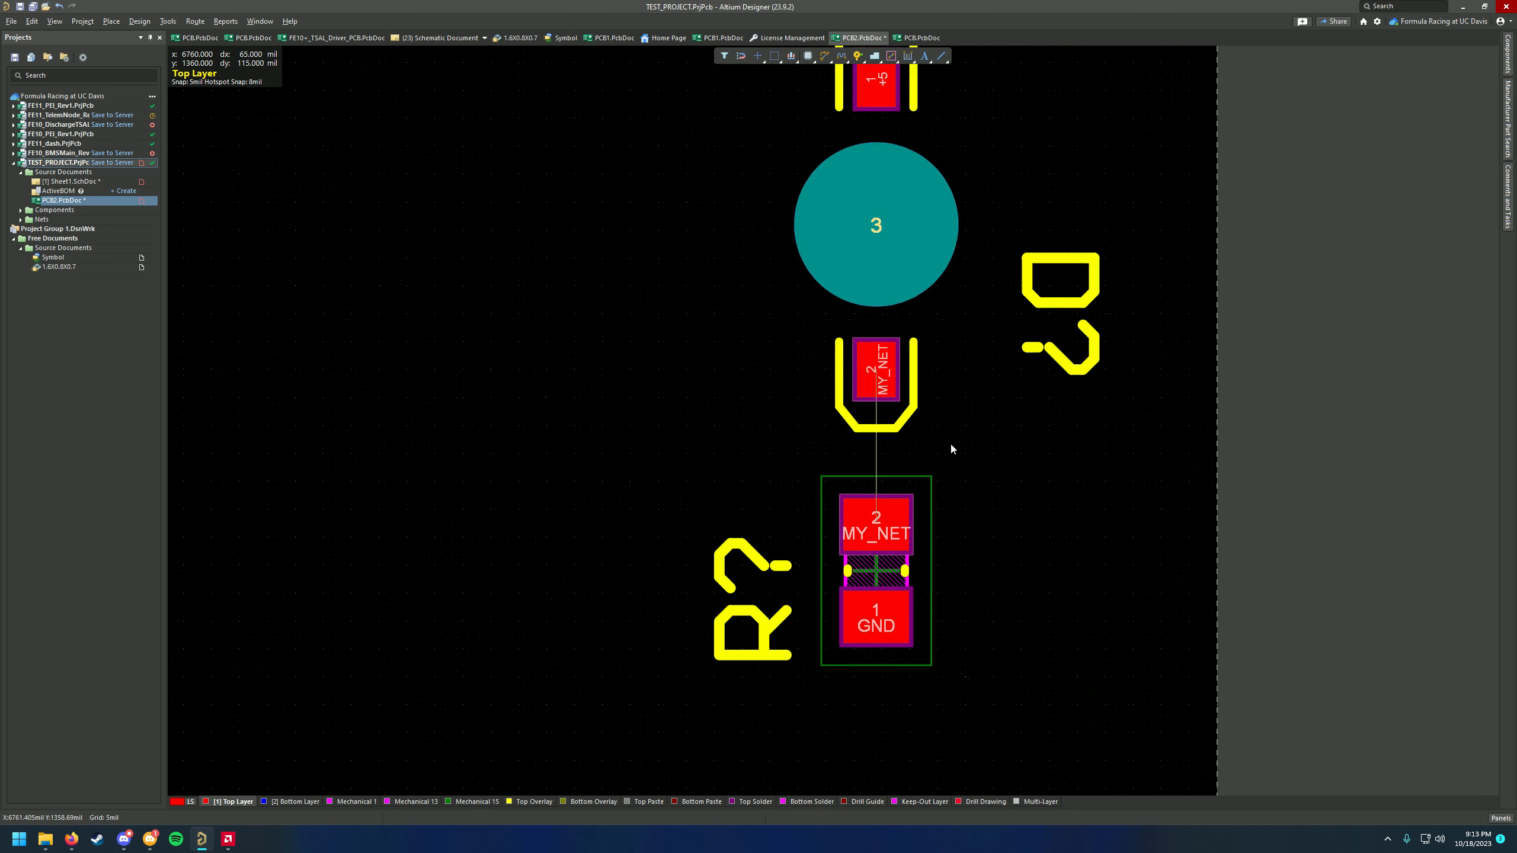
scroll(934, 483, "down", 4, "ctrl")
scroll(929, 504, "up", 4, "ctrl")
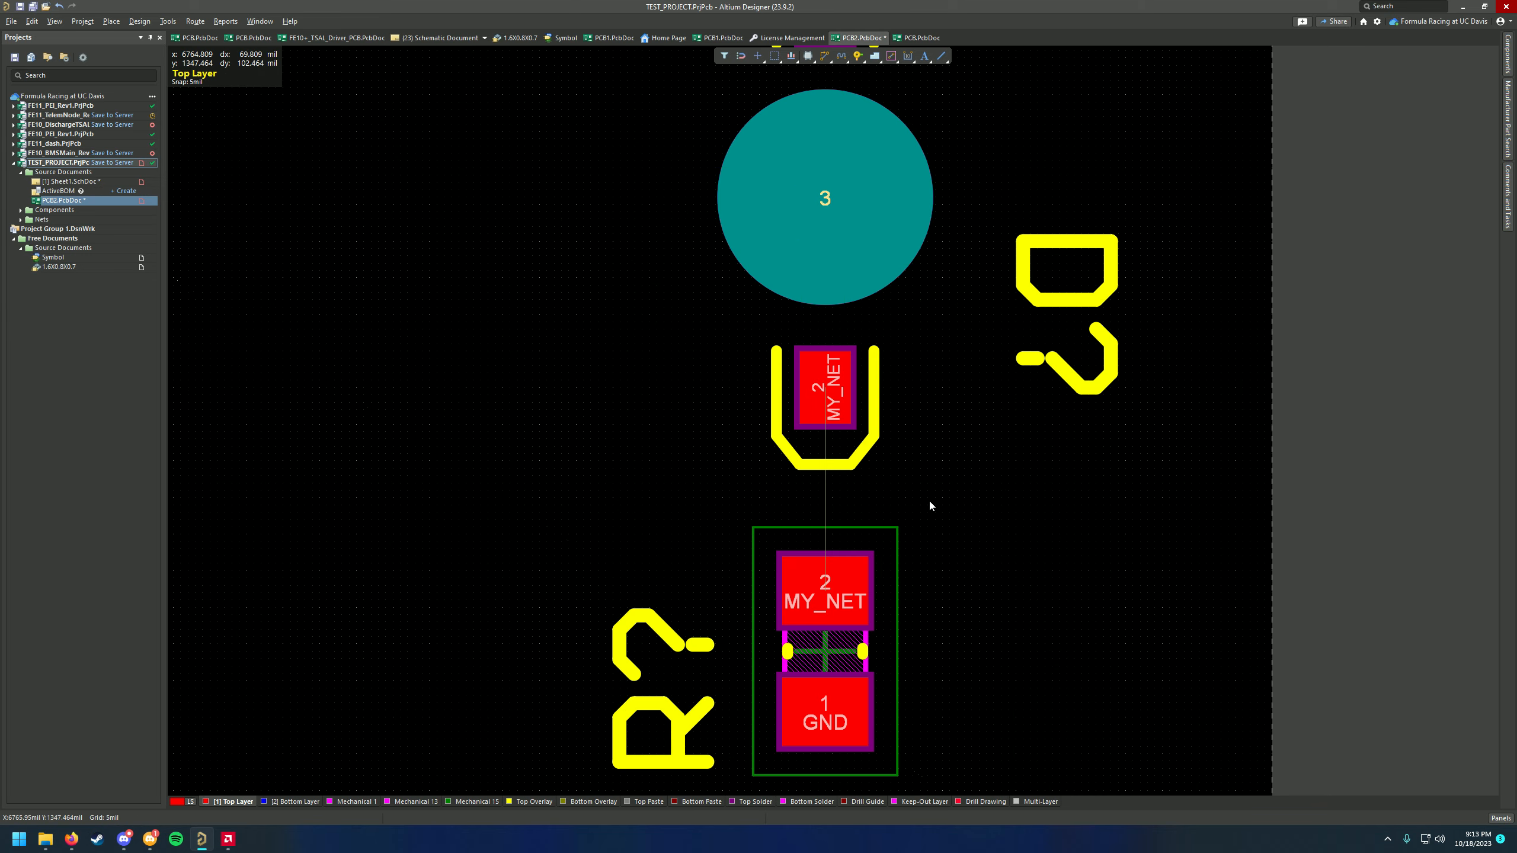
scroll(907, 490, "down", 2, "ctrl")
scroll(836, 603, "down", 2, "ctrl")
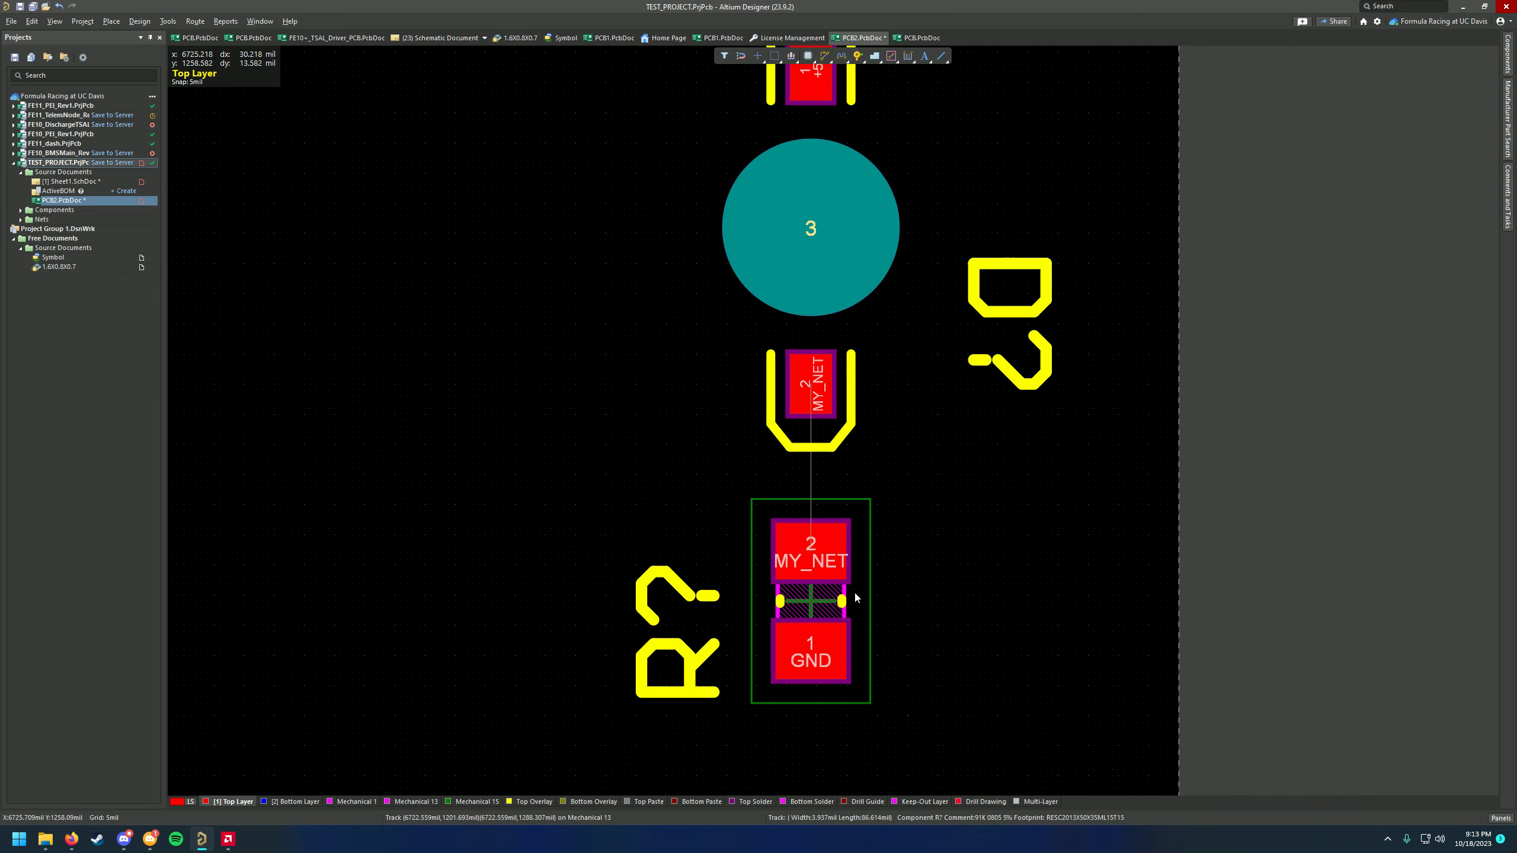
scroll(914, 536, "up", 4, "ctrl")
scroll(914, 537, "up", 1, "ctrl")
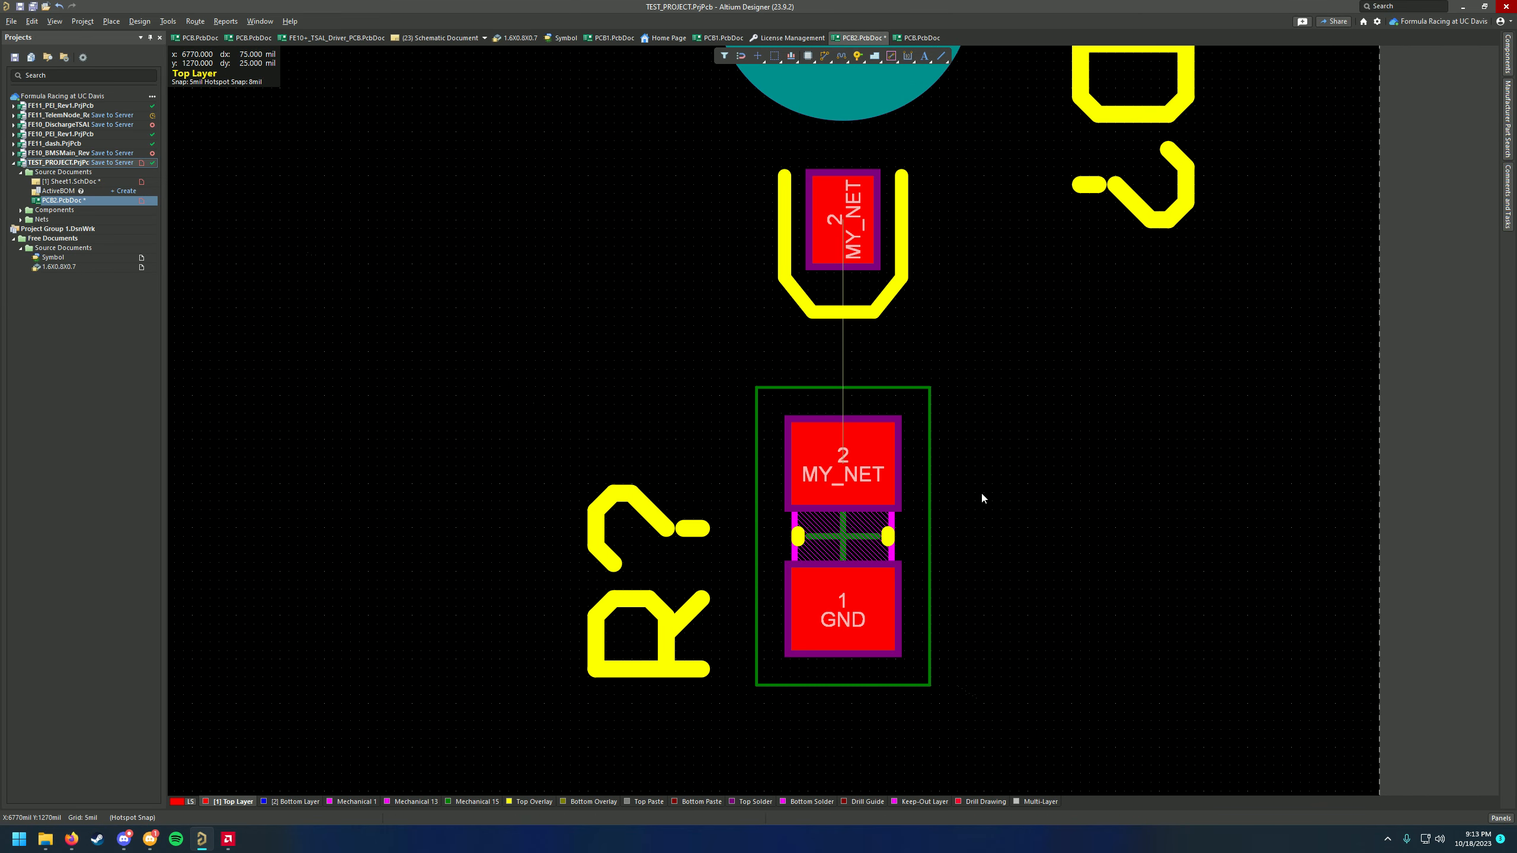
scroll(959, 444, "down", 3, "ctrl")
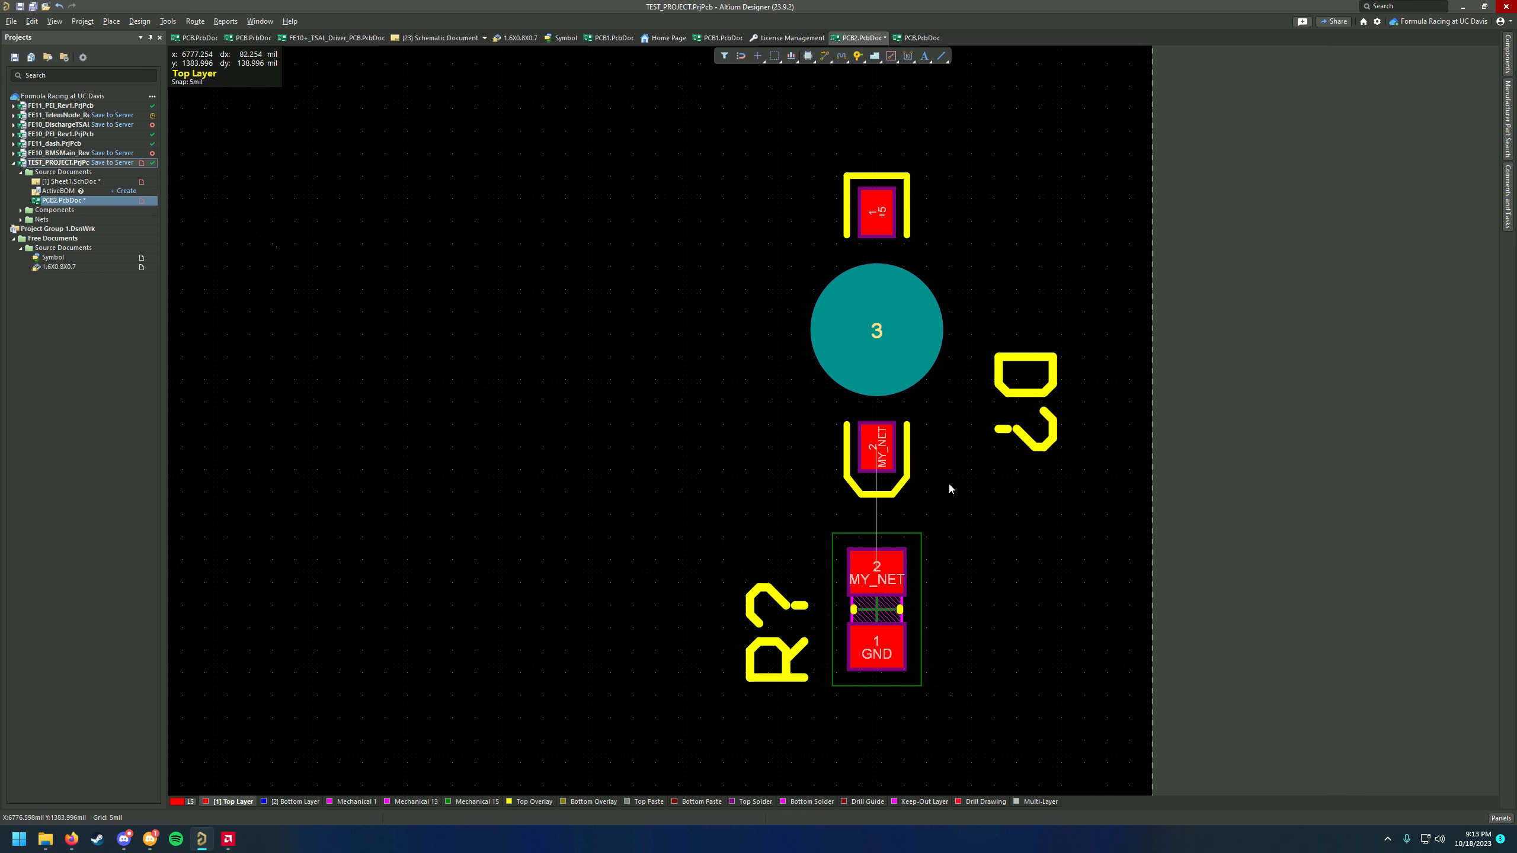
Route a trial MY_NET track sideways out of the LED's lower pad on the Top Layer and delete it
key("ctrl+w")
scroll(854, 472, "up", 4, "ctrl")
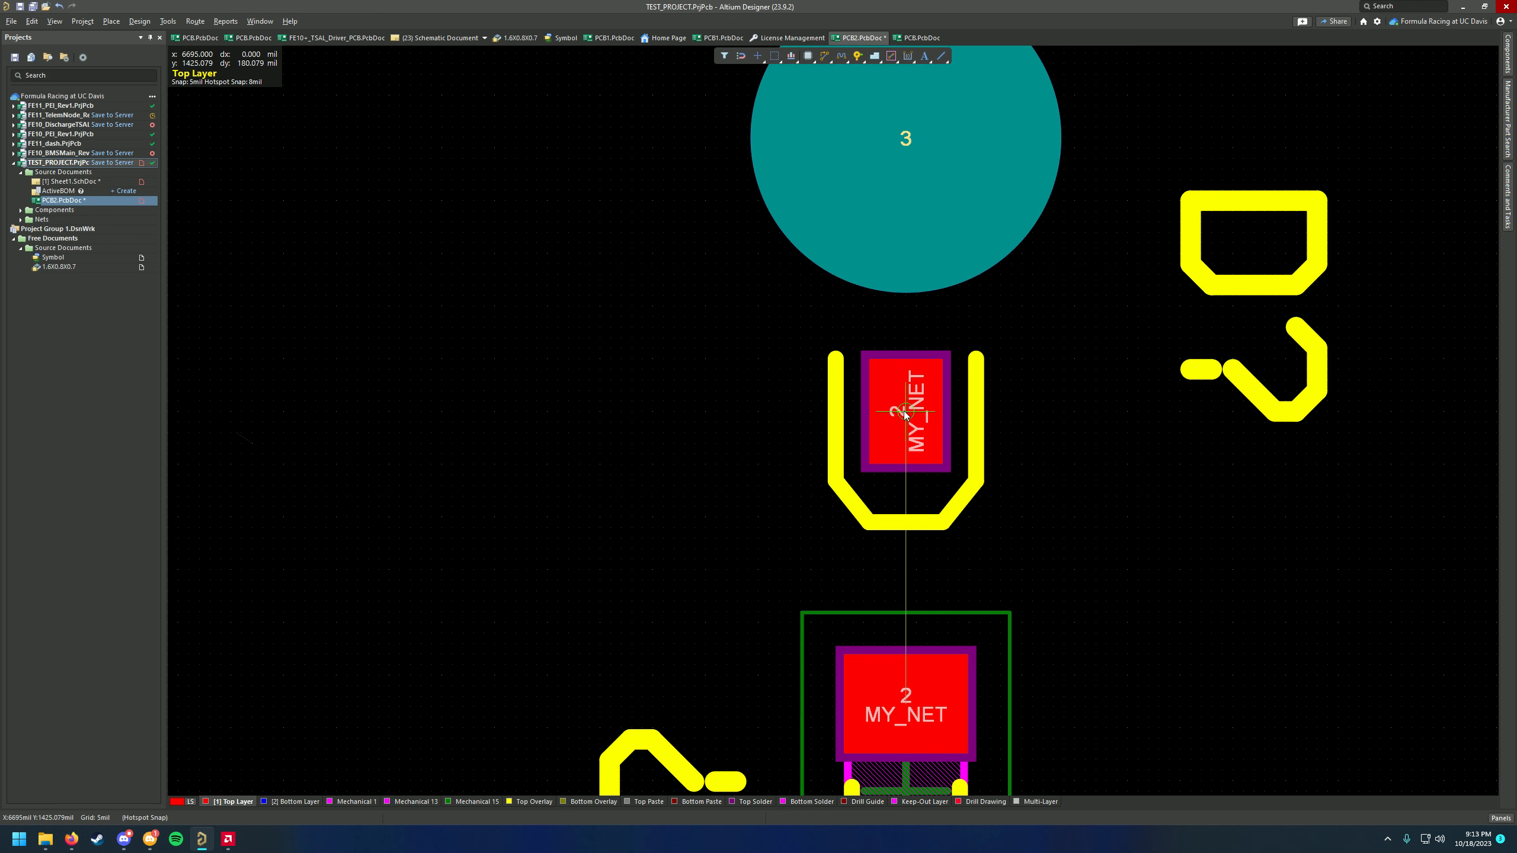
left_click(905, 412)
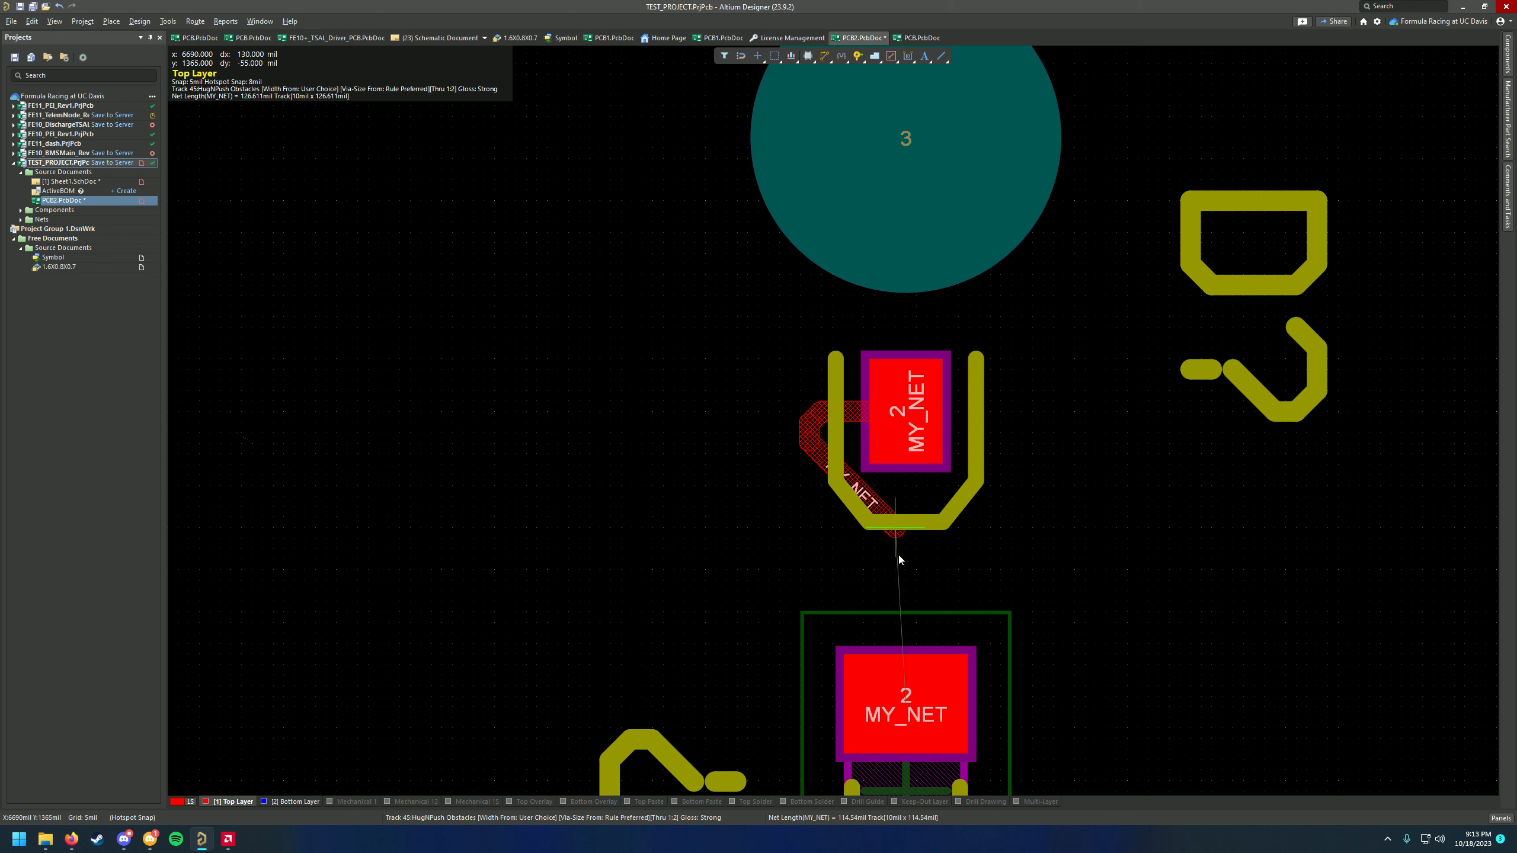
right_click(790, 419)
right_click(791, 420)
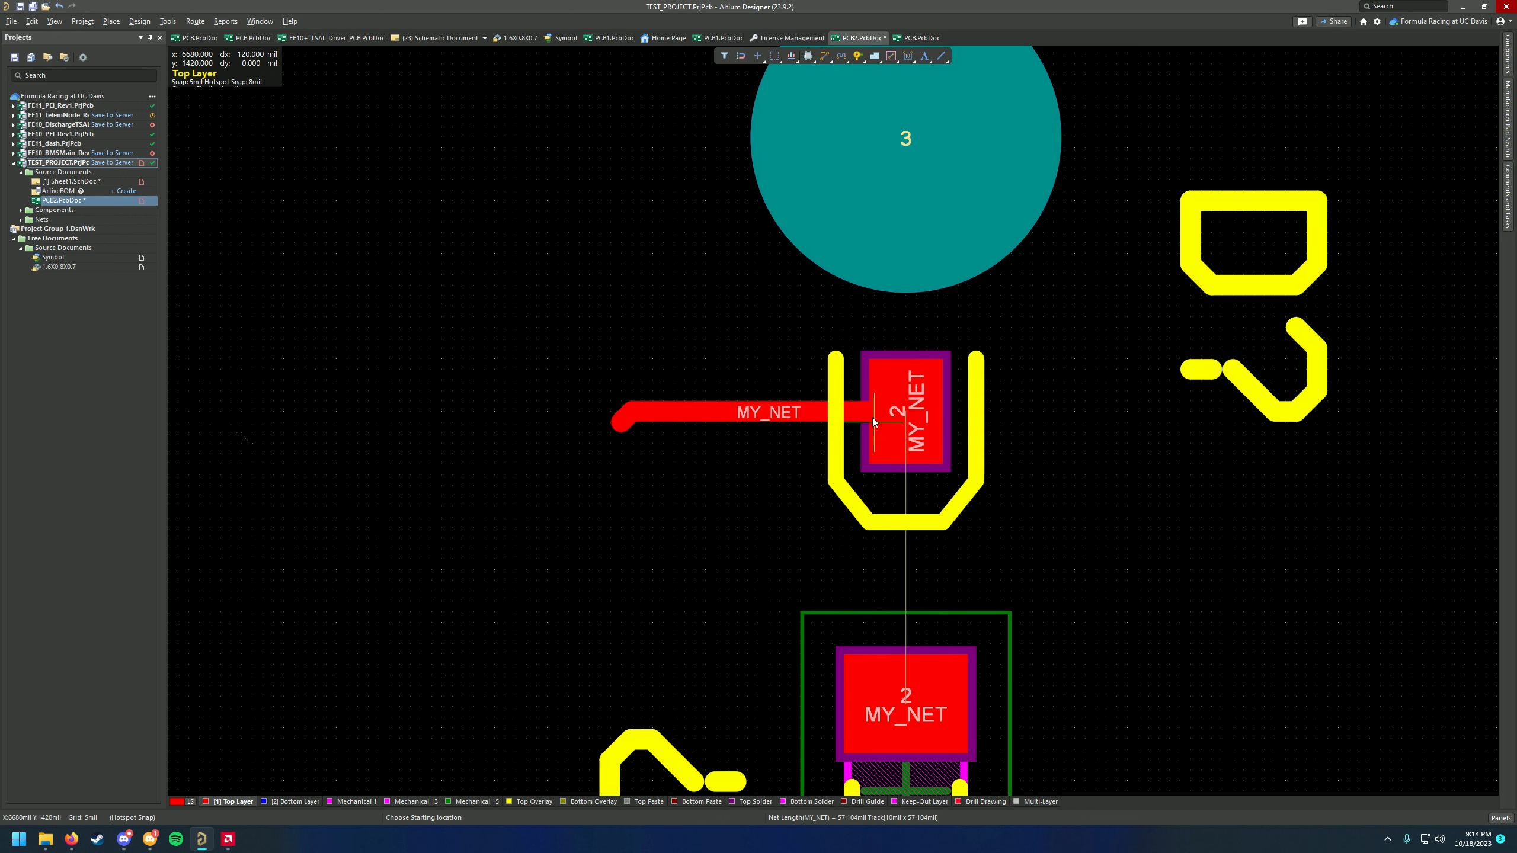
left_click(769, 413)
key("Tab")
key("Delete")
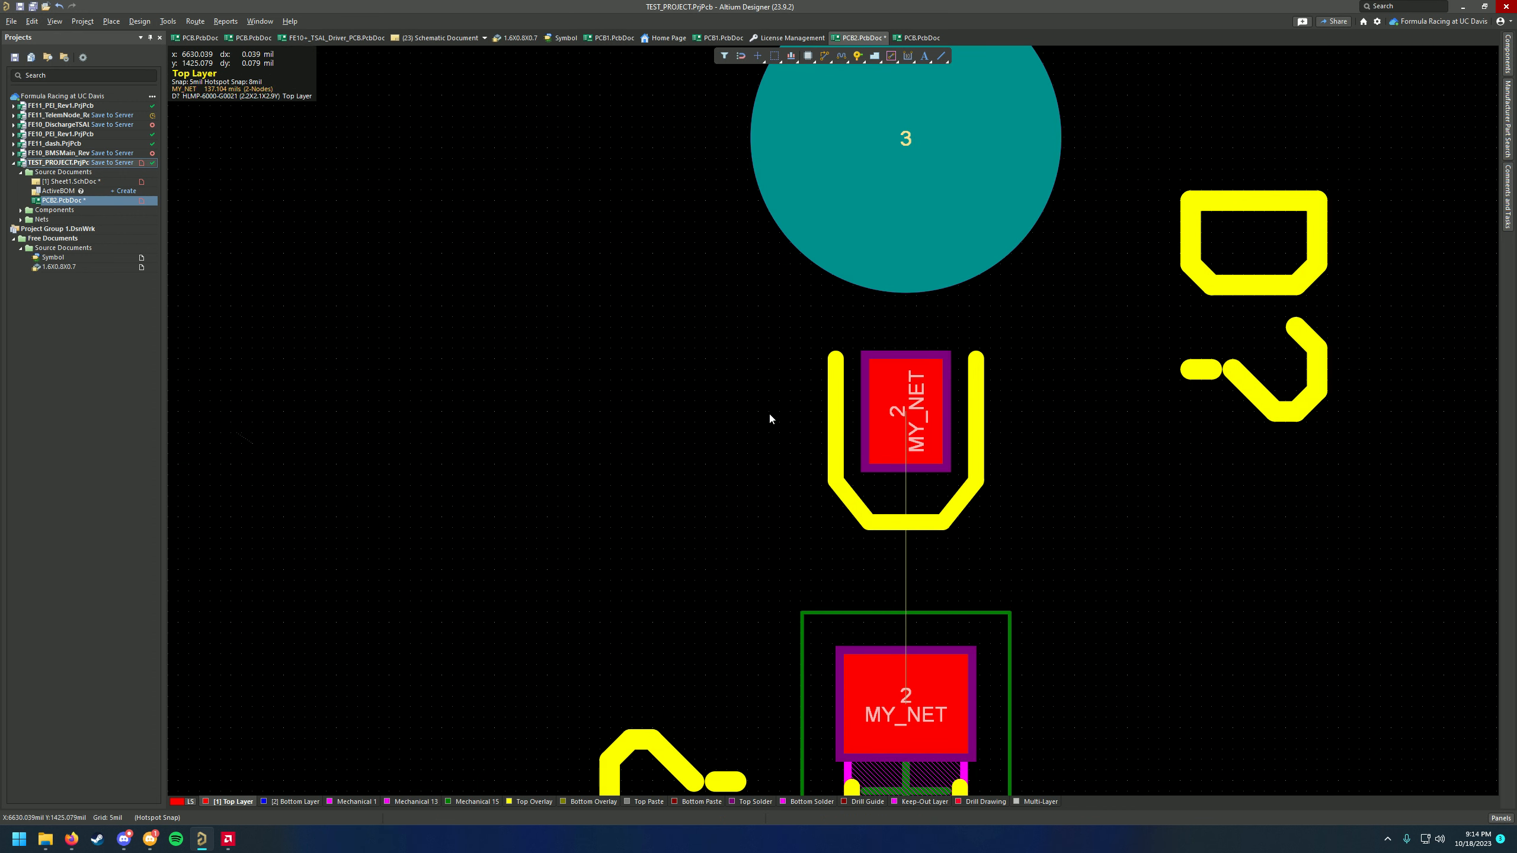
Route a straight 10 mil MY_NET track on the Top Layer from the LED's lower pad to R?'s upper pad
key("ctrl+w")
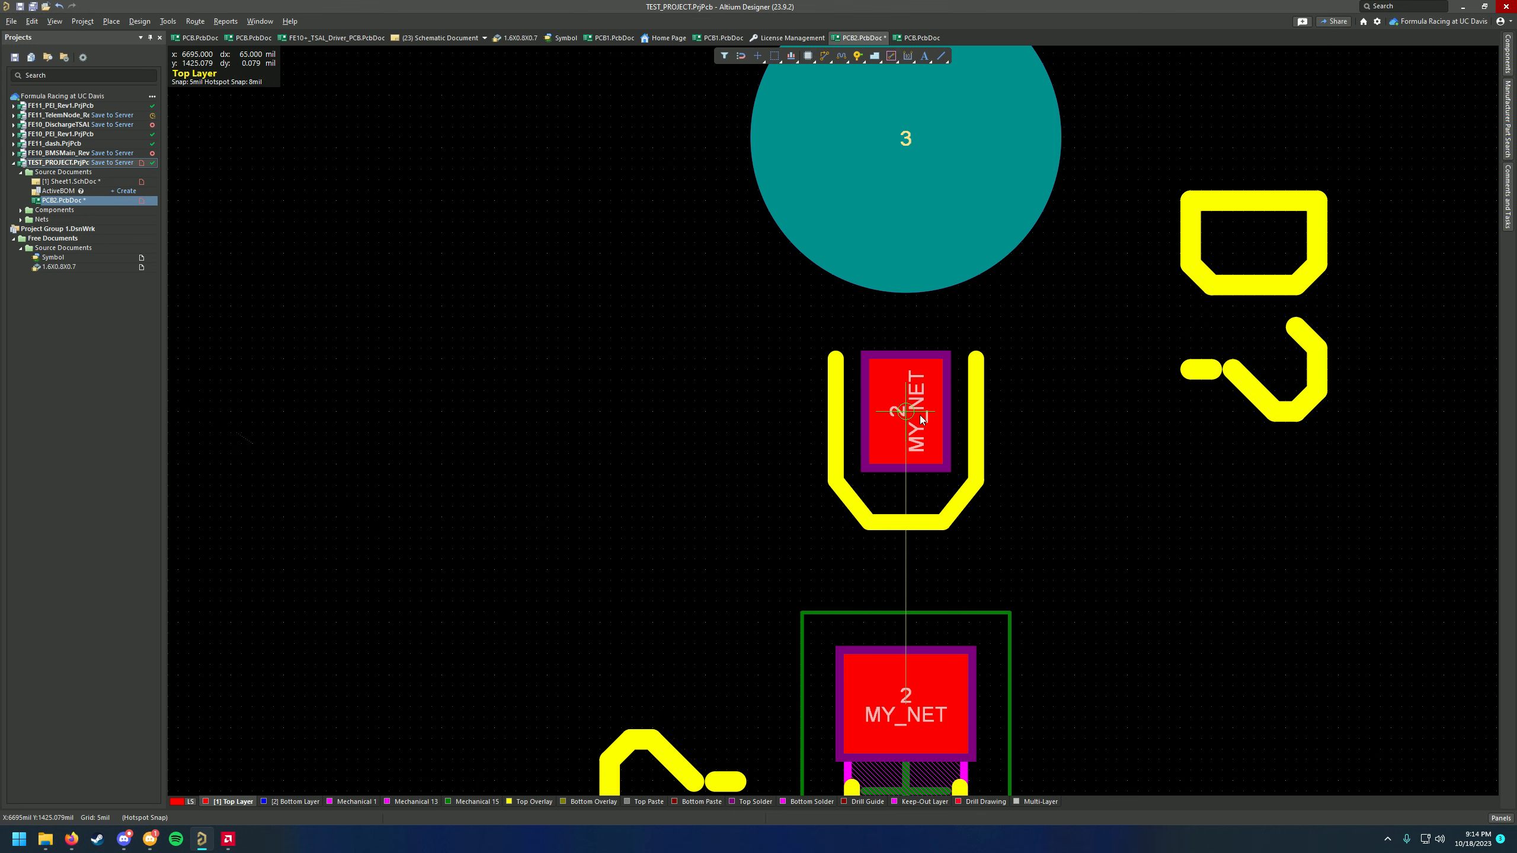
left_click(911, 413)
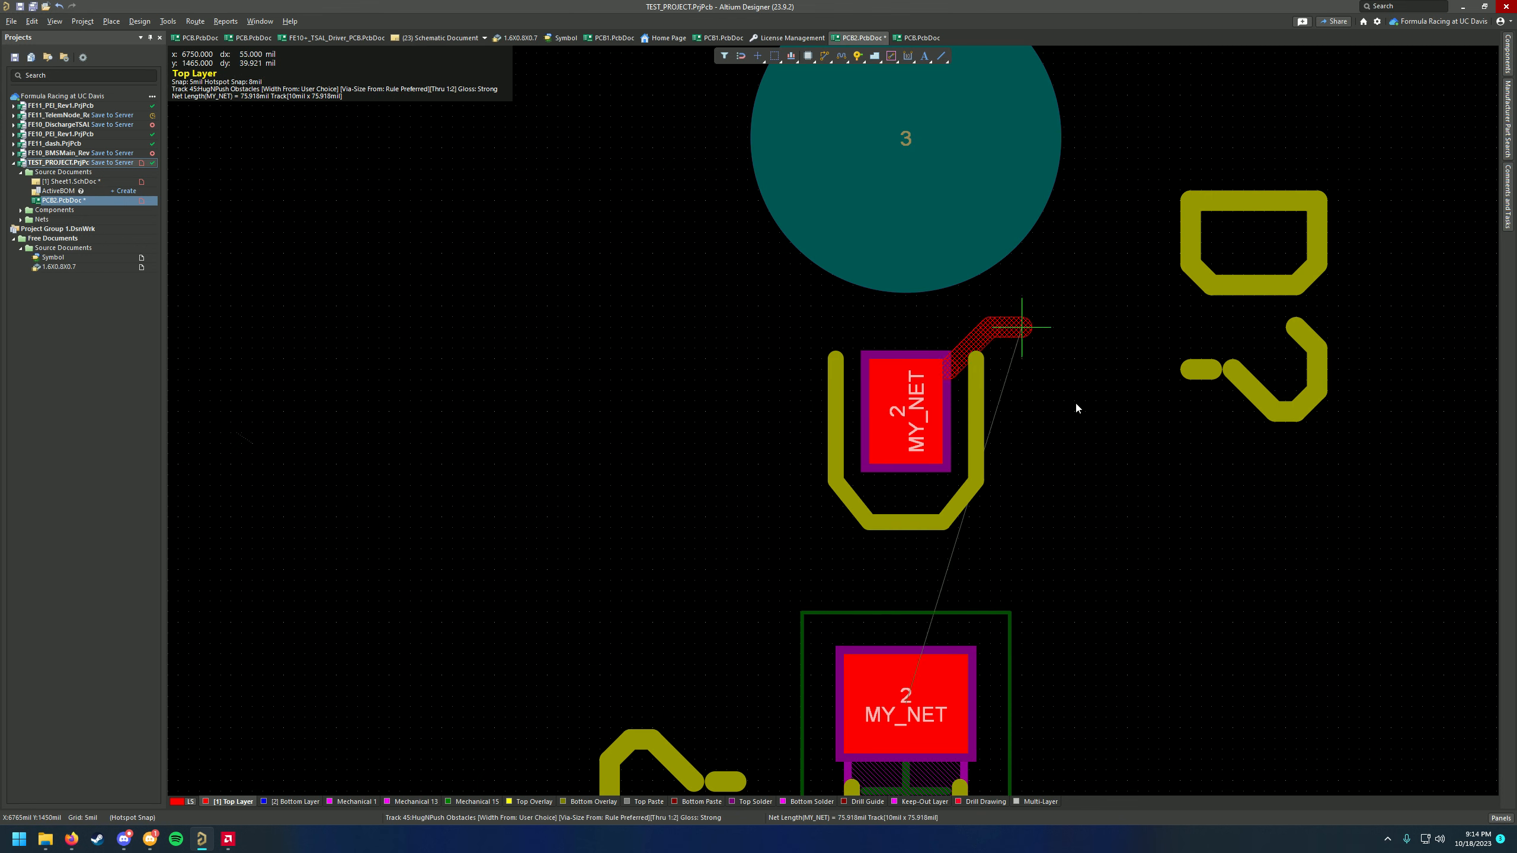
scroll(917, 421, "down", 2)
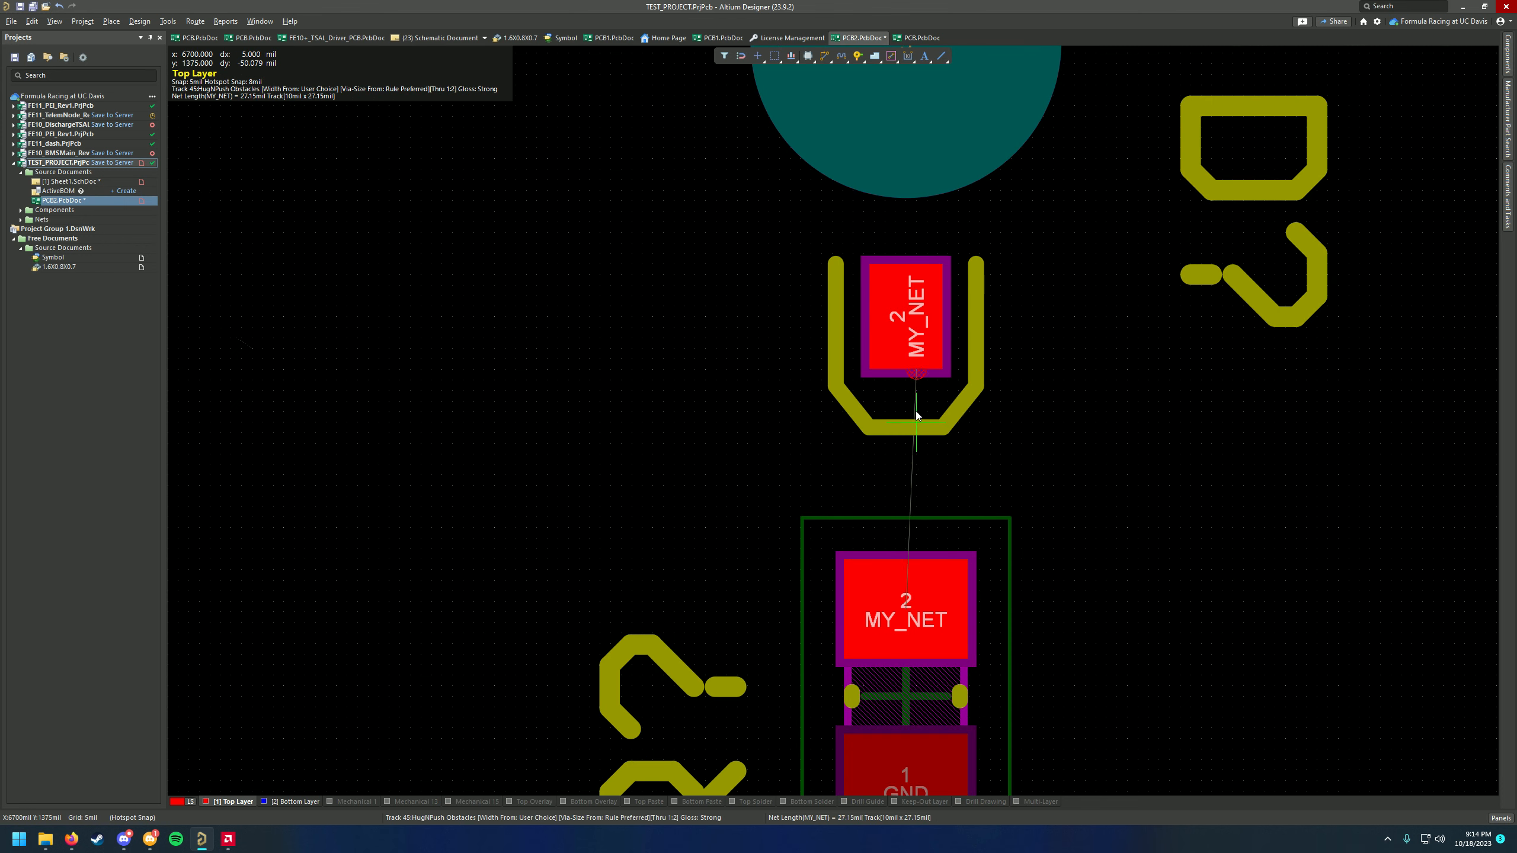
left_click(903, 619)
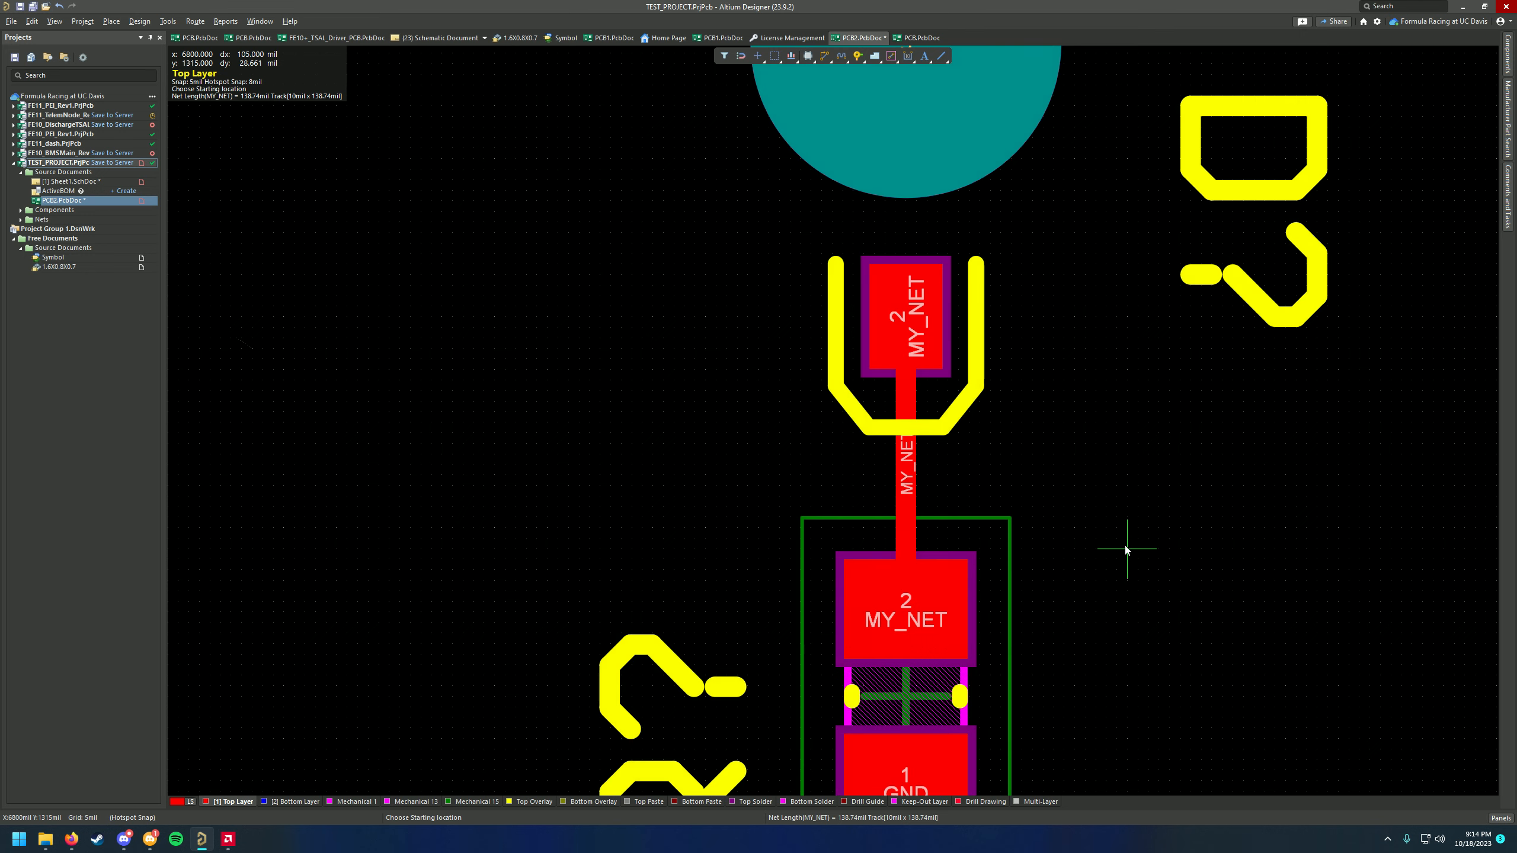
right_click(1124, 549)
Delete the straight MY_NET track between the LED and R?
scroll(1067, 546, "down", 3, "ctrl")
right_click_drag(1066, 545, 1007, 488)
scroll(1008, 490, "up", 3, "ctrl")
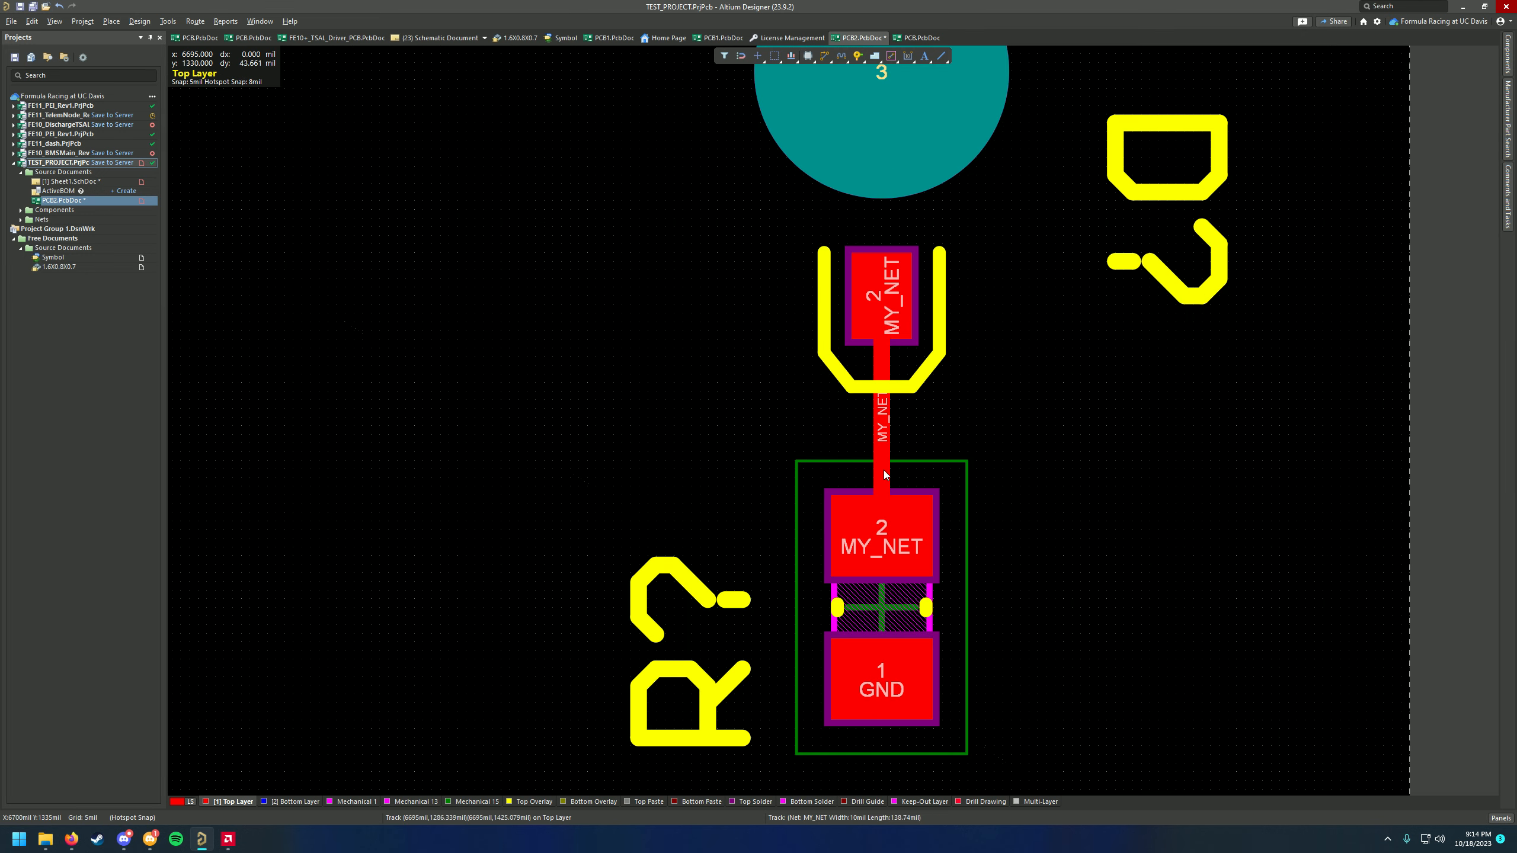
left_click(882, 445)
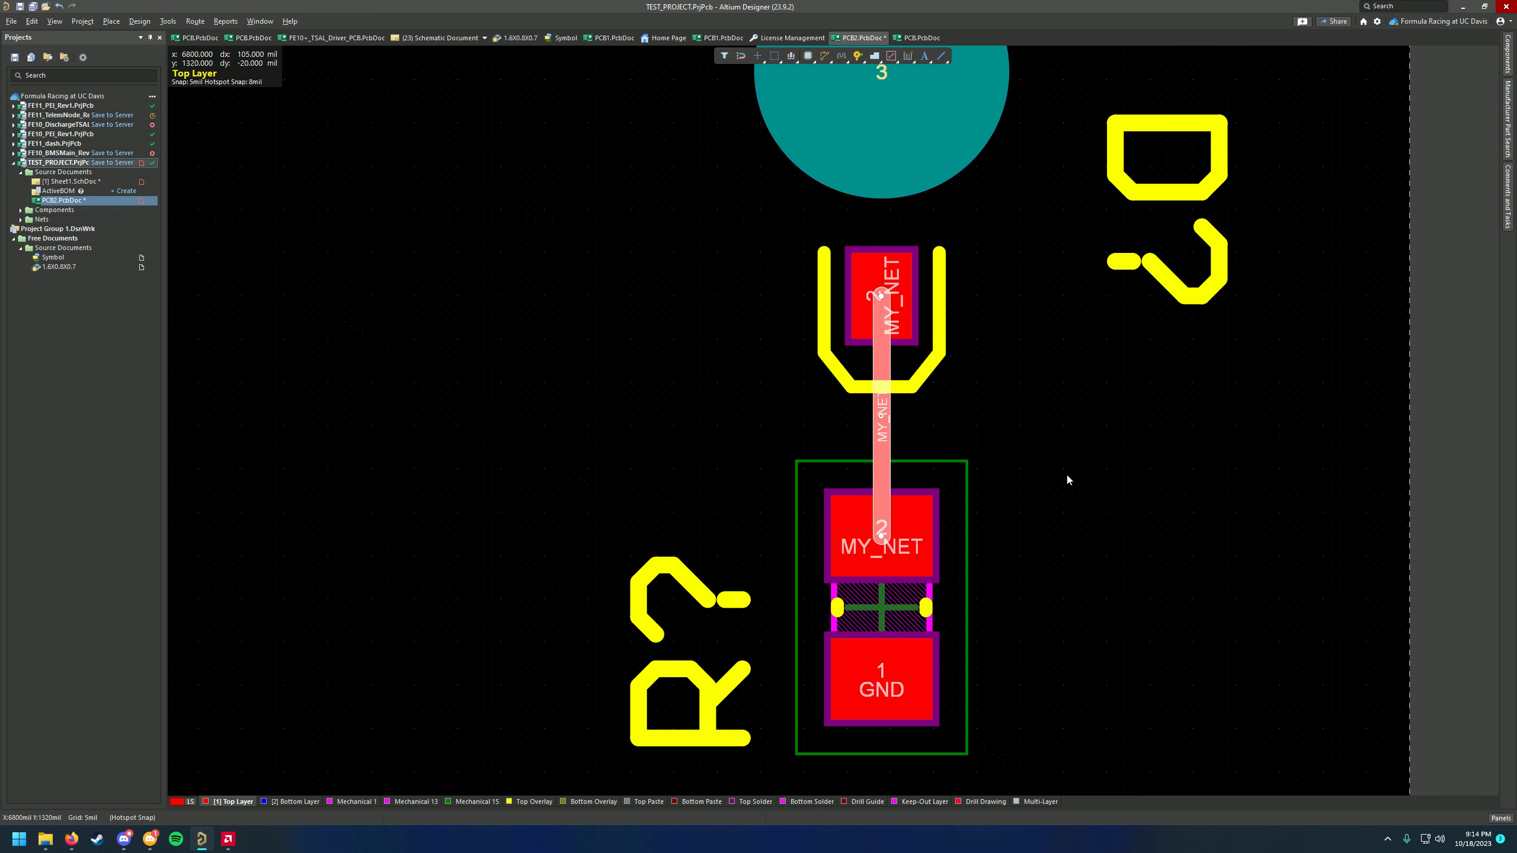
key("Delete")
Route a 10 mil MY_NET track from the LED's lower pad out to its left, over the LED and down its right side
right_click_drag(567, 275, 705, 351)
scroll(705, 351, "down", 1, "ctrl")
scroll(875, 365, "up", 2, "ctrl")
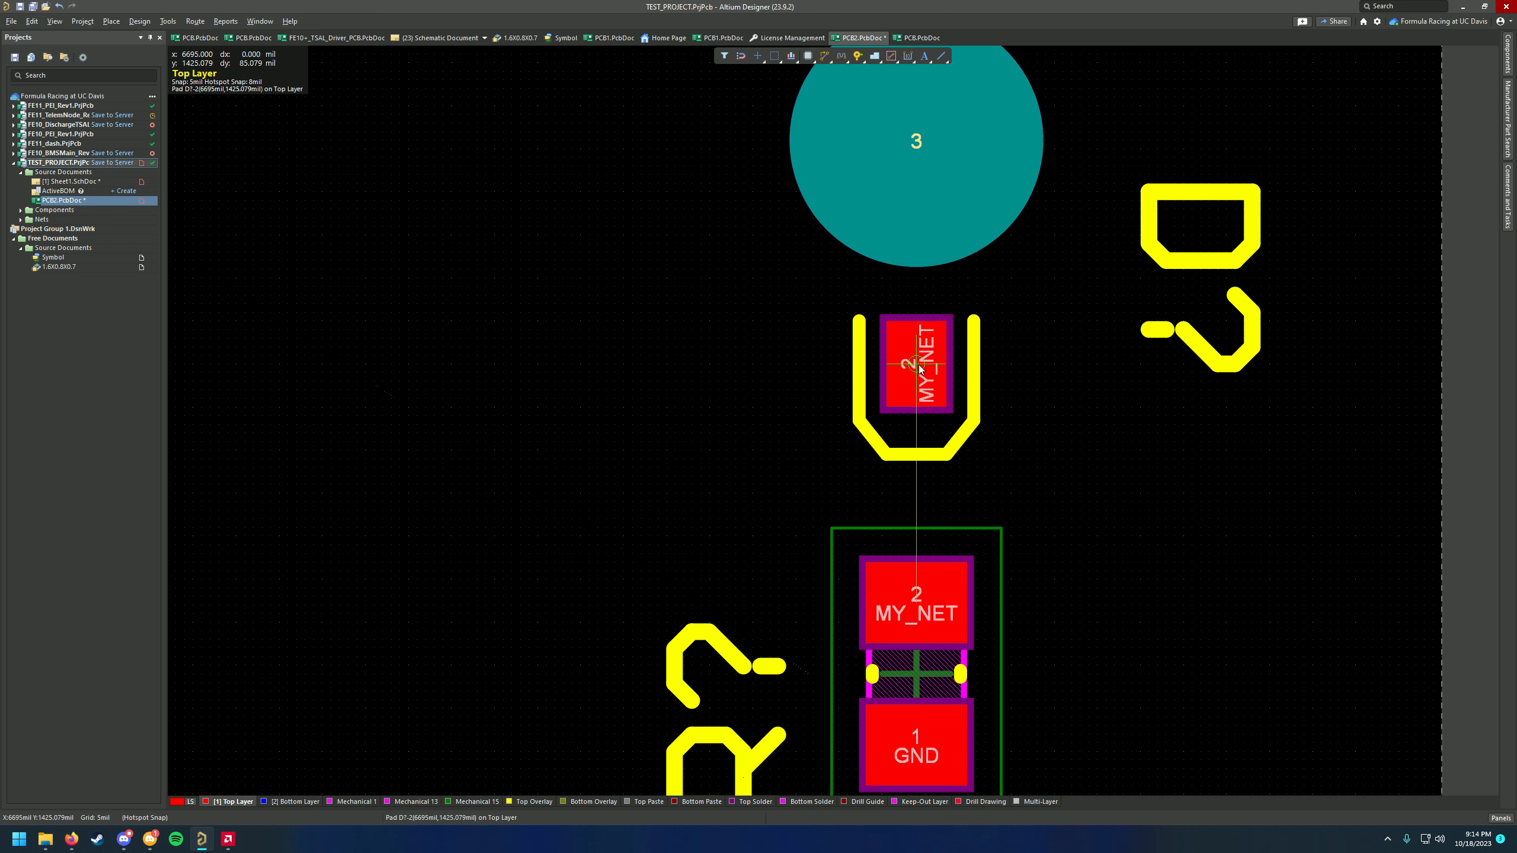
left_click(918, 364)
scroll(675, 299, "up", 2)
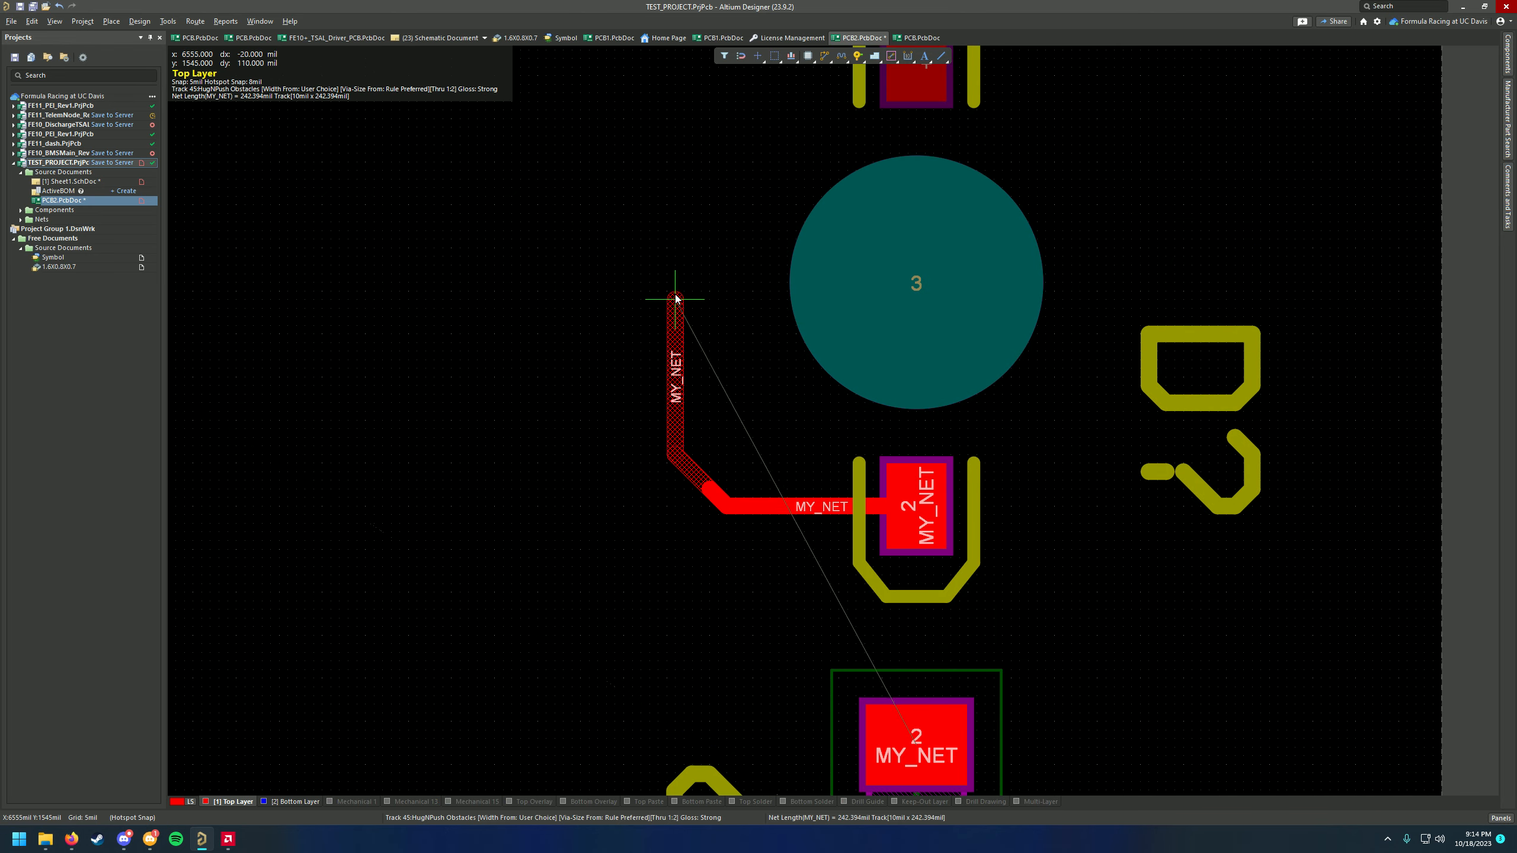
scroll(675, 299, "up", 3)
left_click(1046, 153)
left_click(1137, 248)
left_click(1122, 351)
Continue the looping MY_NET track down past the D? designator and end it on R?'s MY_NET pad
scroll(1123, 365, "down", 5)
left_click(1114, 372)
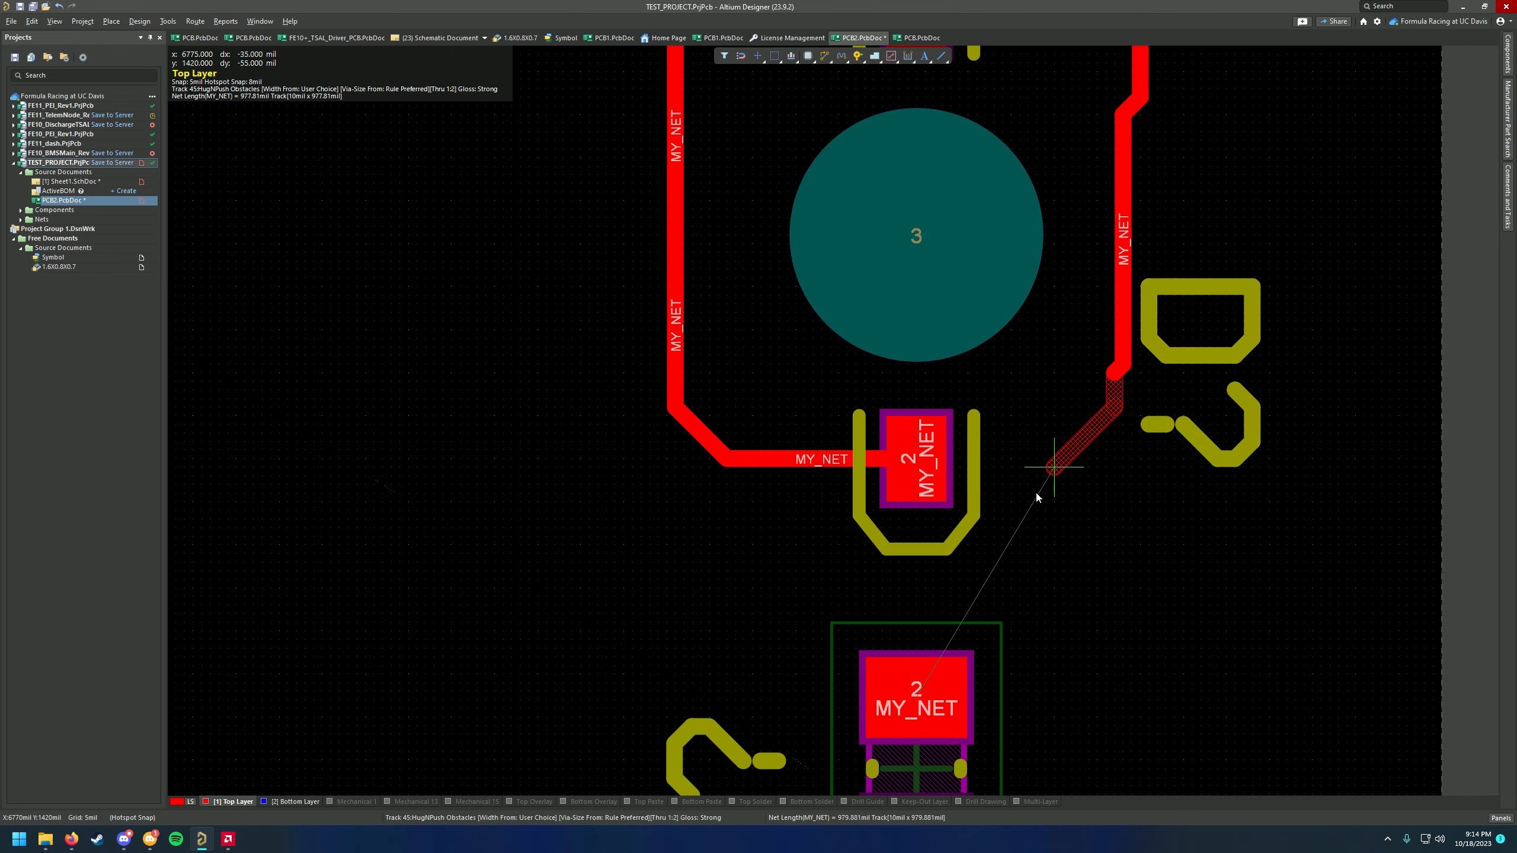
scroll(1045, 481, "down", 3)
left_click(1072, 513)
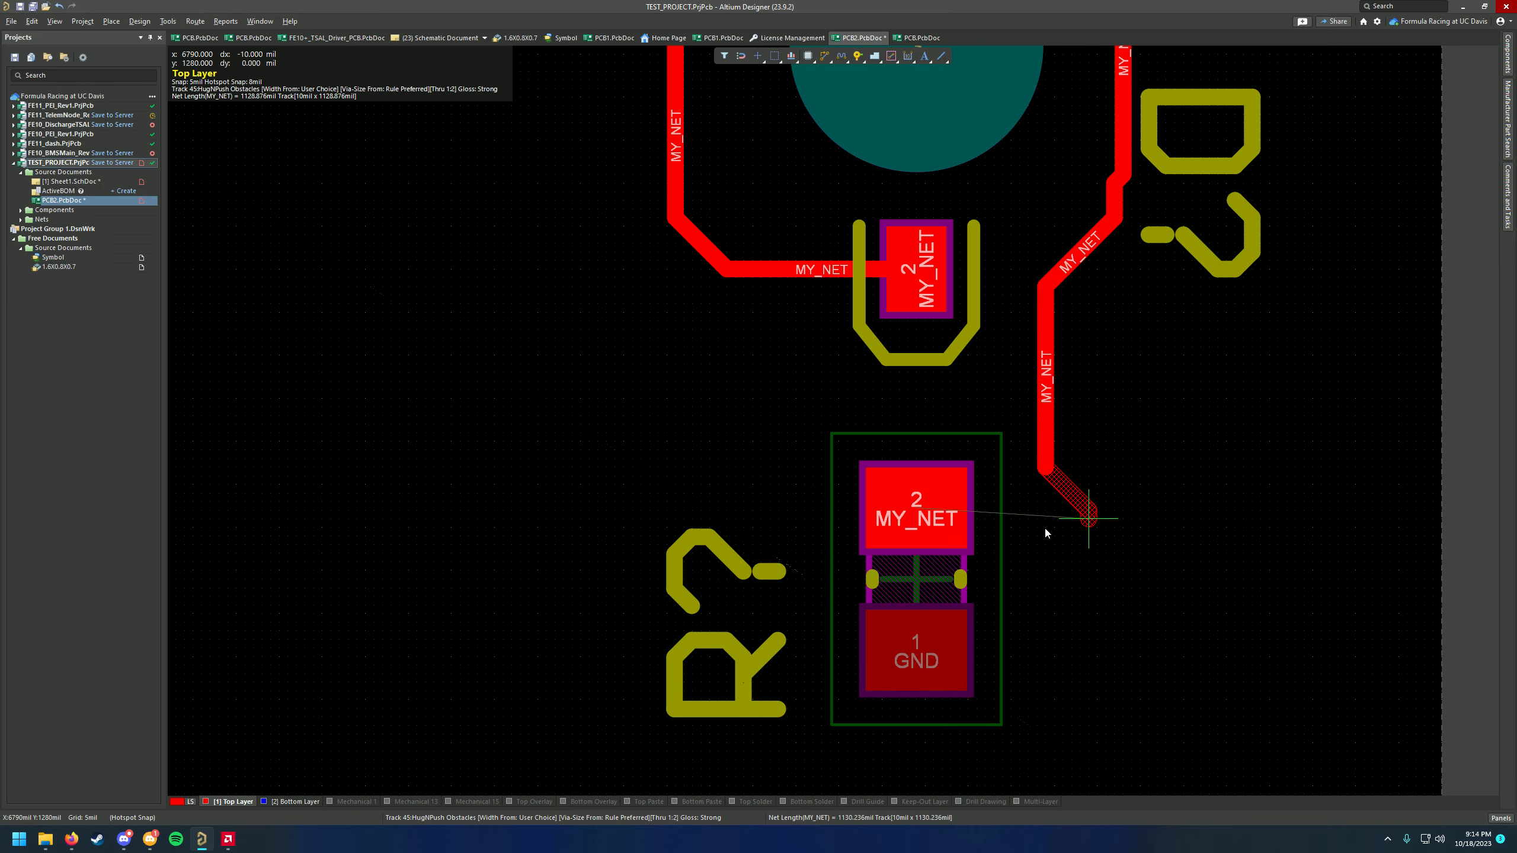
left_click(918, 517)
key("Escape")
scroll(1057, 550, "down", 2, "ctrl")
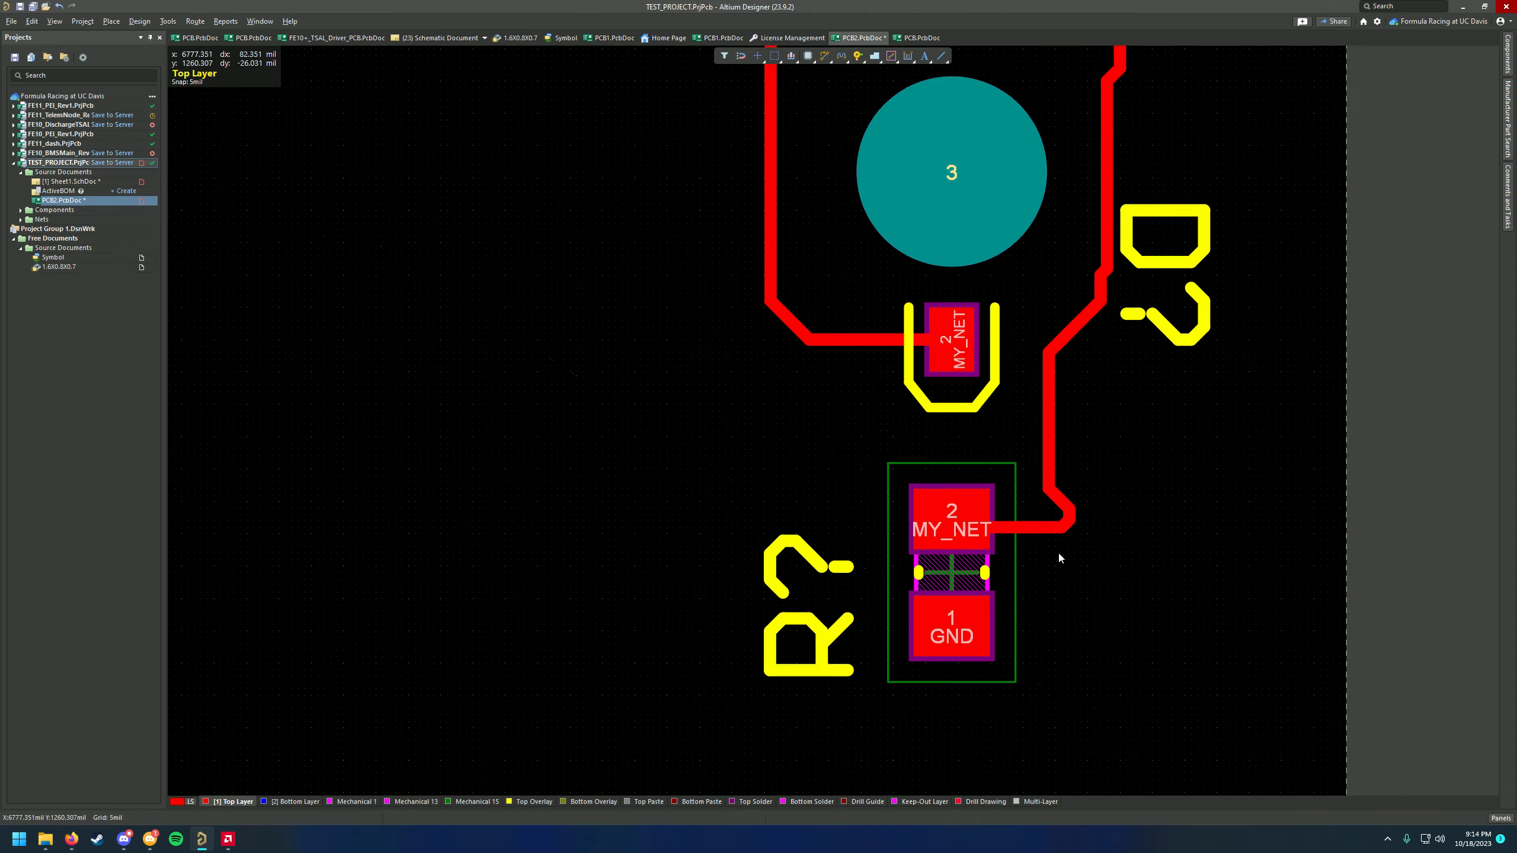
scroll(1052, 518, "down", 4, "ctrl")
scroll(867, 429, "up", 4, "ctrl")
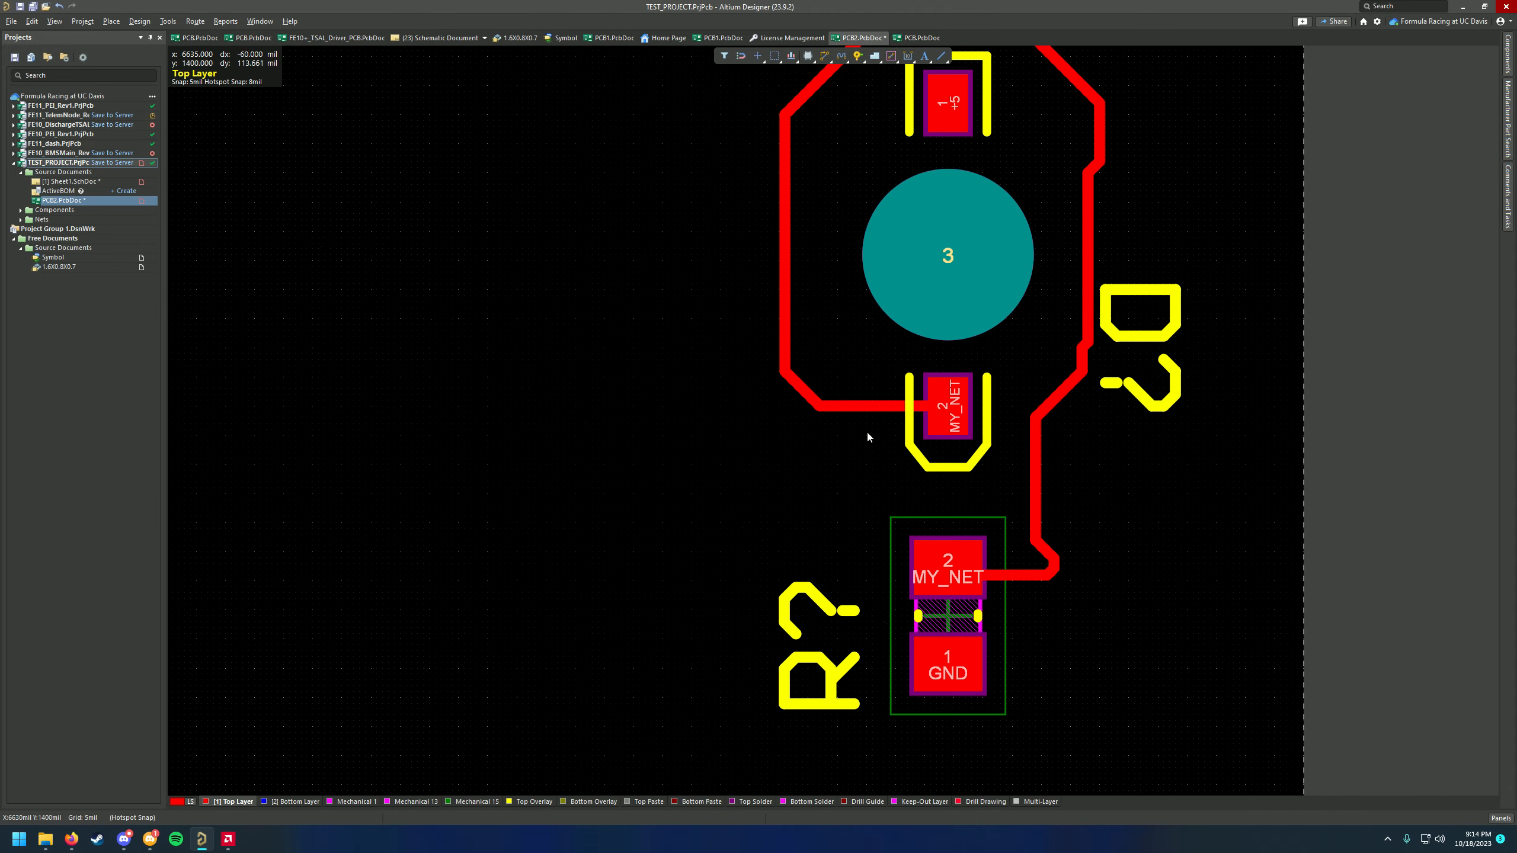
Select the whole MY_NET track looping around the LED and delete it
left_click(870, 407)
key("Tab")
key("Delete")
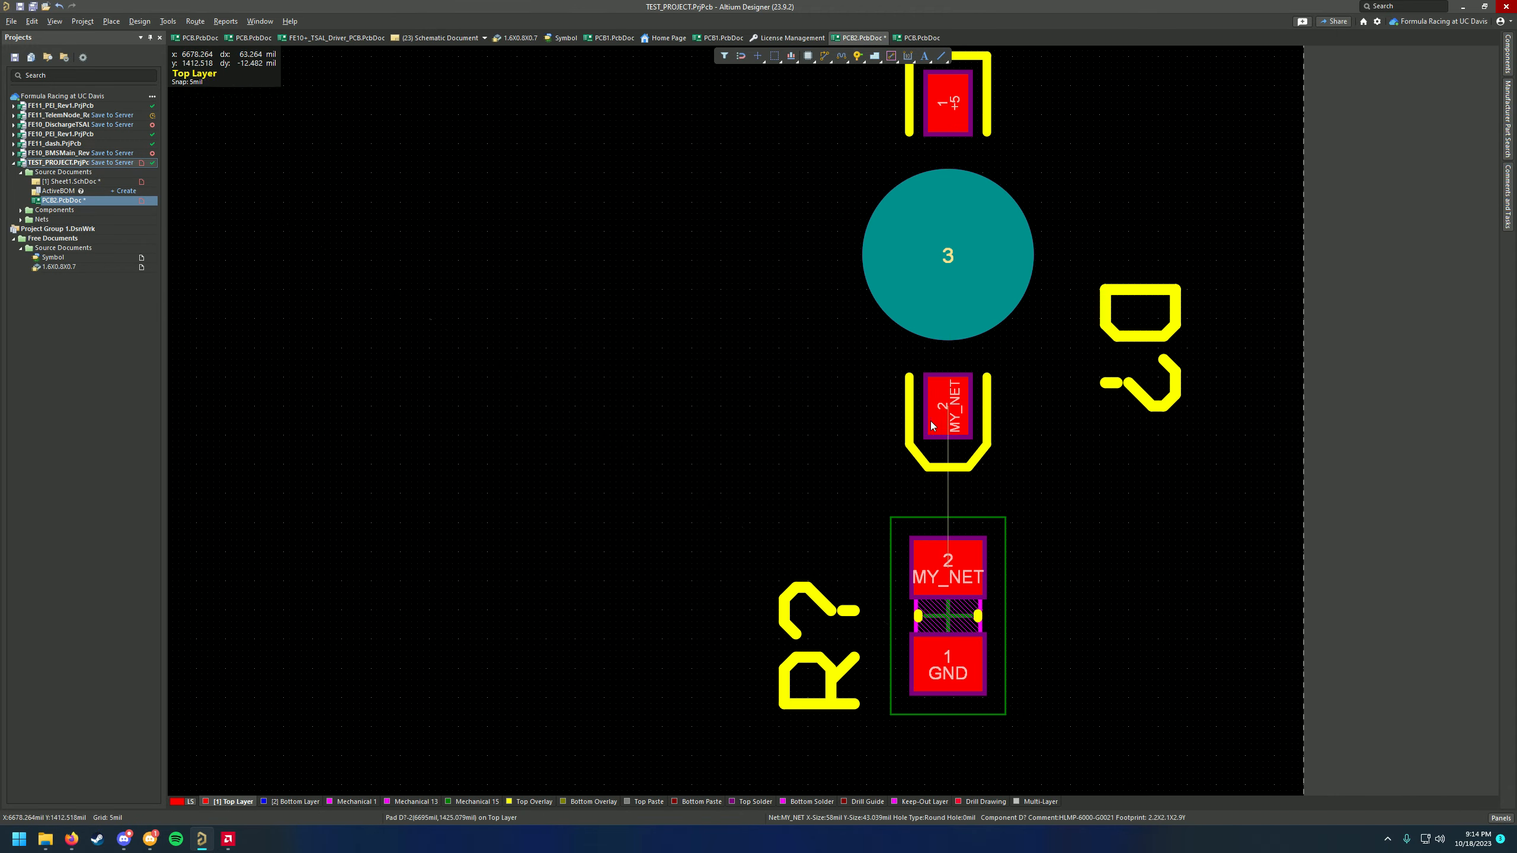
Try to route a track from R?'s MY_NET pad to its GND pad
scroll(930, 420, "up", 2, "ctrl")
scroll(865, 534, "down", 2, "ctrl")
scroll(872, 573, "up", 4, "ctrl")
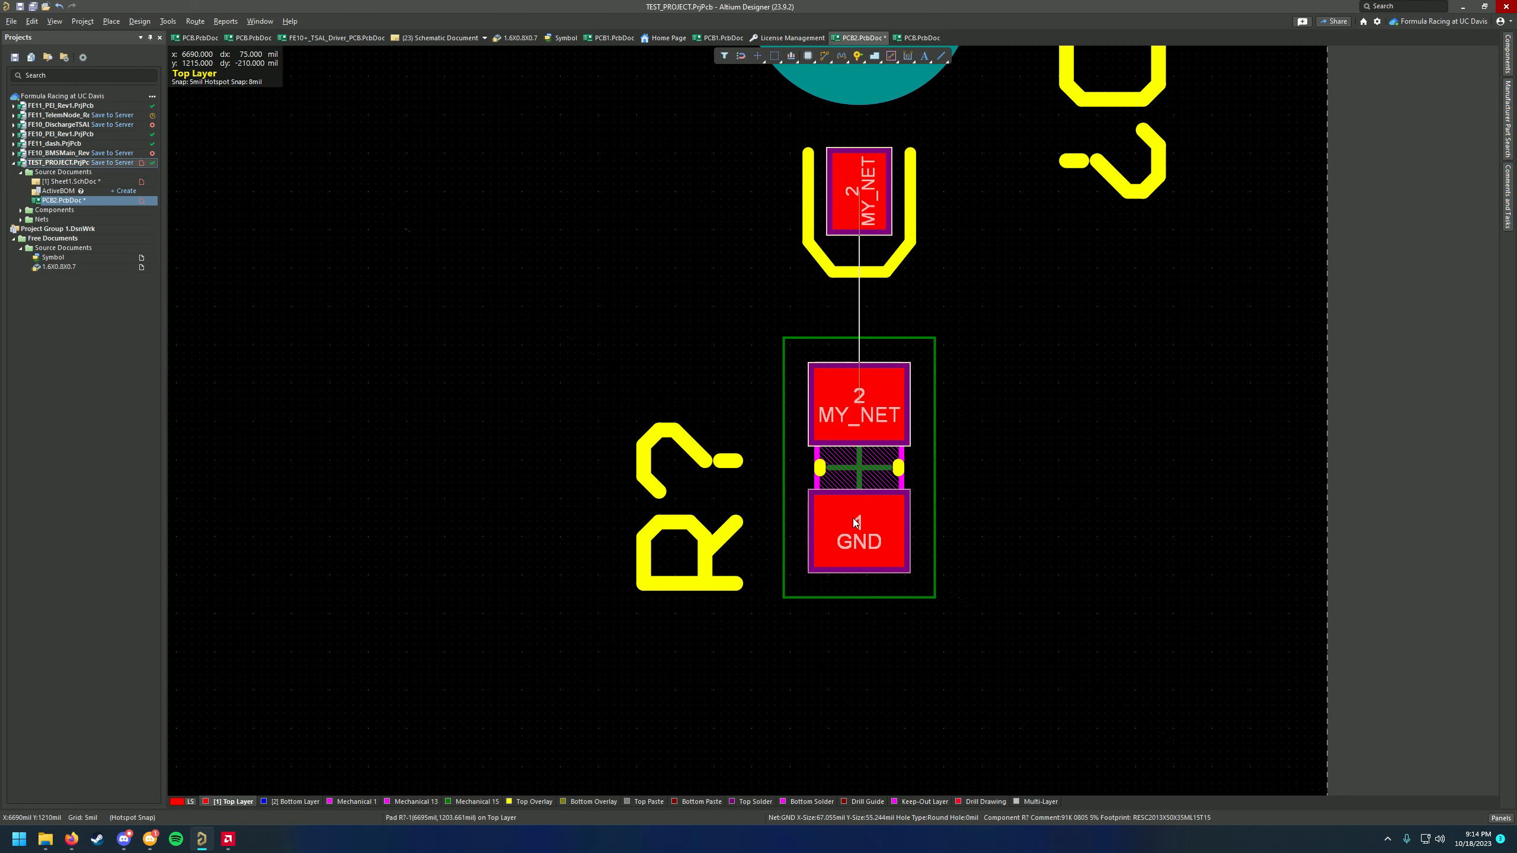
scroll(865, 531, "up", 1, "ctrl")
scroll(870, 531, "up", 1, "ctrl")
right_click_drag(870, 531, 880, 477)
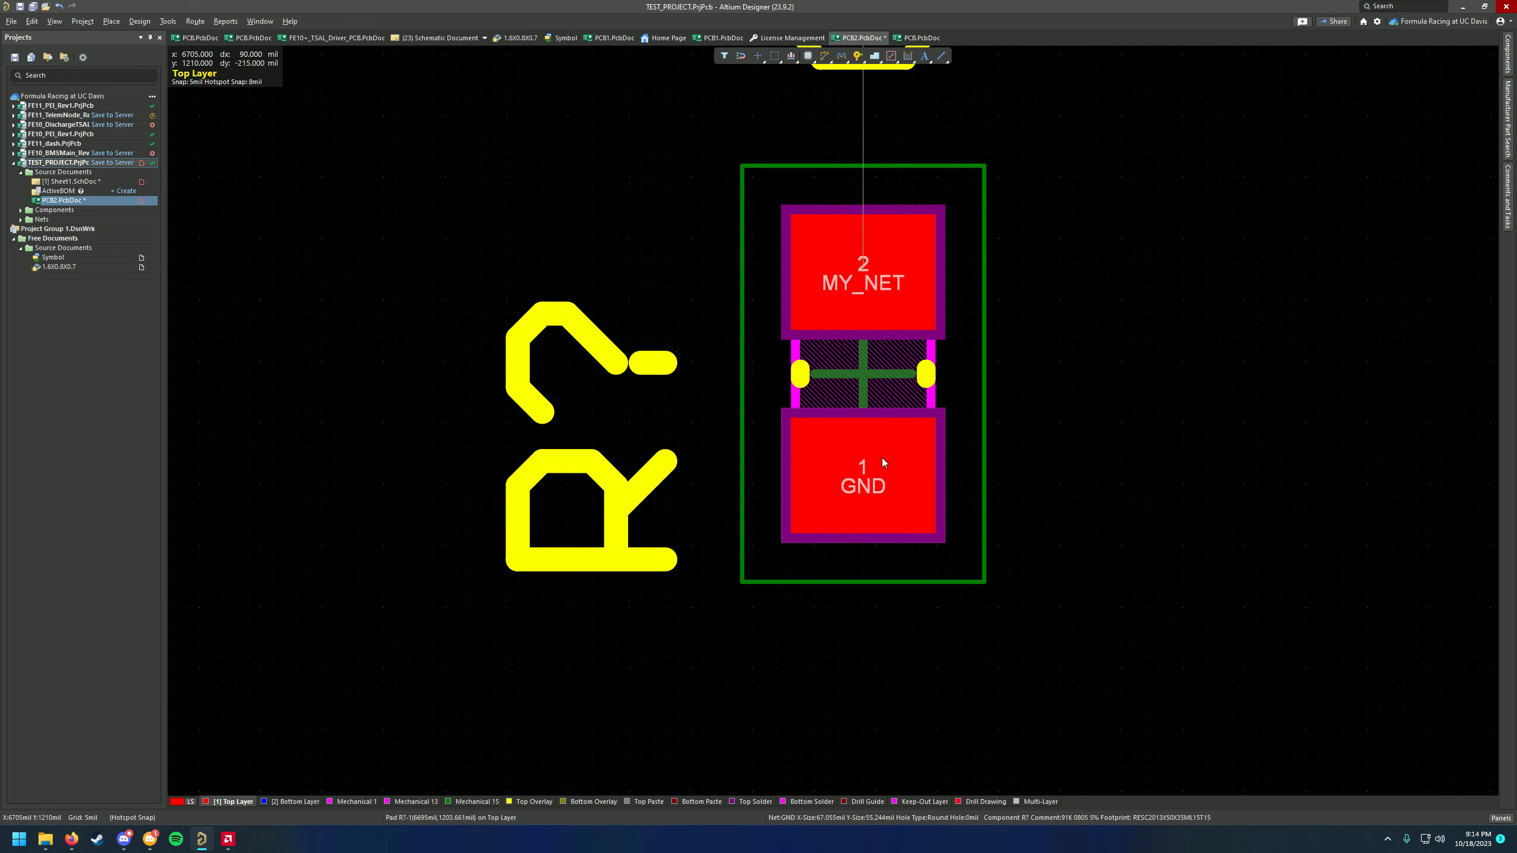
key("ctrl+w")
left_click(862, 268)
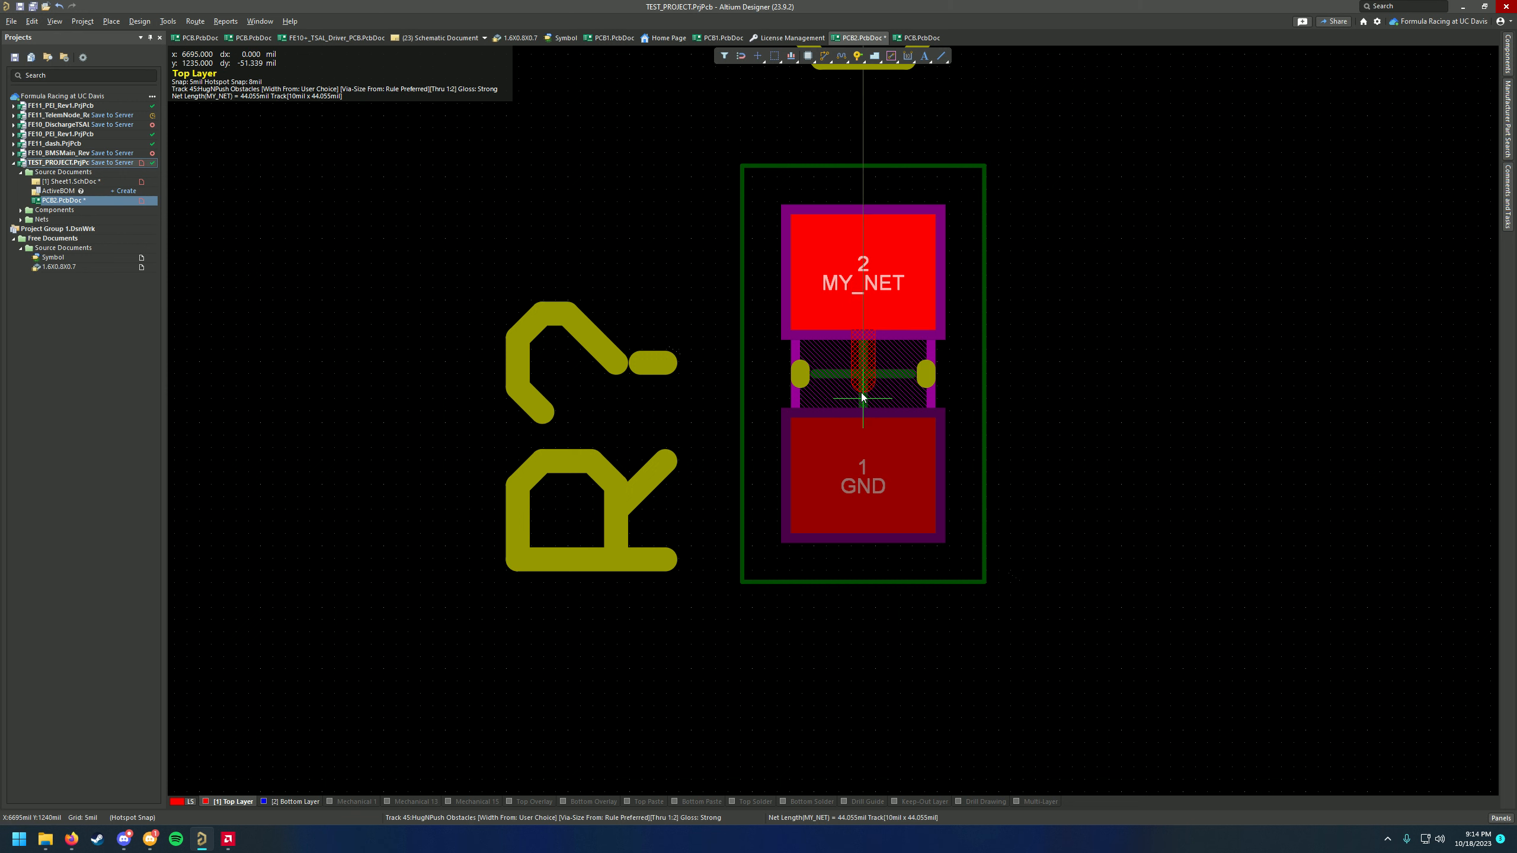
scroll(863, 398, "up", 1)
scroll(860, 435, "up", 2)
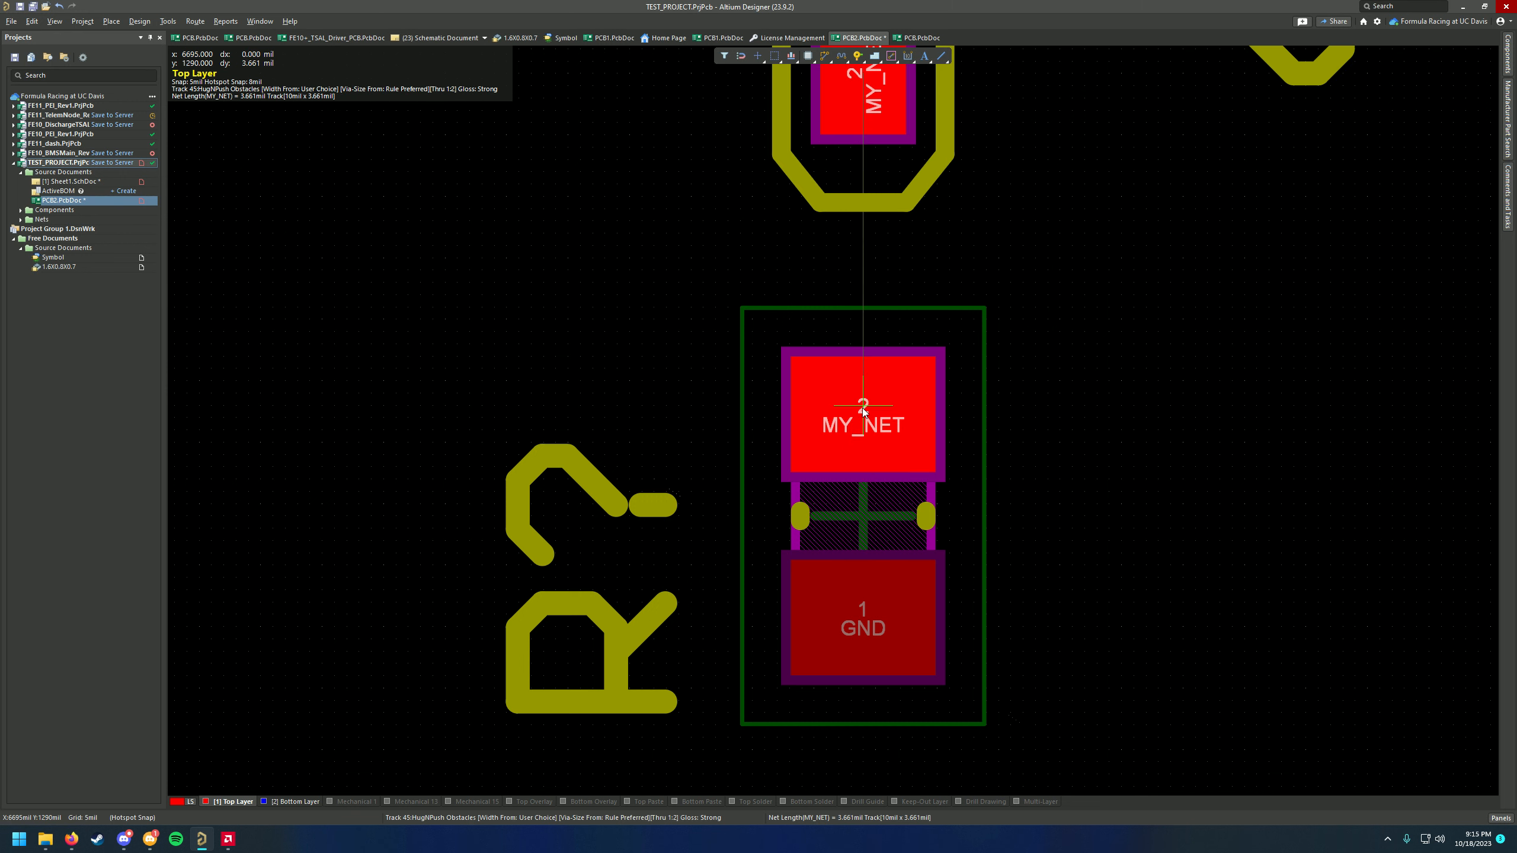
key("Escape")
key("Escape")
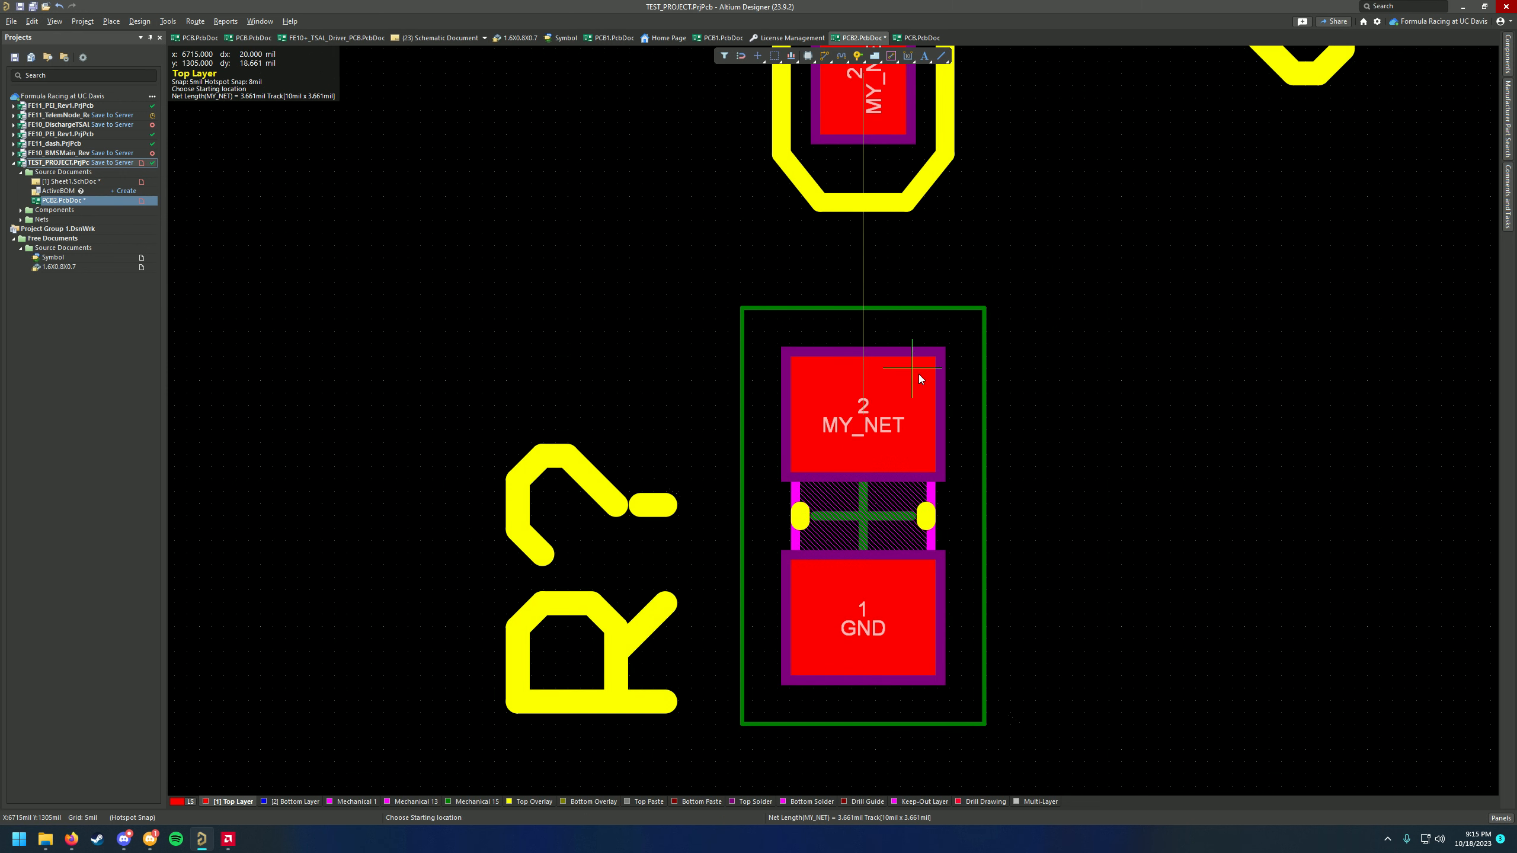
Open the Sheet1.SchDoc schematic and delete the GND power port below R?
left_click(63, 182)
right_click_drag(677, 366, 730, 324)
scroll(730, 324, "up", 3, "ctrl")
scroll(802, 383, "up", 2, "ctrl")
right_click_drag(801, 383, 615, 333)
scroll(615, 333, "down", 7, "ctrl")
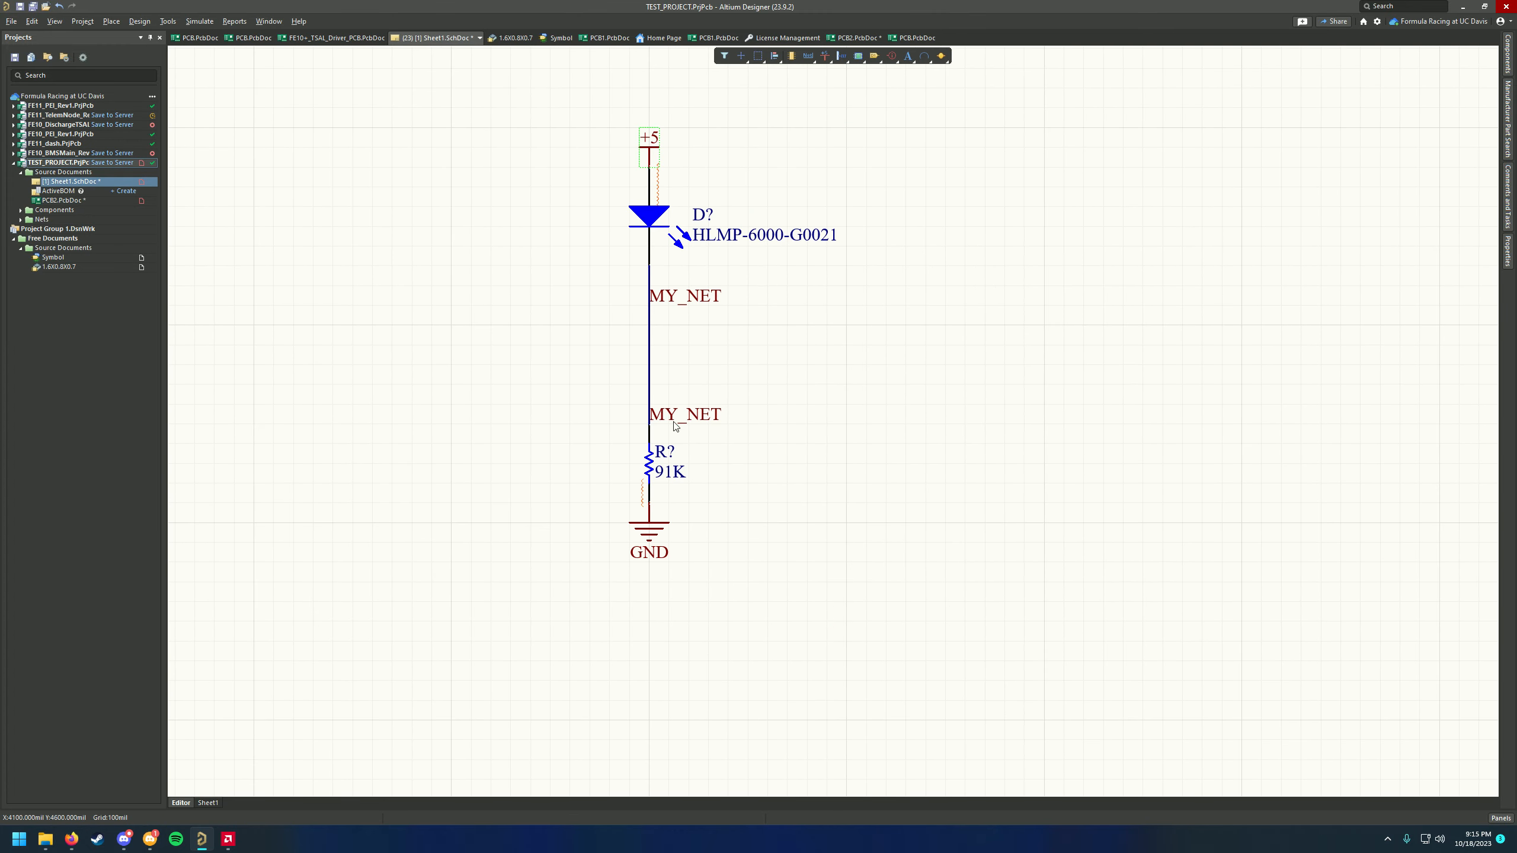
scroll(665, 528, "up", 2, "ctrl")
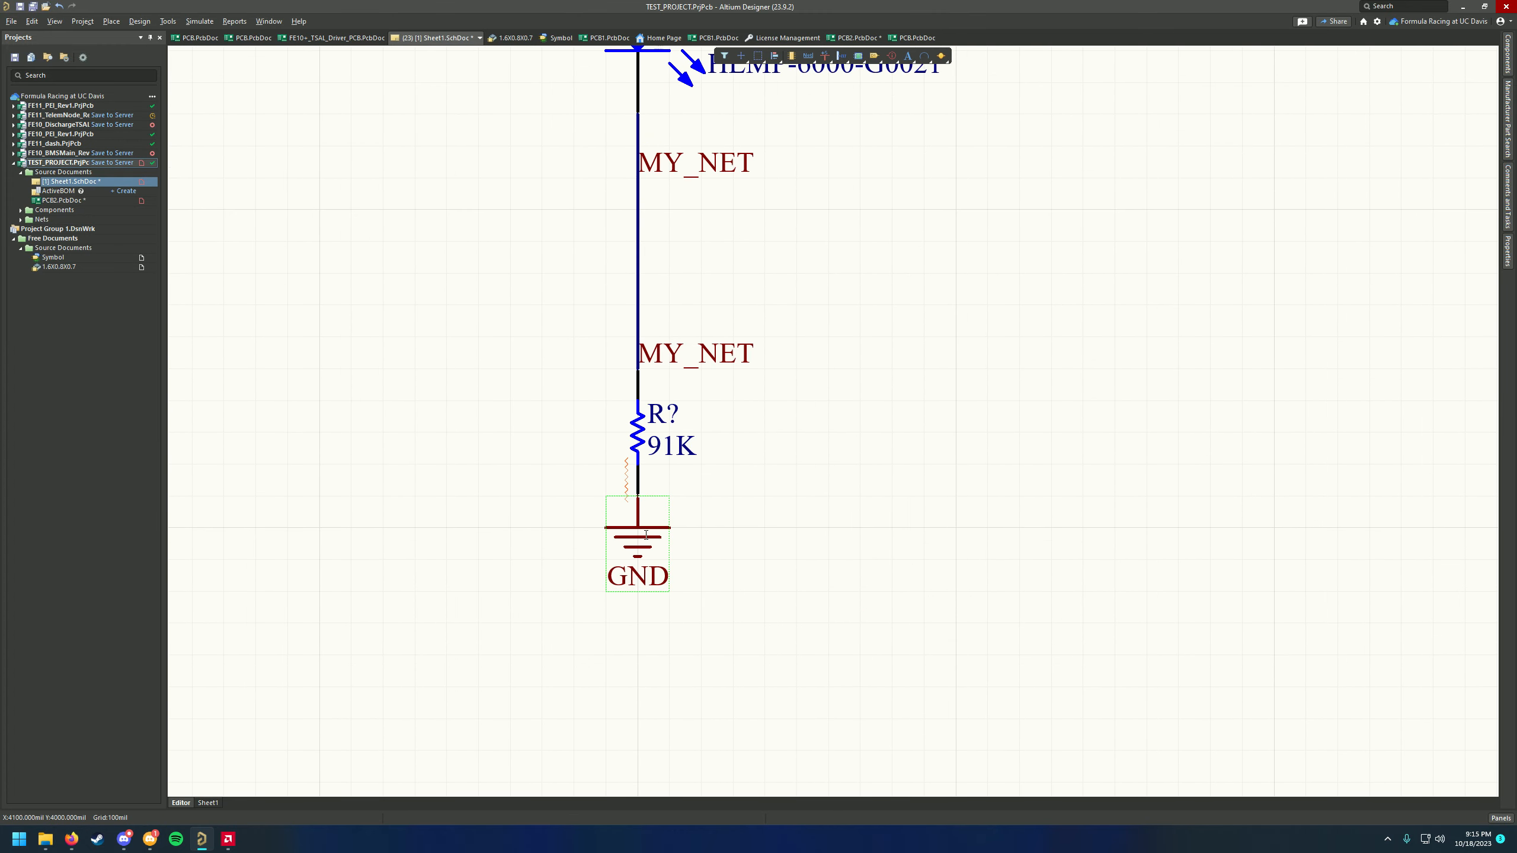
key("Delete")
Draw a wire loop to the left of R? joining its lower pin to the MY_NET wire at its upper pin
key("ctrl+w")
left_click(637, 495)
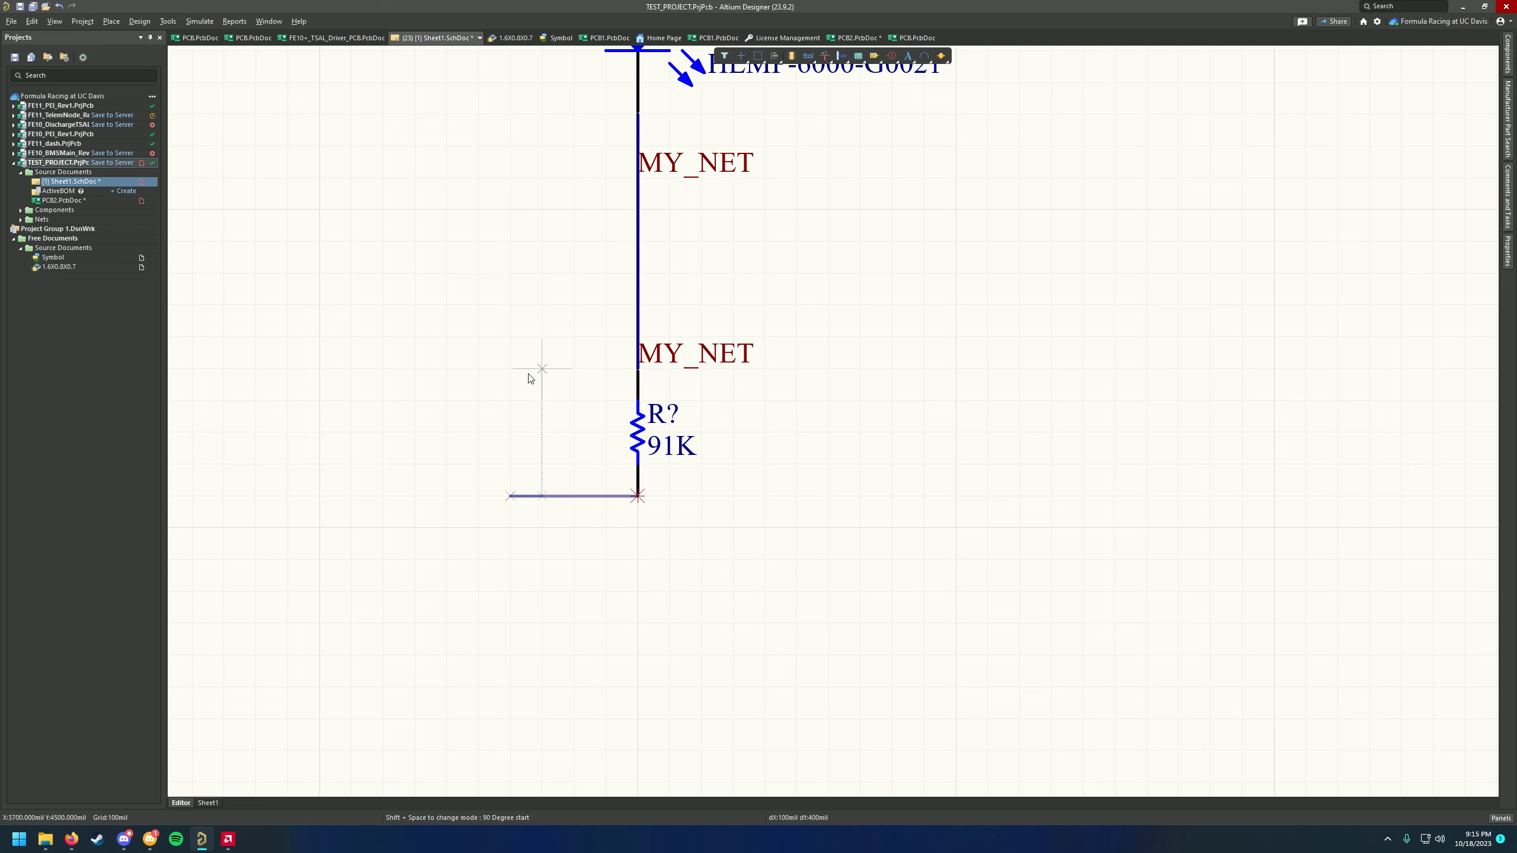
left_click(508, 367)
left_click(637, 367)
key("Escape")
scroll(671, 486, "up", 2, "ctrl")
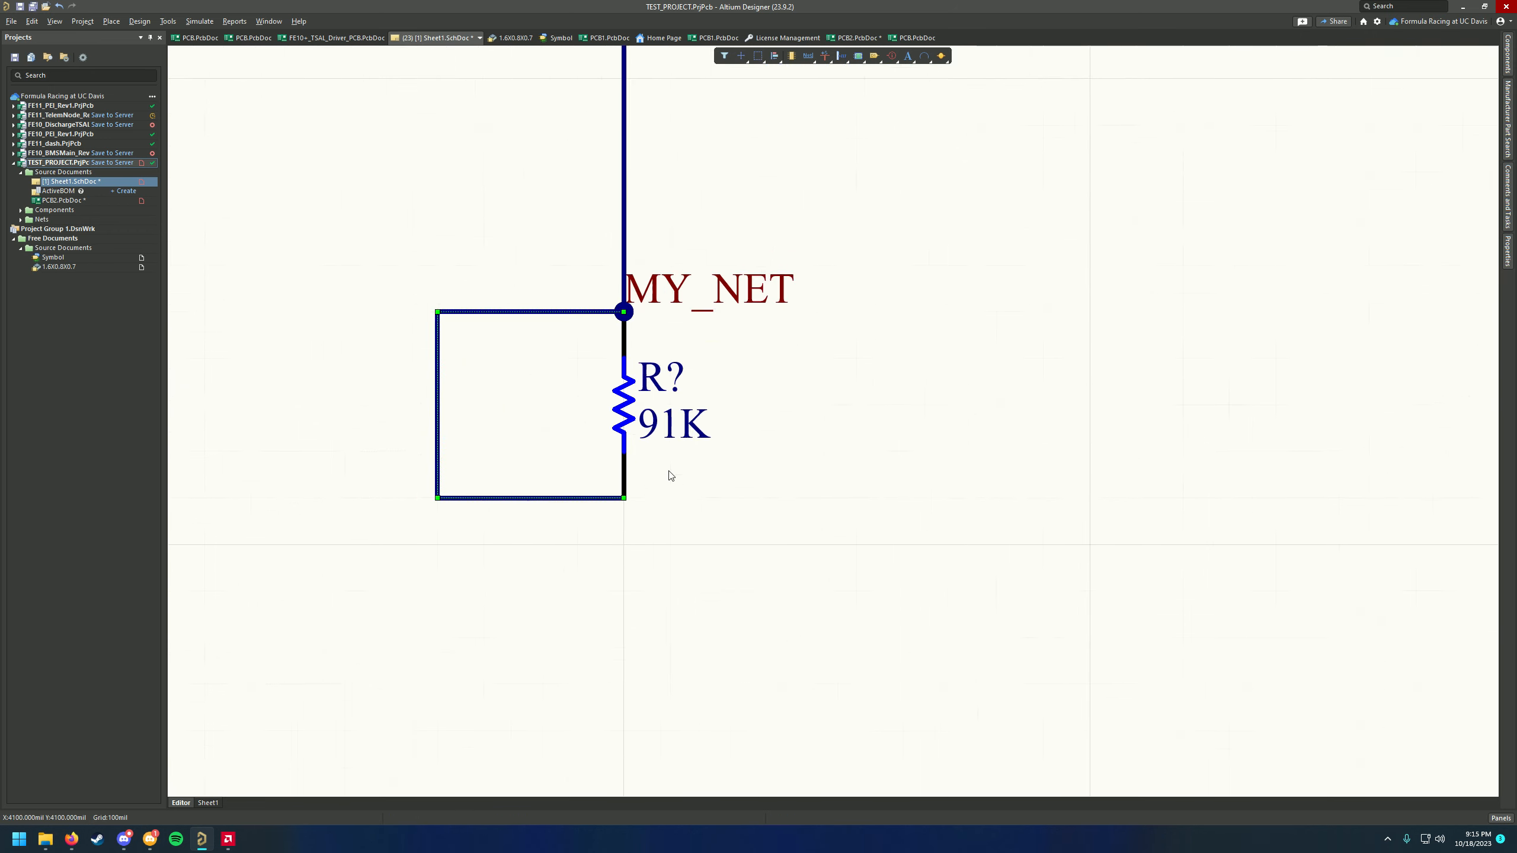
left_click(639, 407)
left_click(641, 329)
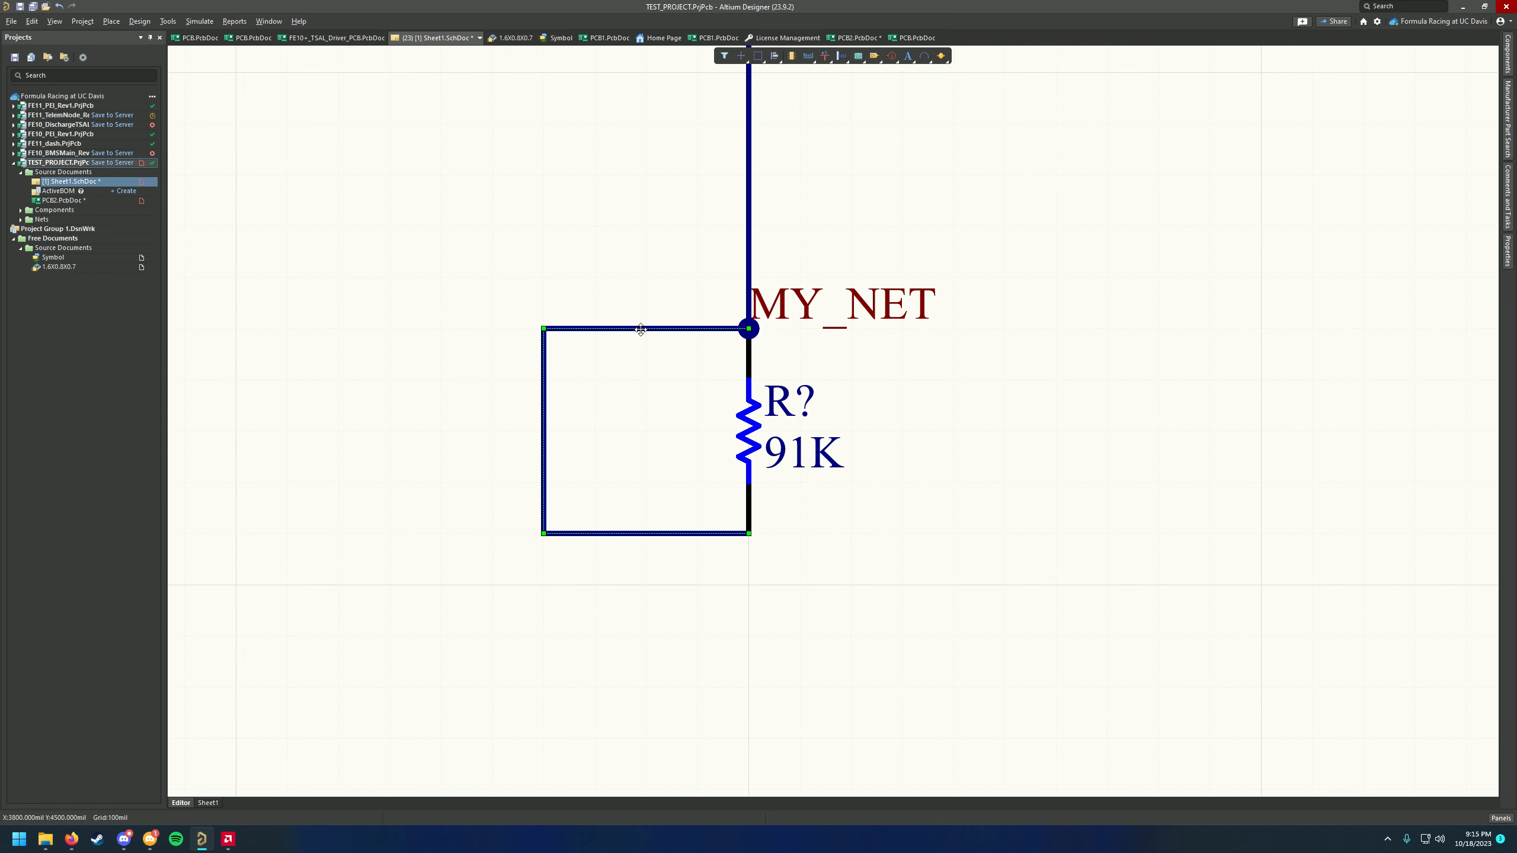
Remove the wire loop beside R? and restore the GND power port on its lower pin
key("Delete")
key("ctrl+z")
key("ctrl+z")
key("ctrl+z")
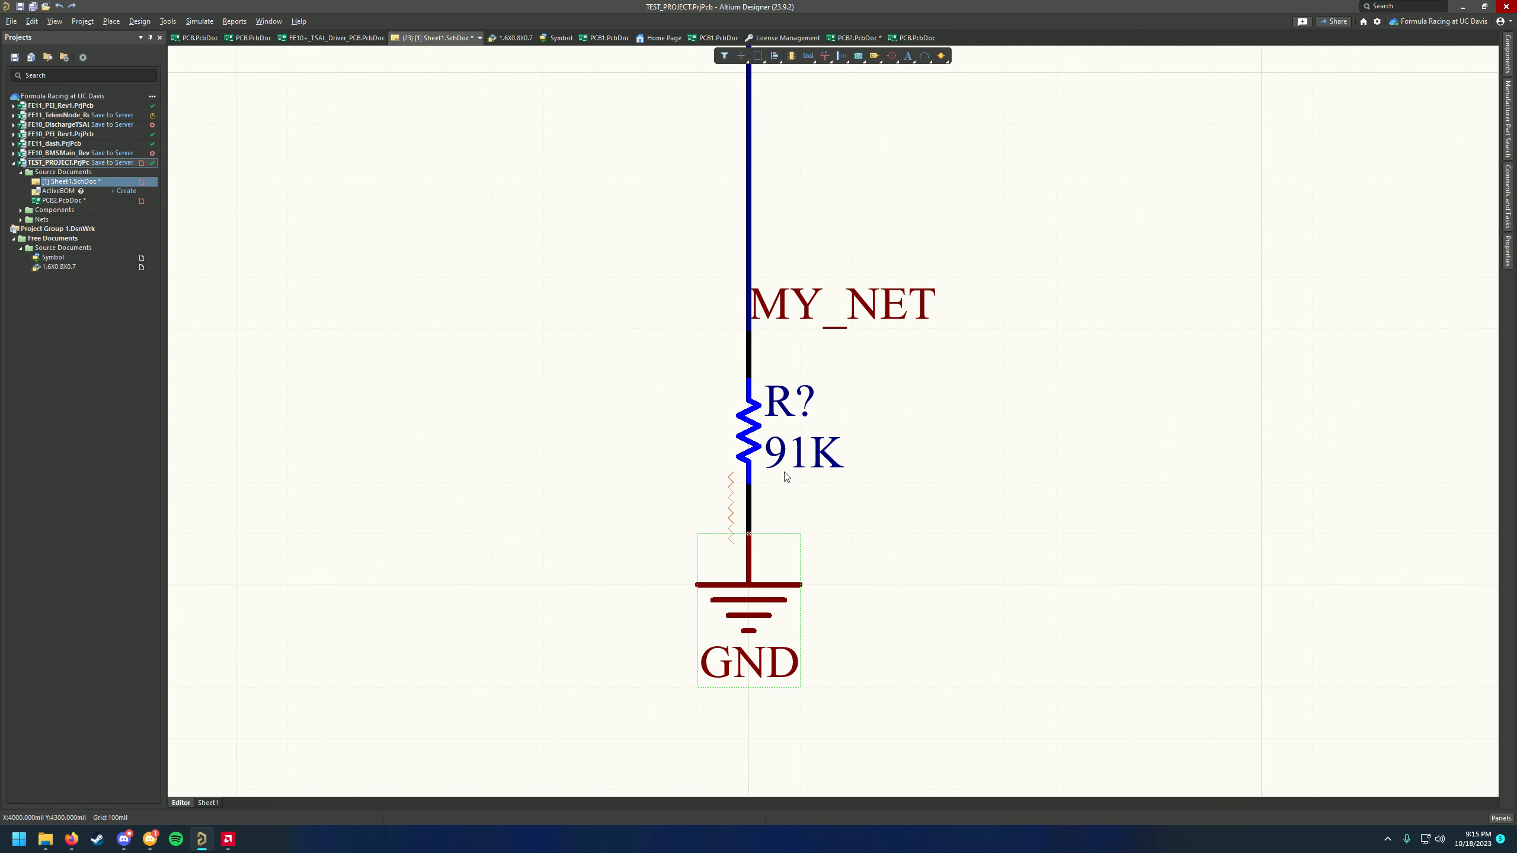
left_click(874, 530)
scroll(873, 531, "down", 3, "ctrl")
right_click_drag(886, 542, 829, 501)
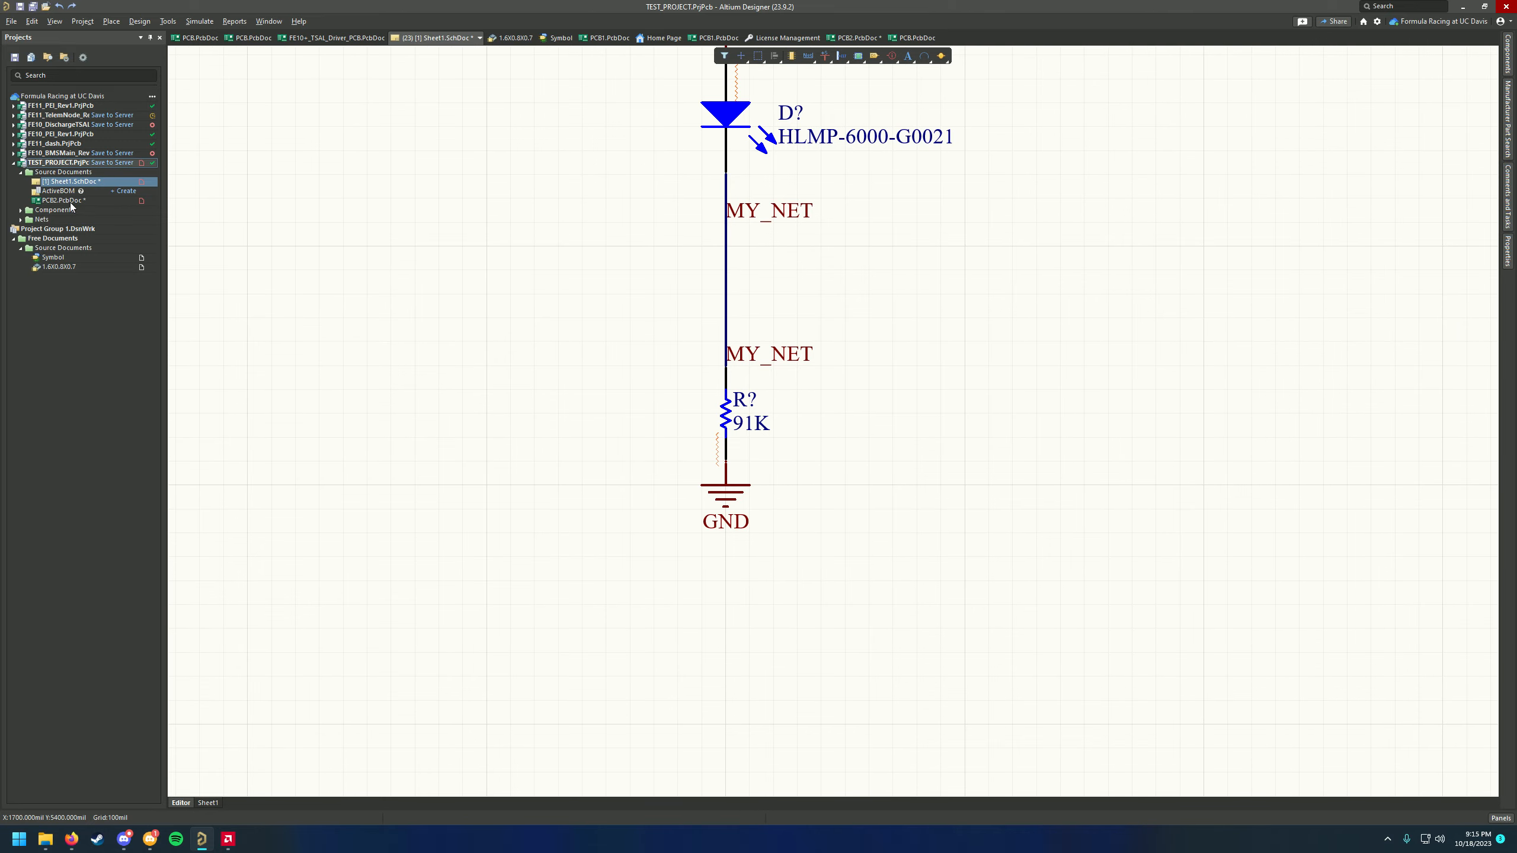
Open PCB2.PcbDoc and try to route a track from R?'s MY_NET pad around to its GND pad
left_click(70, 203)
scroll(657, 359, "down", 4, "ctrl")
key("ctrl+w")
left_click(763, 378)
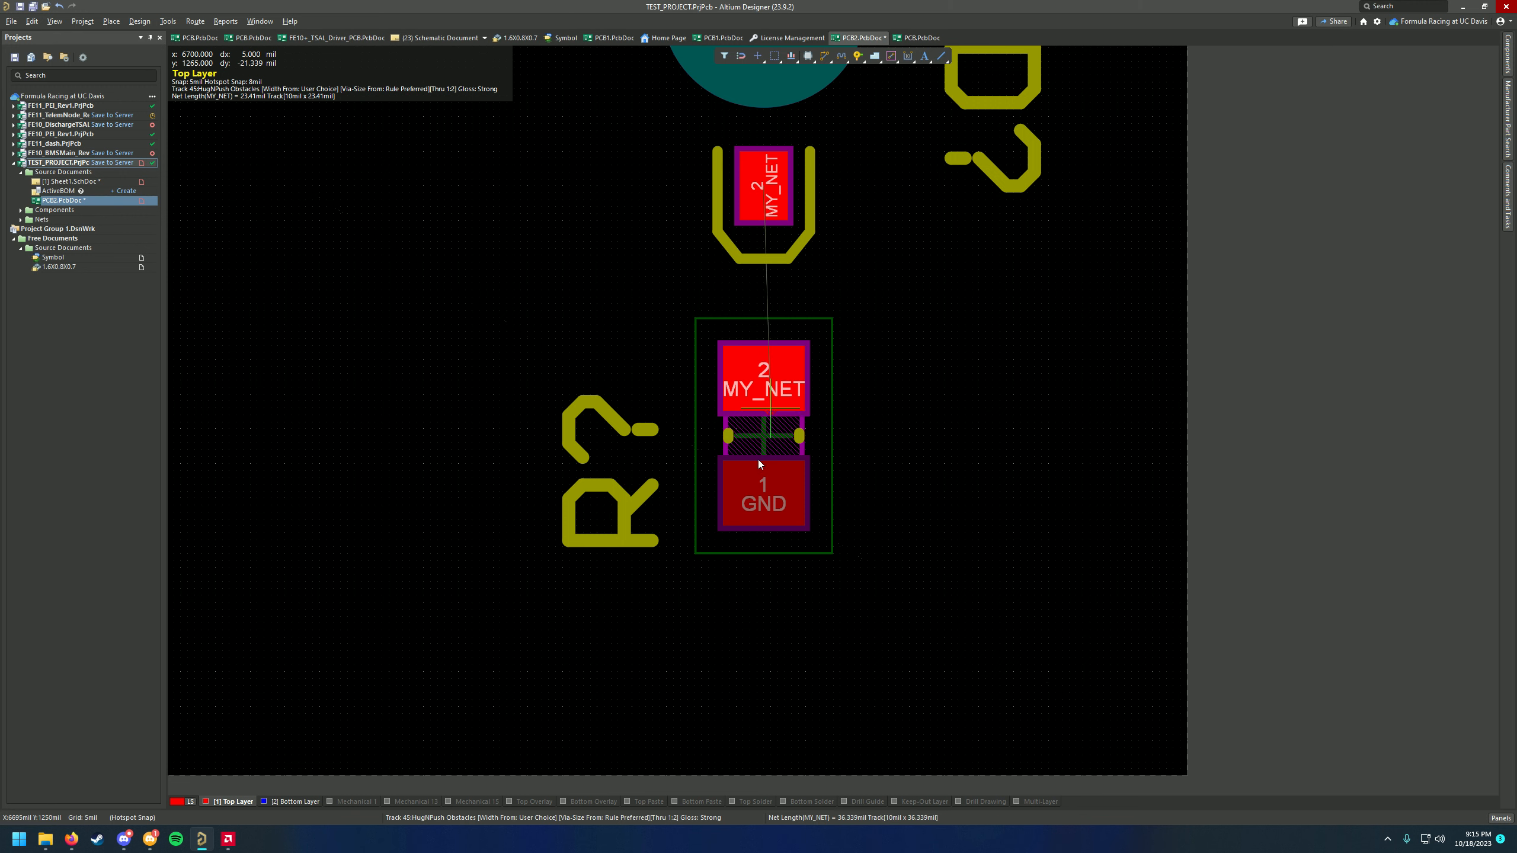
scroll(747, 487, "up", 3, "ctrl")
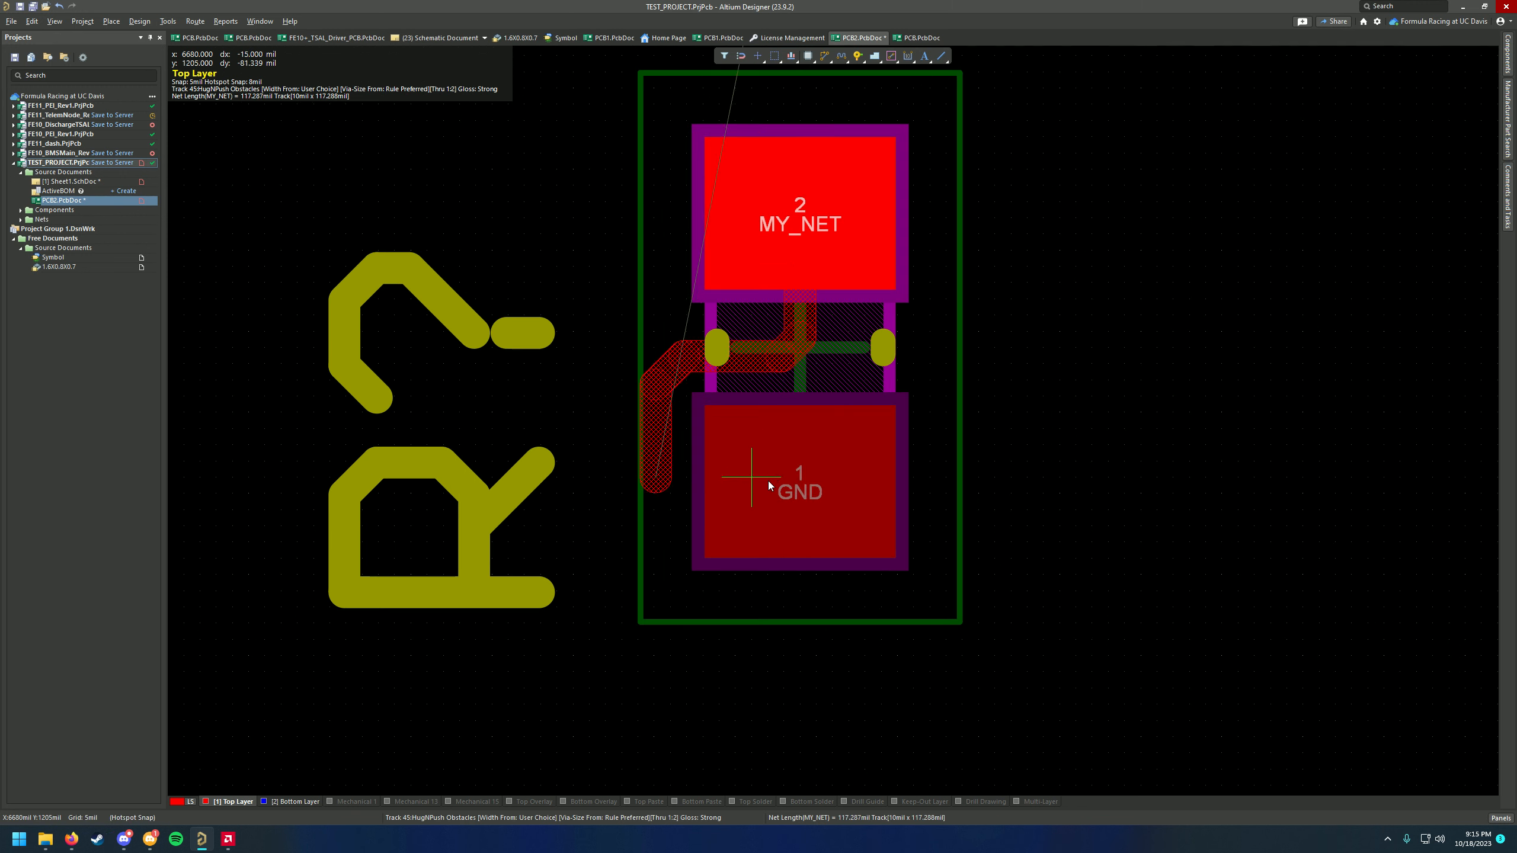
key("Escape")
key("Escape")
Examine the LED's and R?'s pads and their net names on the board, including a look in 3D
scroll(797, 467, "down", 3, "ctrl")
right_click_drag(785, 461, 737, 480)
right_click_drag(769, 262, 829, 448)
scroll(788, 518, "down", 3, "ctrl")
scroll(791, 546, "up", 3, "ctrl")
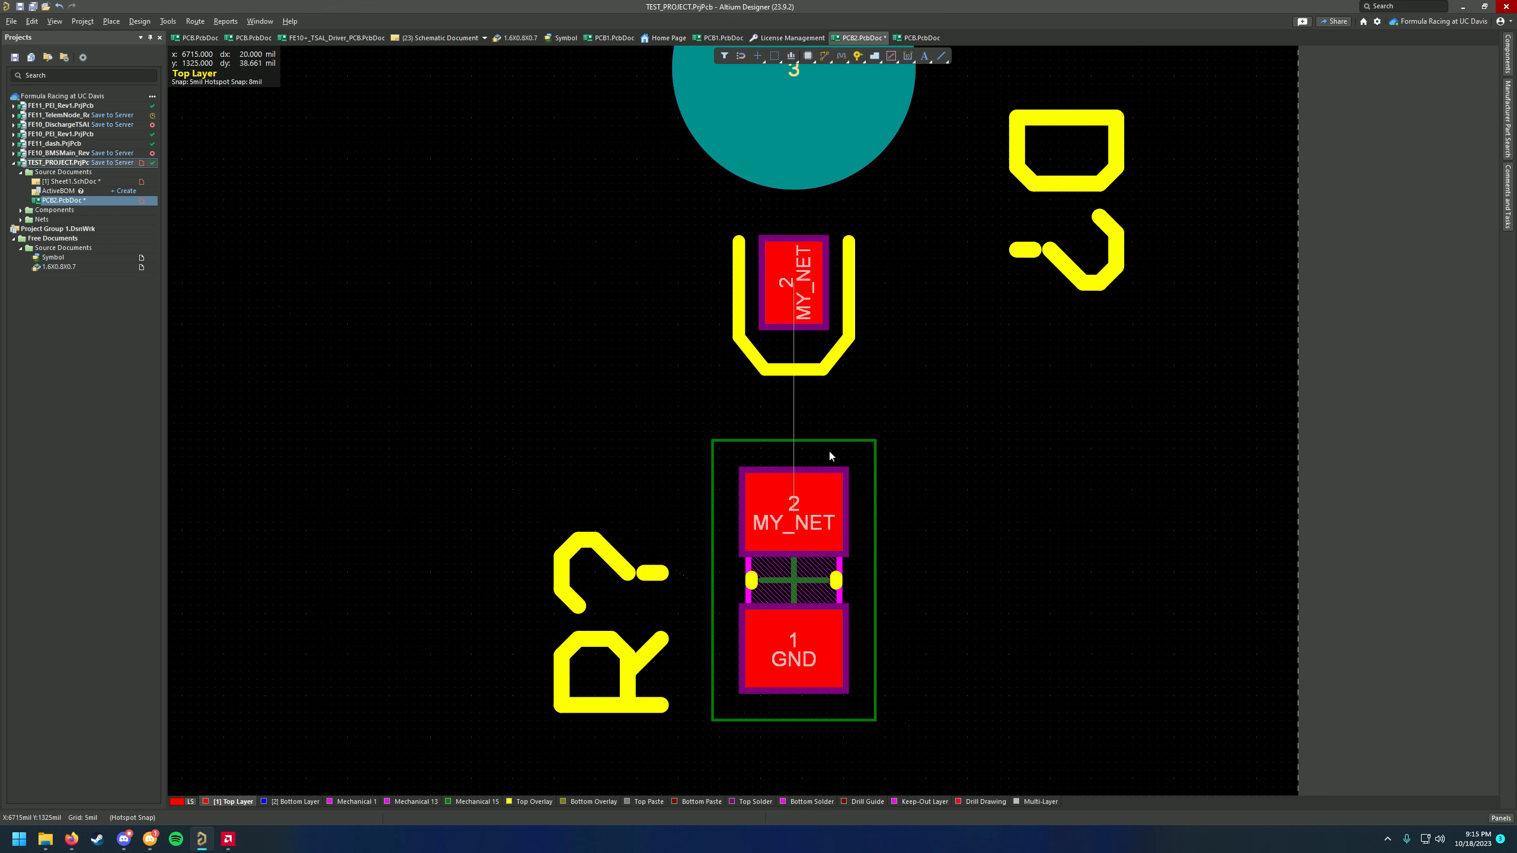
scroll(798, 599, "down", 2, "ctrl")
scroll(798, 598, "up", 5, "ctrl")
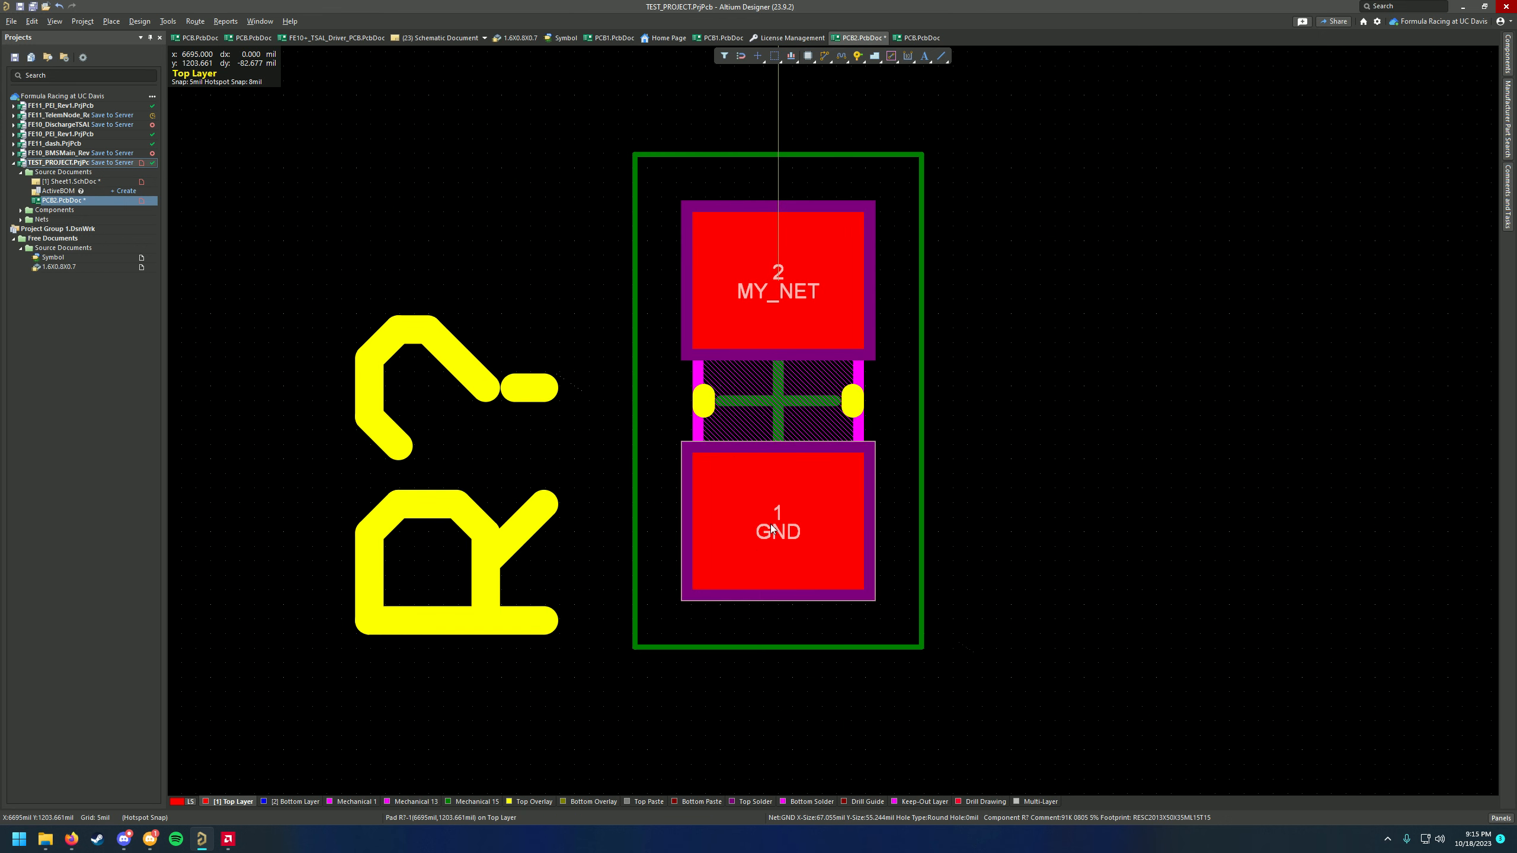
scroll(788, 519, "down", 2, "ctrl")
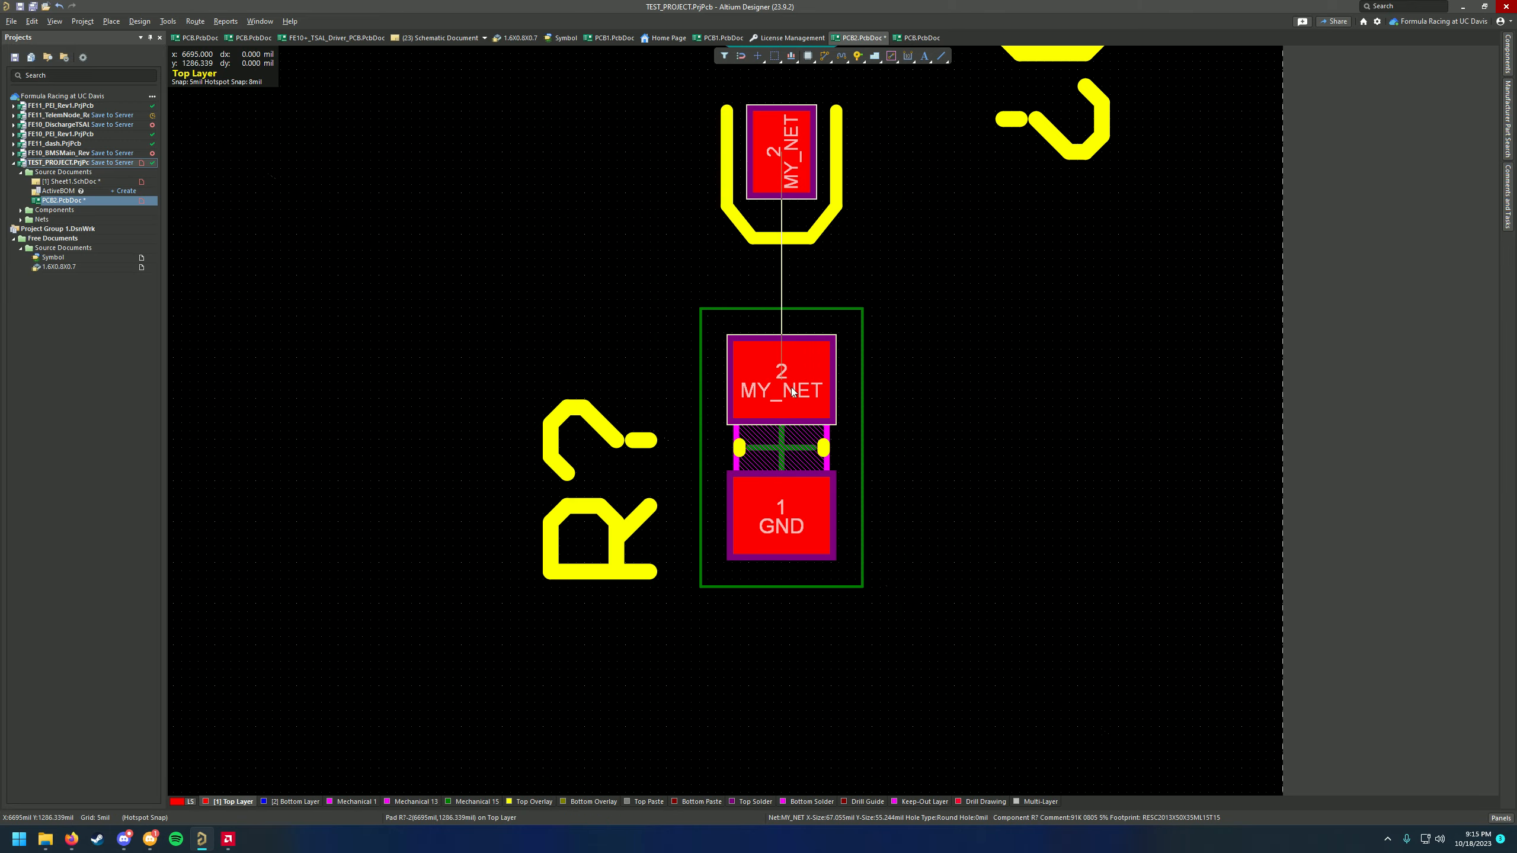
scroll(801, 493, "up", 1, "ctrl")
scroll(788, 495, "down", 2, "ctrl")
key("3")
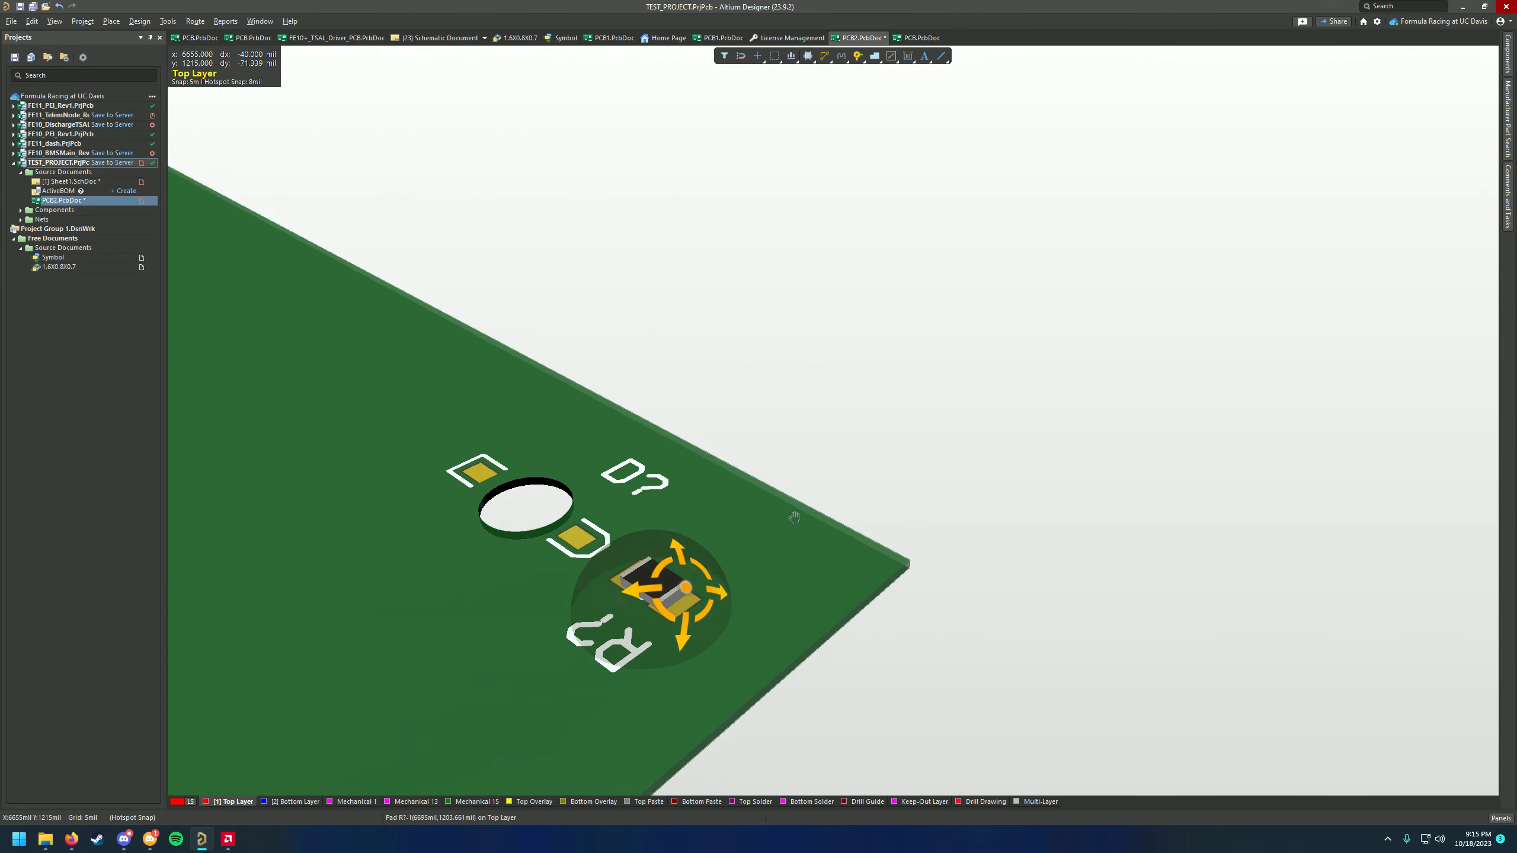
key("2")
scroll(780, 582, "down", 4, "ctrl")
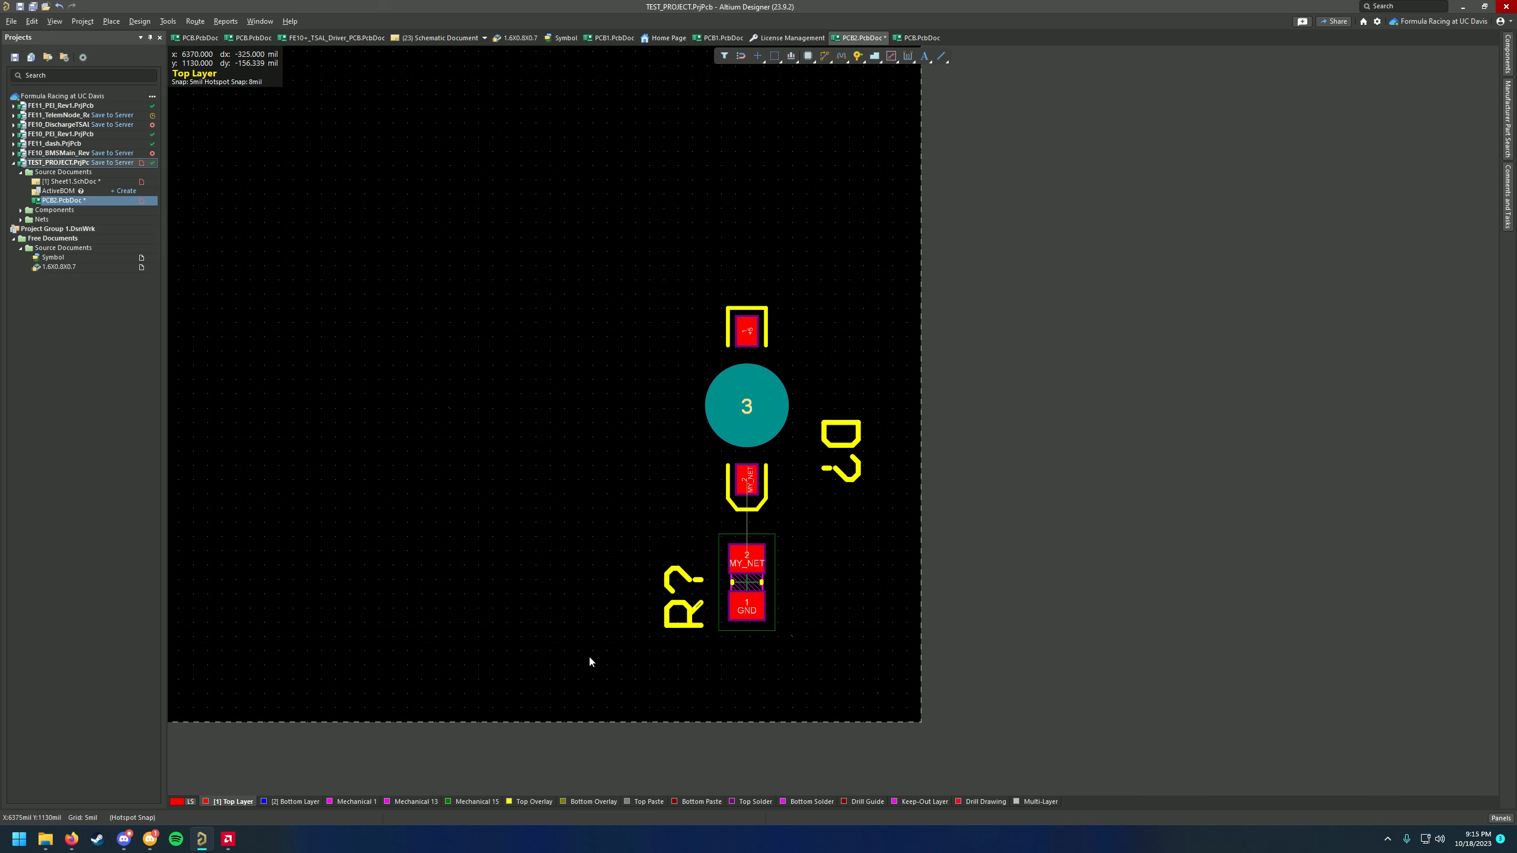
right_click_drag(640, 624, 680, 583)
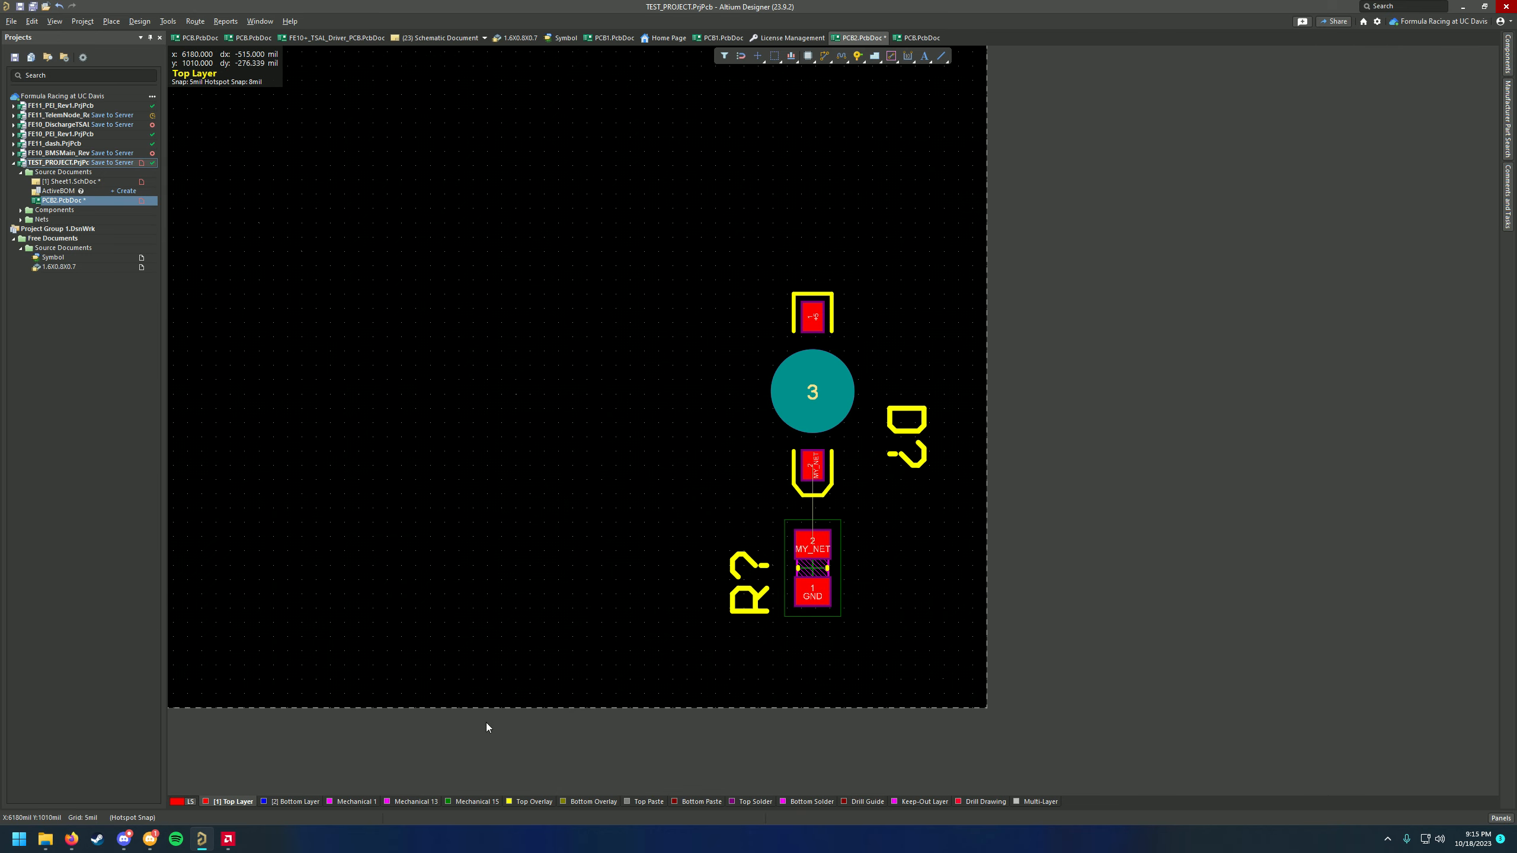
right_click_drag(652, 642, 611, 650)
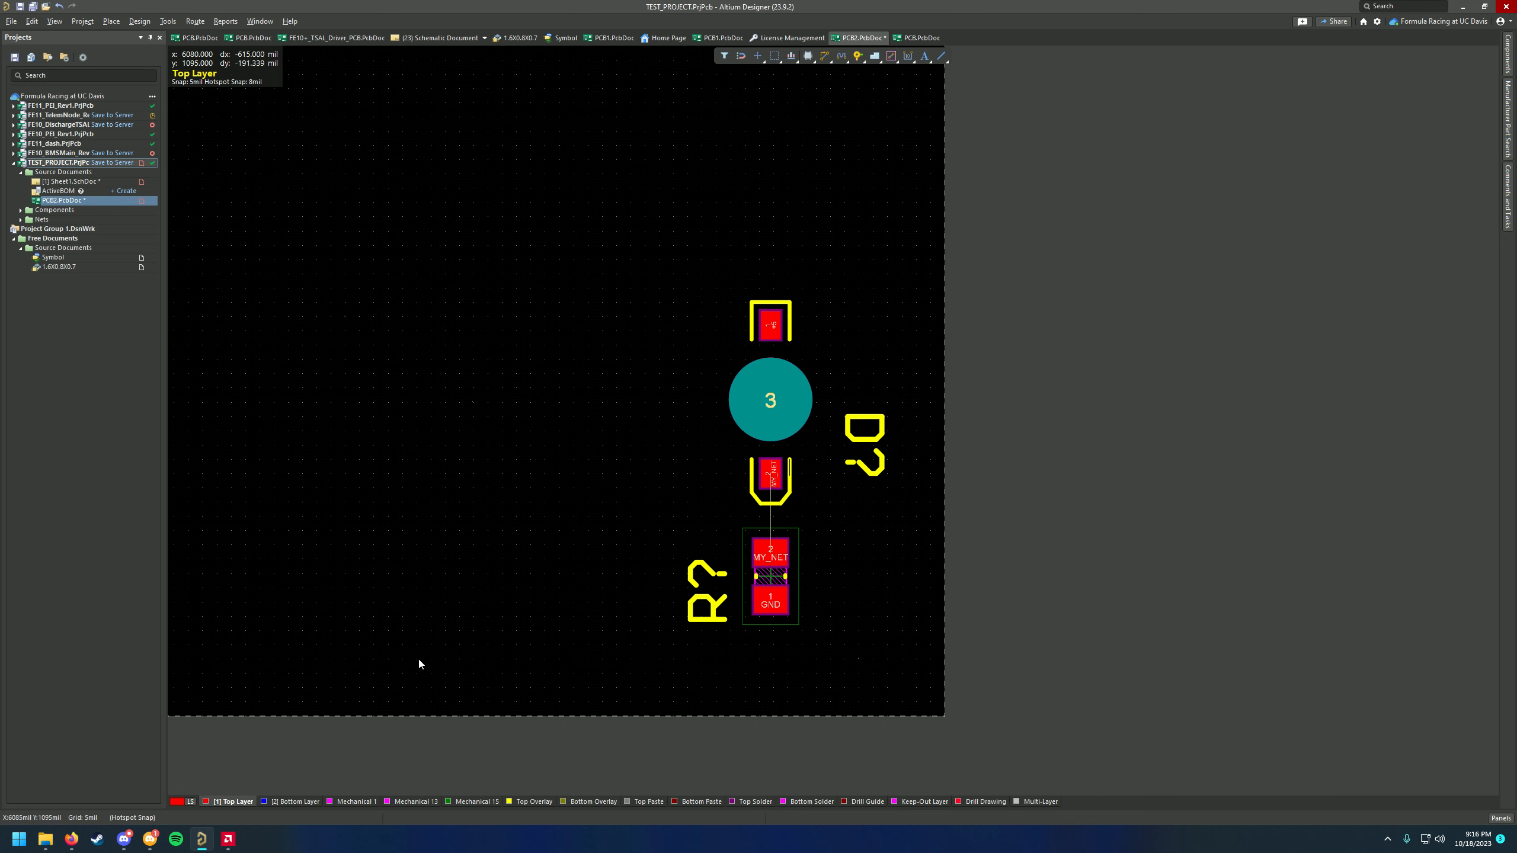
right_click_drag(447, 645, 393, 639)
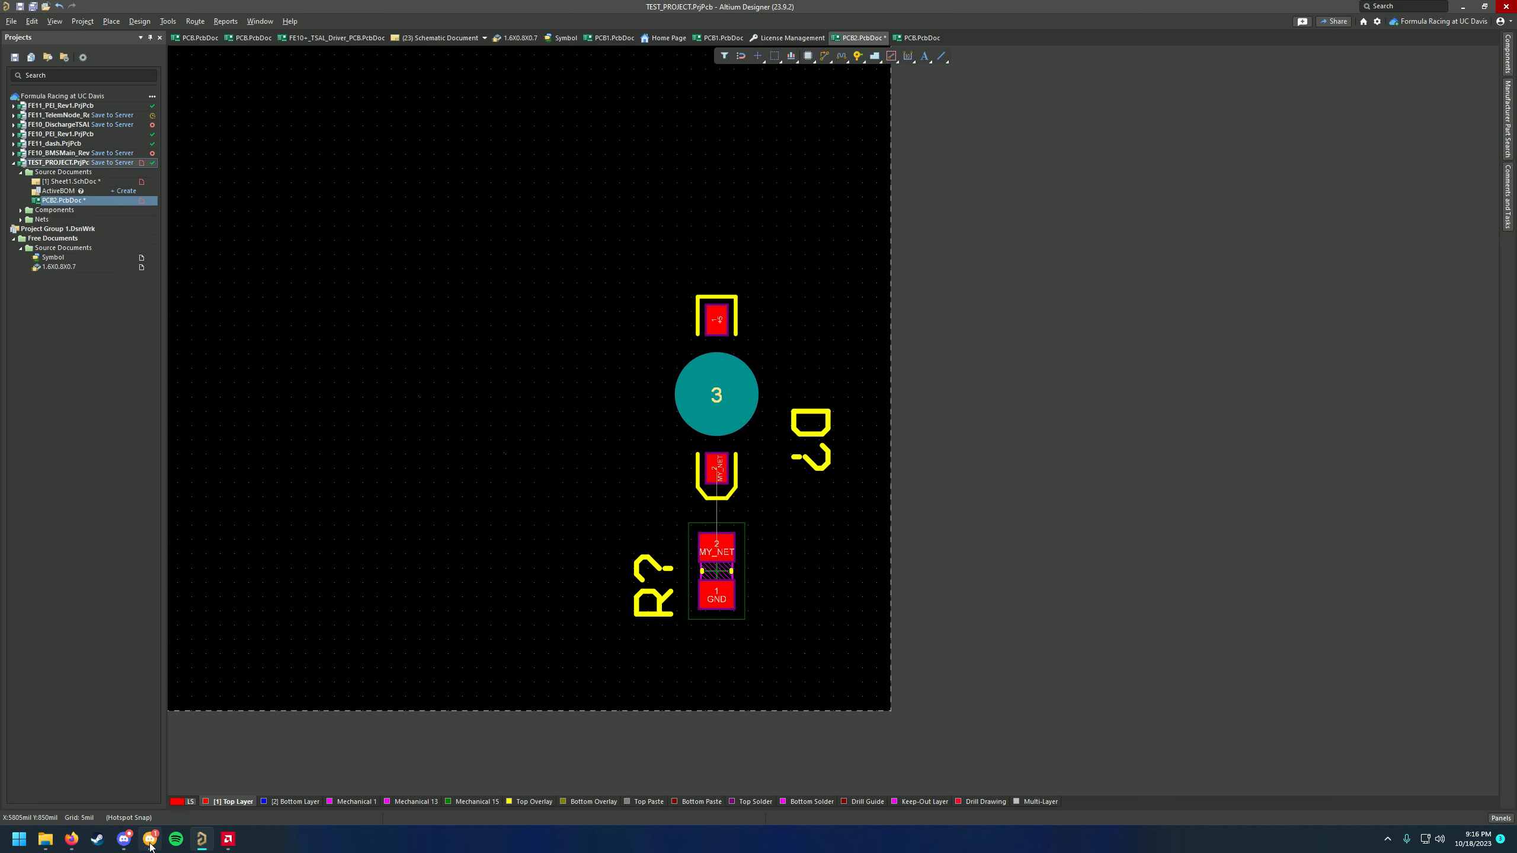
mouse_move(150, 848)
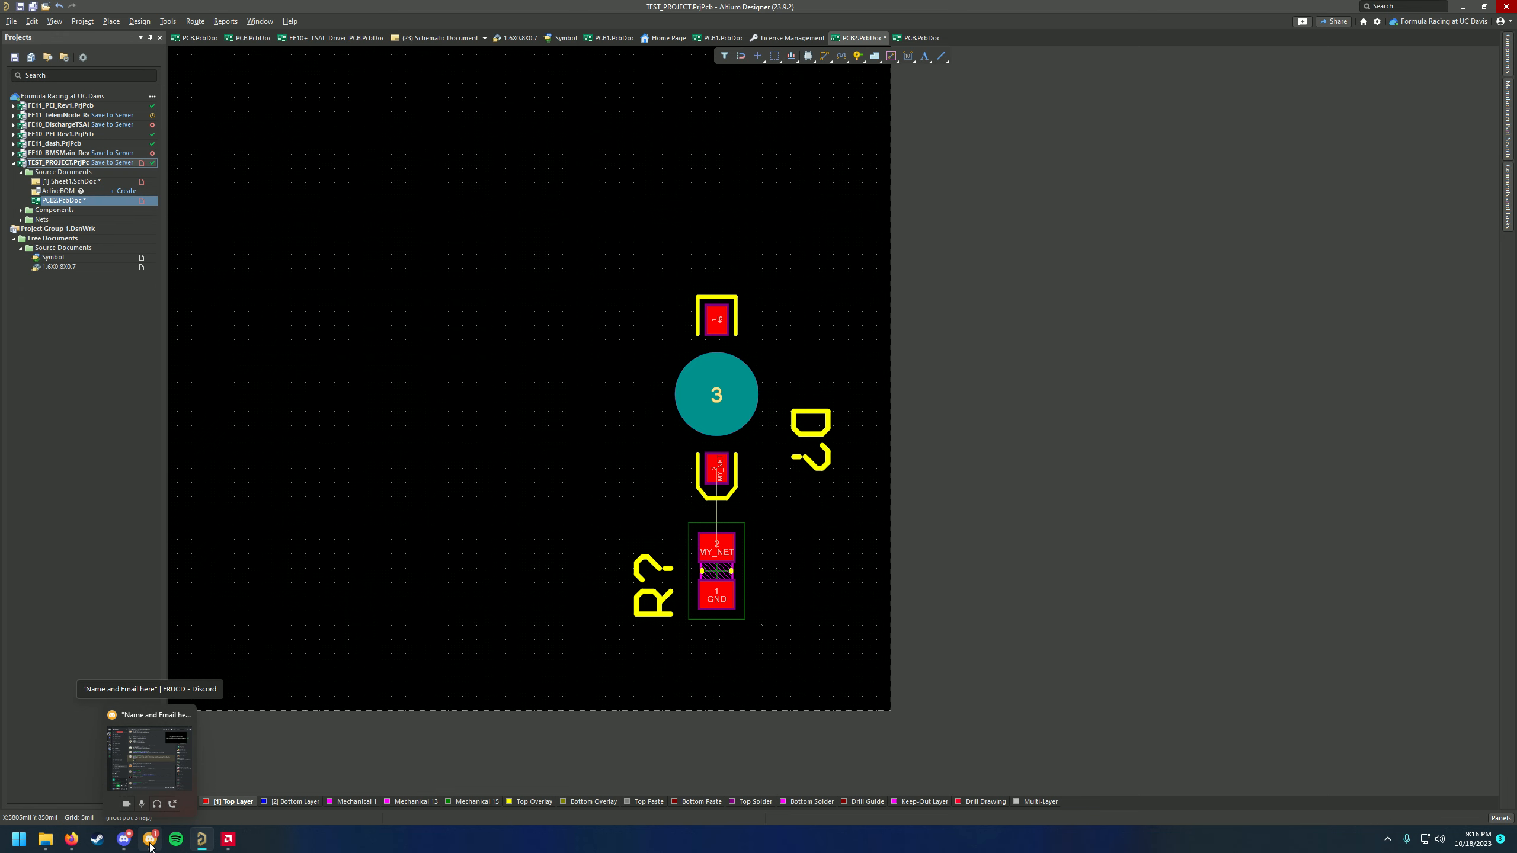
right_click_drag(403, 624, 452, 615)
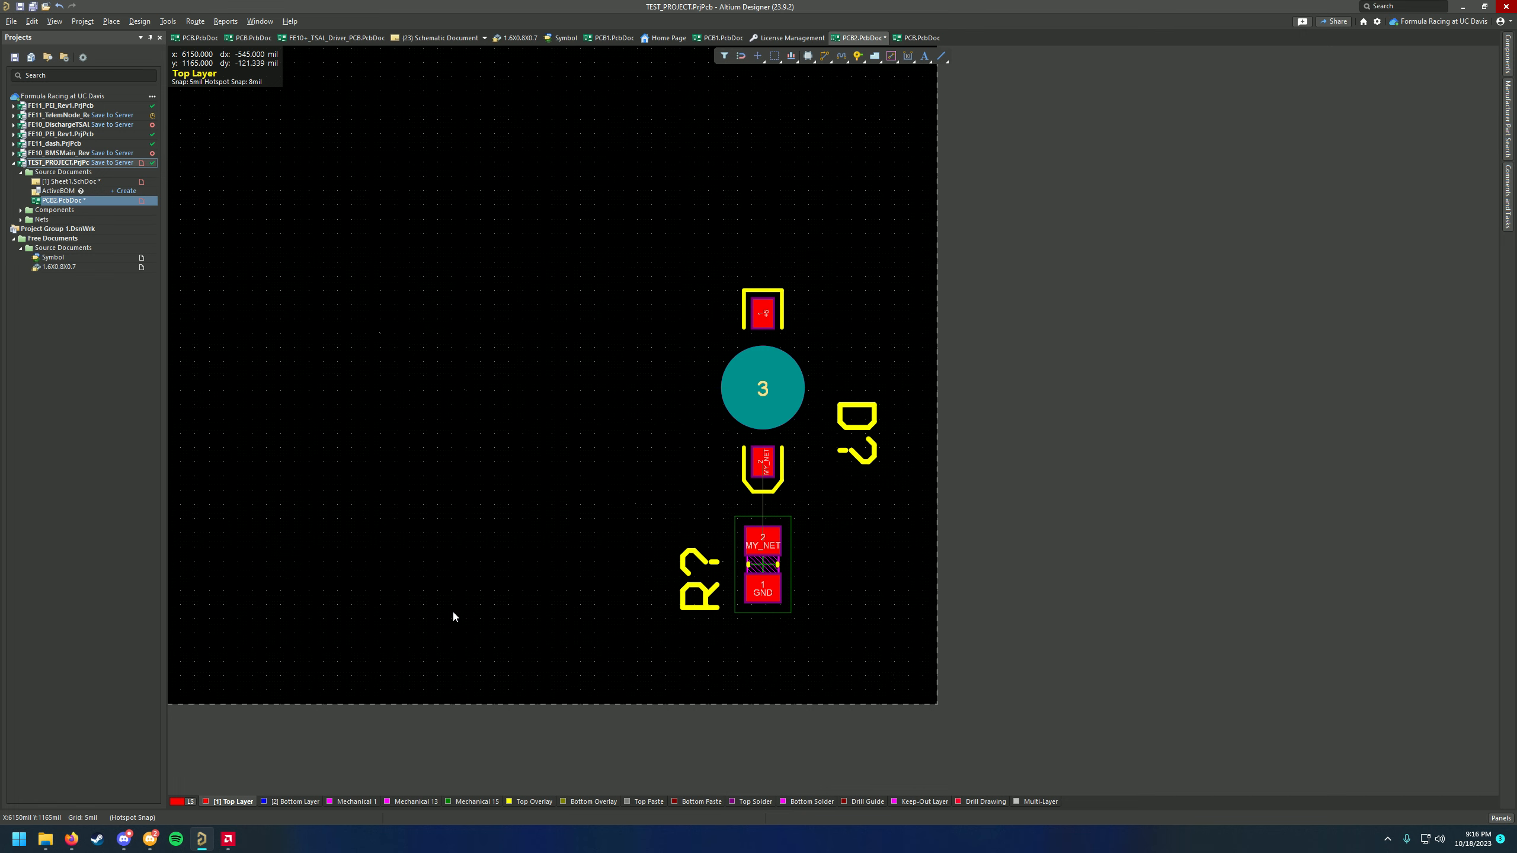
right_click_drag(570, 594, 452, 583)
right_click_drag(493, 522, 458, 554)
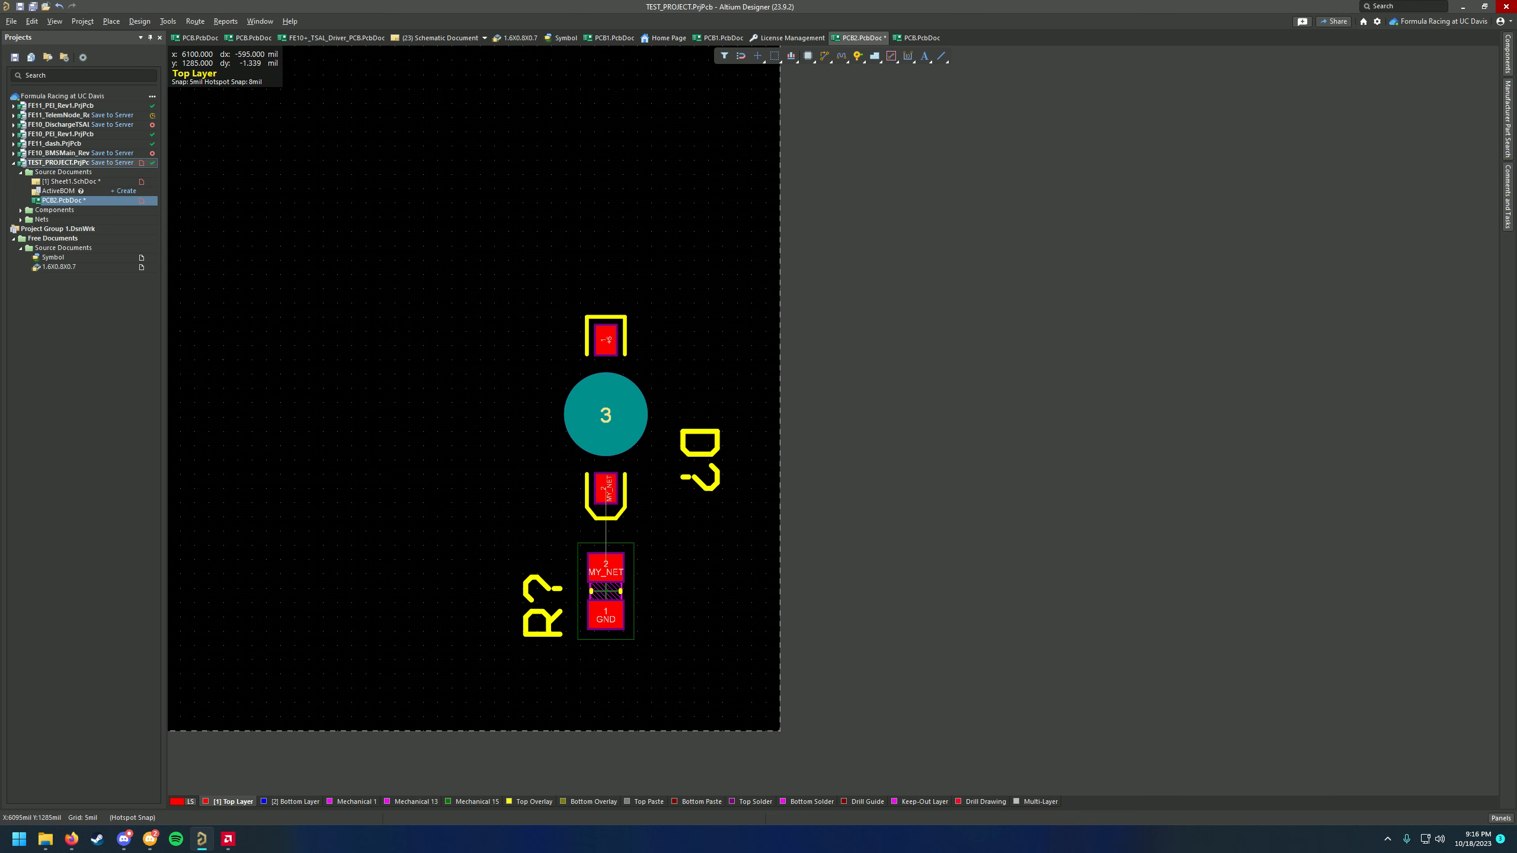
scroll(907, 576, "down", 4, "ctrl")
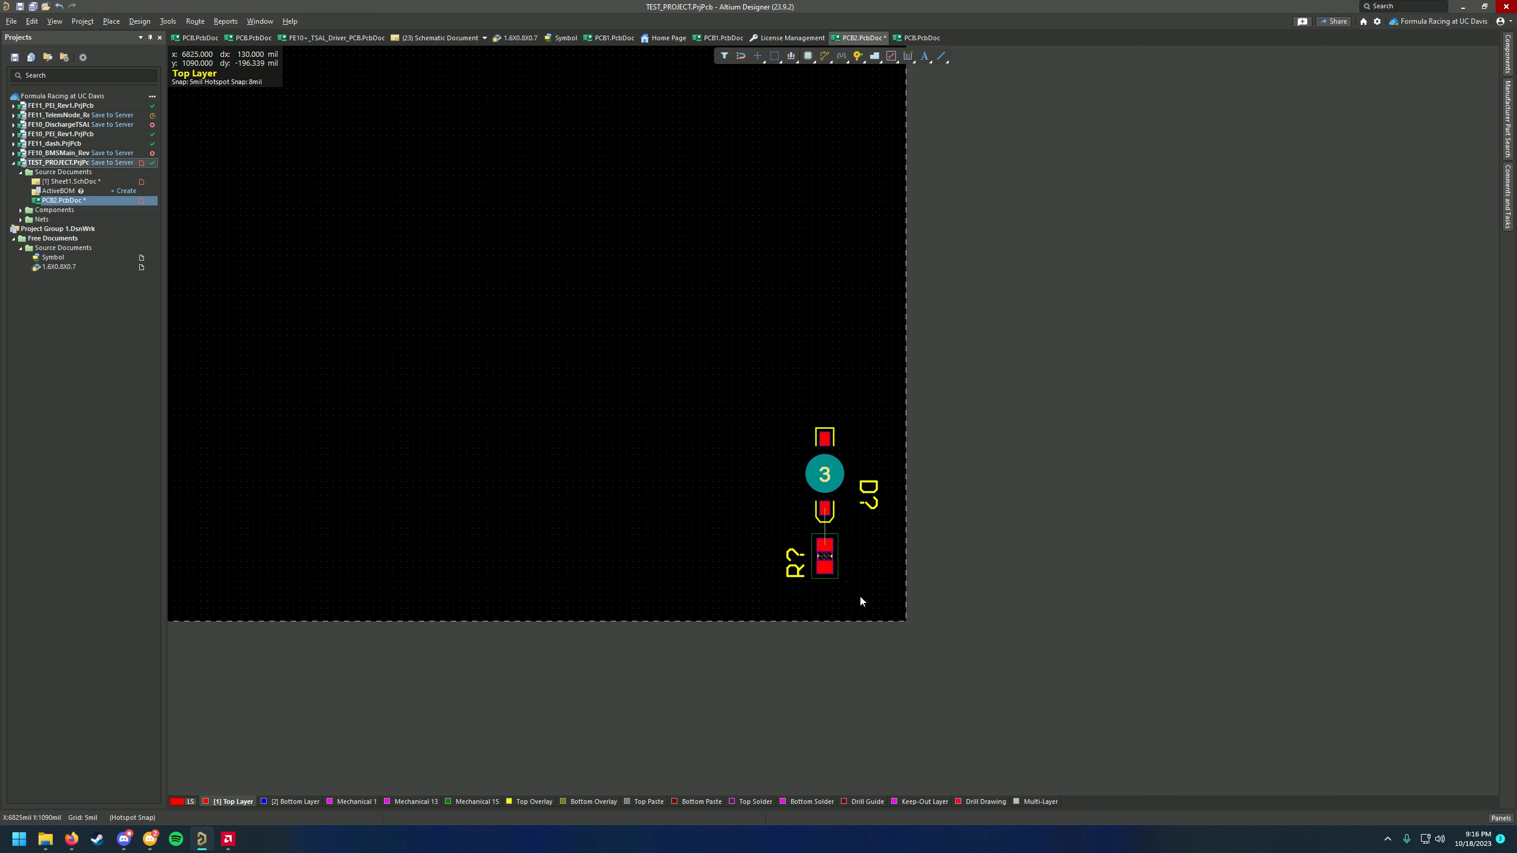
right_click_drag(640, 570, 671, 549)
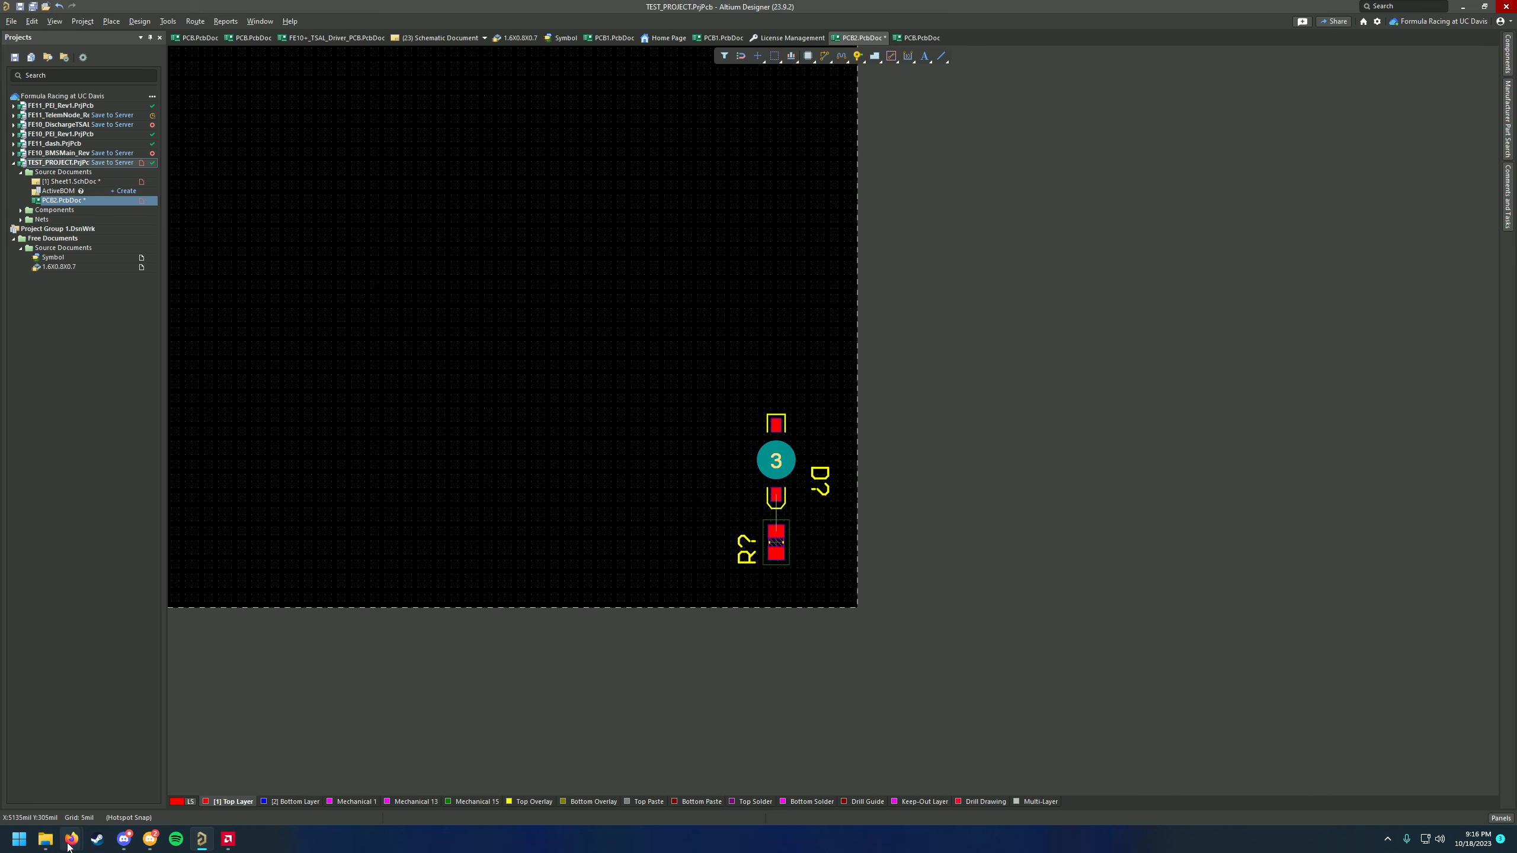
Switch to Firefox and look through the Science Museum photos of an old circuit board's component side and track side
mouse_move(70, 839)
left_click(89, 787)
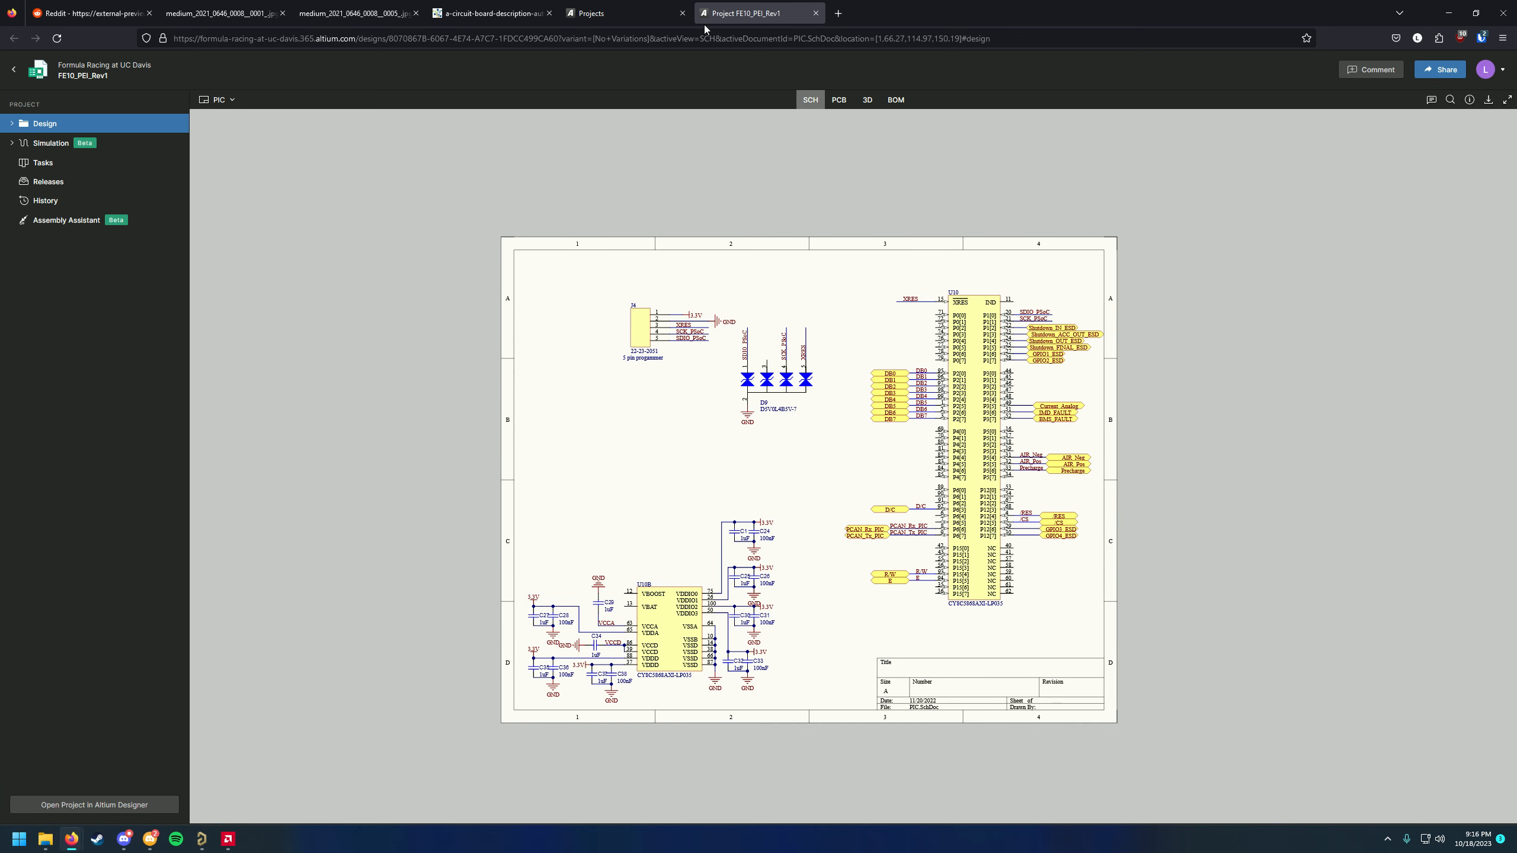
left_click(603, 13)
left_click(487, 13)
left_click(393, 12)
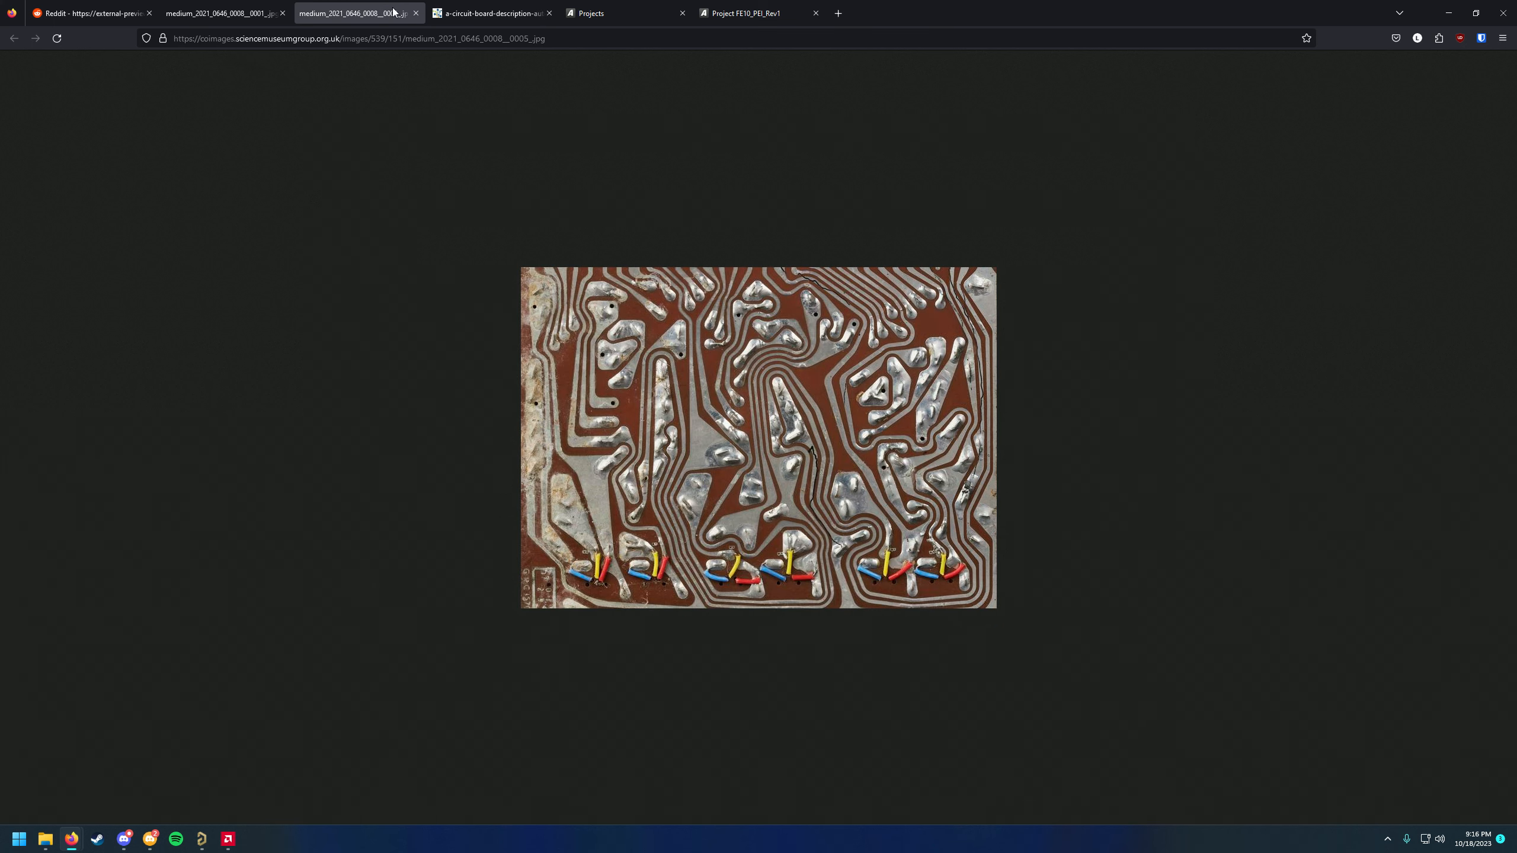
left_click(221, 13)
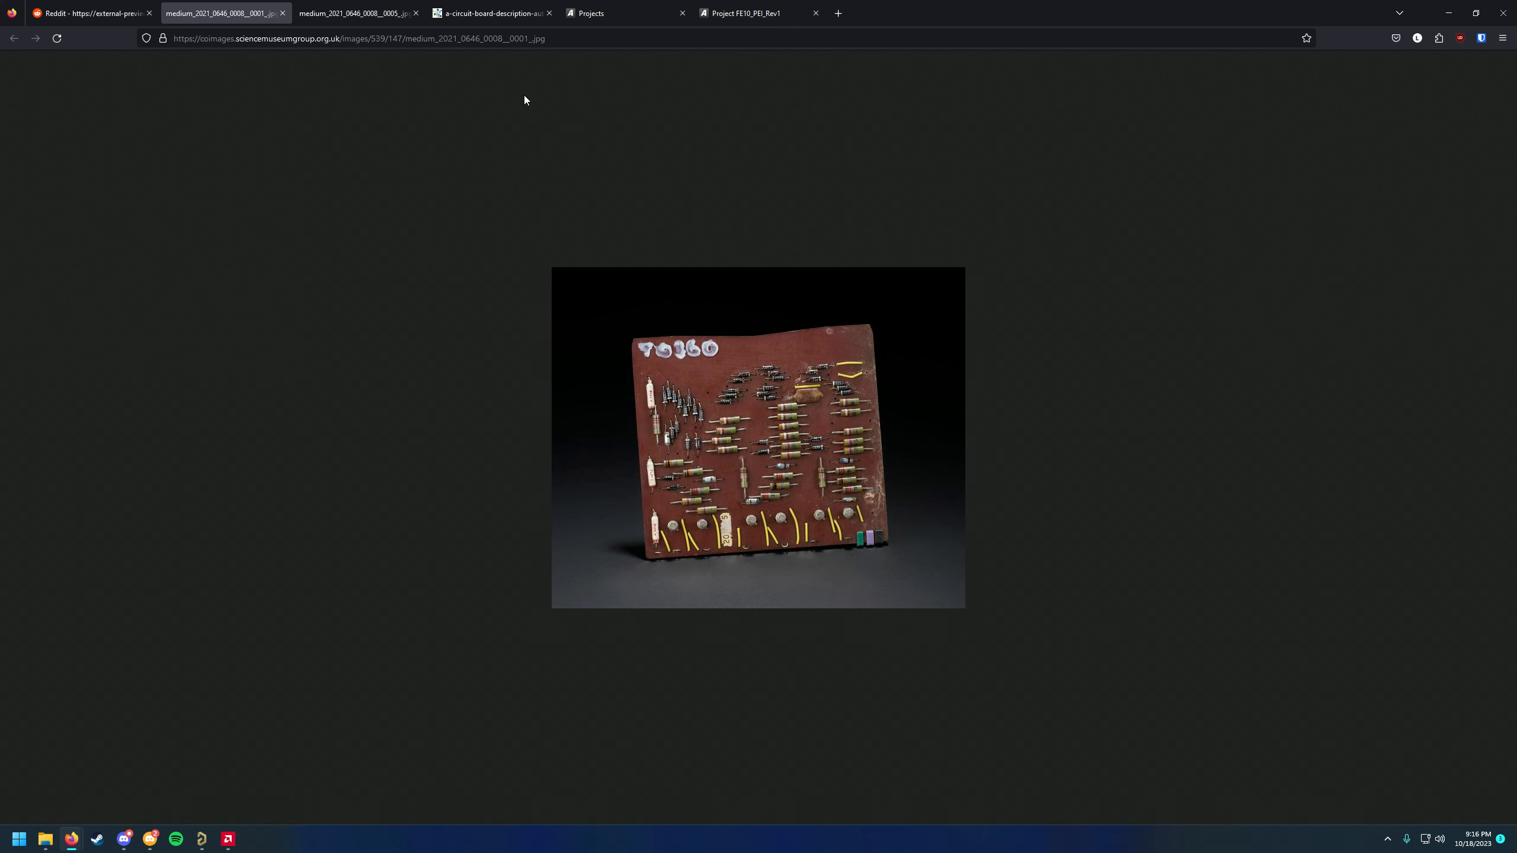
left_click(348, 14)
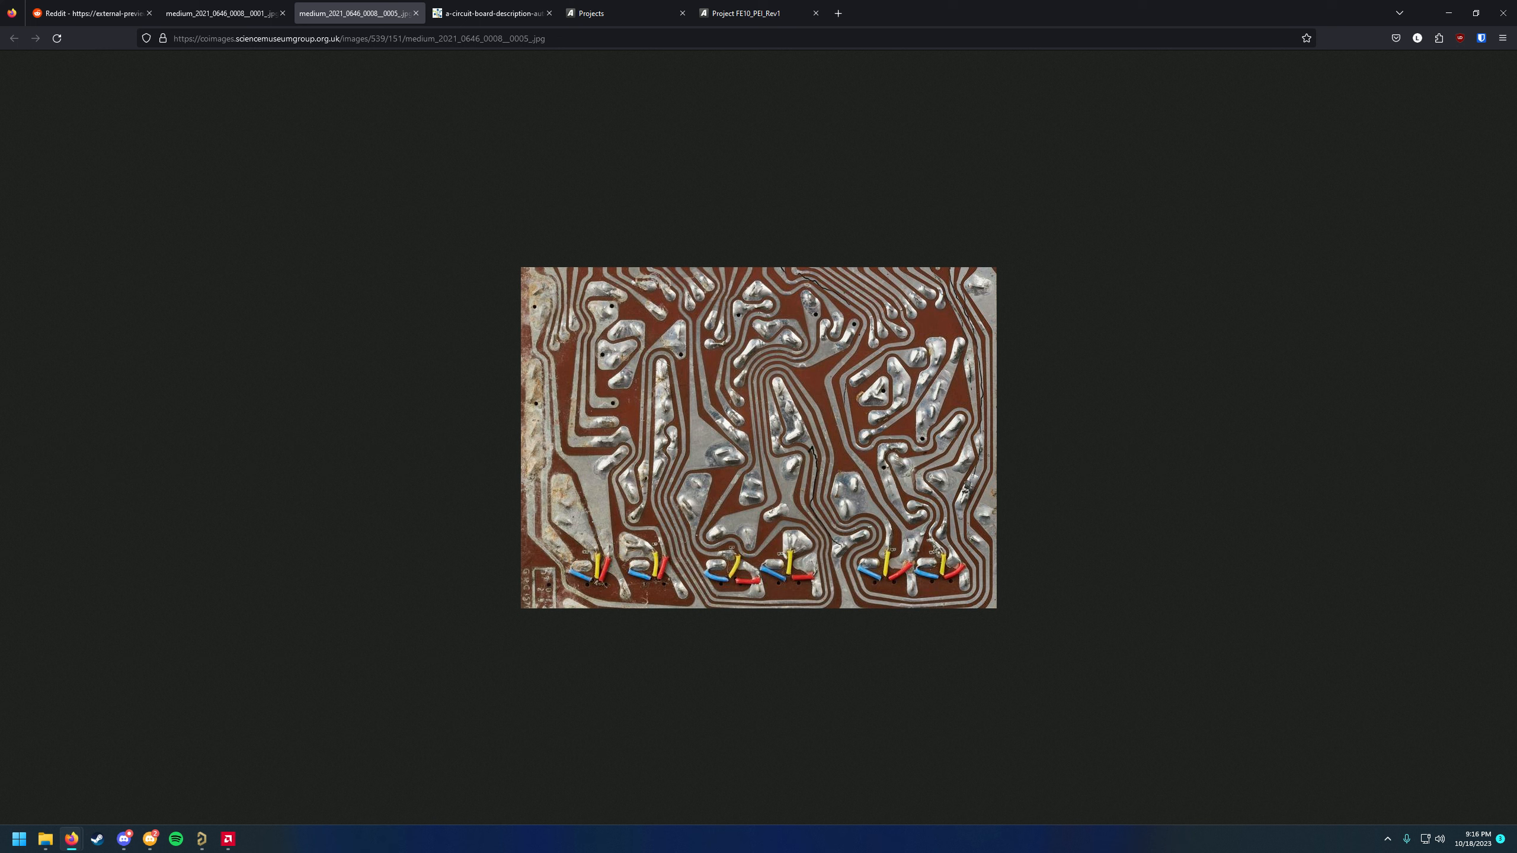
mouse_move(229, 837)
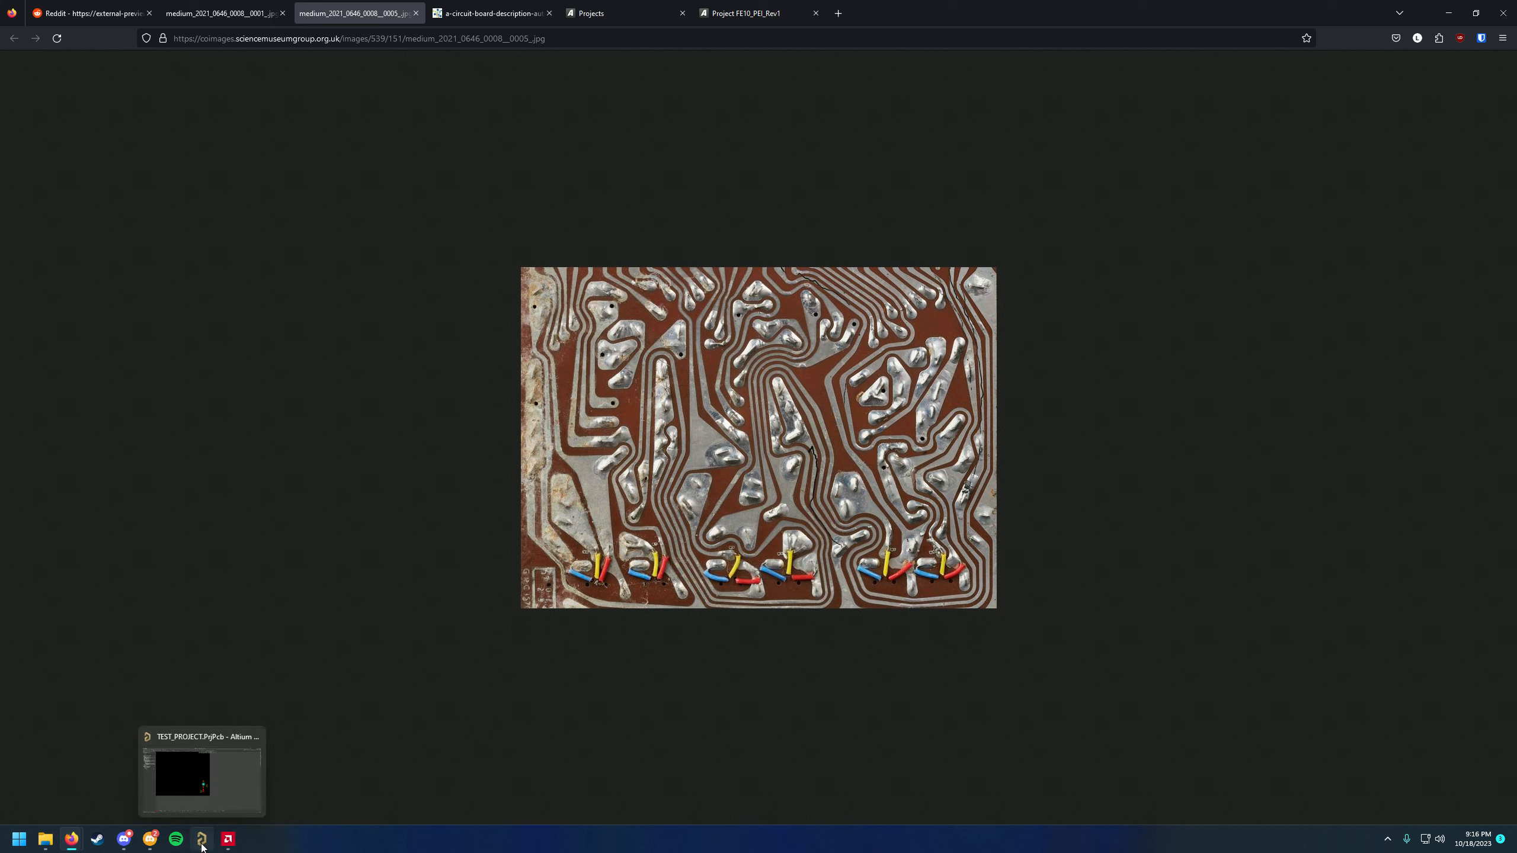
Switch back to Altium Designer and inspect the D? and R? footprints on the PCB2 board
left_click(202, 840)
scroll(679, 596, "up", 5)
key("super")
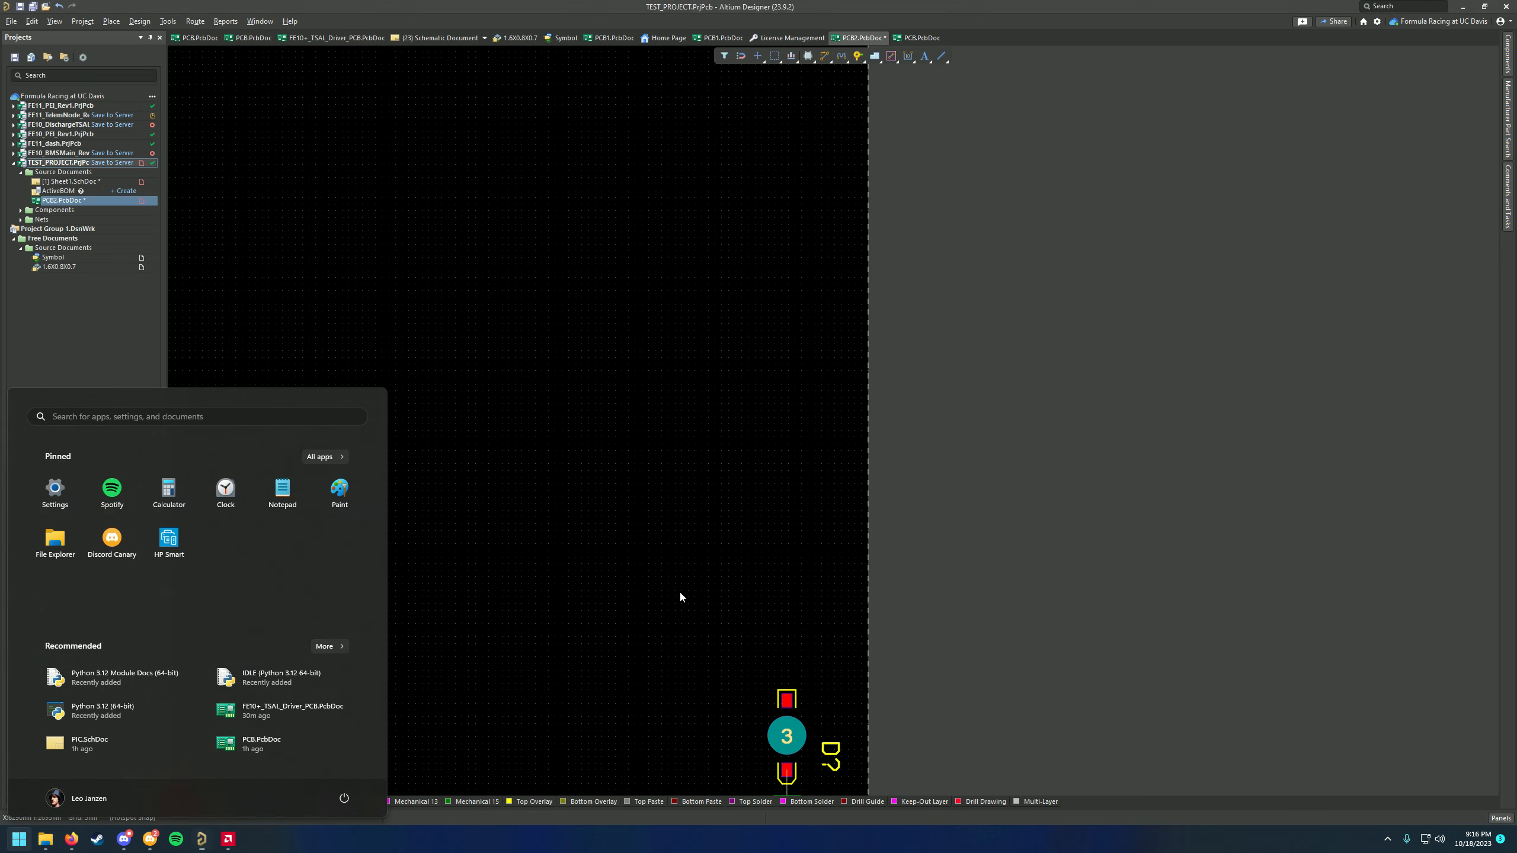
scroll(679, 594, "down", 6)
left_click(684, 517)
scroll(693, 518, "up", 2, "ctrl")
right_click_drag(779, 568, 606, 488)
scroll(606, 483, "up", 2, "ctrl")
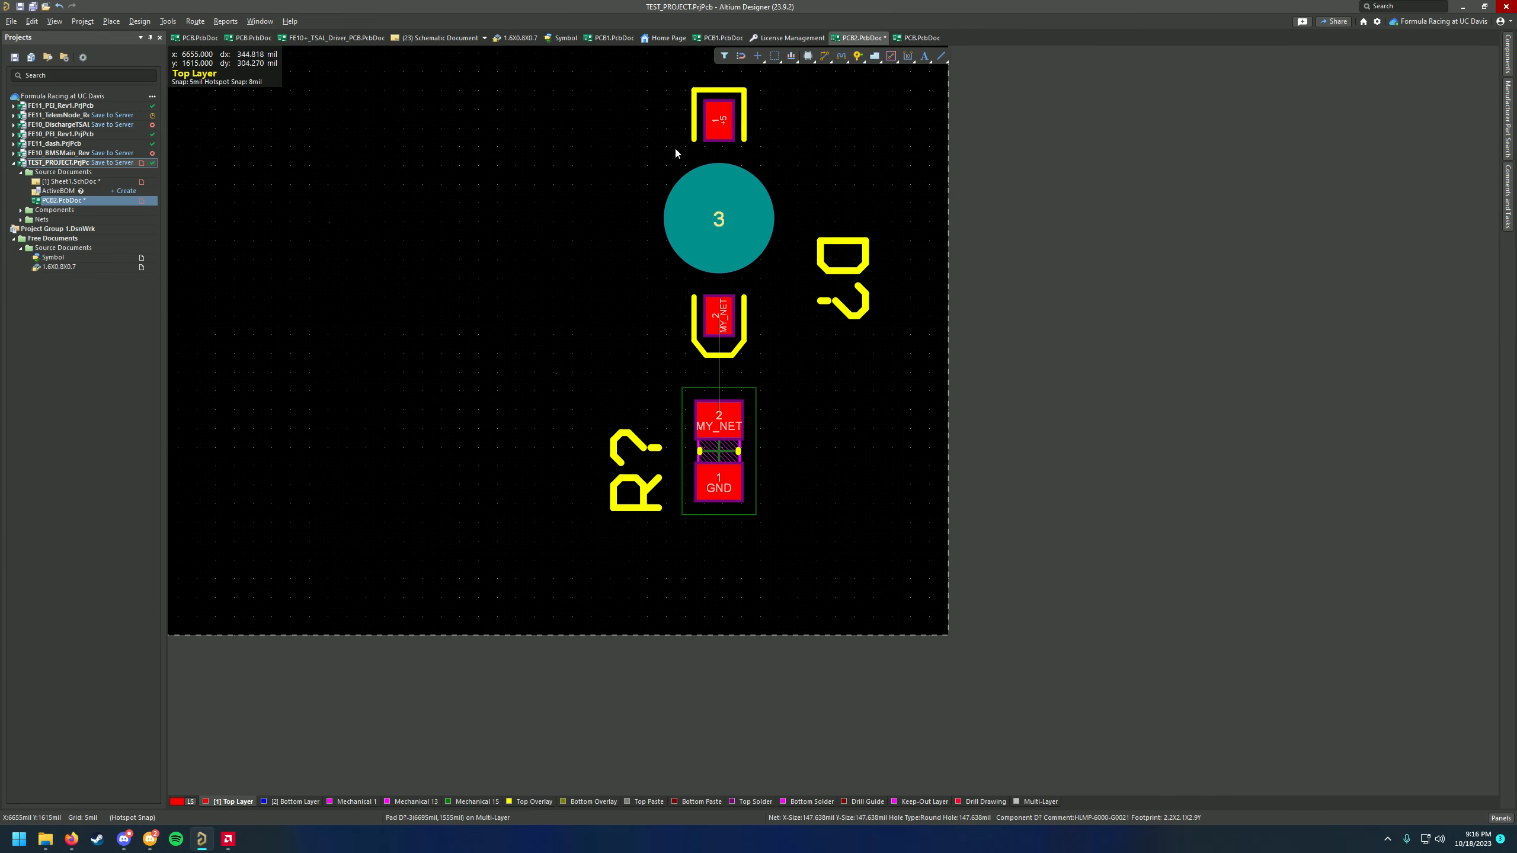
right_click_drag(629, 290, 590, 450)
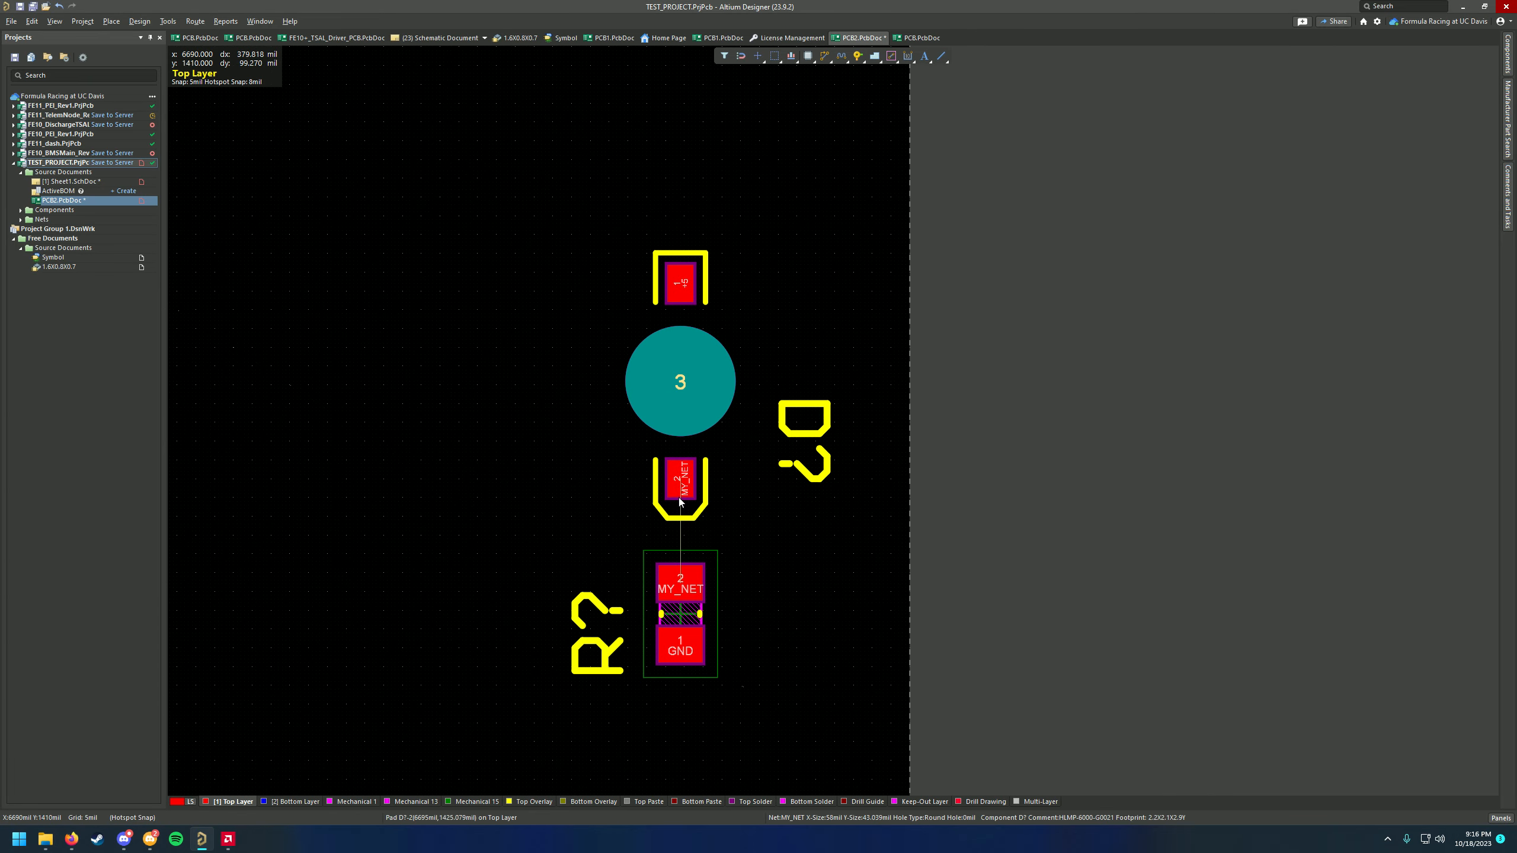
scroll(697, 560, "down", 3, "ctrl")
right_click_drag(697, 560, 728, 481)
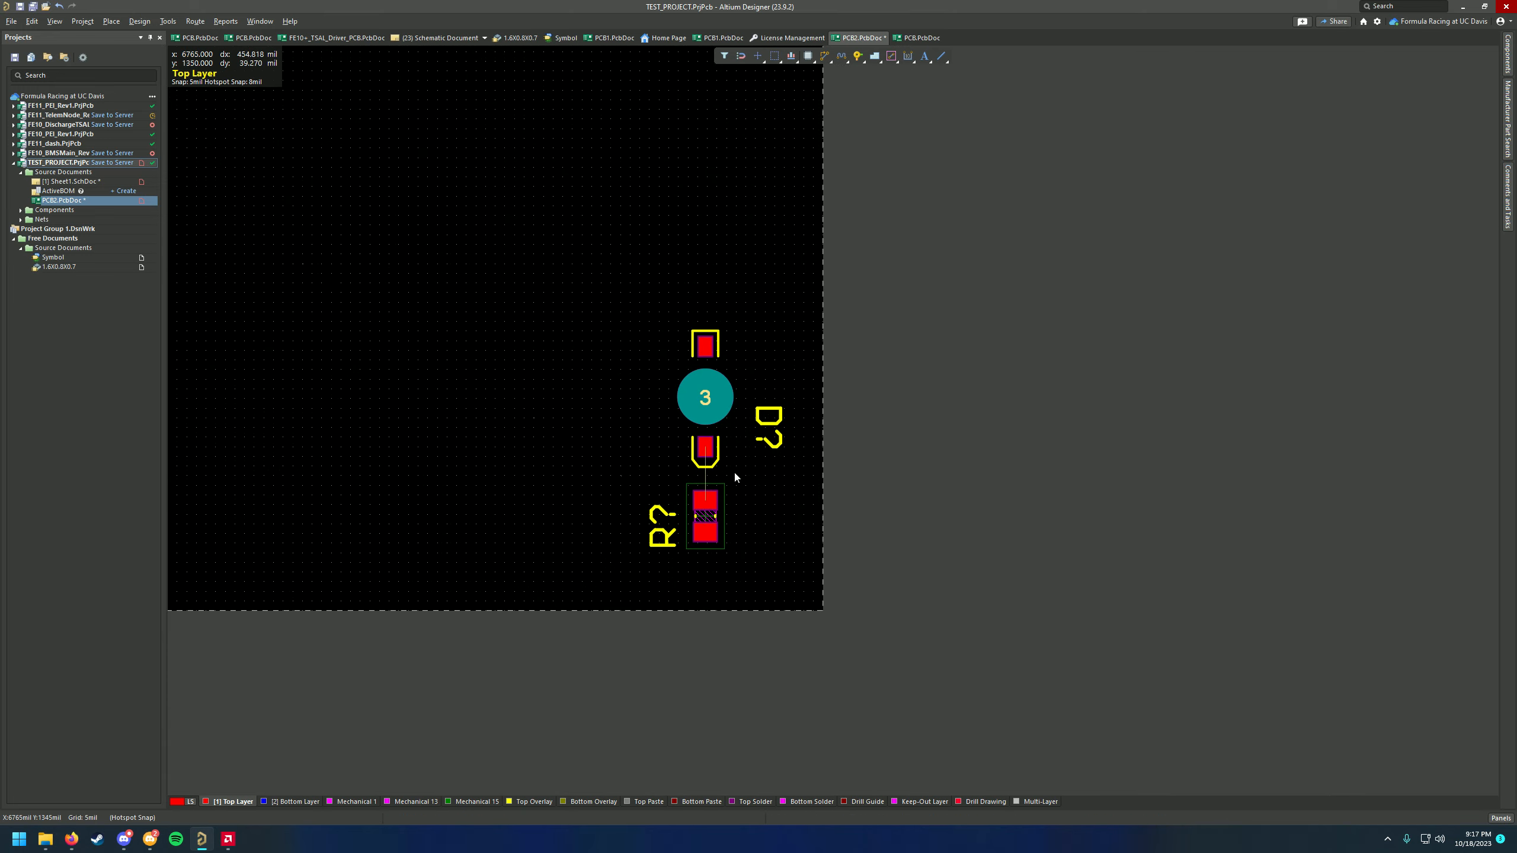
right_click_drag(761, 365, 846, 436)
scroll(847, 436, "down", 1, "ctrl")
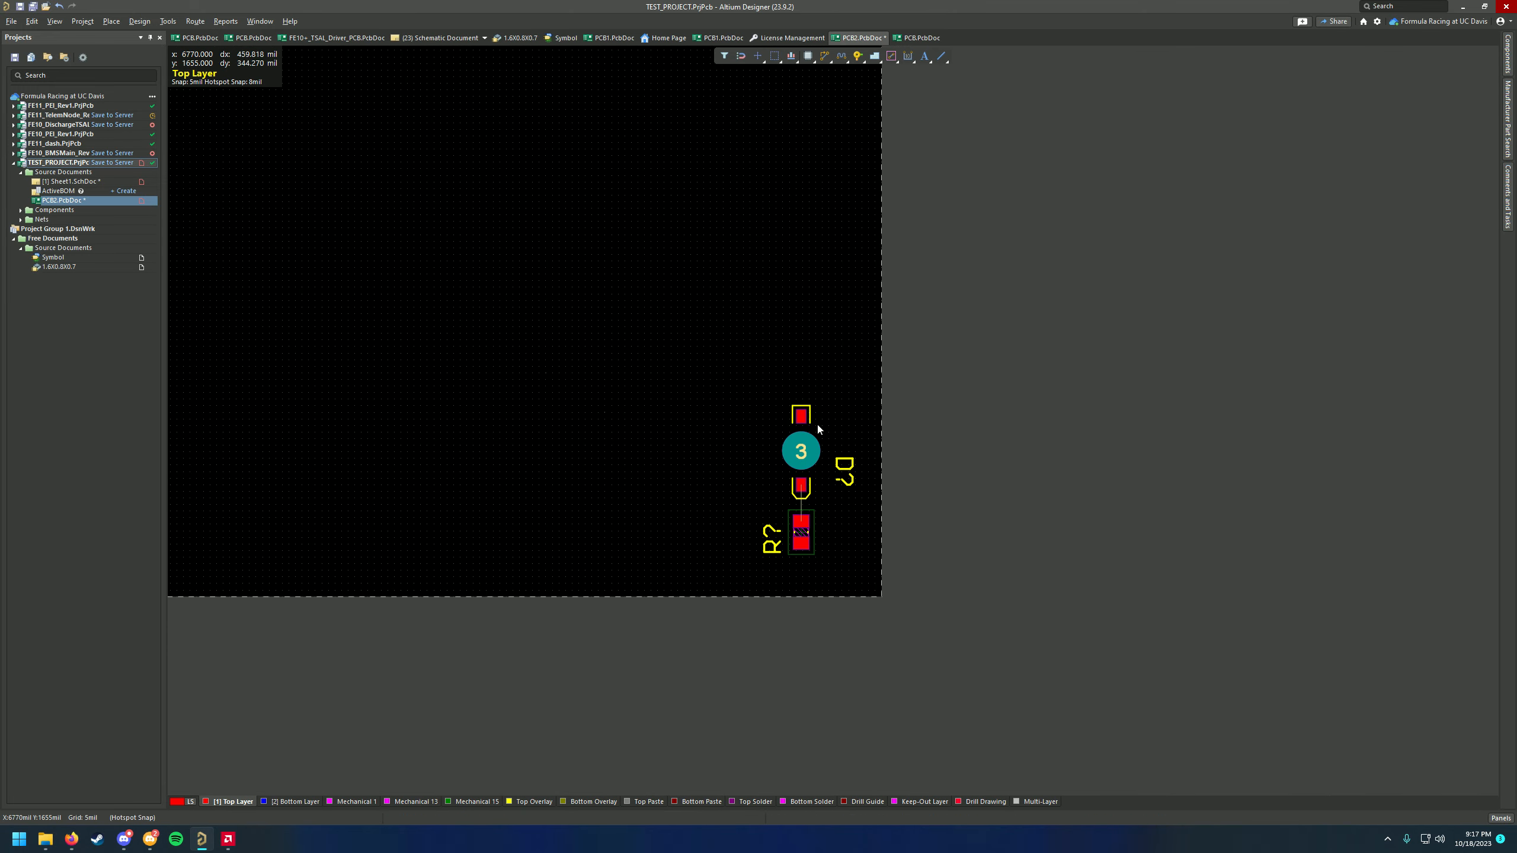
scroll(803, 461, "up", 2, "ctrl")
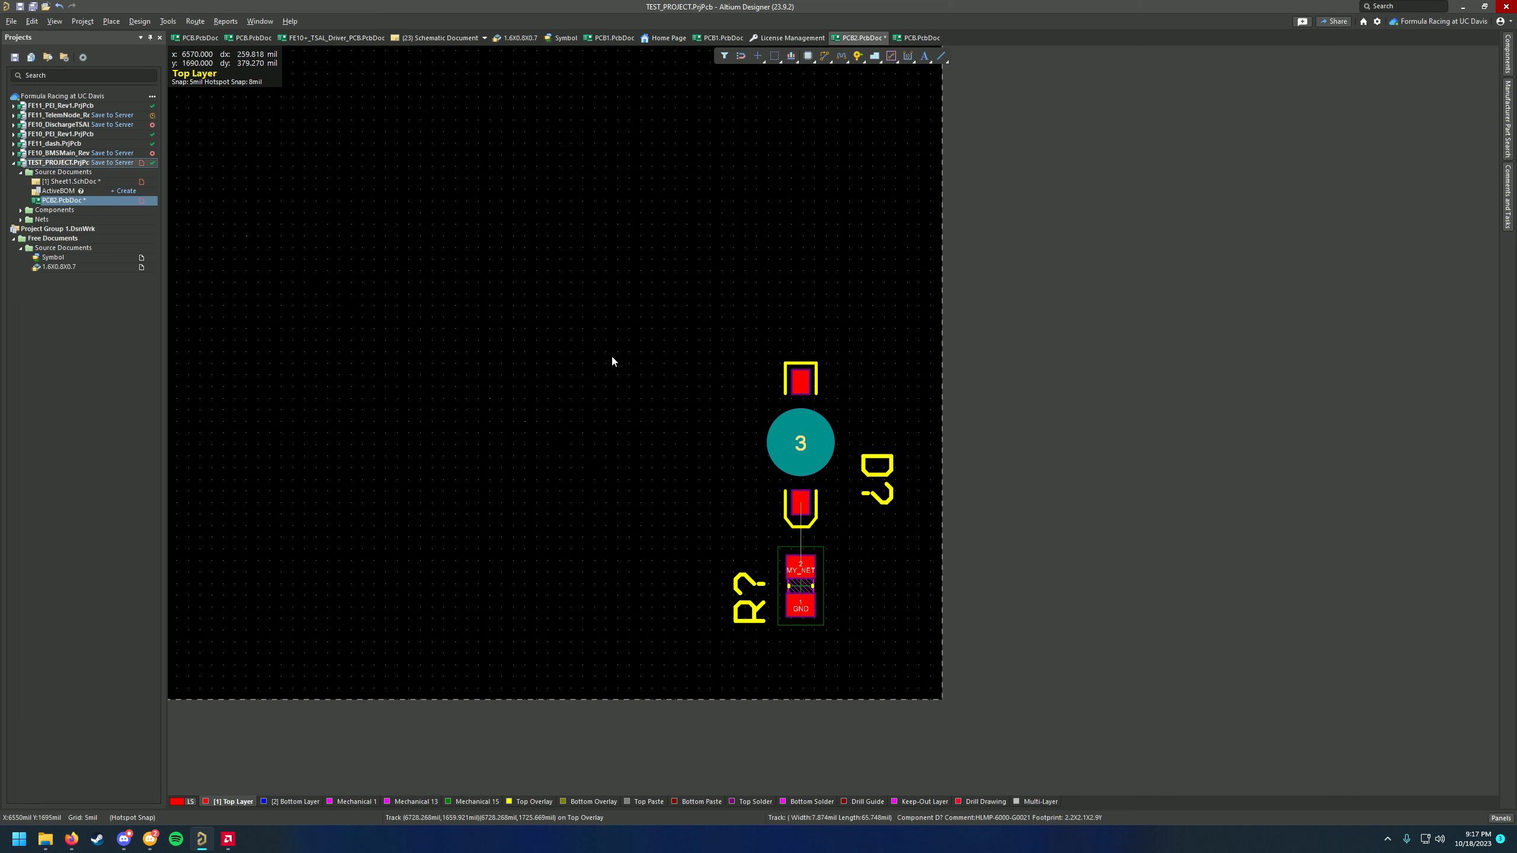
right_click_drag(838, 517, 765, 518)
right_click_drag(797, 601, 772, 516)
Route a straight horizontal top-layer track 10 mil wide and about 390 mil long in the empty area left of D?
right_click_drag(470, 464, 822, 569)
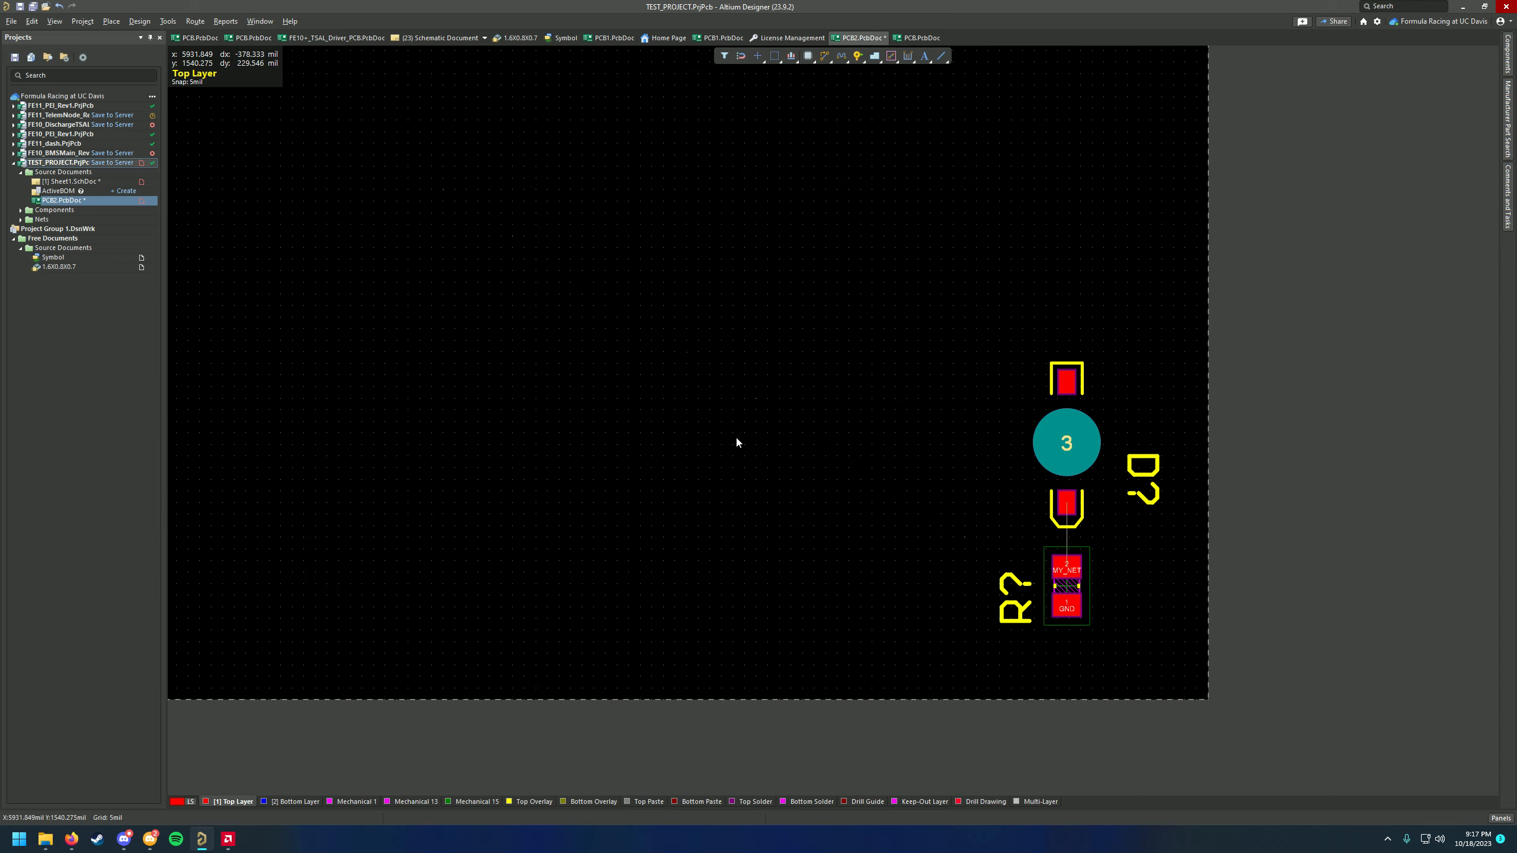
scroll(1038, 457, "up", 2, "ctrl")
right_click_drag(939, 465, 984, 455)
key("ctrl+w")
left_click(352, 343)
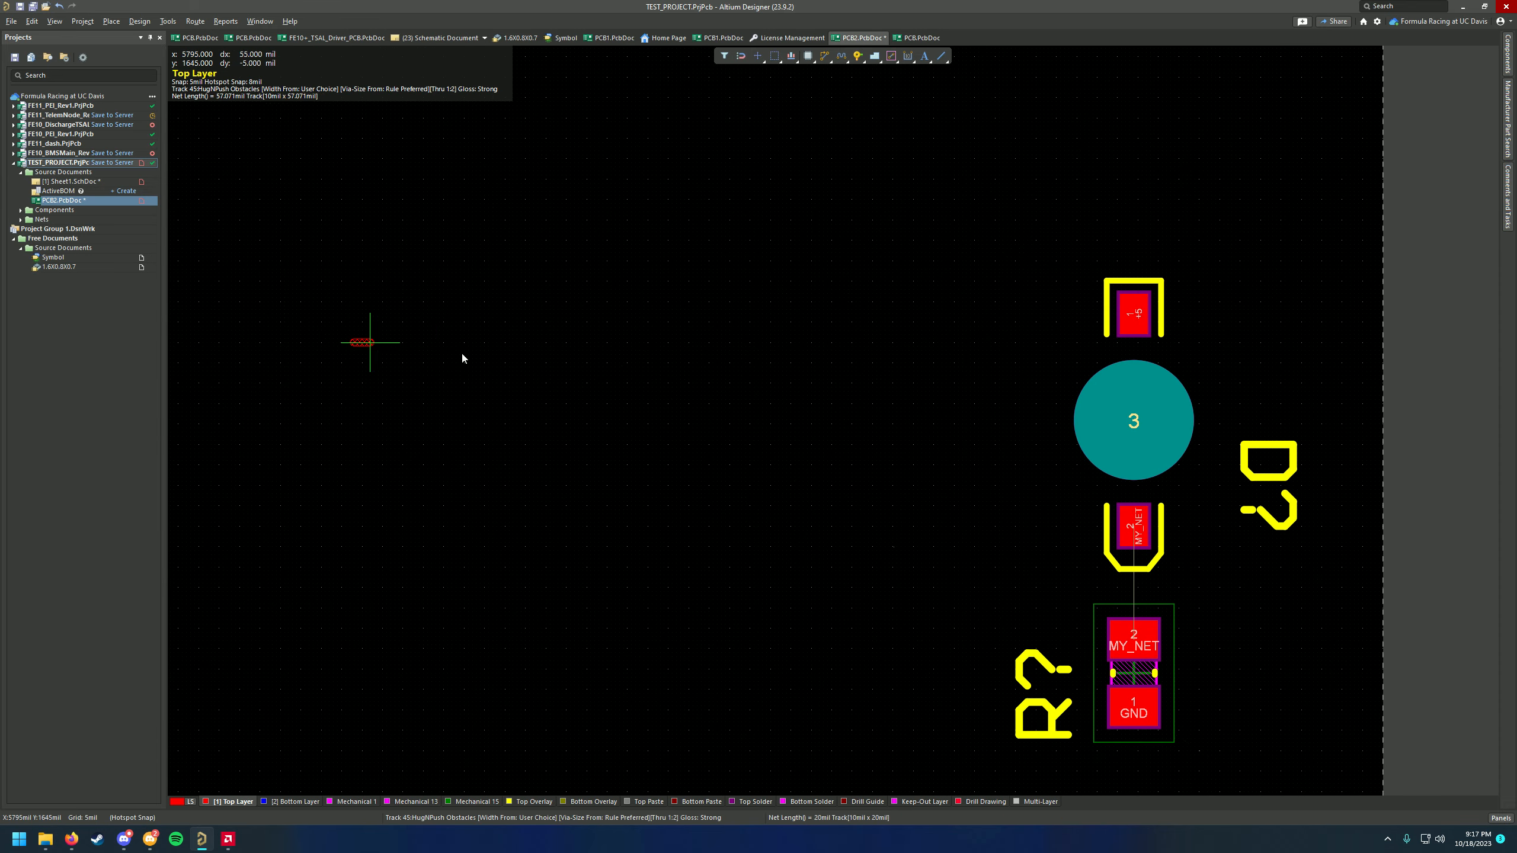
left_click(675, 342)
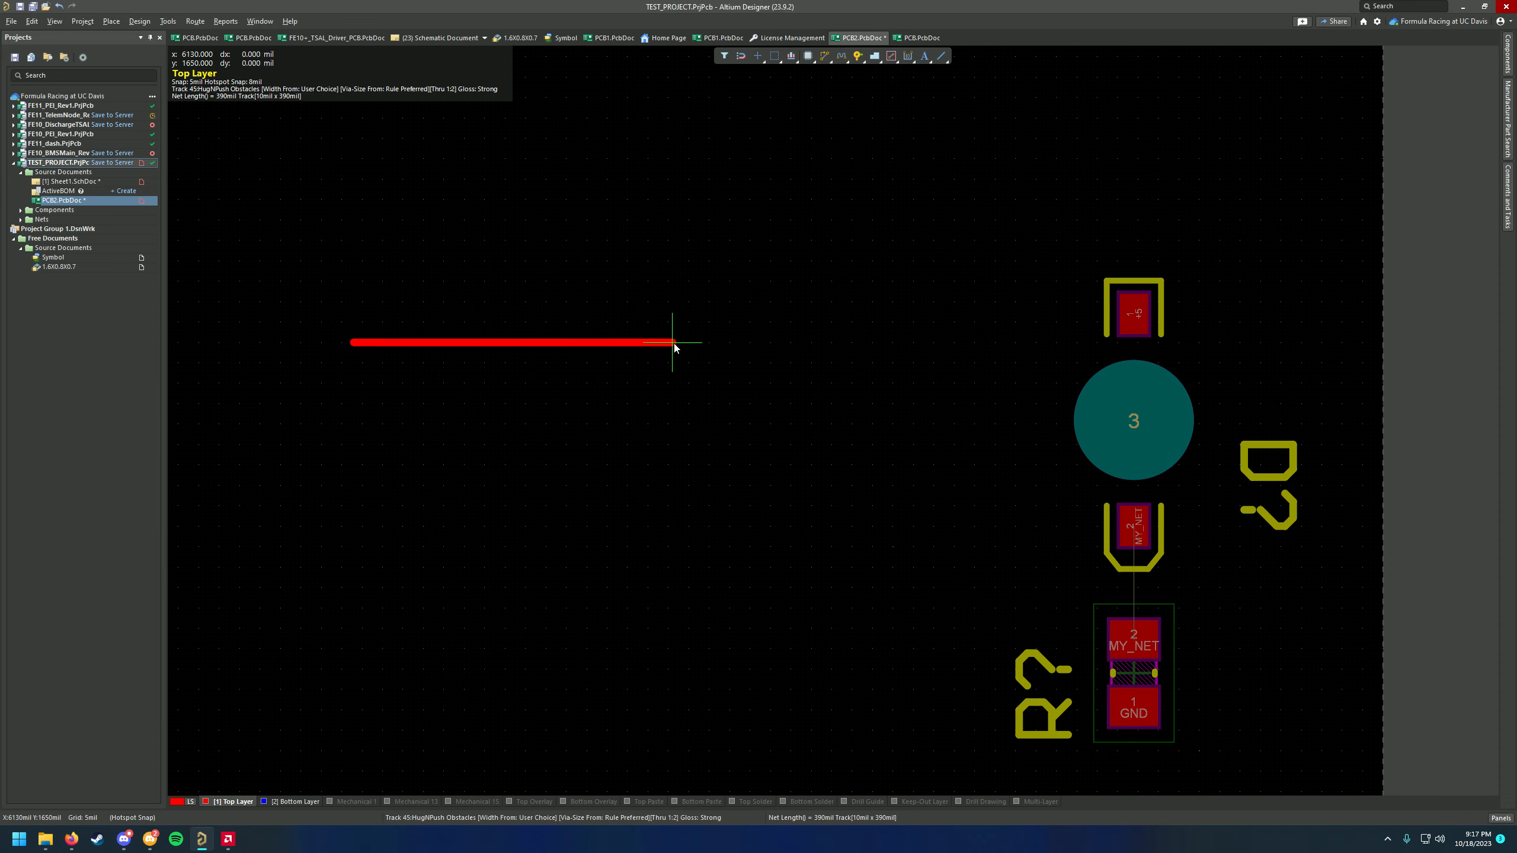
key("Escape")
scroll(705, 432, "left", 3, "shift")
scroll(734, 408, "up", 2, "ctrl")
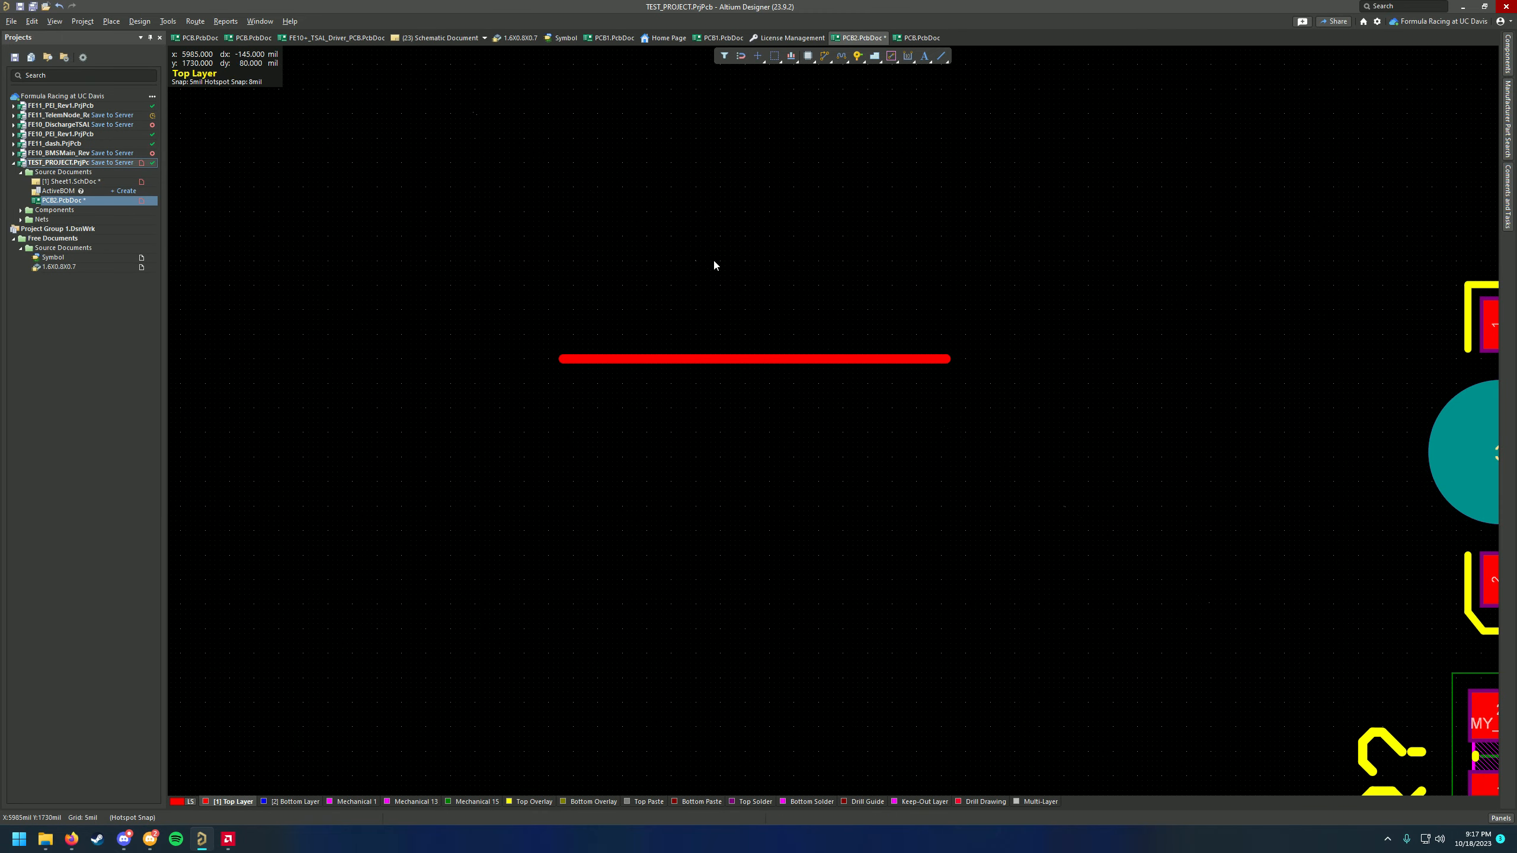
Check the board in 3D and return to the 2D view of the new horizontal track
key("3")
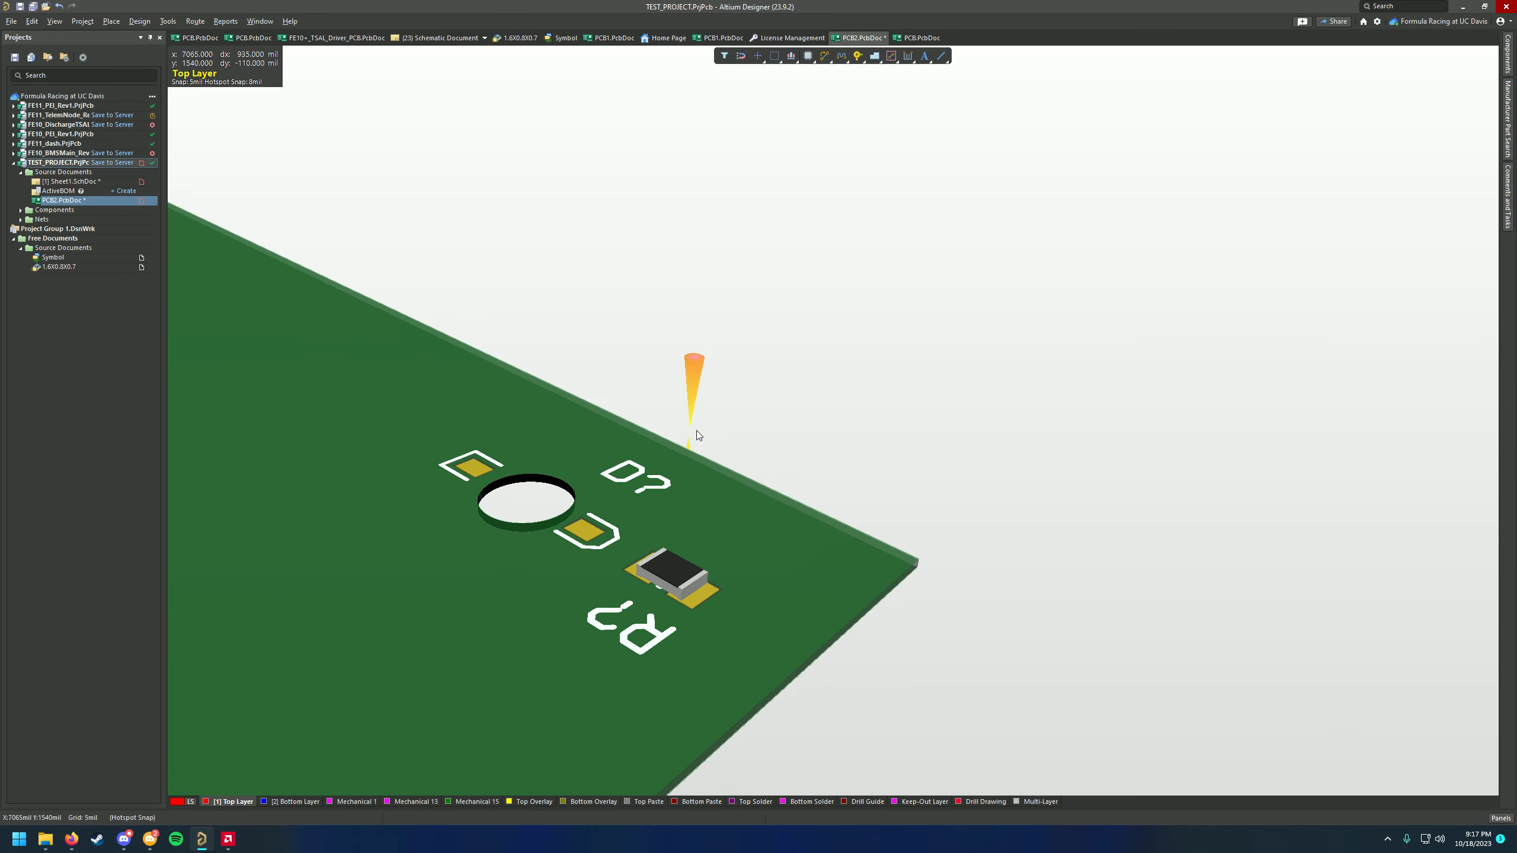
right_click_drag(568, 479, 691, 288, "shift")
key("2")
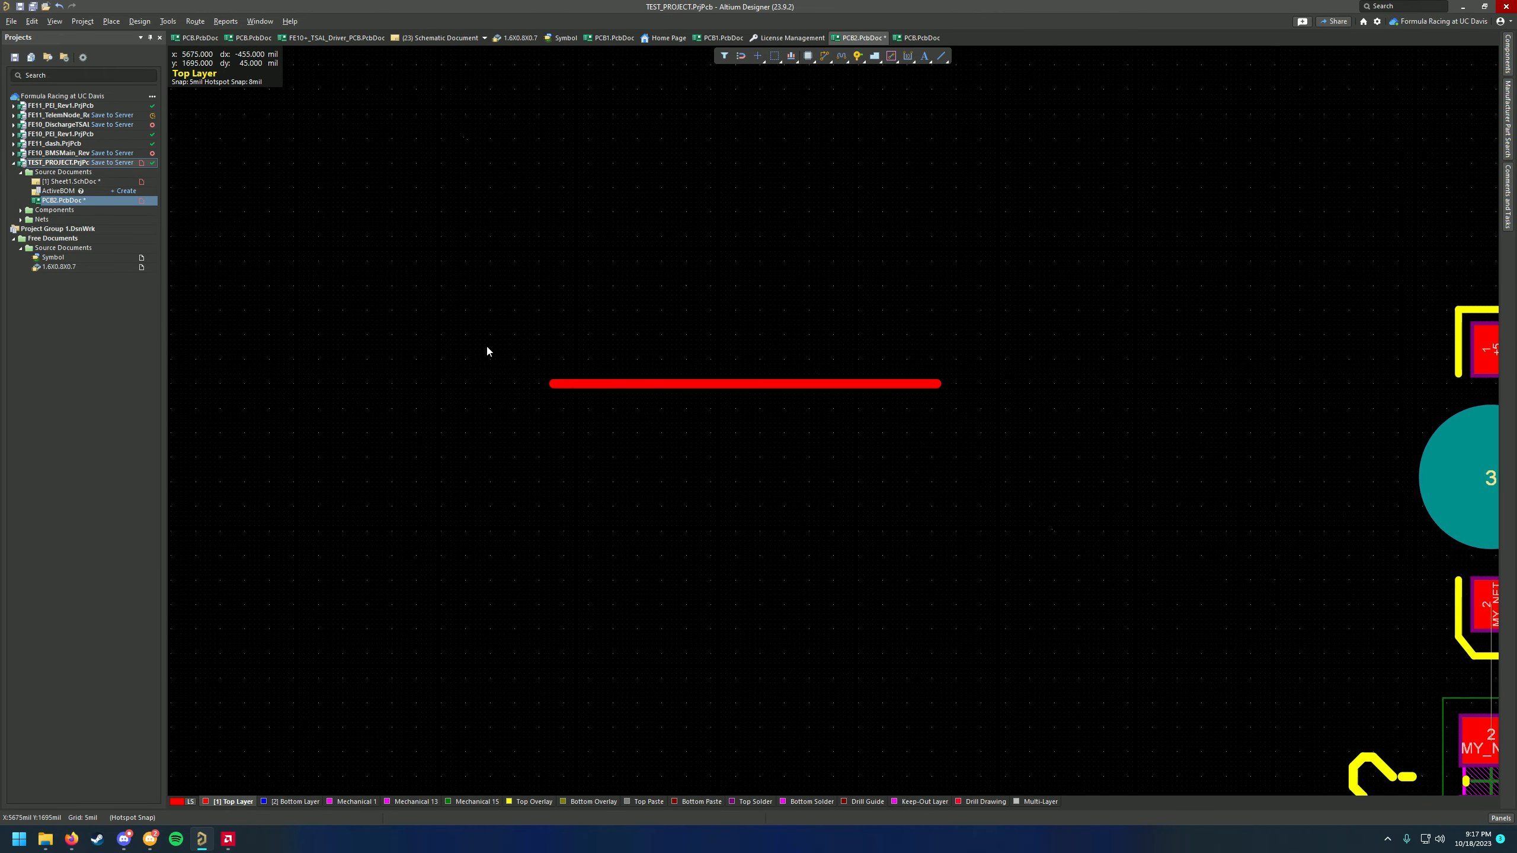
right_click_drag(808, 270, 764, 349)
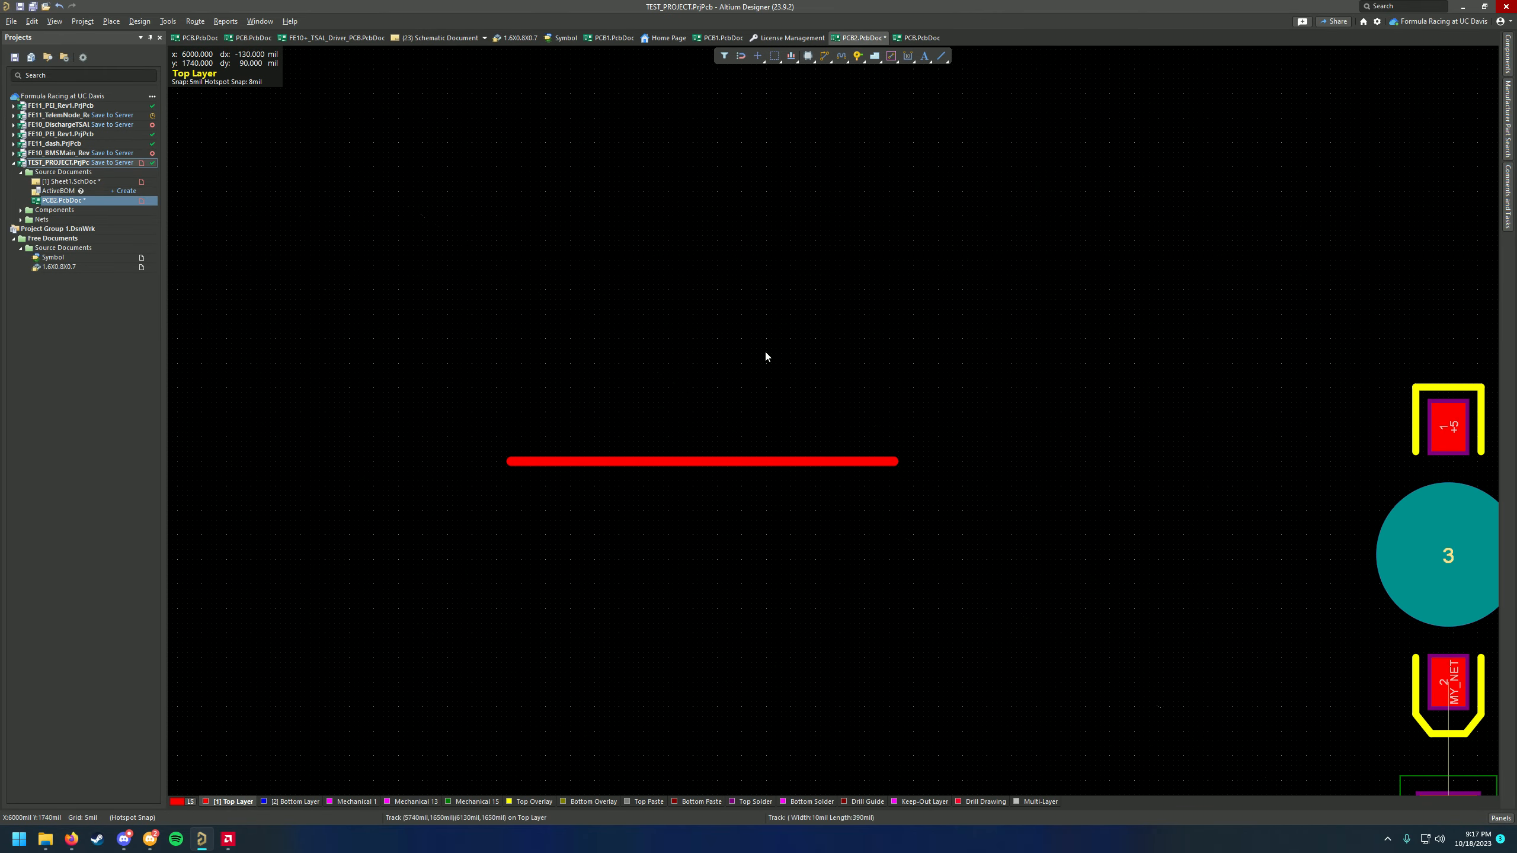
key("ctrl+w")
left_click(697, 263)
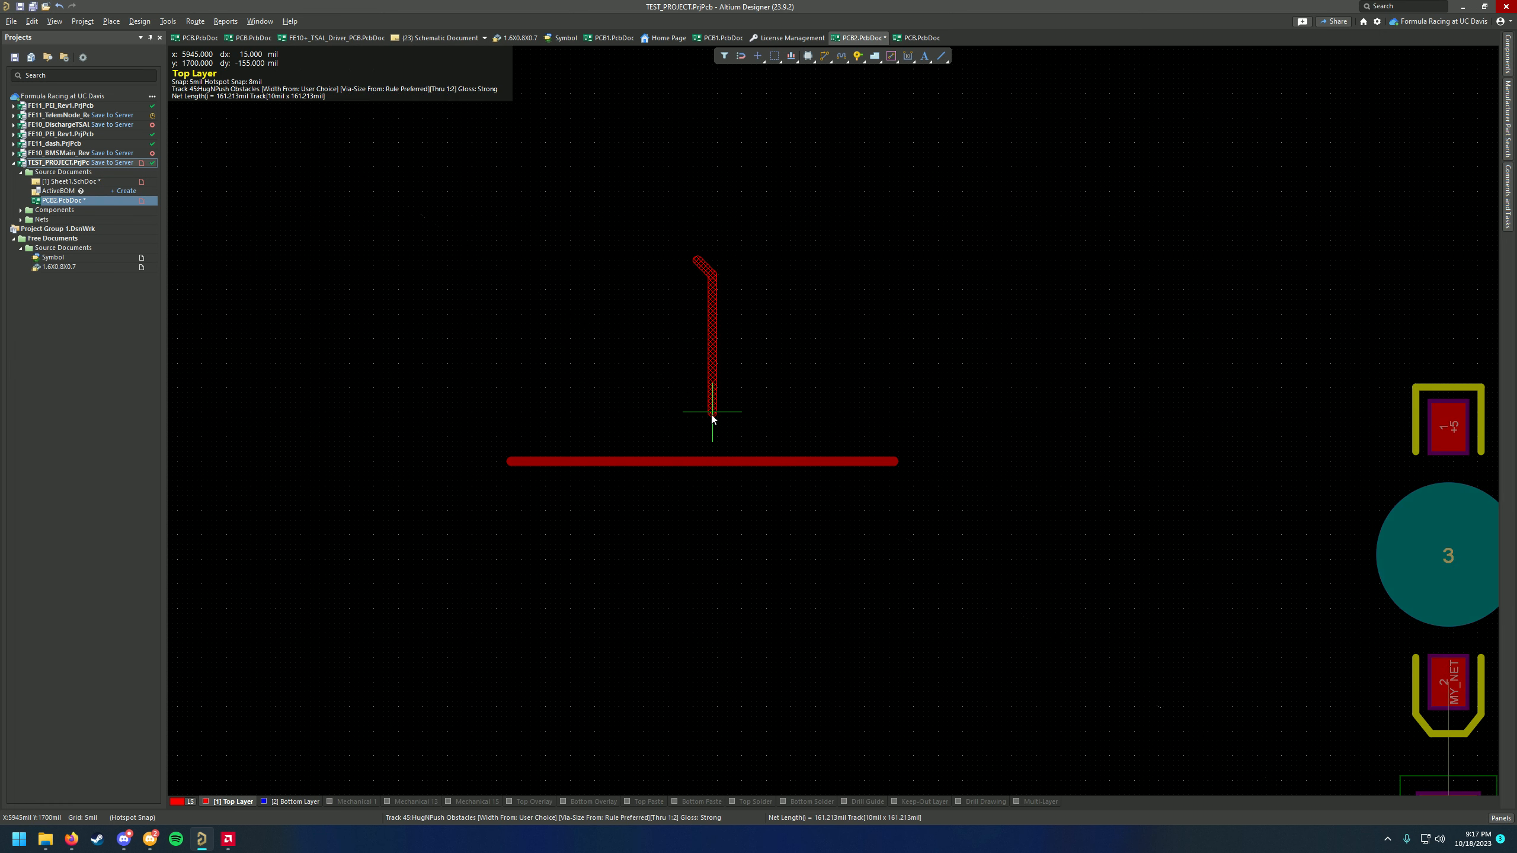
key("Escape")
key("Escape")
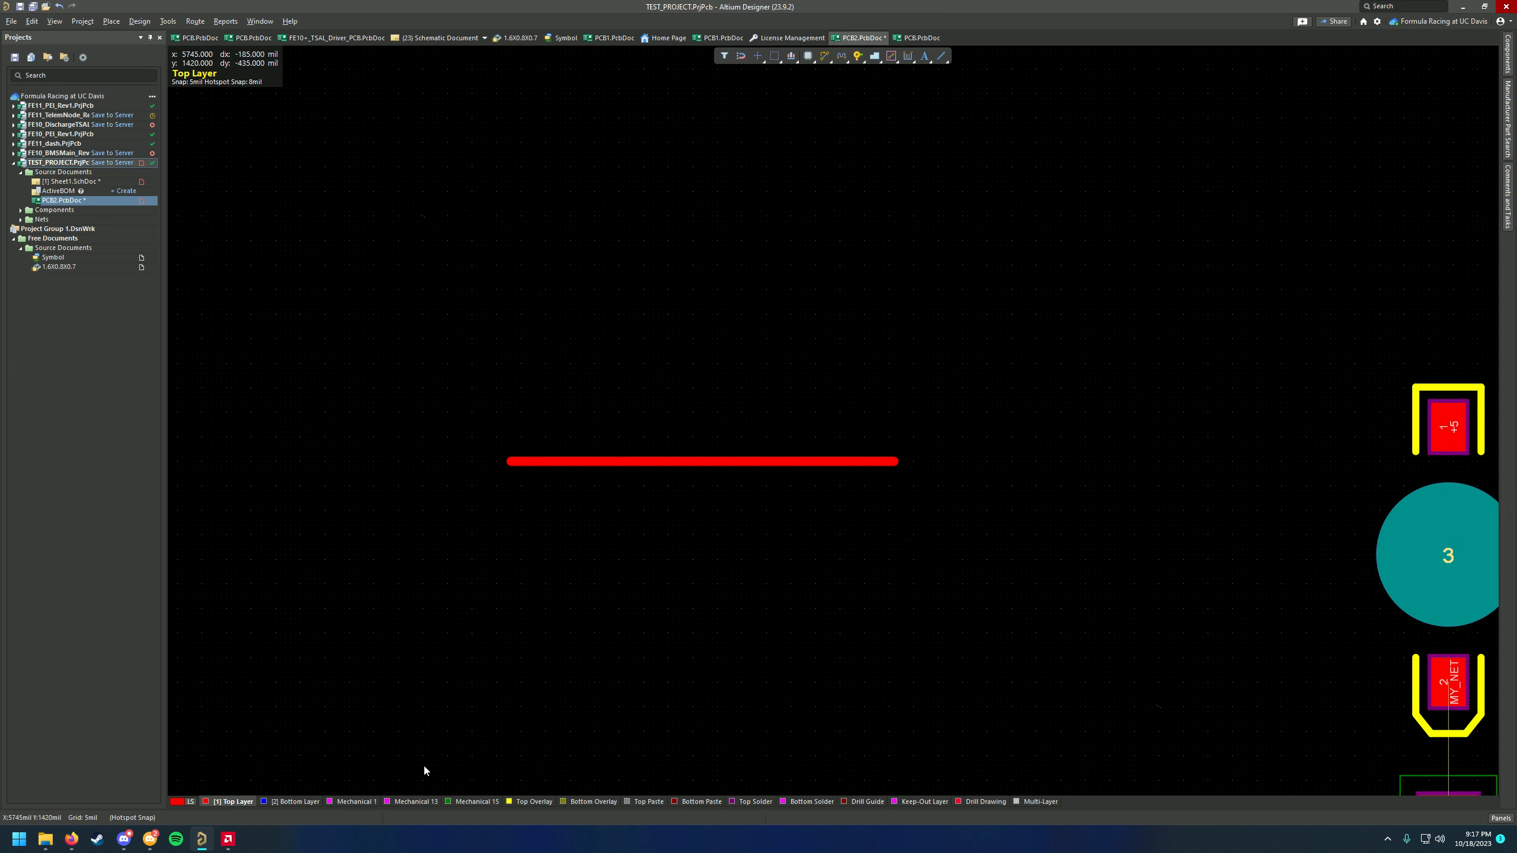
Route a vertical bottom-layer track 10 mil wide and about 305 mil long across the horizontal top-layer track
left_click(296, 801)
scroll(577, 645, "up", 3, "ctrl")
right_click_drag(578, 646, 665, 561)
scroll(709, 490, "down", 3, "ctrl")
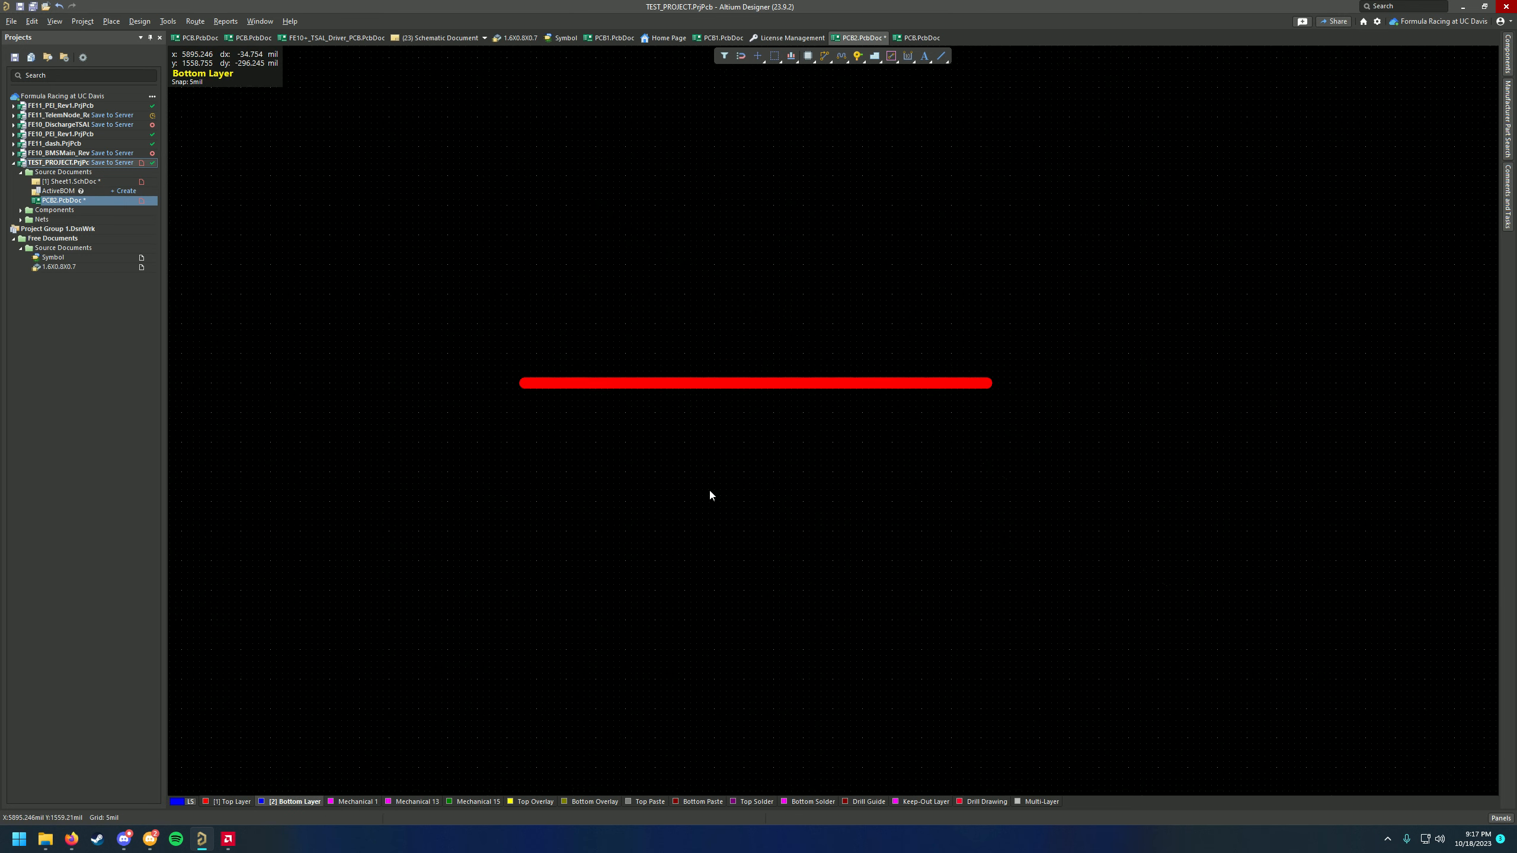
key("ctrl+e")
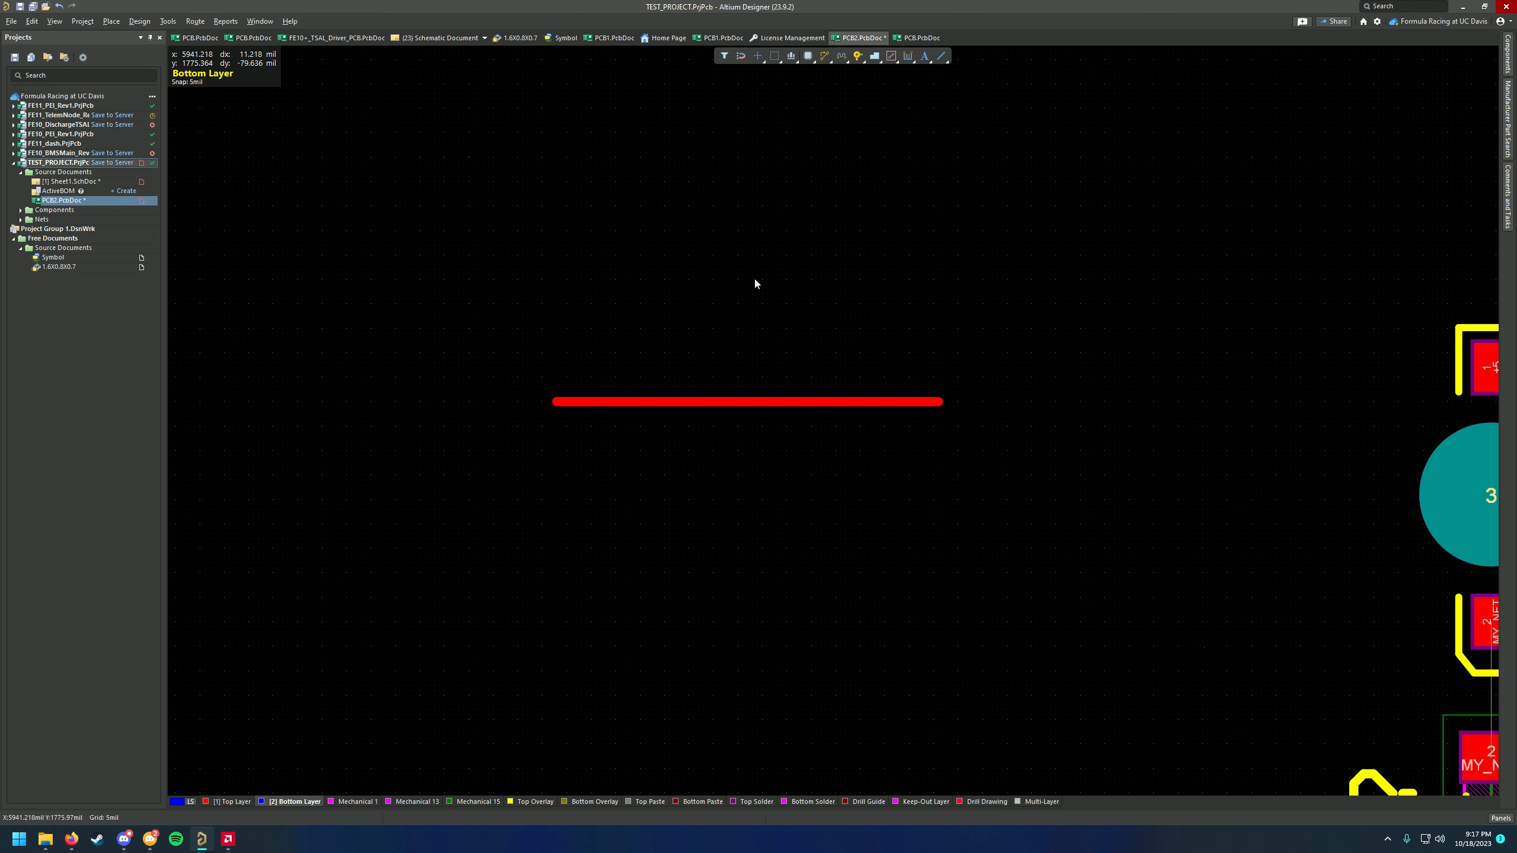
key("ctrl+w")
left_click(742, 245)
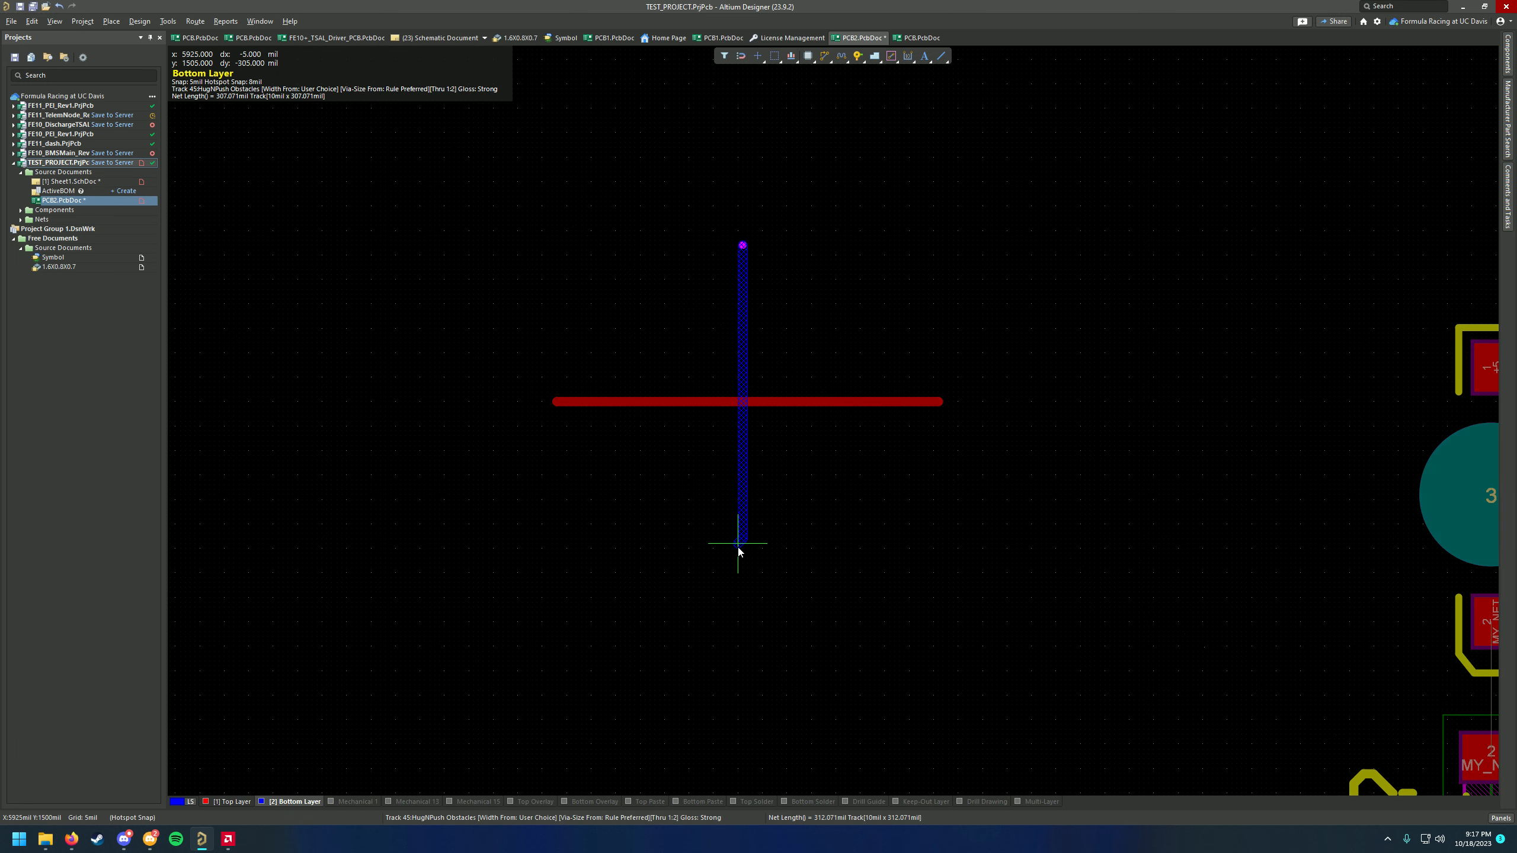
left_click(742, 549)
right_click(743, 549)
right_click(754, 538)
Examine the two crossing tracks on their separate layers in 3D and return to the 2D view
right_click_drag(868, 552, 985, 634)
key("3")
scroll(698, 460, "up", 4, "ctrl")
right_click_drag(675, 436, 856, 417, "shift")
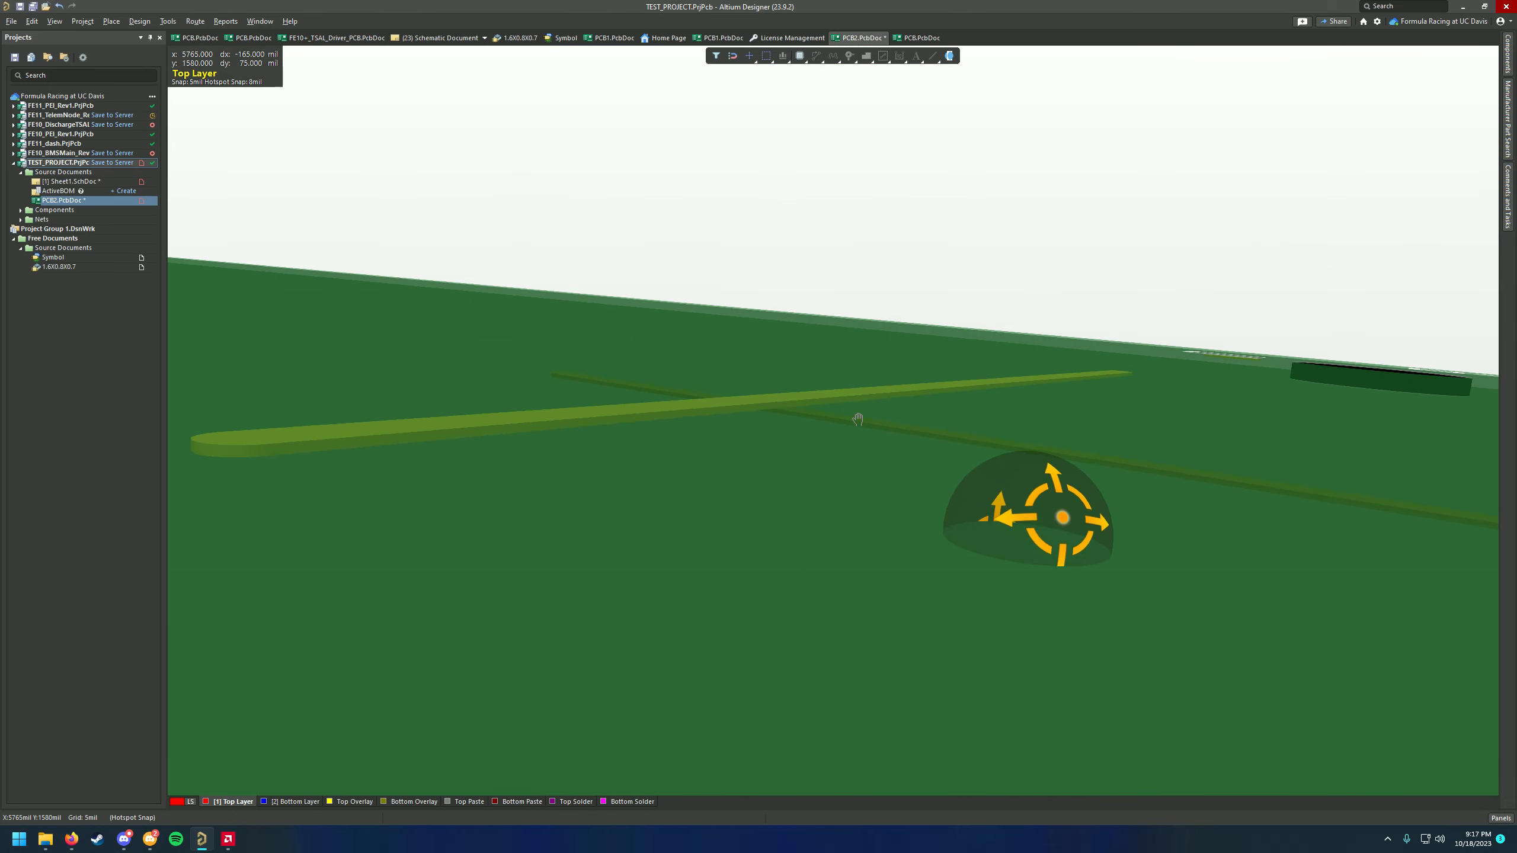
scroll(814, 475, "down", 2, "ctrl")
right_click_drag(814, 474, 850, 566, "shift")
scroll(832, 520, "down", 2, "ctrl")
key("2")
scroll(775, 491, "down", 2, "ctrl")
scroll(745, 424, "up", 3, "ctrl")
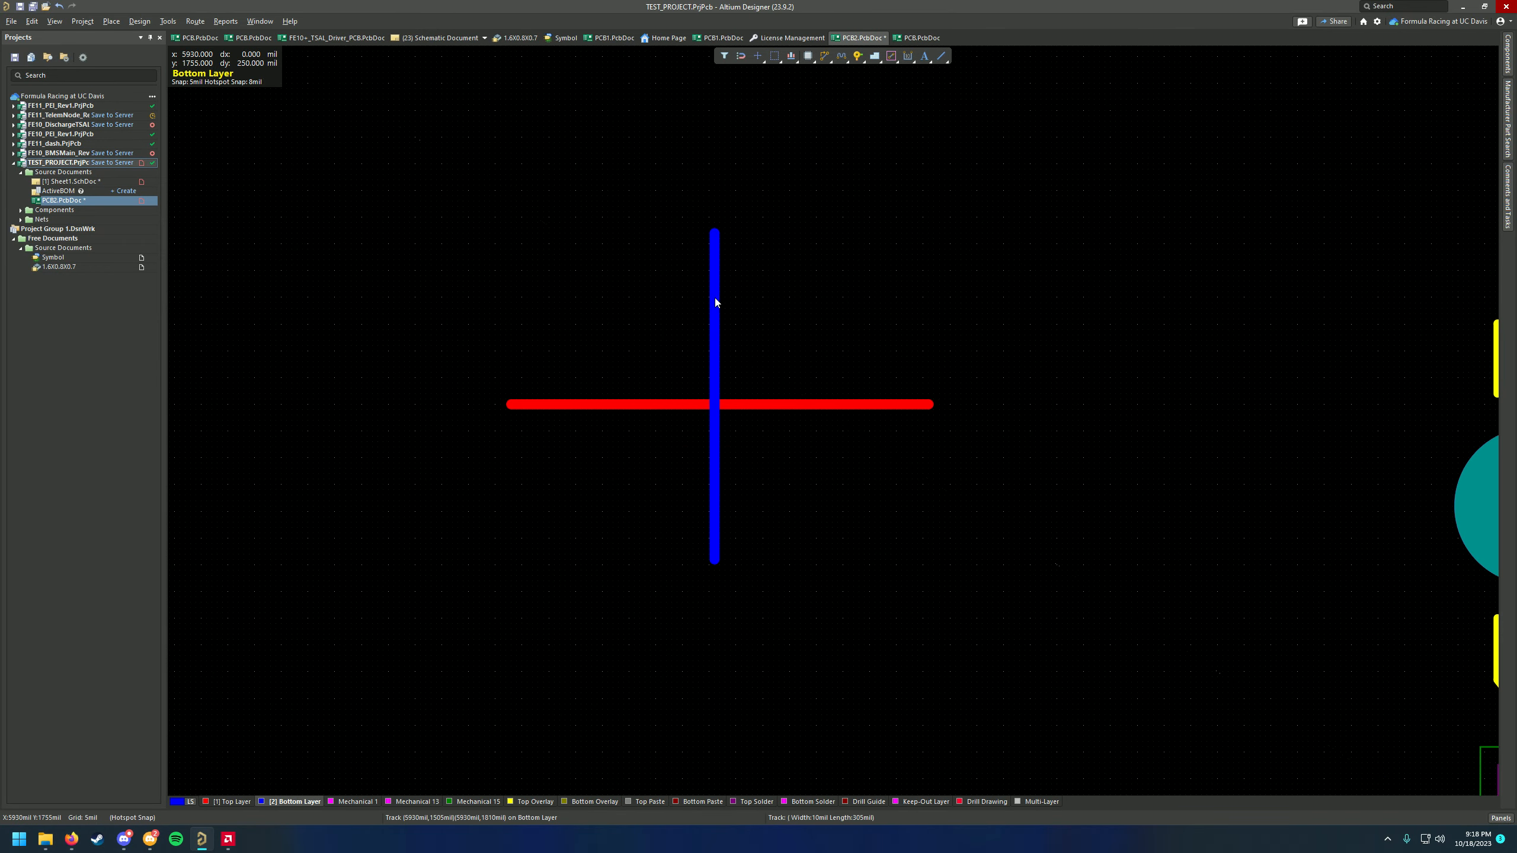
Place a via in the upper-right quadrant formed by the crossing horizontal and vertical tracks
scroll(773, 445, "up", 2, "ctrl")
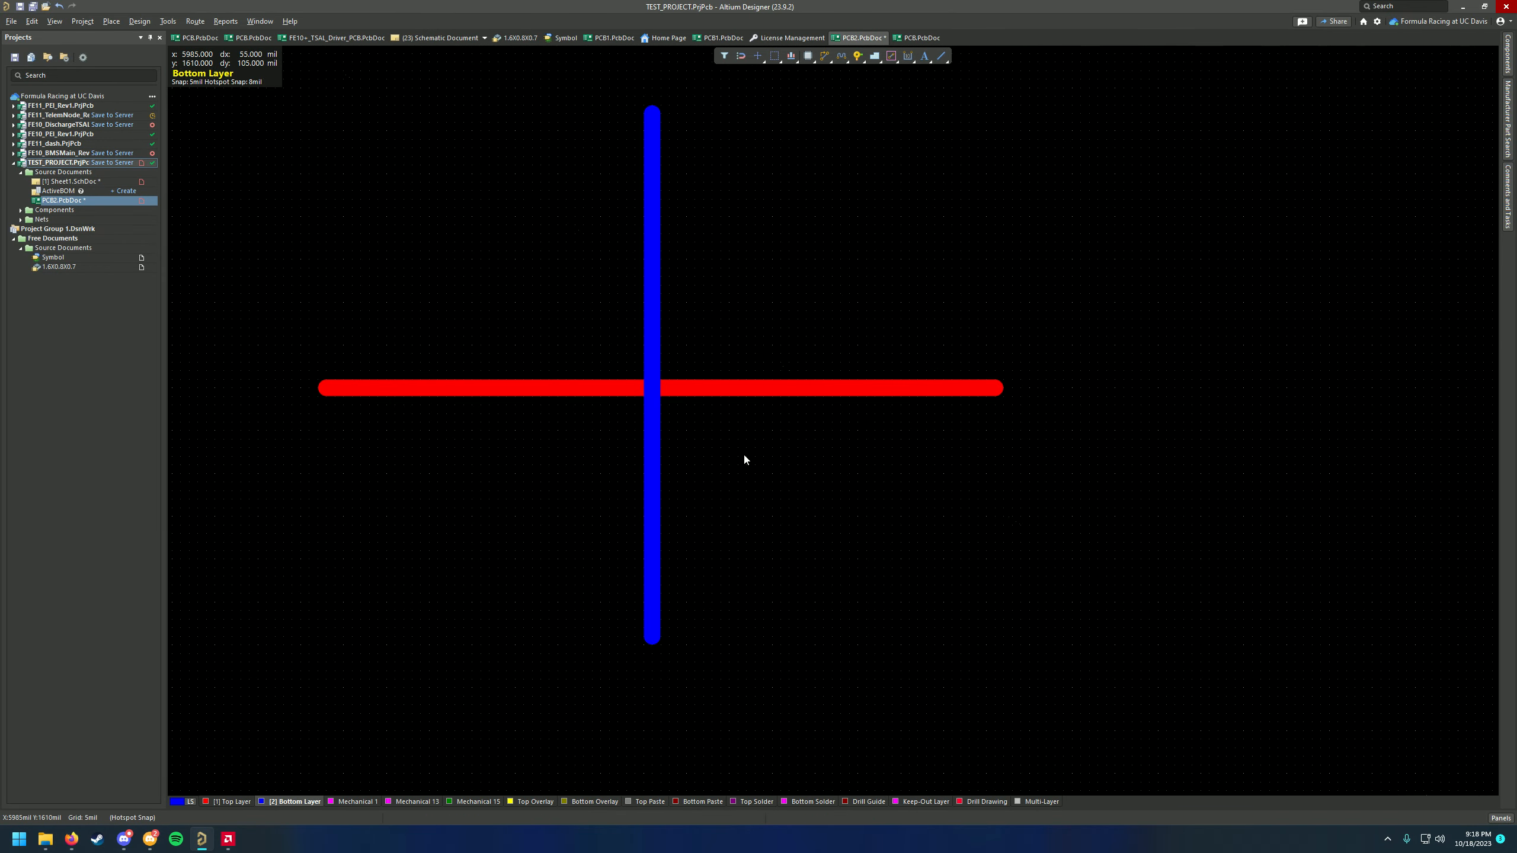
scroll(807, 428, "down", 5, "ctrl")
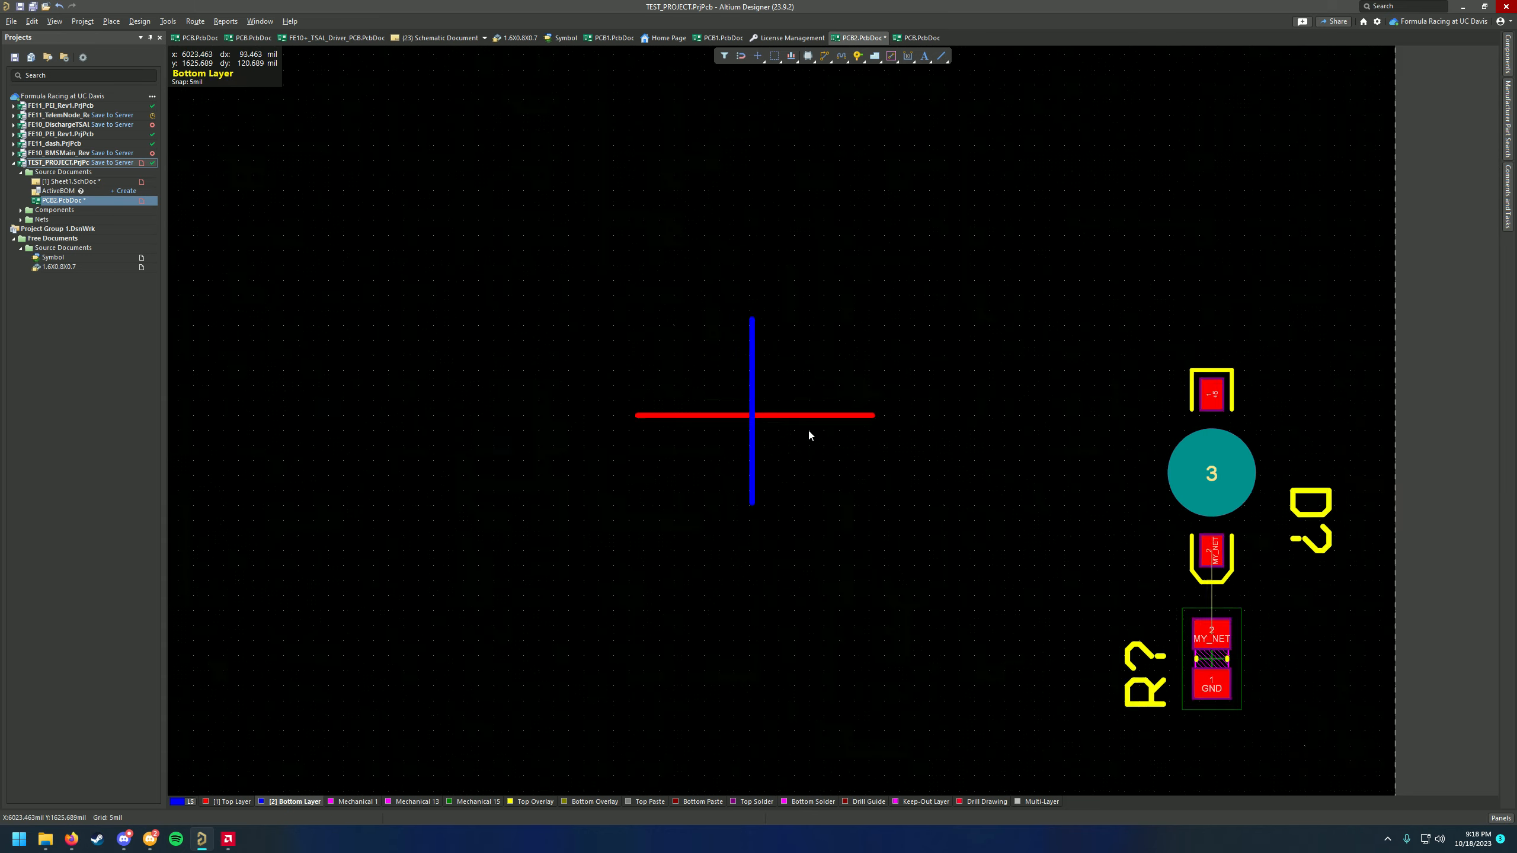
scroll(884, 422, "up", 2, "ctrl")
scroll(799, 415, "up", 5, "ctrl")
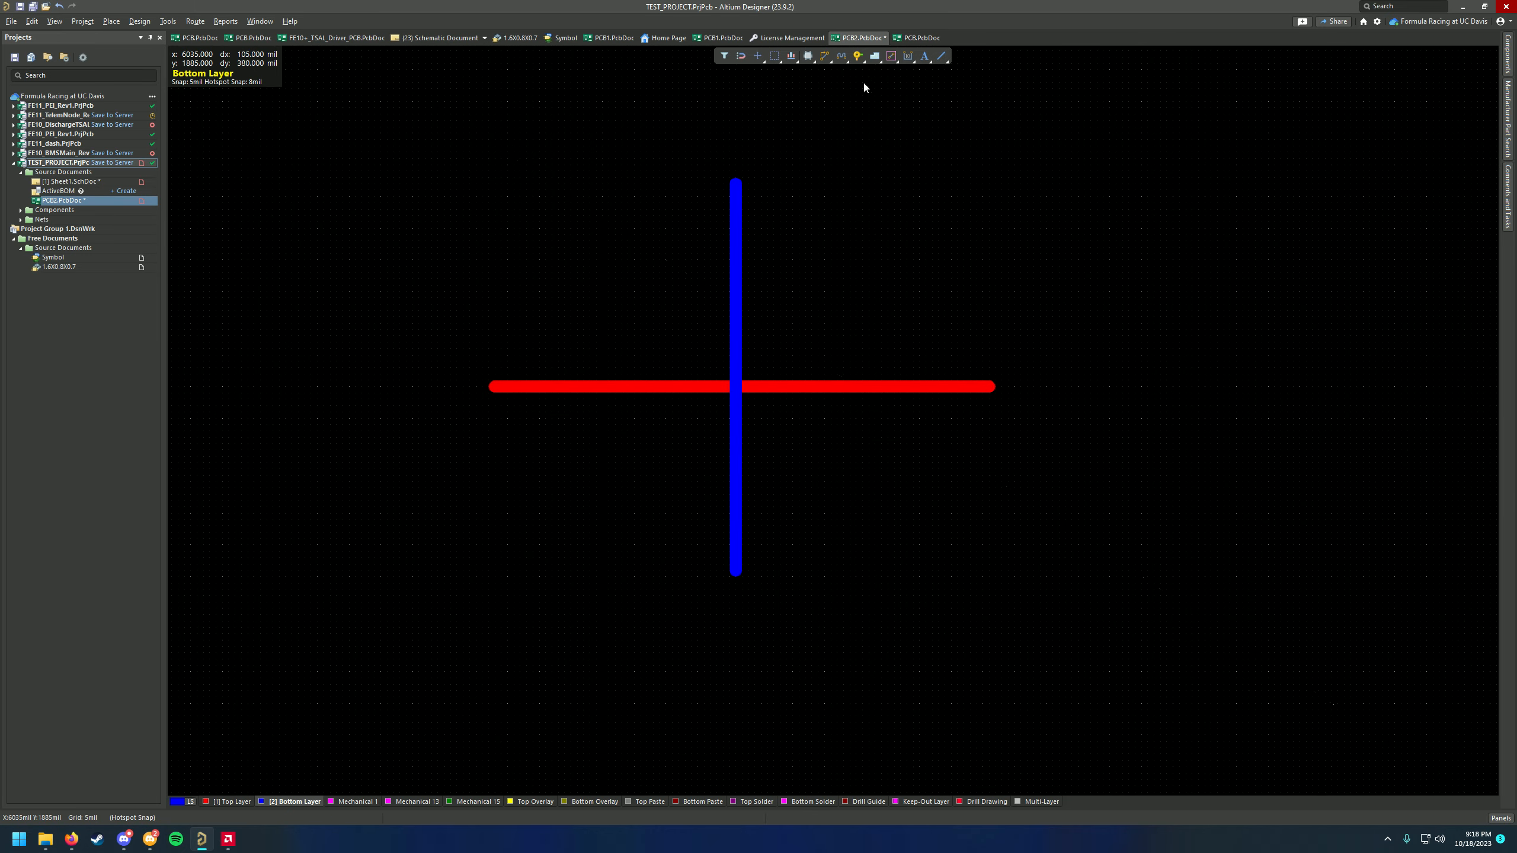
left_click(858, 56)
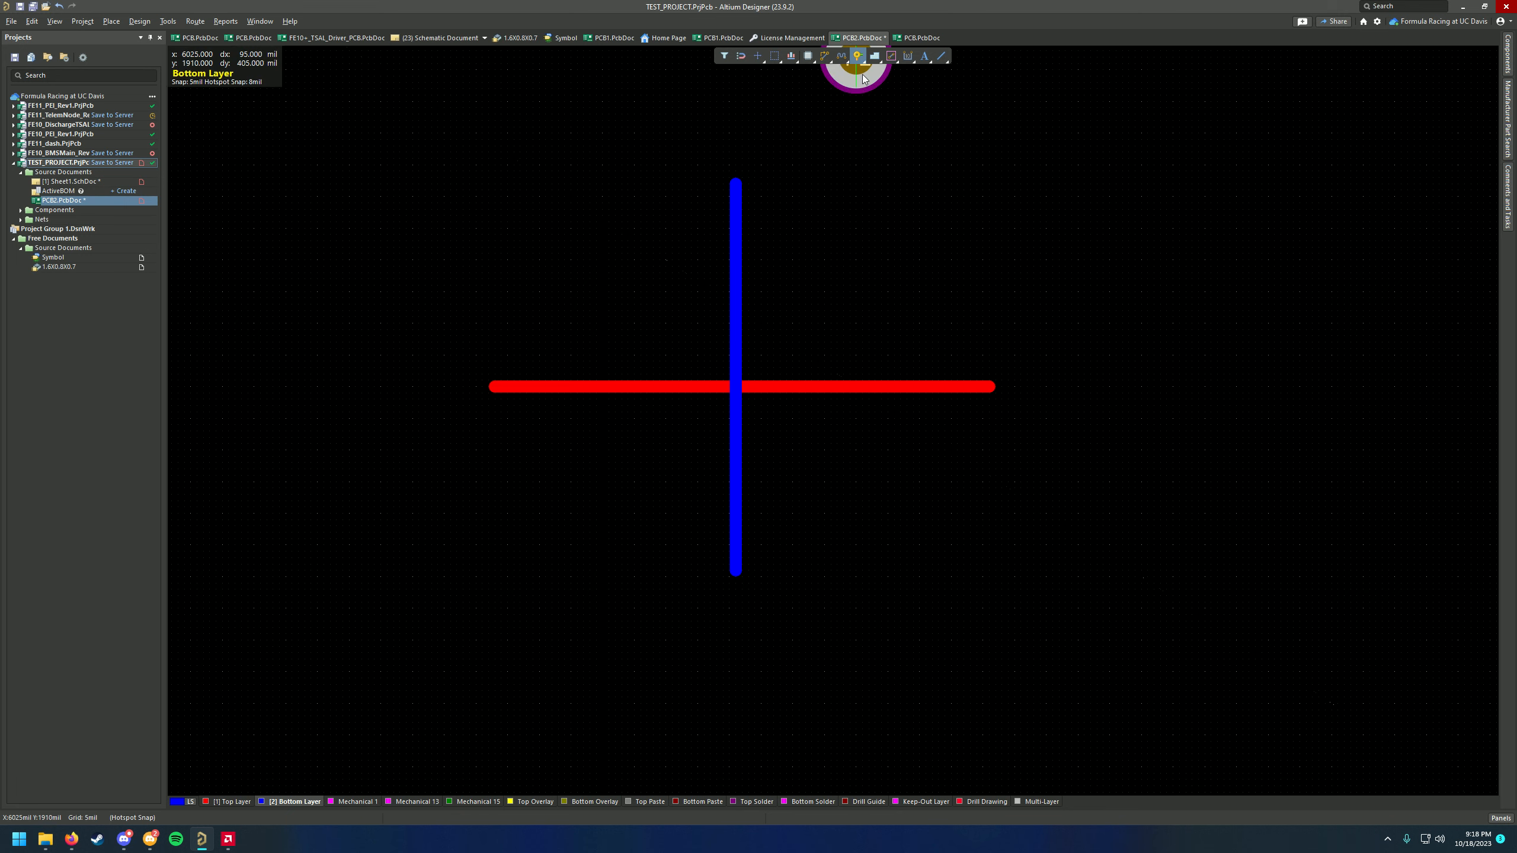
left_click(856, 260)
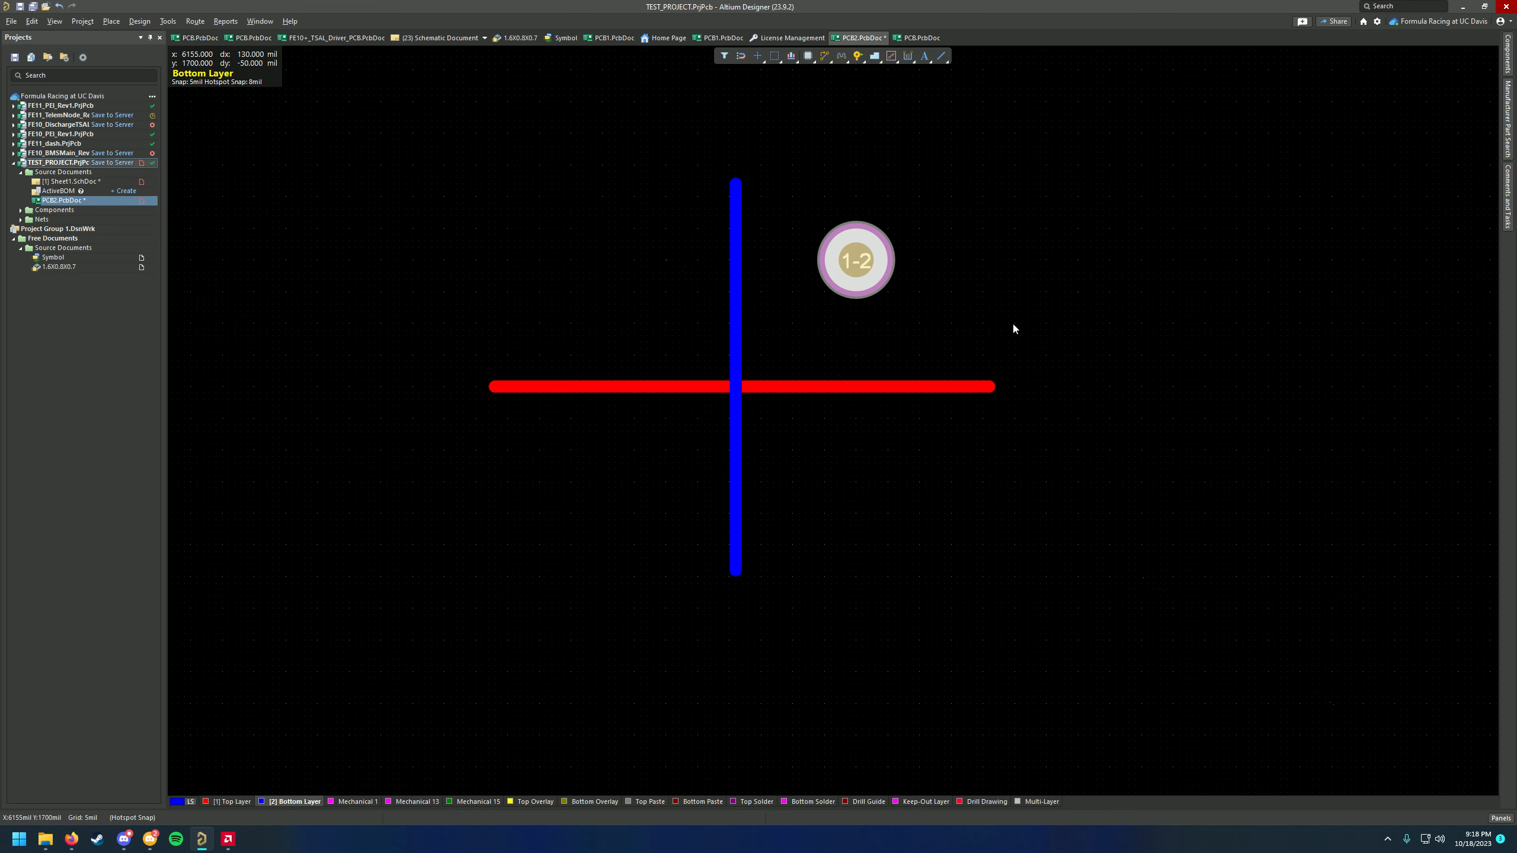
Examine the via's hole through the board in 3D and return to the 2D view
key("3")
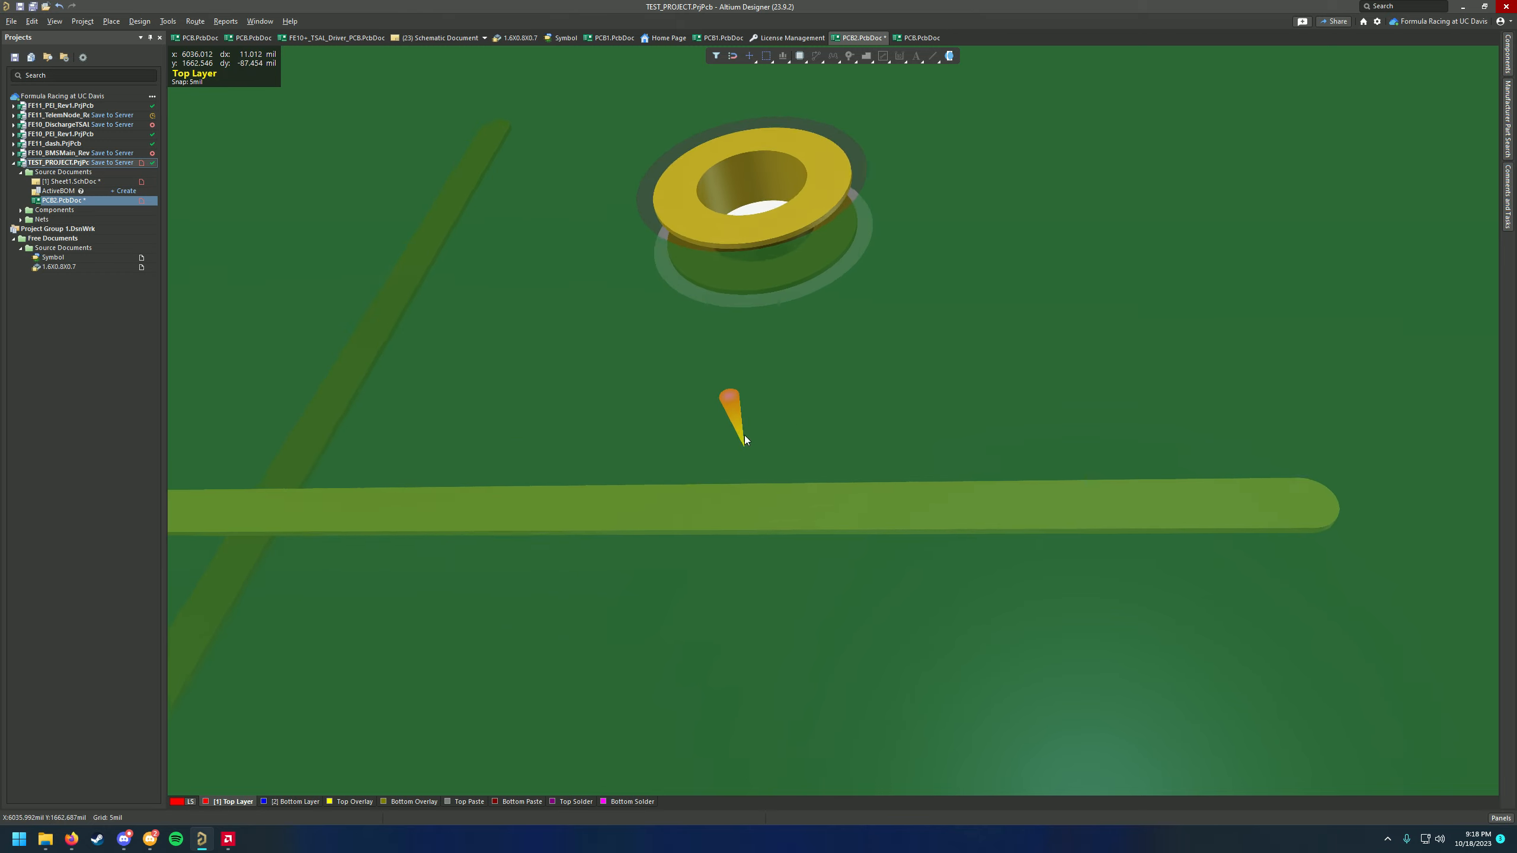
right_click_drag(744, 435, 926, 329)
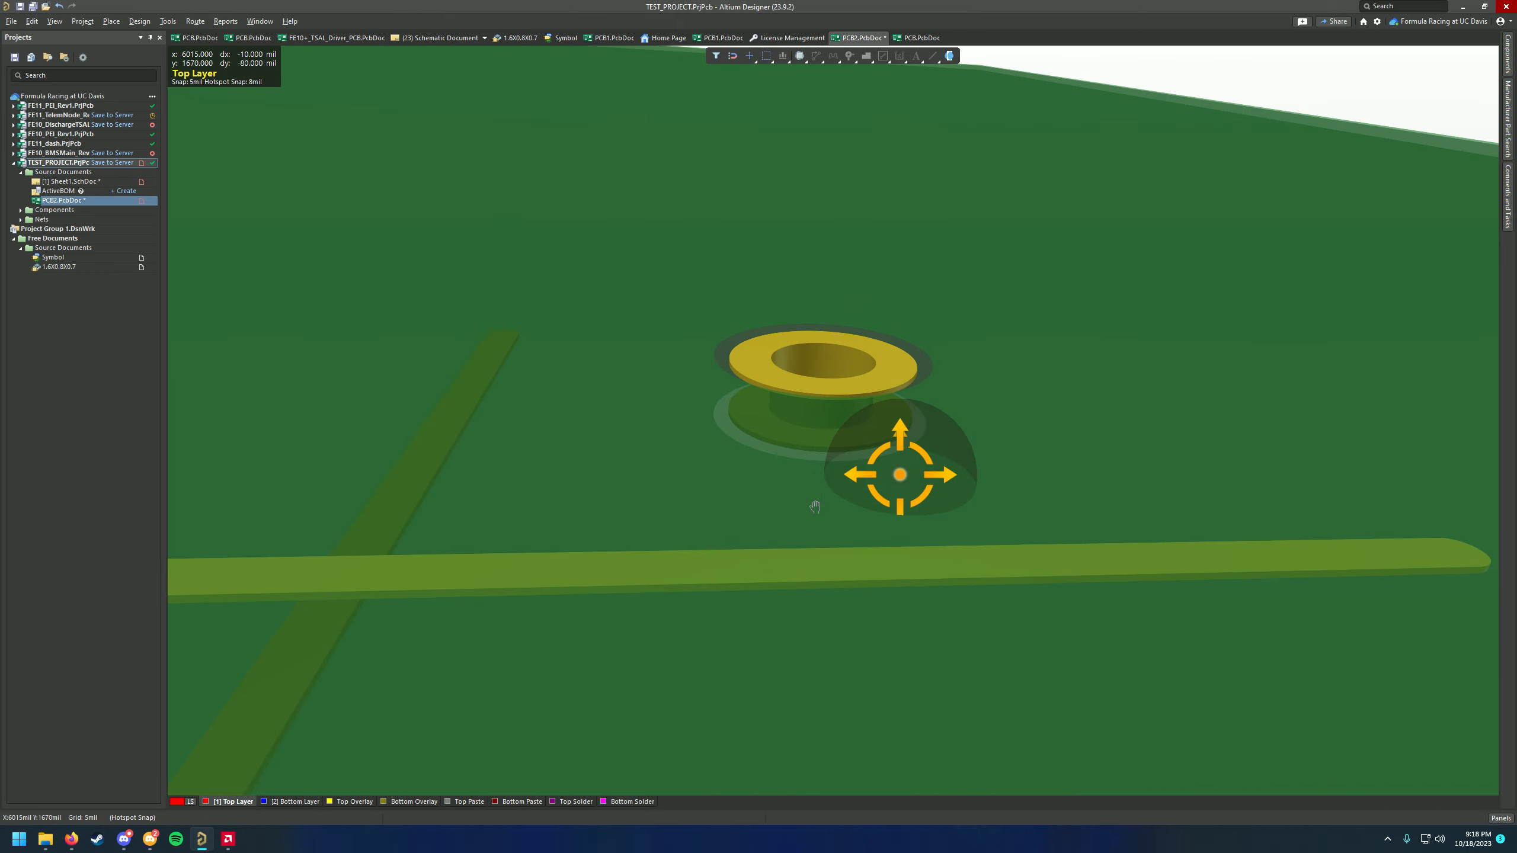
right_click_drag(815, 506, 809, 653, "shift")
scroll(831, 555, "up", 1)
scroll(849, 522, "down", 3, "ctrl")
key("2")
Look over the crossing tracks, the via and the D? and R? footprints in 2D
scroll(851, 481, "up", 1)
scroll(866, 469, "down", 3, "ctrl")
right_click_drag(1189, 480, 660, 311)
scroll(1017, 478, "up", 5, "ctrl")
scroll(660, 312, "down", 6, "ctrl")
right_click_drag(730, 352, 974, 354)
right_click_drag(526, 215, 671, 216)
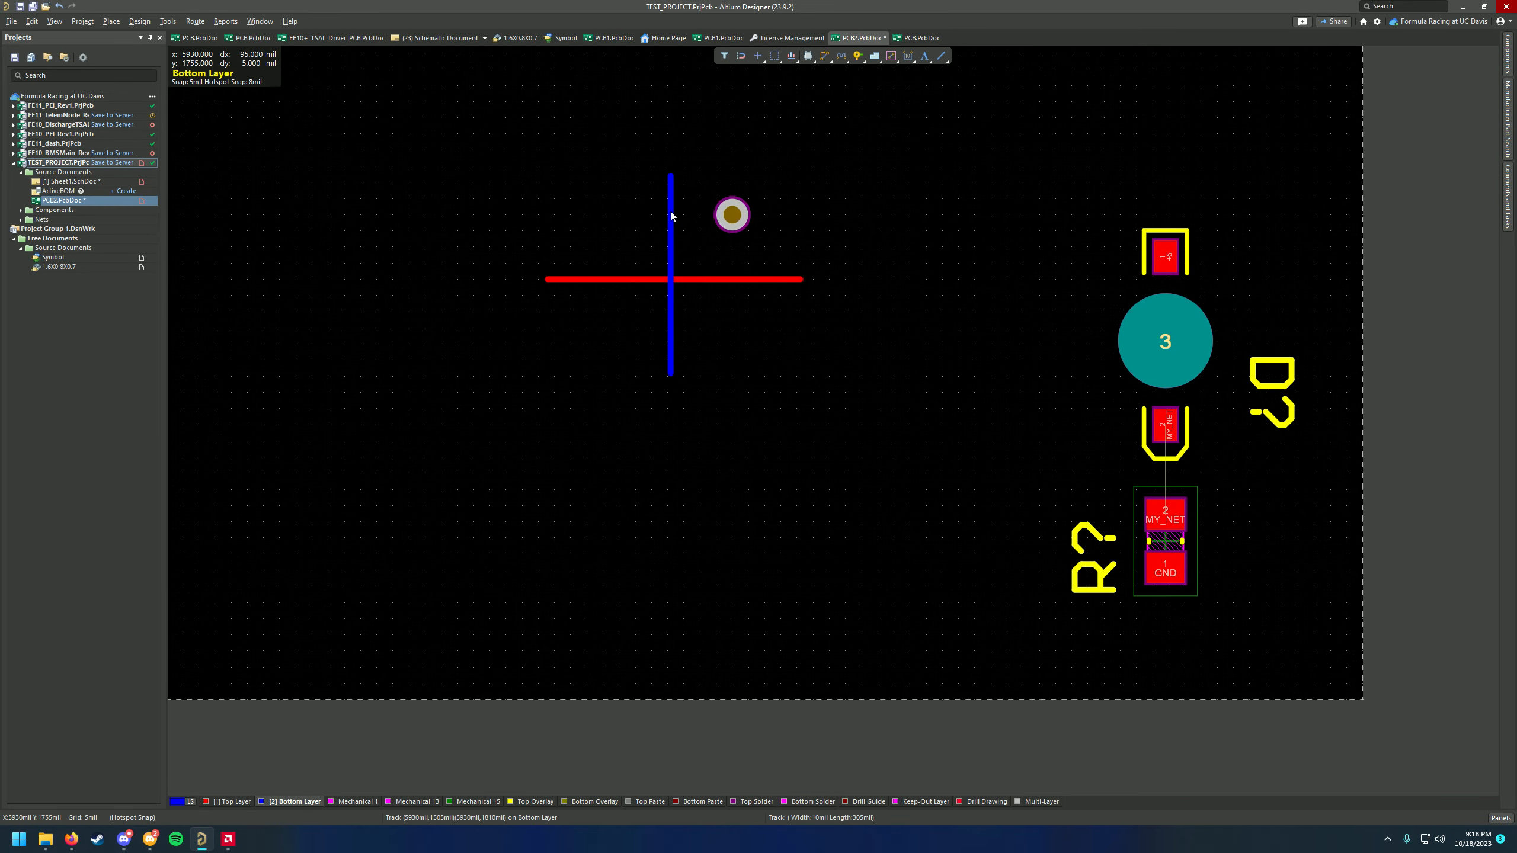
scroll(687, 238, "up", 2, "ctrl")
right_click_drag(738, 325, 710, 440)
right_click_drag(903, 362, 866, 350)
scroll(775, 329, "down", 2, "ctrl")
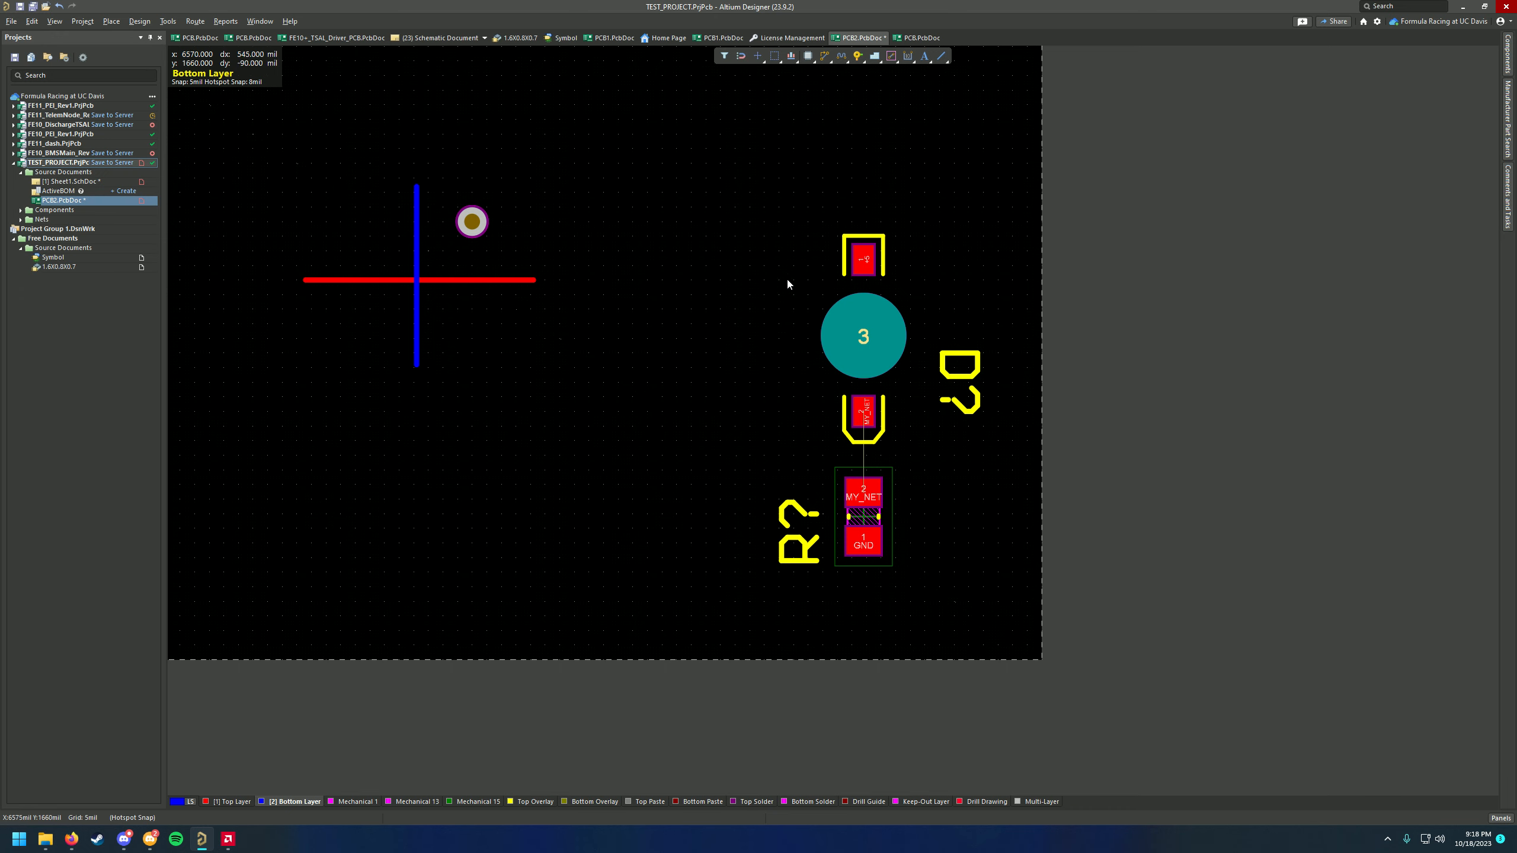
Route a 10 mil top-layer MY_NET track from D? pad 2 about 155 mil to the left, ending in a via
right_click_drag(787, 284, 854, 269)
scroll(903, 373, "up", 2, "ctrl")
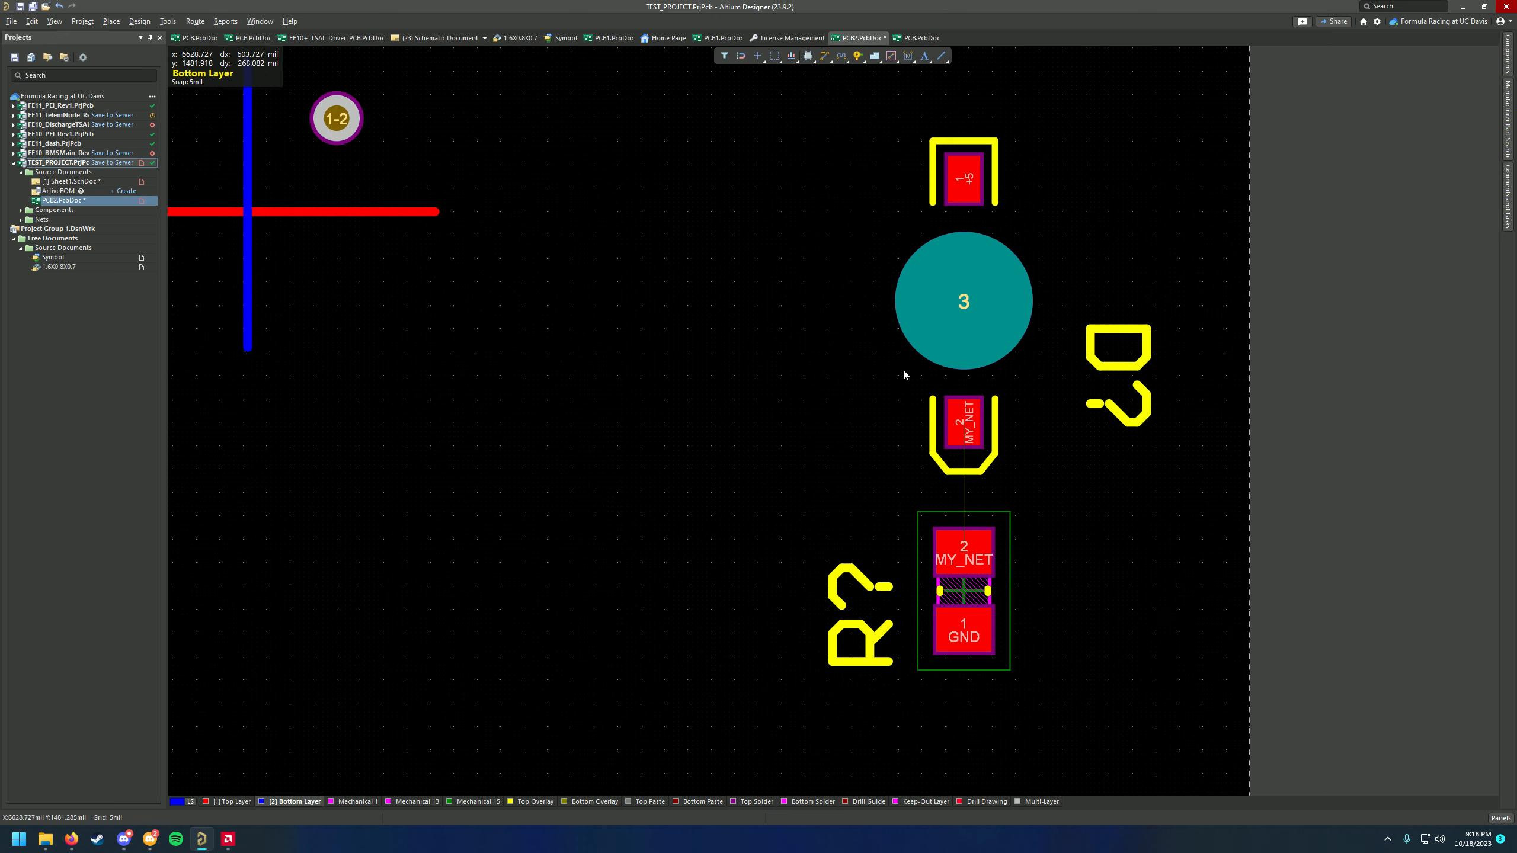
scroll(894, 385, "down", 2, "ctrl")
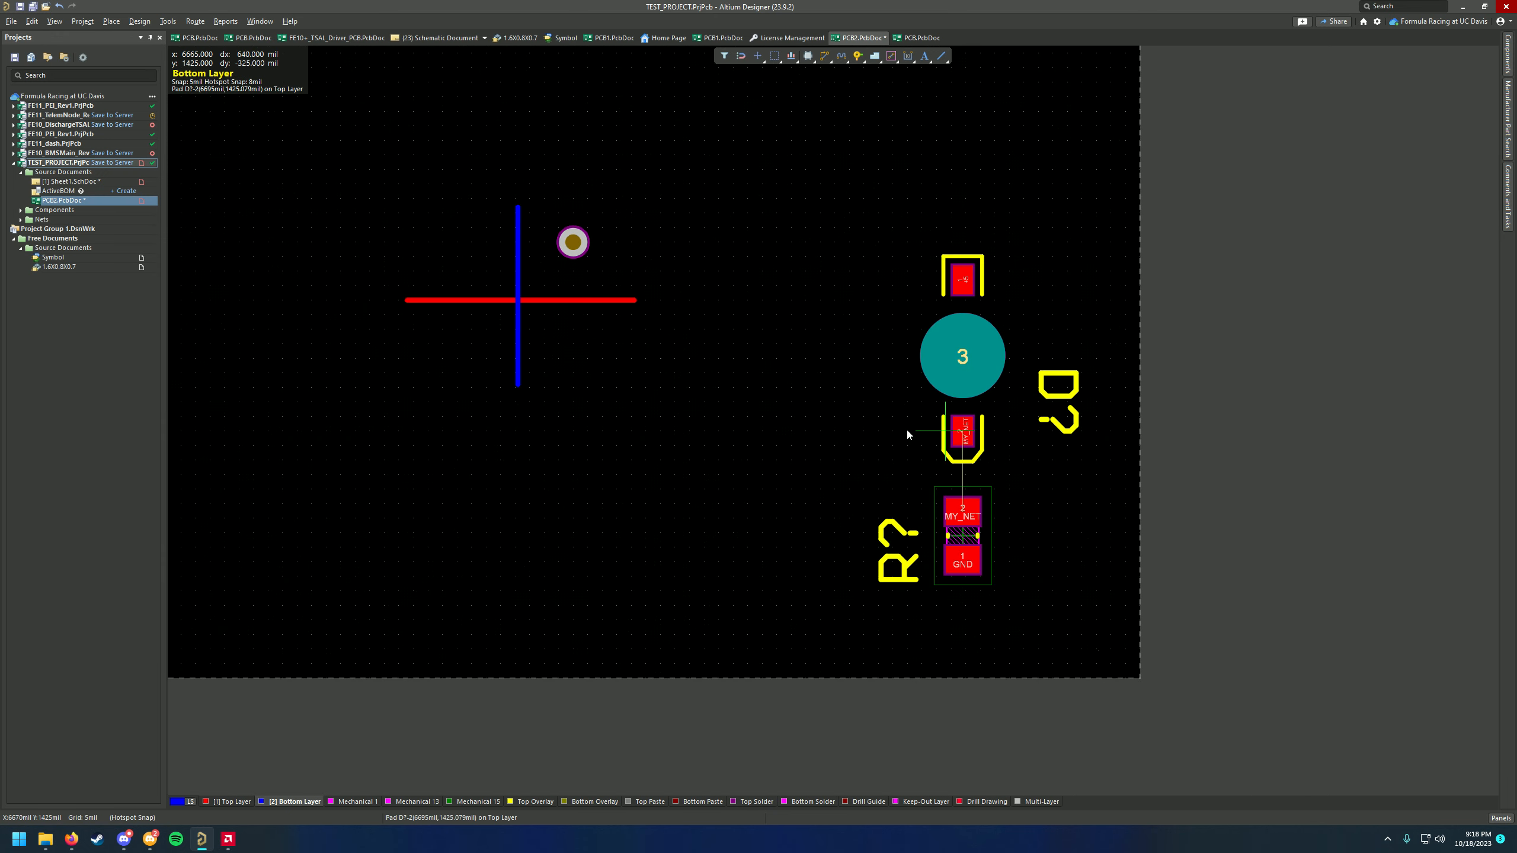
scroll(953, 410, "up", 4, "ctrl")
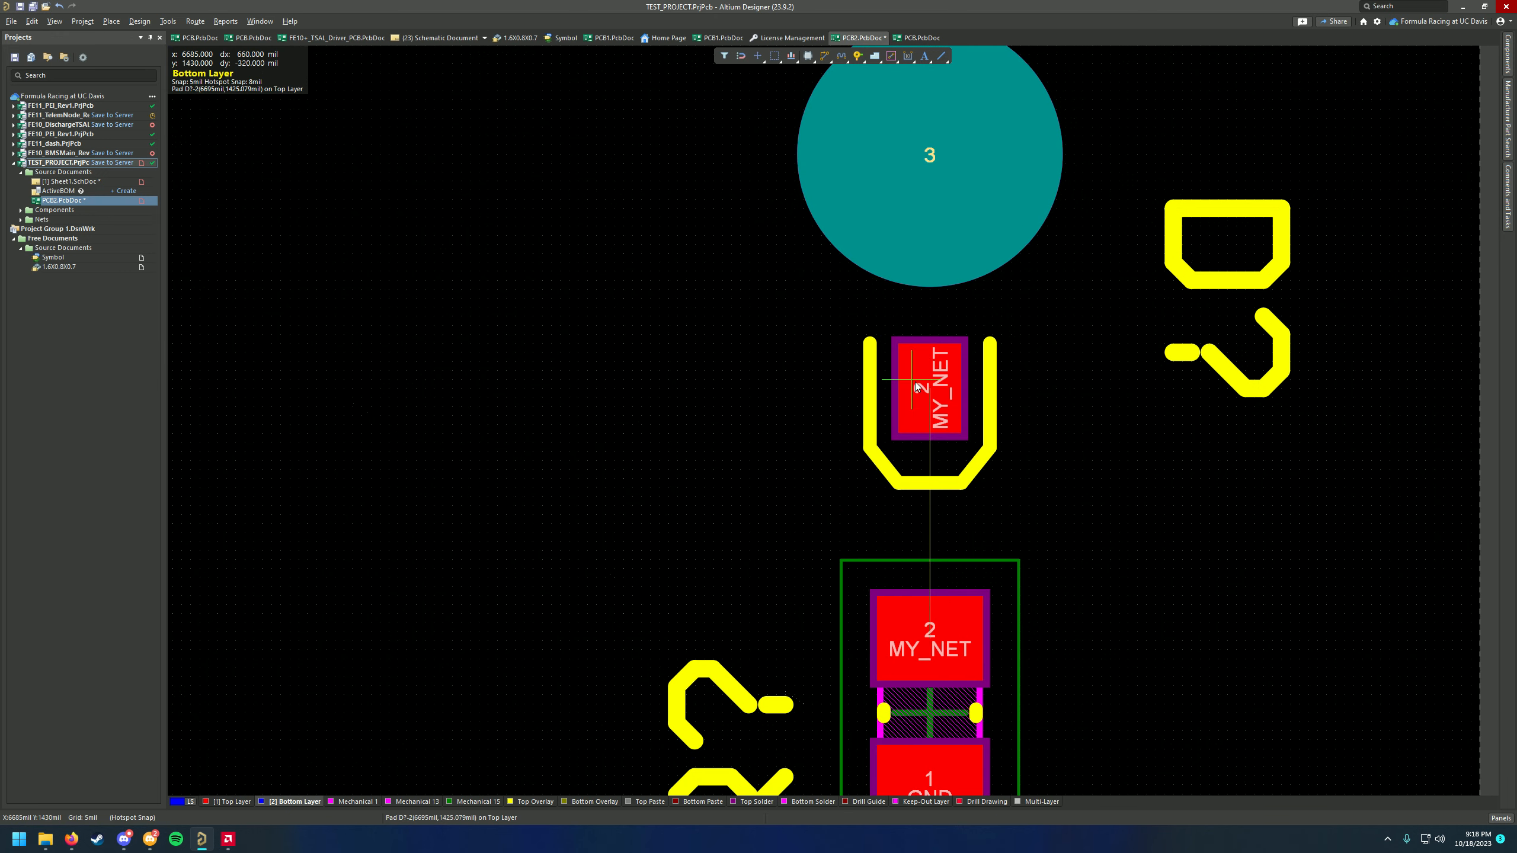
left_click(930, 389)
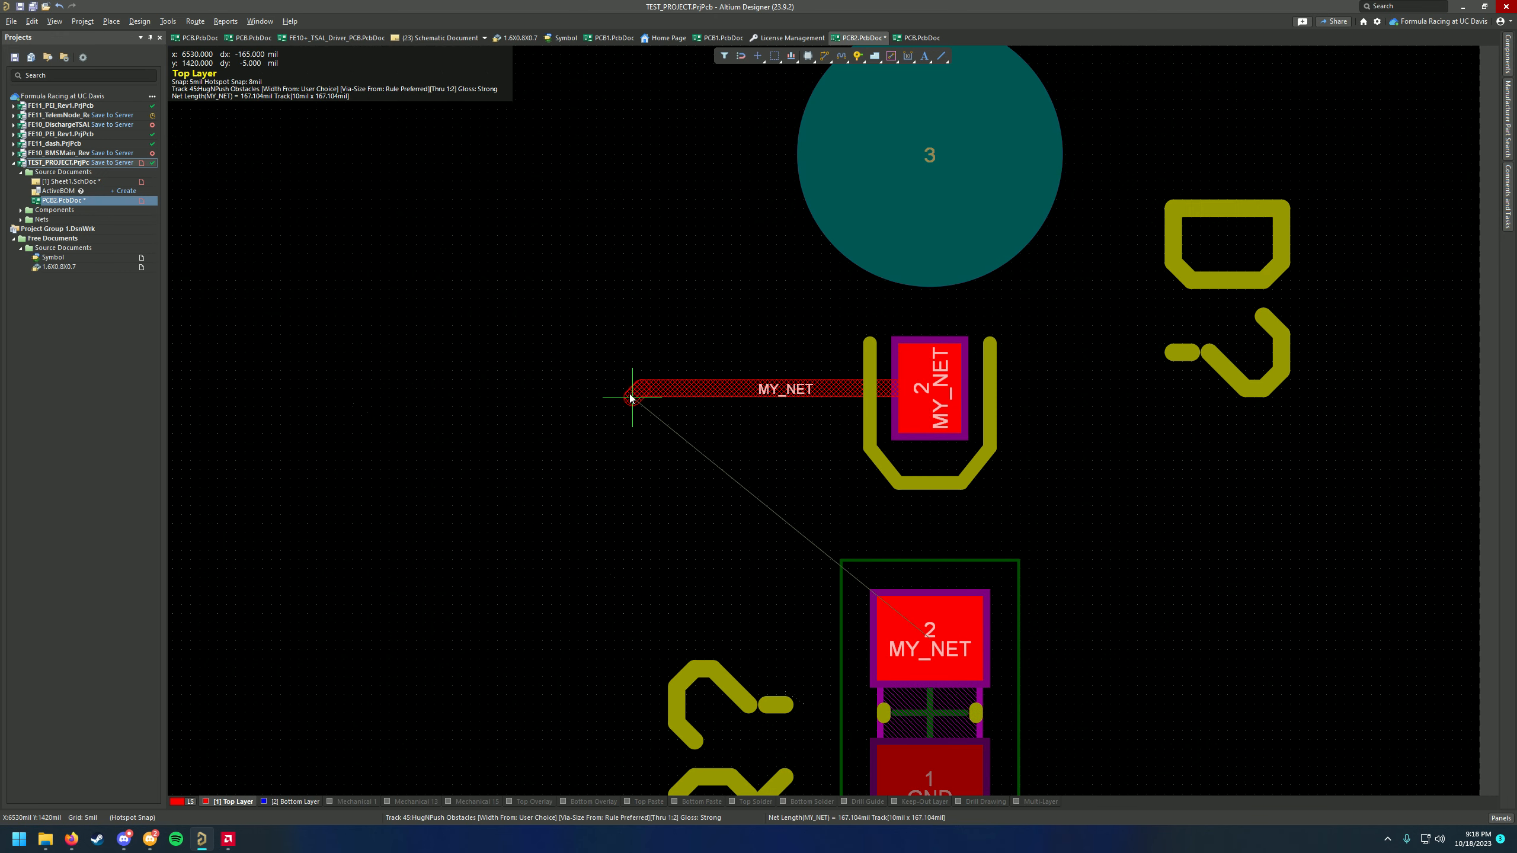
key("2")
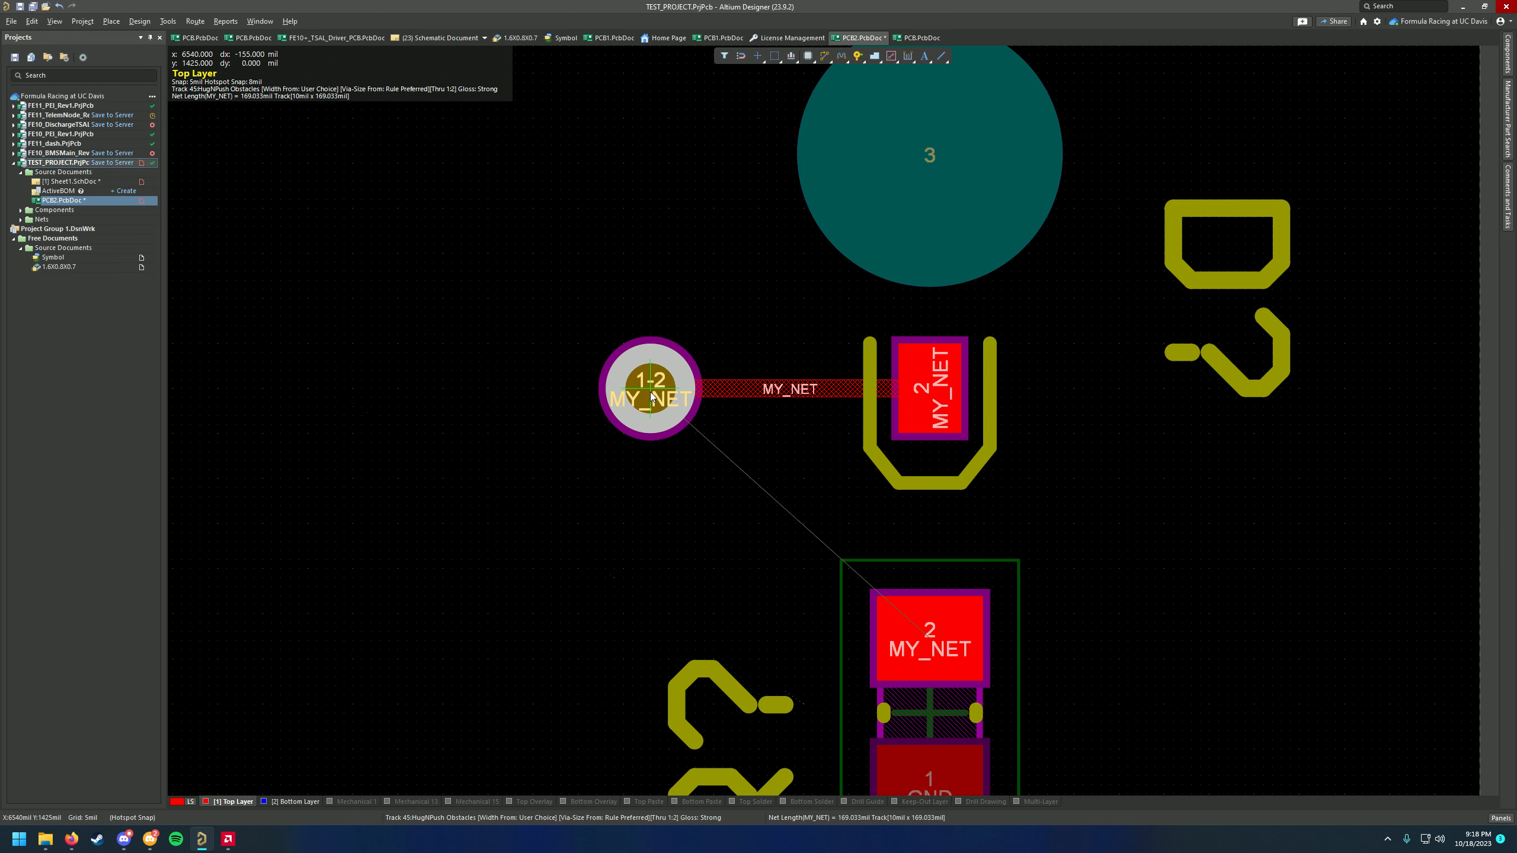
left_click(651, 396)
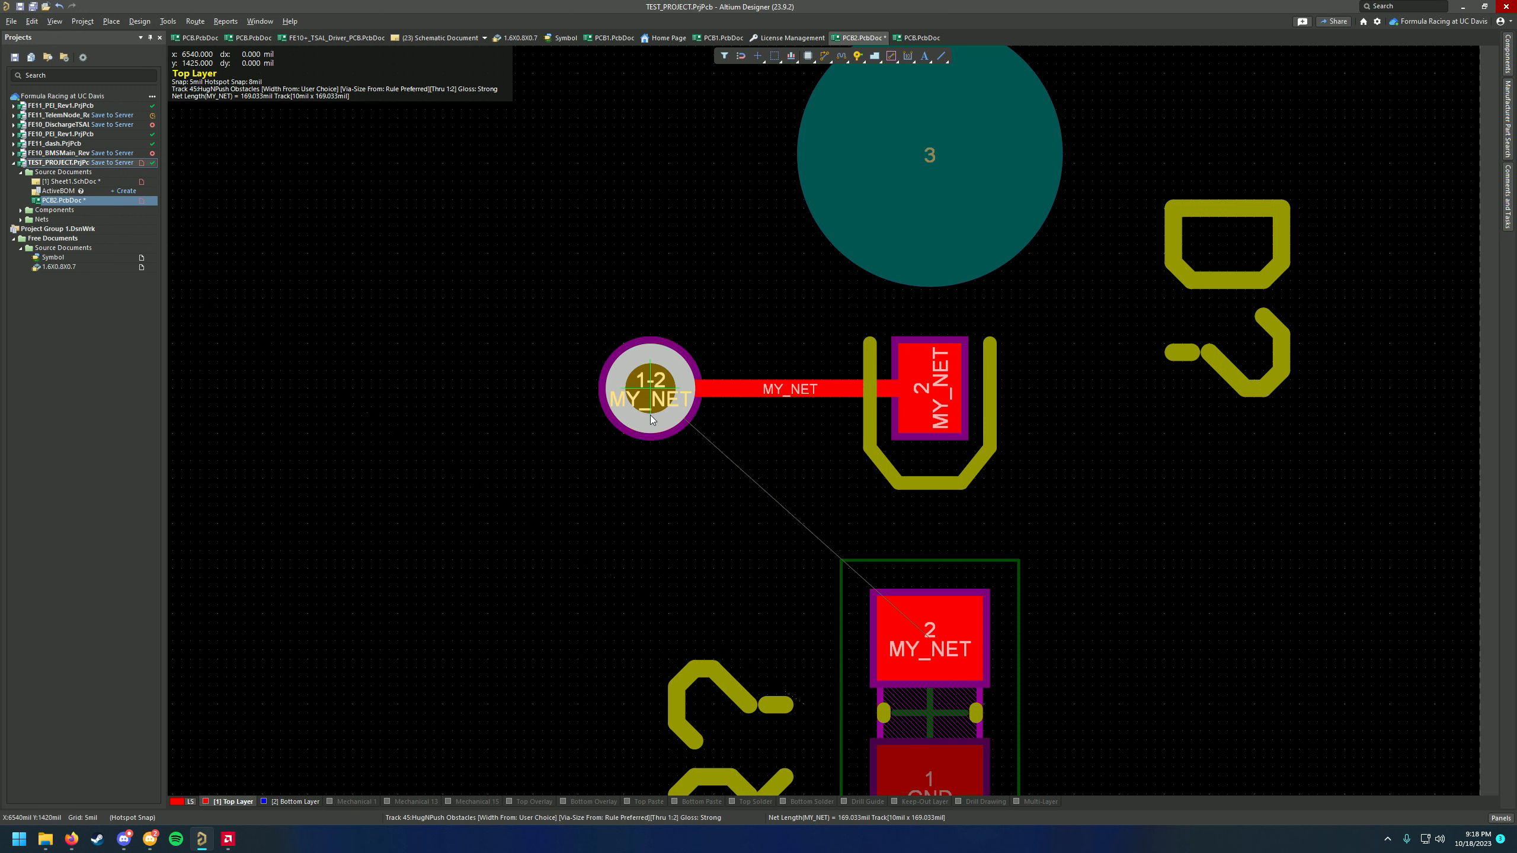
Continue MY_NET on the bottom layer about 130 mil straight down from the via and end it in a second via
scroll(647, 472, "down", 2)
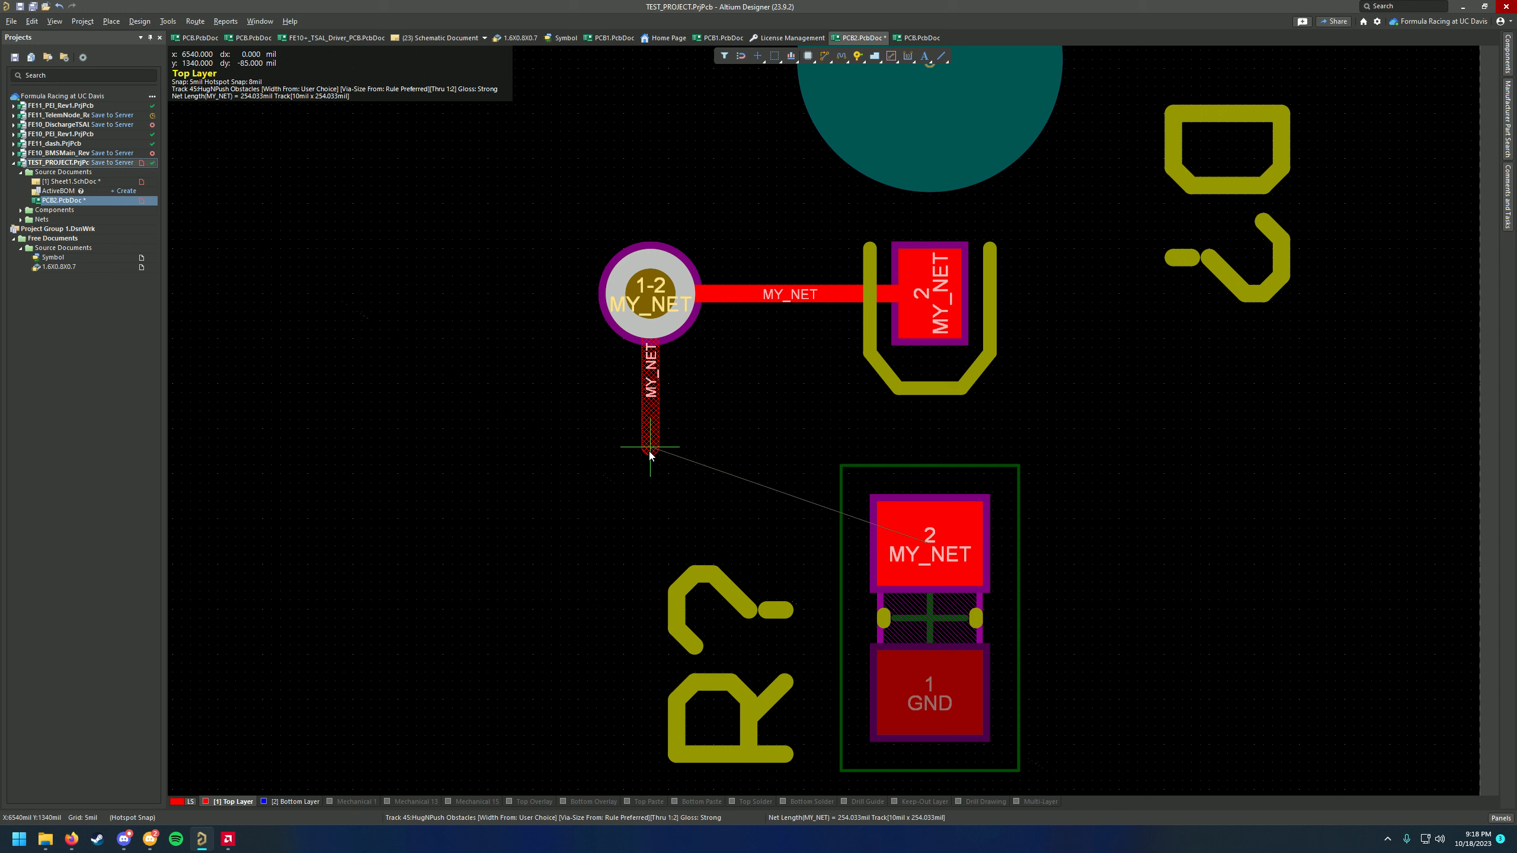
key("KP_Multiply")
key("KP_Multiply")
key("KP_Multiply")
key("KP_Multiply")
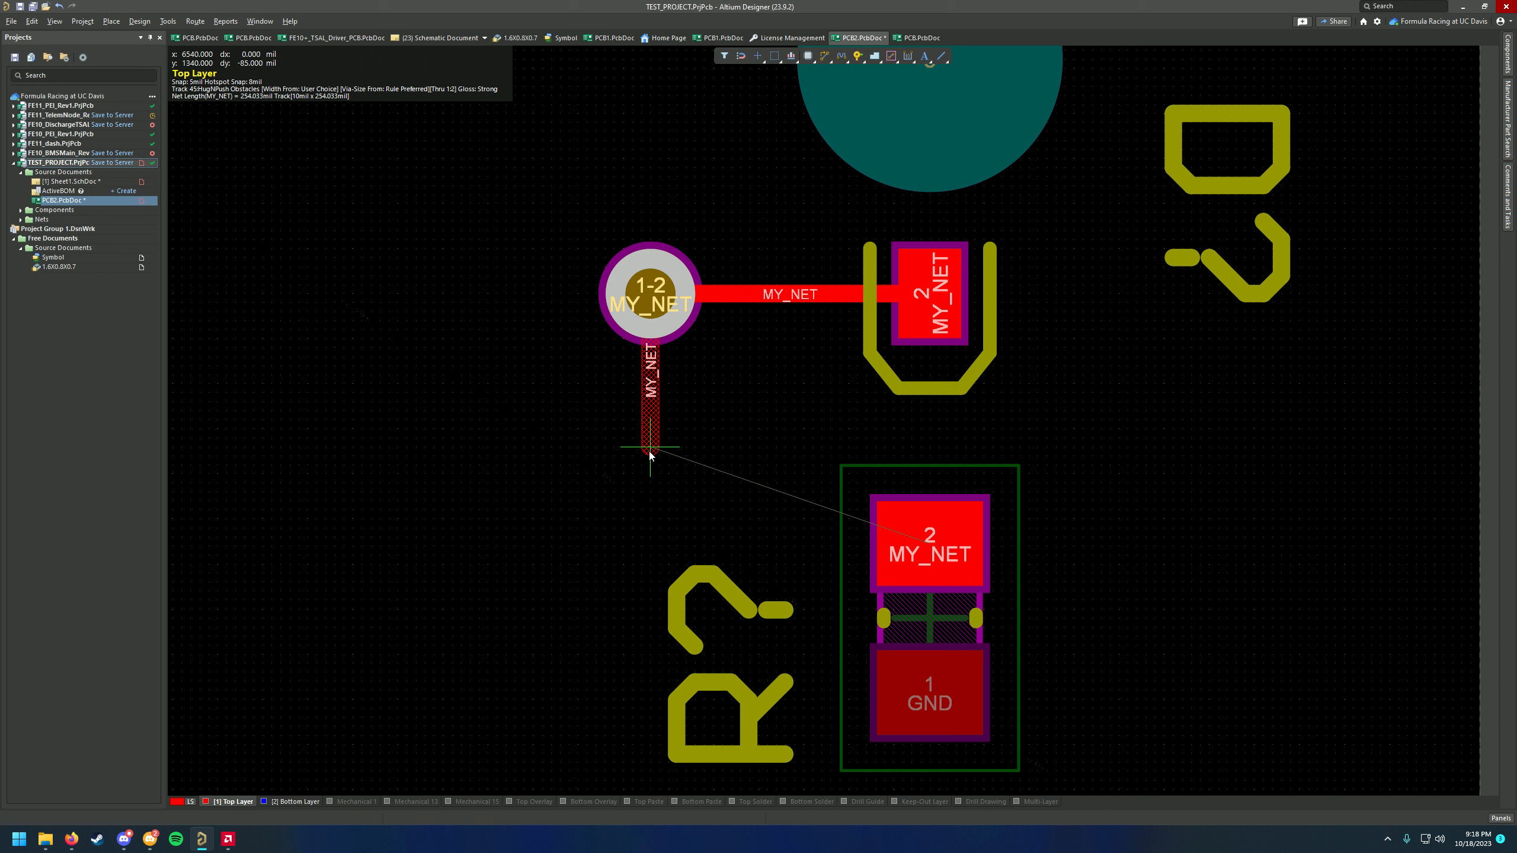
key("KP_Multiply")
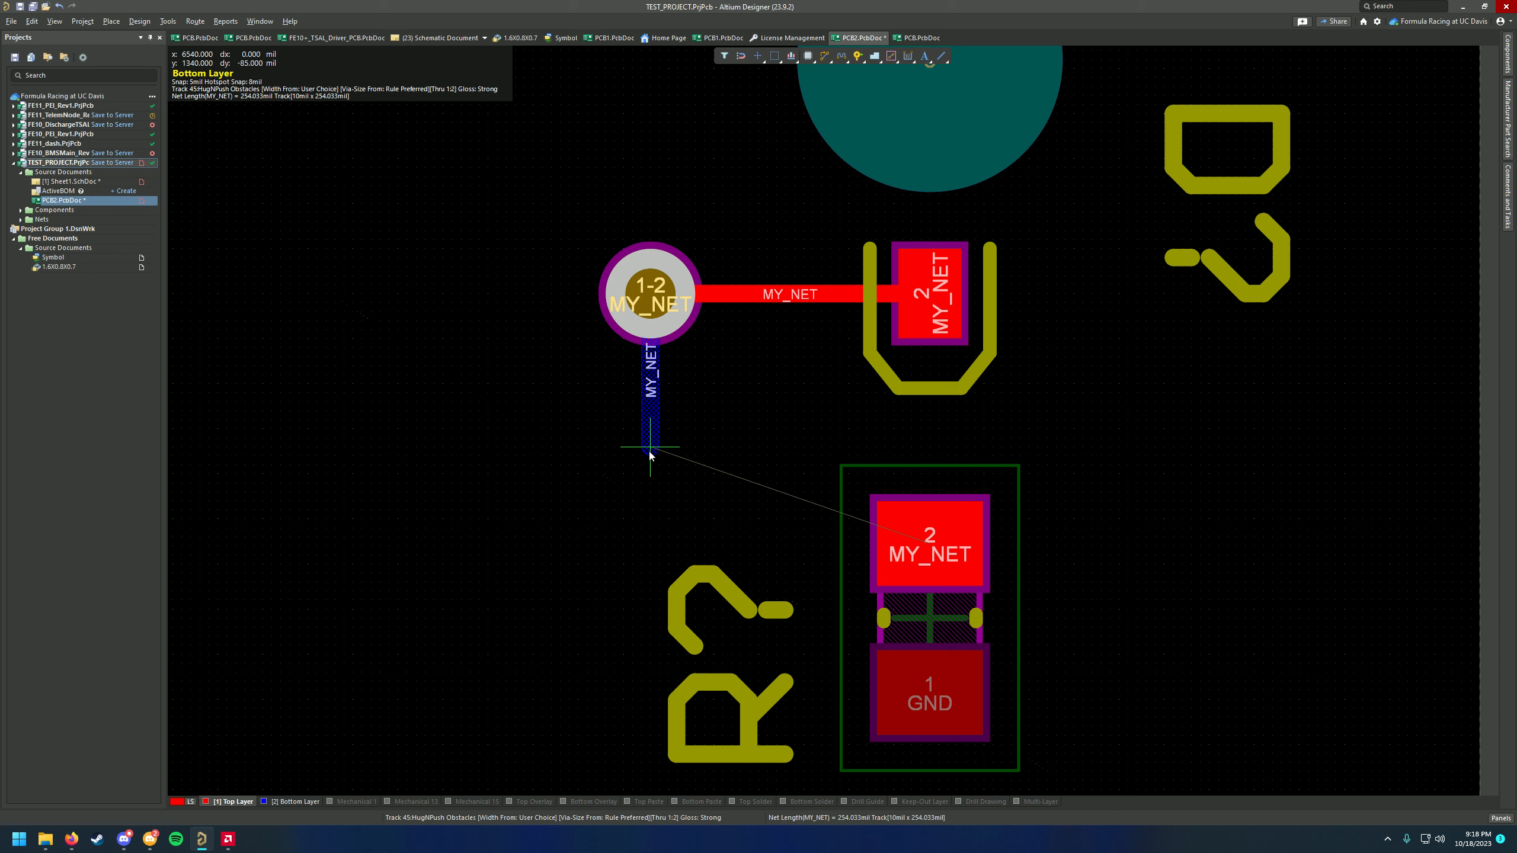
key("KP_Multiply")
key("KP_Multiply")
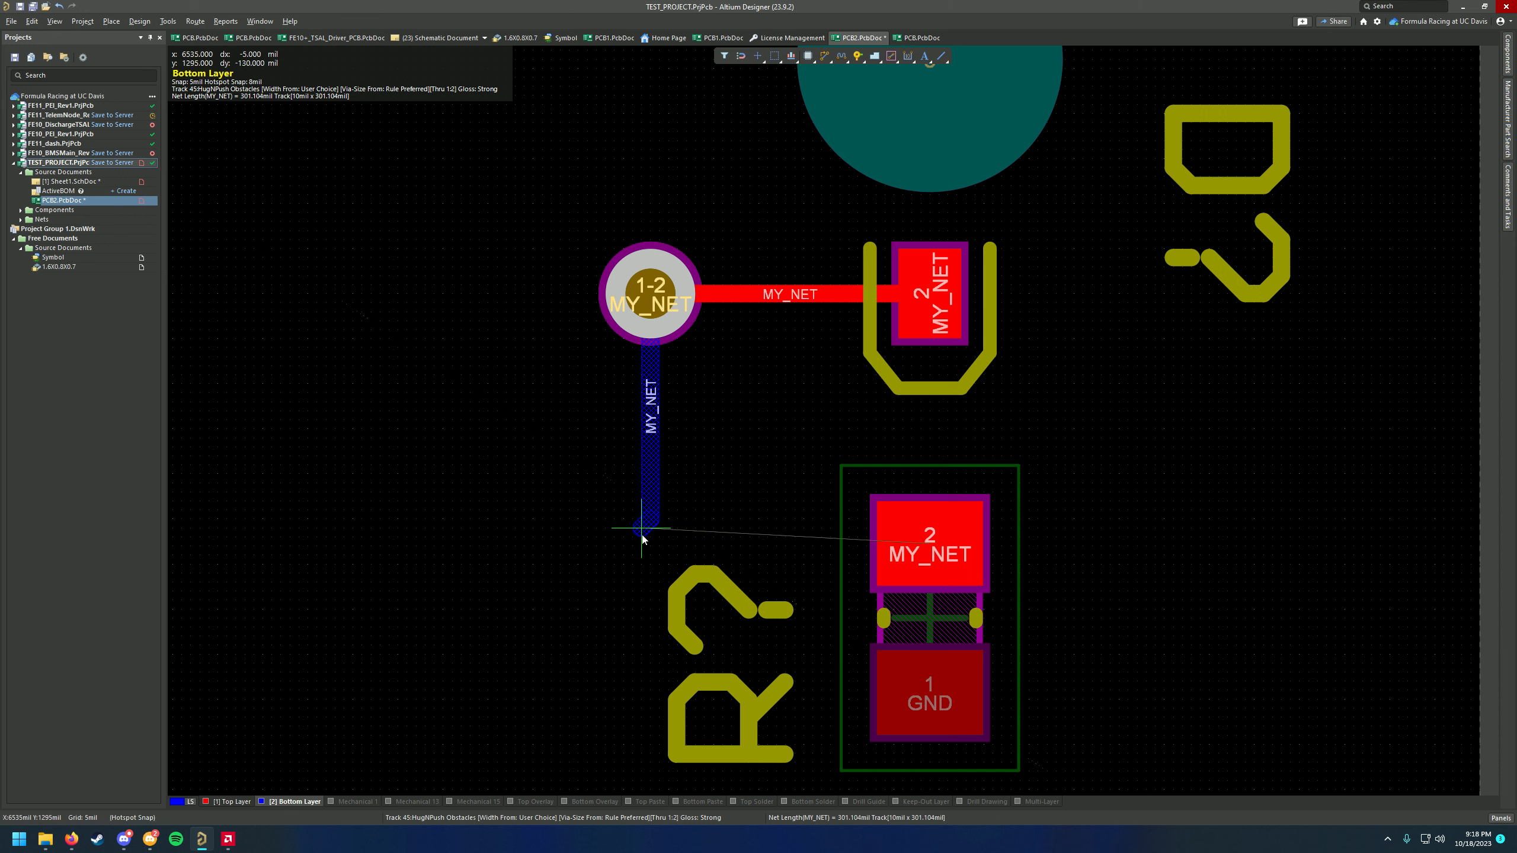
key("2")
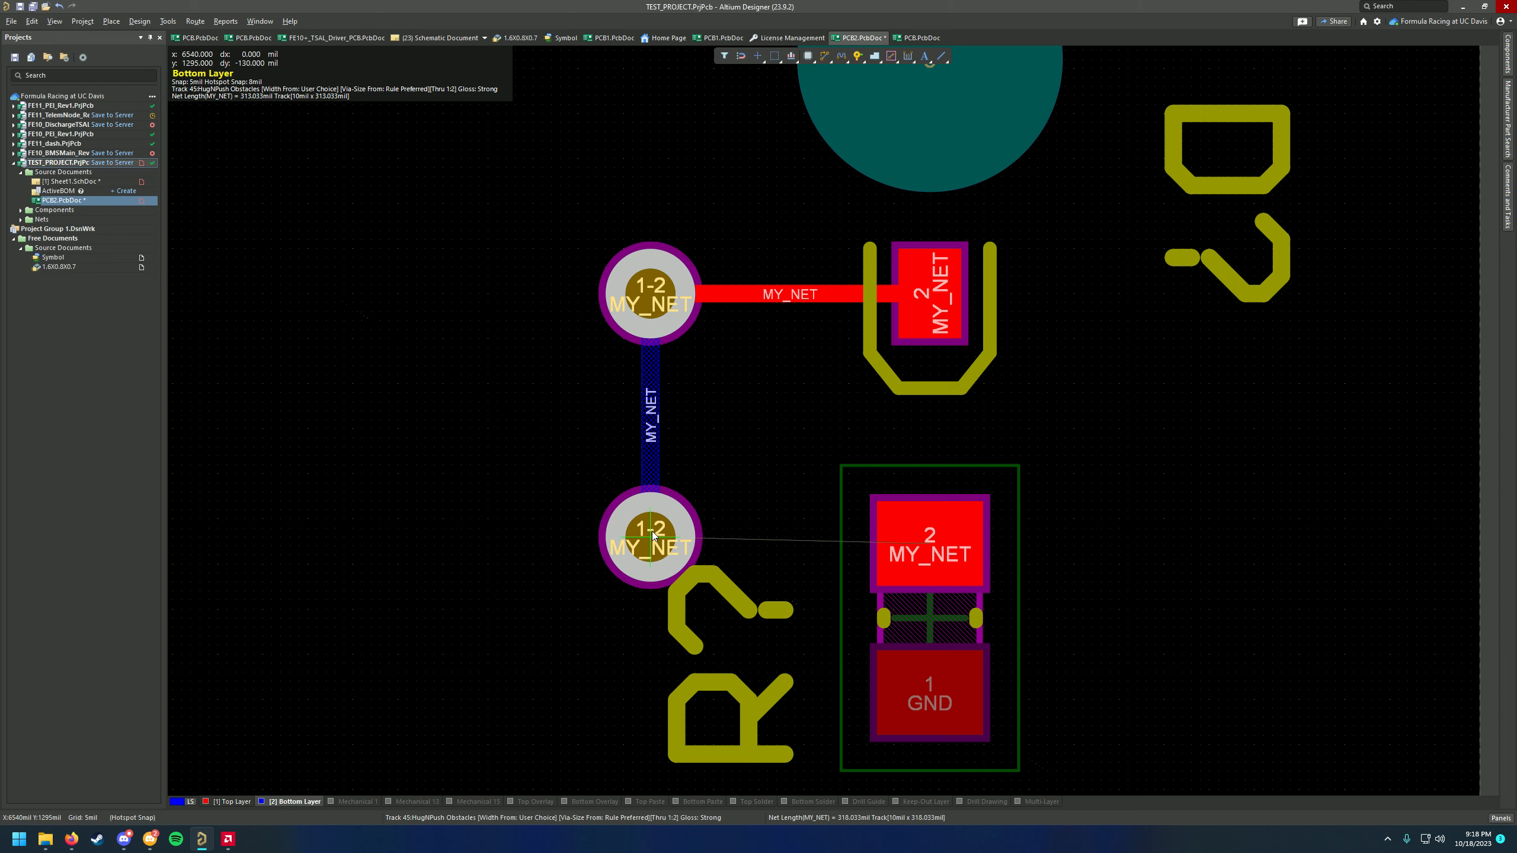
left_click(653, 543)
Switch back to the top layer and route MY_NET from the lower via to R? pad 2
key("KP_Multiply")
key("KP_Multiply")
left_click(929, 541)
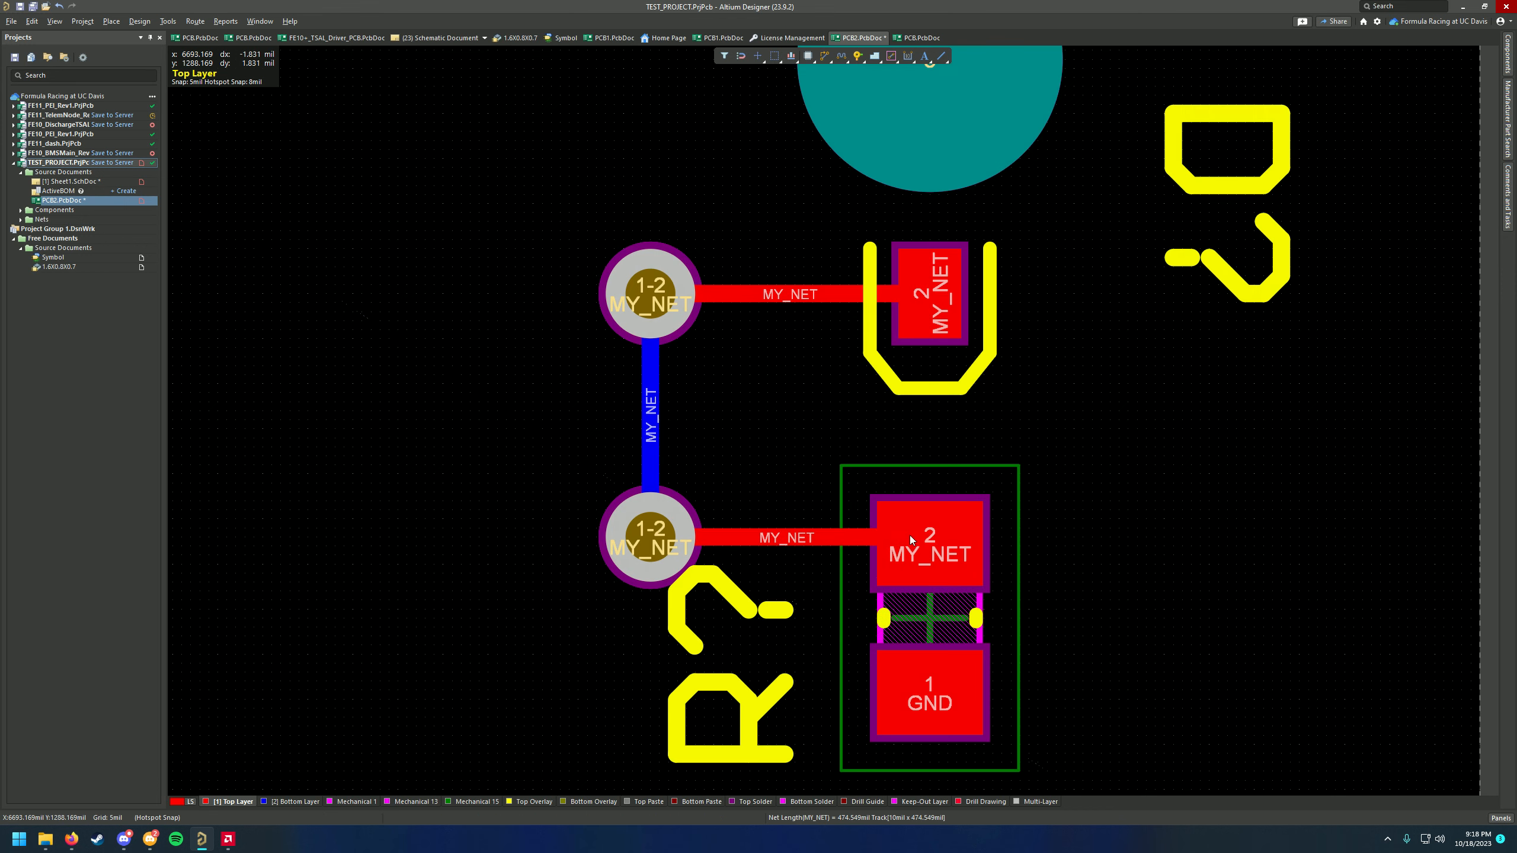
Route a top-layer track about 895 mil long between the two MY_NET vias and around the right side of D? to above its pad 1
scroll(663, 430, "down", 4, "ctrl")
scroll(756, 436, "up", 3, "ctrl")
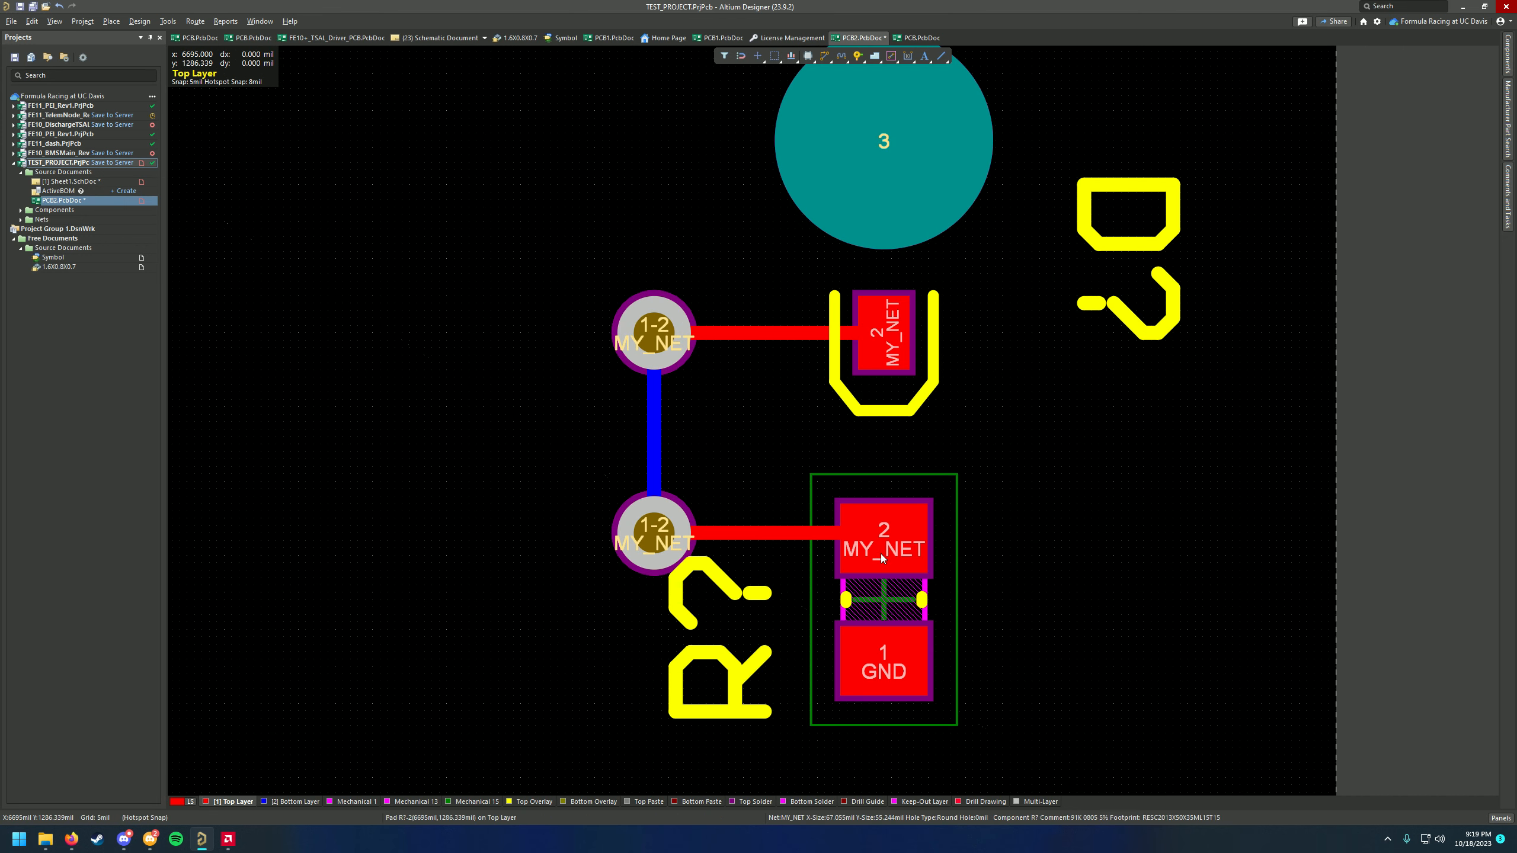
scroll(866, 524, "down", 2, "ctrl")
scroll(865, 526, "up", 2, "ctrl")
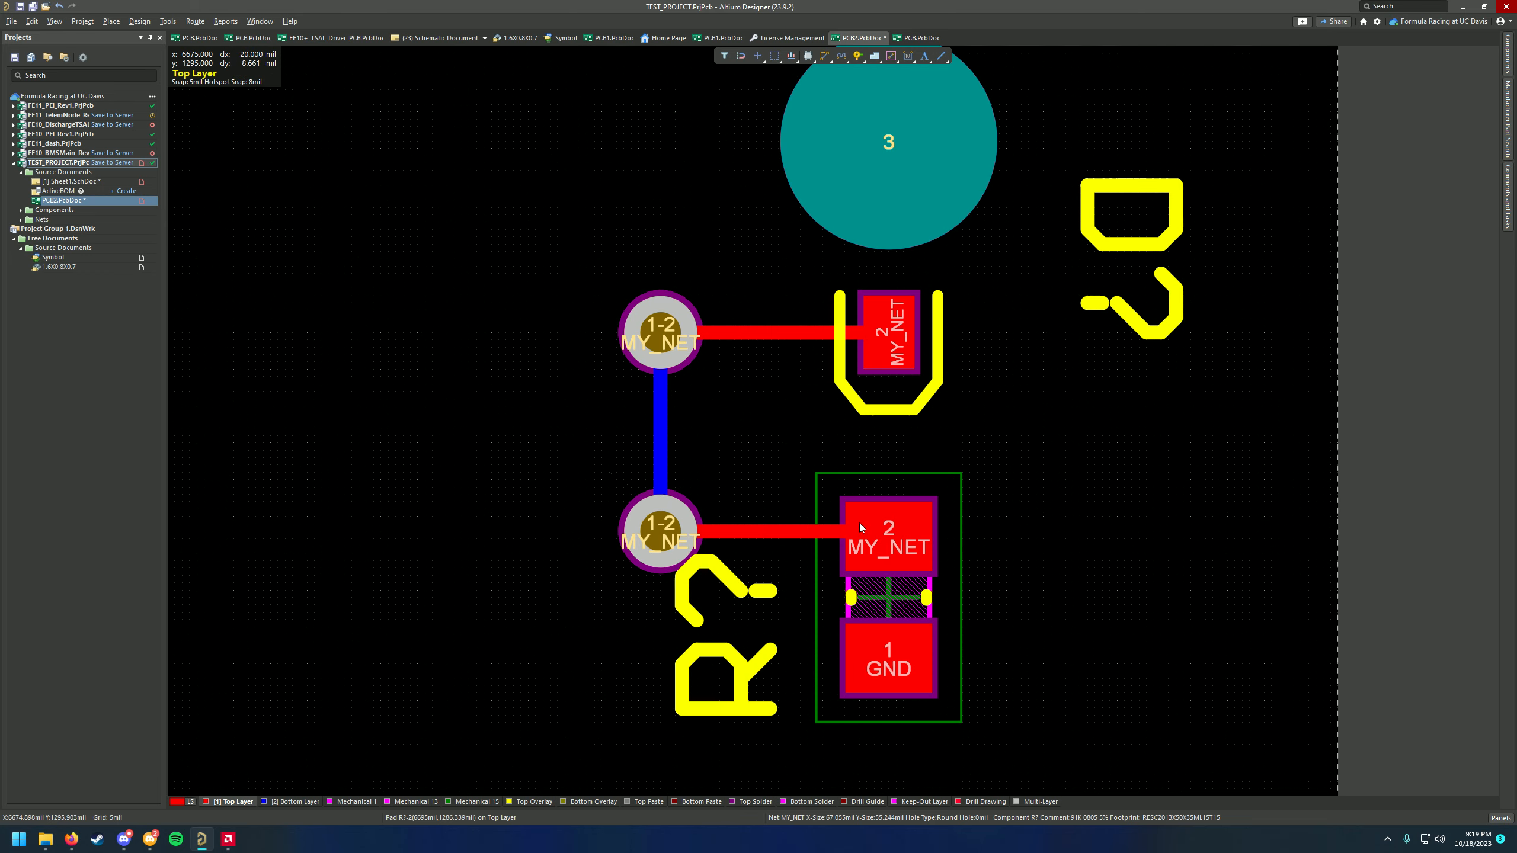
key("ctrl+w")
left_click(391, 421)
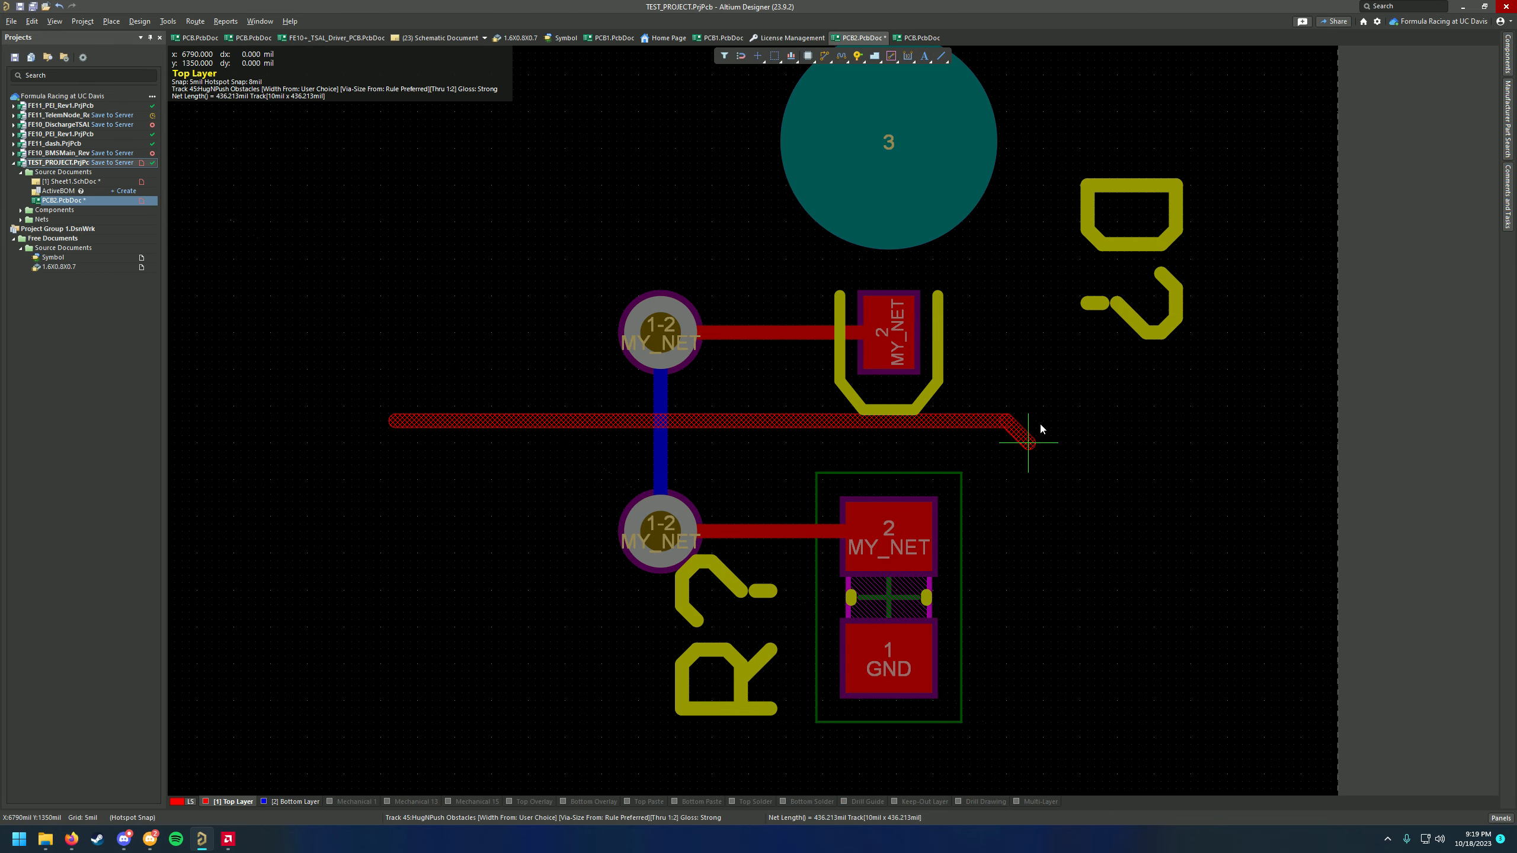
left_click(1026, 436)
scroll(1056, 359, "up", 3)
left_click(1057, 336)
scroll(1058, 339, "up", 4)
left_click(1057, 326)
left_click(896, 186)
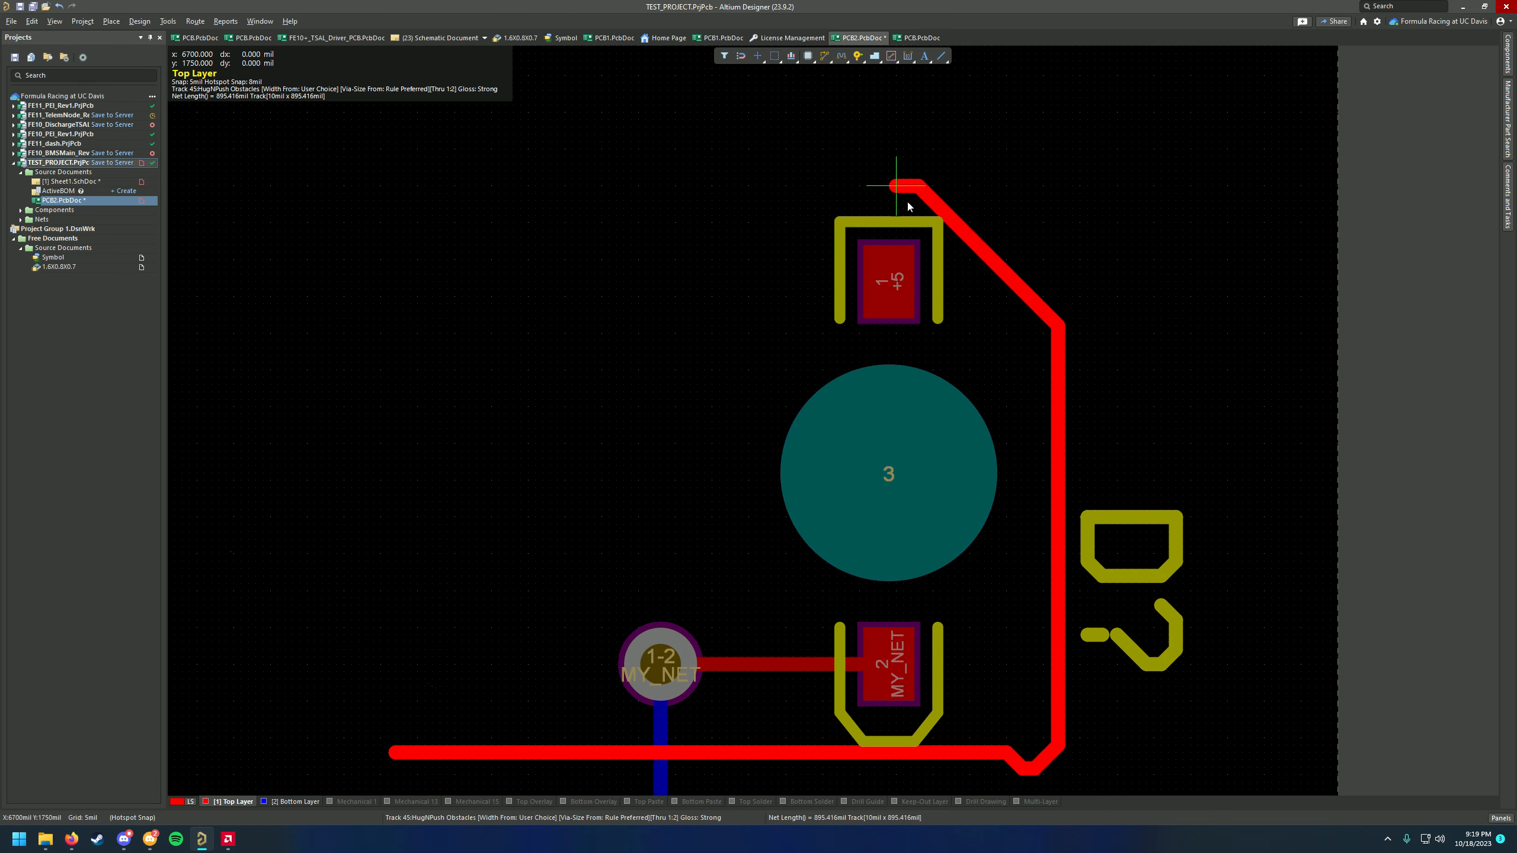
key("Escape")
key("Escape")
Inspect where the long top-layer track crosses the bottom-layer MY_NET segment, and look over the whole board layout
scroll(974, 419, "down", 3, "ctrl")
right_click_drag(803, 611, 836, 451)
scroll(839, 451, "up", 3, "ctrl")
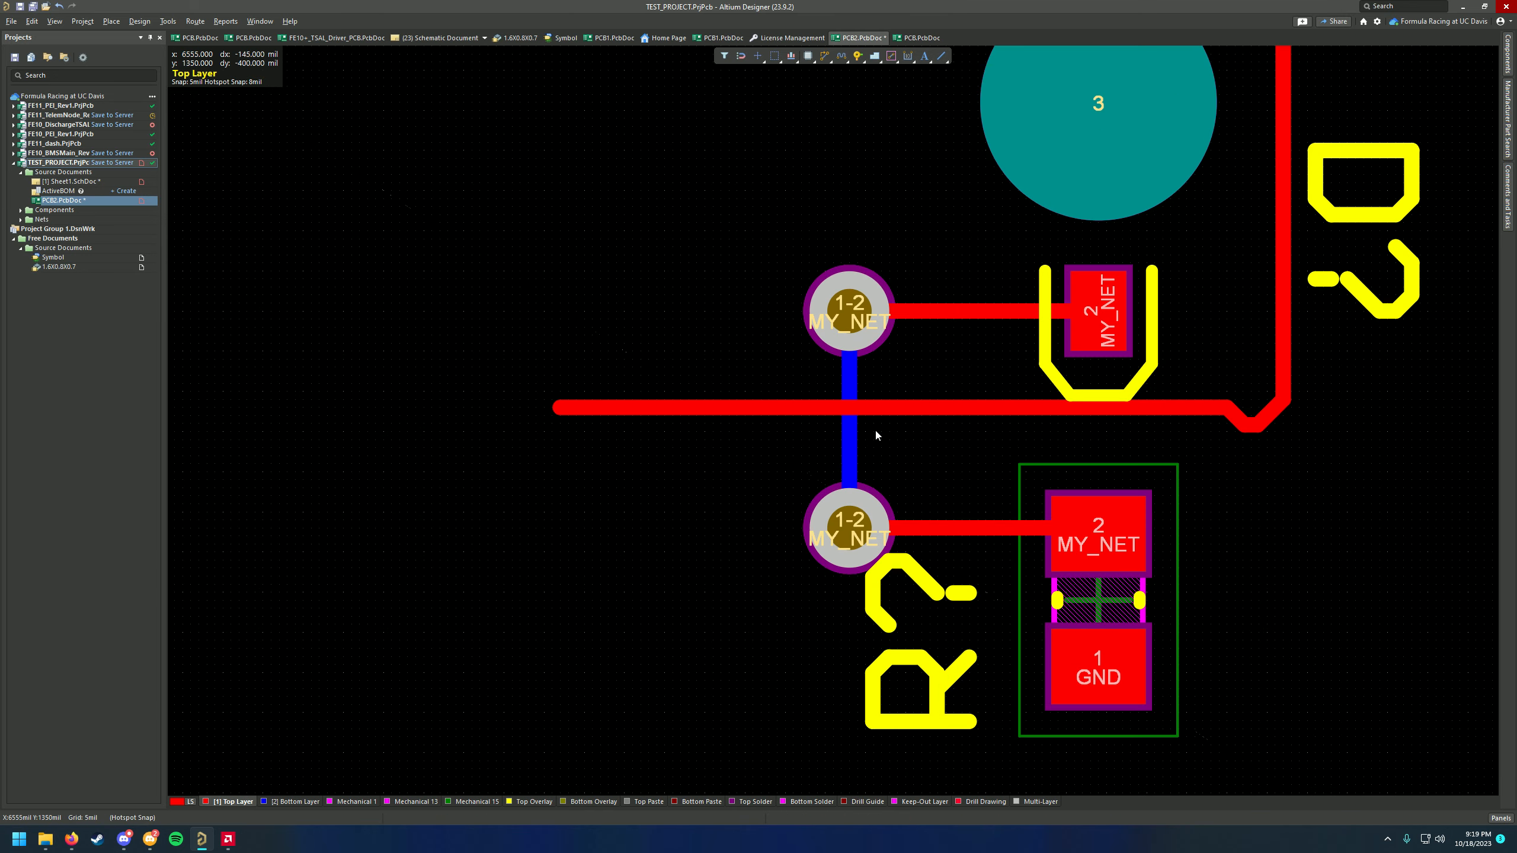
scroll(874, 428, "down", 3, "ctrl")
right_click_drag(643, 602, 752, 585)
right_click_drag(738, 665, 712, 701)
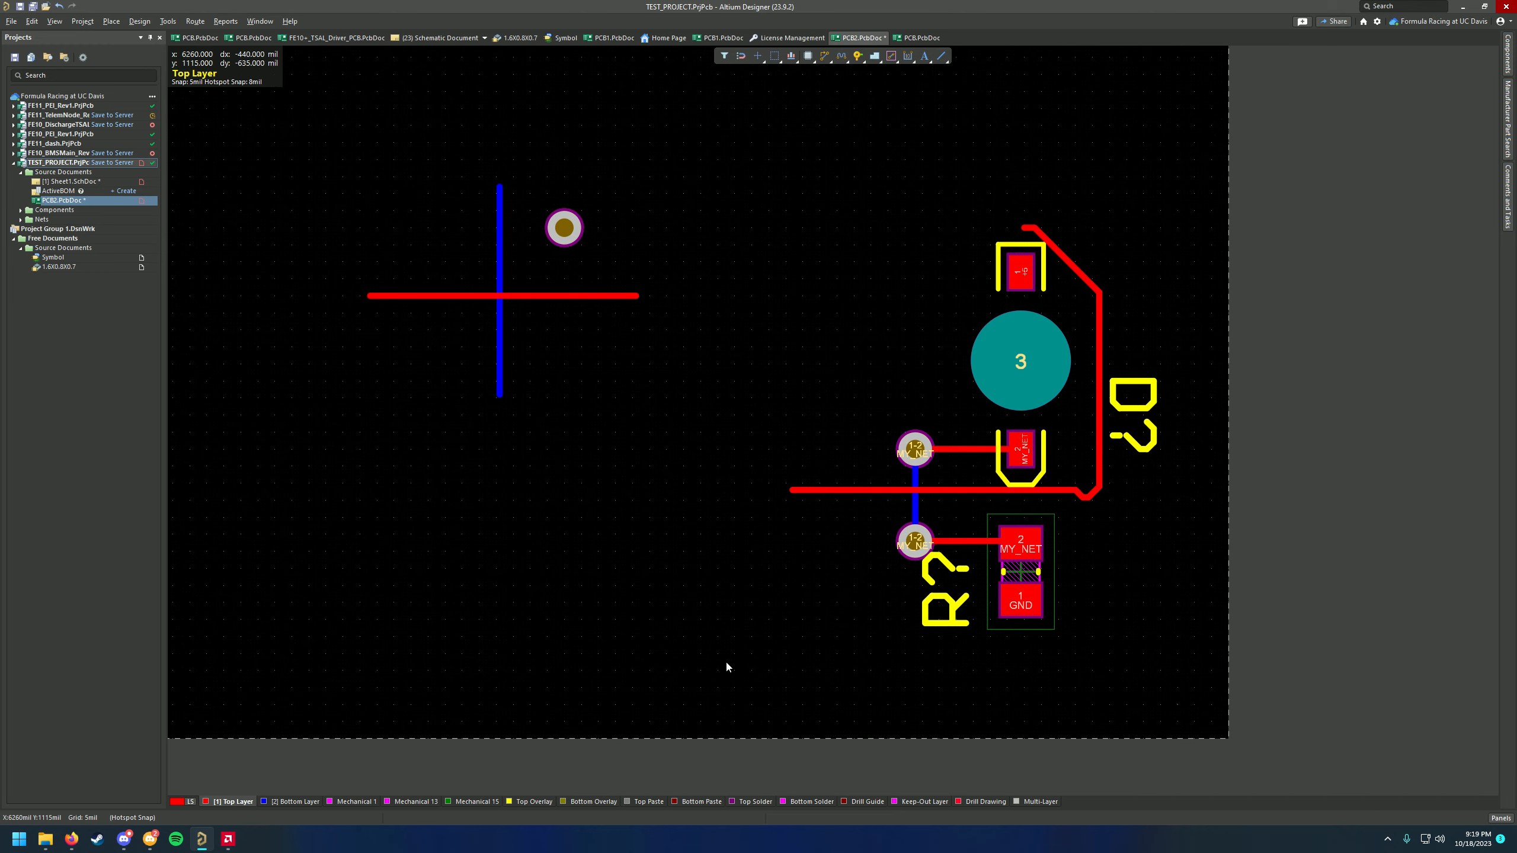
right_click_drag(567, 638, 661, 587)
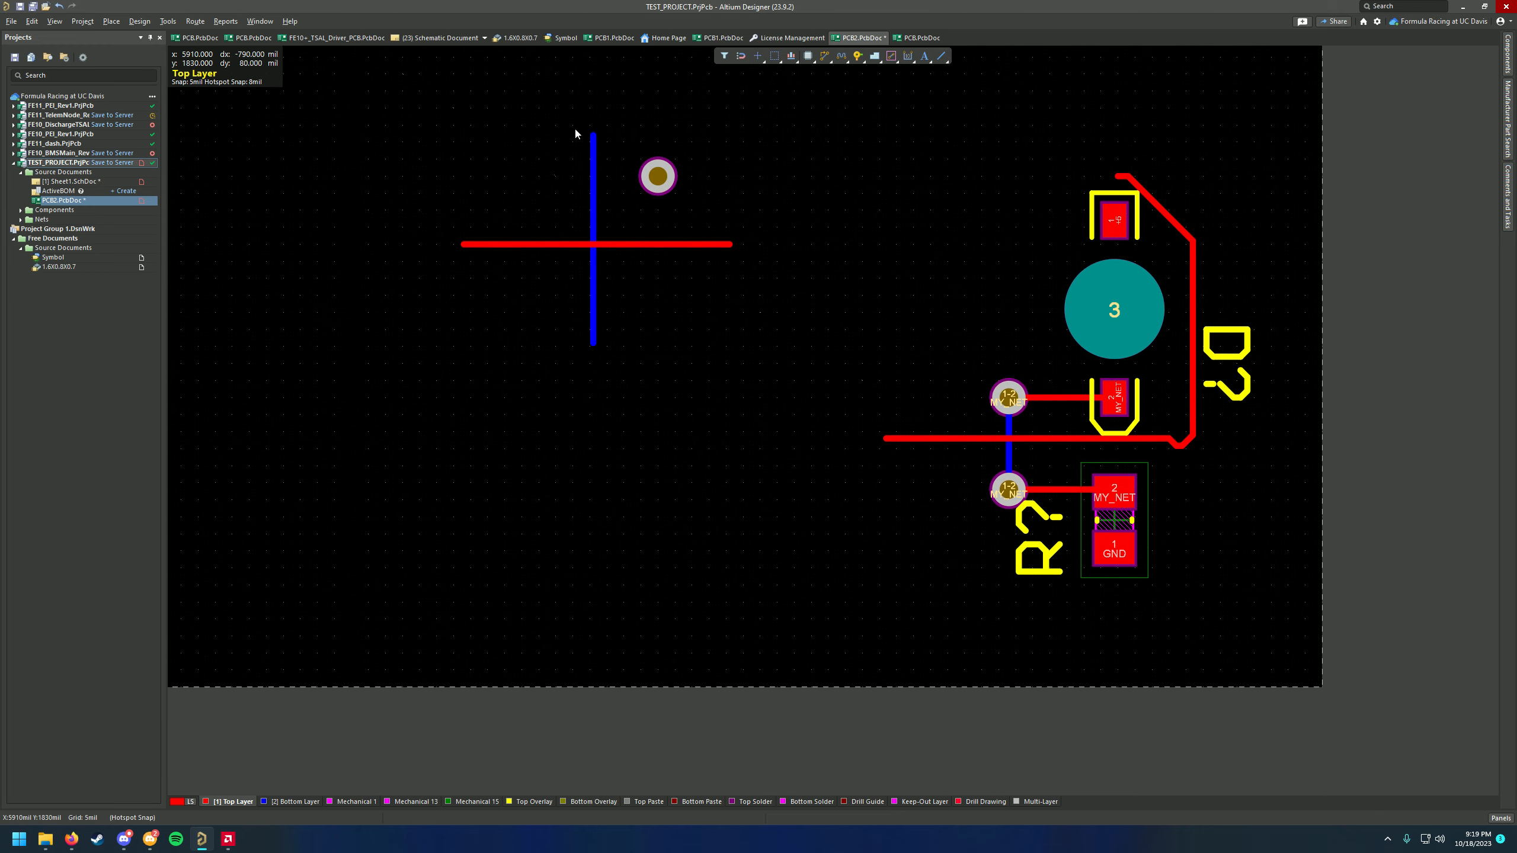
Toggle the active layer between Bottom Layer and Top Layer, ending on Top Layer
right_click_drag(575, 133, 556, 237)
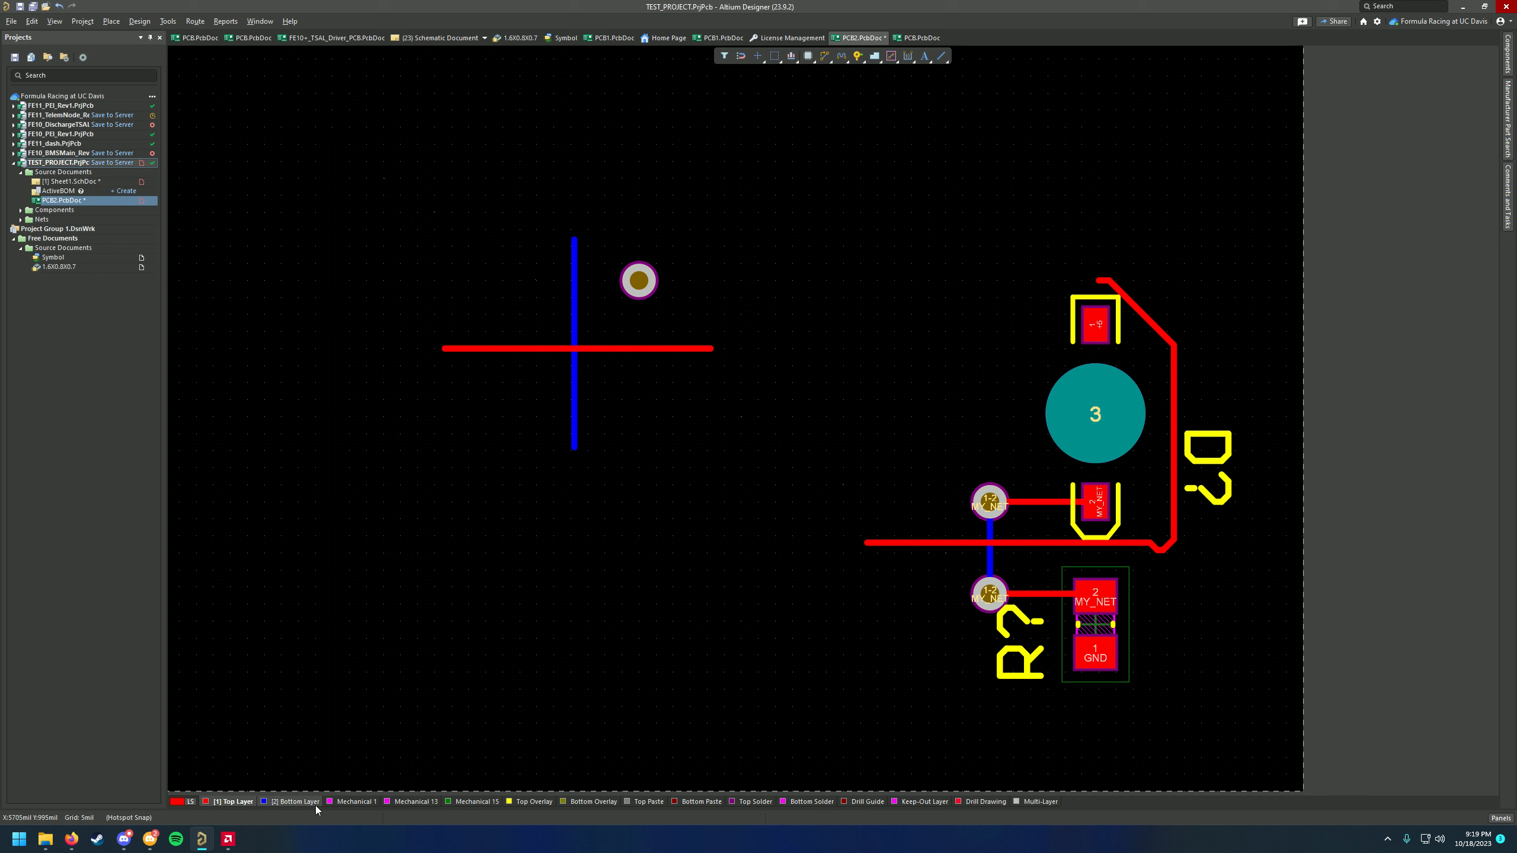
left_click(284, 803)
left_click(232, 802)
left_click(283, 802)
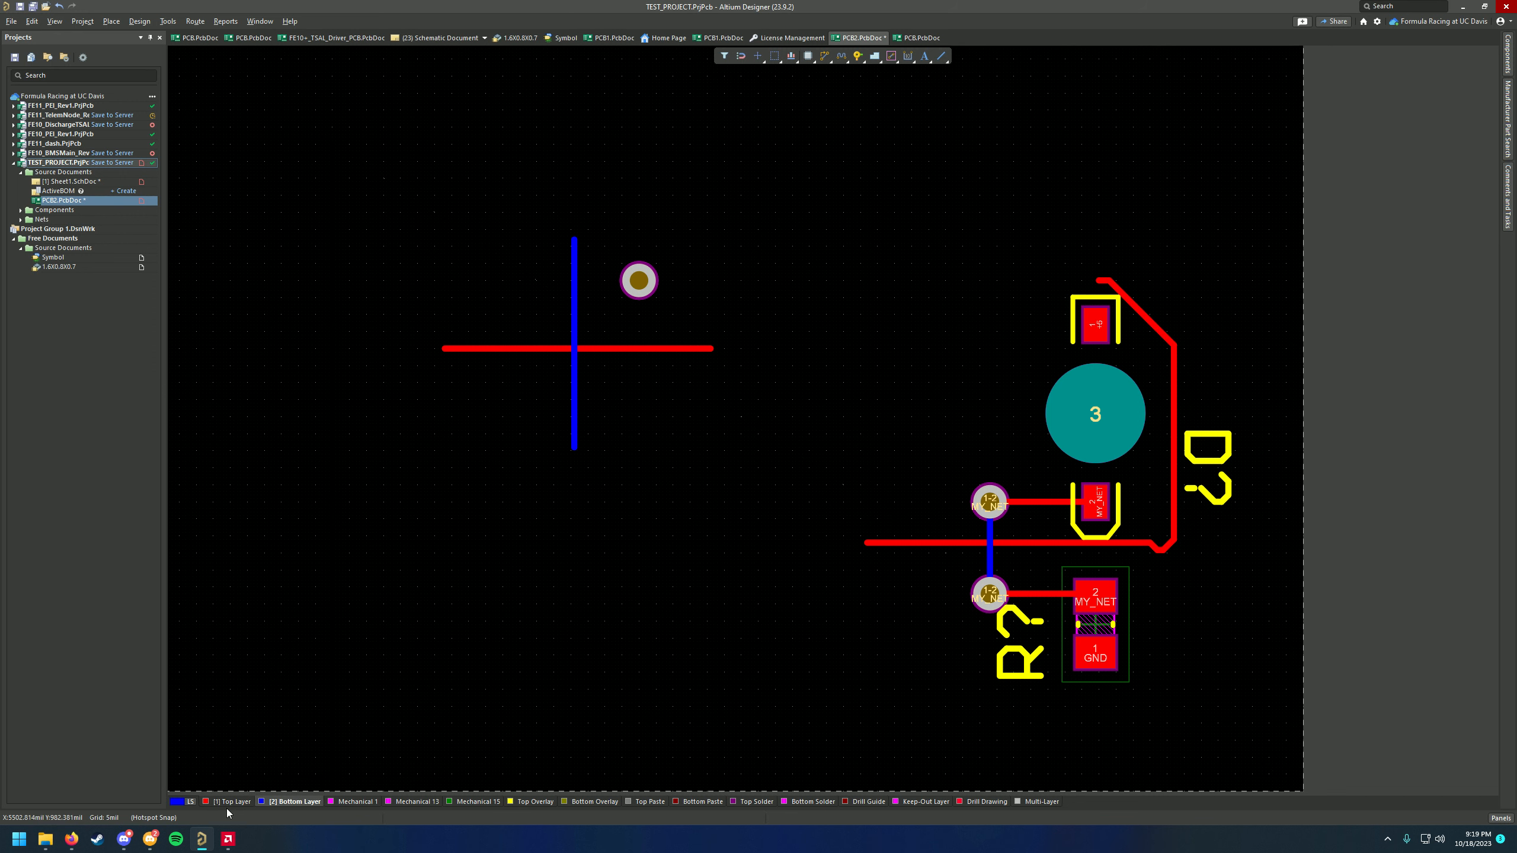
left_click(227, 802)
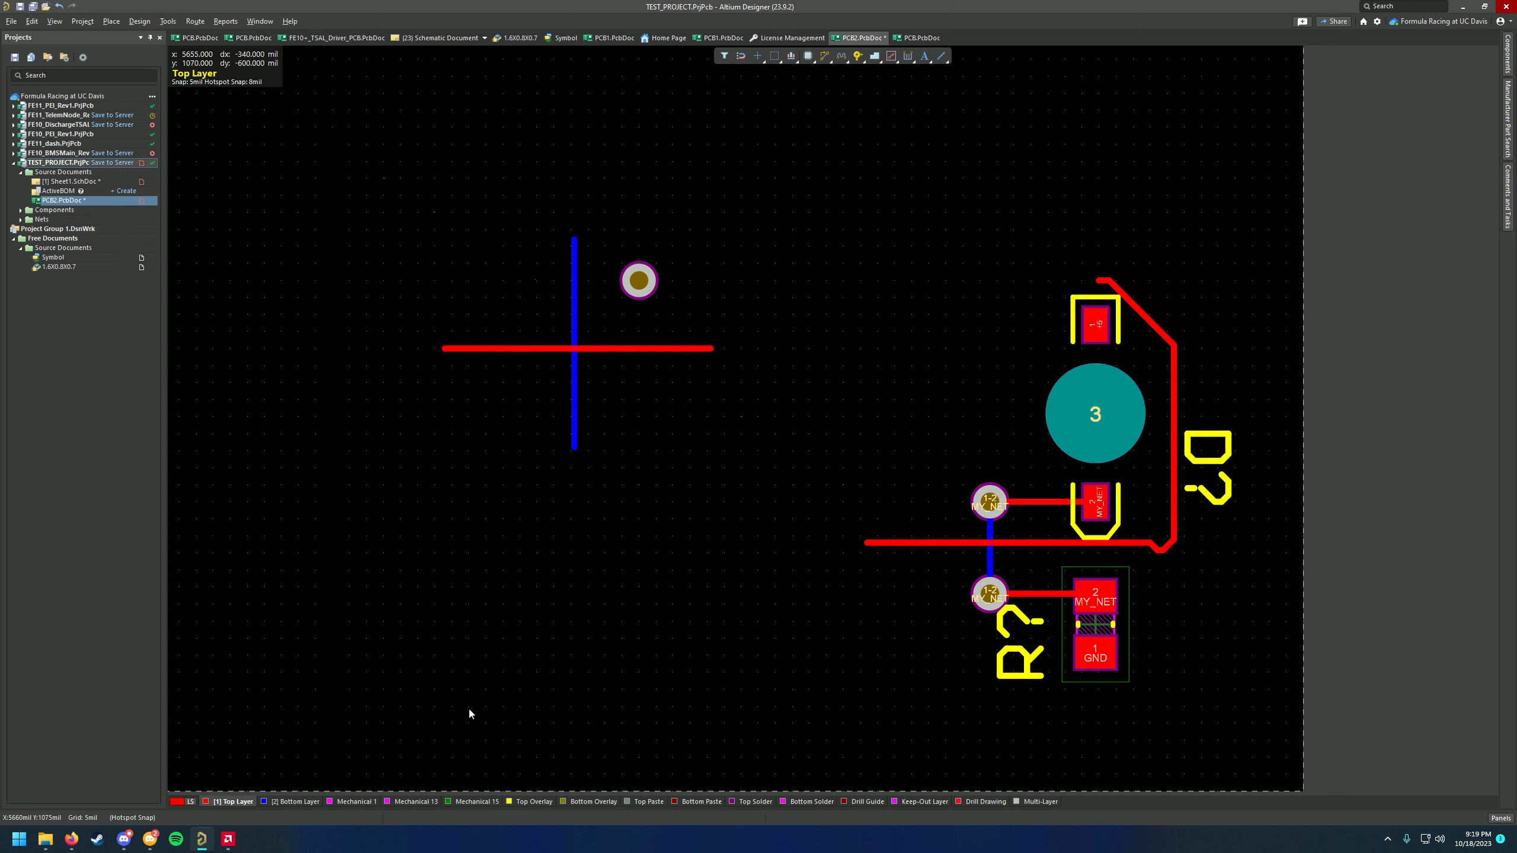
Examine the crossing top- and bottom-layer tracks and the nearby via in 3D from a low angle, and return to the 2D layout
scroll(502, 711, "up", 1)
key("3")
scroll(691, 586, "up", 3, "ctrl")
scroll(691, 586, "down", 3, "ctrl")
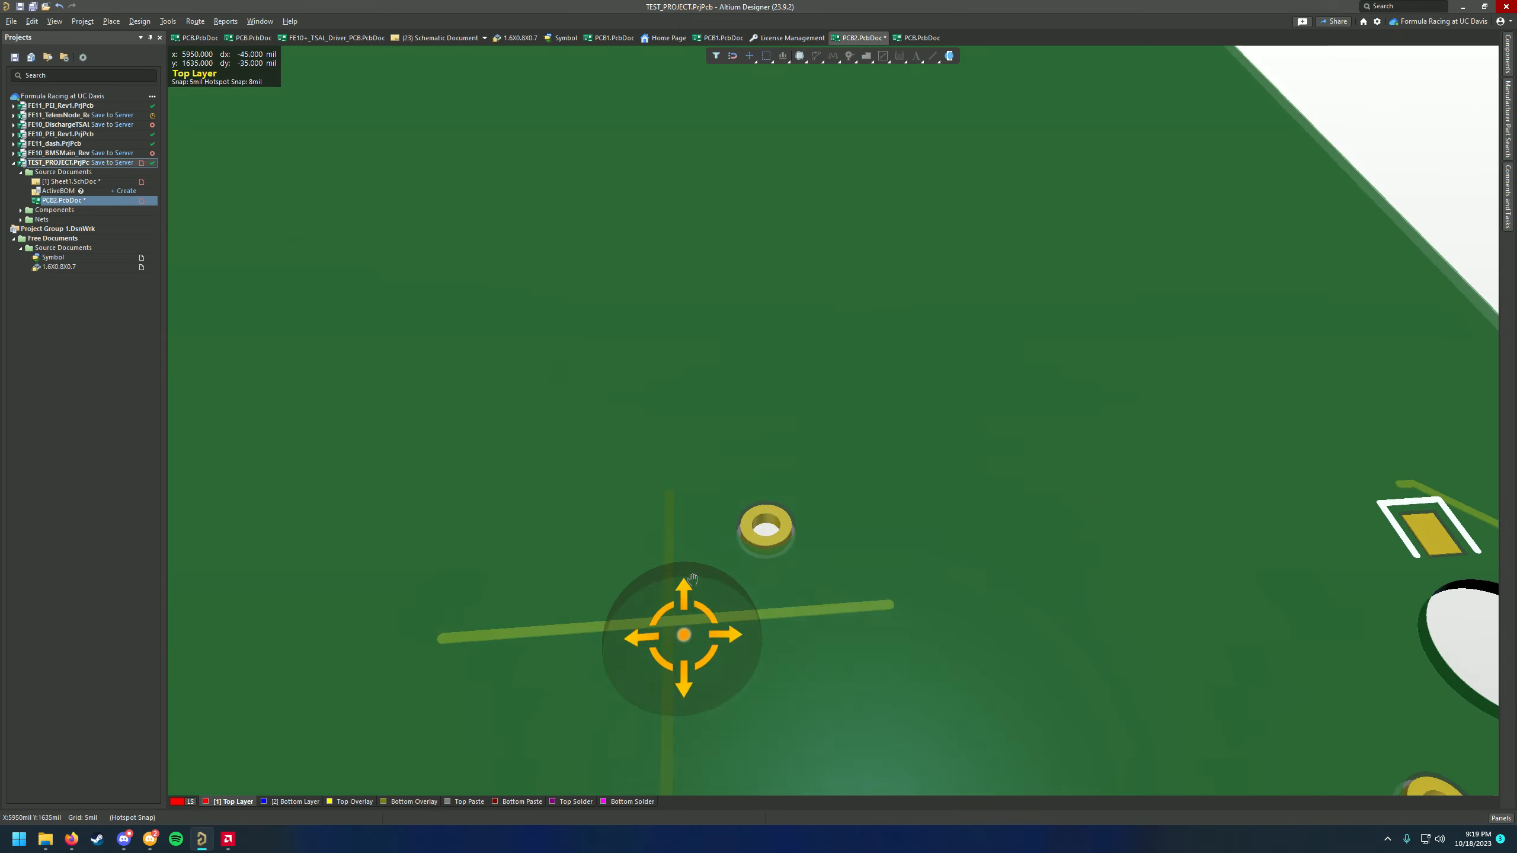
right_click_drag(691, 583, 717, 517, "shift")
scroll(663, 664, "up", 6, "ctrl")
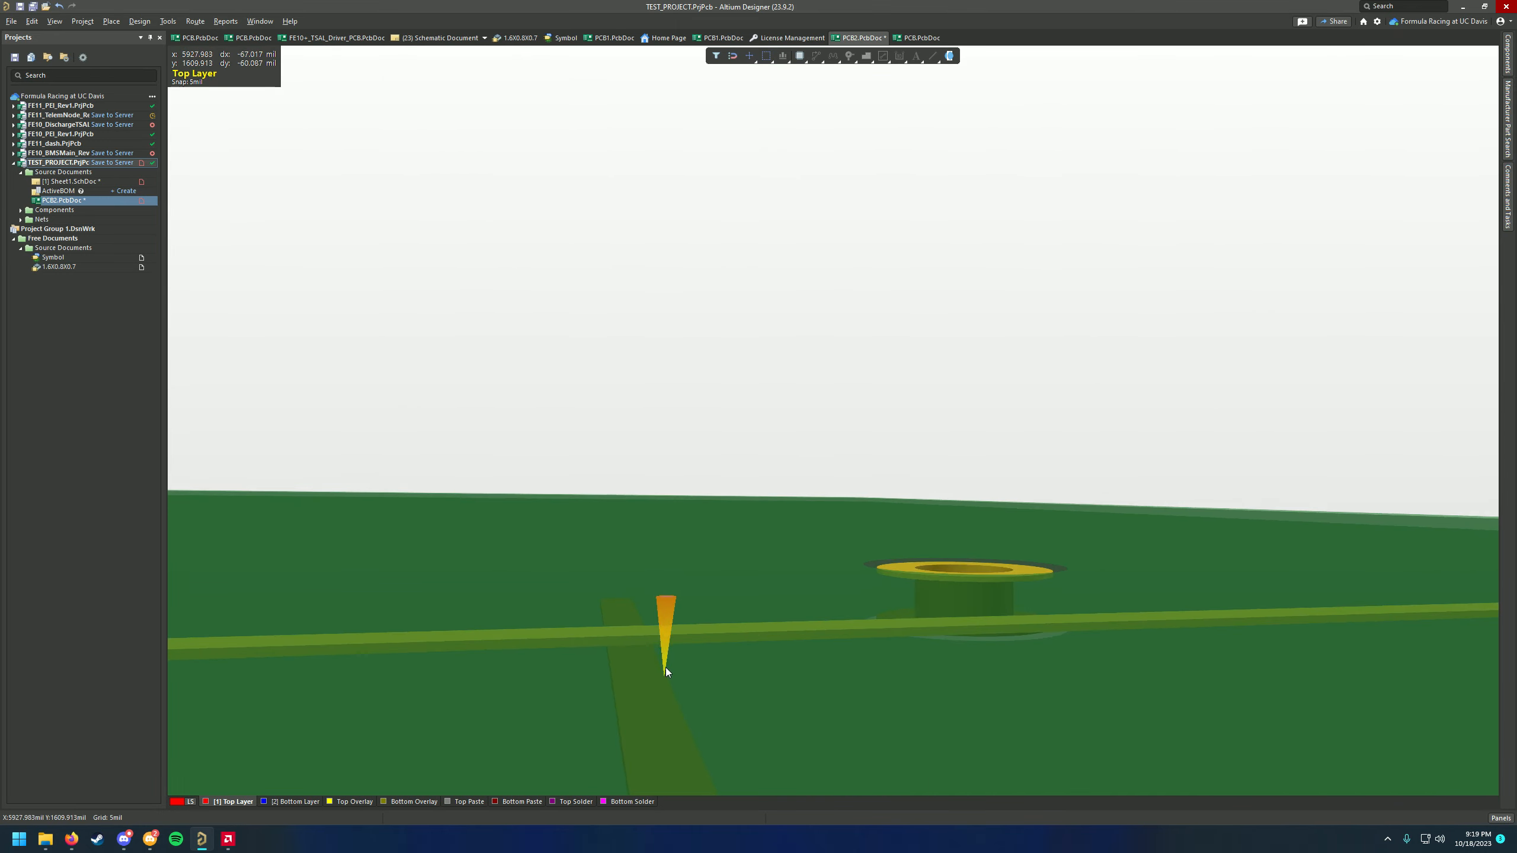
right_click_drag(667, 667, 789, 607)
scroll(809, 499, "down", 4, "ctrl")
key("2")
Rotate the D? designator text to read horizontally and place it beside the LED's round cutout, over the vertical top-layer track
right_click_drag(999, 614, 697, 534)
scroll(816, 524, "up", 1, "ctrl")
scroll(816, 524, "up", 1, "ctrl")
right_click_drag(853, 496, 820, 561)
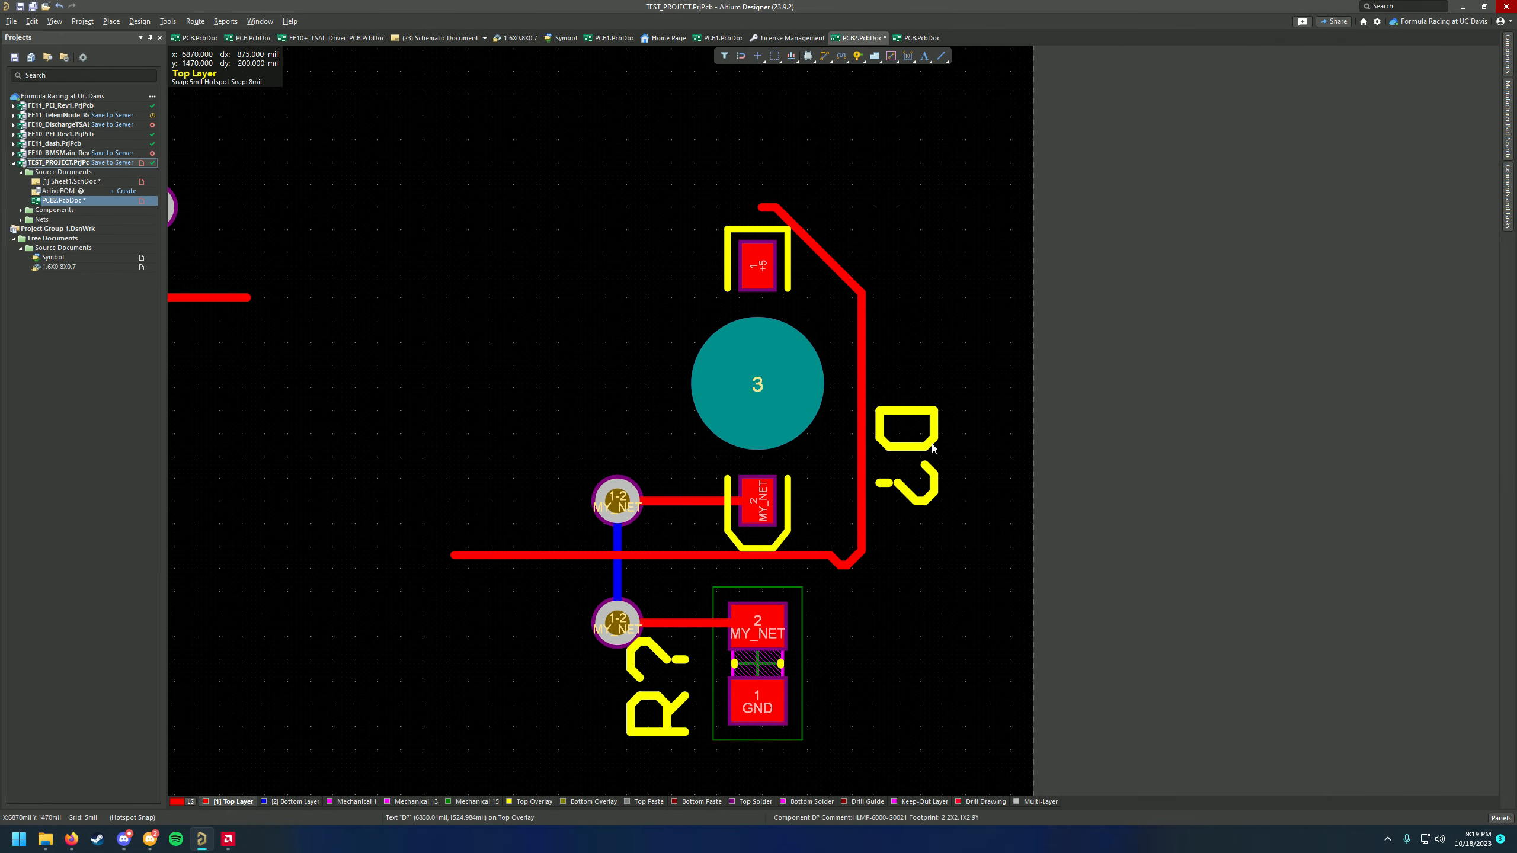
left_click_drag(921, 449, 896, 389)
key("space")
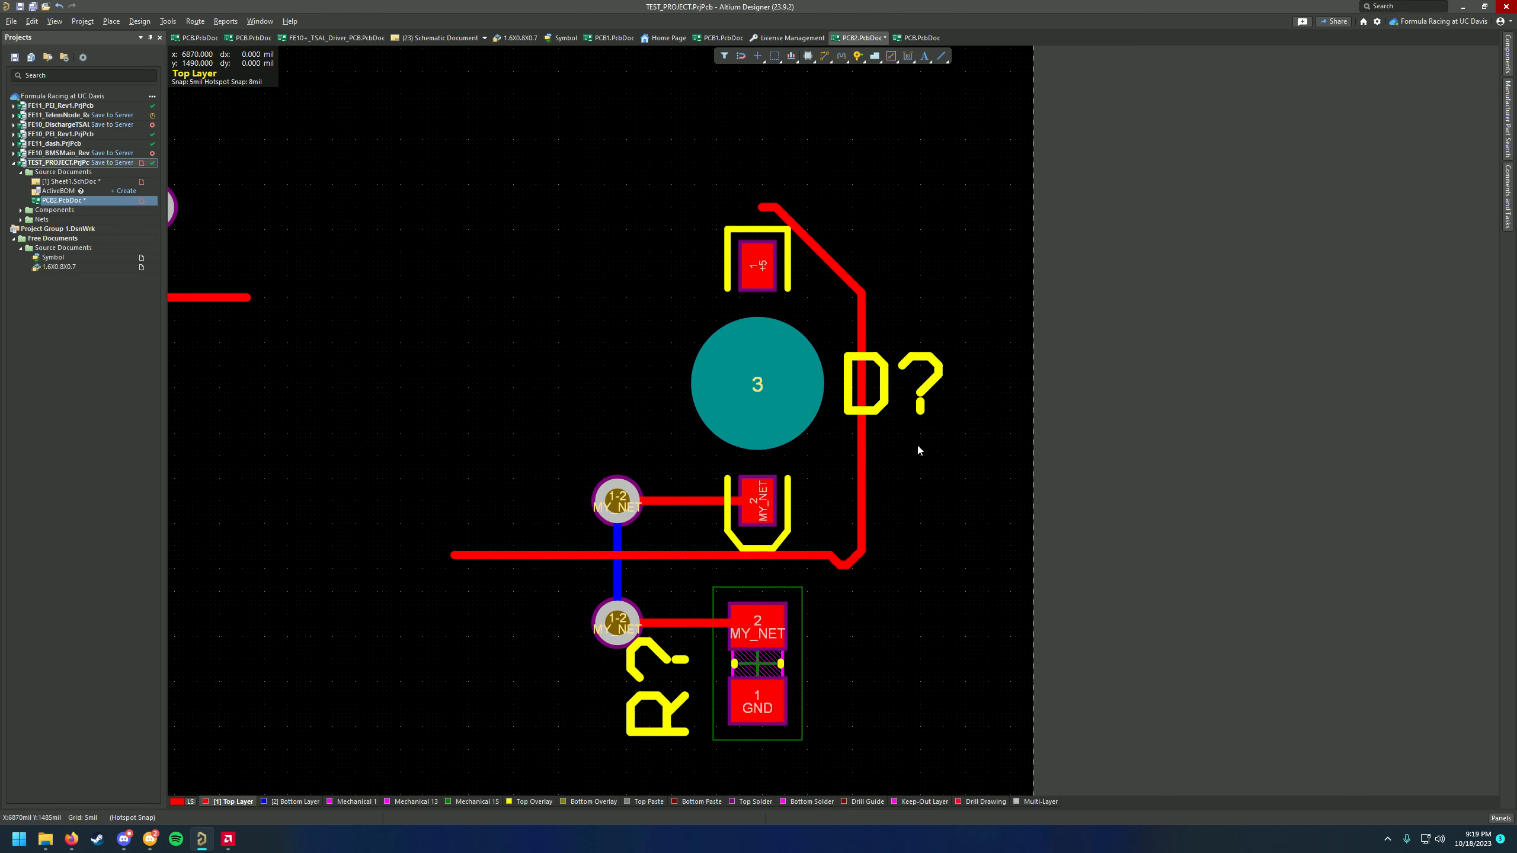
Examine in 3D how the D? silkscreen designator sits over the top-layer track beside the LED footprint
key("3")
scroll(710, 437, "down", 6, "ctrl")
right_click_drag(979, 368, 944, 500)
scroll(943, 500, "up", 3, "ctrl")
scroll(943, 503, "up", 6, "ctrl")
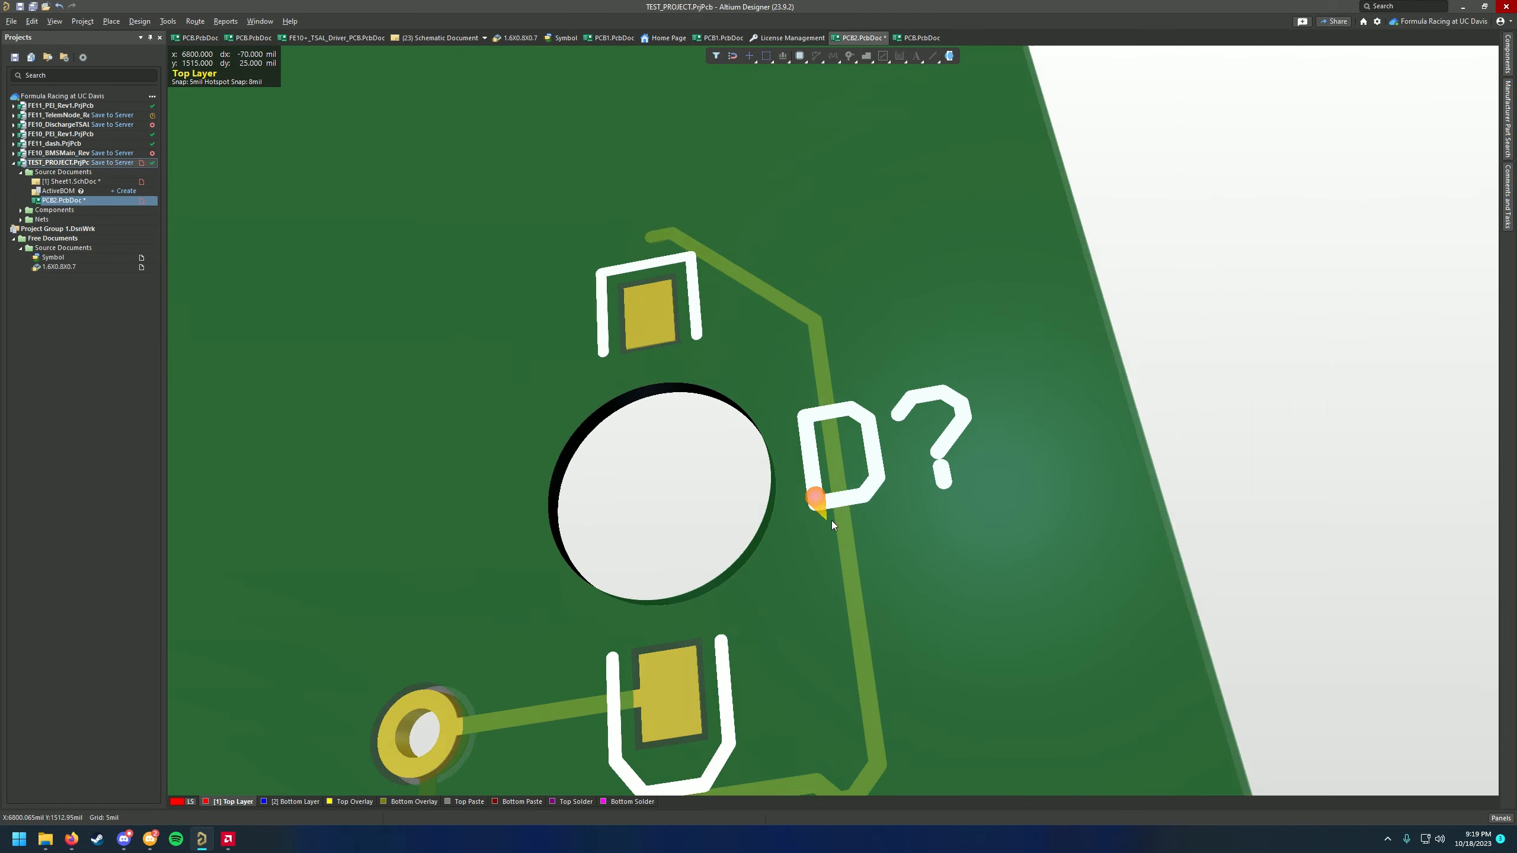
scroll(832, 521, "down", 2, "ctrl")
right_click_drag(832, 520, 885, 509, "shift")
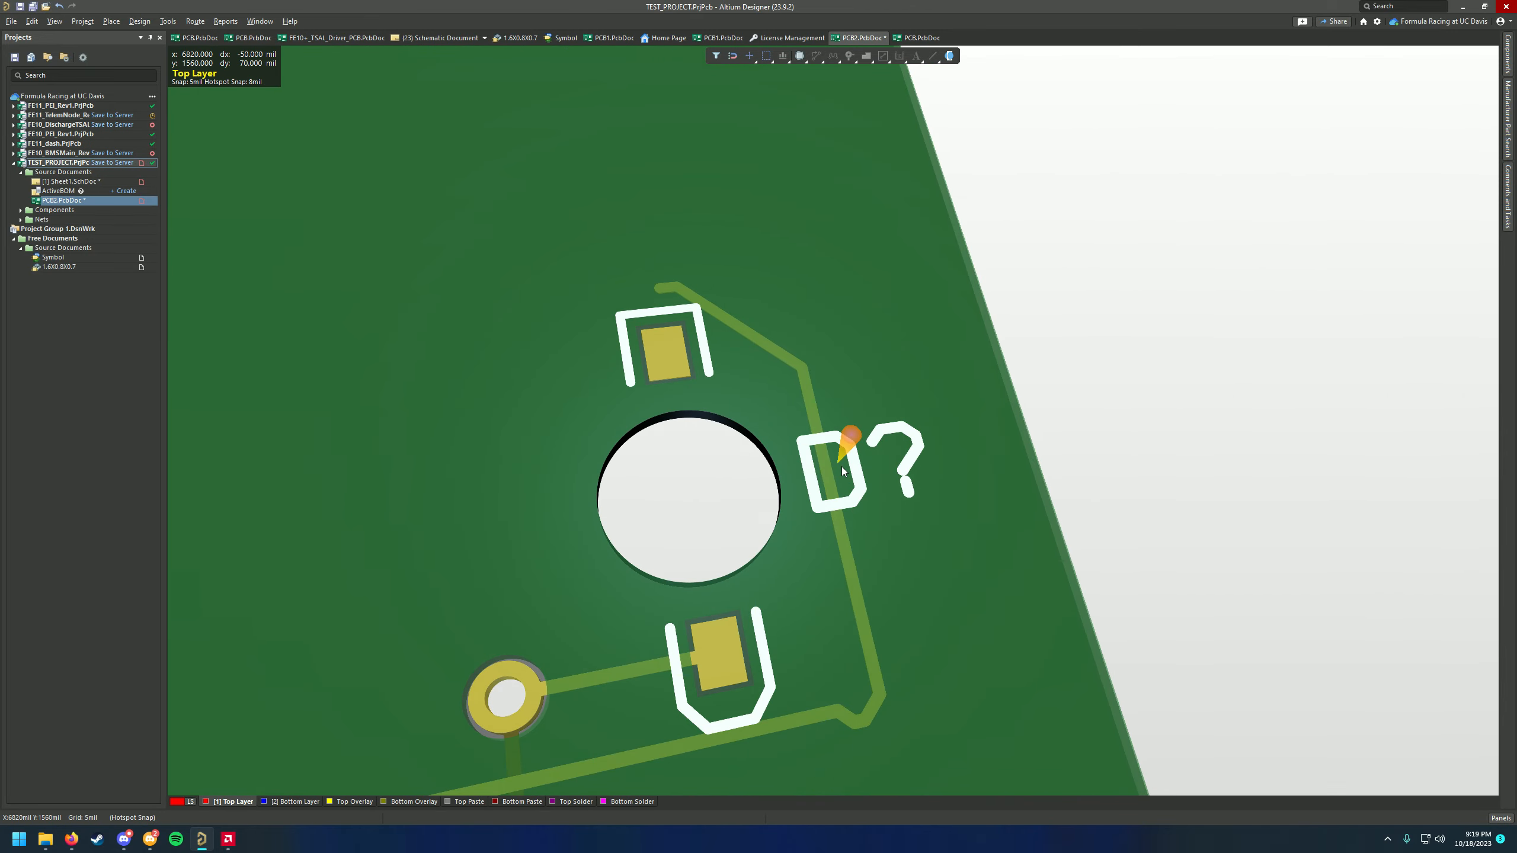
key("2")
right_click_drag(672, 389, 623, 381)
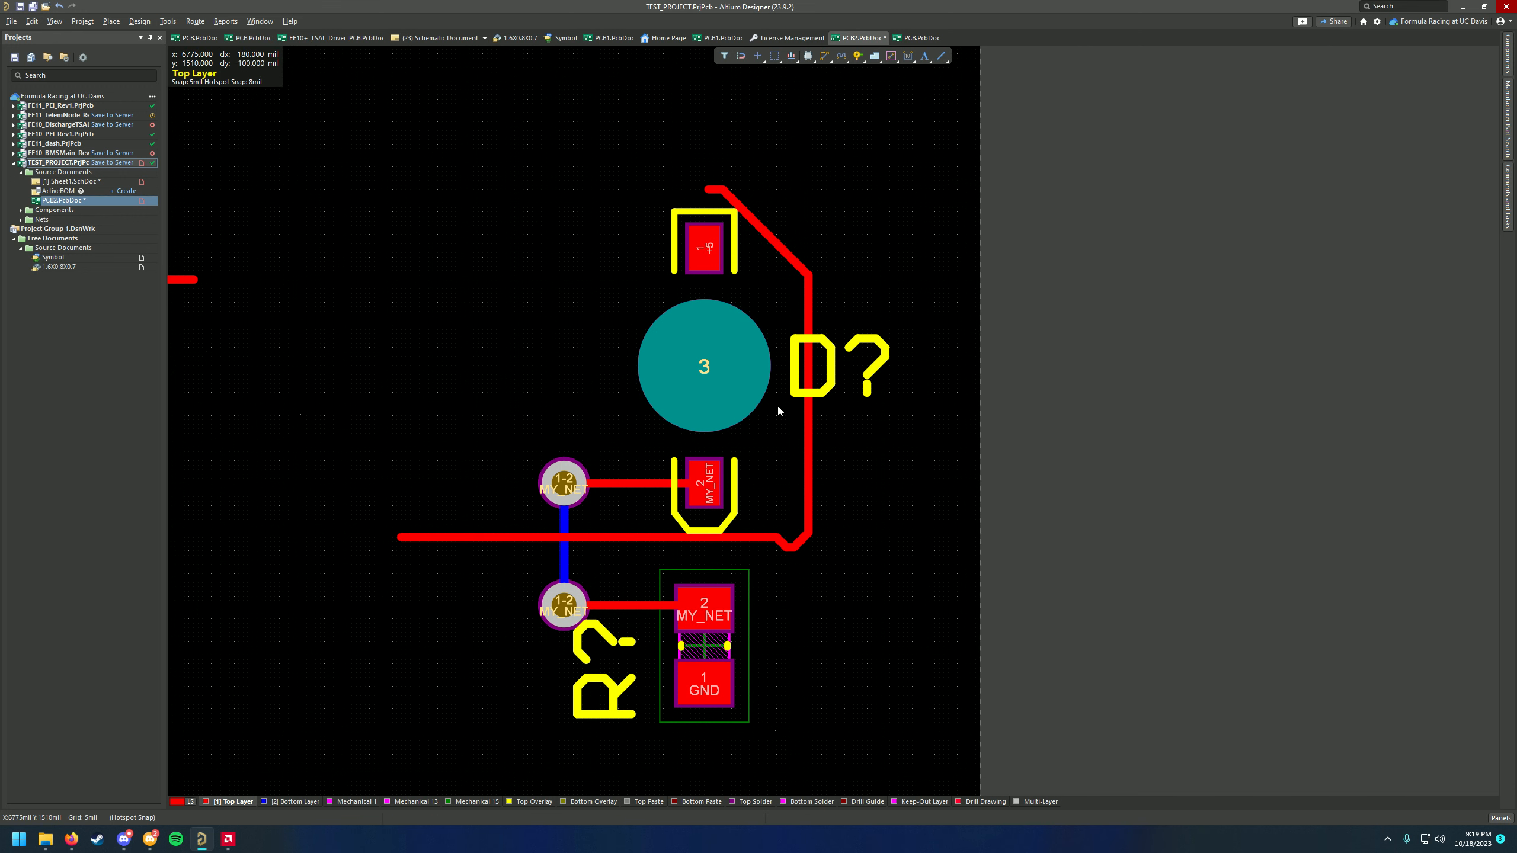
key("3")
right_click_drag(816, 528, 807, 475, "shift")
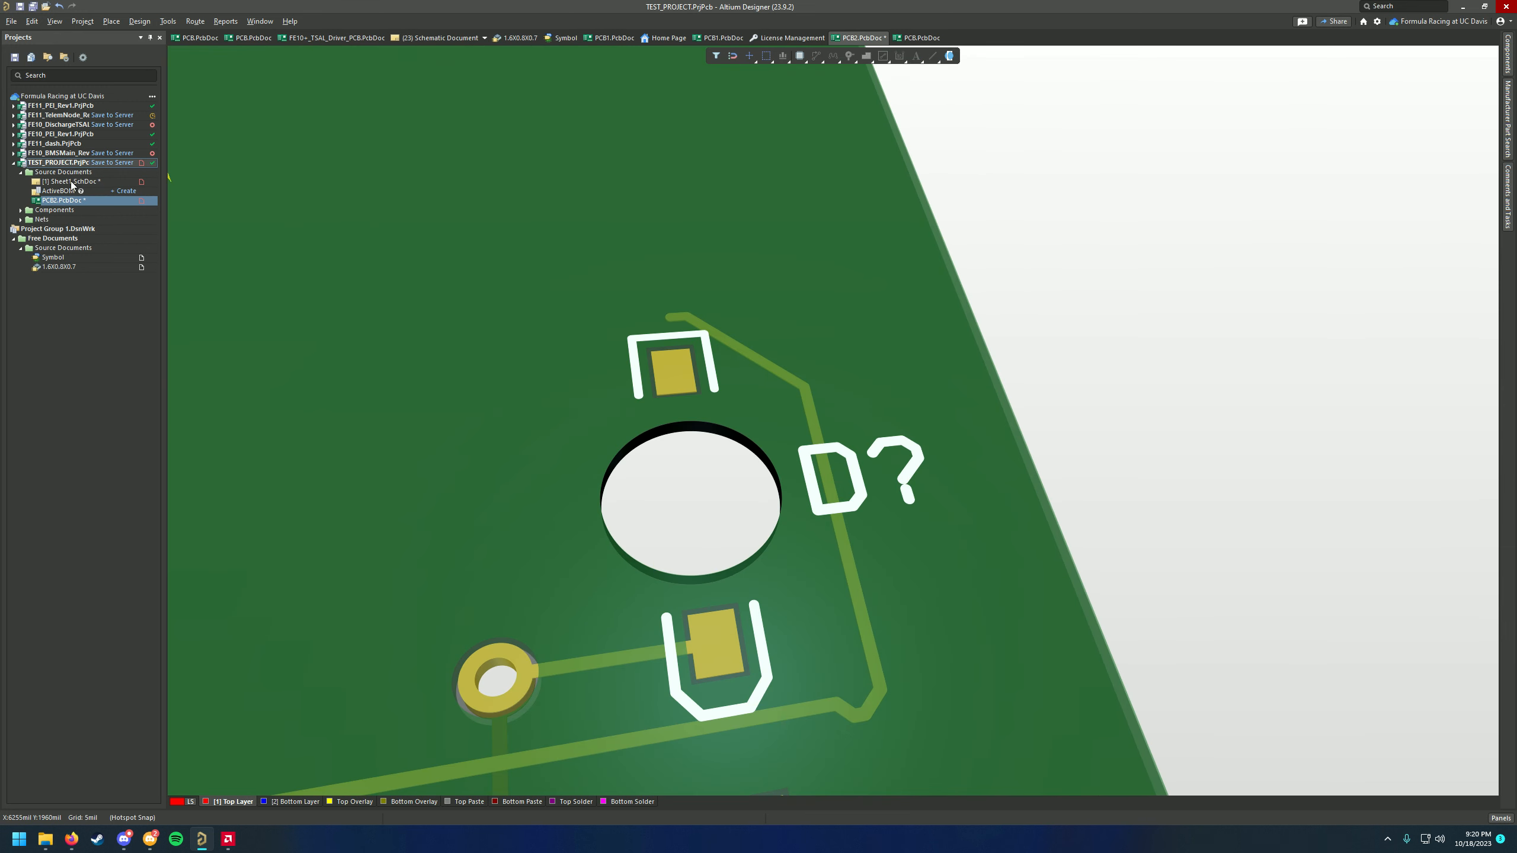
Check the LED and resistor circuit in Sheet1.SchDoc, and return to PCB2.PcbDoc to view both footprints in 3D and 2D
double_click(72, 182)
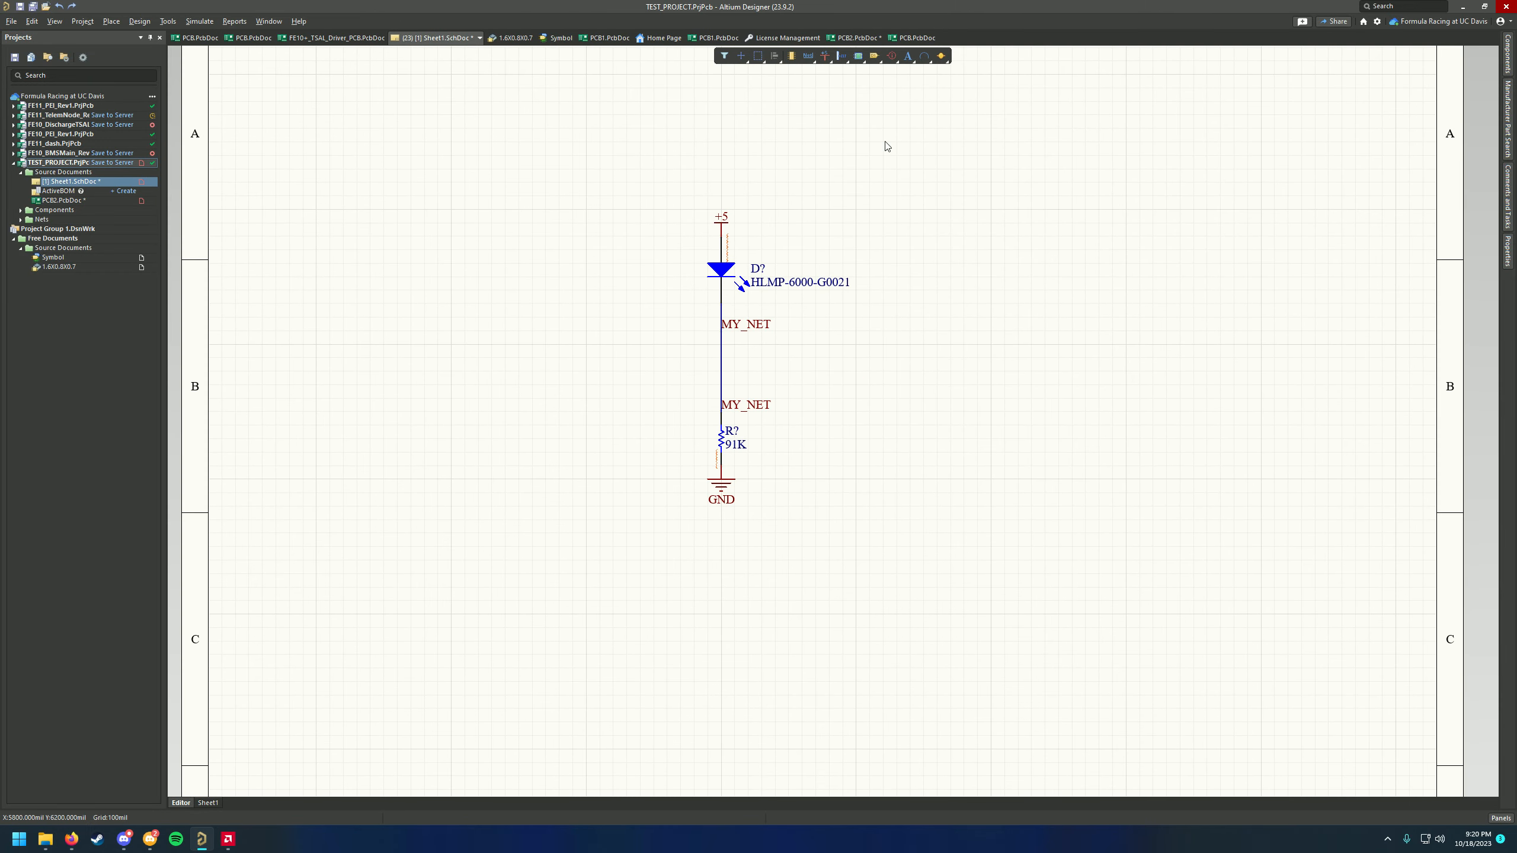
double_click(78, 201)
right_click_drag(869, 513, 792, 494)
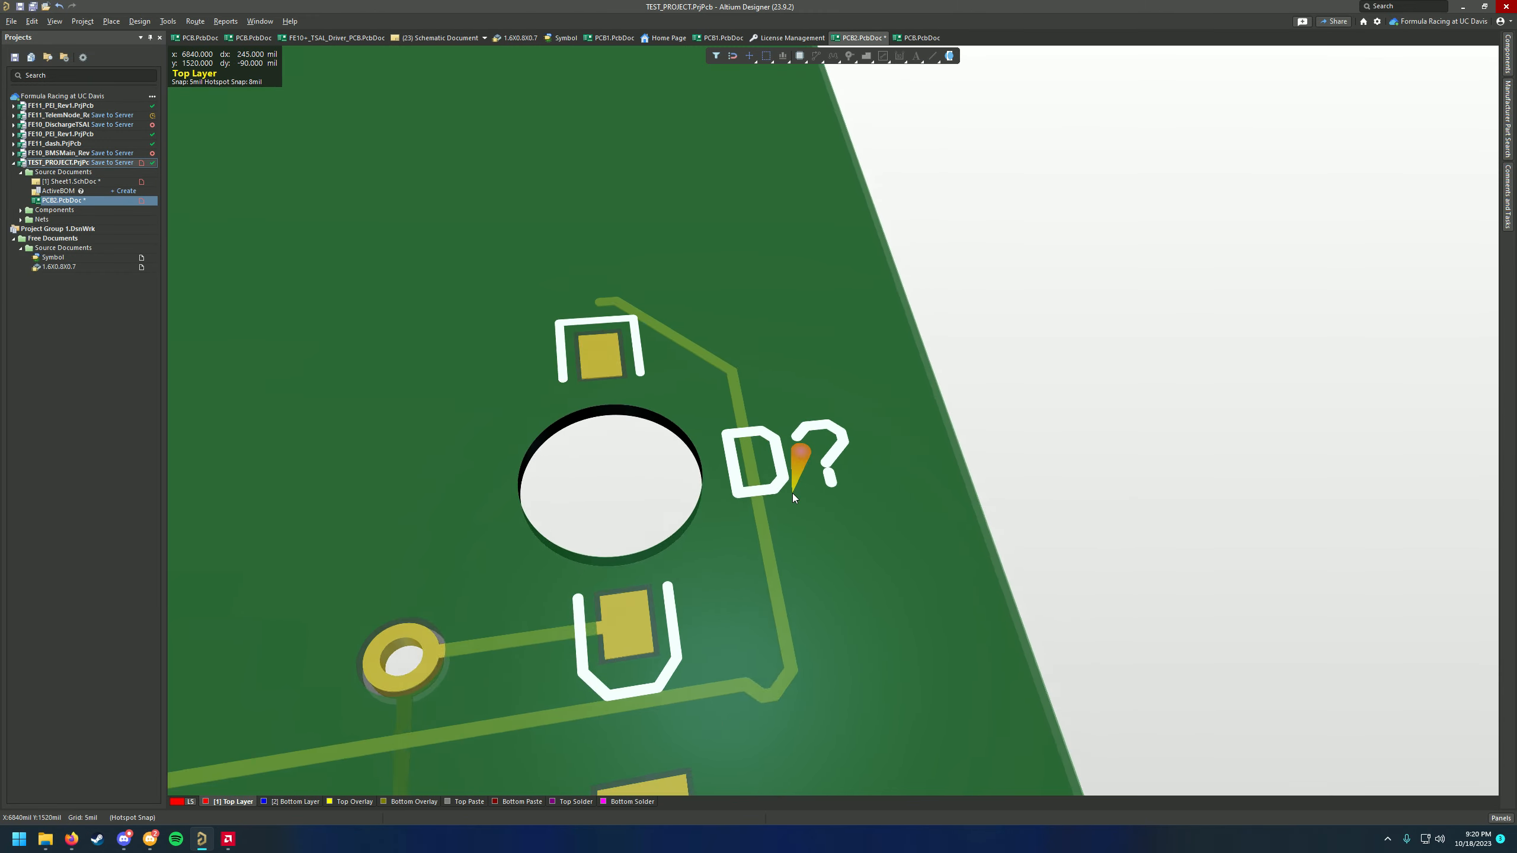
scroll(792, 494, "down", 3, "ctrl")
right_click_drag(769, 592, 683, 610)
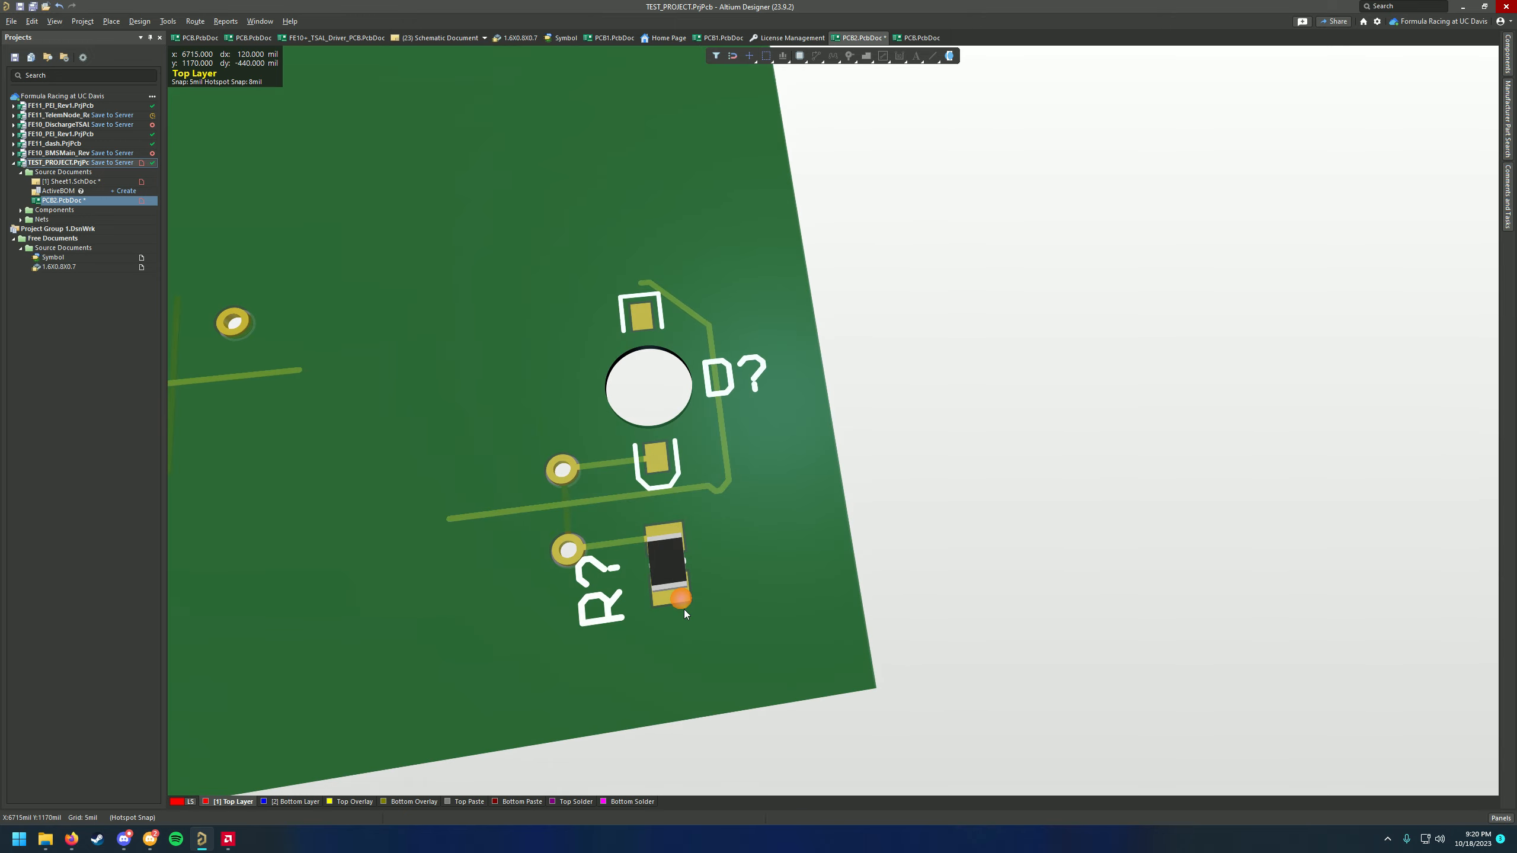
key("2")
right_click_drag(727, 550, 739, 543)
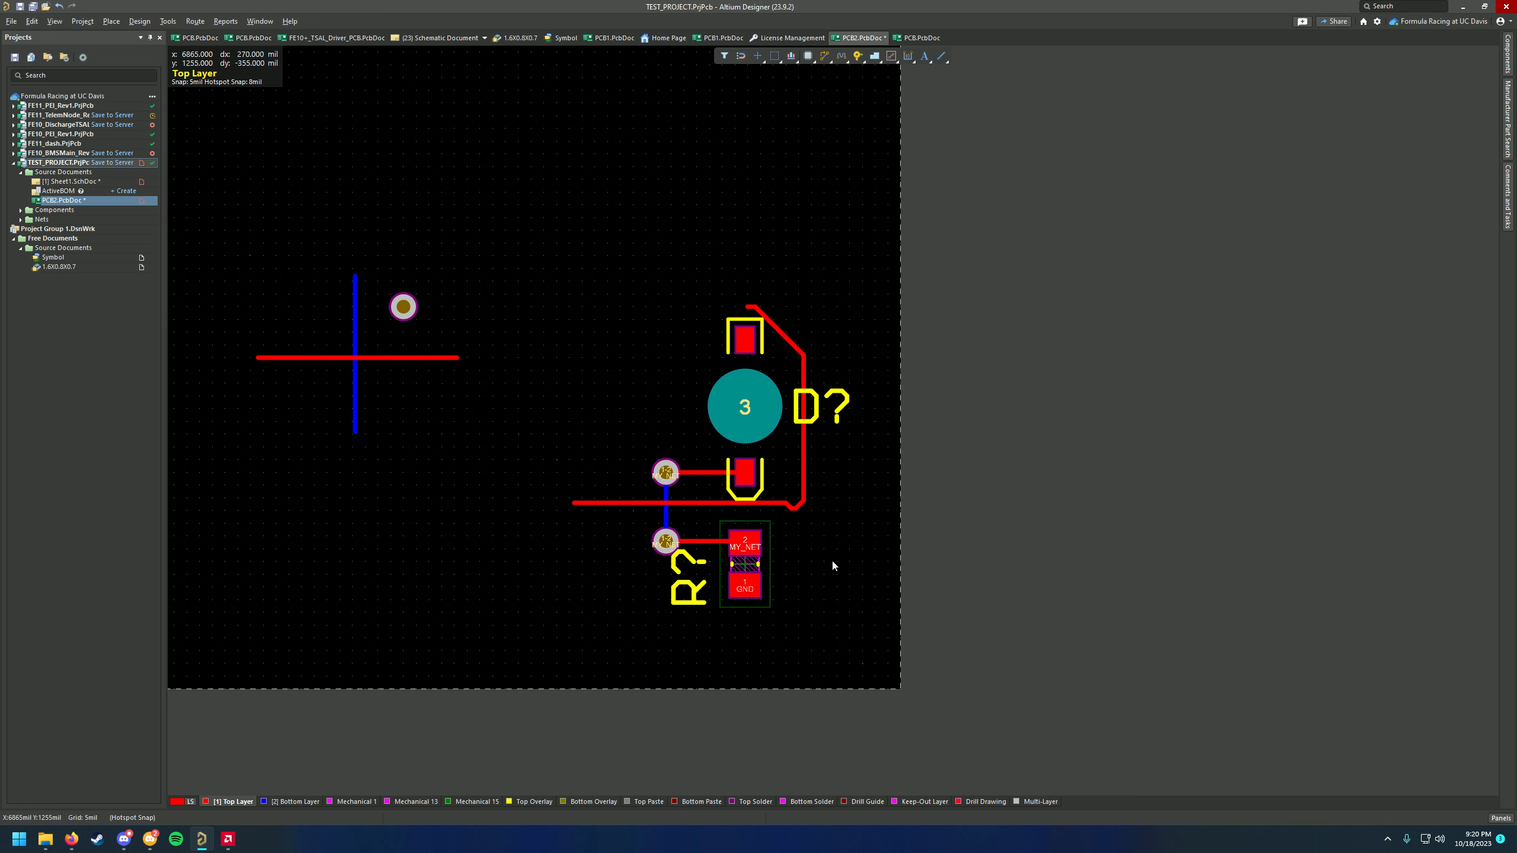
right_click_drag(827, 572, 853, 549)
right_click_drag(800, 593, 755, 635)
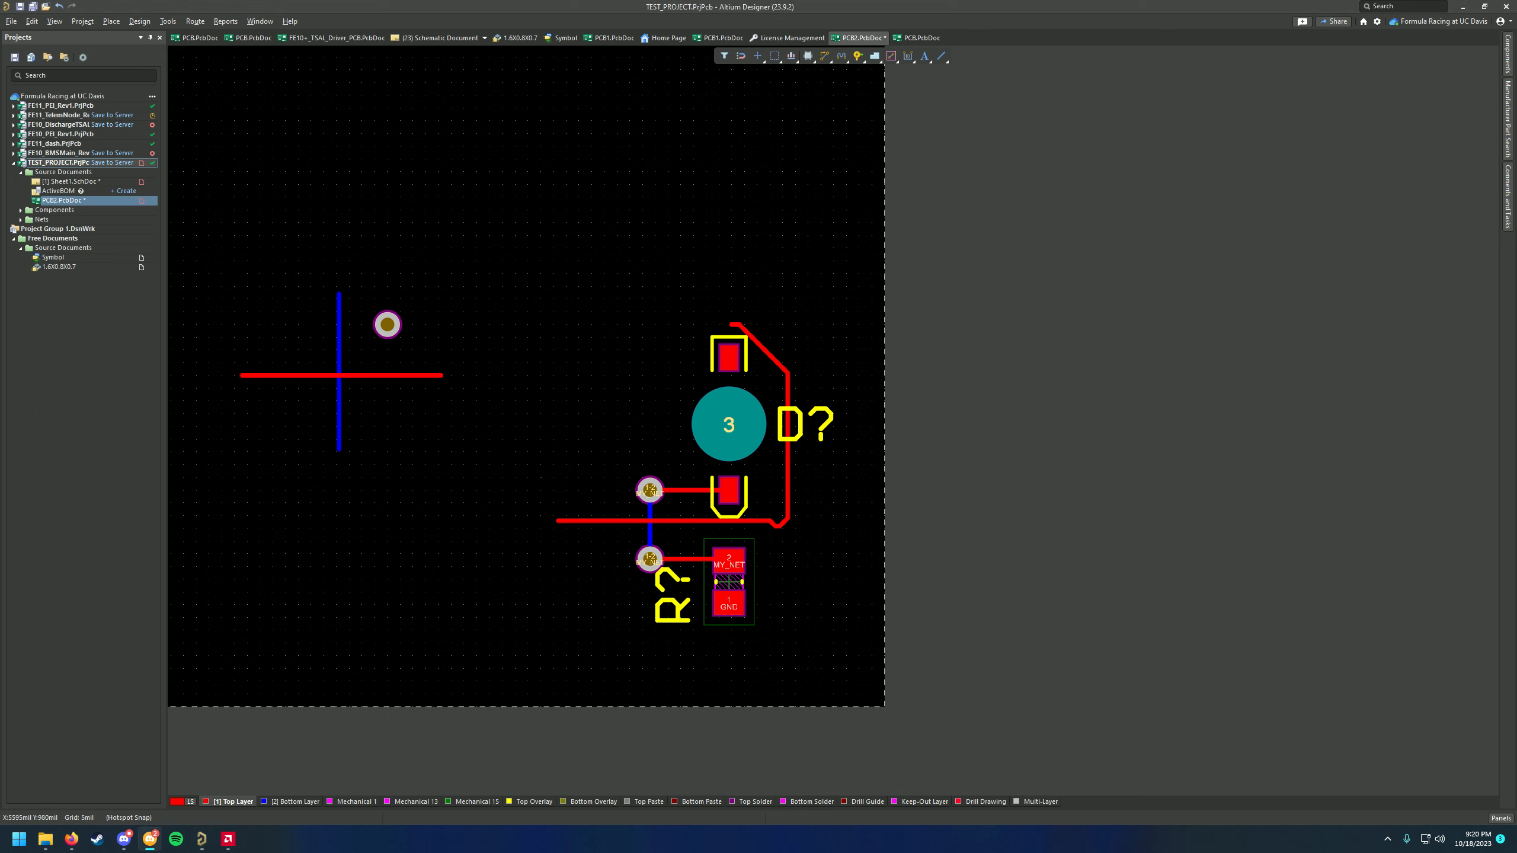
left_click(560, 512)
right_click_drag(518, 535, 589, 530)
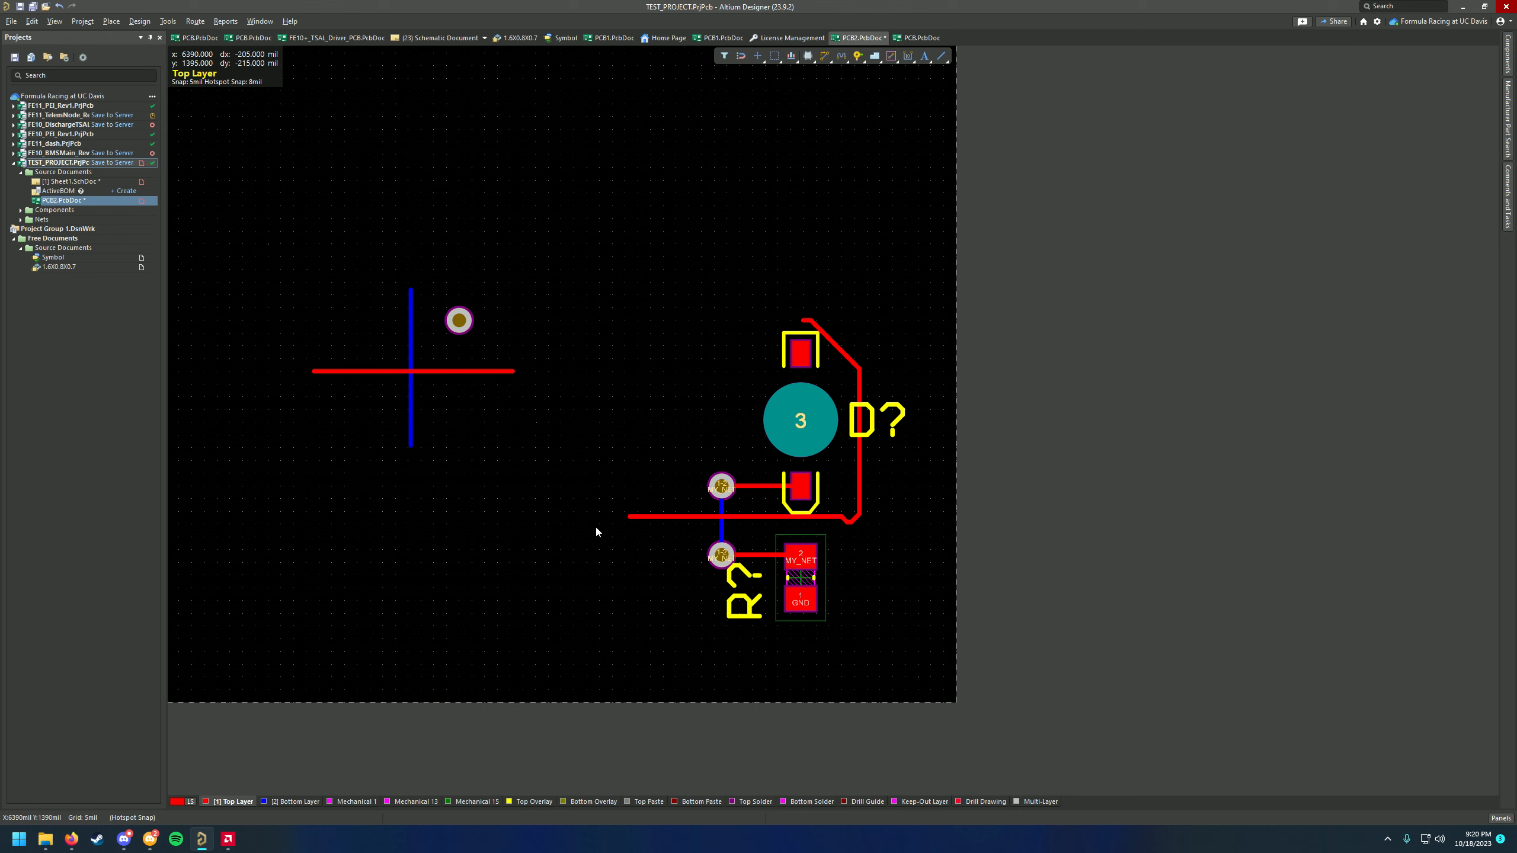
left_click(227, 839)
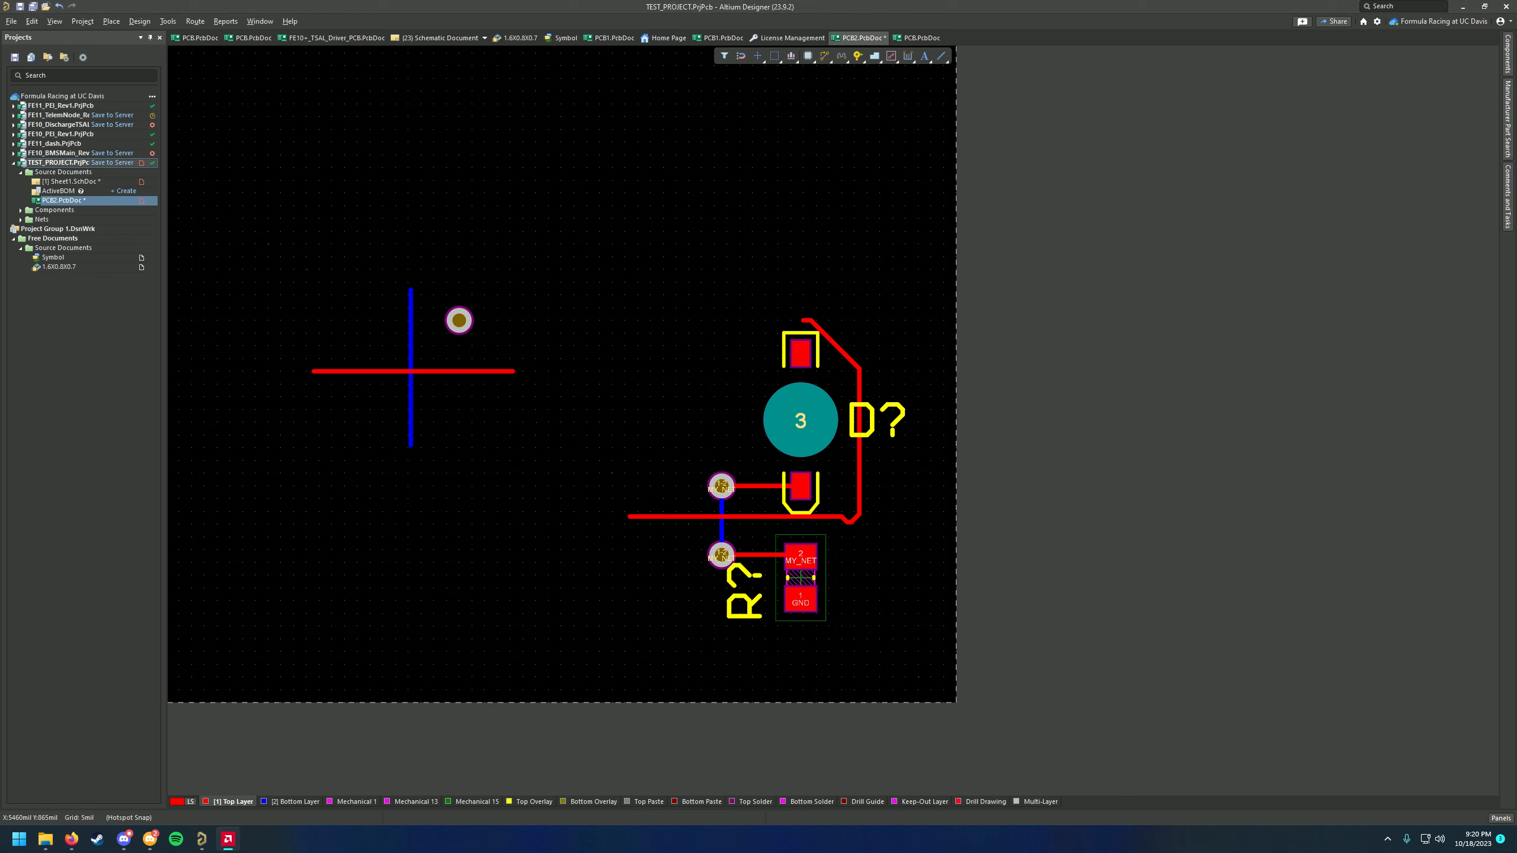